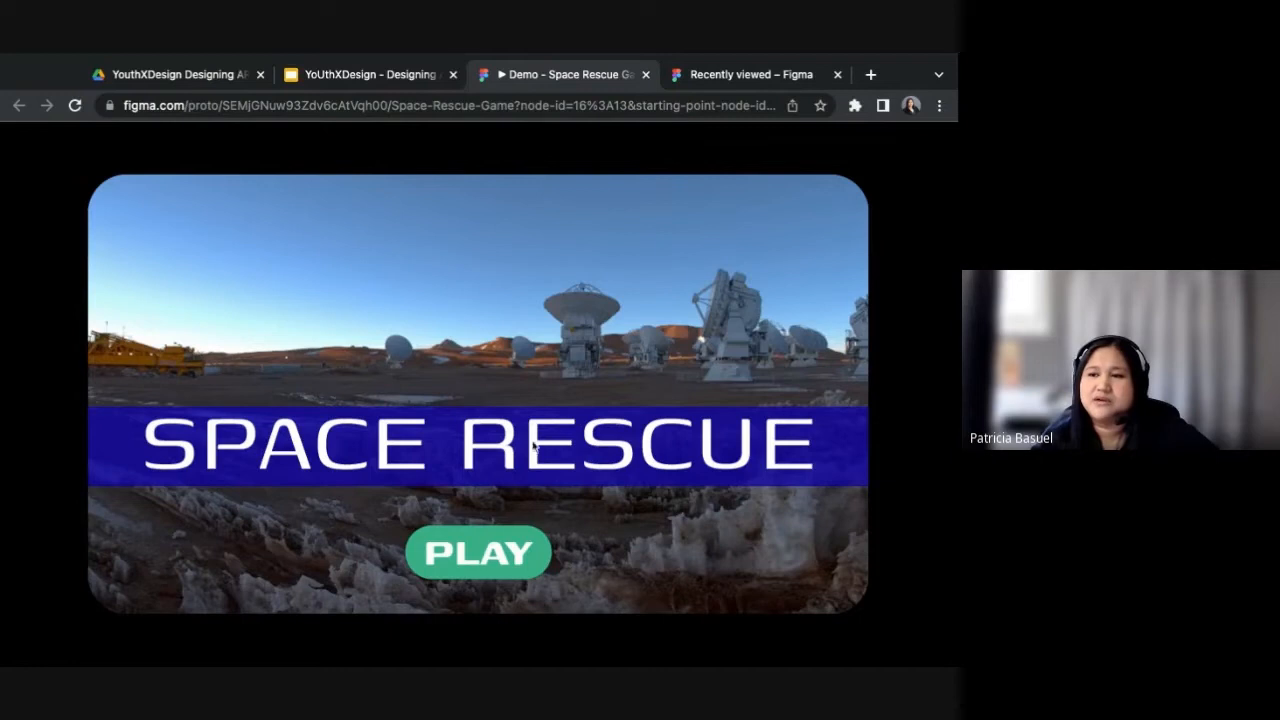
Step: Play through the Space Rescue prototype, rescuing all three astronauts, and replay it from the home screen
left_click(490, 557)
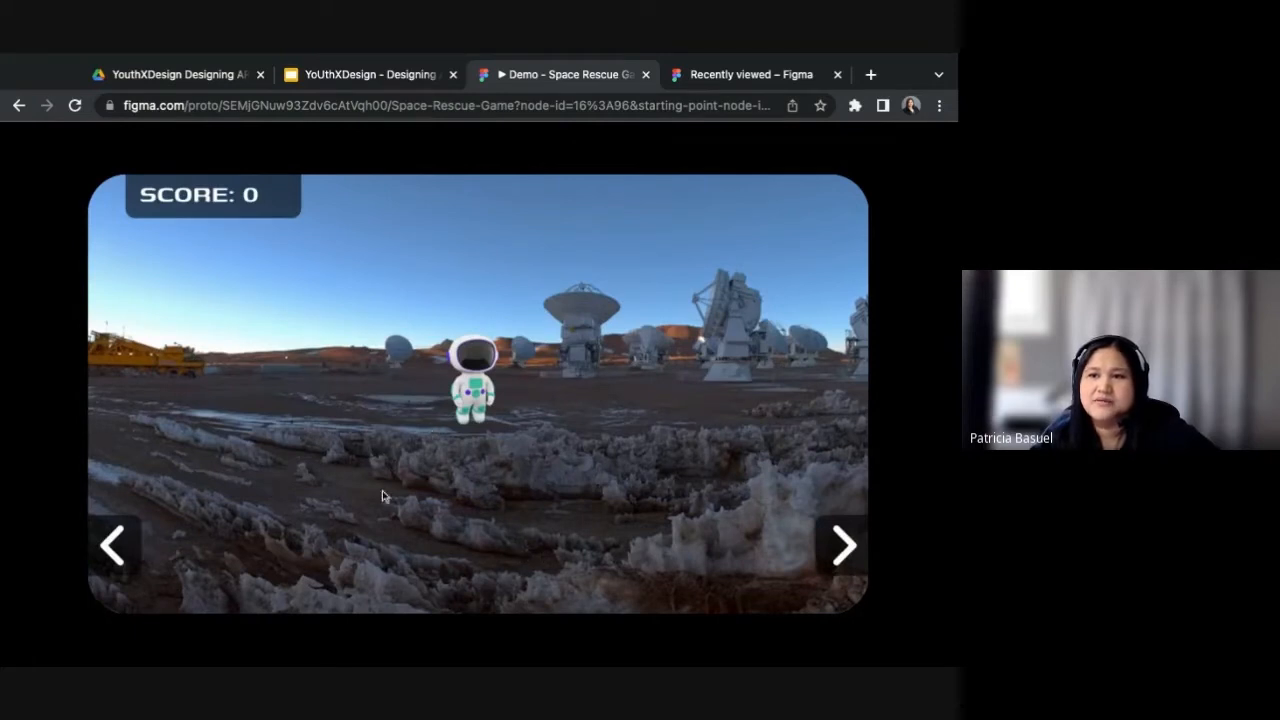
left_click(477, 396)
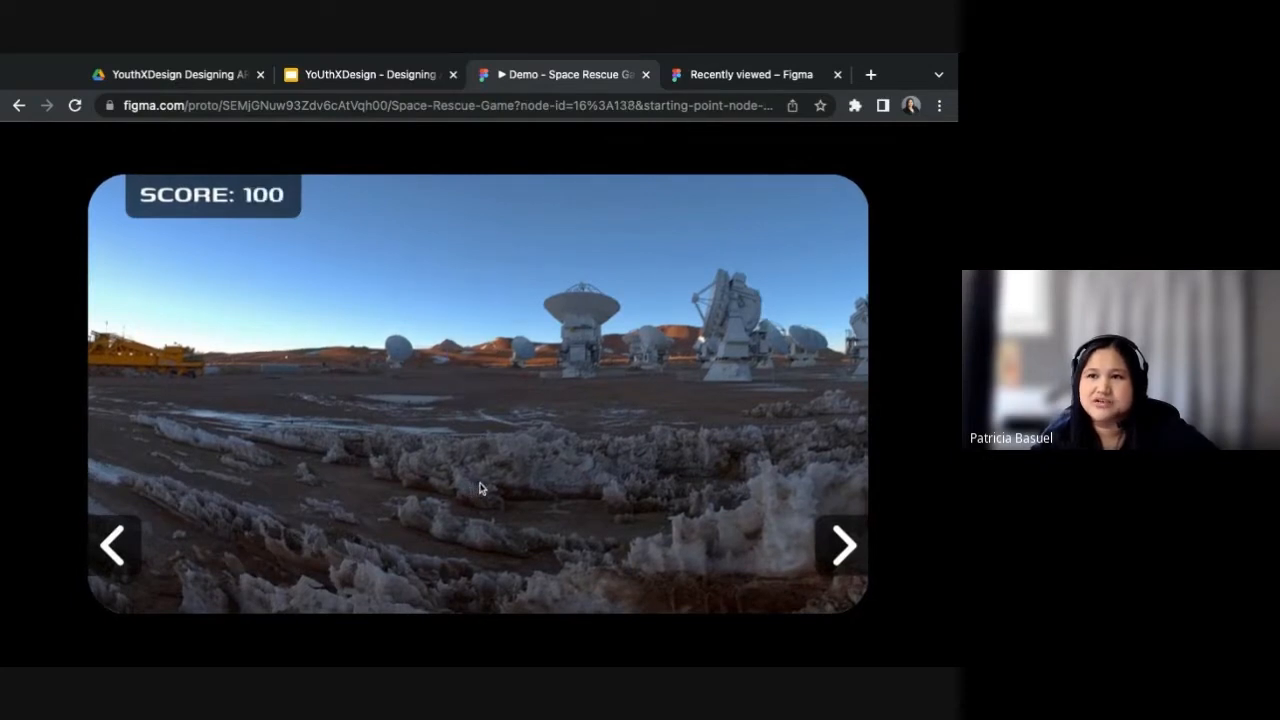
left_click(120, 551)
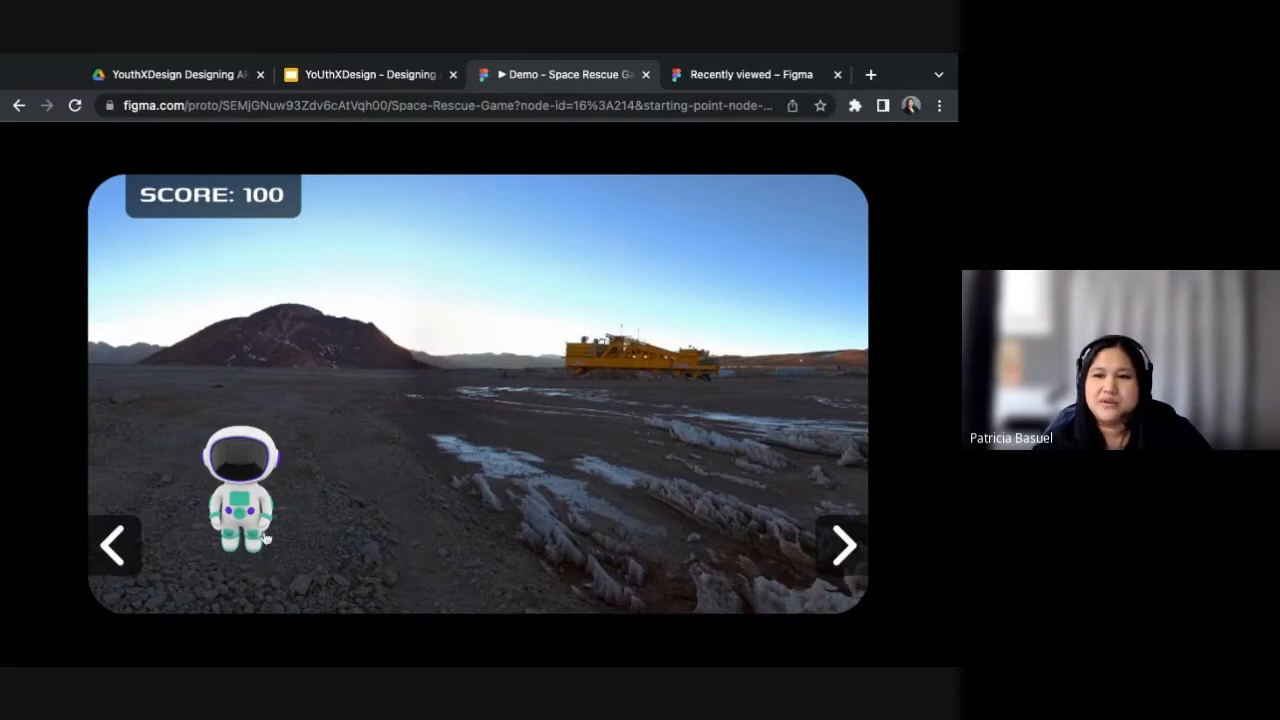
left_click(246, 470)
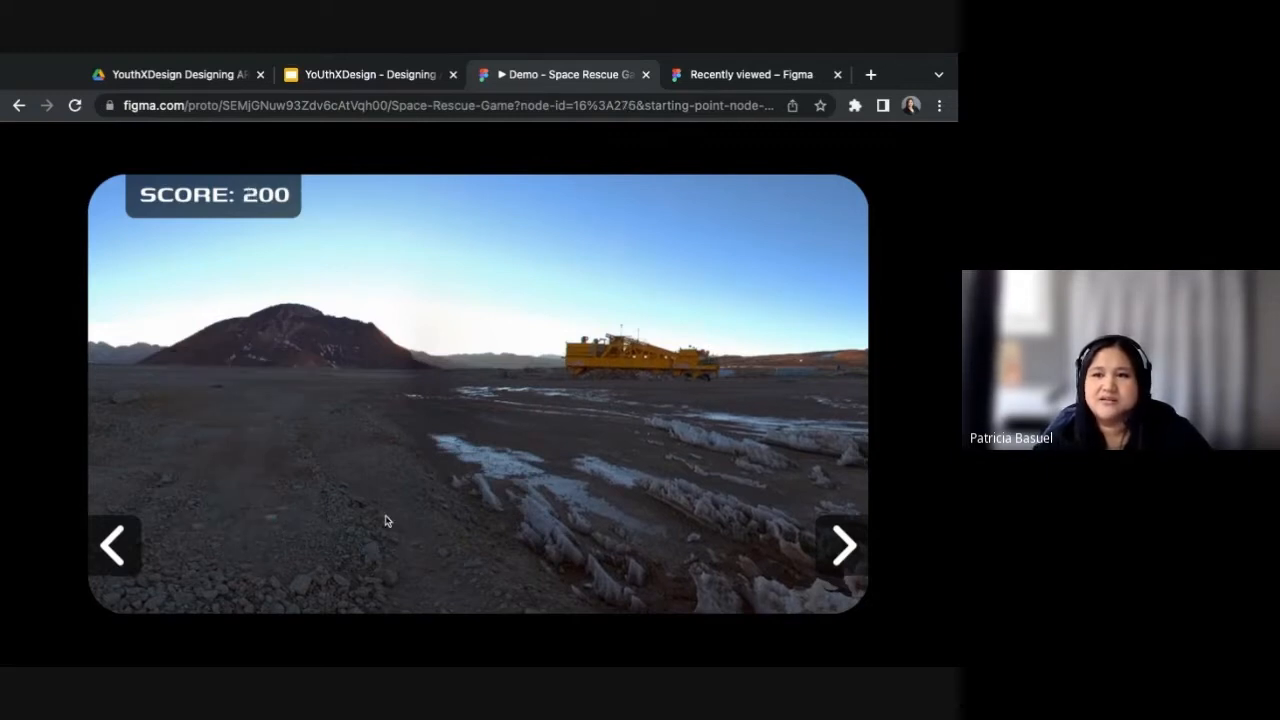
left_click(838, 547)
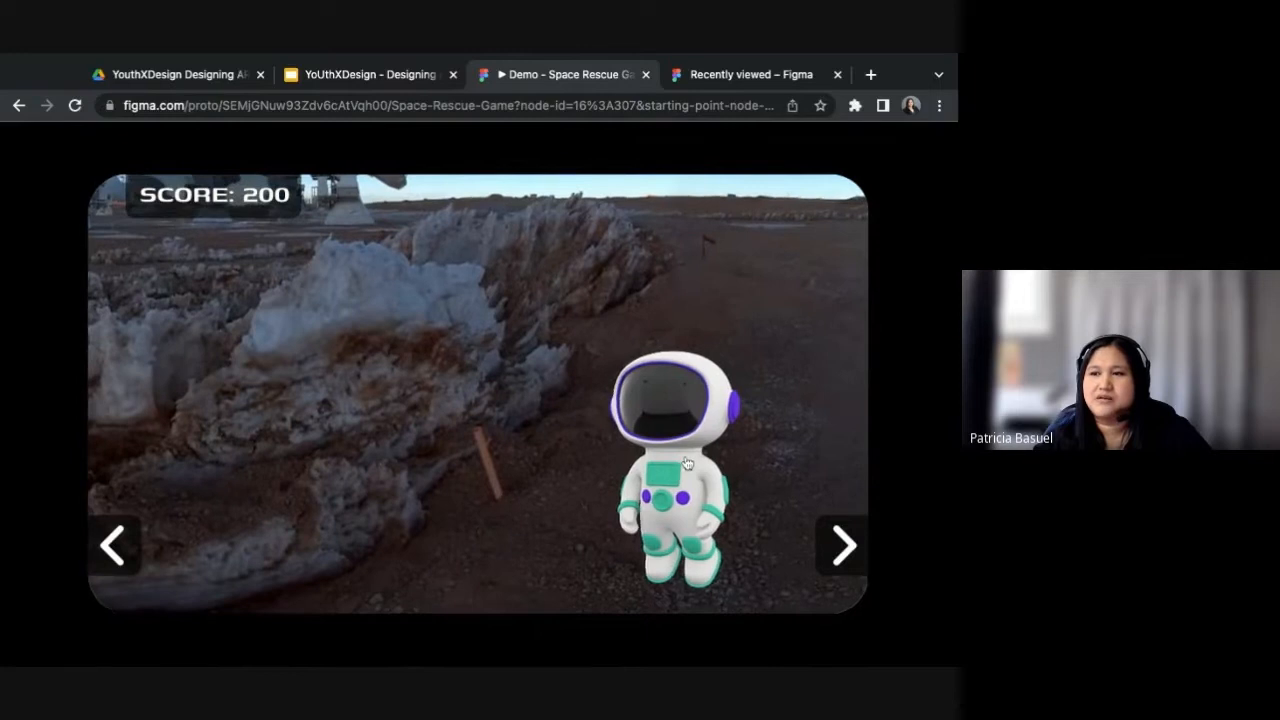
left_click(687, 463)
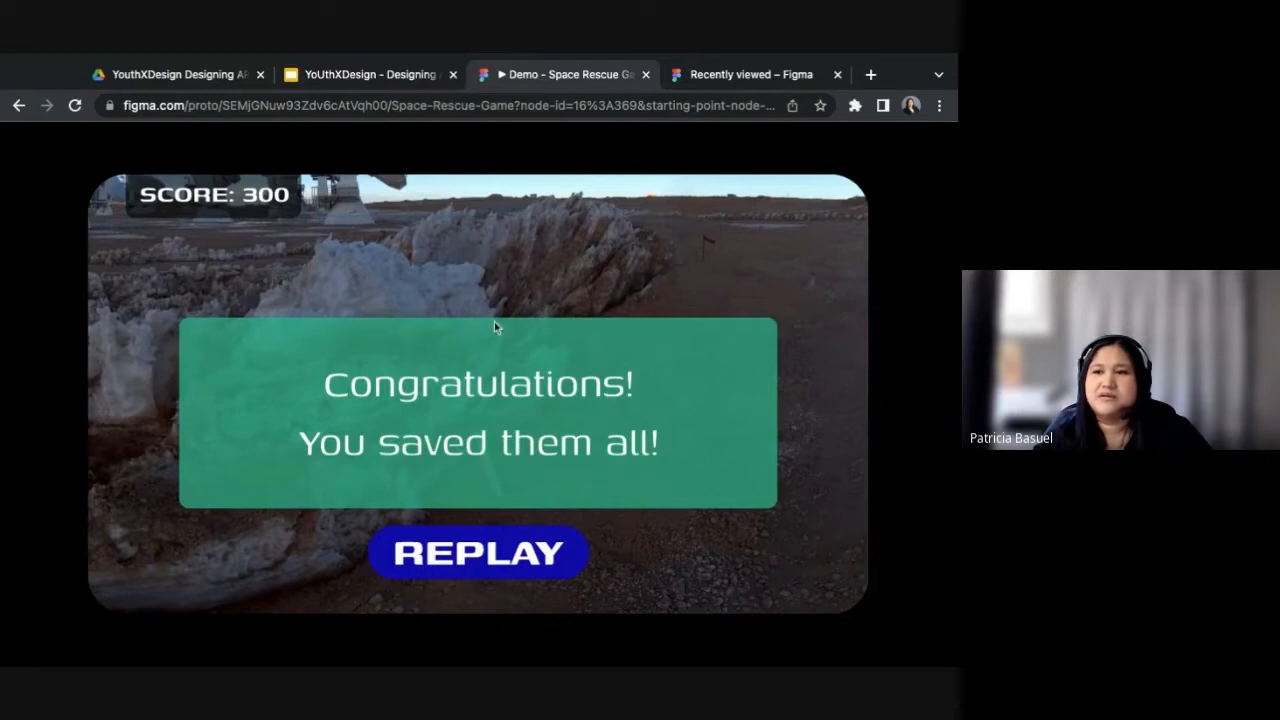
left_click(472, 548)
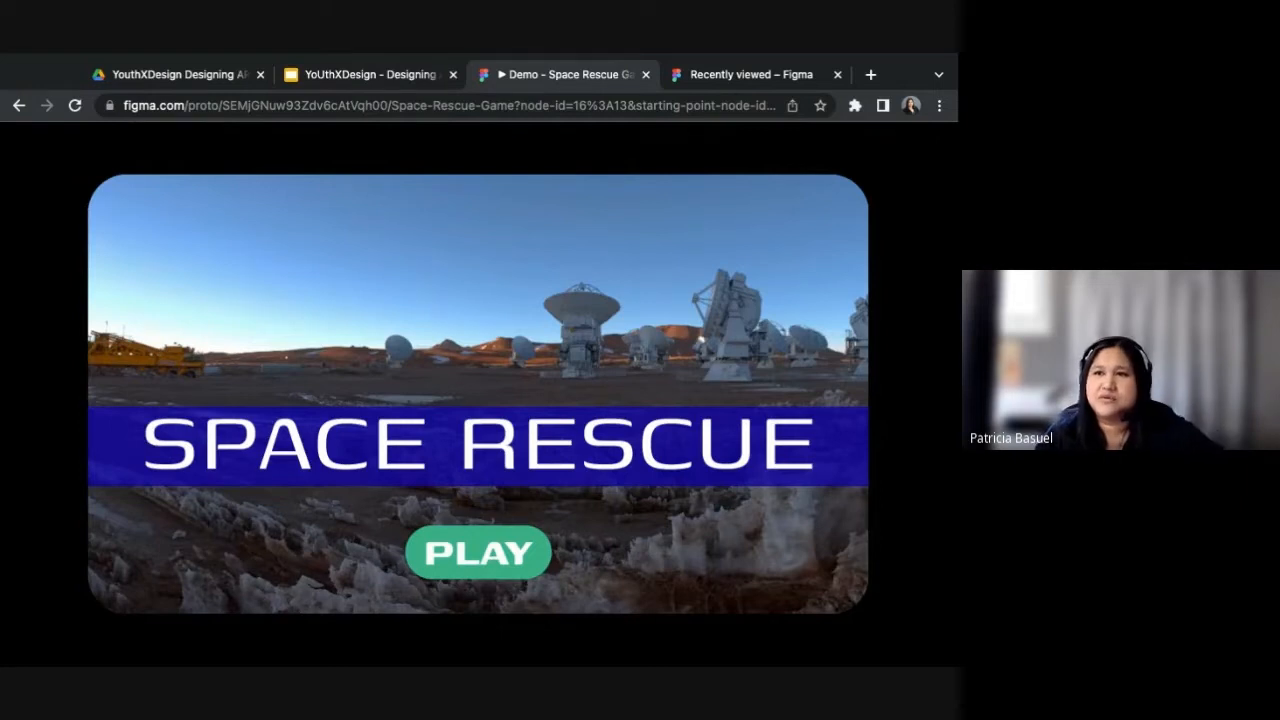
Step: Switch to the editable Space Rescue Game file, review the Move tool, and look around the canvas with the Hand tool
left_click(370, 74)
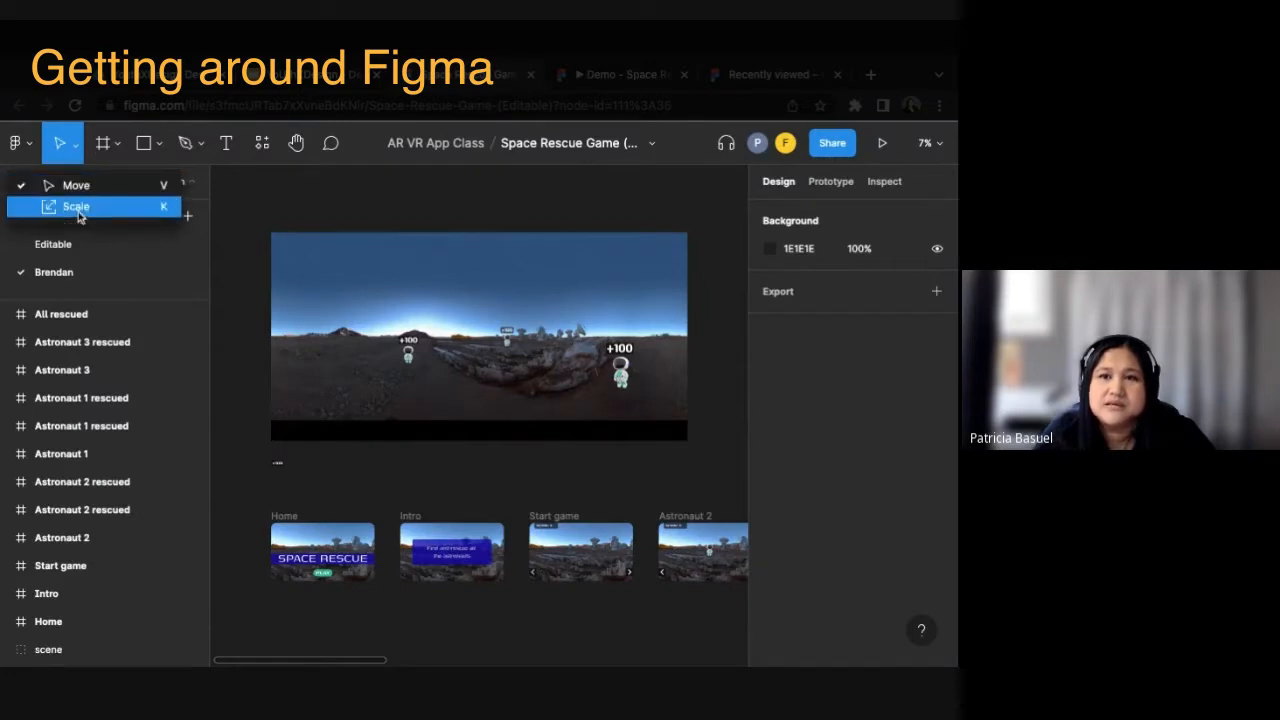
left_click(72, 185)
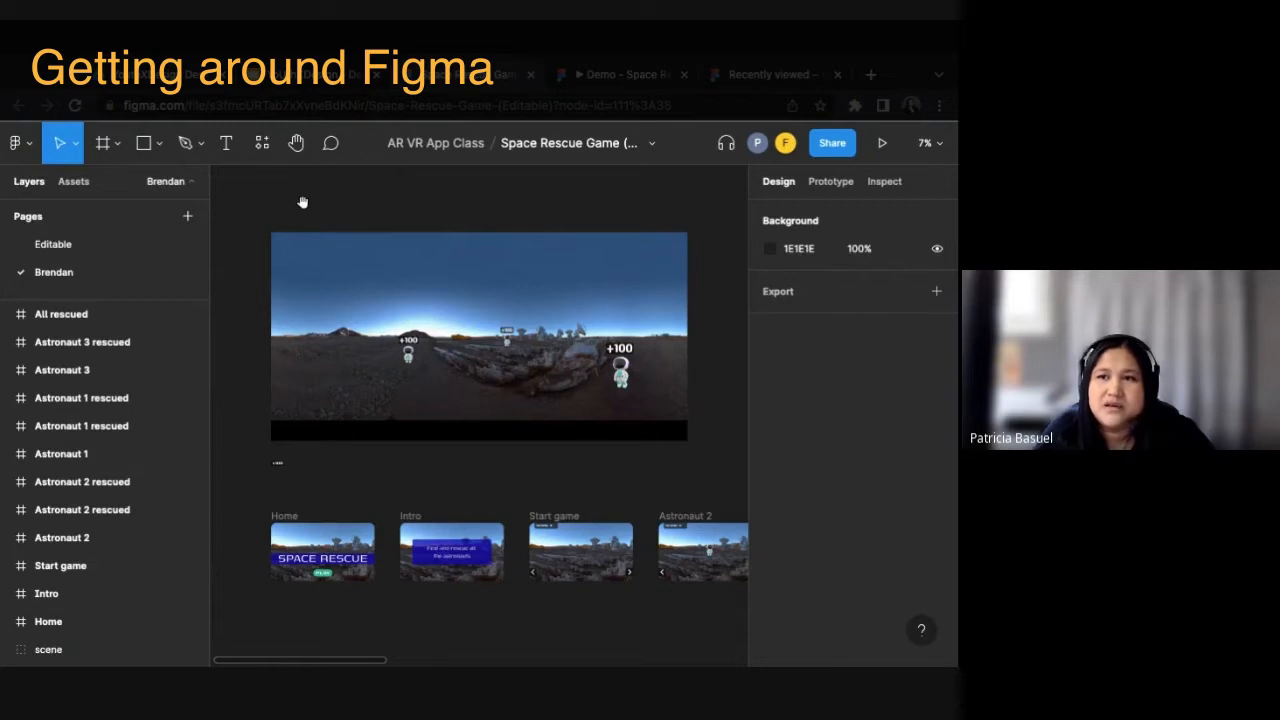
mouse_move(303, 202)
left_mouse_down()
mouse_move(369, 270)
mouse_move(306, 247)
mouse_move(353, 236)
mouse_move(357, 270)
mouse_move(295, 215)
left_mouse_up()
scroll(468, 358, "up", 1)
left_click(295, 144)
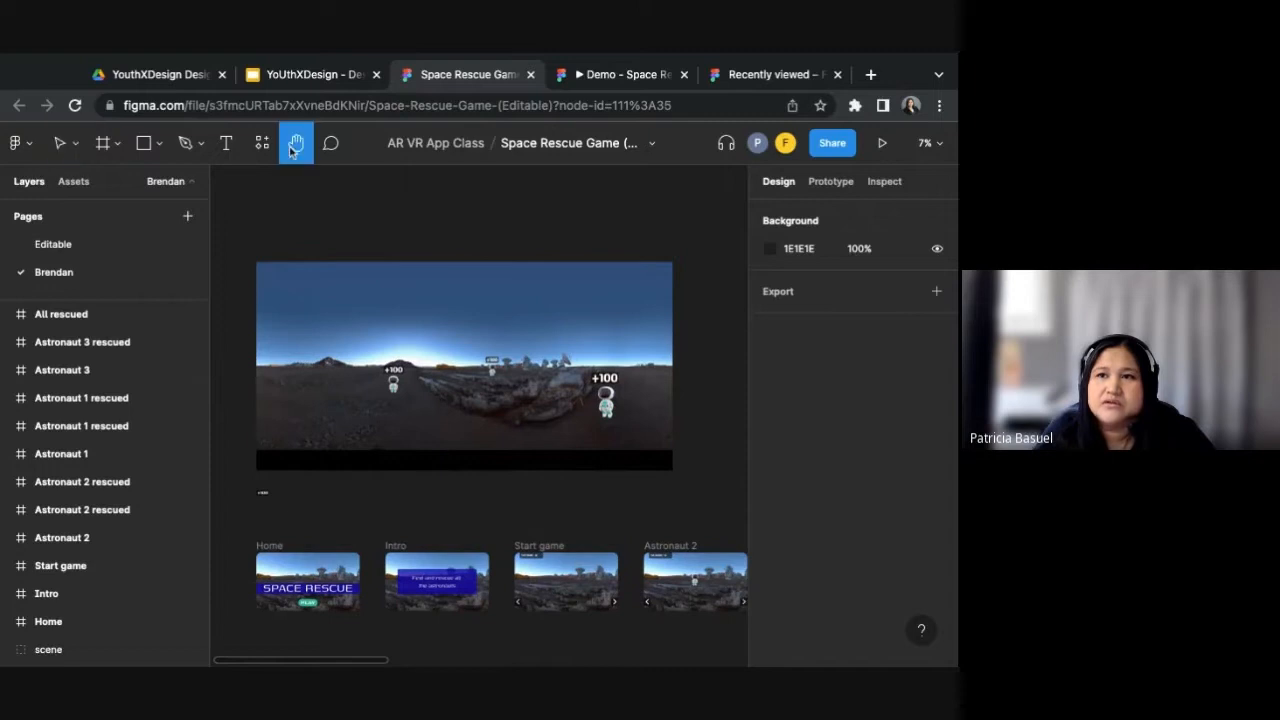
mouse_move(350, 223)
left_mouse_down()
mouse_move(414, 227)
mouse_move(360, 243)
left_mouse_up()
left_click_drag(448, 267, 350, 223)
left_click_drag(598, 372, 663, 417)
left_click_drag(451, 332, 372, 293)
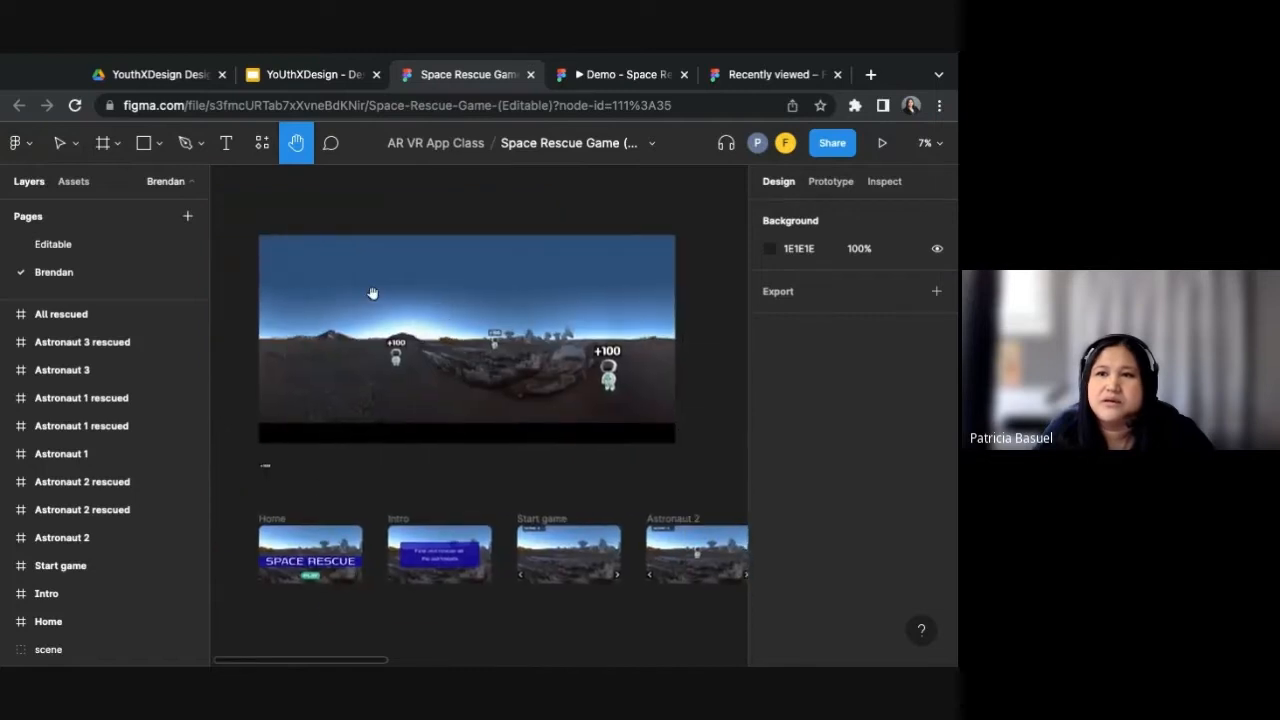
Step: Review the Frame, shape, Pen and Text tools, checking the demo prototype's home screen as an example of a frame
left_click(119, 152)
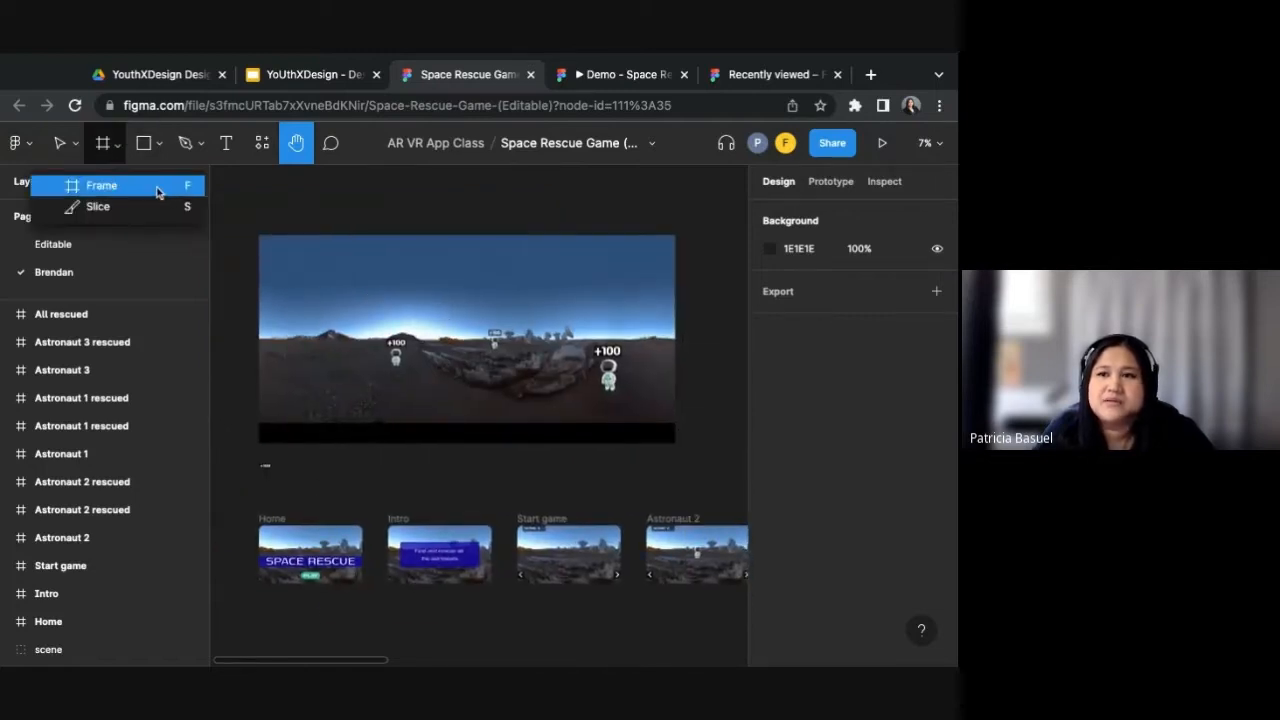
left_click(598, 80)
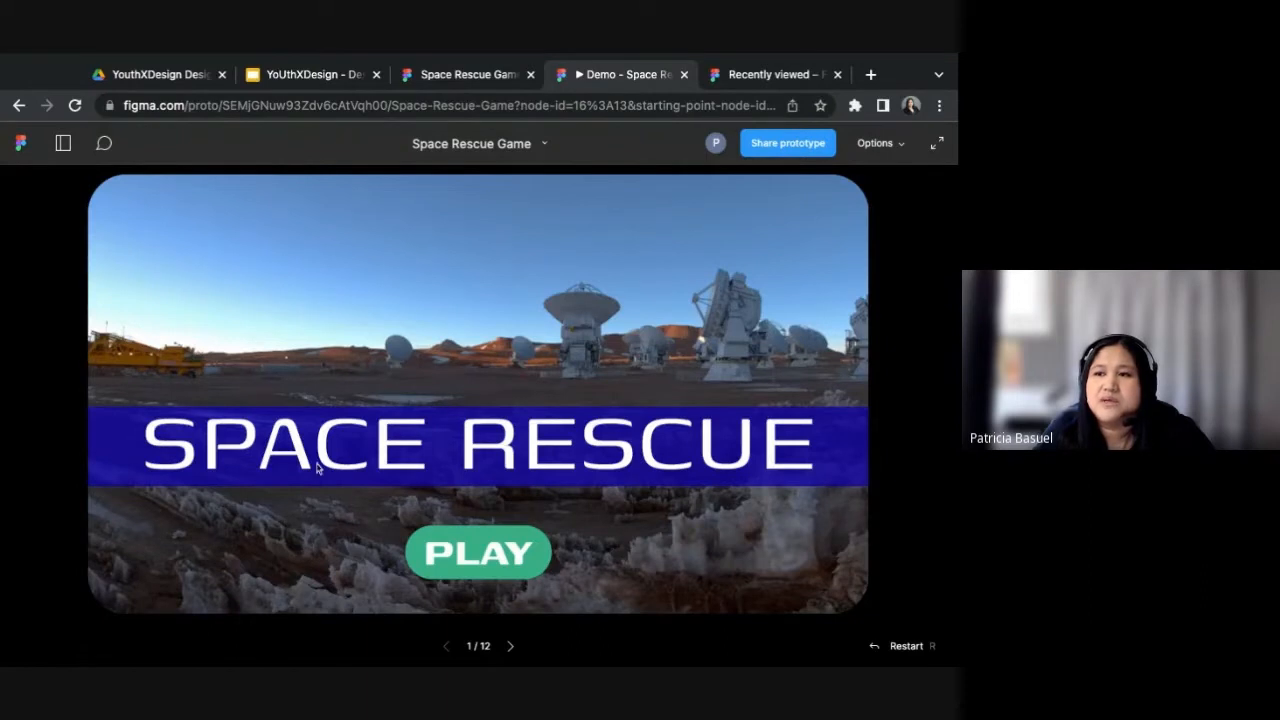
left_click(430, 75)
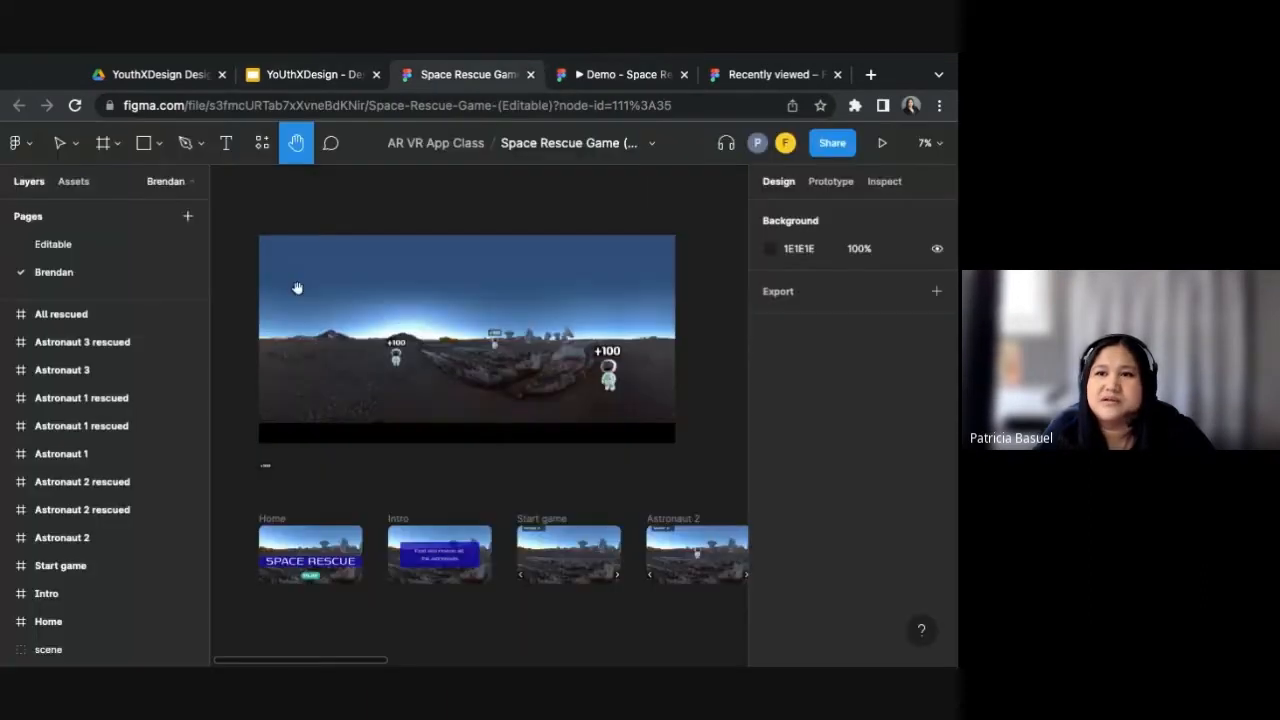
left_click(158, 143)
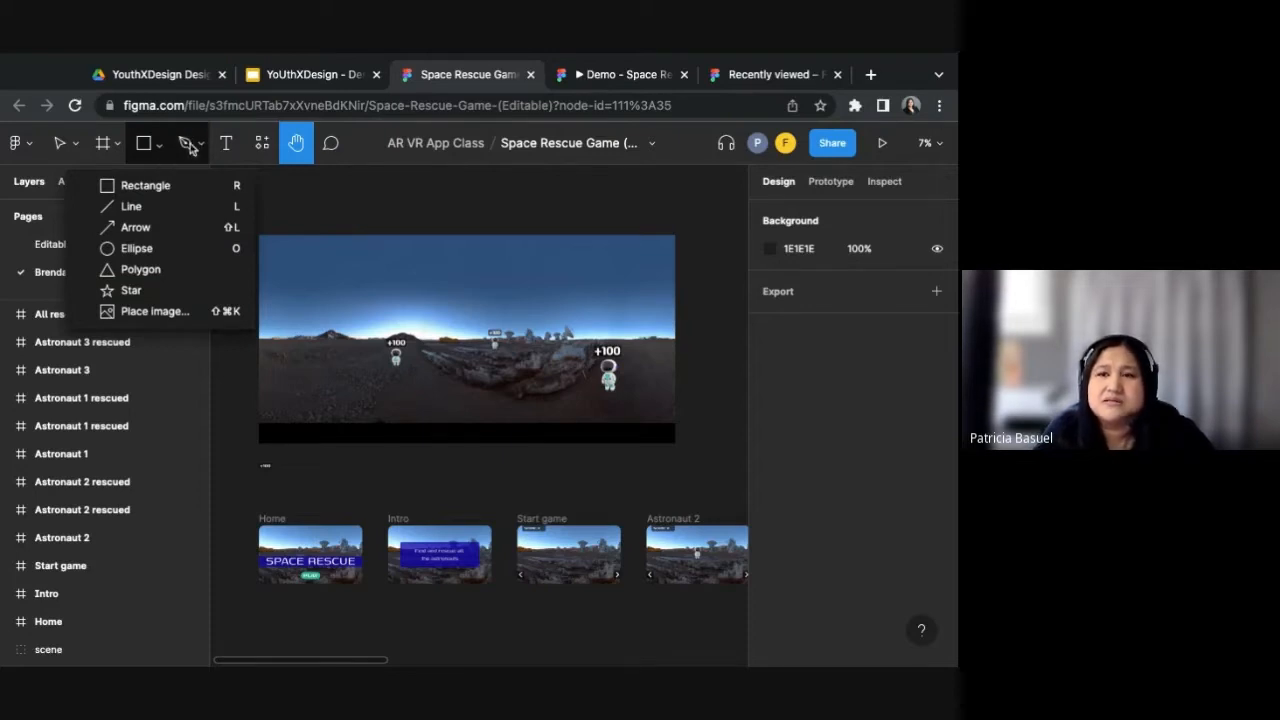
left_click(195, 146)
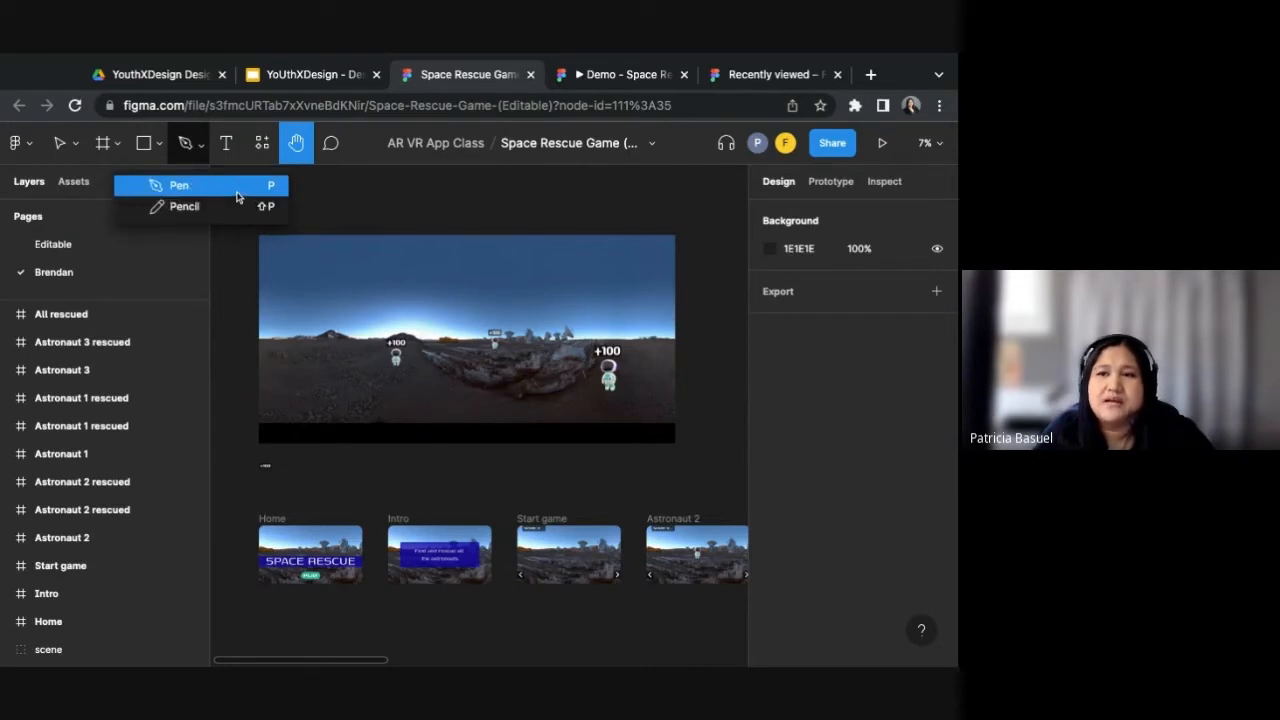
left_click(229, 150)
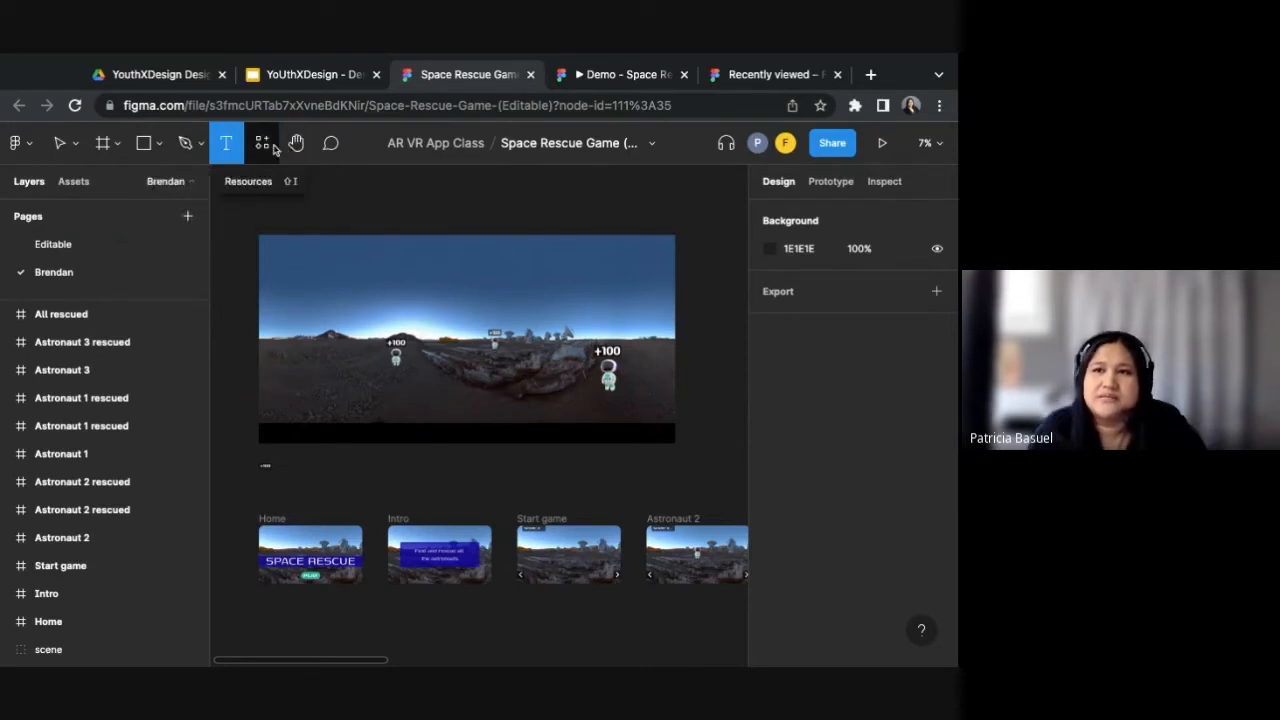
Step: Browse the file's resources and search all plugins for "vec"
left_click(265, 148)
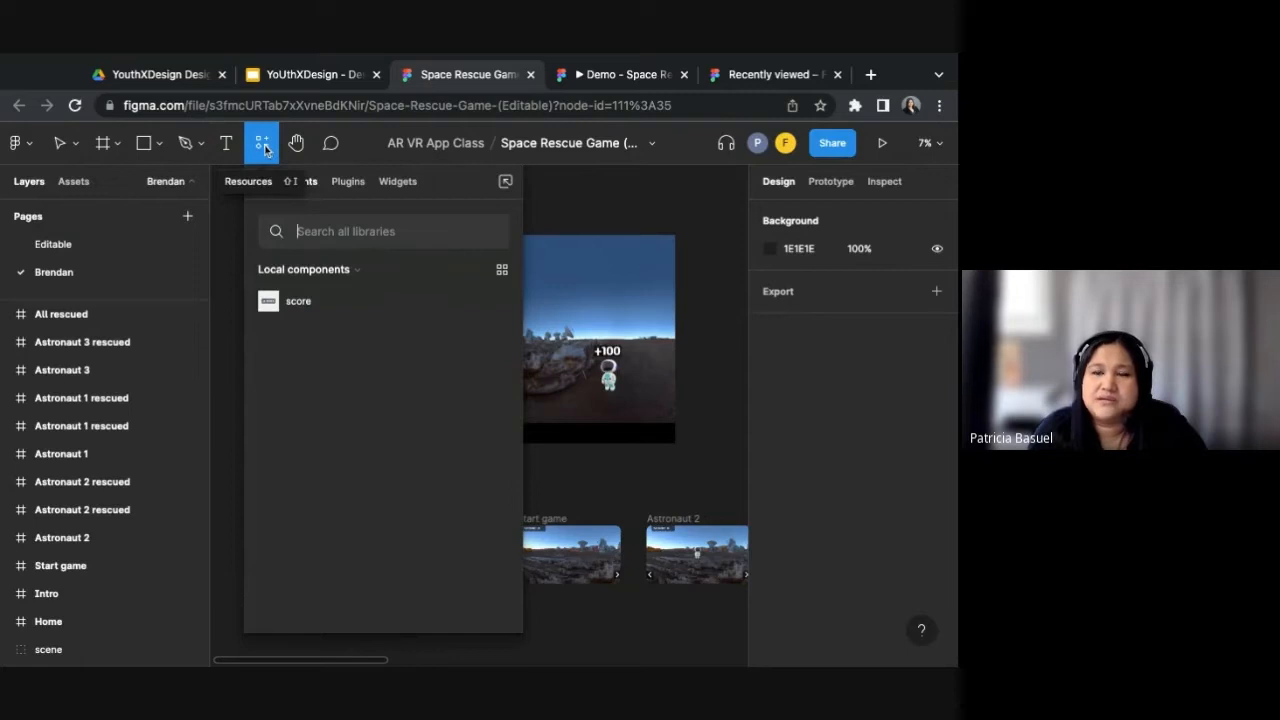
left_click(350, 184)
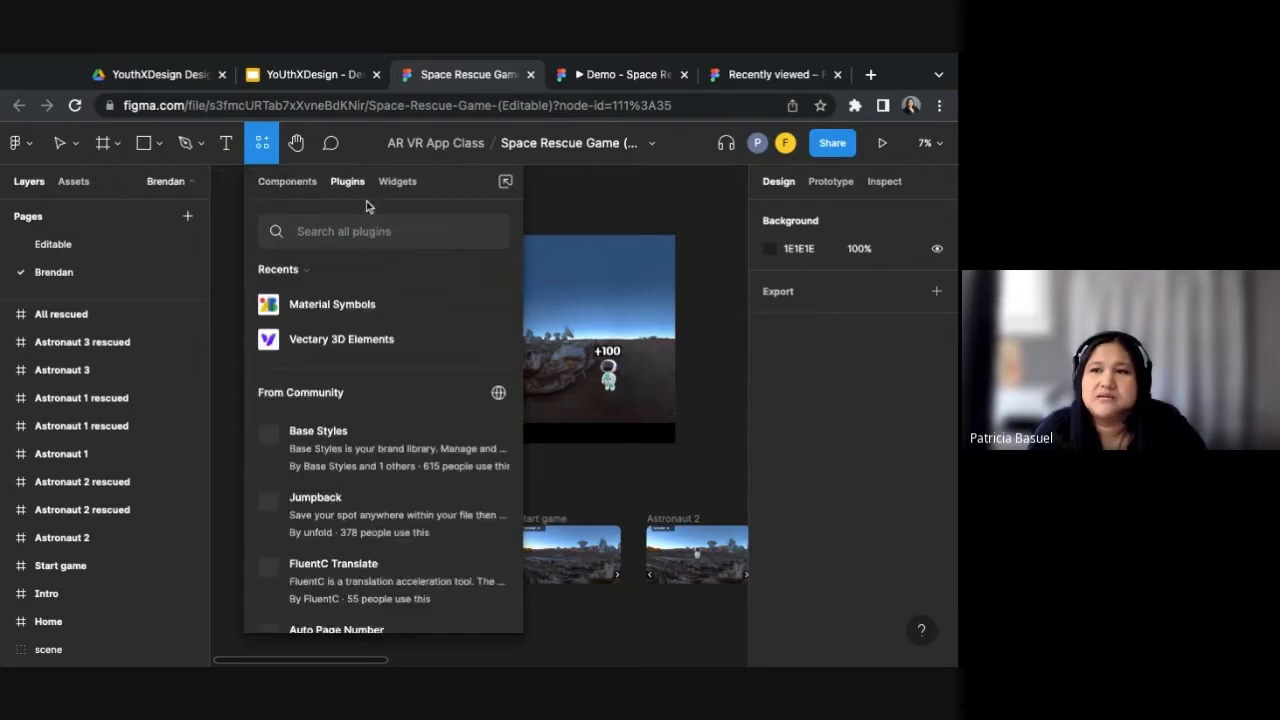
left_click(340, 233)
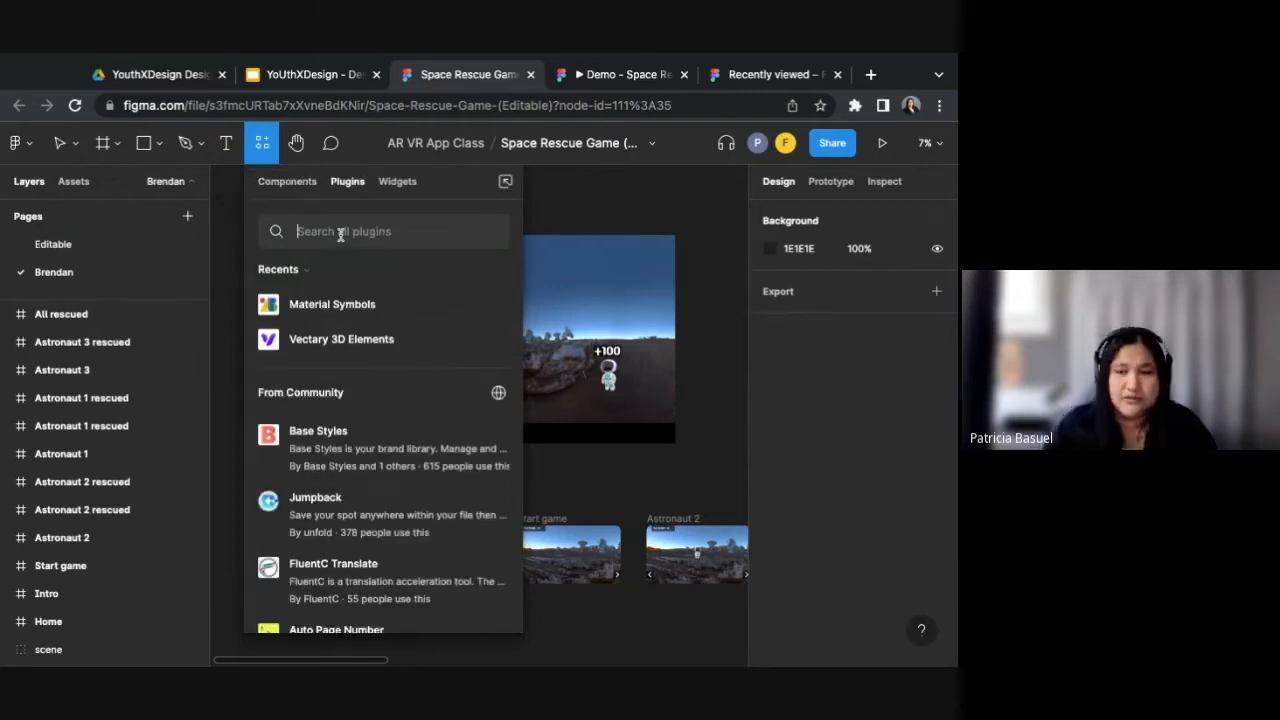
type("vec")
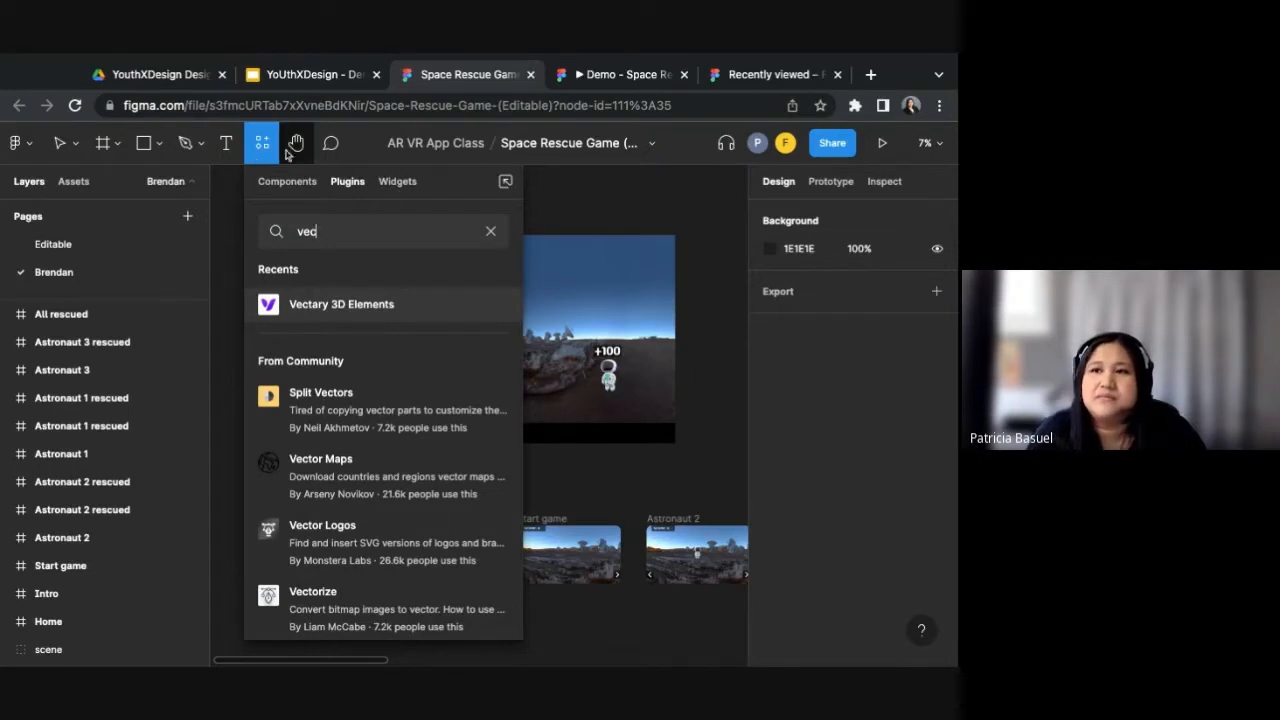
Step: Dismiss the FigJam feedback tip in comment mode, and view the file's local components before returning to the layers list
left_click(319, 150)
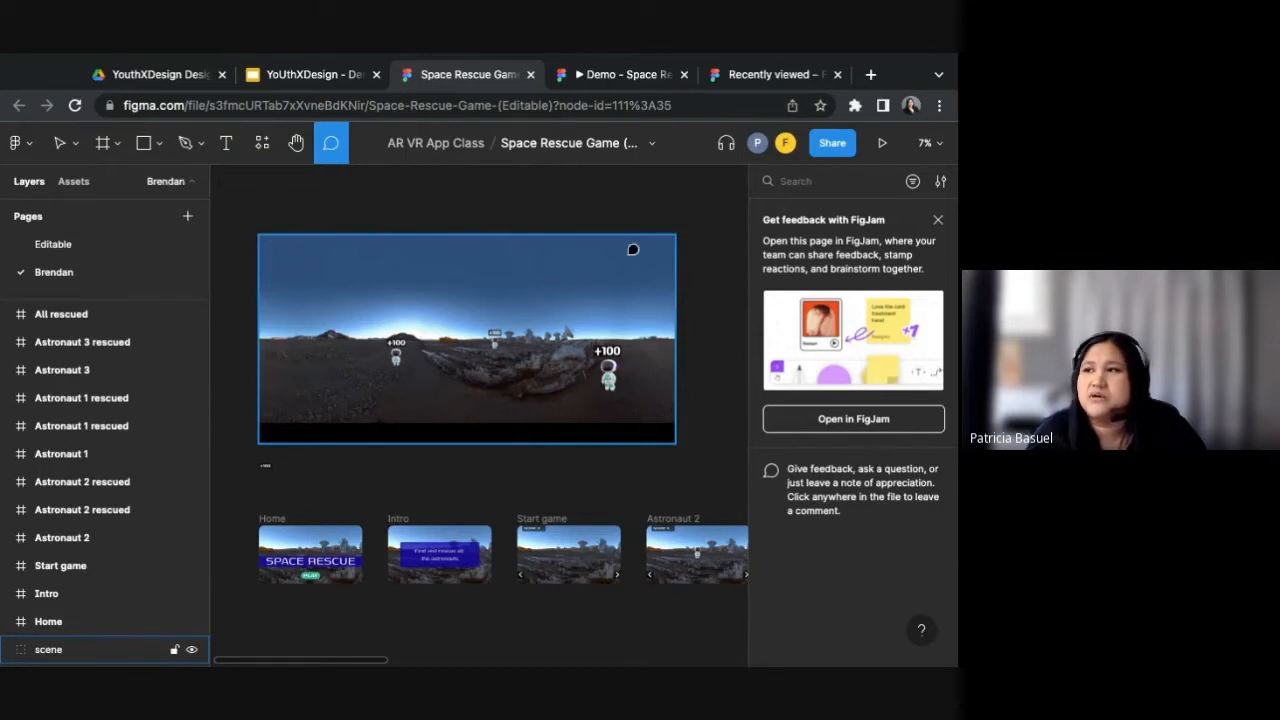
left_click(937, 222)
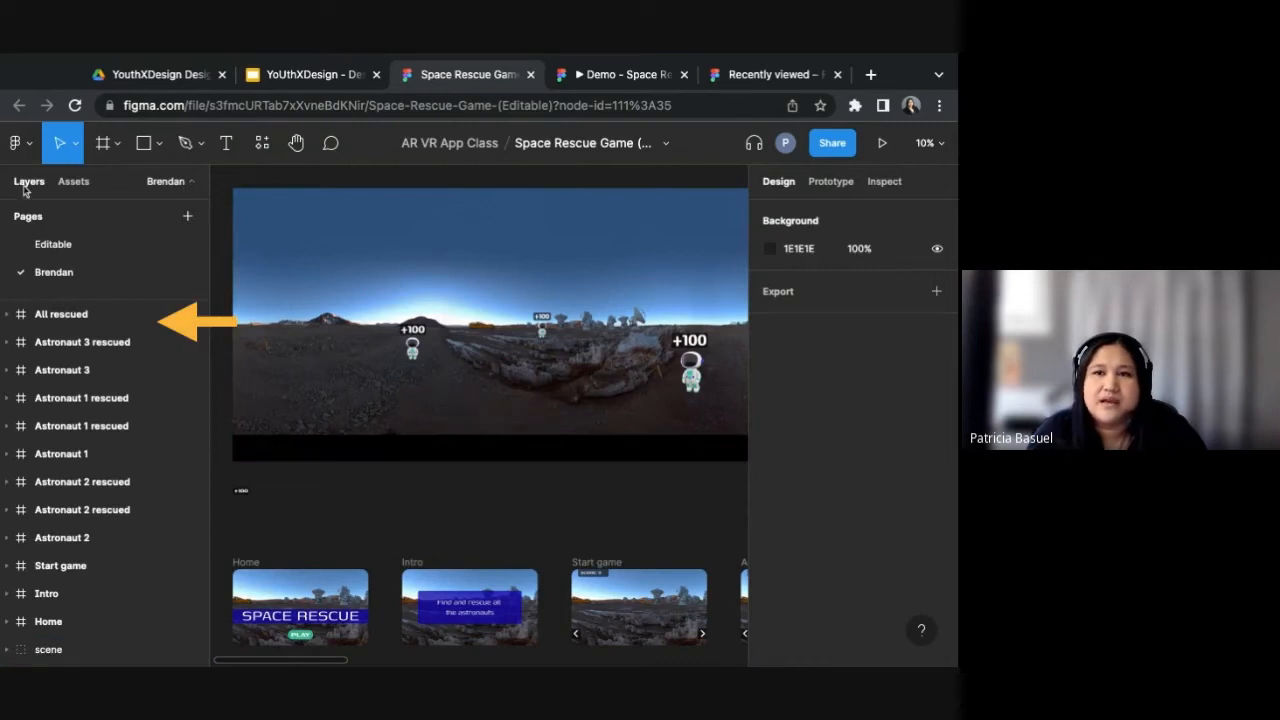
left_click(62, 184)
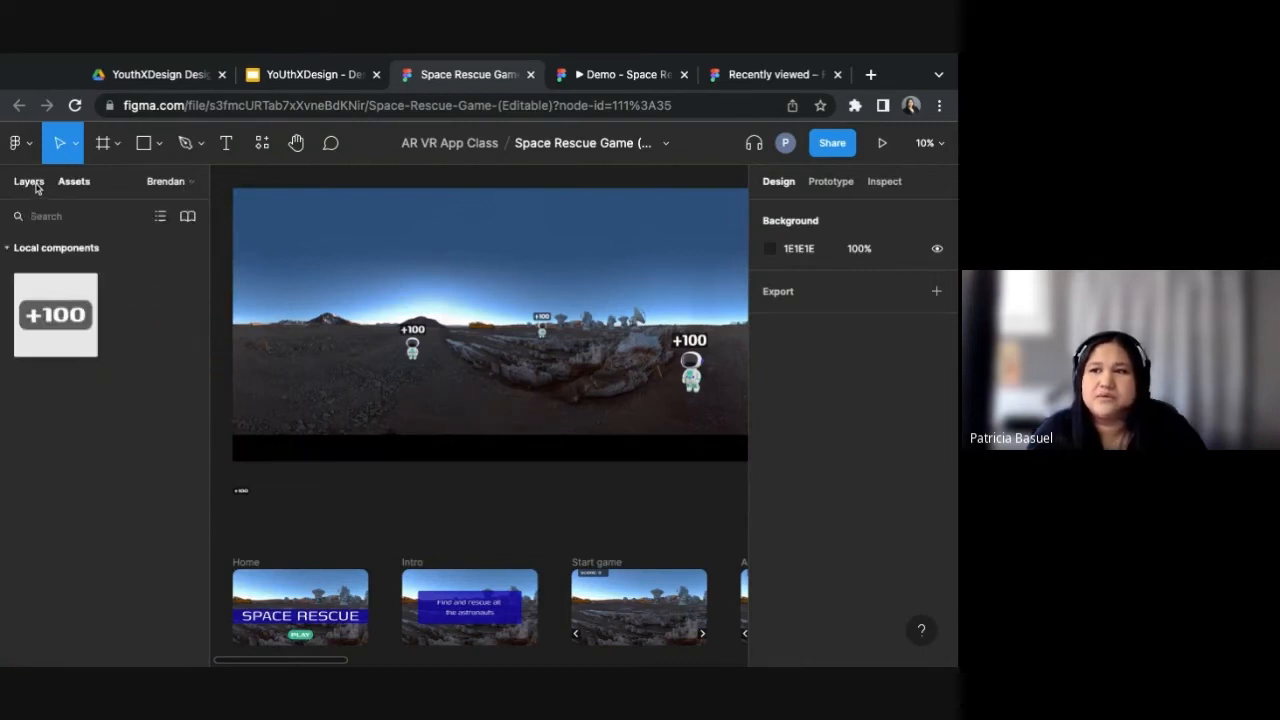
left_click(29, 182)
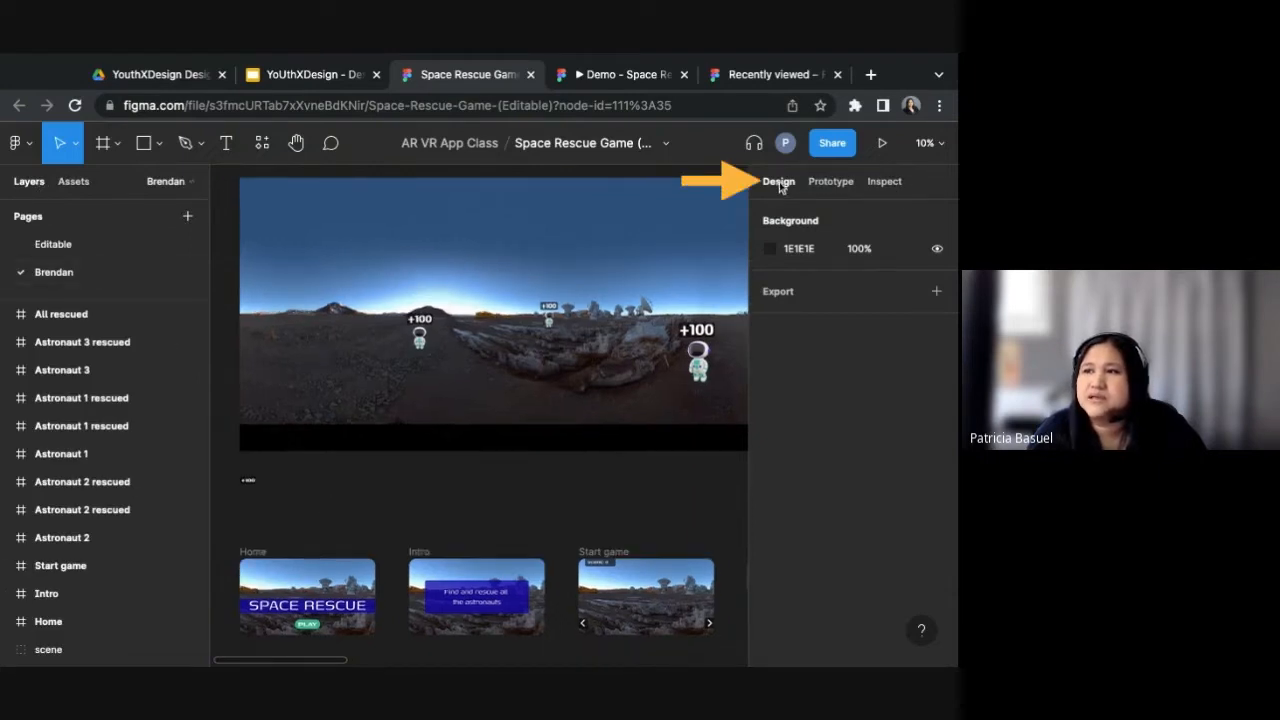
Step: Examine the panoramic scene and the Home, Intro and Start game frames on the Brendan page
scroll(565, 503, "down", 3)
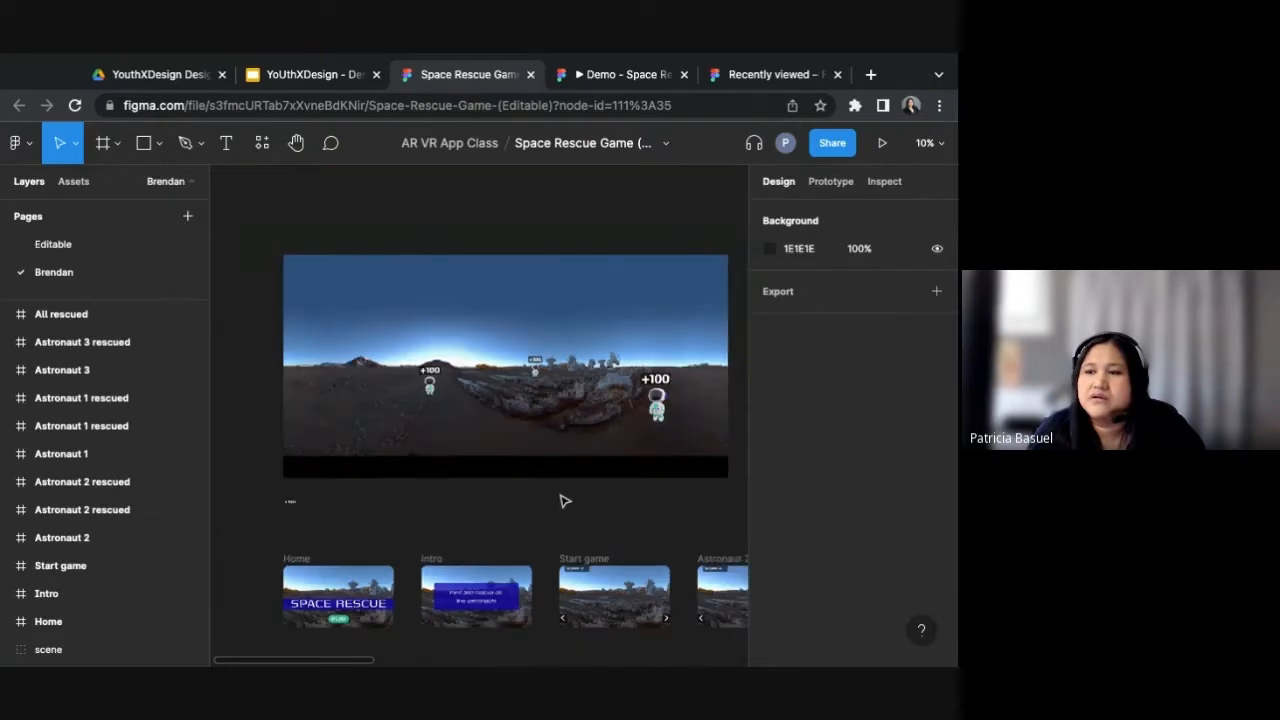
left_click_drag(556, 564, 551, 537)
scroll(548, 471, "up", 3)
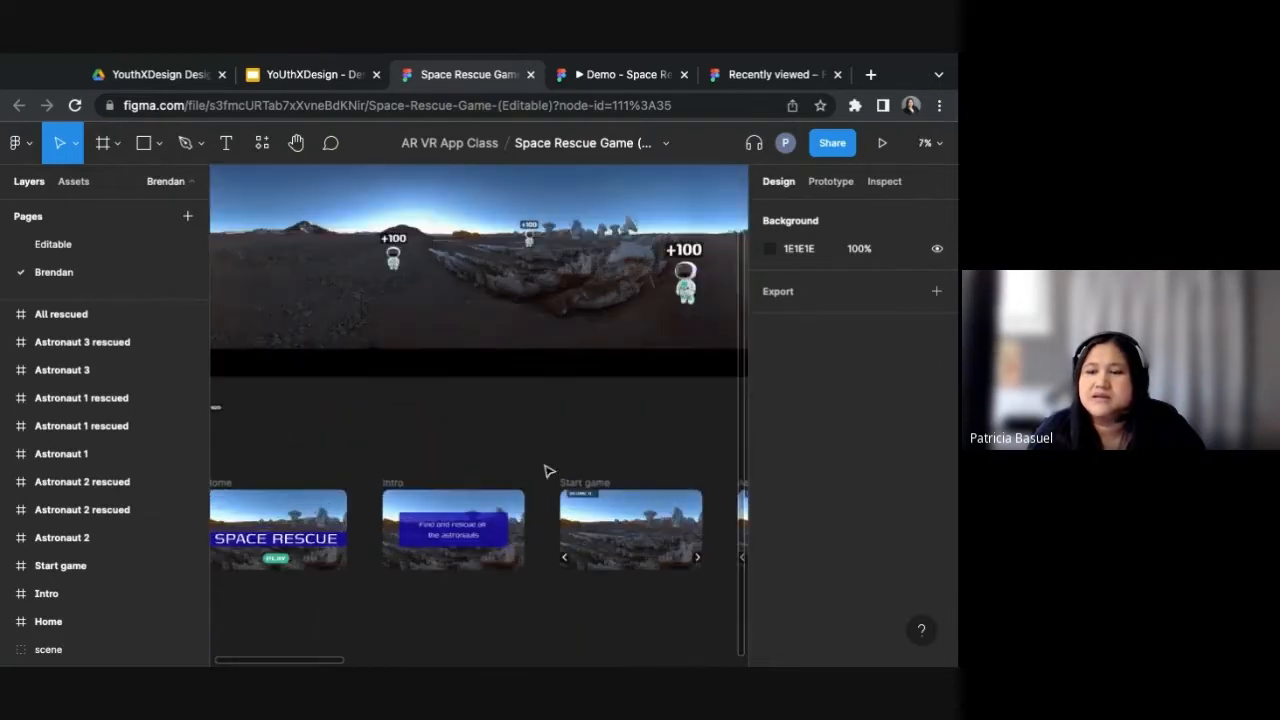
left_click_drag(548, 471, 491, 373)
scroll(585, 400, "up", 3)
left_click_drag(465, 427, 407, 389)
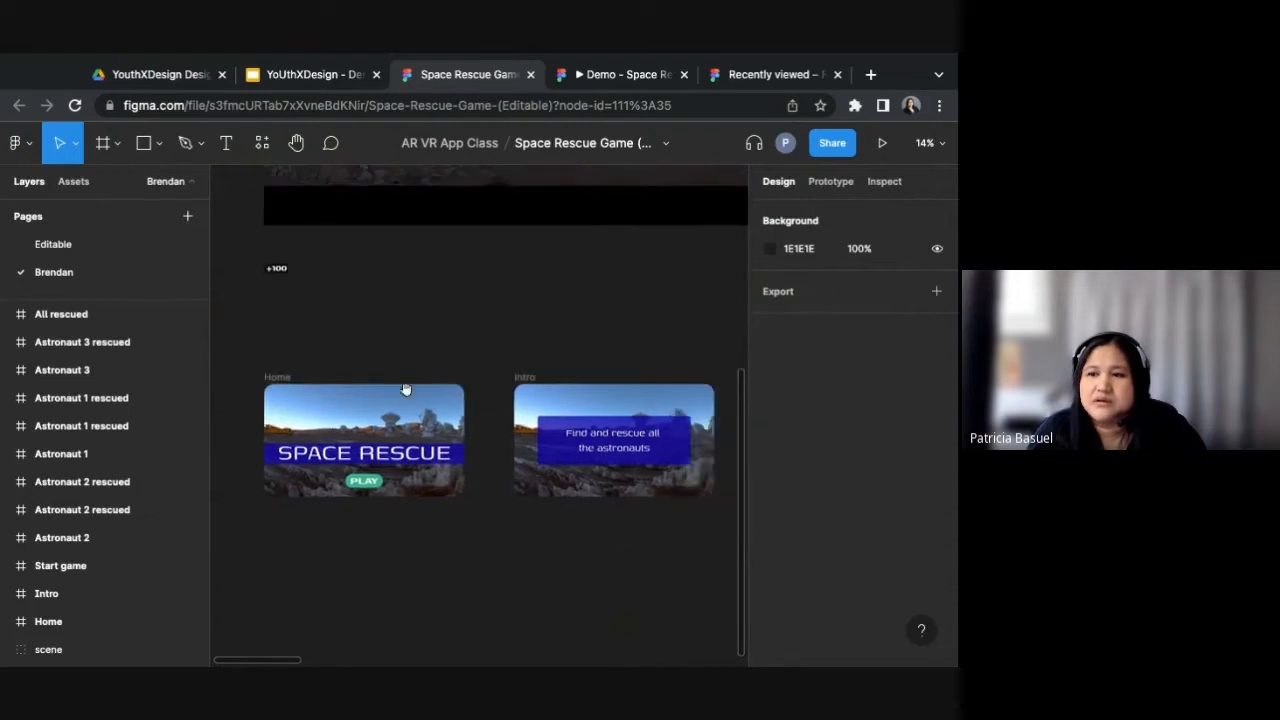
left_click(432, 462)
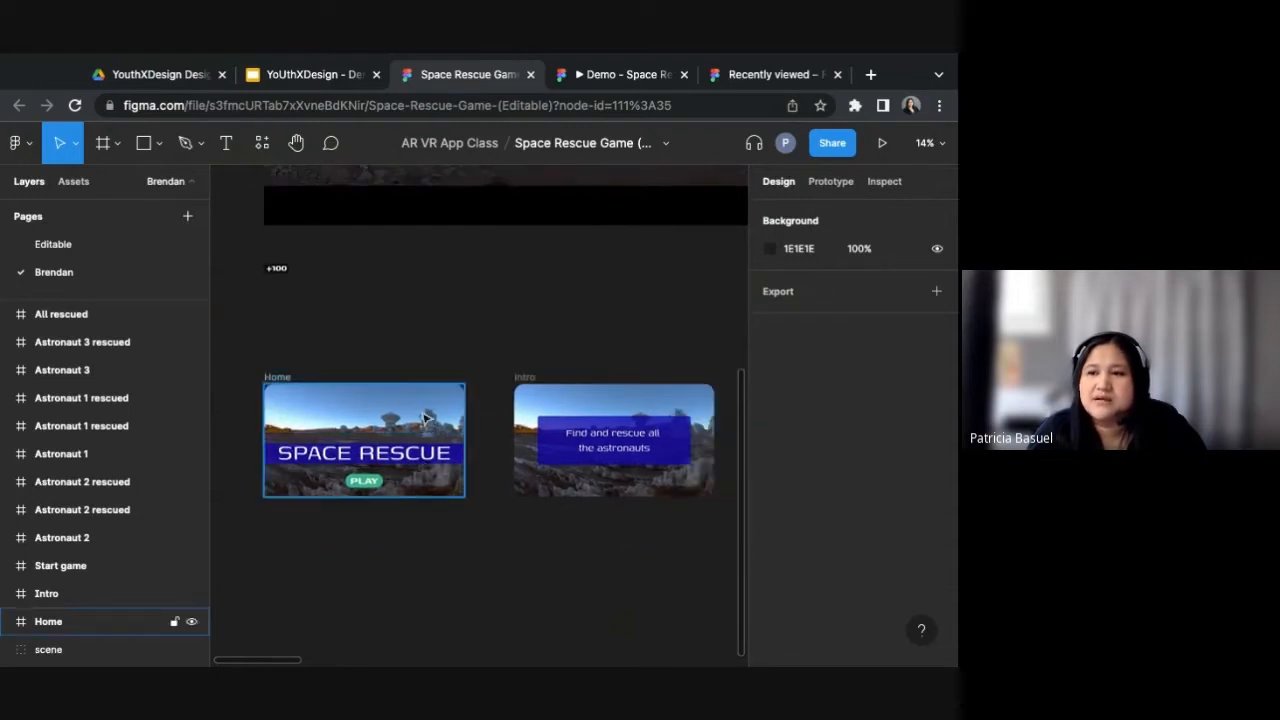
left_click(470, 492)
scroll(485, 500, "down", 1)
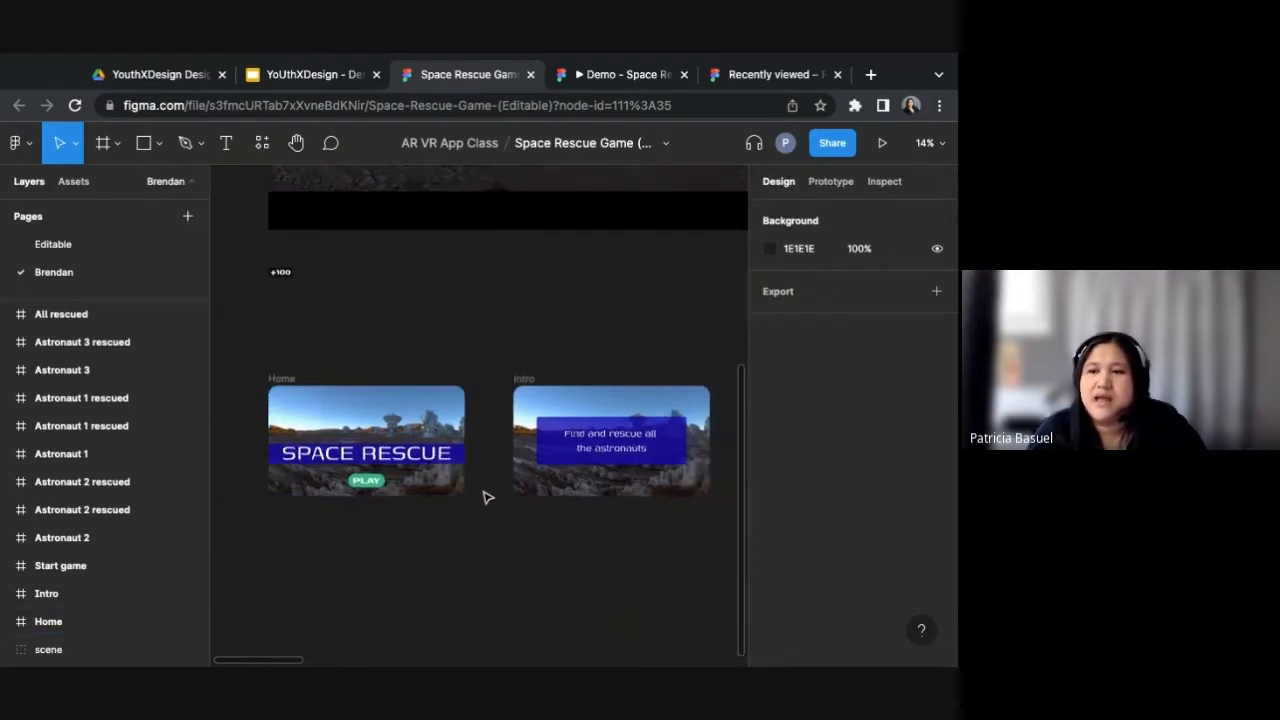
scroll(560, 310, "up", 5)
scroll(560, 310, "right", 3)
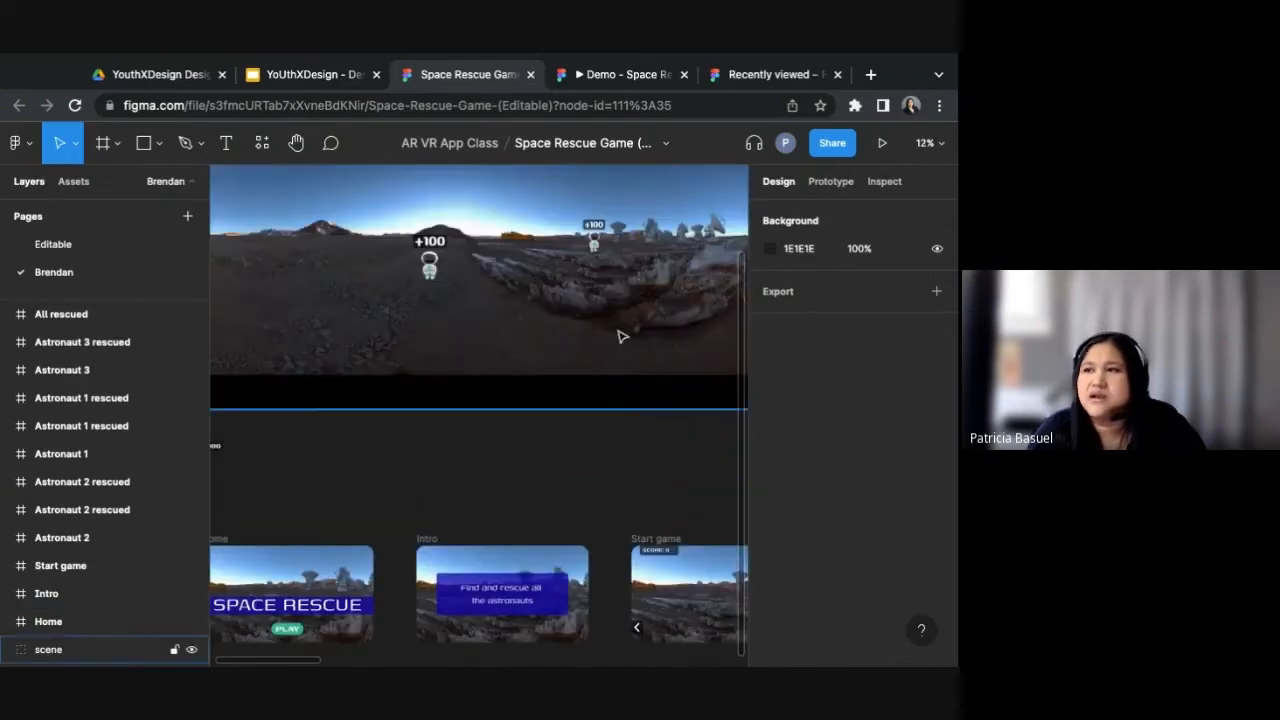
Step: Examine the prototype connections between the Home, Intro and Start game frames, and review the inspect and design properties
left_click(812, 186)
scroll(486, 506, "down", 3)
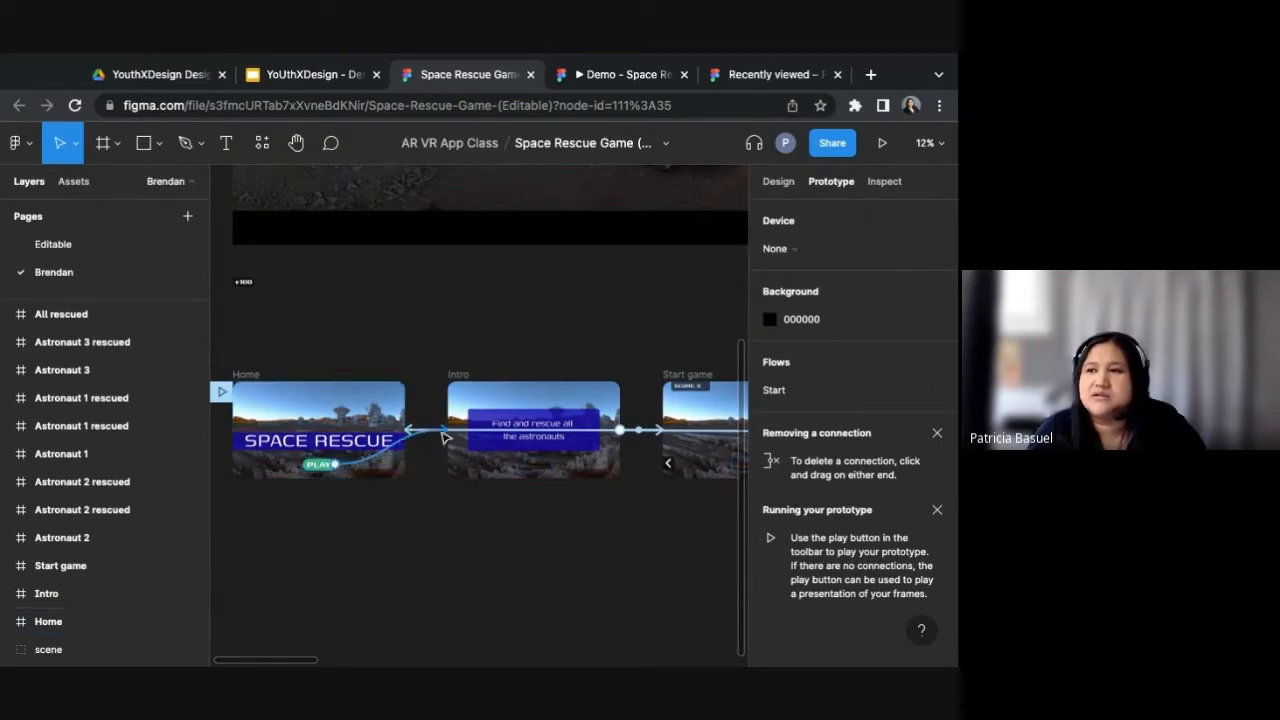
left_click_drag(521, 523, 443, 591)
scroll(539, 440, "down", 2)
left_click_drag(517, 327, 570, 382)
left_click(886, 181)
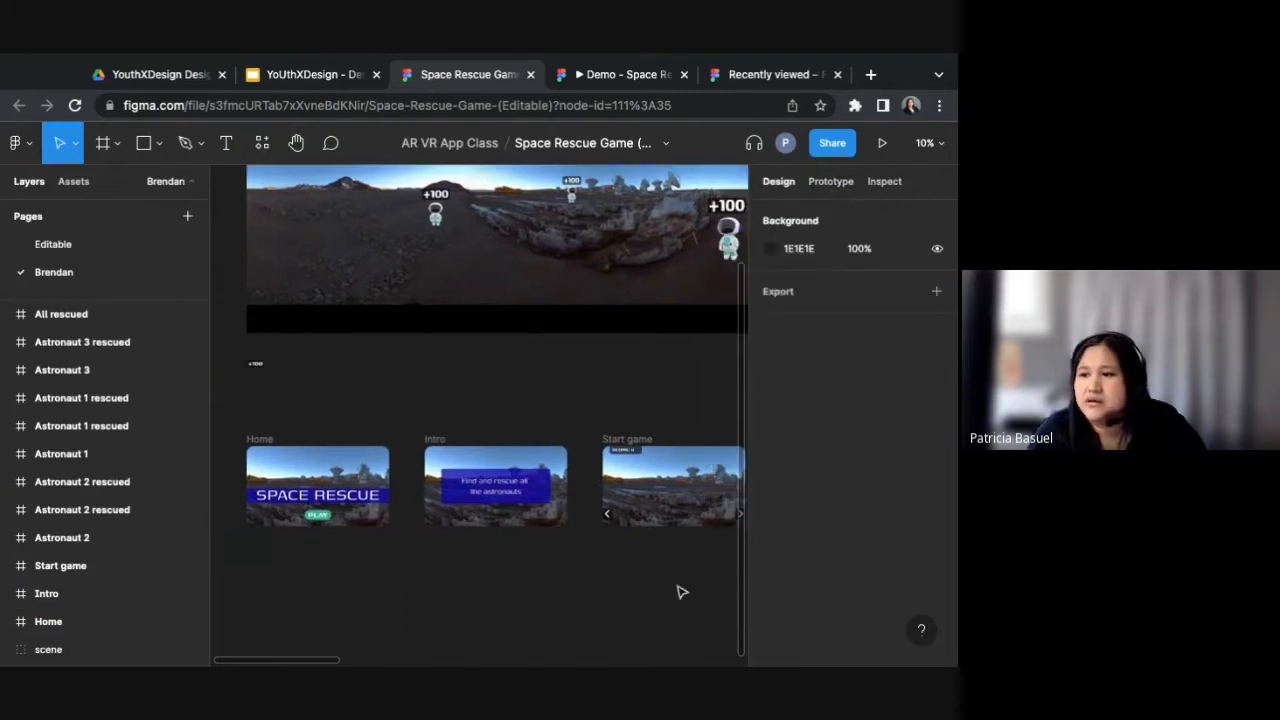
scroll(387, 480, "down", 3)
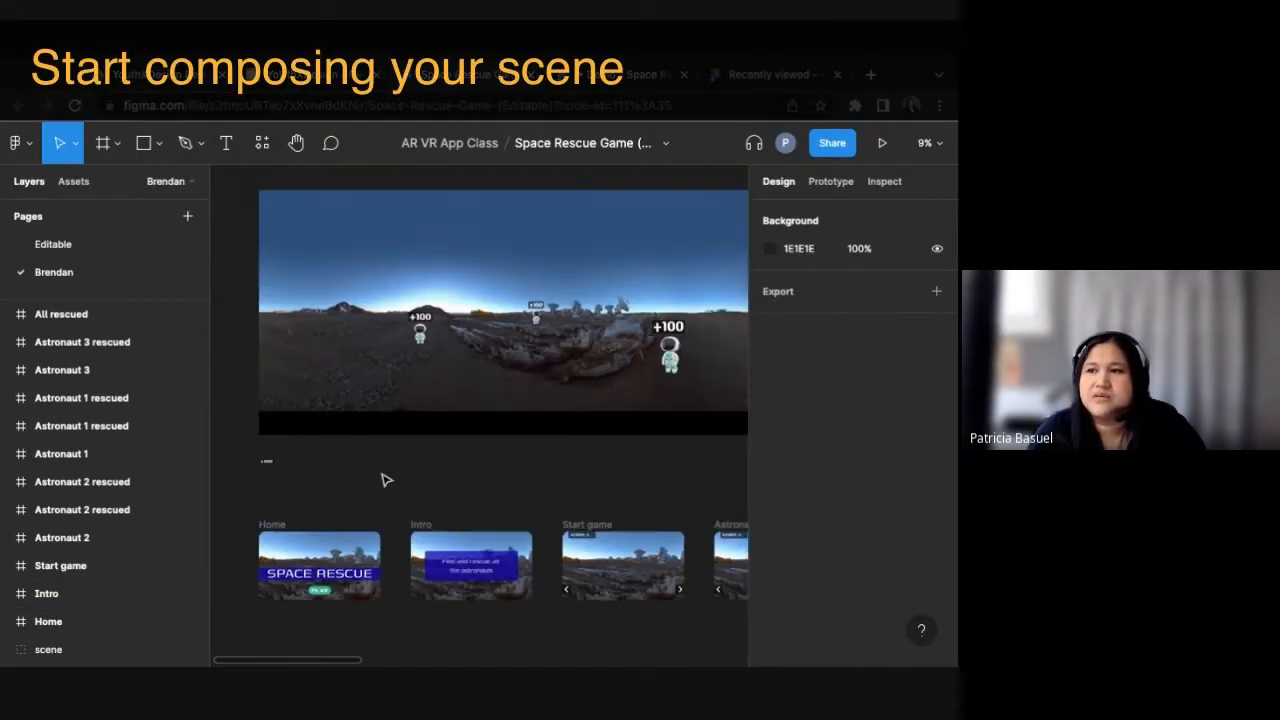
left_click_drag(418, 464, 420, 462)
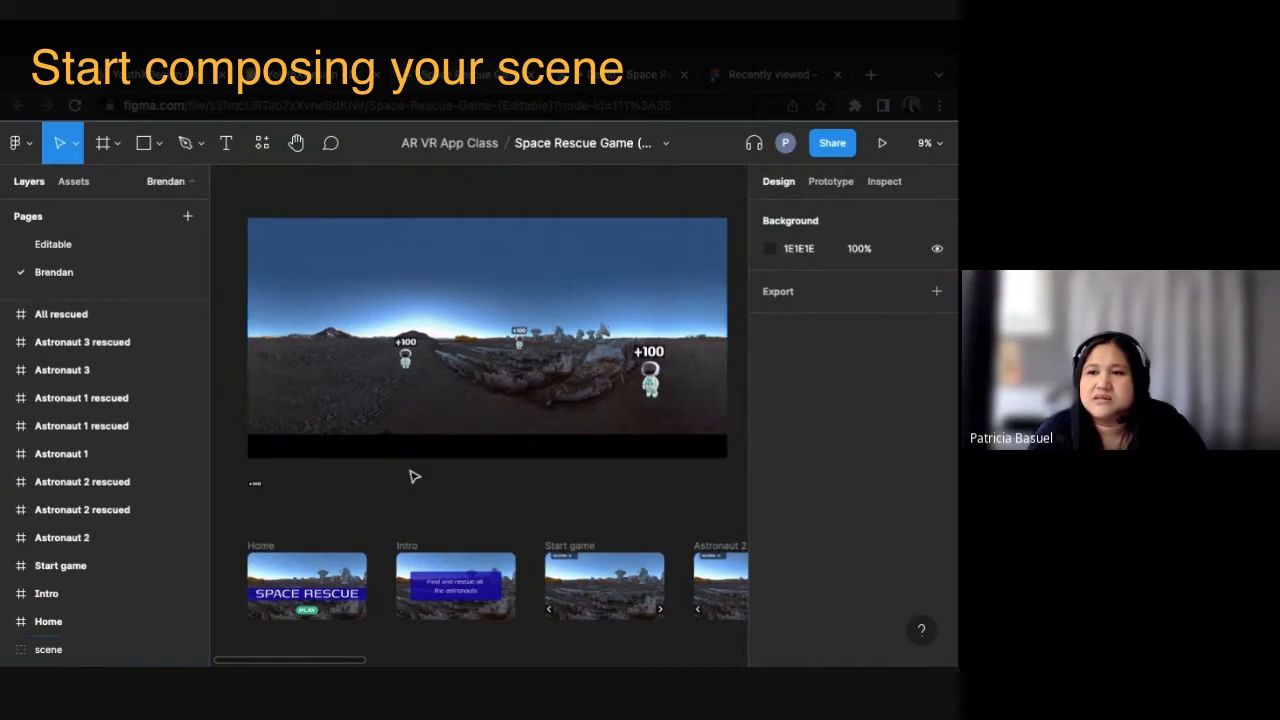
Step: Examine the panoramic scene group with its three astronauts and score labels above the game frames
left_click(418, 440)
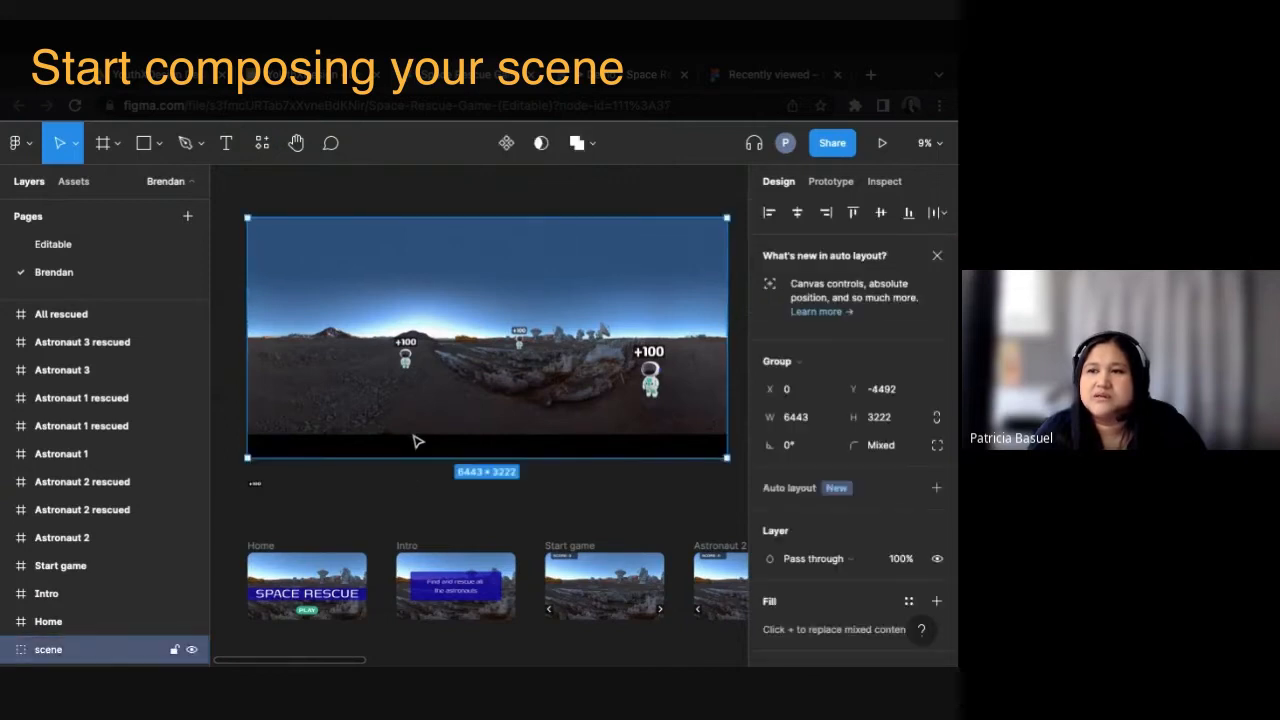
left_click(407, 508)
scroll(407, 507, "up", 2)
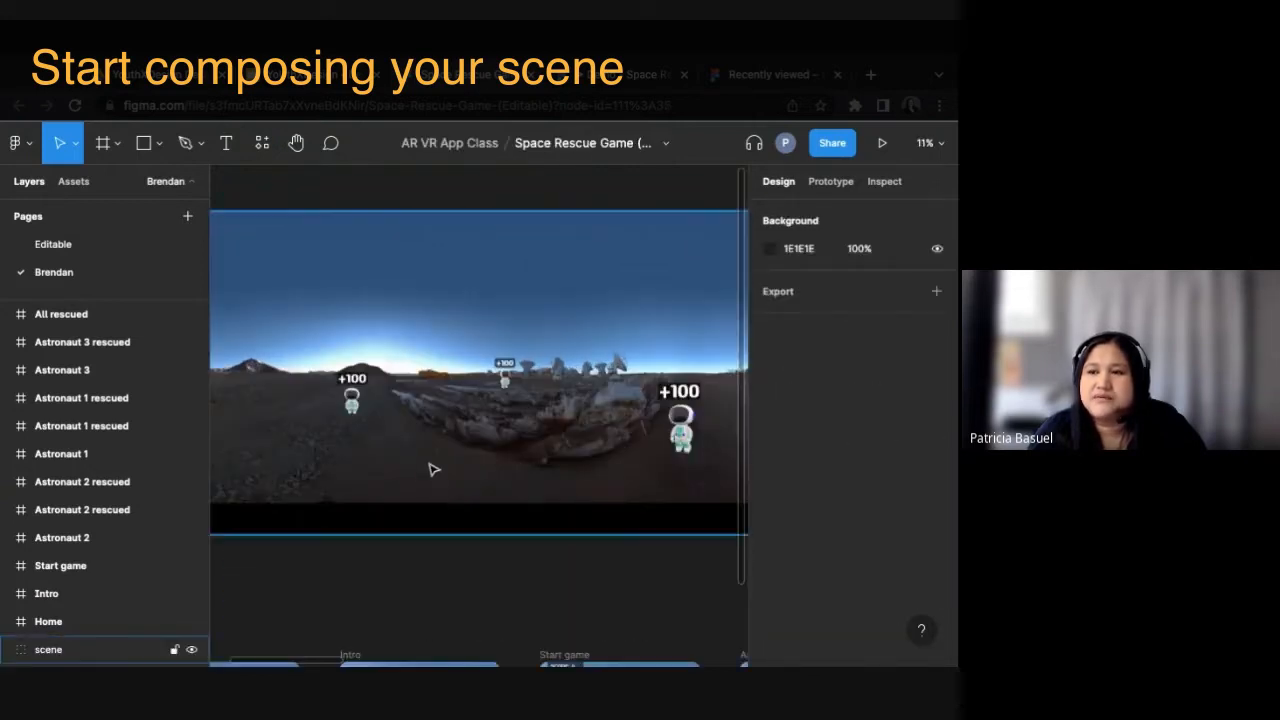
scroll(394, 571, "left", 2)
scroll(421, 475, "left", 2)
scroll(421, 475, "up", 2)
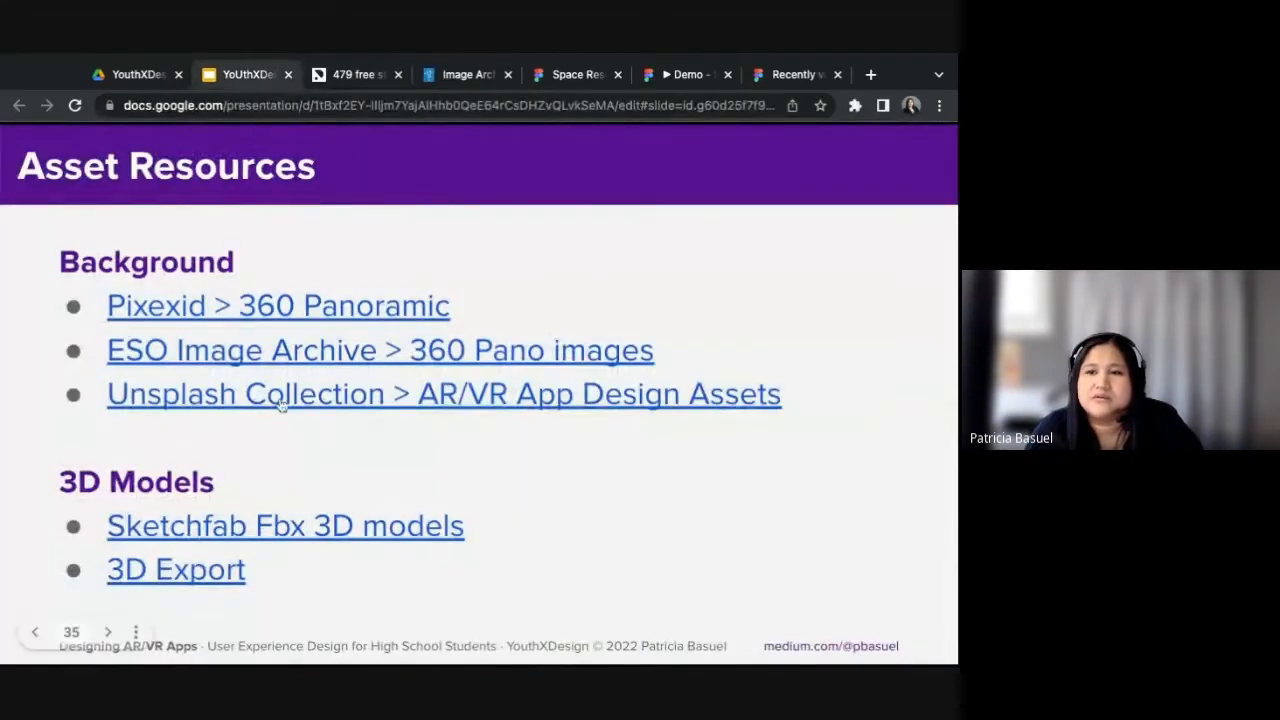
Step: Open the Unsplash AR/VR App Design Assets collection from the Asset Resources slide and browse its background photos
left_click(487, 405)
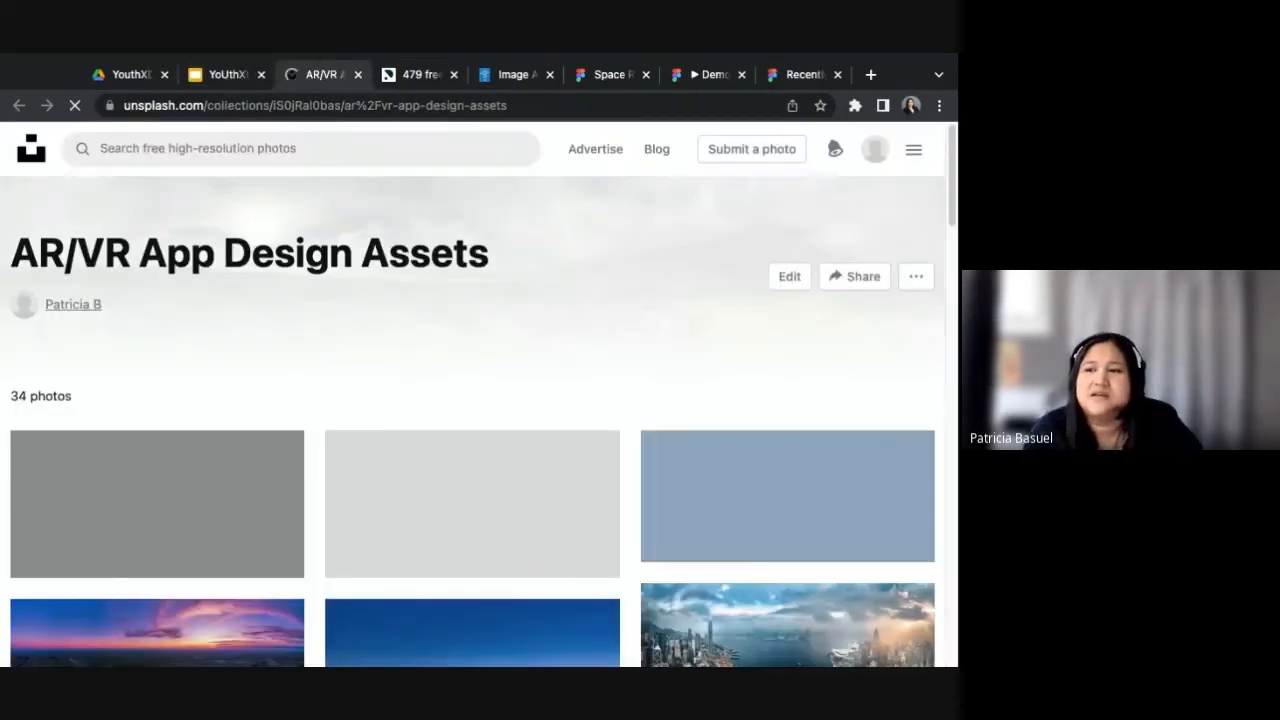
scroll(480, 450, "down", 3)
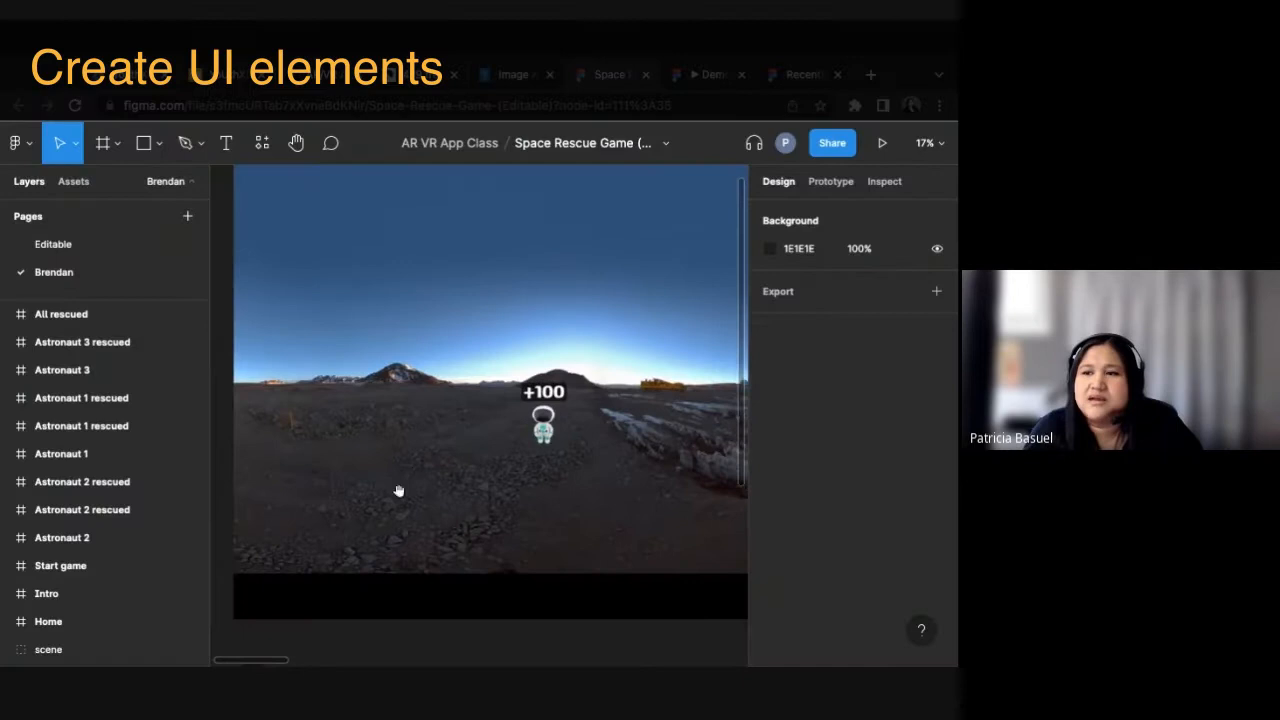
Step: Examine the +100 score label below the panoramic scene in the Space Rescue Game file and compare it with the scene
scroll(398, 490, "down", 5)
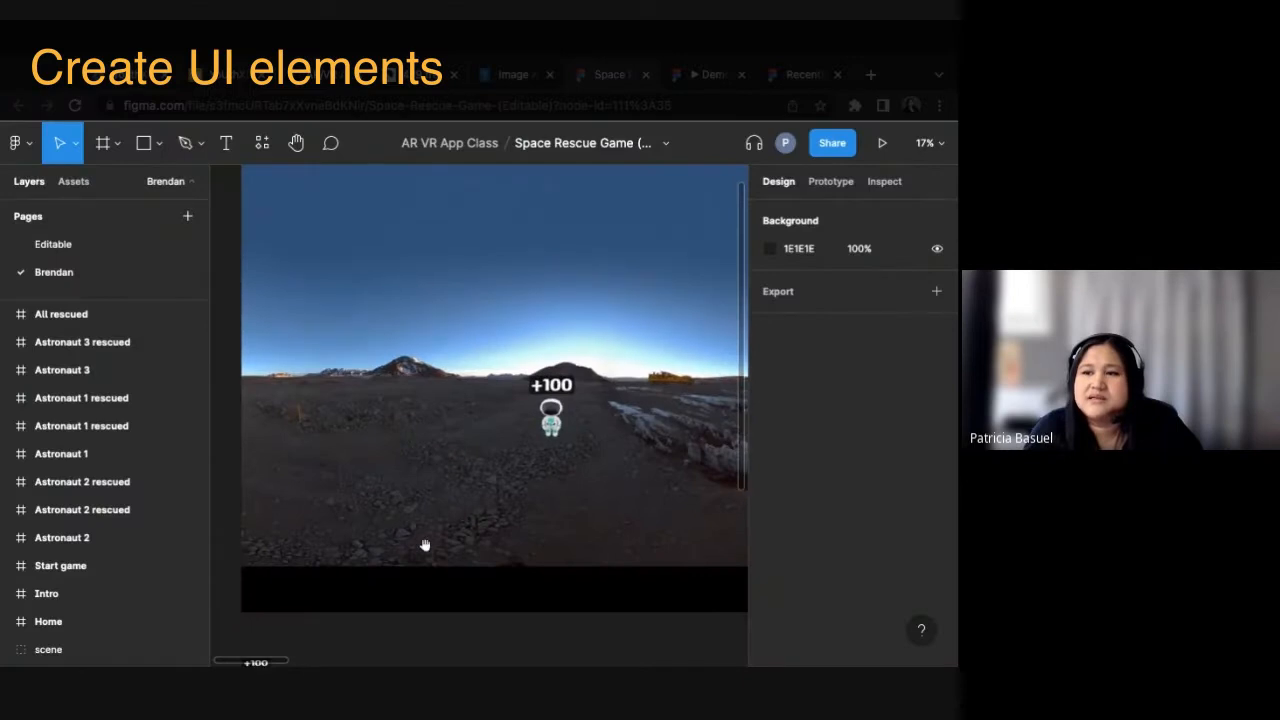
scroll(451, 503, "up", 5)
scroll(380, 464, "up", 5)
scroll(380, 464, "left", 3)
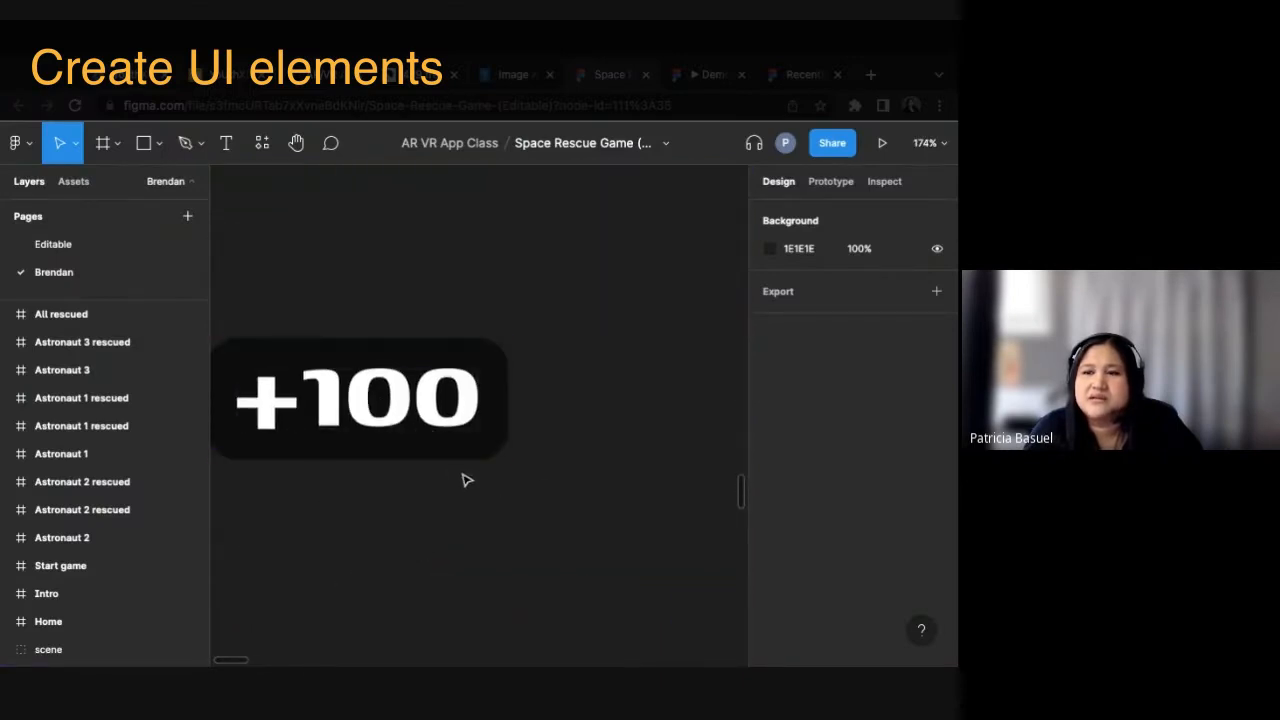
scroll(466, 466, "left", 2)
scroll(503, 452, "down", 3)
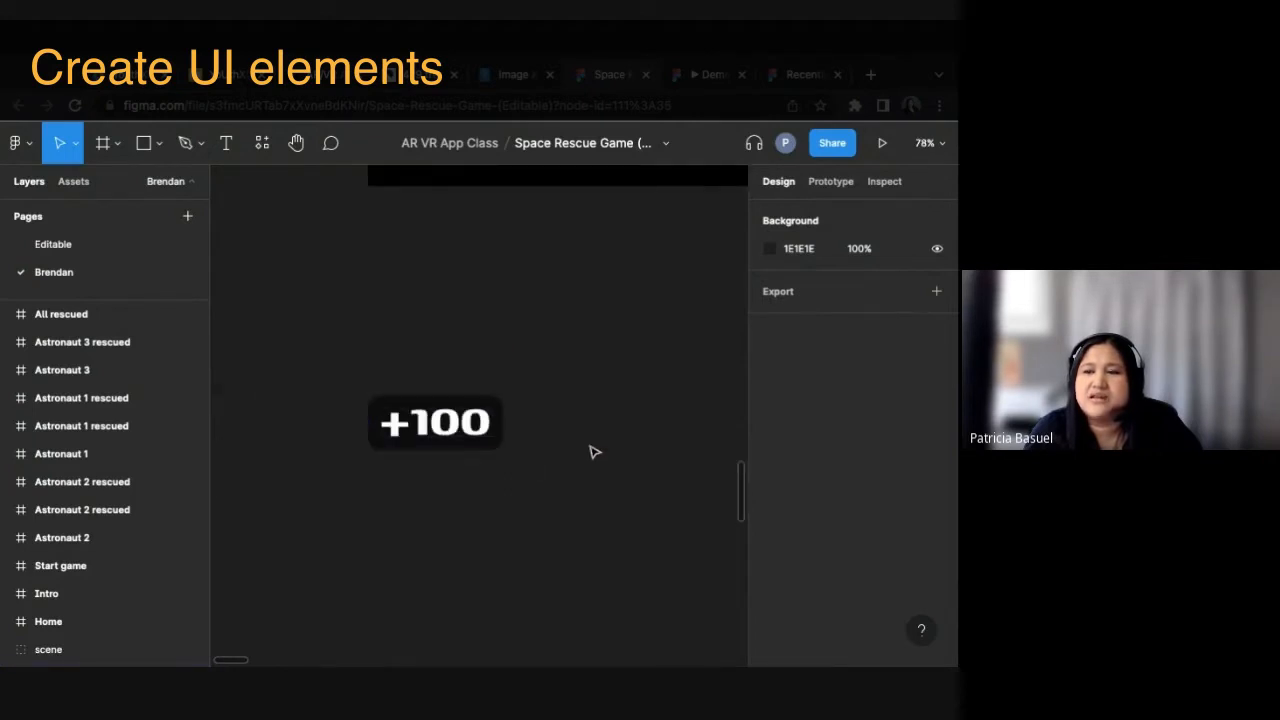
scroll(594, 449, "down", 3)
scroll(619, 398, "up", 3)
scroll(619, 398, "right", 3)
scroll(486, 480, "up", 2)
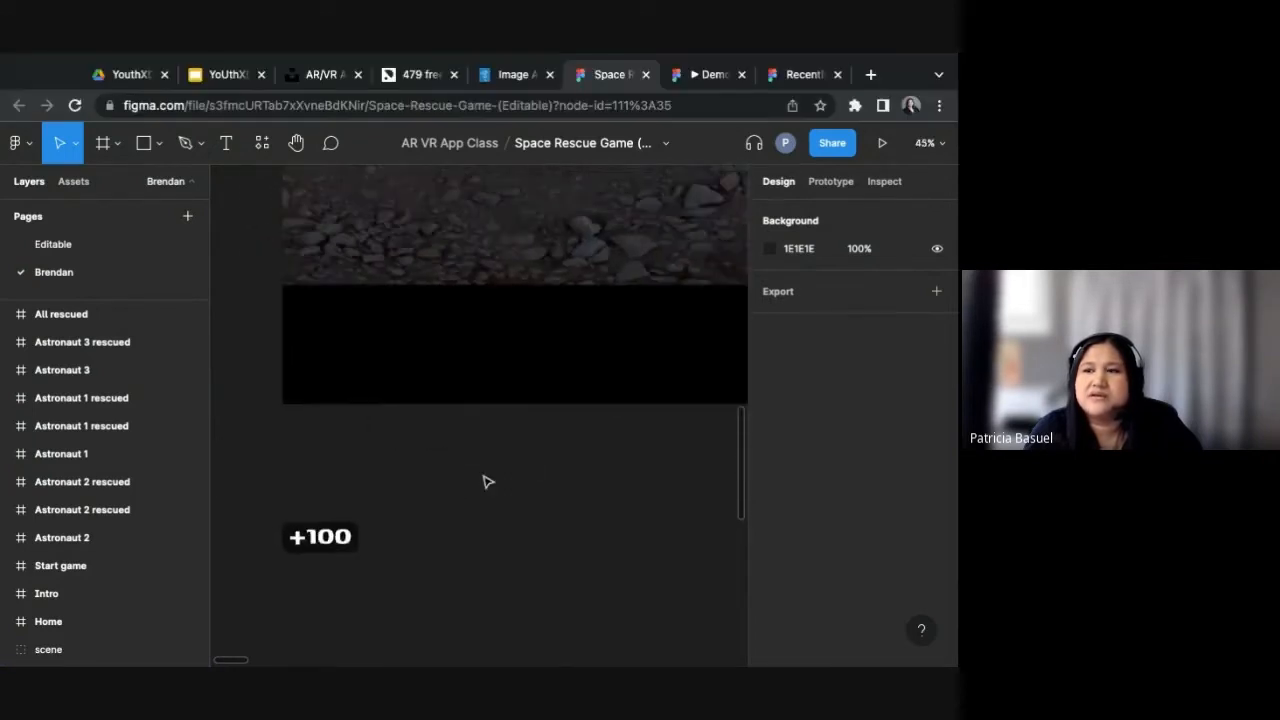
scroll(620, 457, "down", 4)
scroll(338, 593, "up", 2)
scroll(338, 593, "down", 2)
scroll(338, 593, "left", 2)
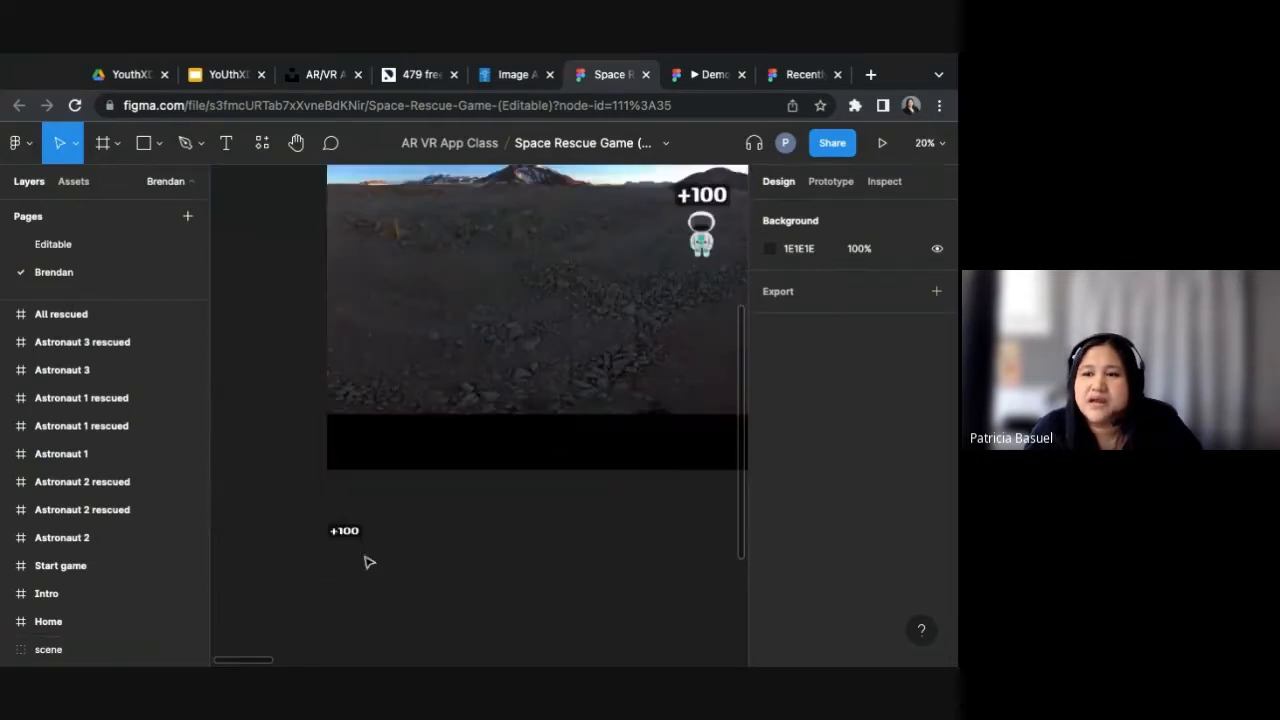
Step: Add a text layer reading "+100" beside the existing score label below the scene
scroll(417, 491, "up", 3)
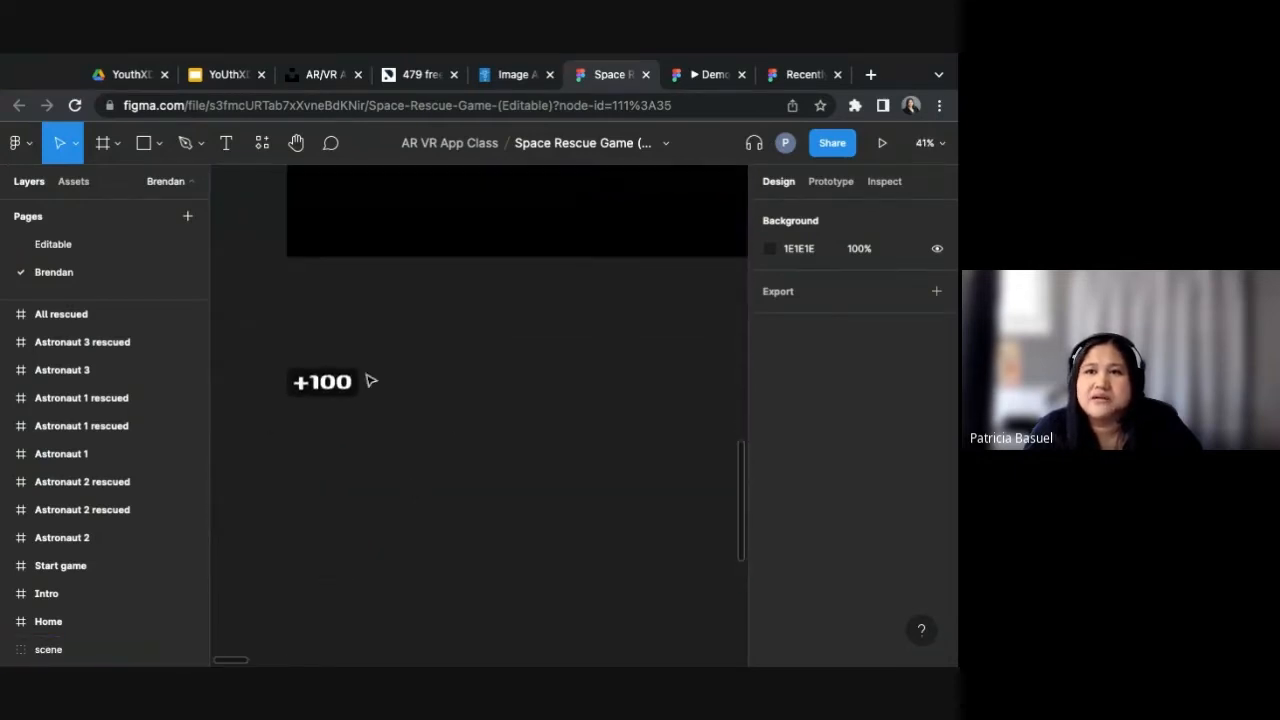
left_click(227, 146)
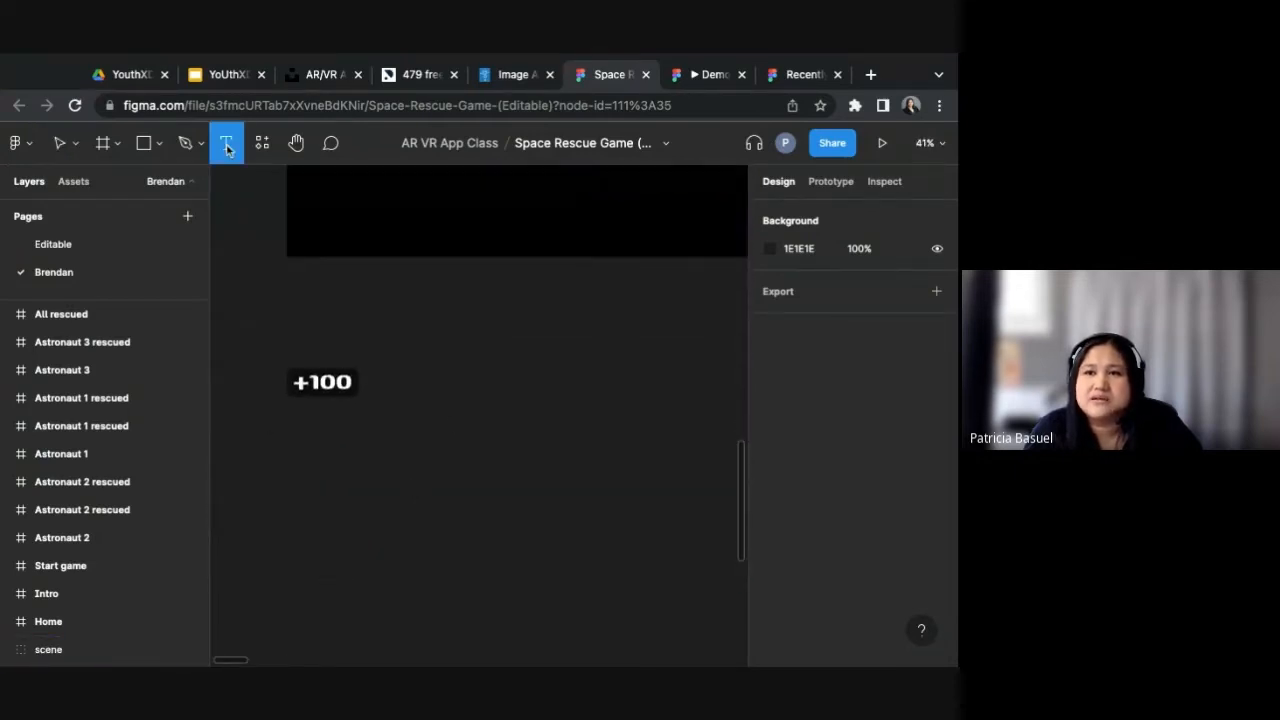
left_click(398, 377)
type("1")
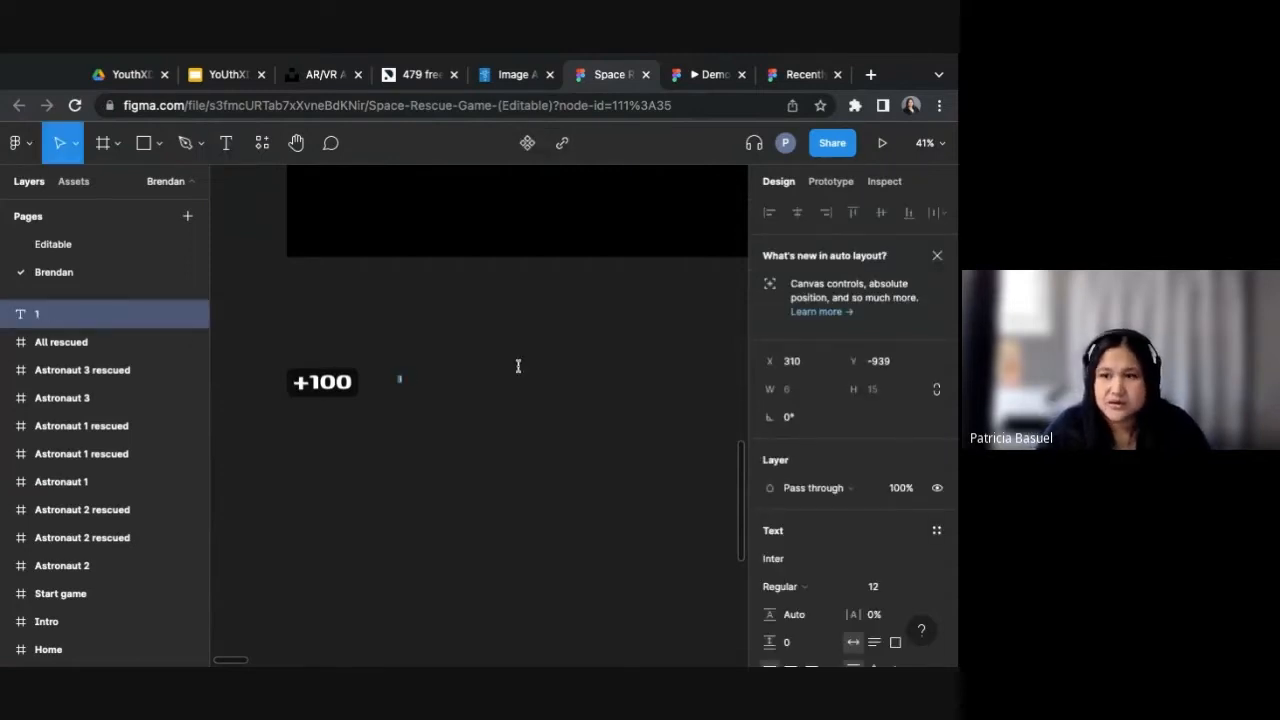
type("+100")
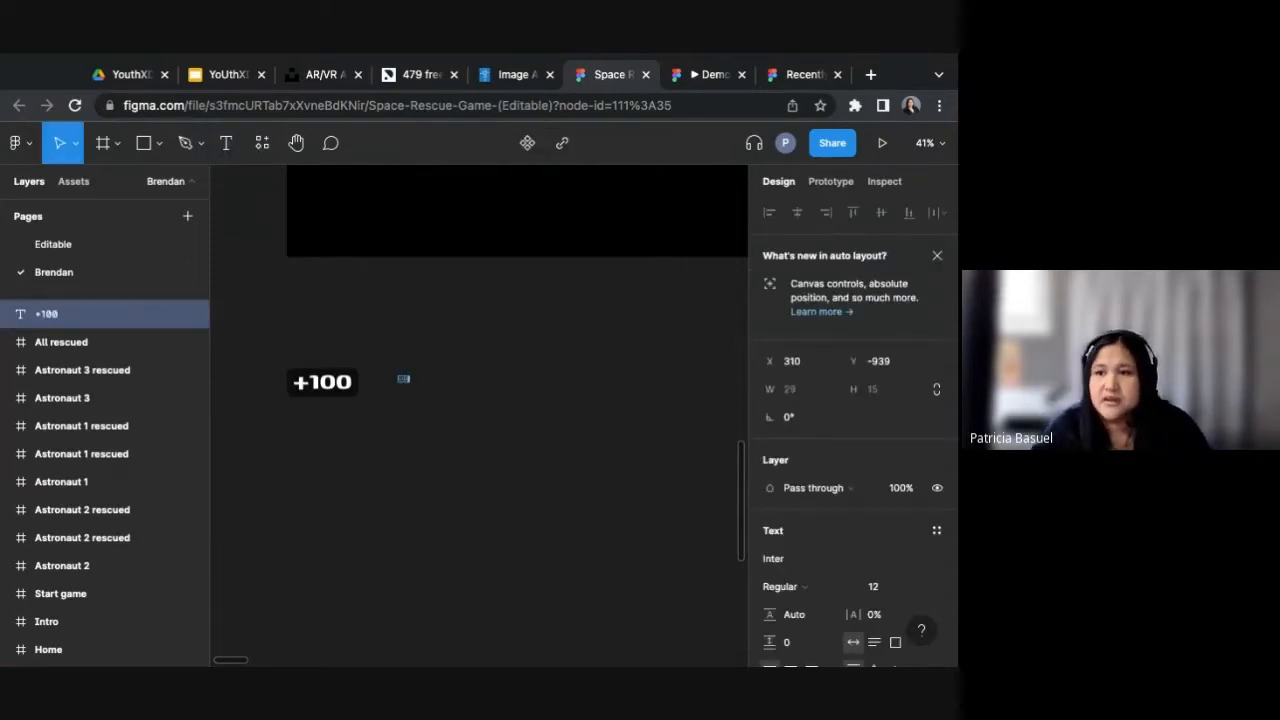
key("Escape")
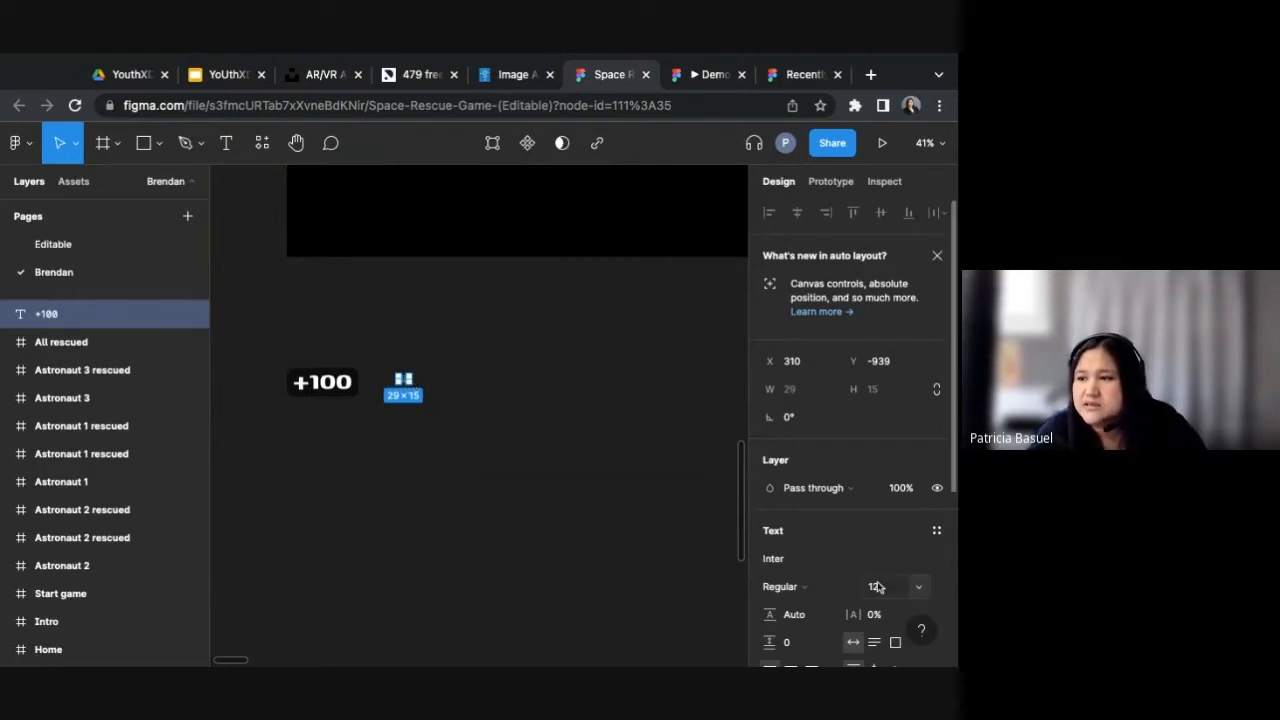
Step: Set the new +100 text's font size to 100 and move it level with the existing score label
scroll(812, 517, "down", 1)
scroll(812, 517, "down", 3)
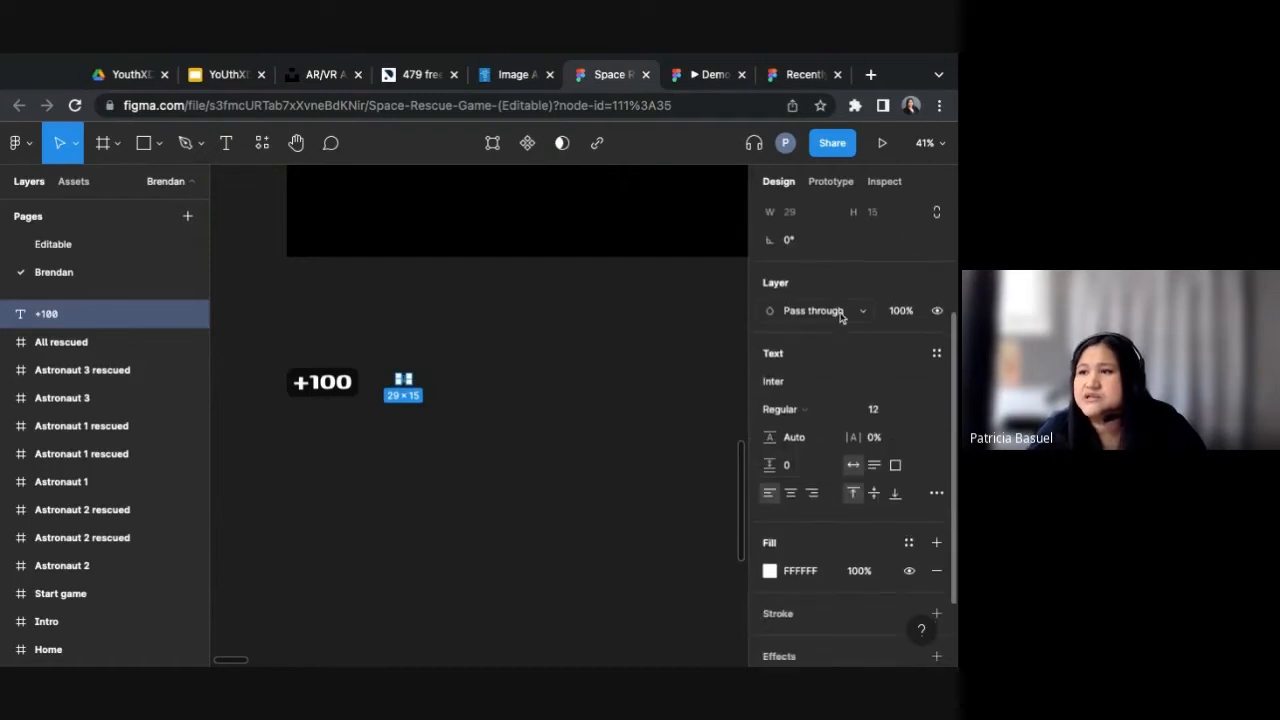
scroll(813, 431, "down", 1)
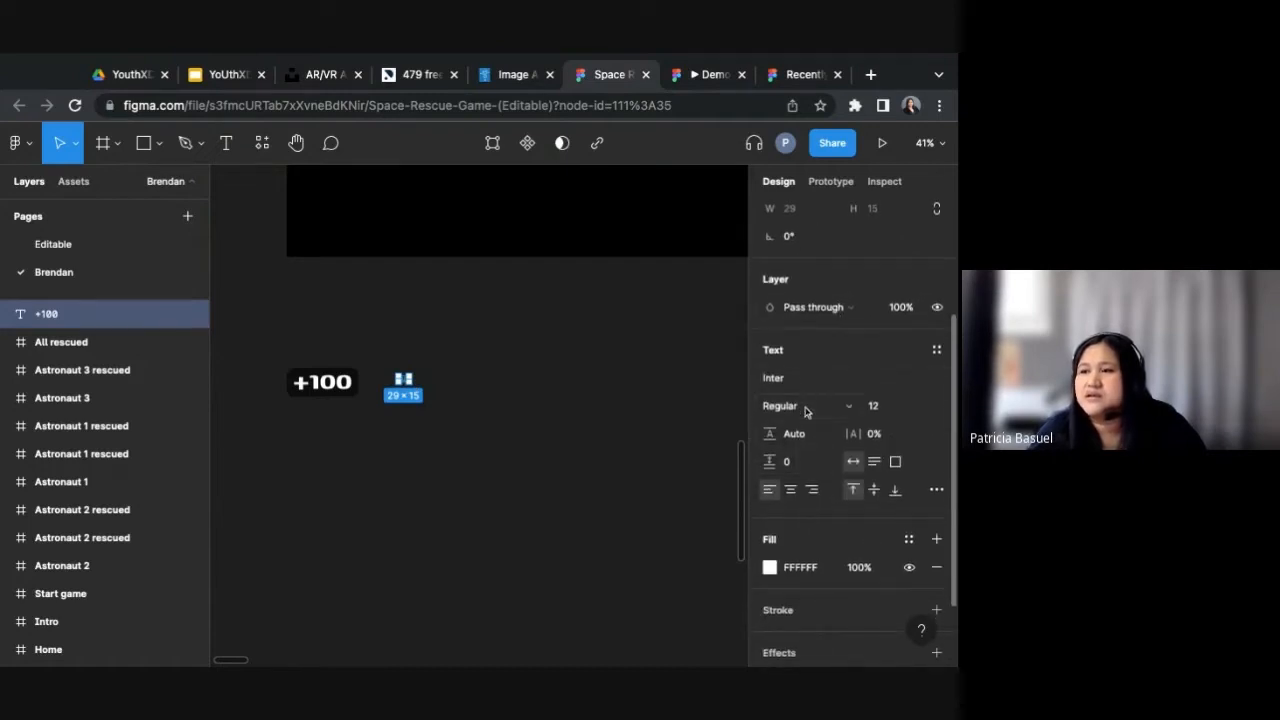
left_click(790, 382)
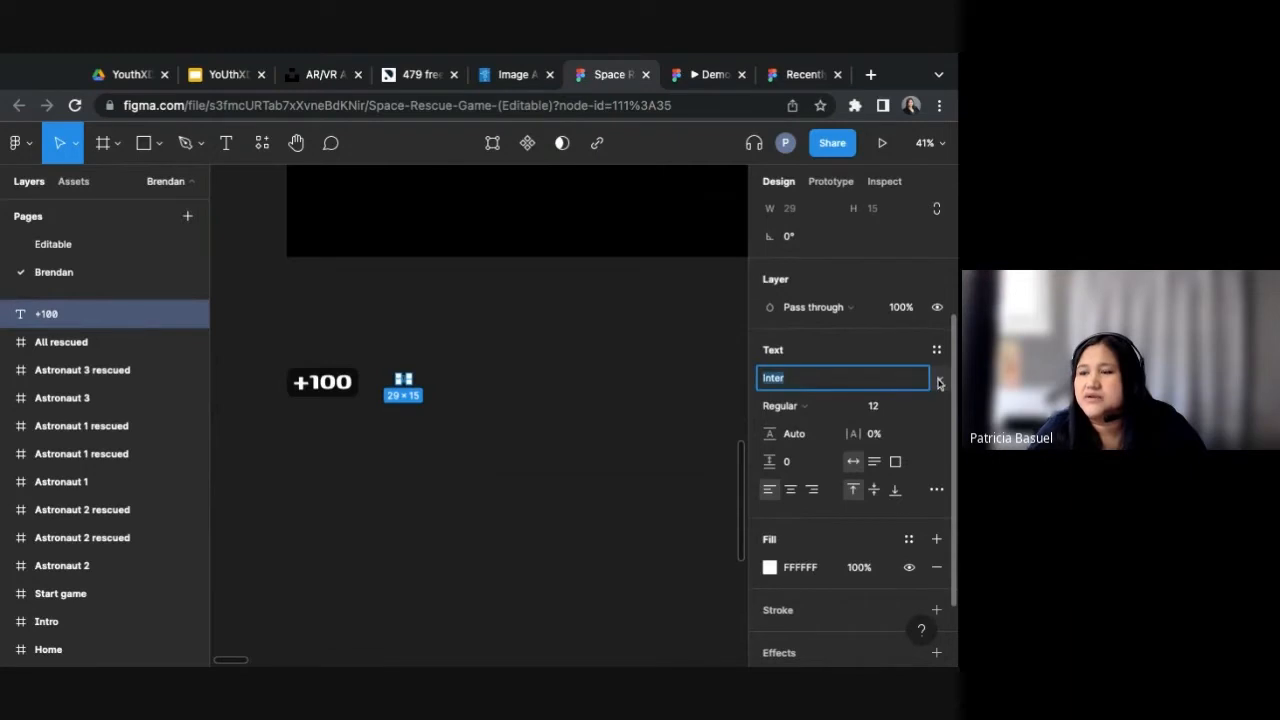
left_click(873, 408)
type("100")
key("Return")
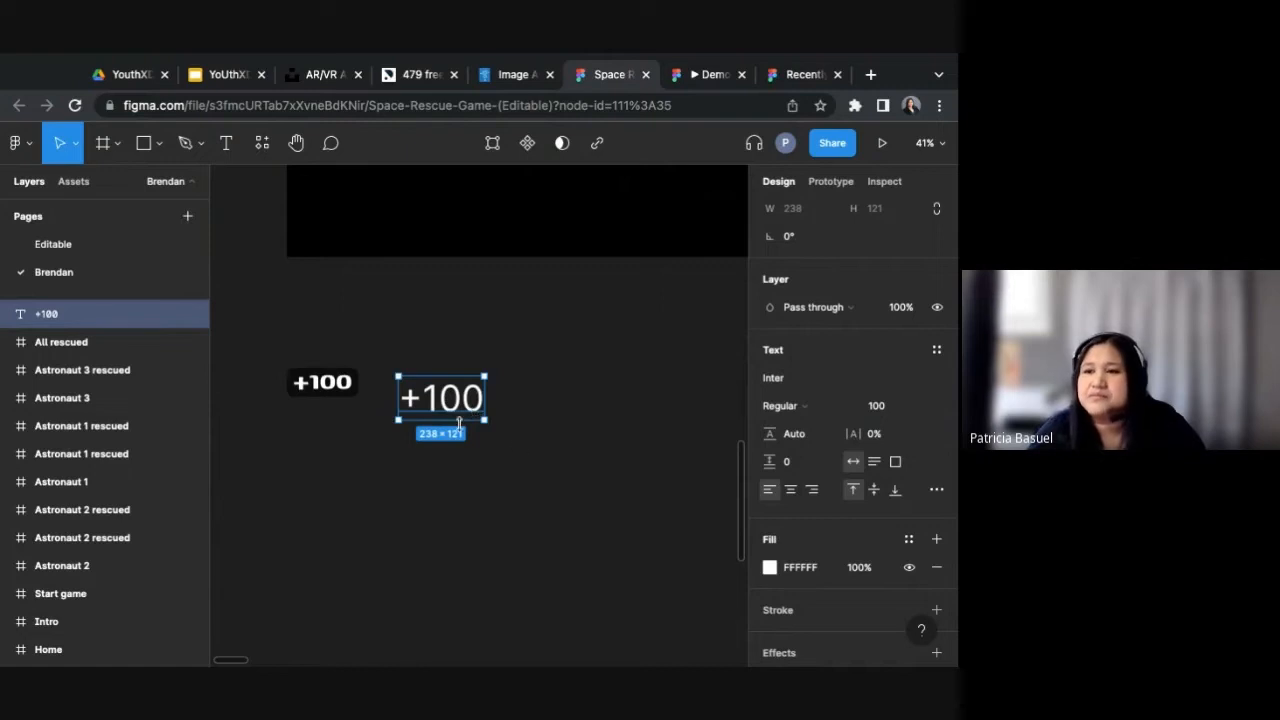
left_click_drag(459, 422, 466, 414)
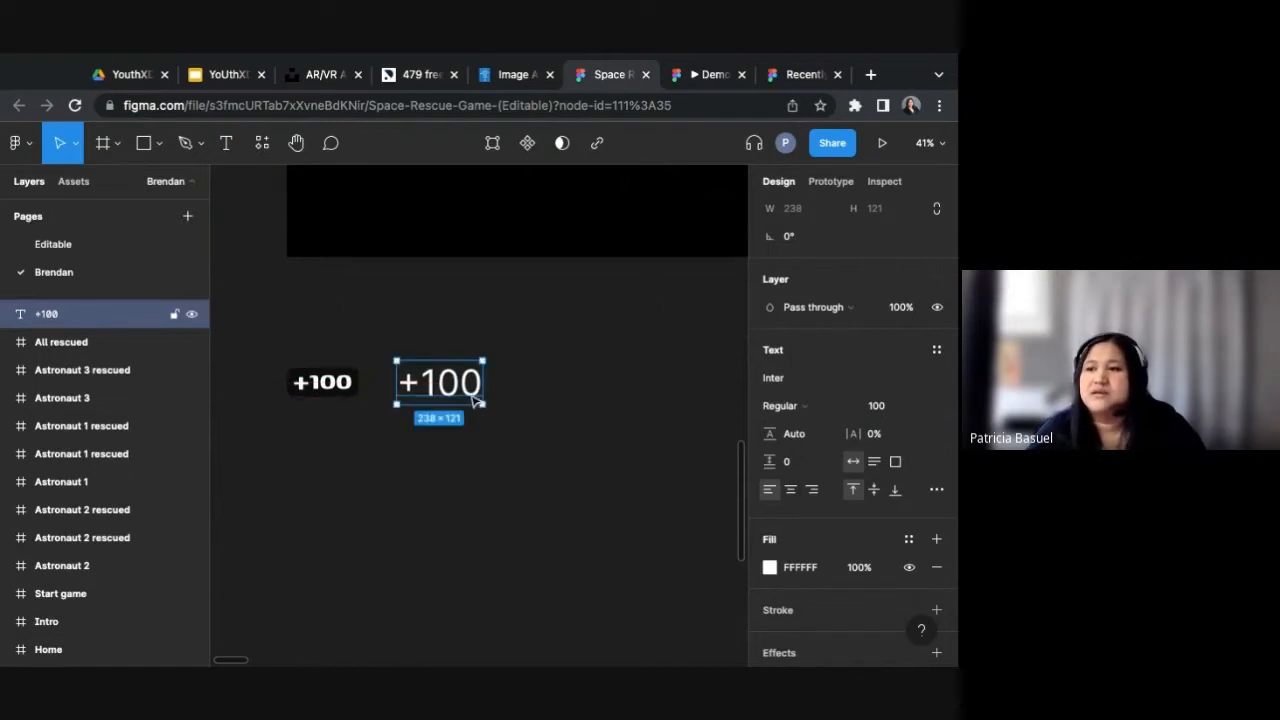
Step: Wrap the new +100 text in an auto layout frame with its content aligned to the centre
right_click(476, 398)
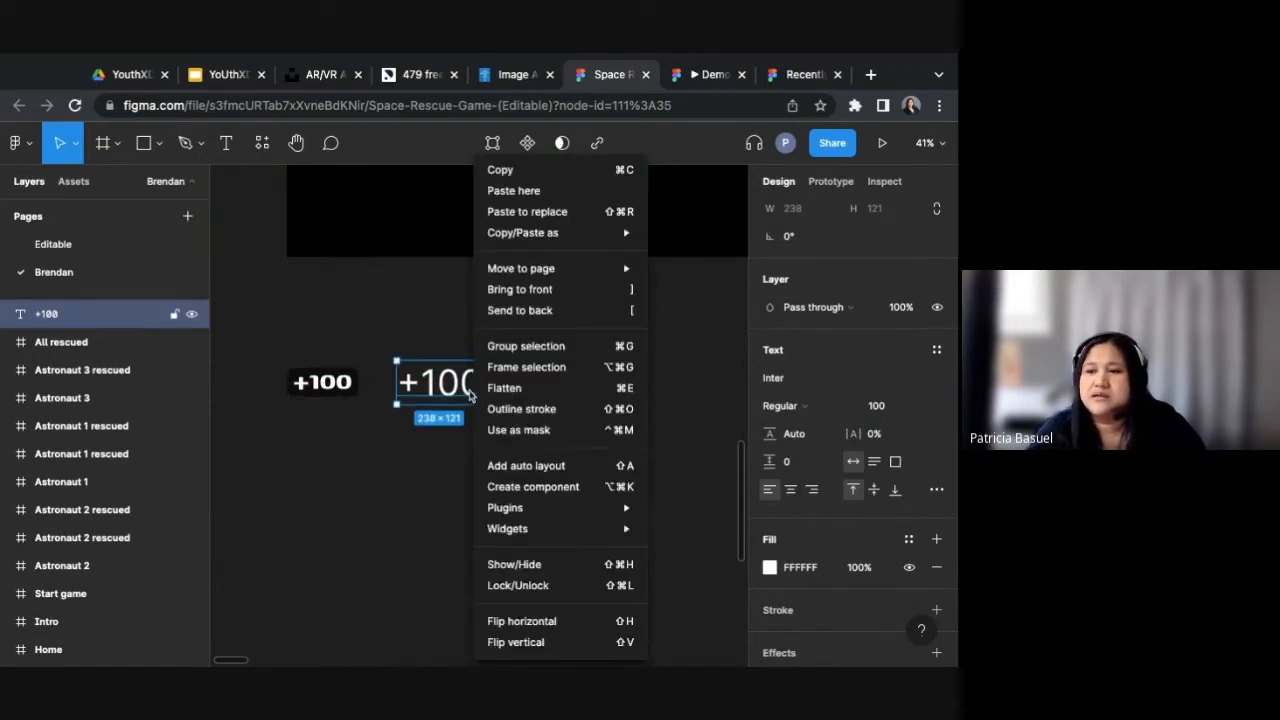
left_click(510, 468)
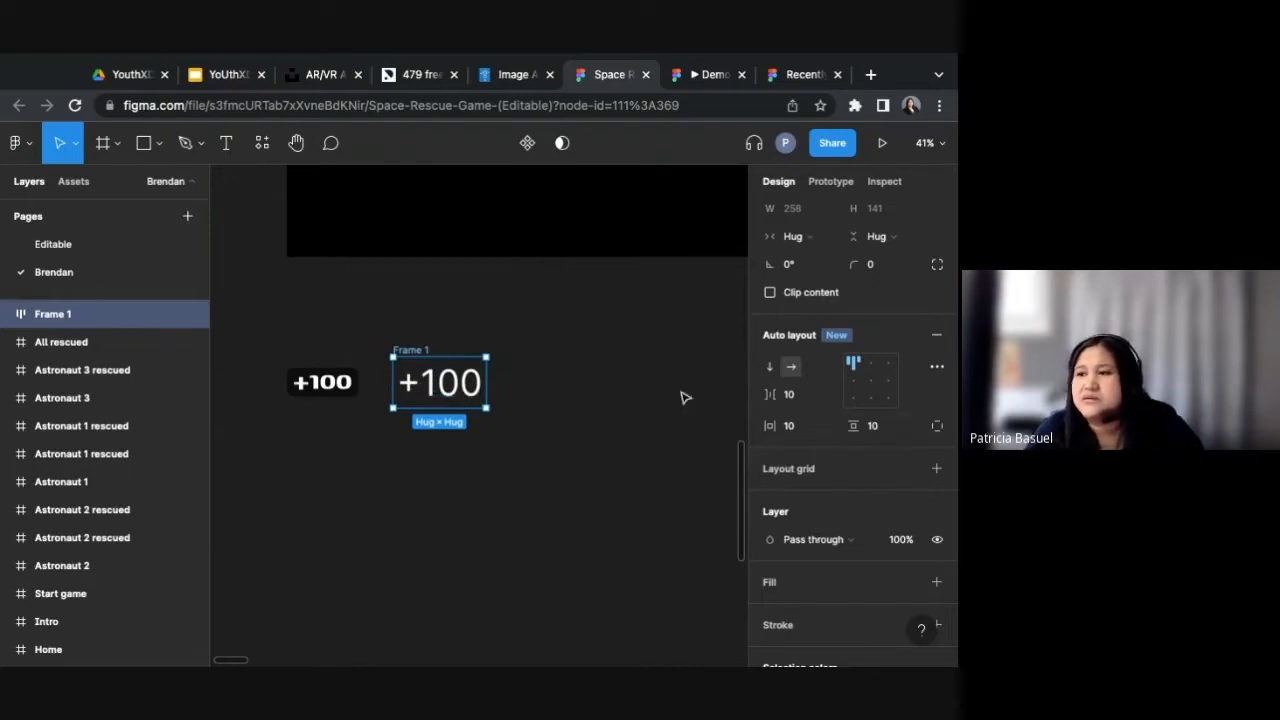
left_click(872, 387)
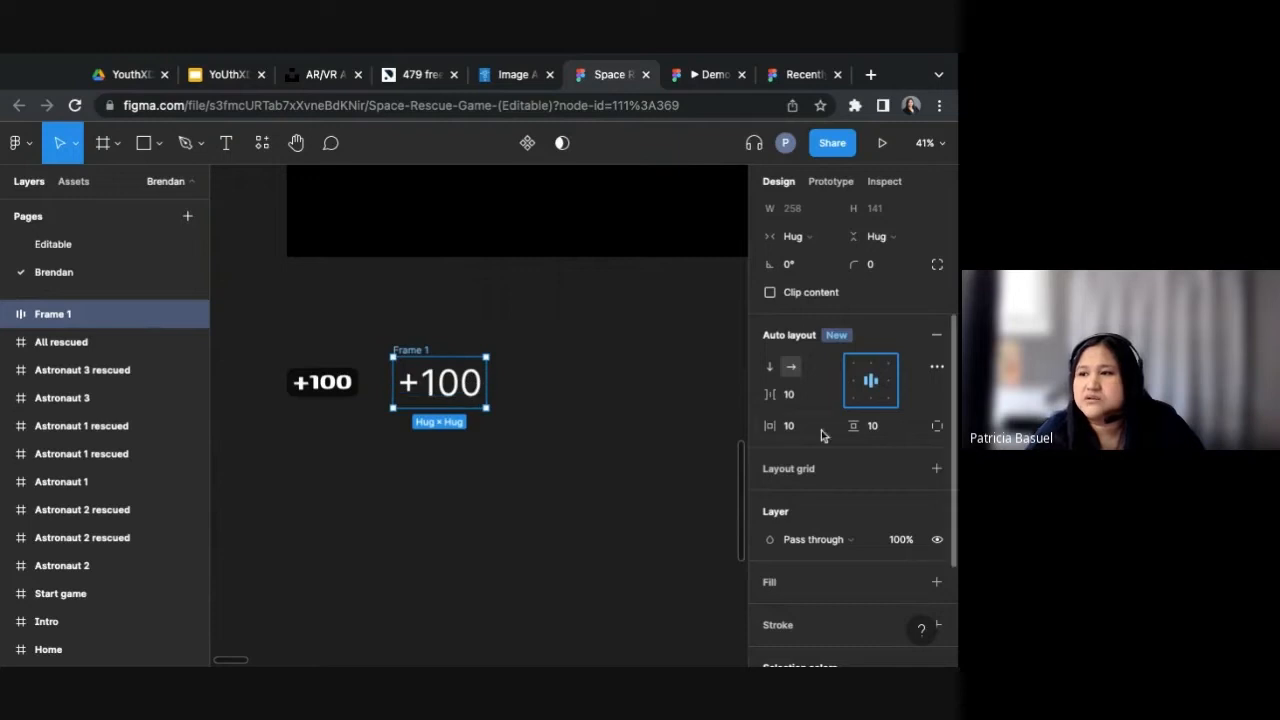
Step: Set both the vertical and horizontal padding of the +100 auto layout frame to 20
left_click(885, 427)
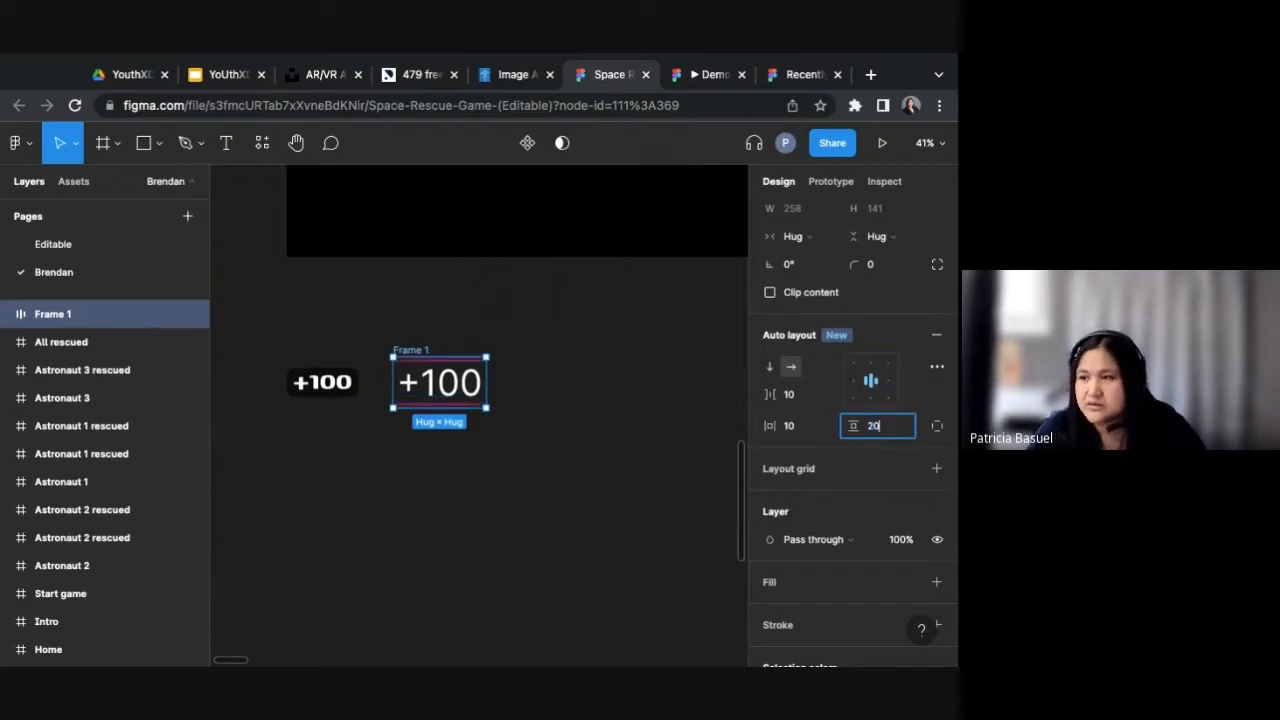
left_click(810, 436)
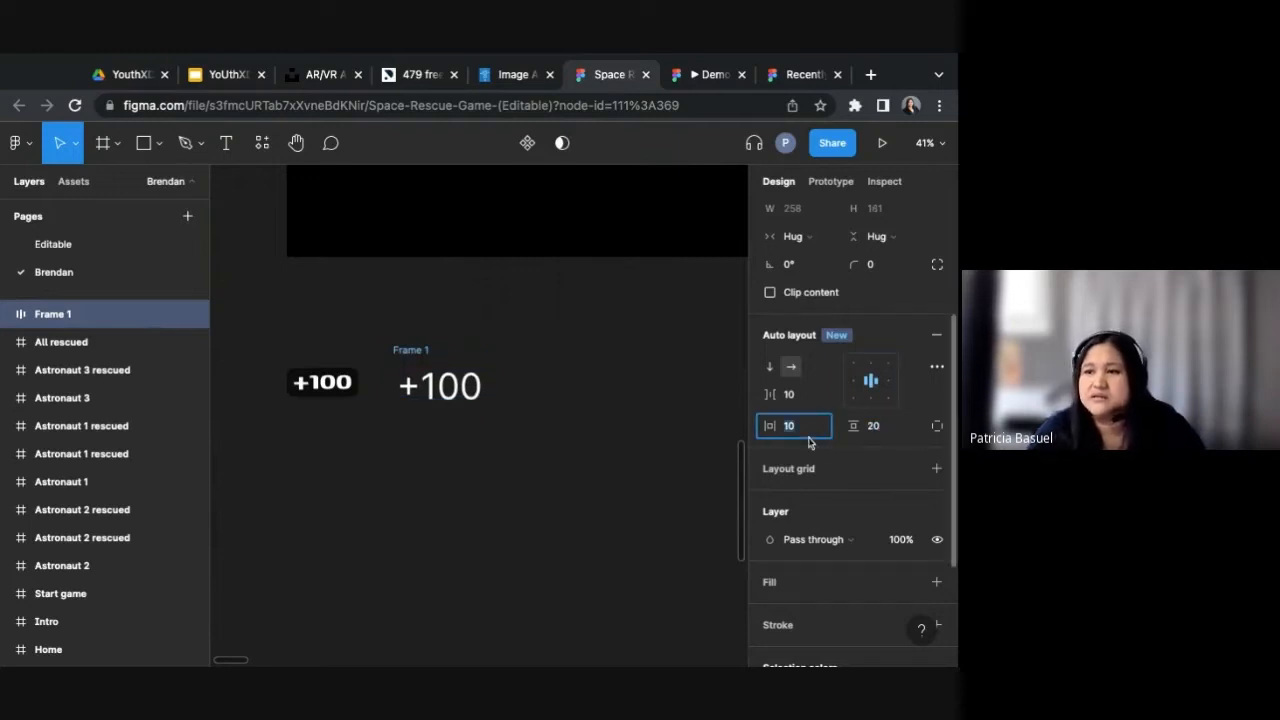
type("20")
key("Tab")
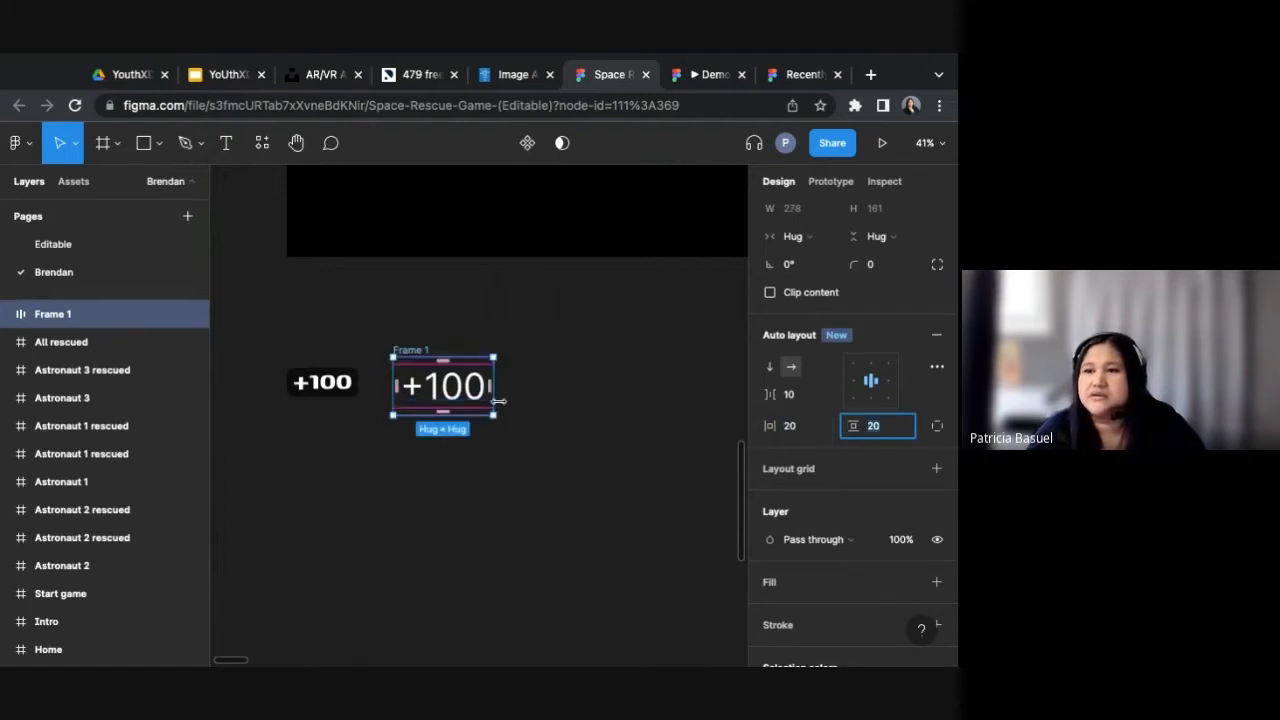
Step: Try the +100 frame over the scene's rocky ground and return it beside the existing score label
scroll(571, 409, "up", 3)
scroll(515, 539, "up", 1)
left_click_drag(460, 547, 502, 303)
left_click_drag(508, 219, 509, 214)
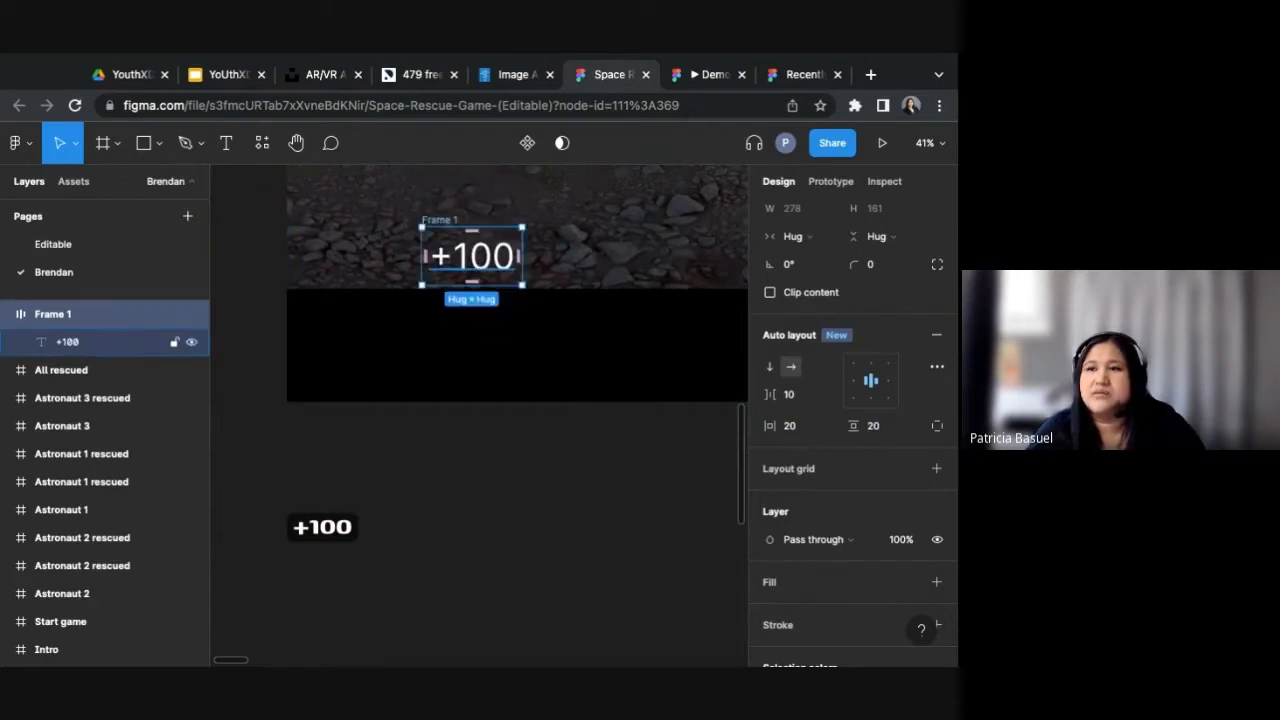
left_click_drag(470, 256, 442, 527)
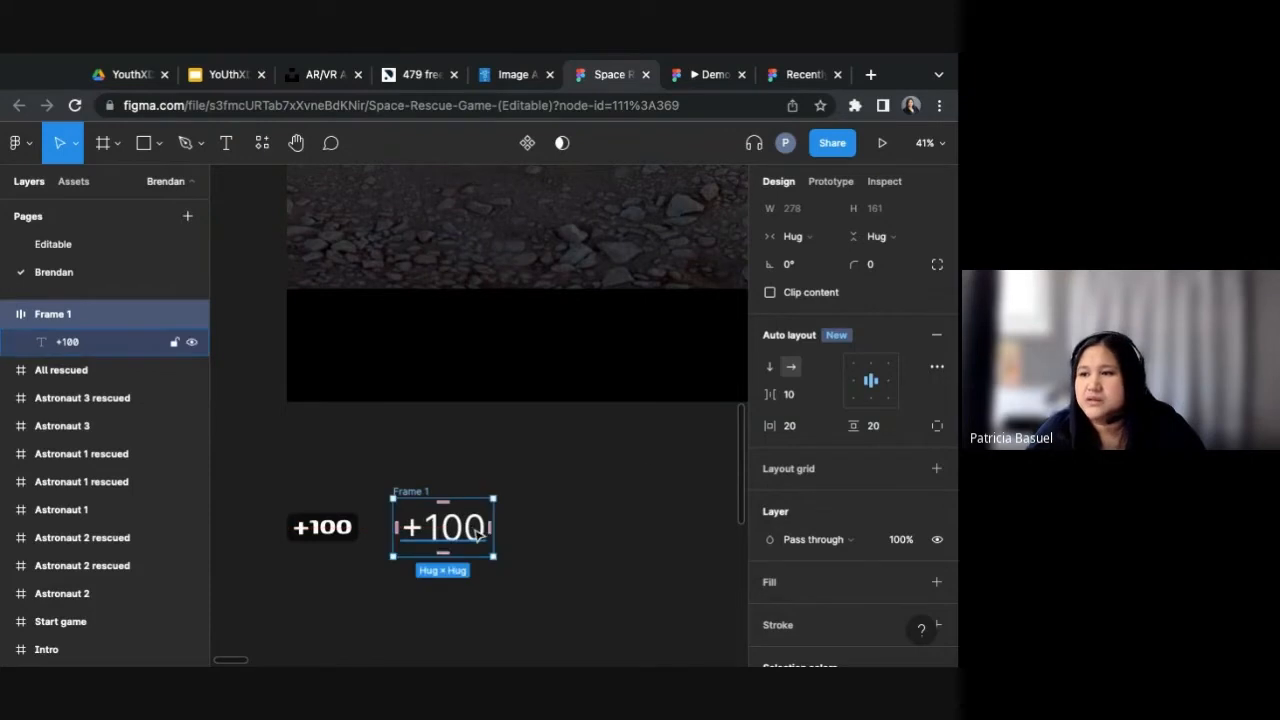
Step: Add a fill to the +100 frame and set its colour to black, 000000
scroll(838, 375, "up", 4)
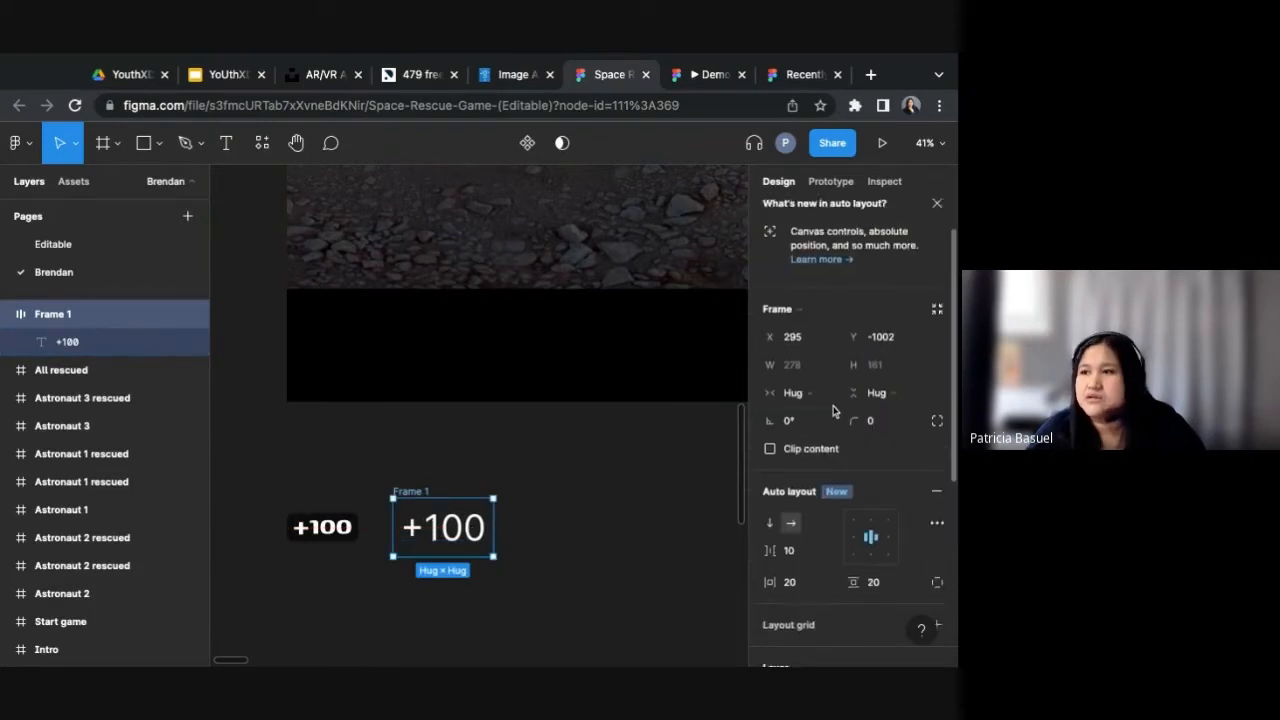
scroll(835, 412, "down", 8)
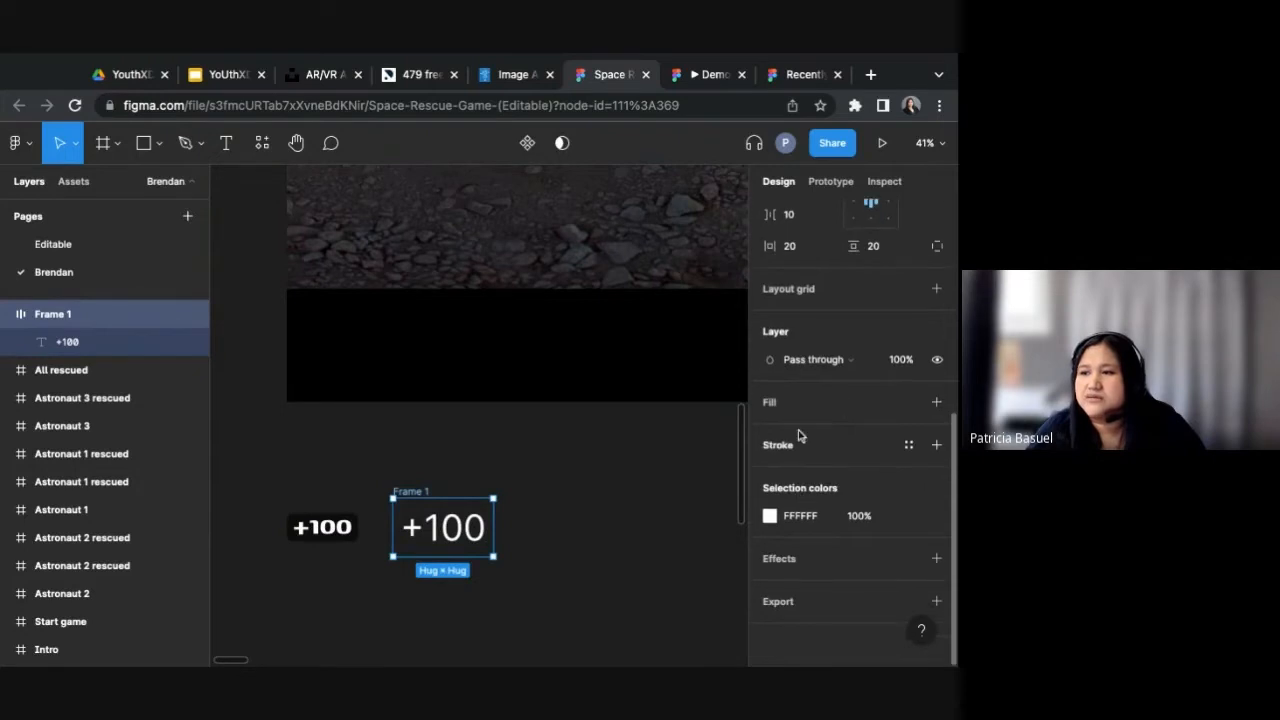
left_click(936, 402)
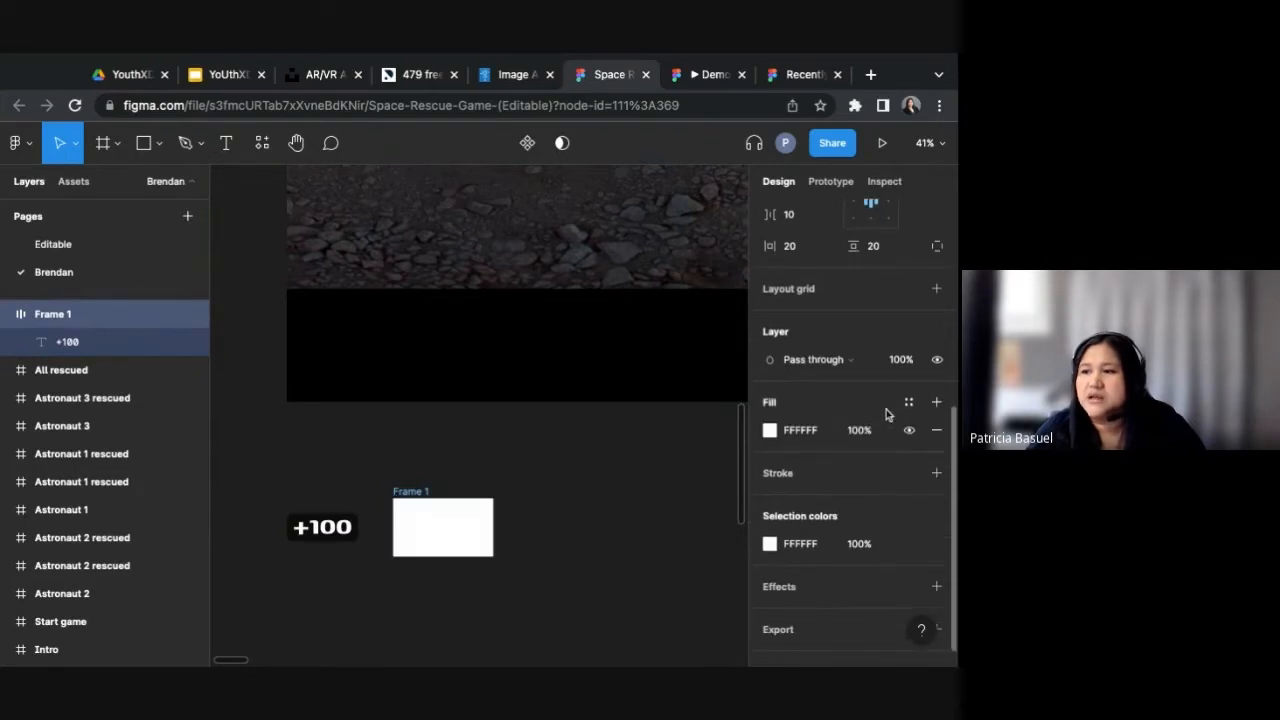
left_click(803, 432)
type("0")
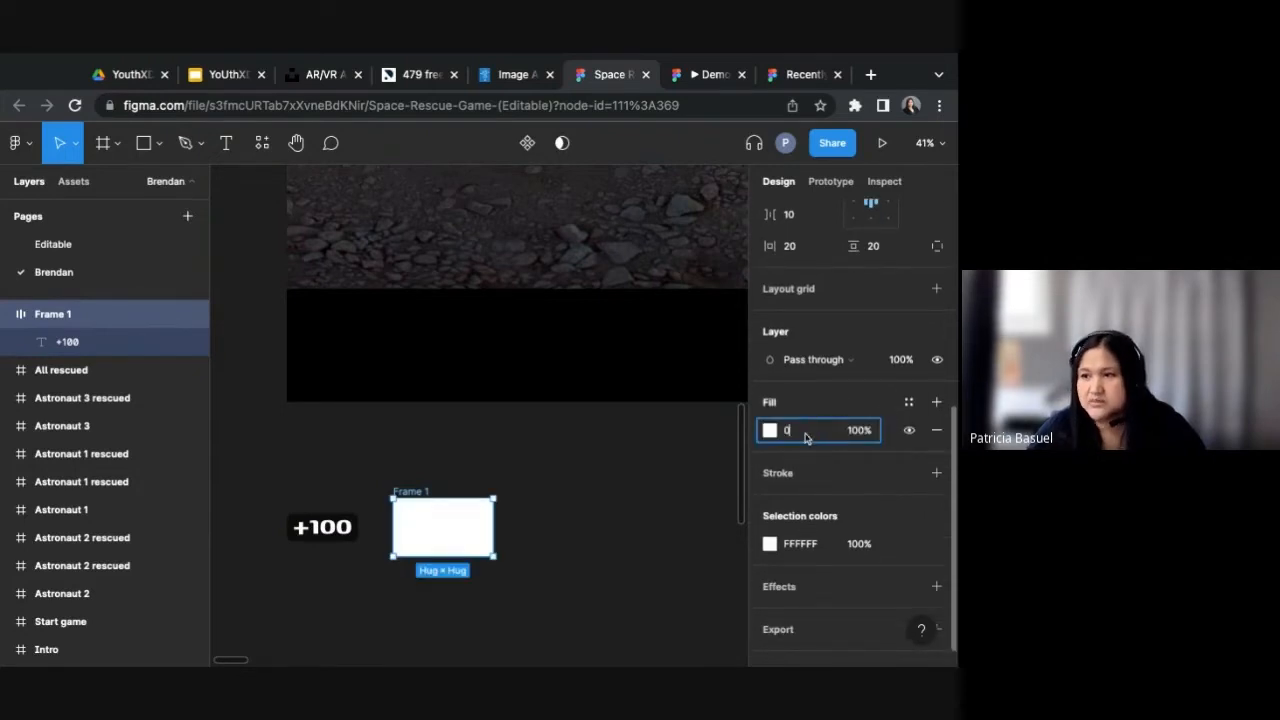
type("00000")
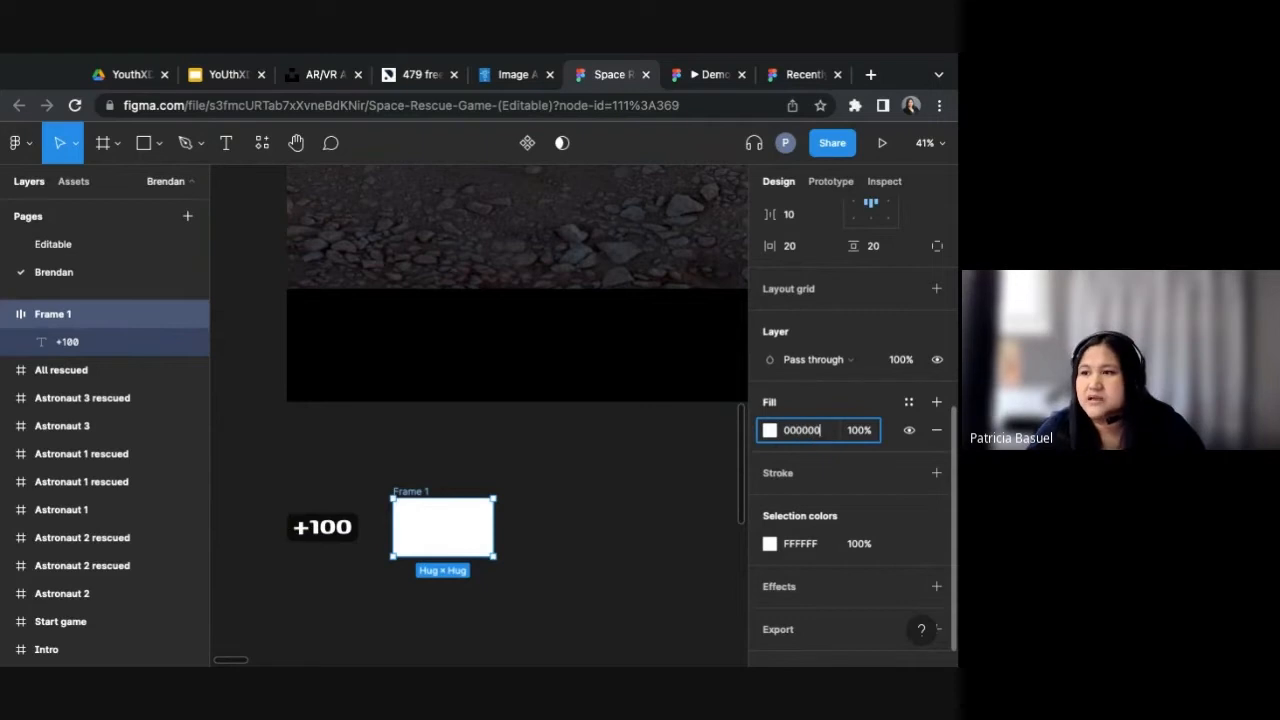
left_click(768, 433)
Step: Set the opacity of the +100 frame's black fill to 70%
left_click(770, 432)
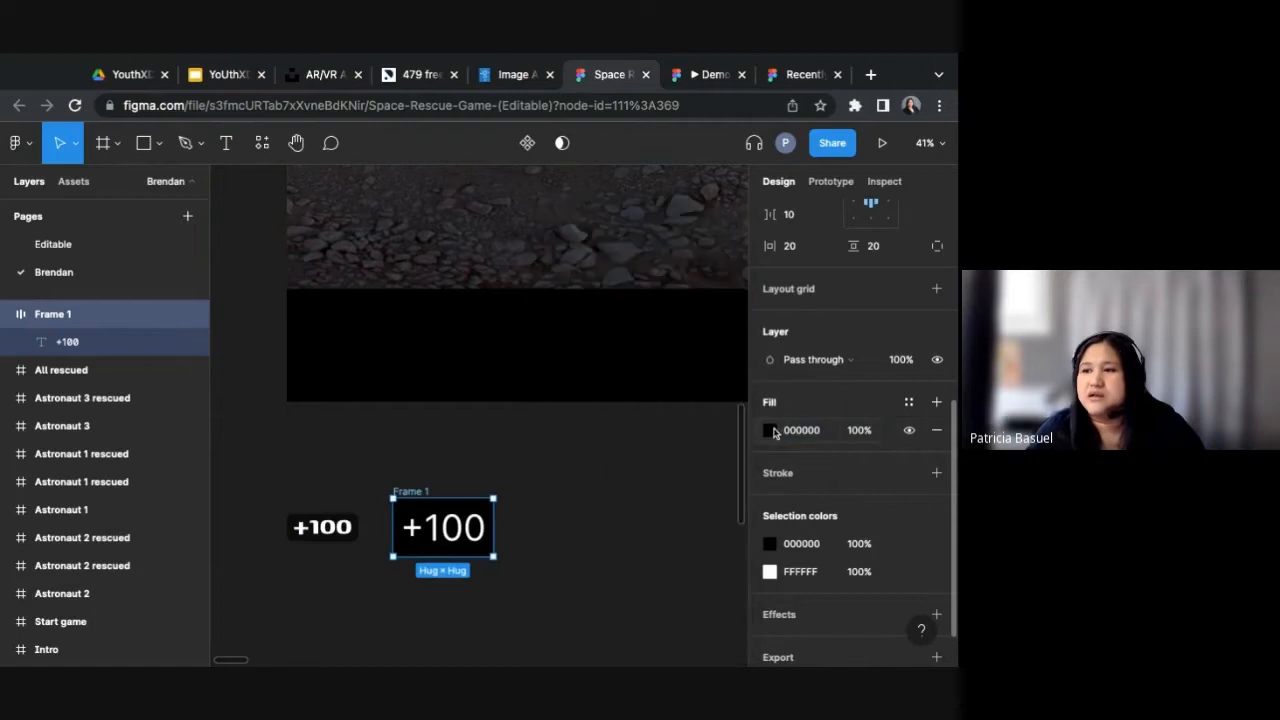
left_click(770, 432)
left_click(771, 434)
left_click(771, 434)
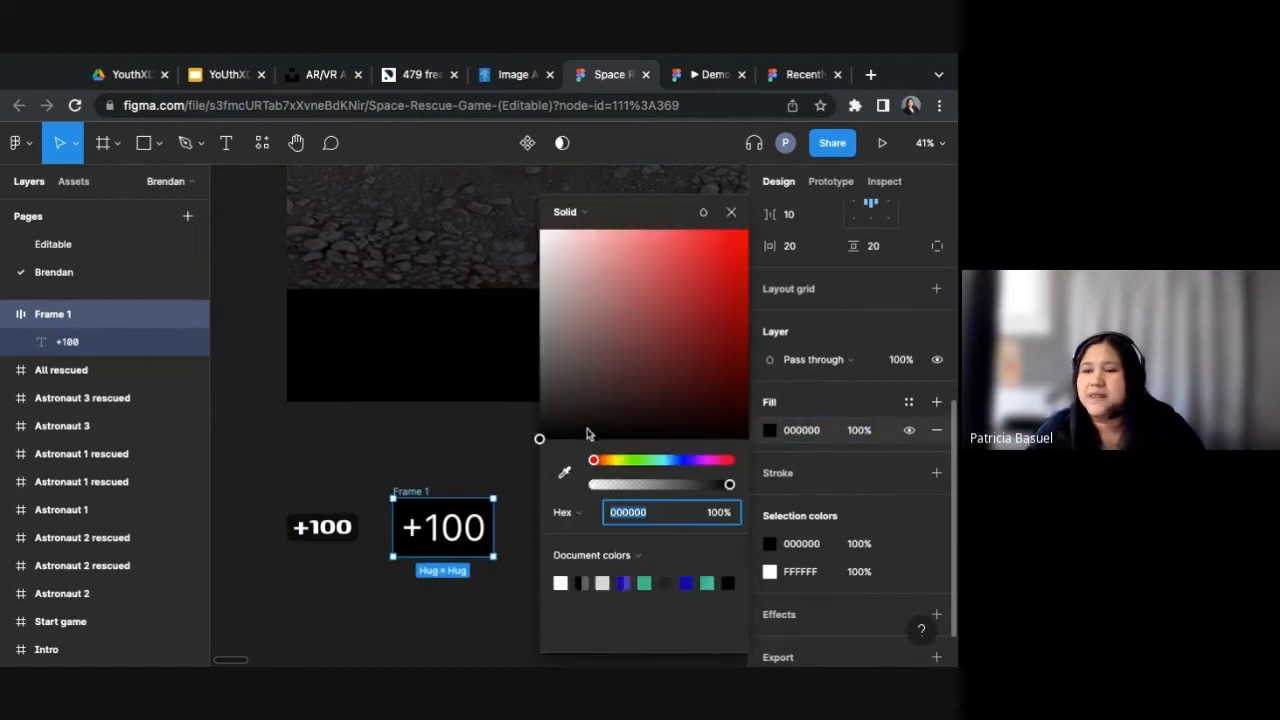
left_click_drag(589, 433, 614, 457)
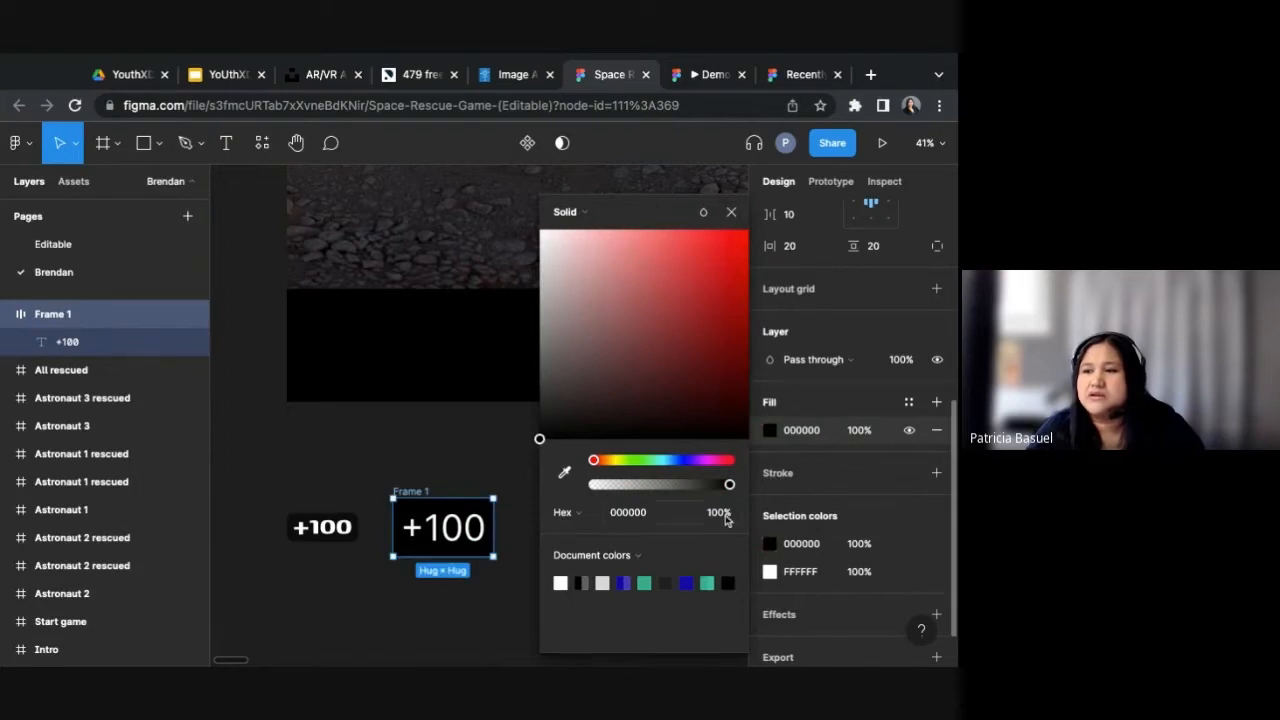
left_click(720, 515)
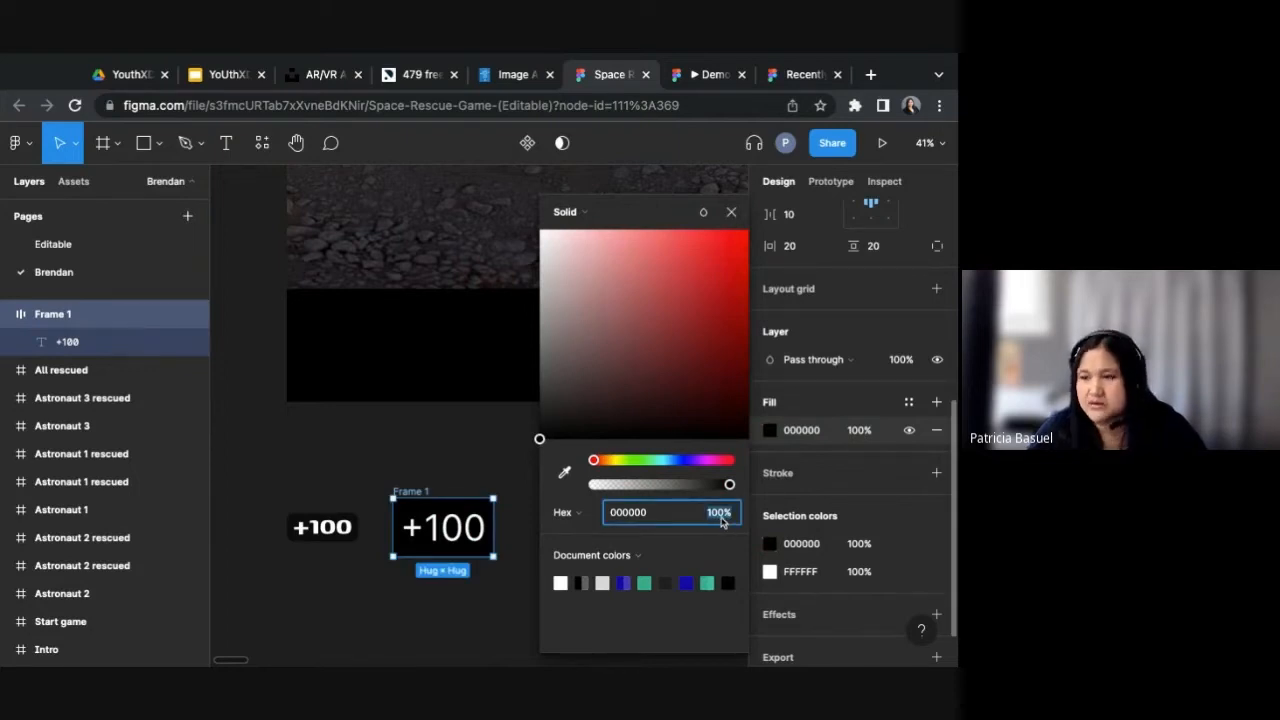
type("70")
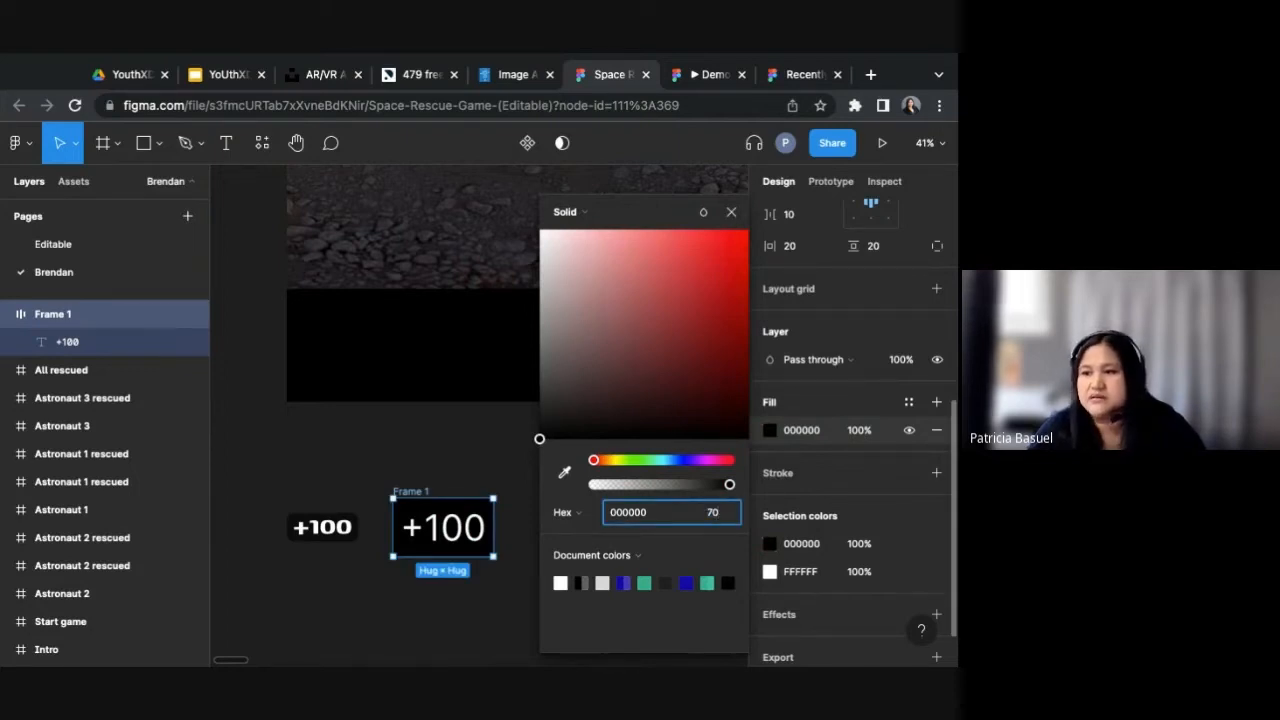
key("Return")
Step: Try the translucent +100 frame over the lower edge of the rocky ground and undo the move
left_click_drag(420, 491, 474, 247)
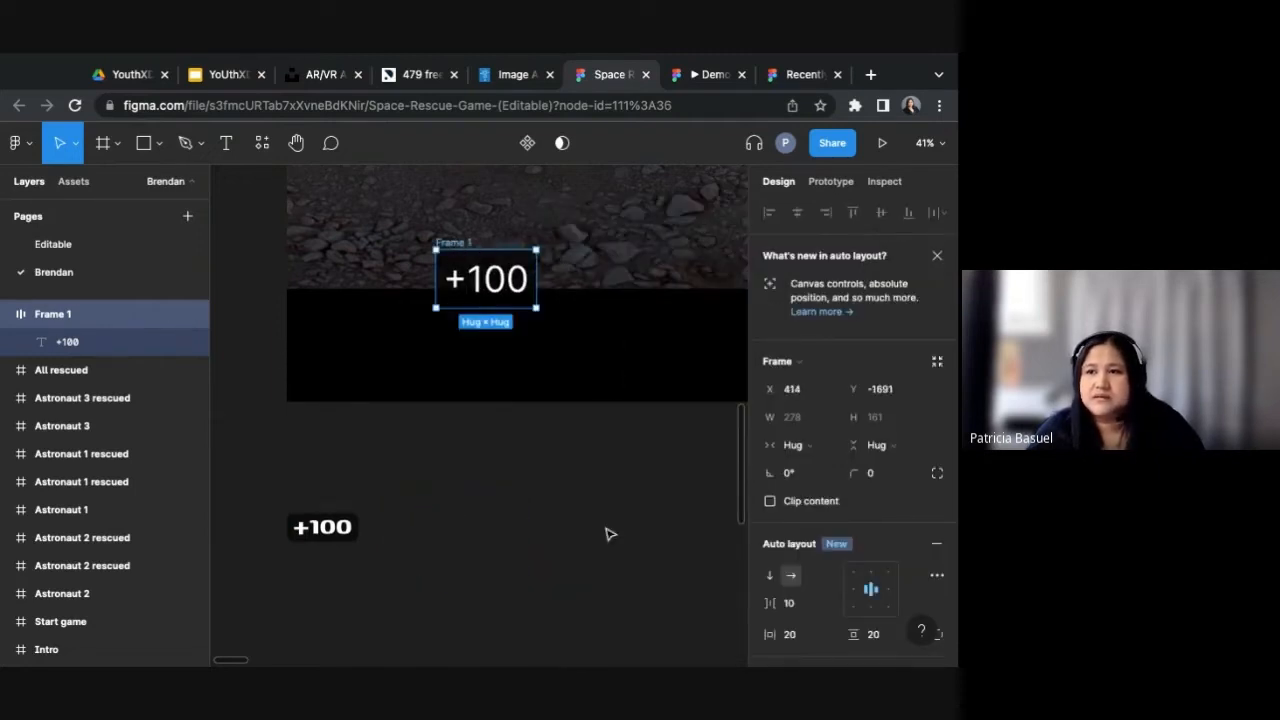
left_click(560, 423)
left_click(455, 247)
left_click_drag(457, 247, 453, 230)
left_click(470, 222)
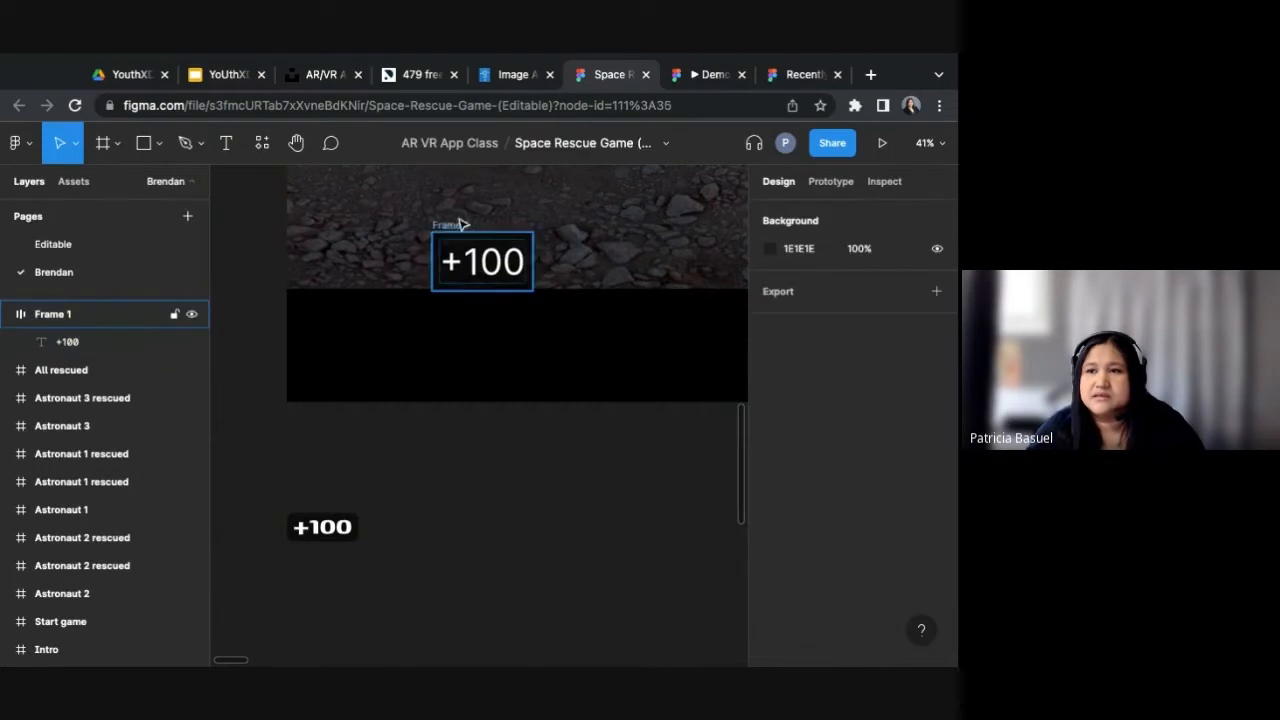
key("ctrl+z")
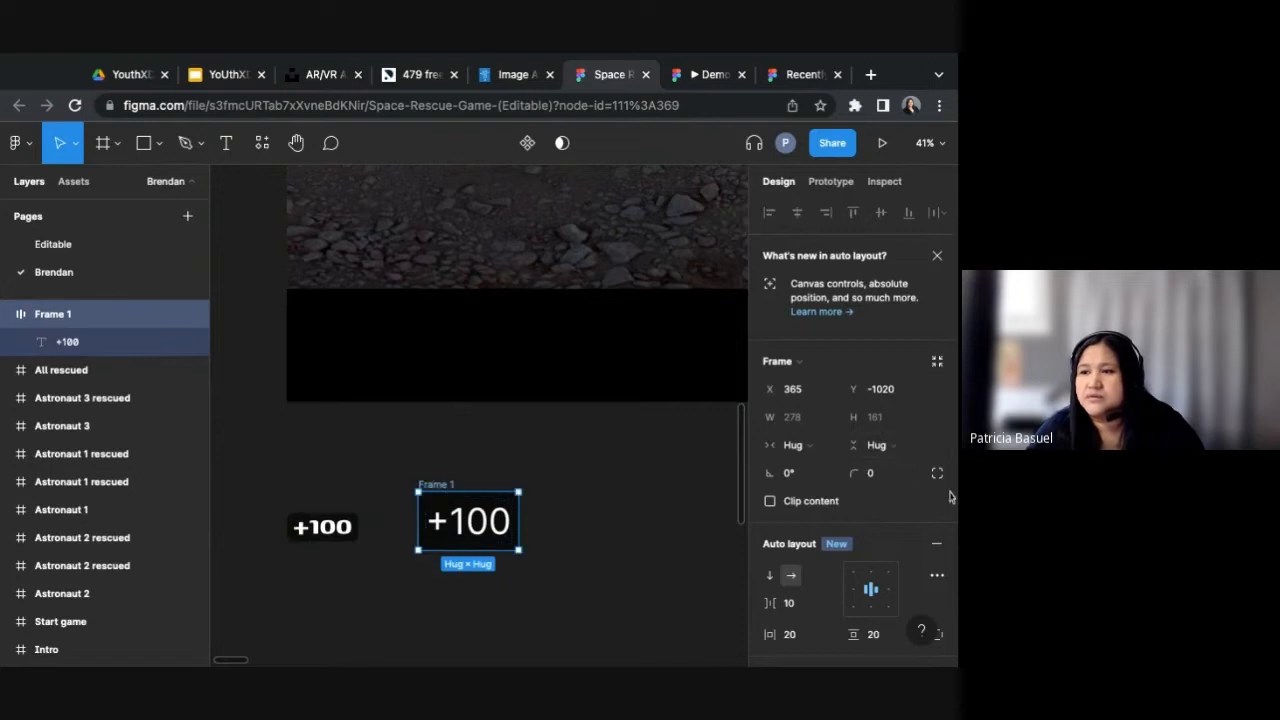
Step: Set the corner radius of the +100 frame to 20
left_click(884, 484)
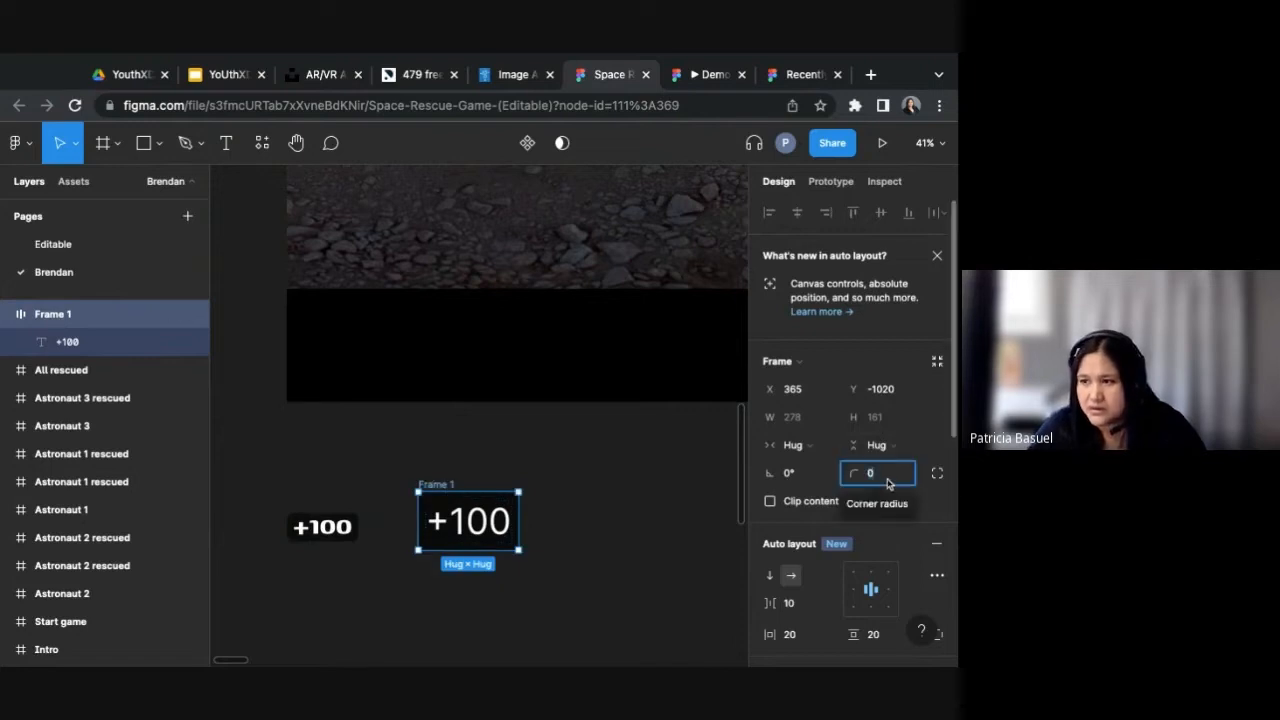
type("20")
left_click(614, 531)
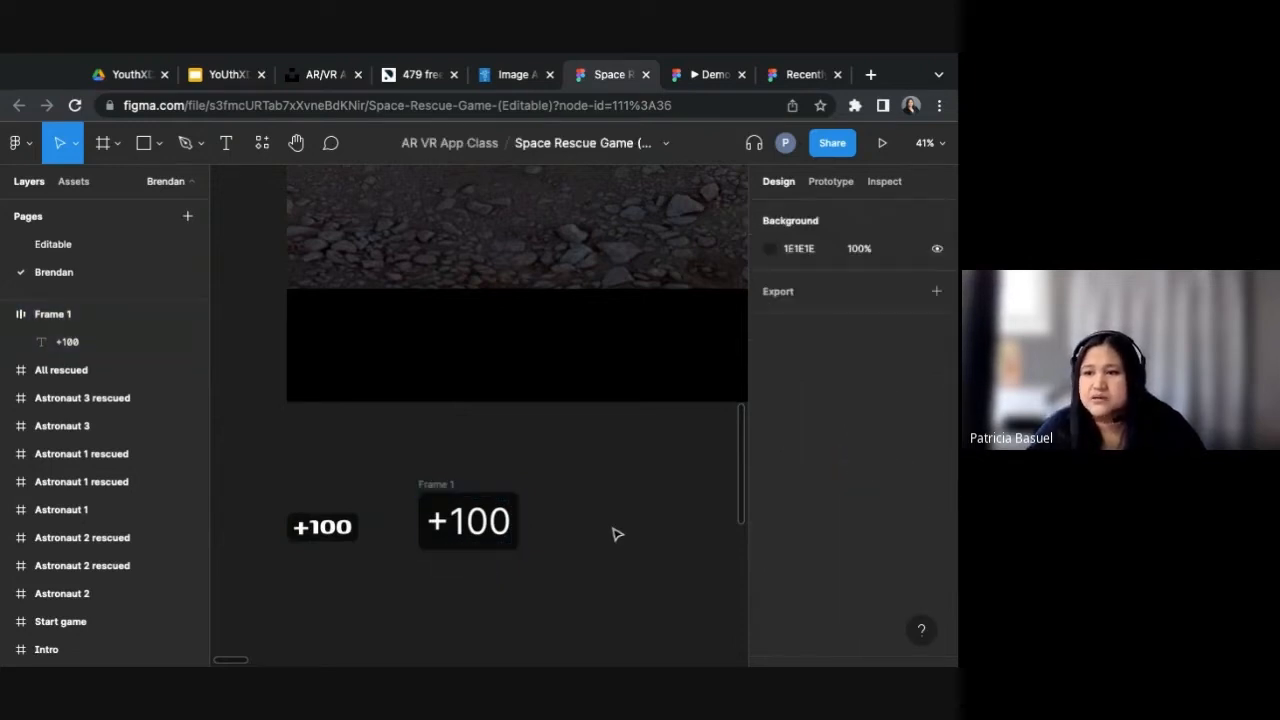
Step: Rename the auto layout frame around the +100 text as "100 pts"
left_click(505, 521)
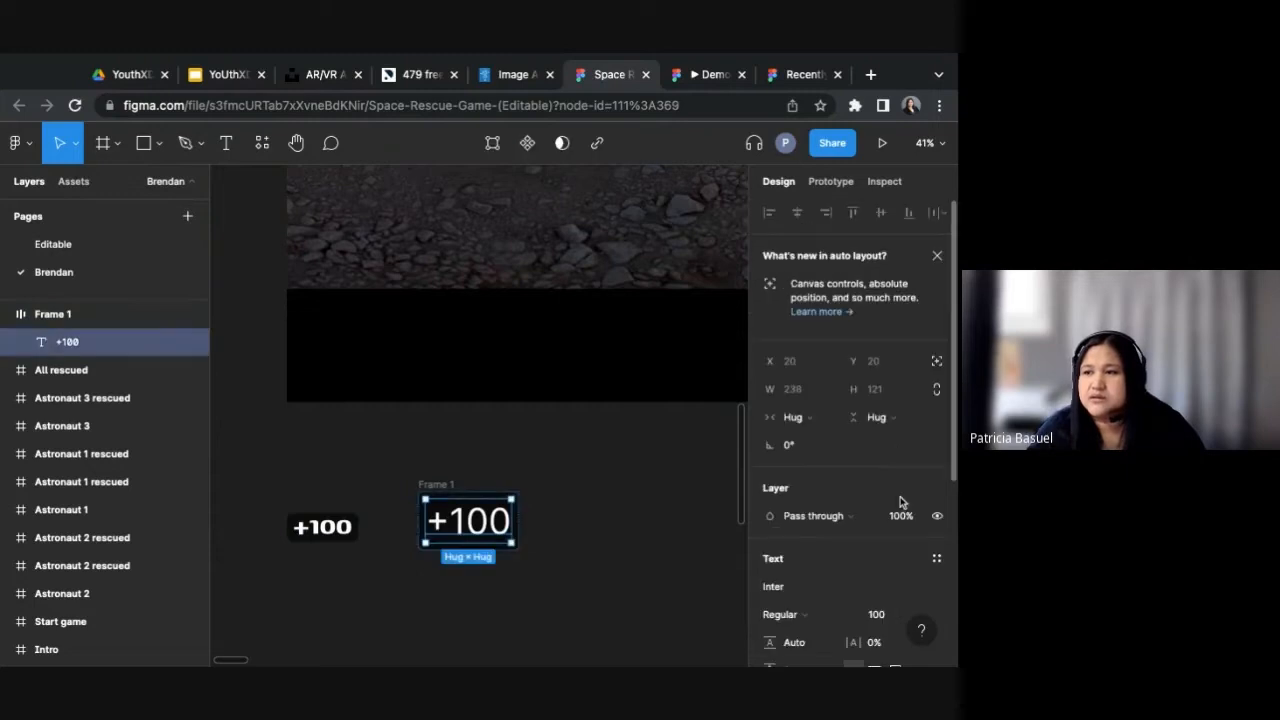
left_click(591, 517)
left_click(508, 508)
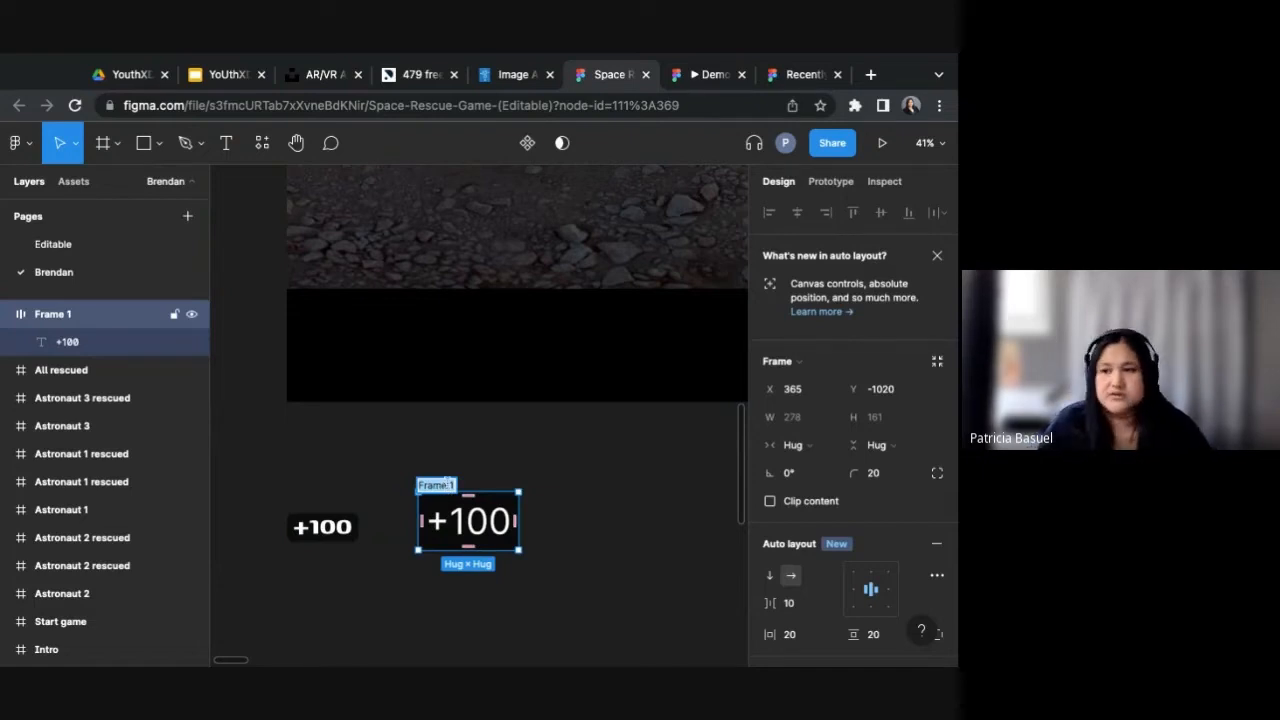
double_click(436, 485)
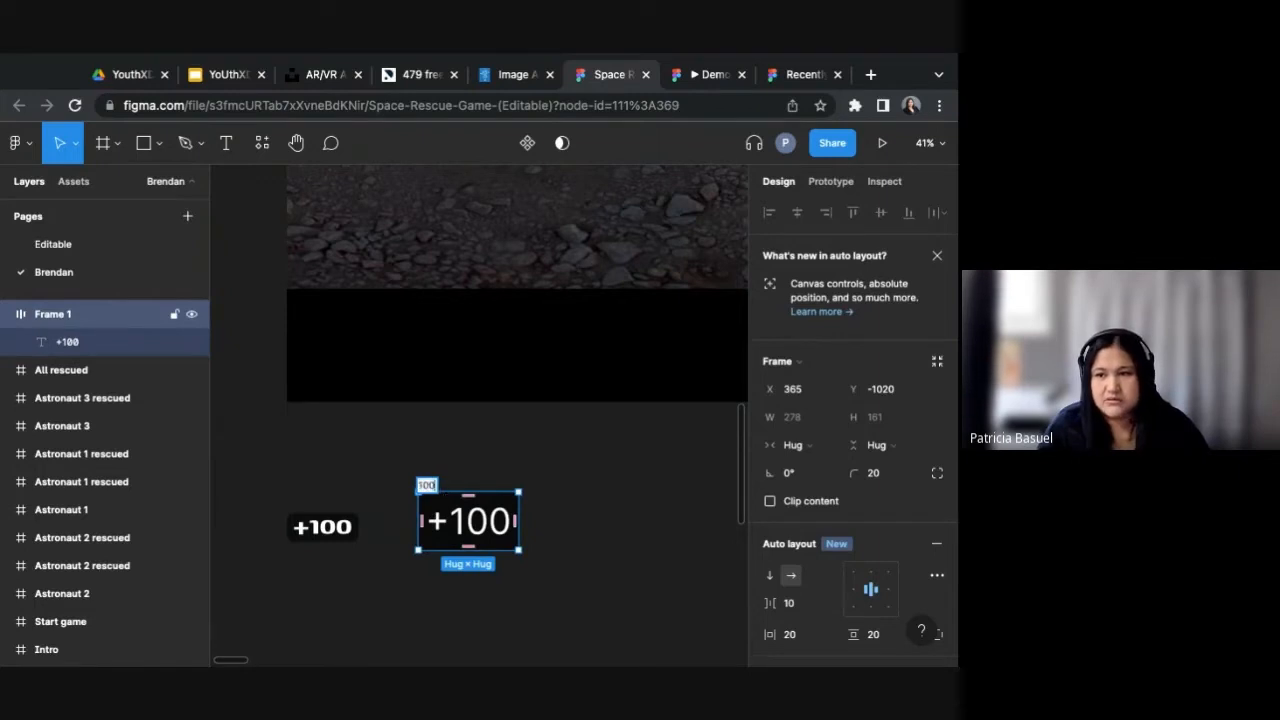
type("100 pts")
key("Return")
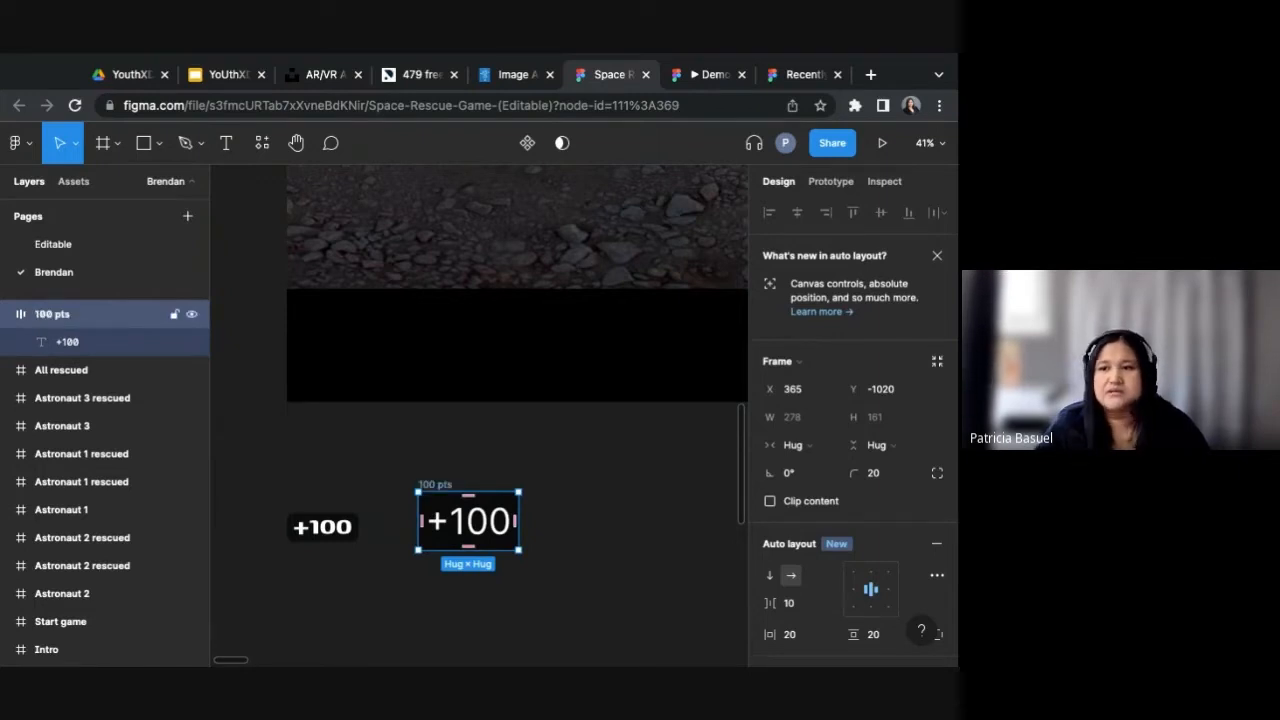
double_click(70, 343)
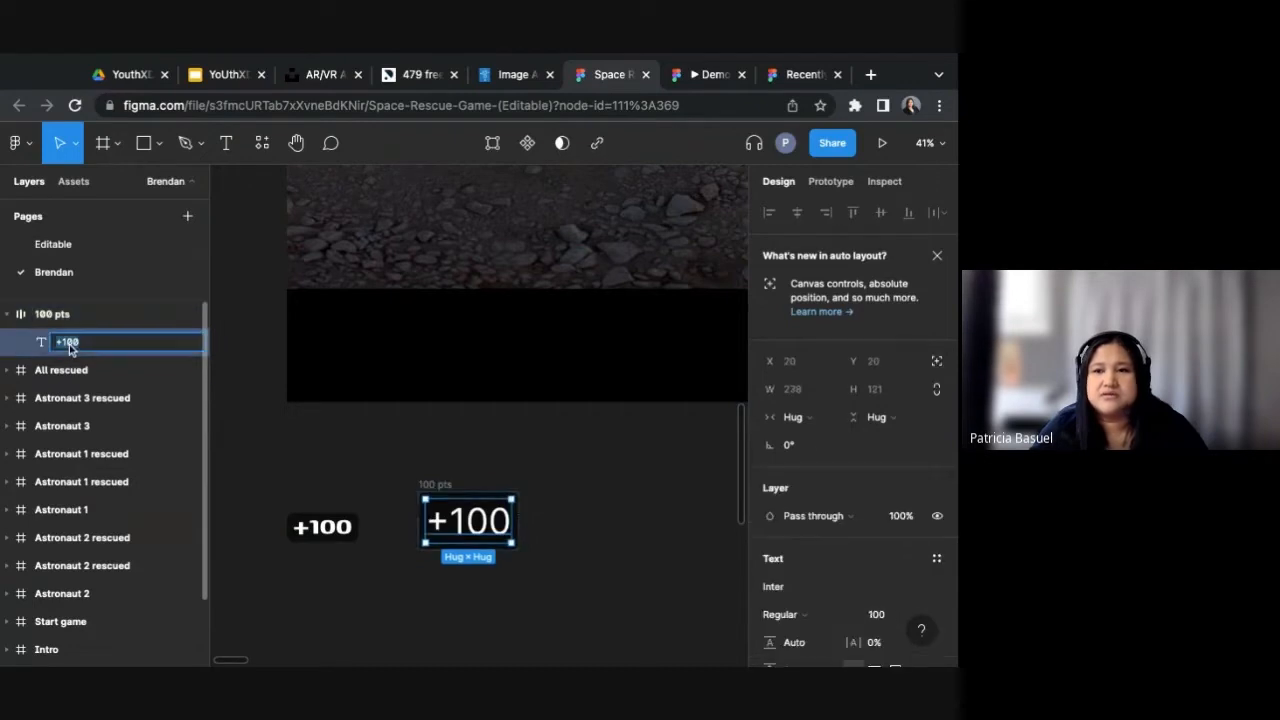
key("Escape")
double_click(57, 316)
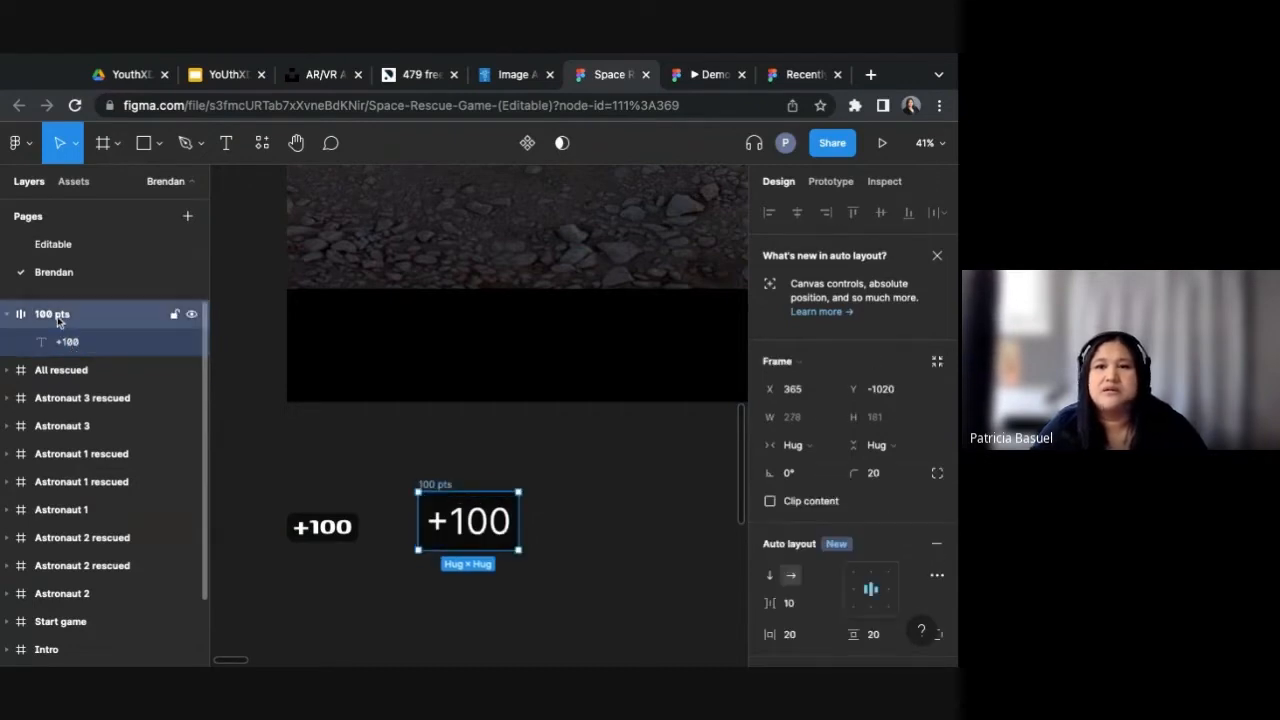
key("Escape")
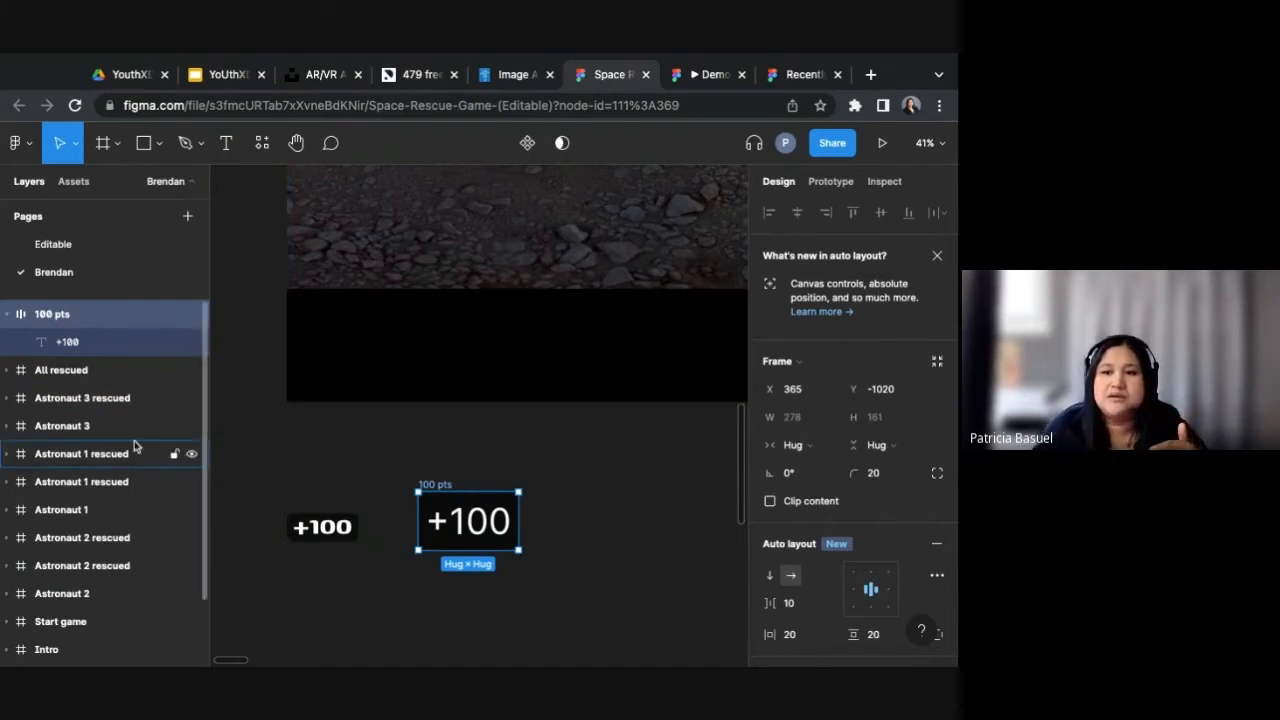
scroll(100, 520, "down", 2)
left_click(80, 651)
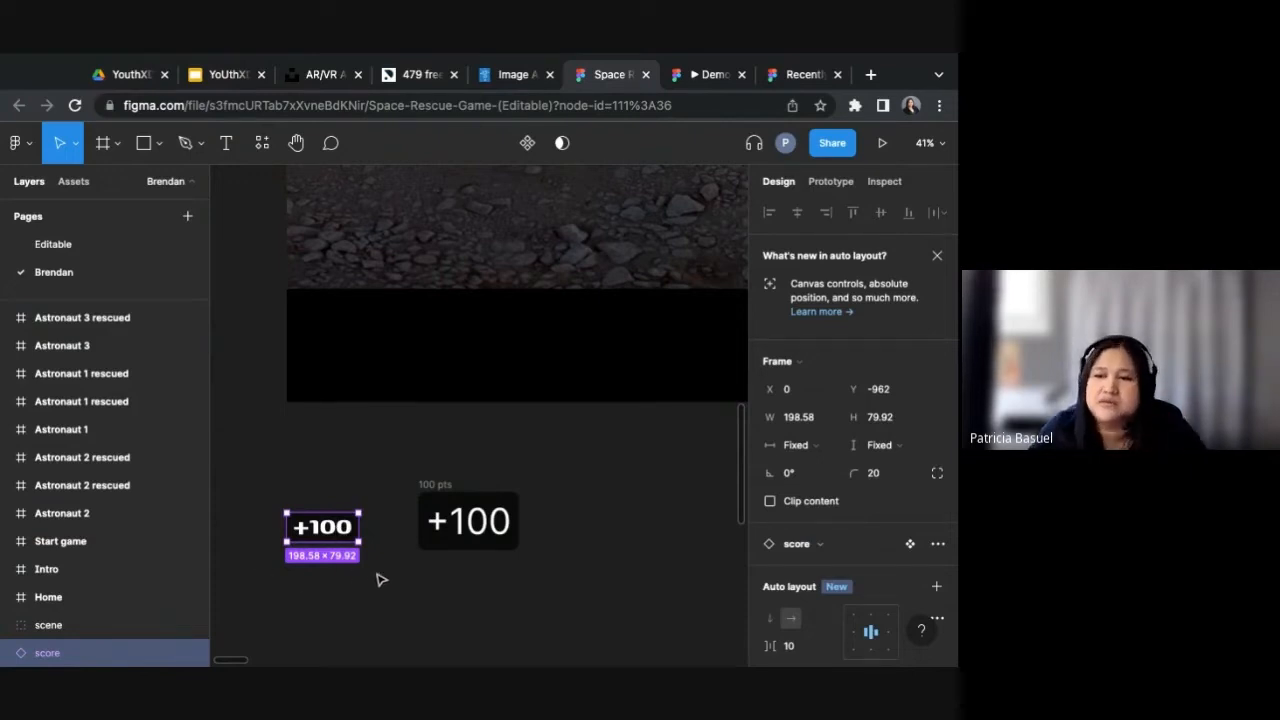
Step: Create a component from the 100 pts frame and shift it slightly beside the existing score label
left_click(445, 488)
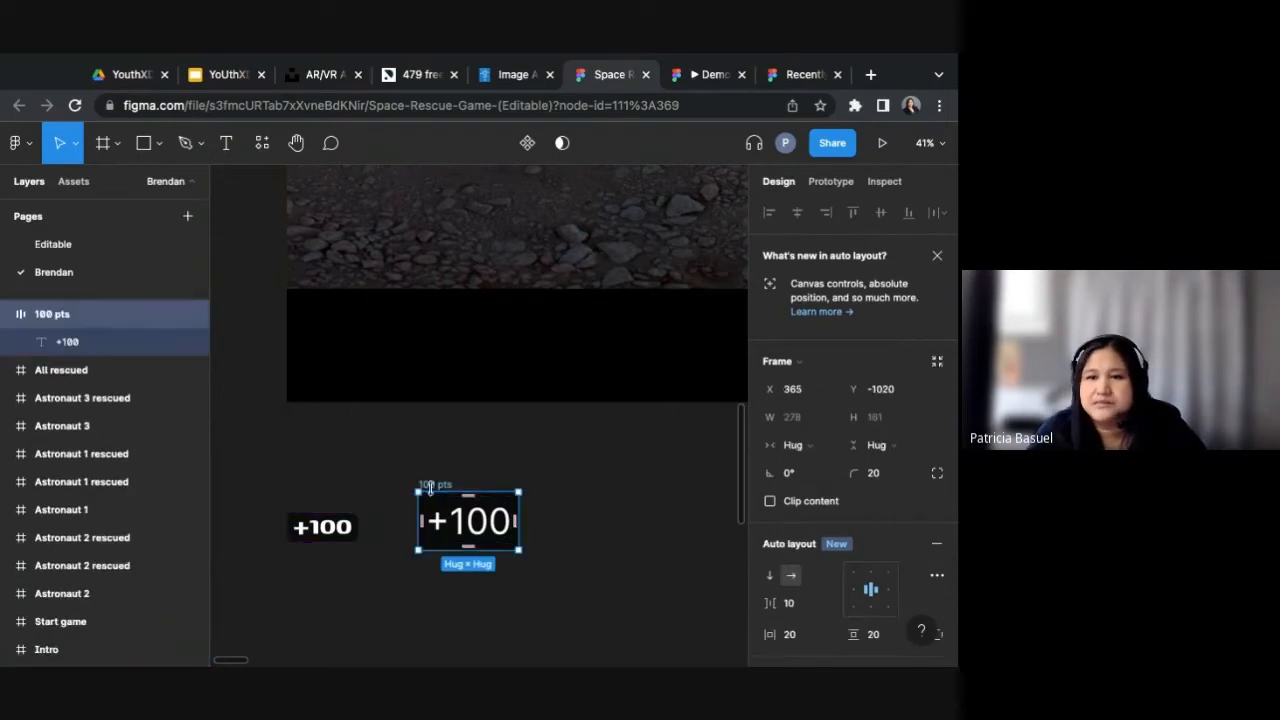
left_click(10, 315)
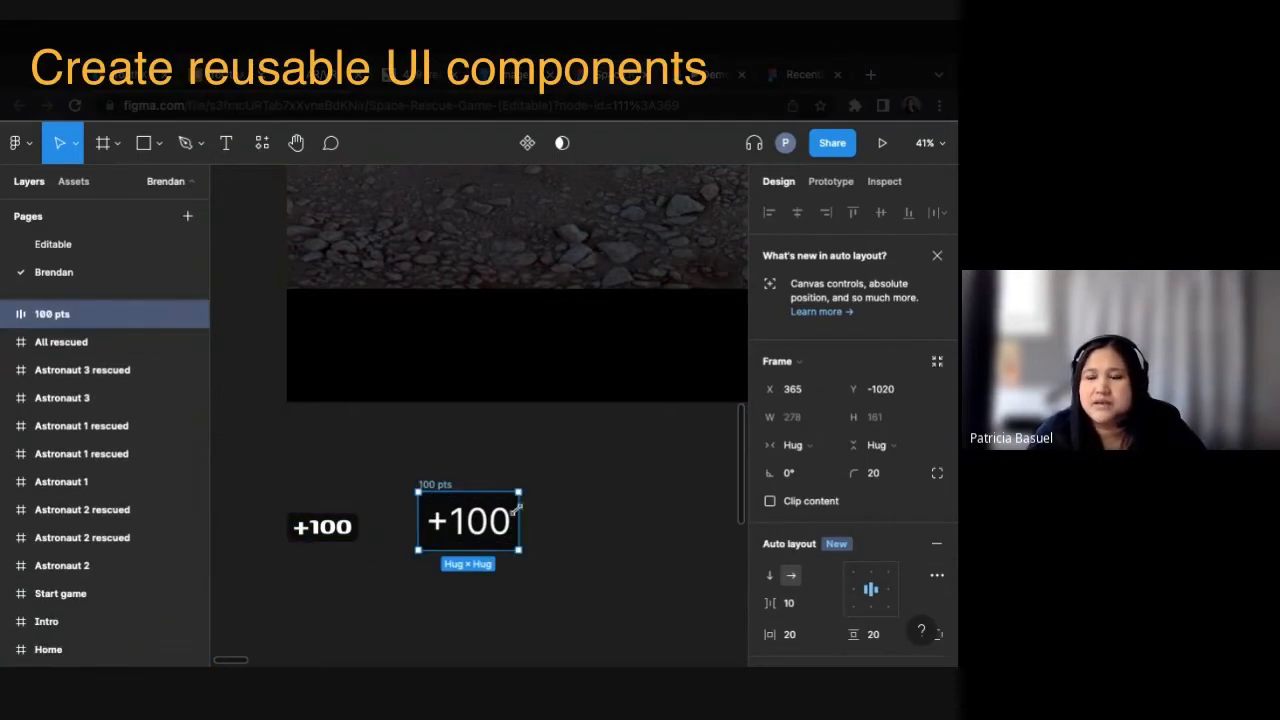
right_click(443, 508)
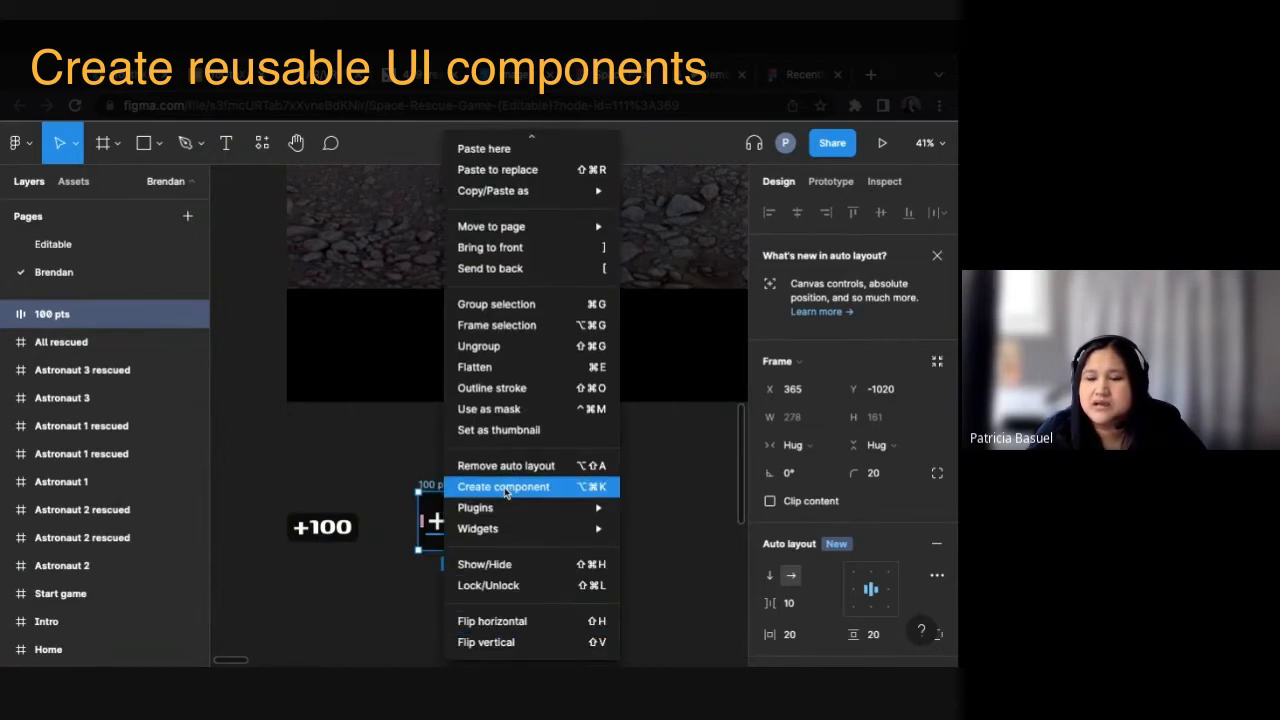
left_click(507, 488)
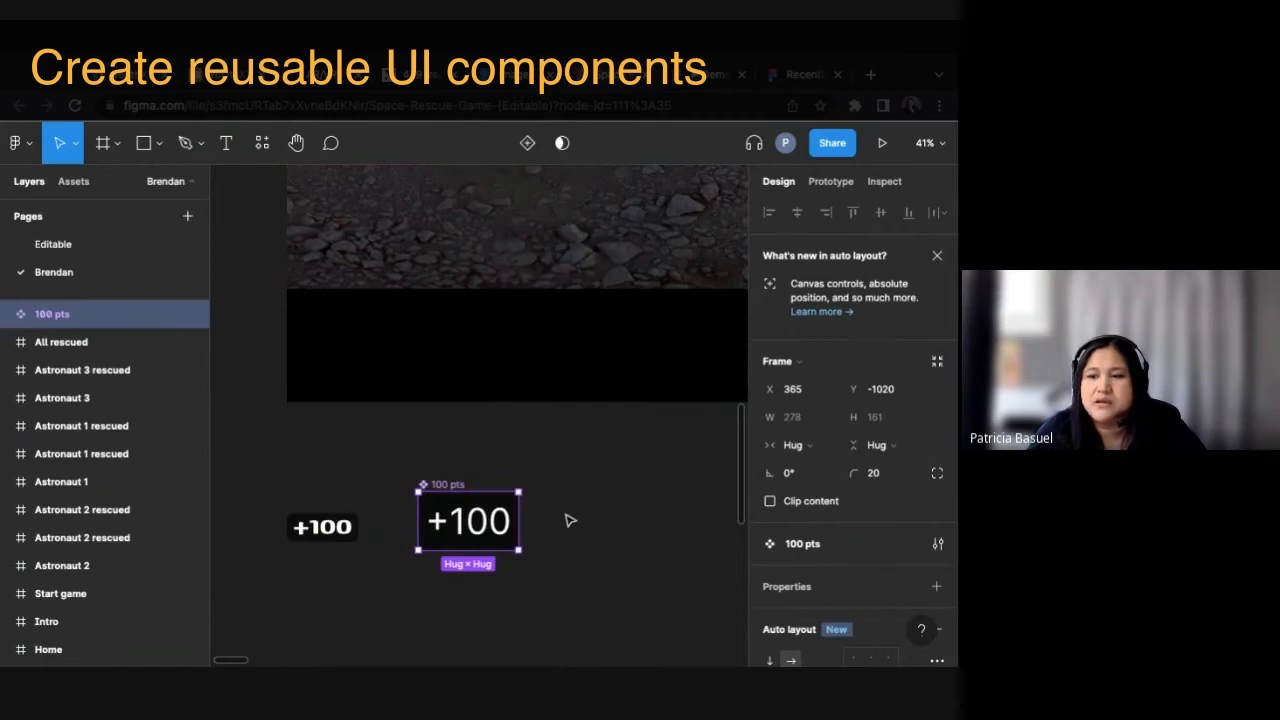
left_click(570, 520)
left_click_drag(489, 533, 448, 534)
left_click(622, 536)
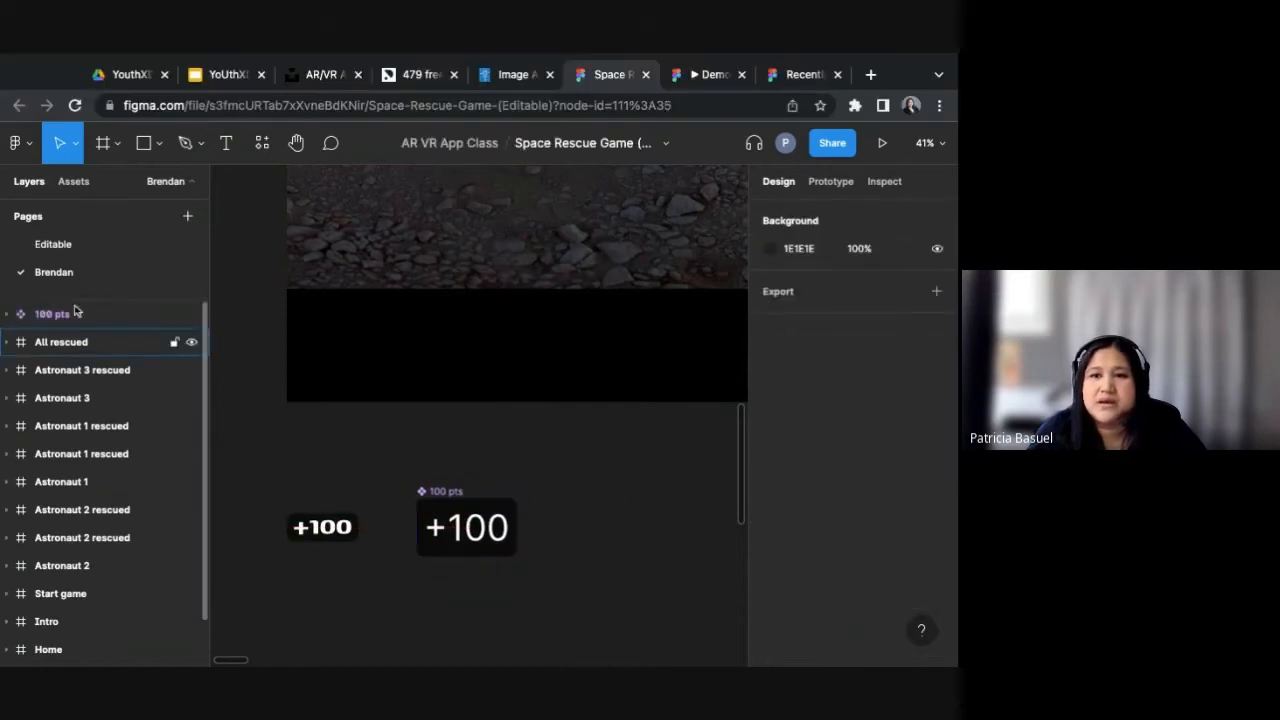
Step: Look through the file's local components on the current page and the Editable page
left_click(87, 184)
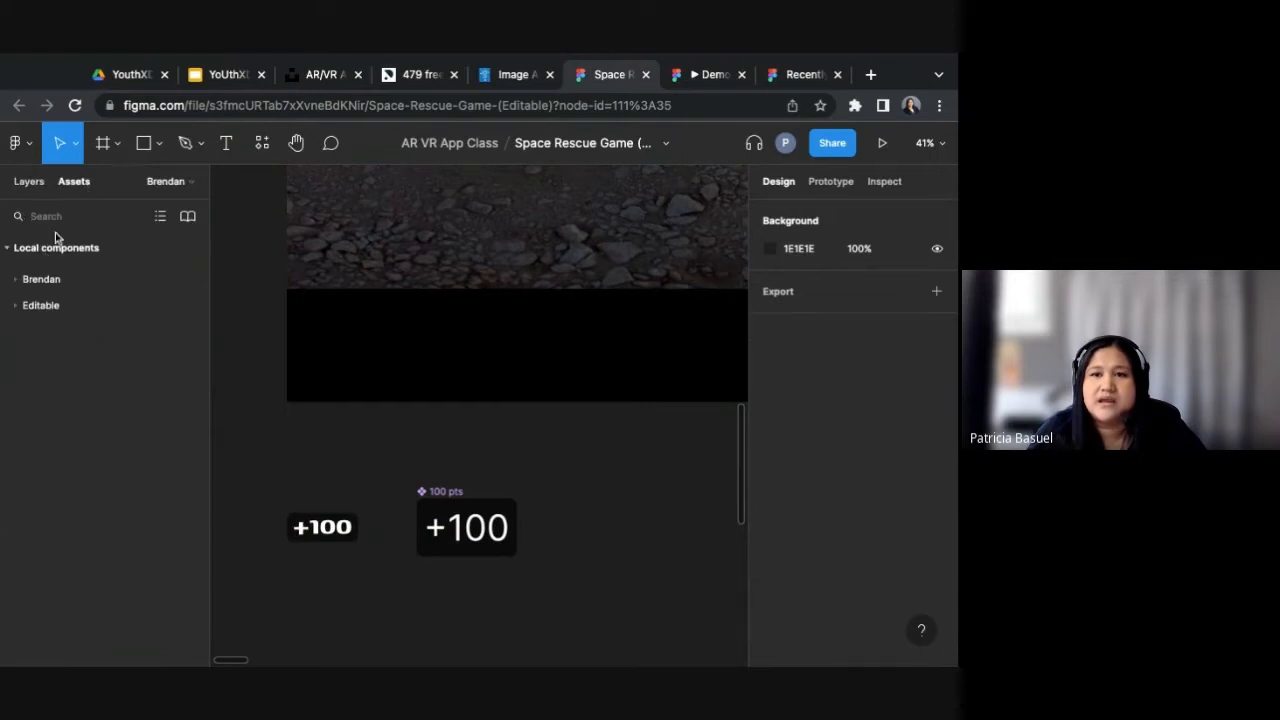
left_click(19, 283)
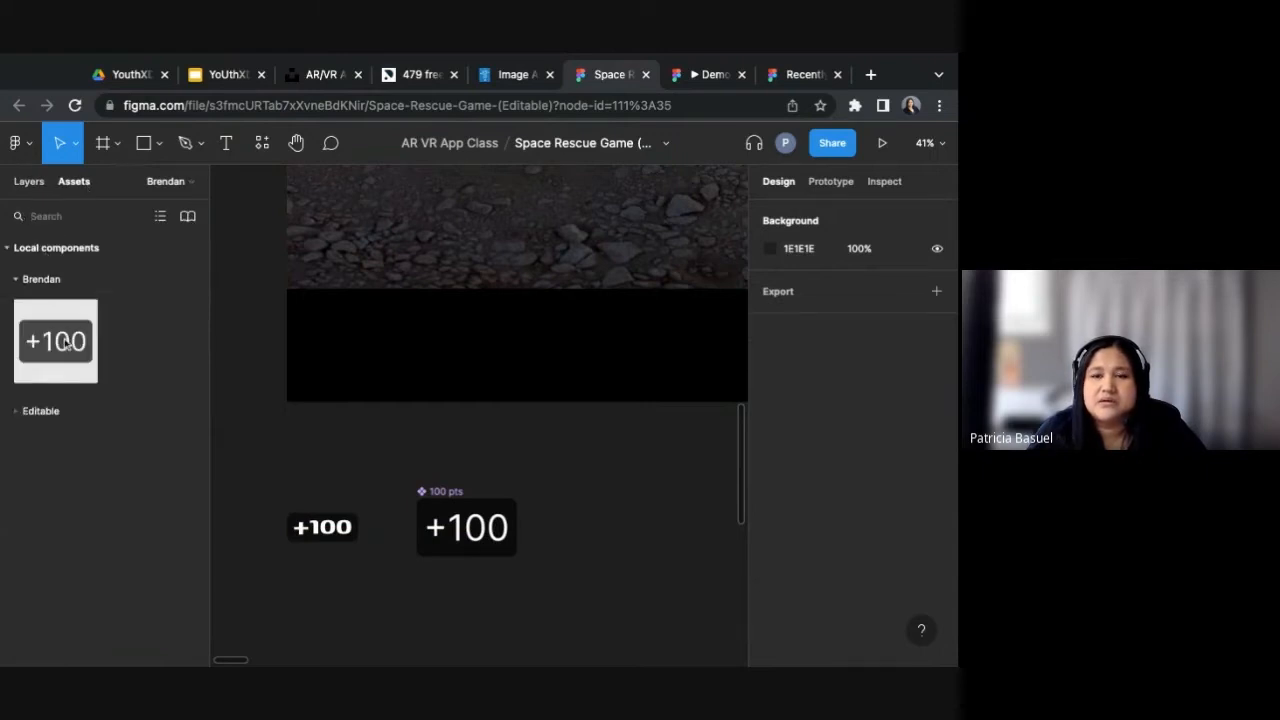
left_click(166, 181)
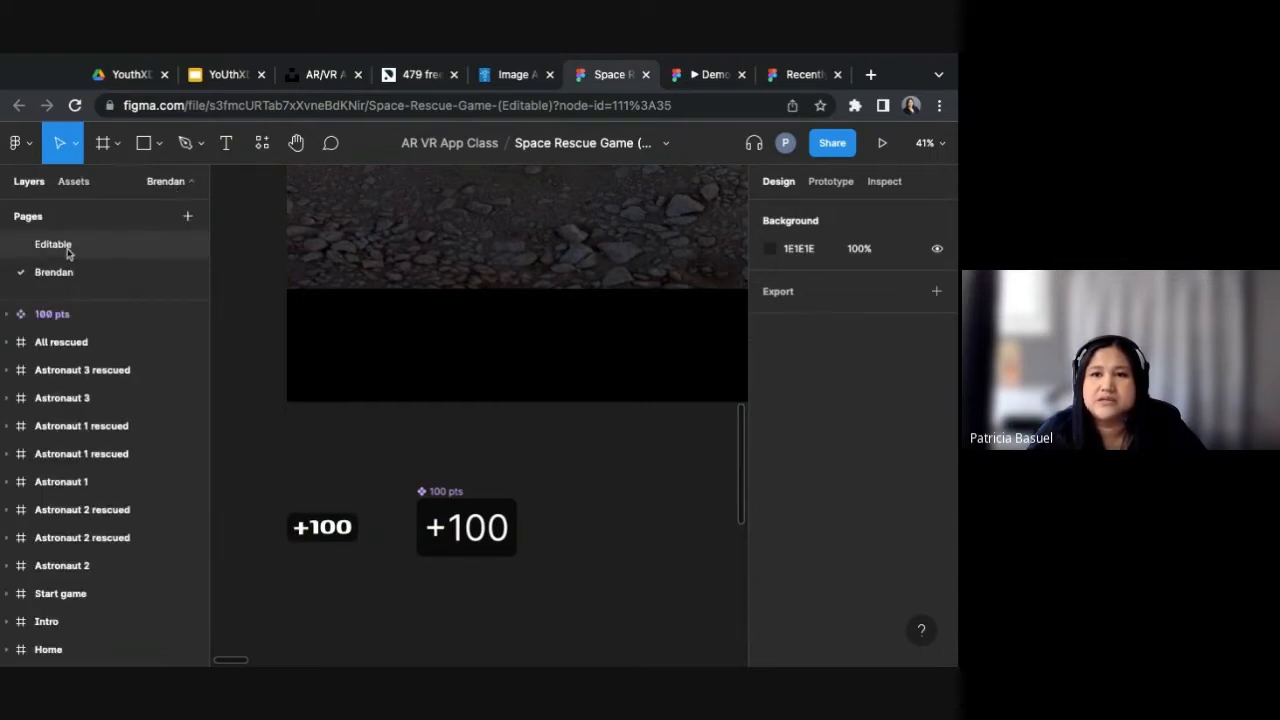
left_click(190, 181)
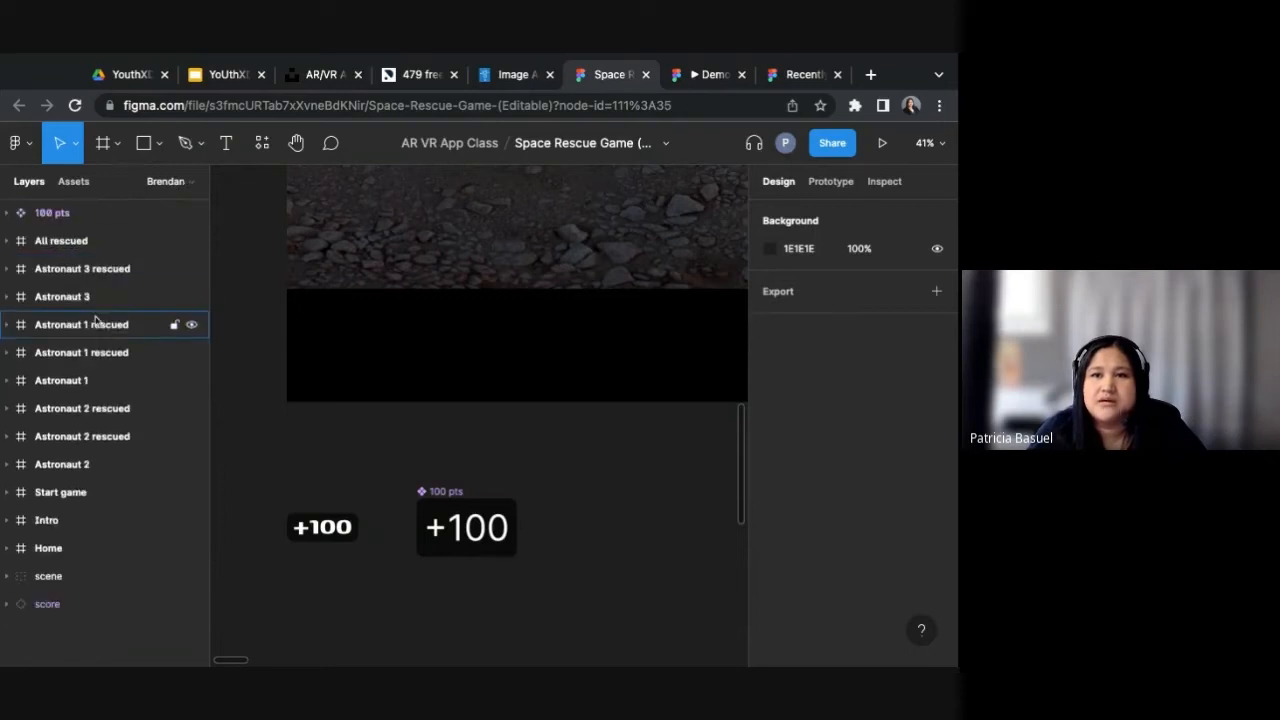
left_click(75, 184)
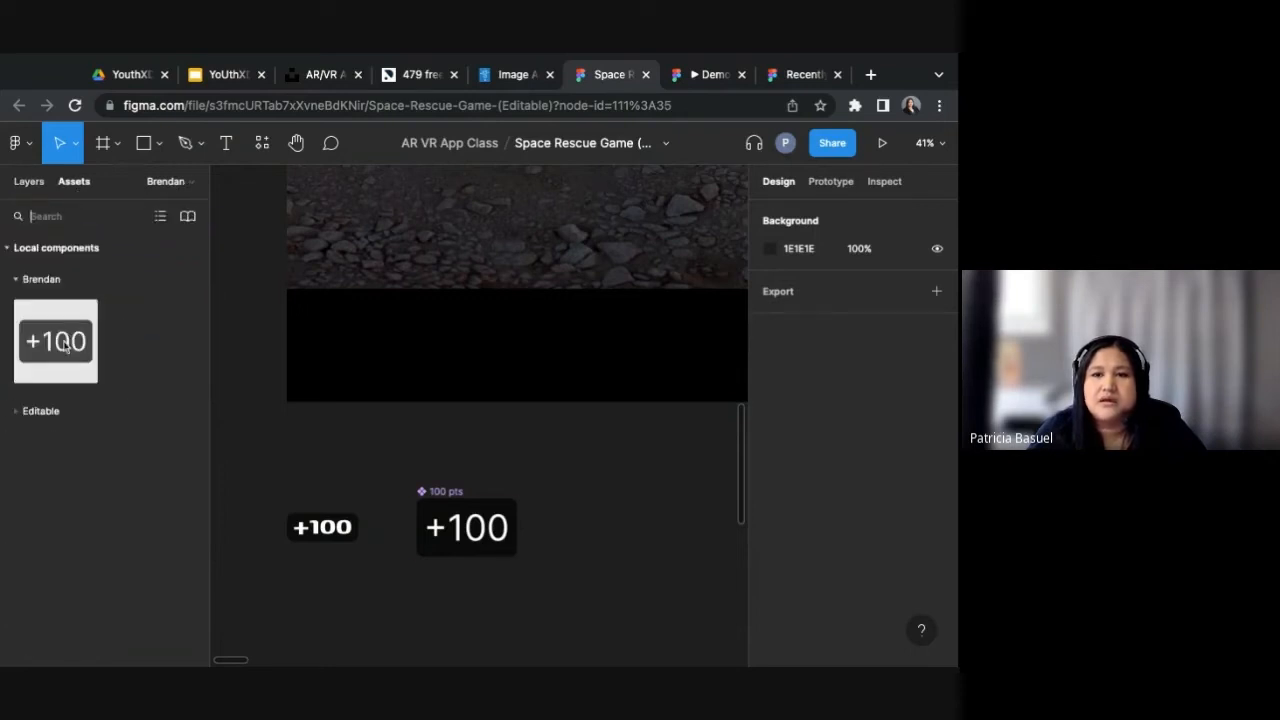
left_click(18, 411)
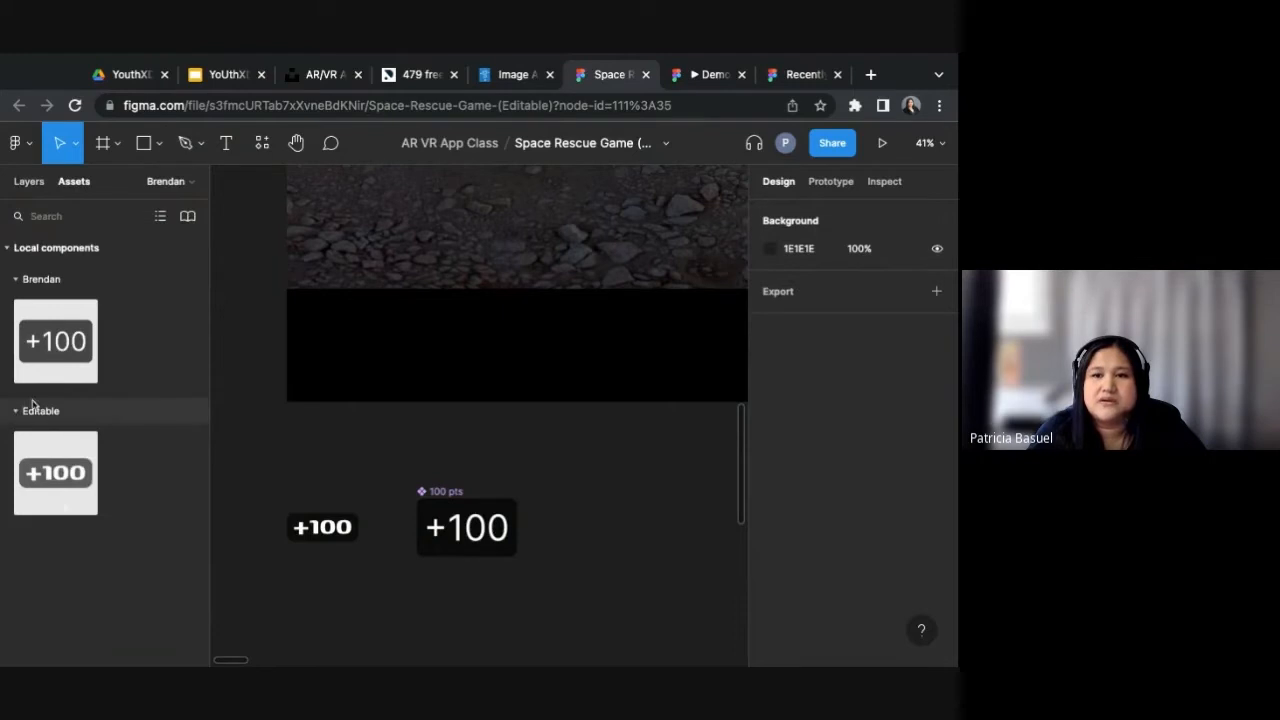
left_click(18, 412)
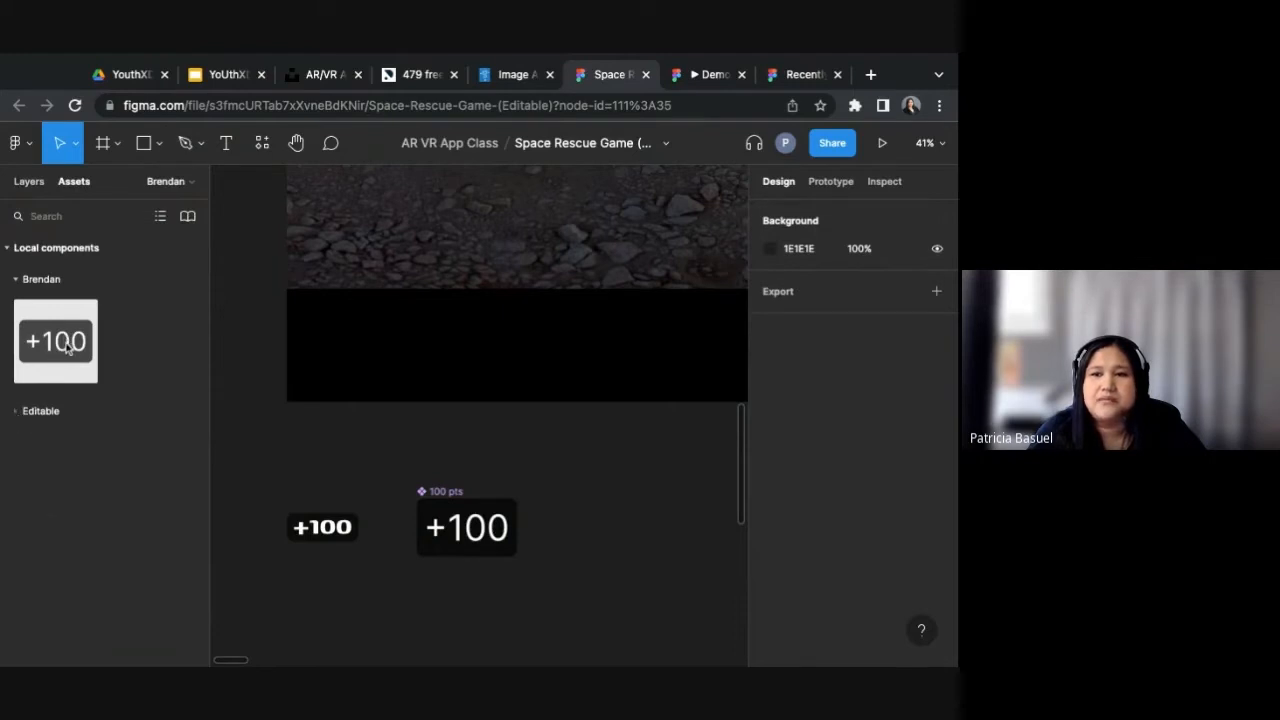
Step: Place an instance of the 100 pts component just below the scene, above its main component
left_click_drag(67, 345, 593, 416)
left_click(548, 445)
left_click_drag(584, 482, 588, 451)
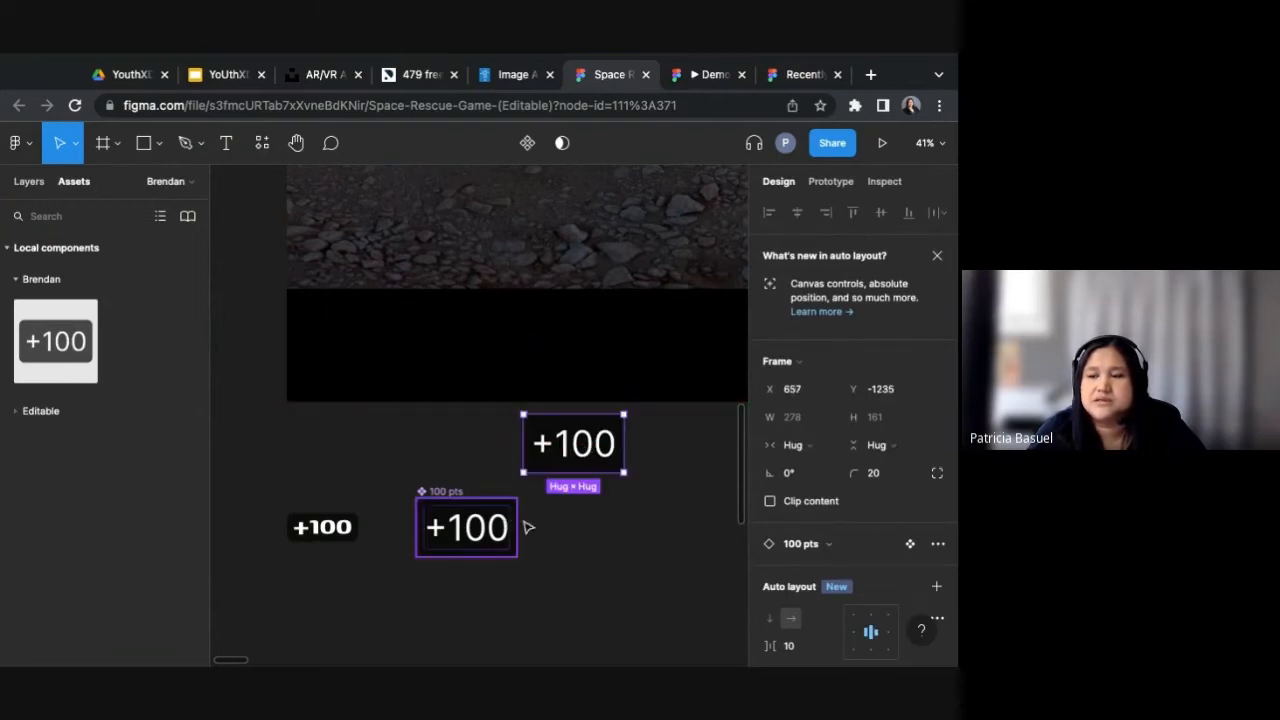
left_click(447, 491)
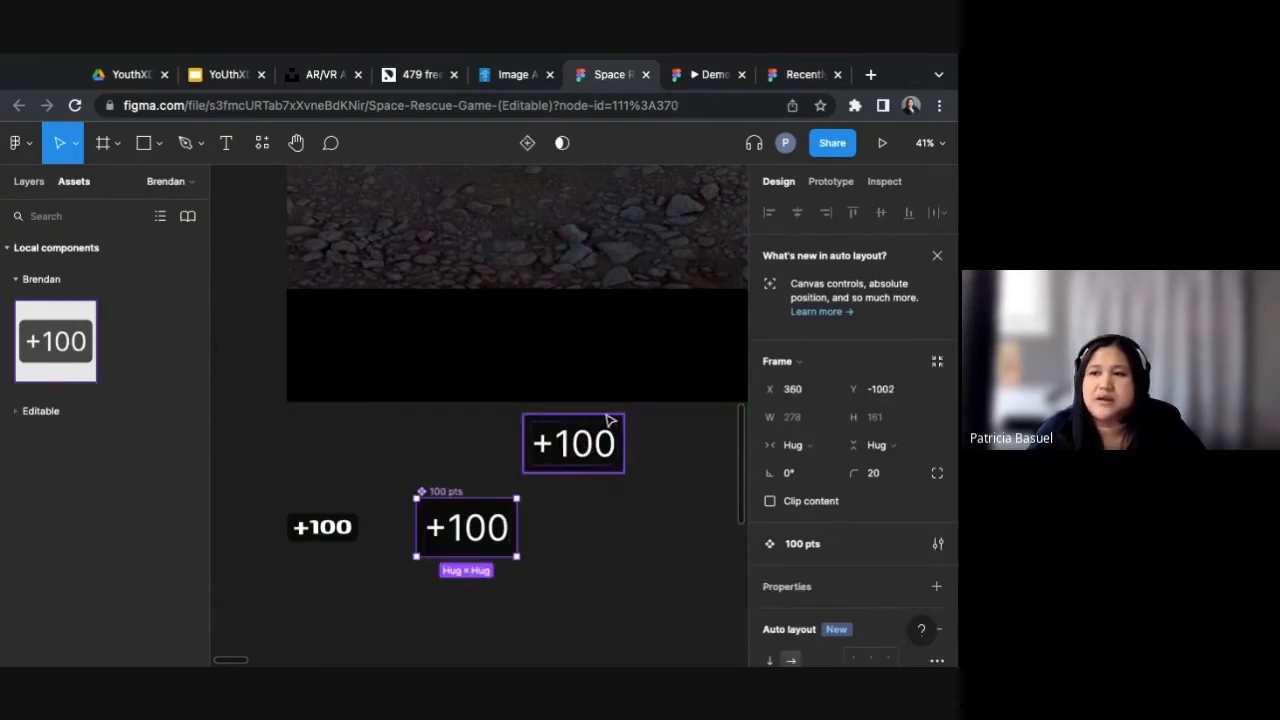
left_click(609, 421)
Step: Examine how the near and distant astronauts and their +100 labels are sized and placed in the scene
scroll(437, 467, "up", 5)
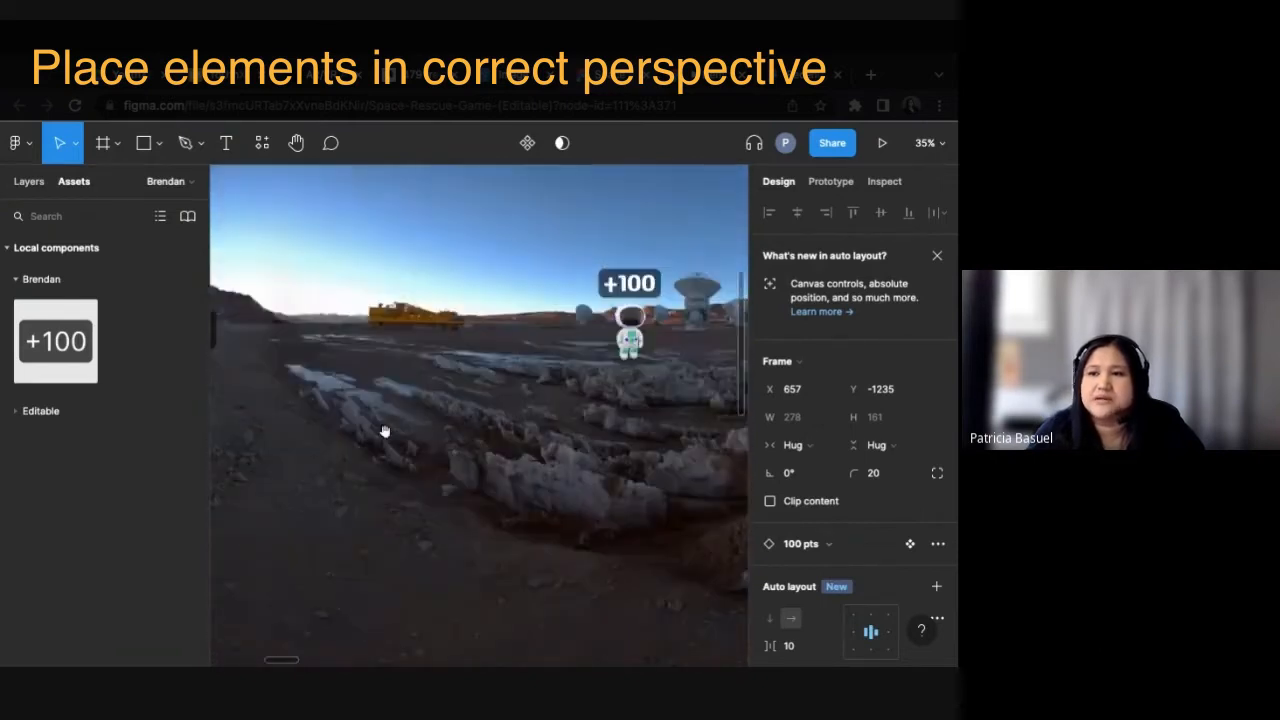
left_click_drag(384, 430, 522, 442)
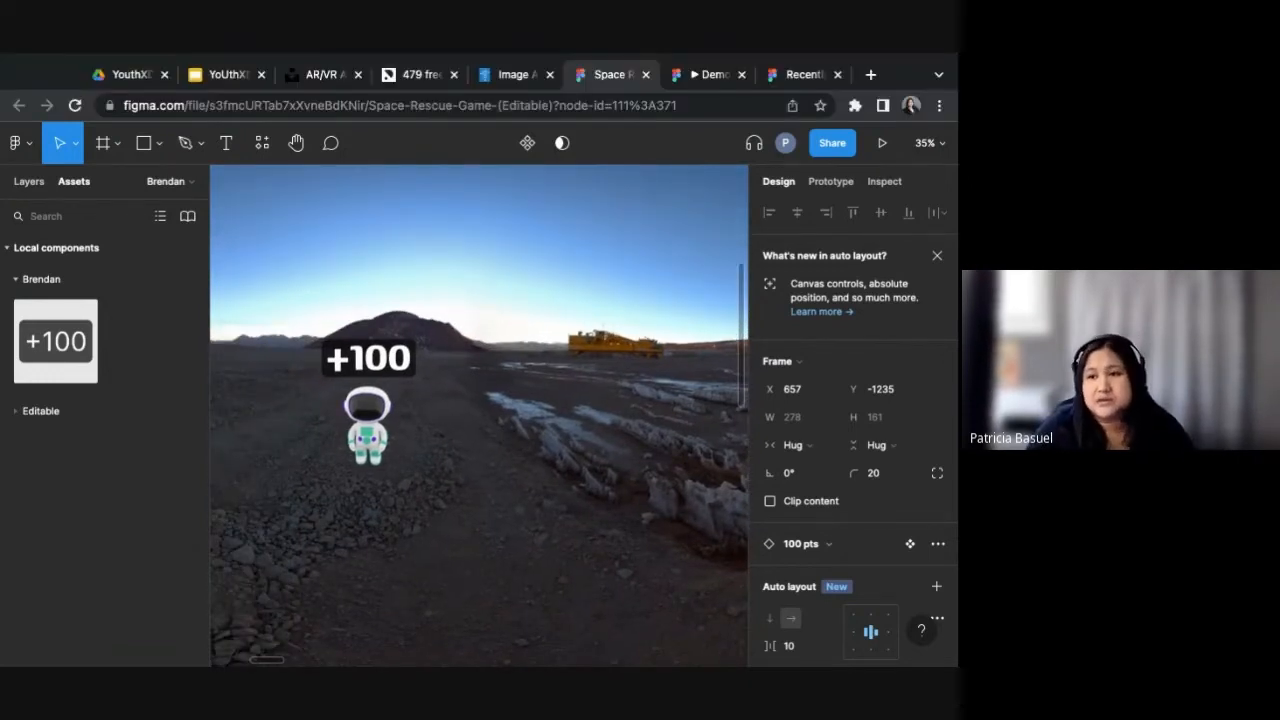
left_click_drag(505, 438, 342, 445)
left_click_drag(454, 506, 543, 486)
left_click_drag(560, 412, 362, 411)
left_click_drag(700, 352, 530, 368)
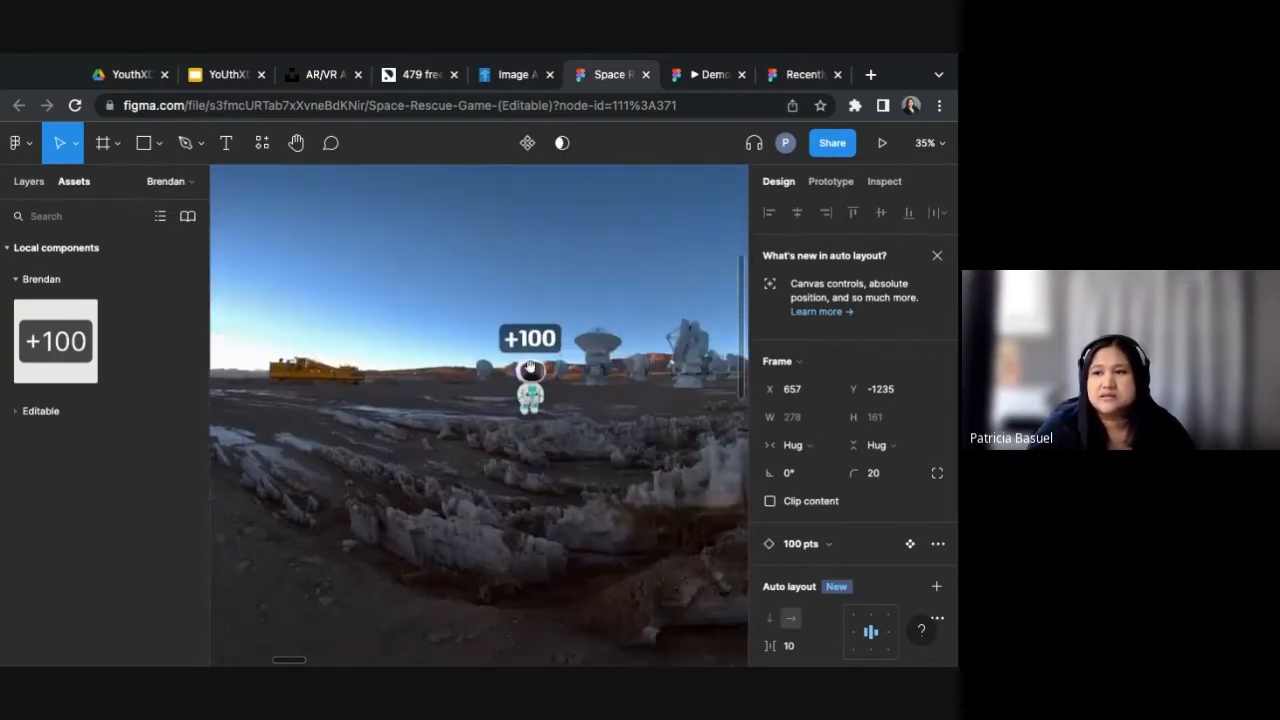
Step: Find the Vectary 3D Elements plugin by searching for "vec" and run it on the scene's page
left_click(610, 426)
left_click_drag(646, 431, 472, 428)
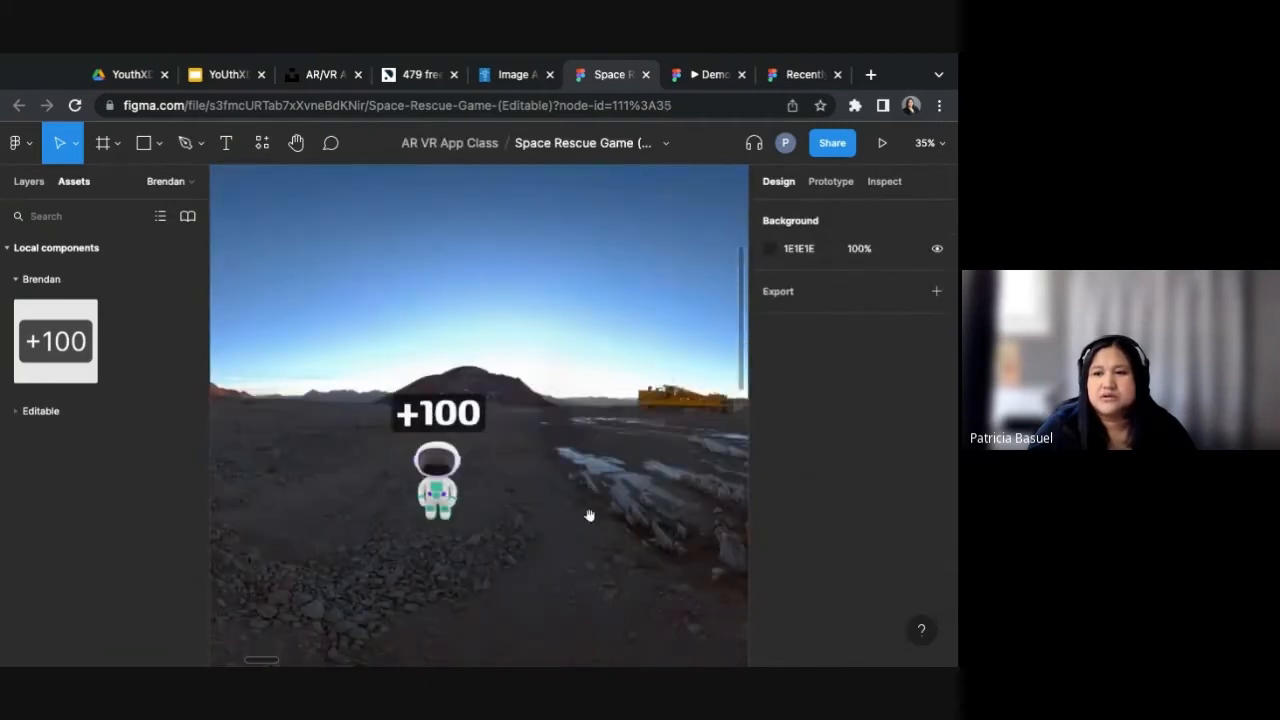
left_click_drag(589, 515, 470, 489)
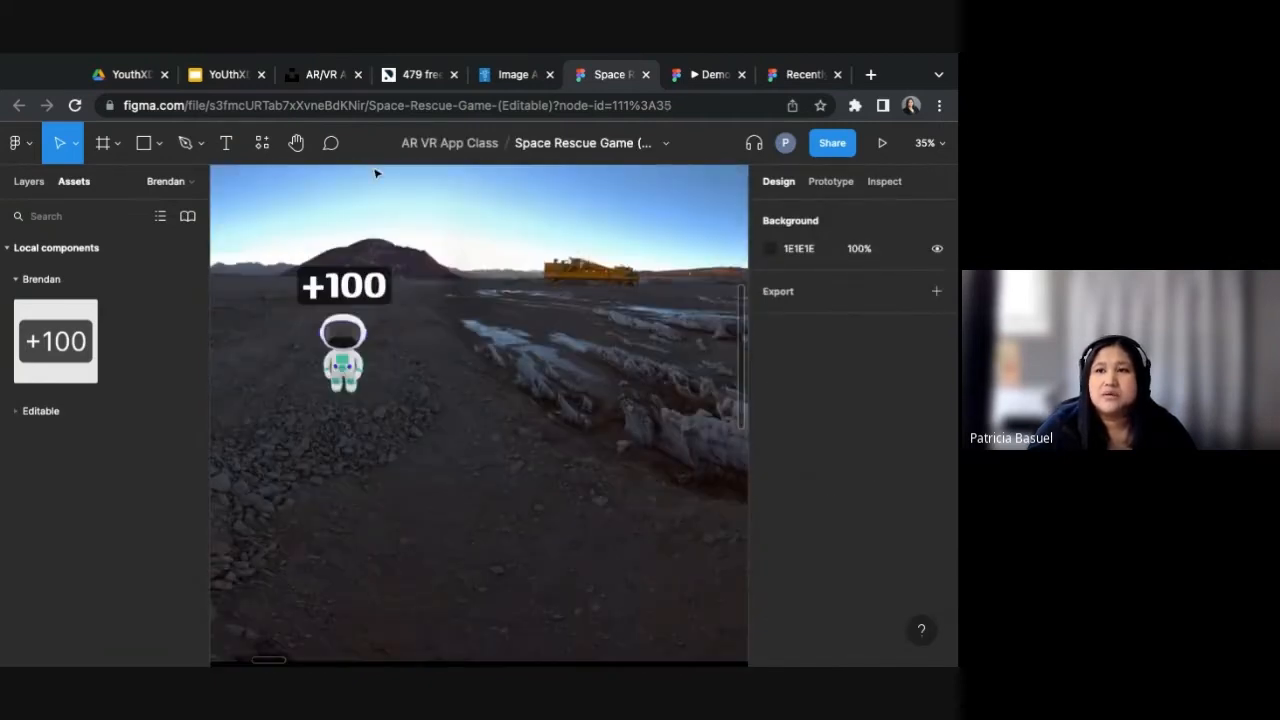
left_click(264, 143)
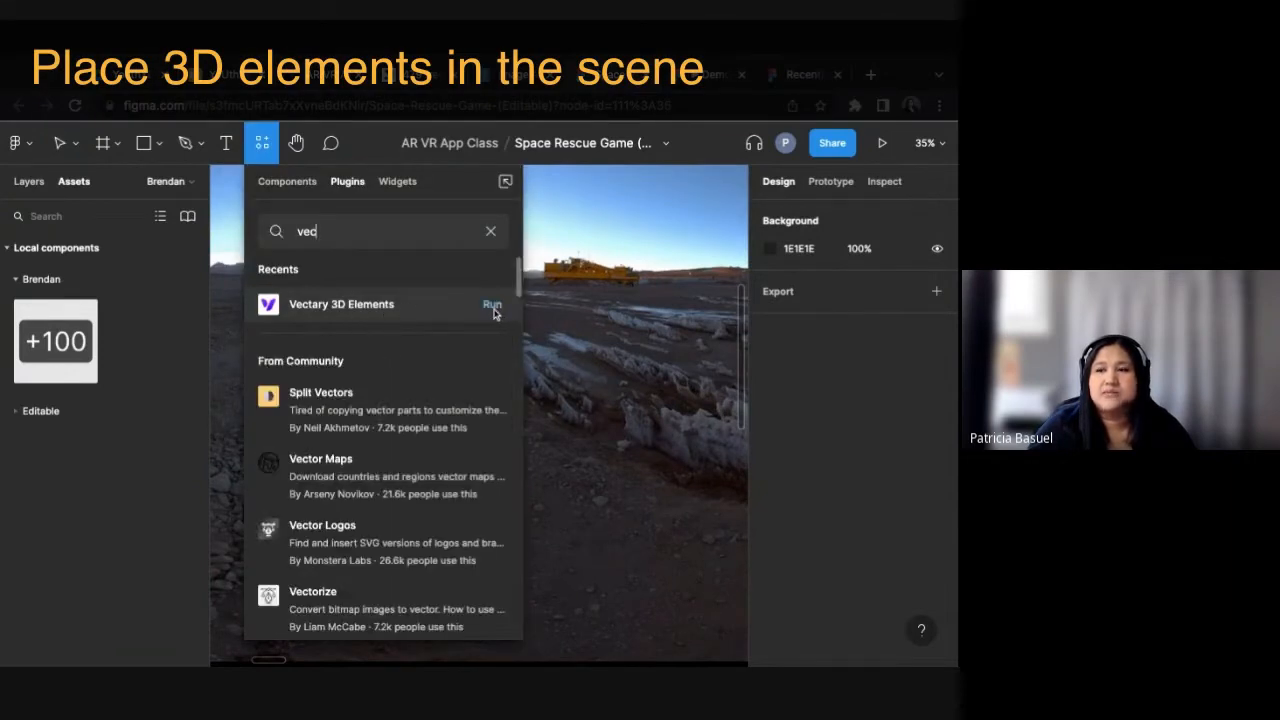
left_click(494, 312)
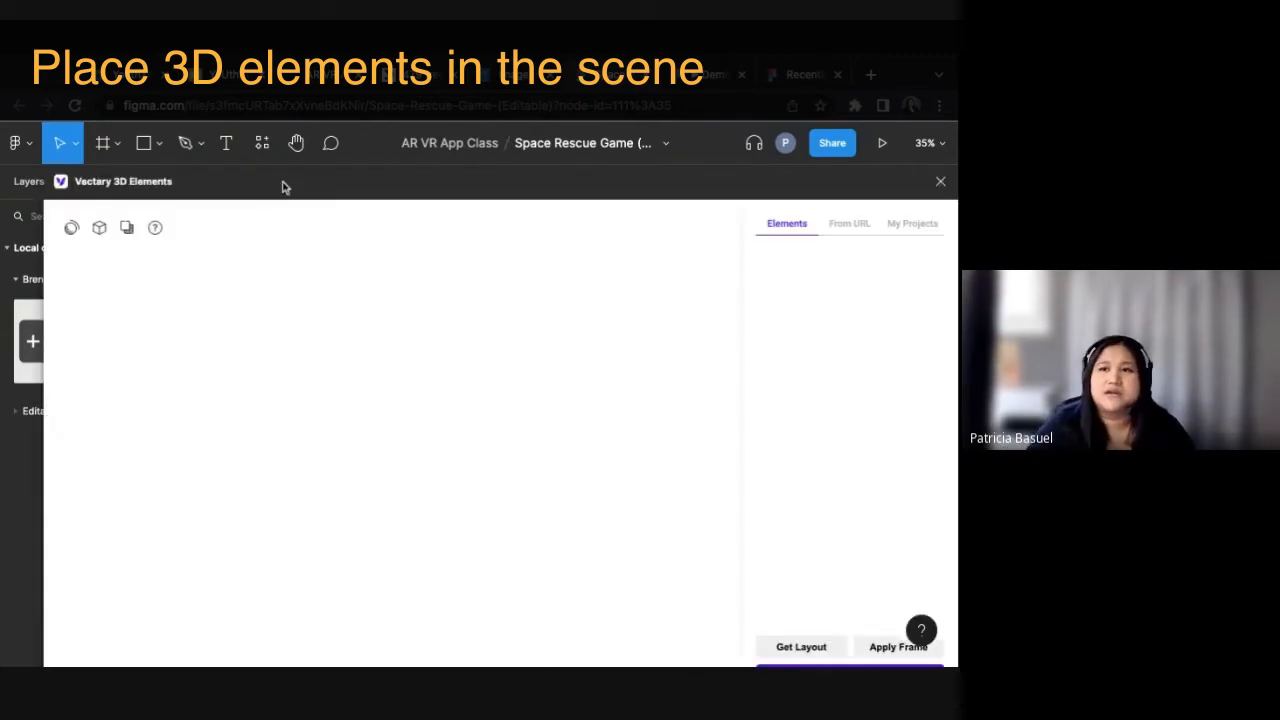
left_click(268, 152)
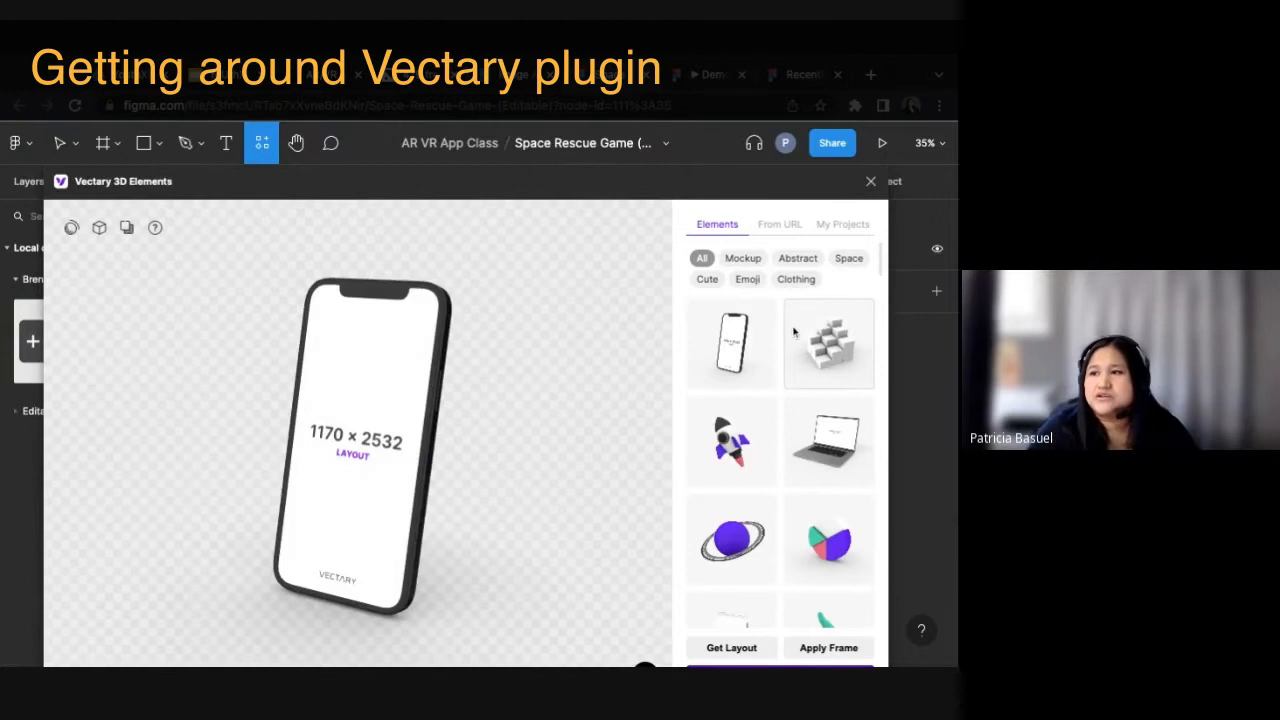
Step: Look through the plugin's ready-made 3D elements, the own-projects list and the option to load a project from a URL
scroll(808, 323, "down", 3)
scroll(808, 323, "down", 10)
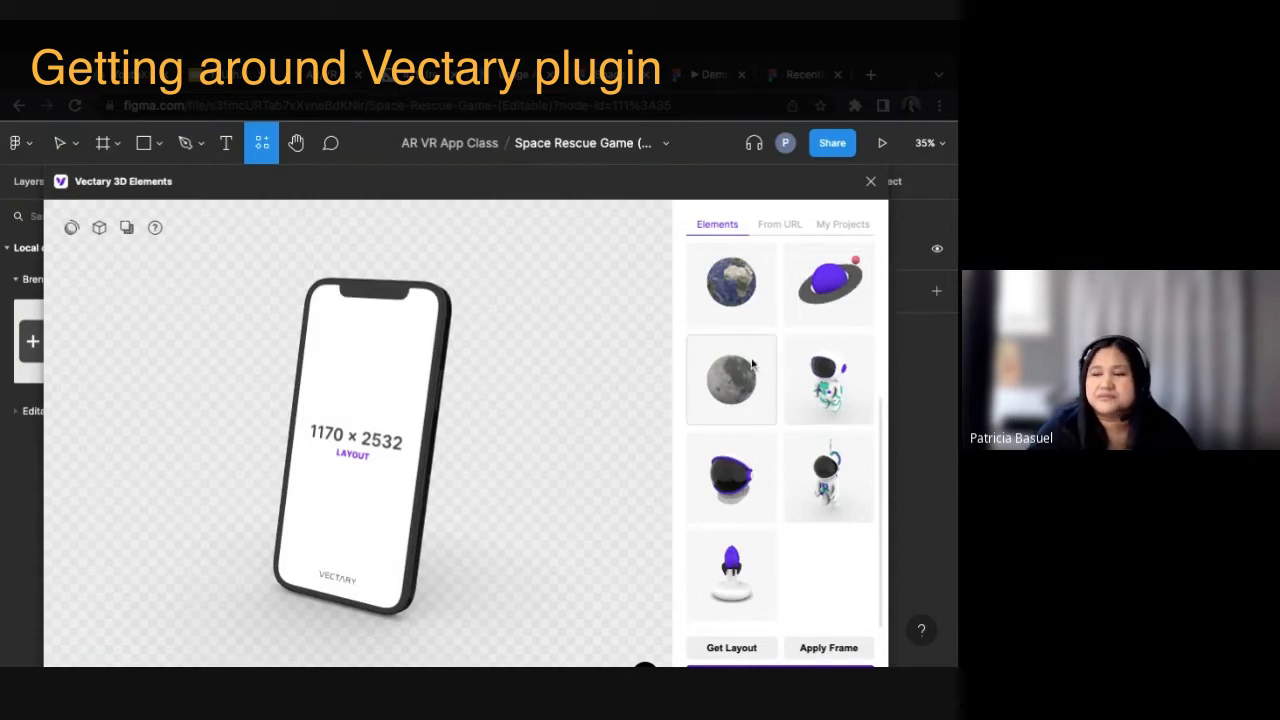
left_click(832, 228)
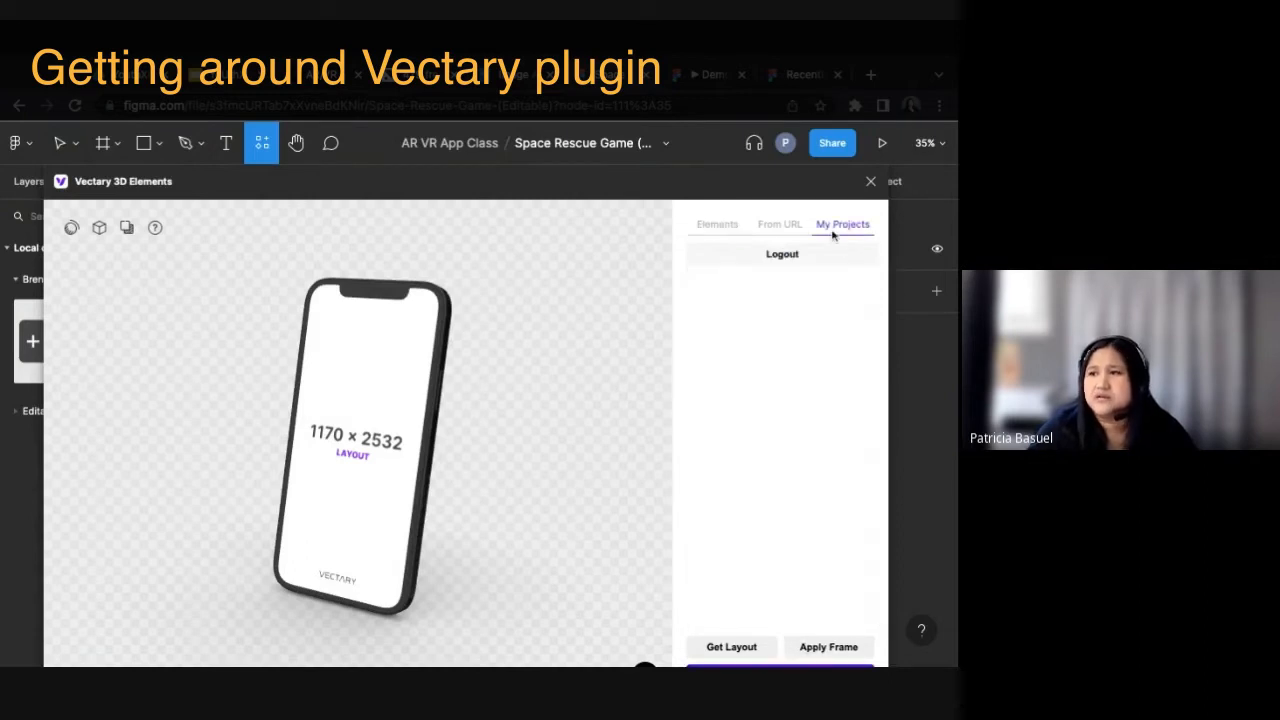
left_click(776, 225)
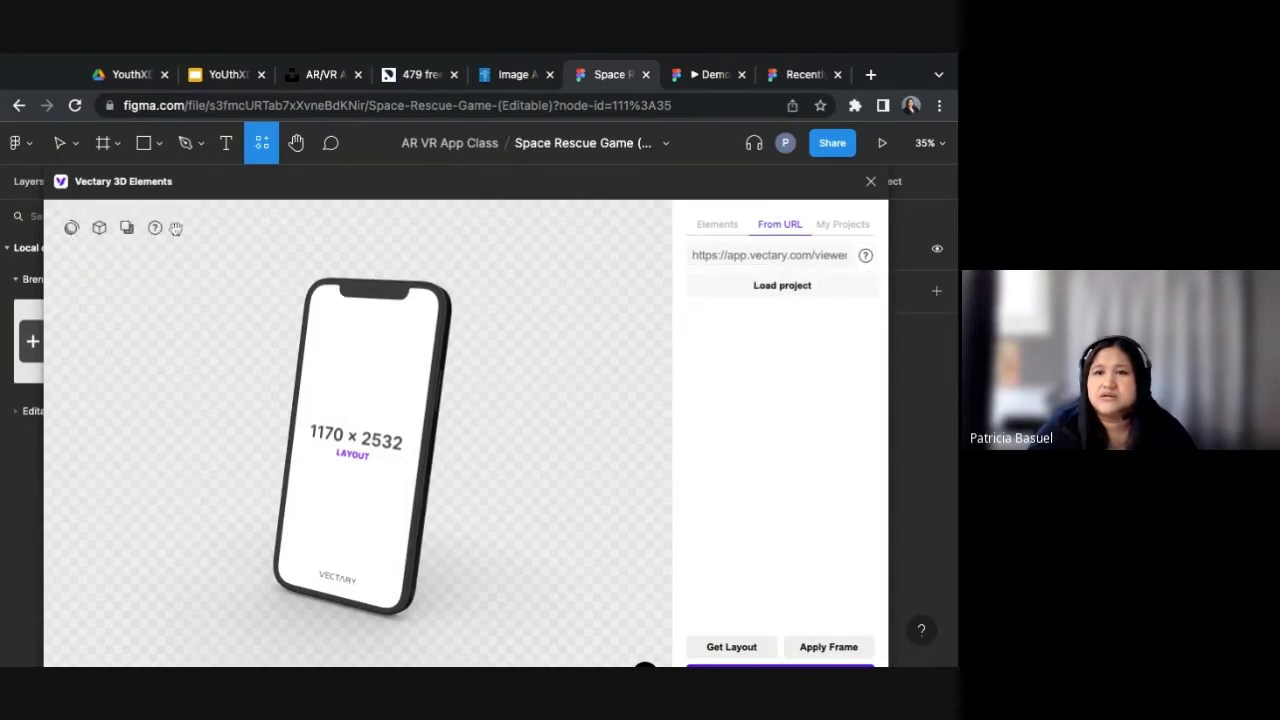
Step: Resize the plugin window to 540px and set the scene's field of view to 37°
left_click(69, 229)
left_click(126, 227)
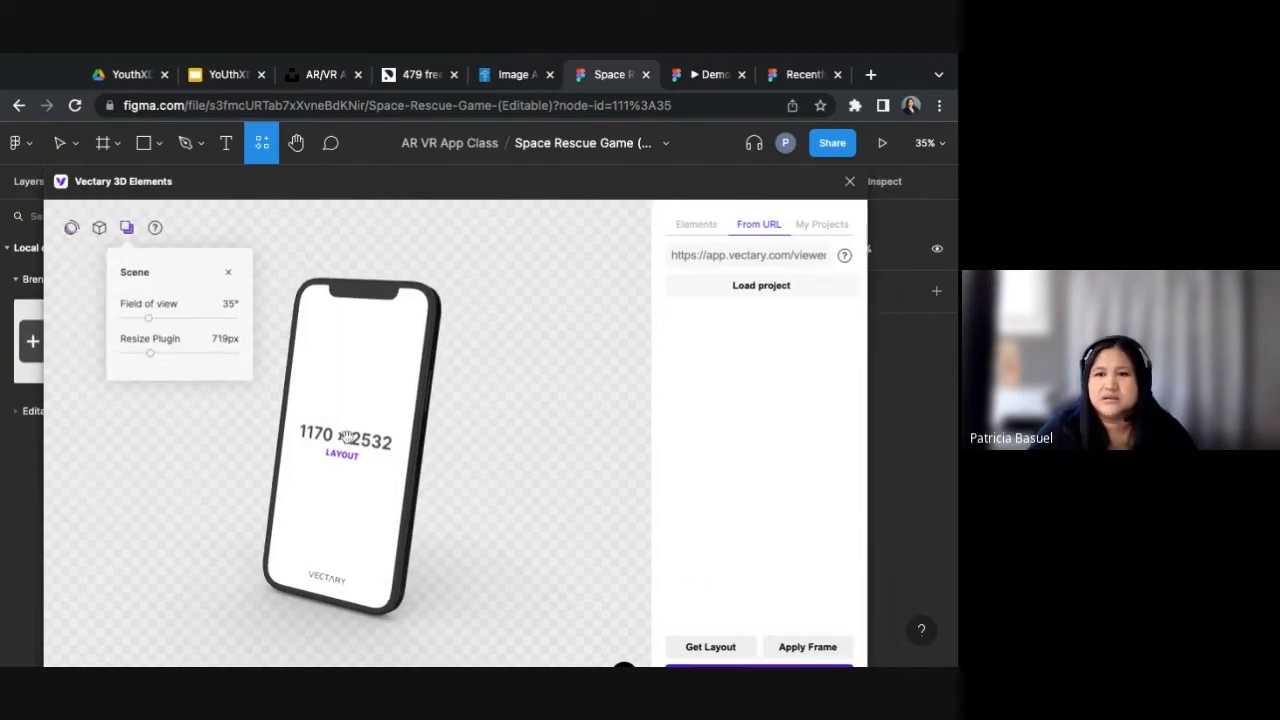
left_click_drag(151, 354, 124, 354)
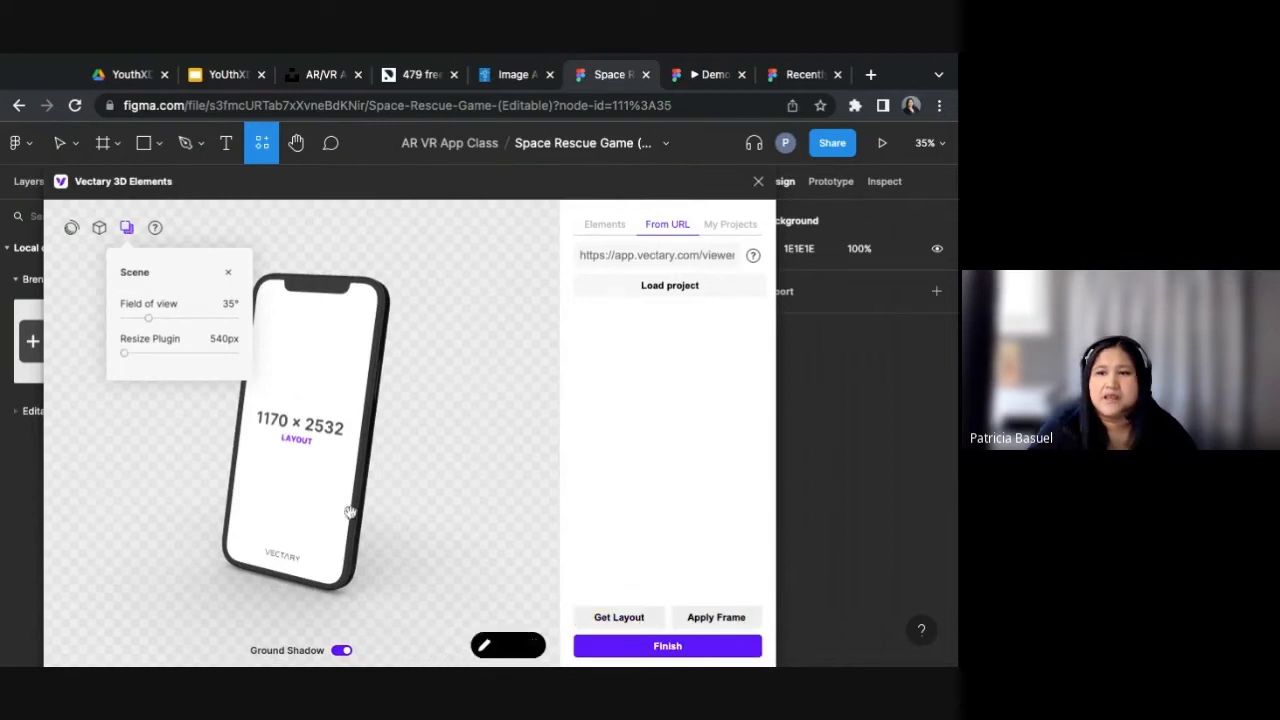
mouse_move(149, 319)
left_mouse_down()
mouse_move(174, 319)
mouse_move(150, 319)
left_mouse_up()
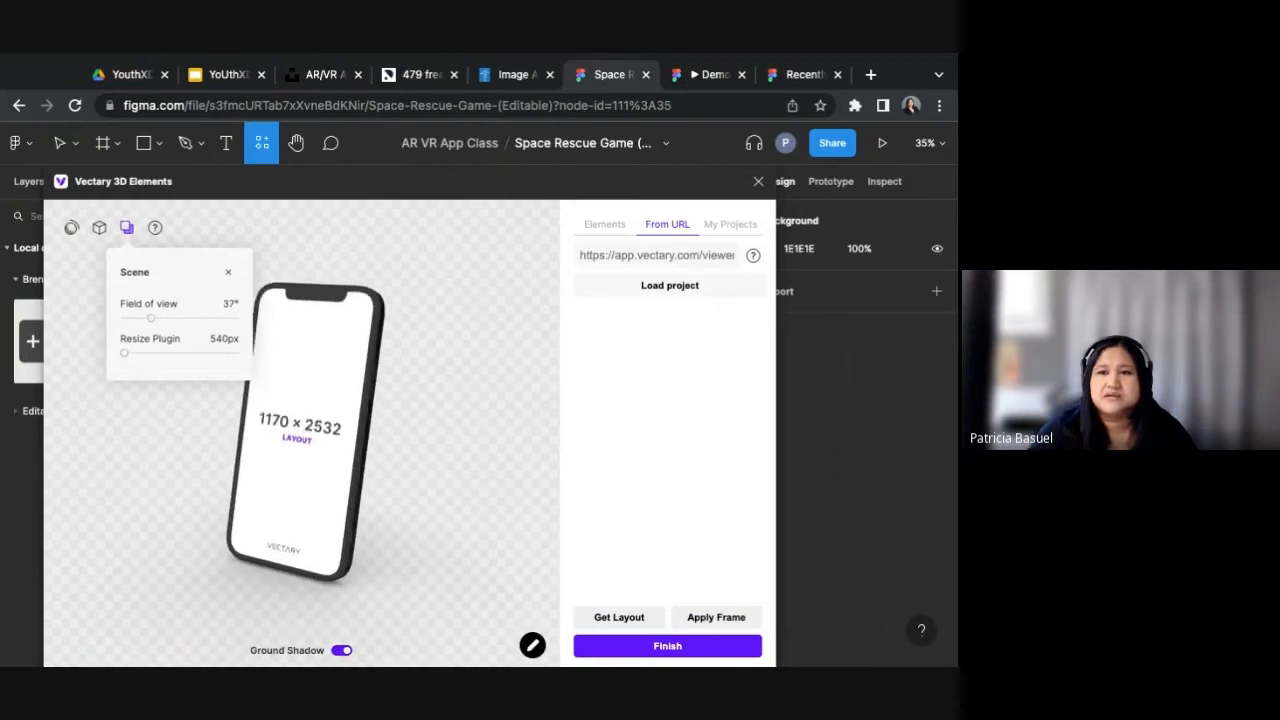
Step: Change the phone's Layout material colour to the red AB3A3A
left_click(100, 230)
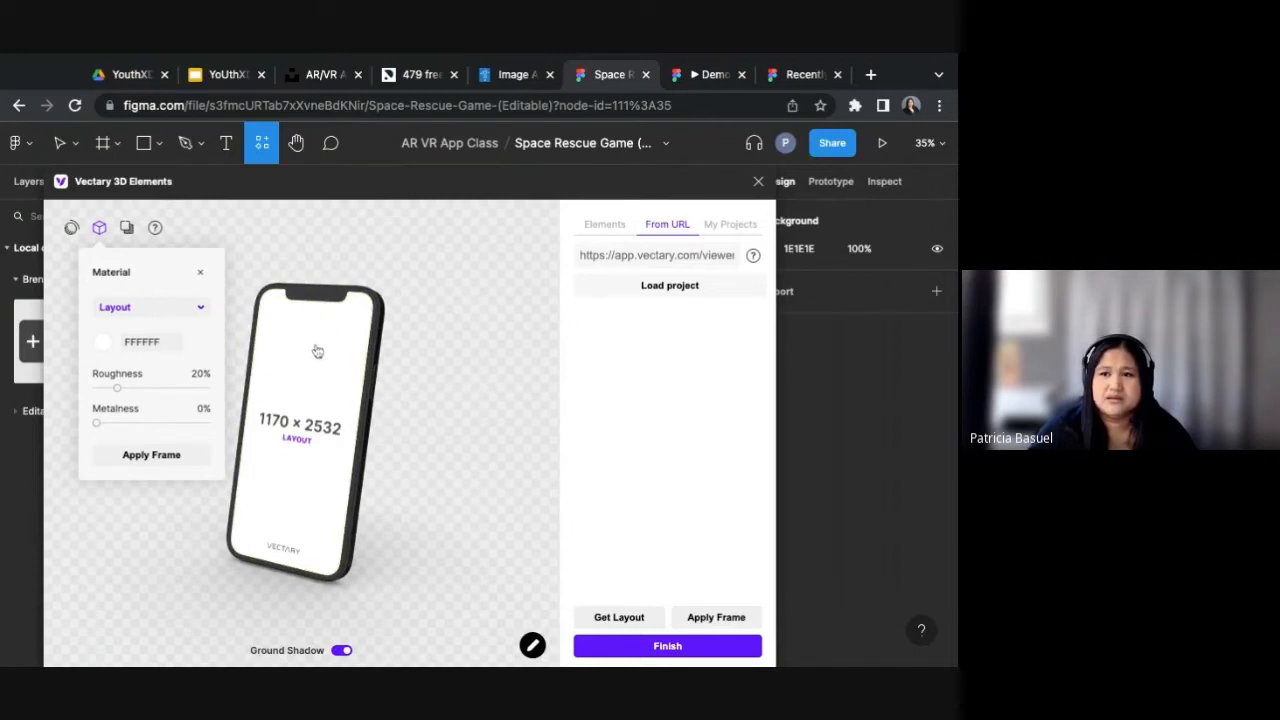
left_click(105, 346)
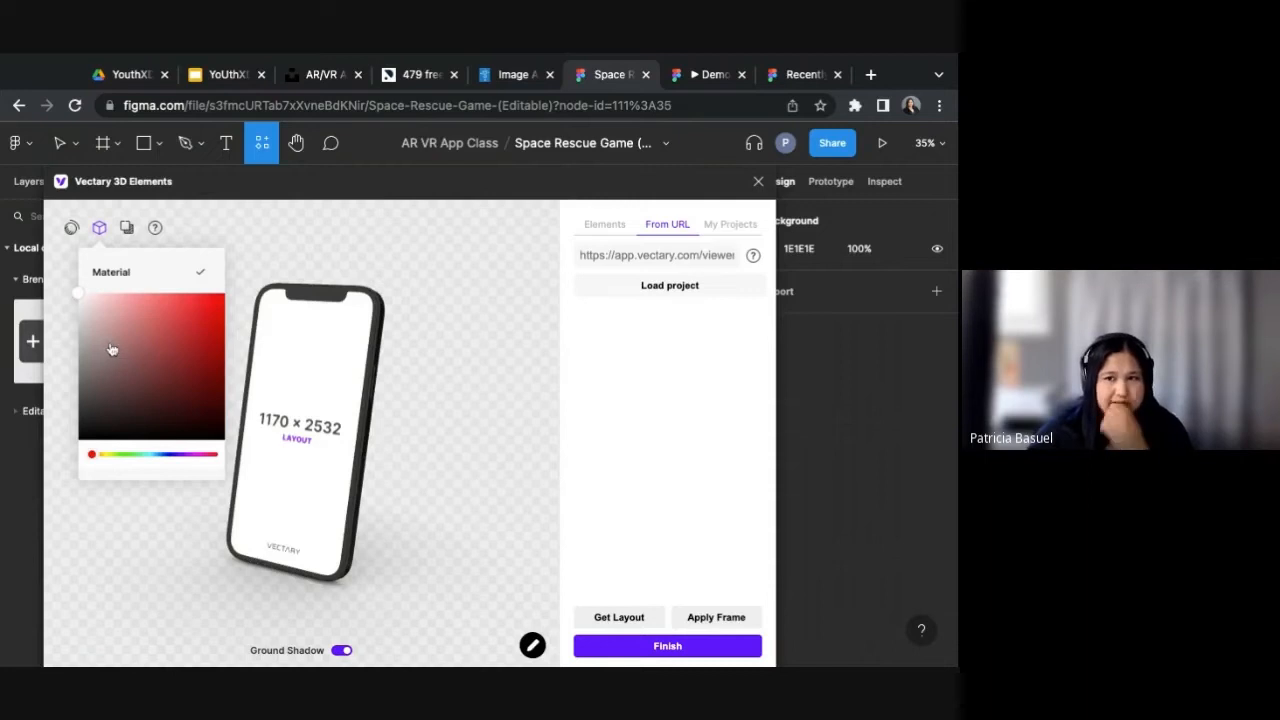
left_click(174, 342)
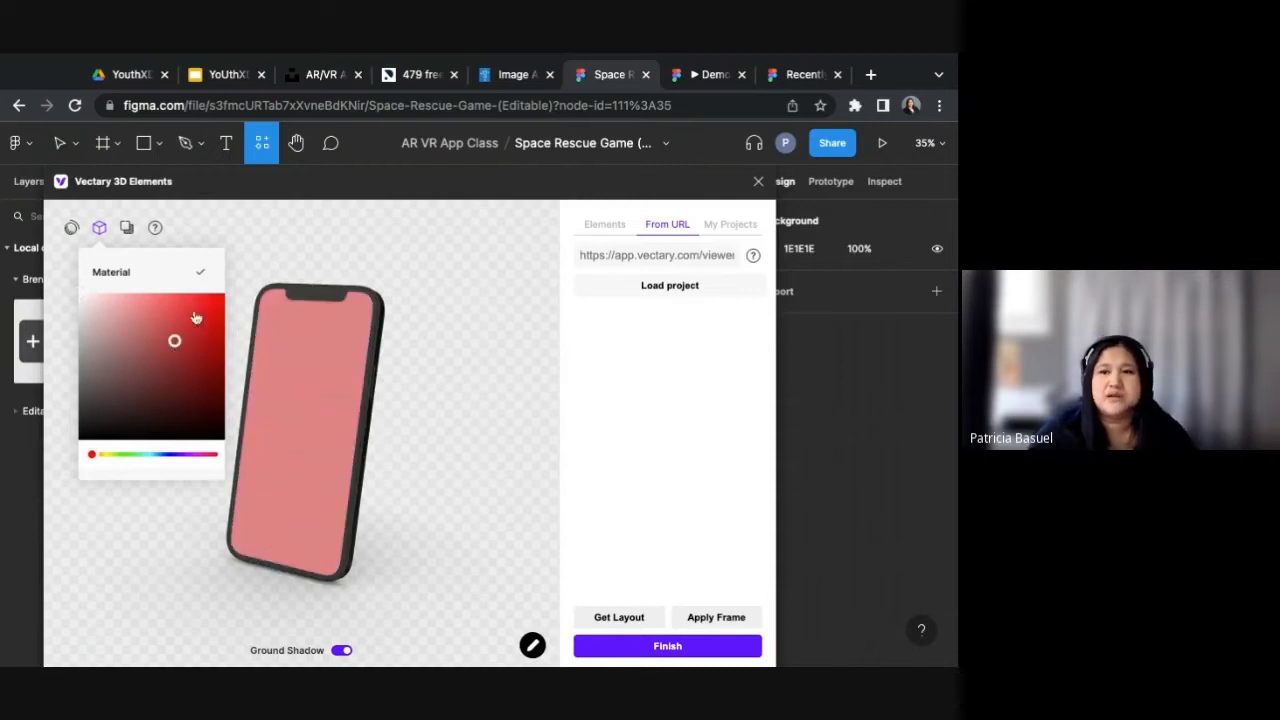
left_click(200, 274)
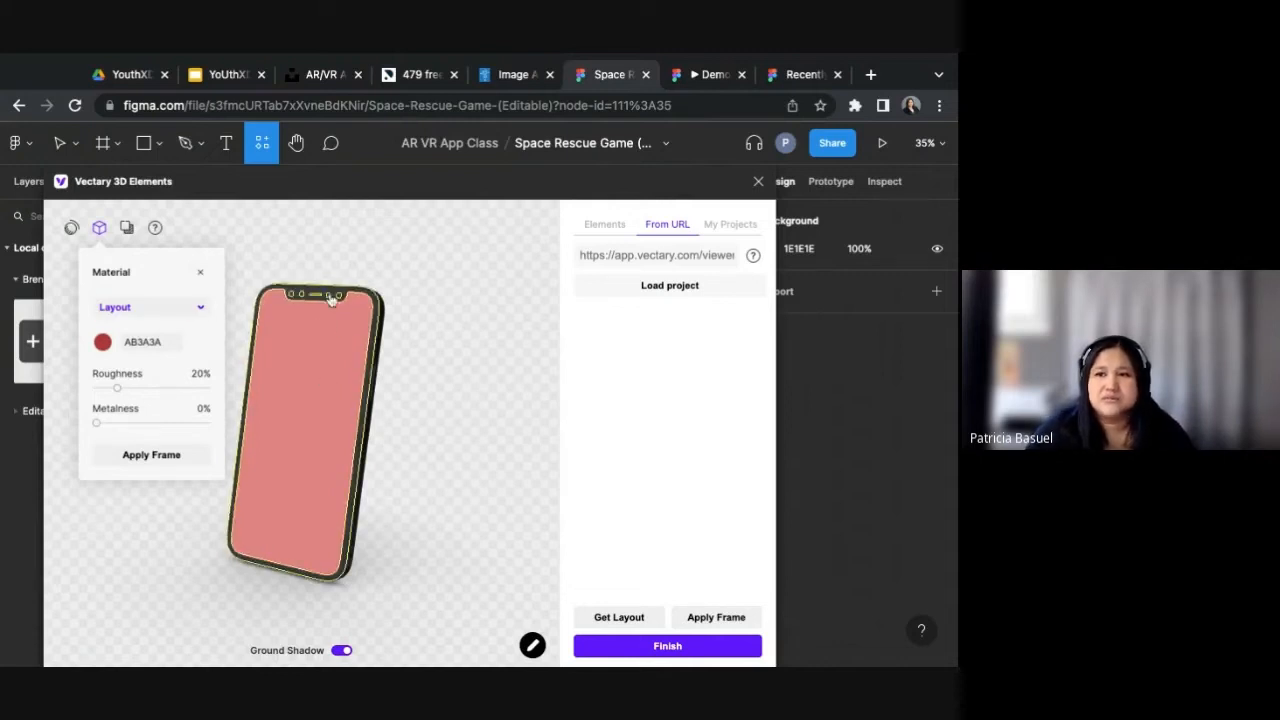
Step: Select the phone's Antennas material at the speaker slot and colour it green, 47EDA9
left_click(320, 300)
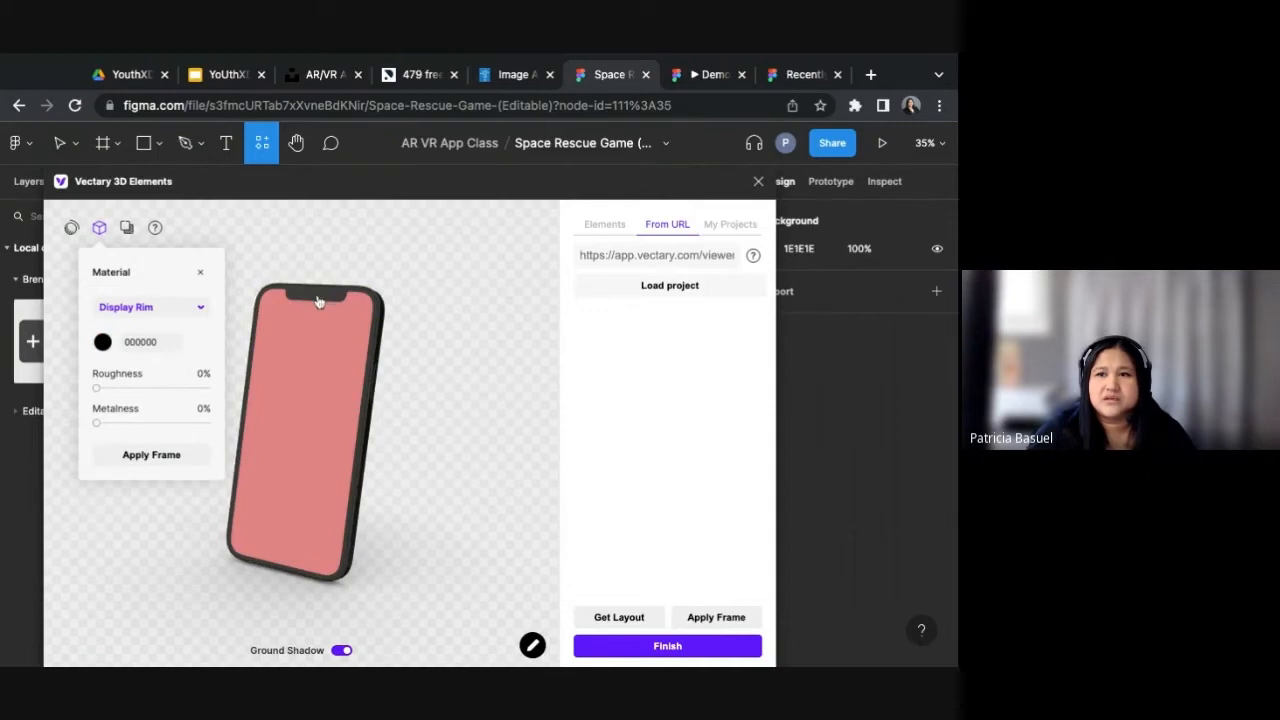
left_click(318, 299)
left_click(103, 342)
left_click(179, 311)
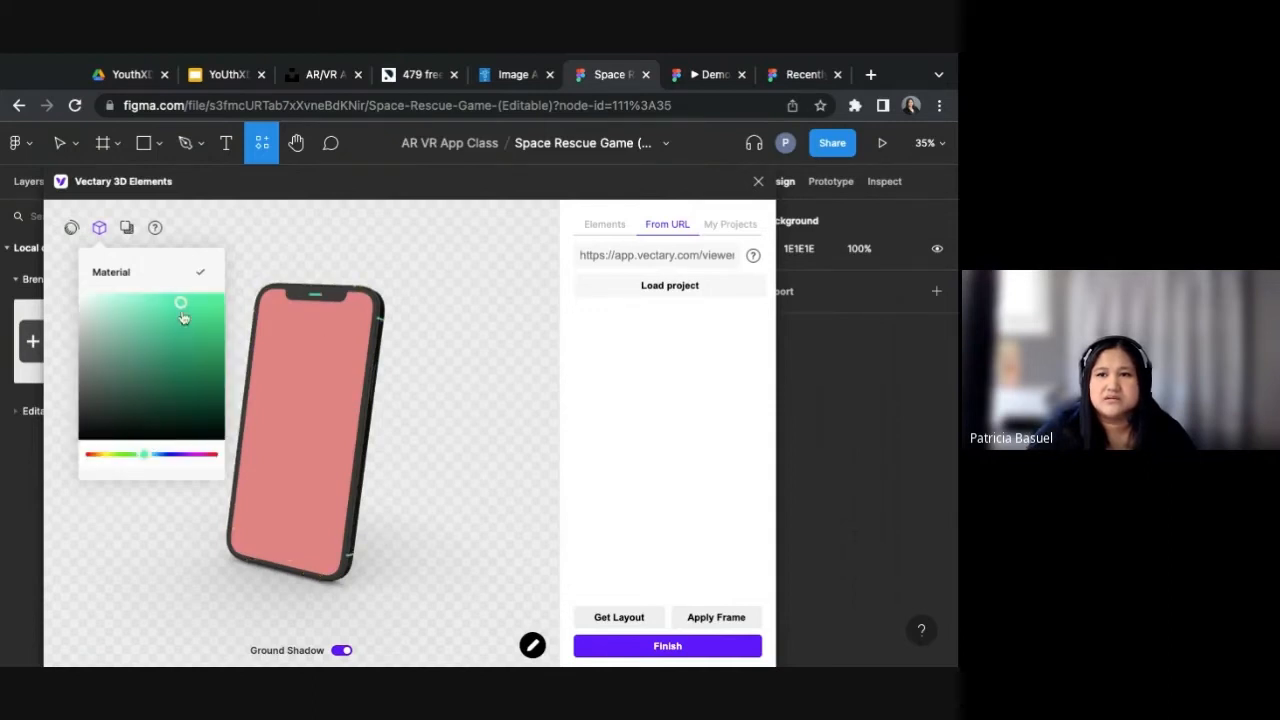
left_click(199, 276)
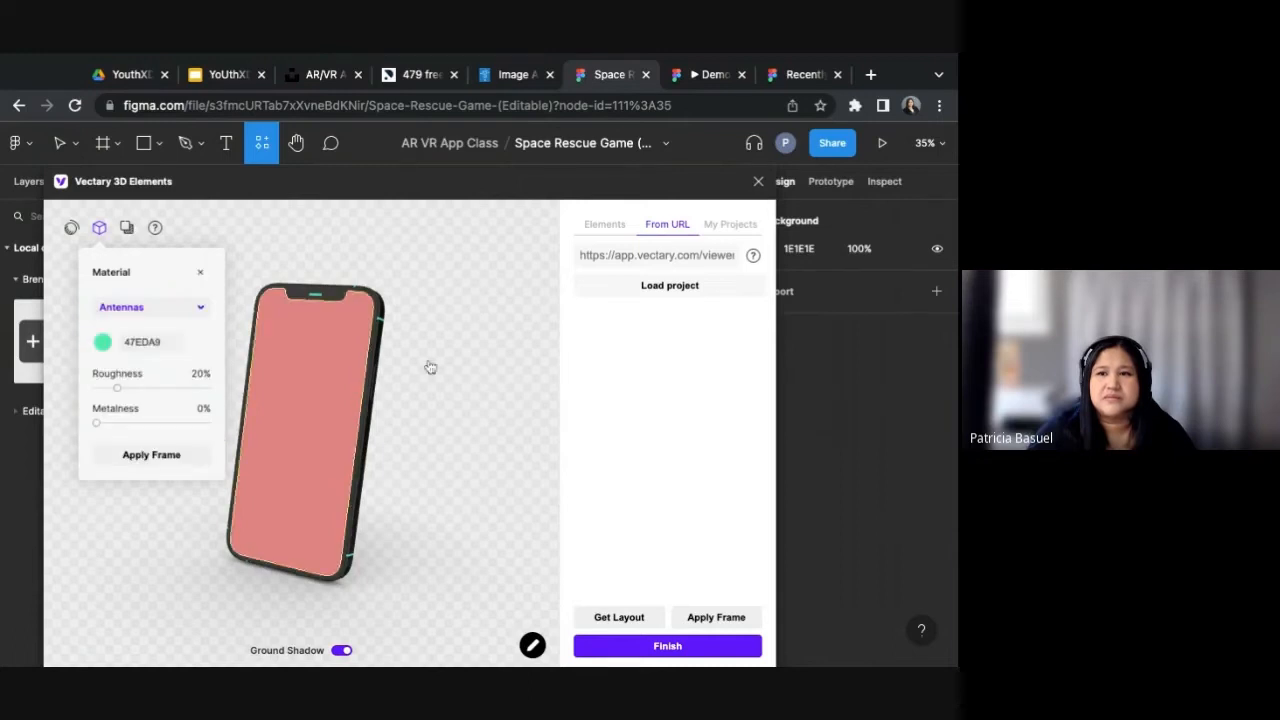
Step: Set the environment light intensity to 85% and try out its rotation, returning it to 0°
left_click(71, 227)
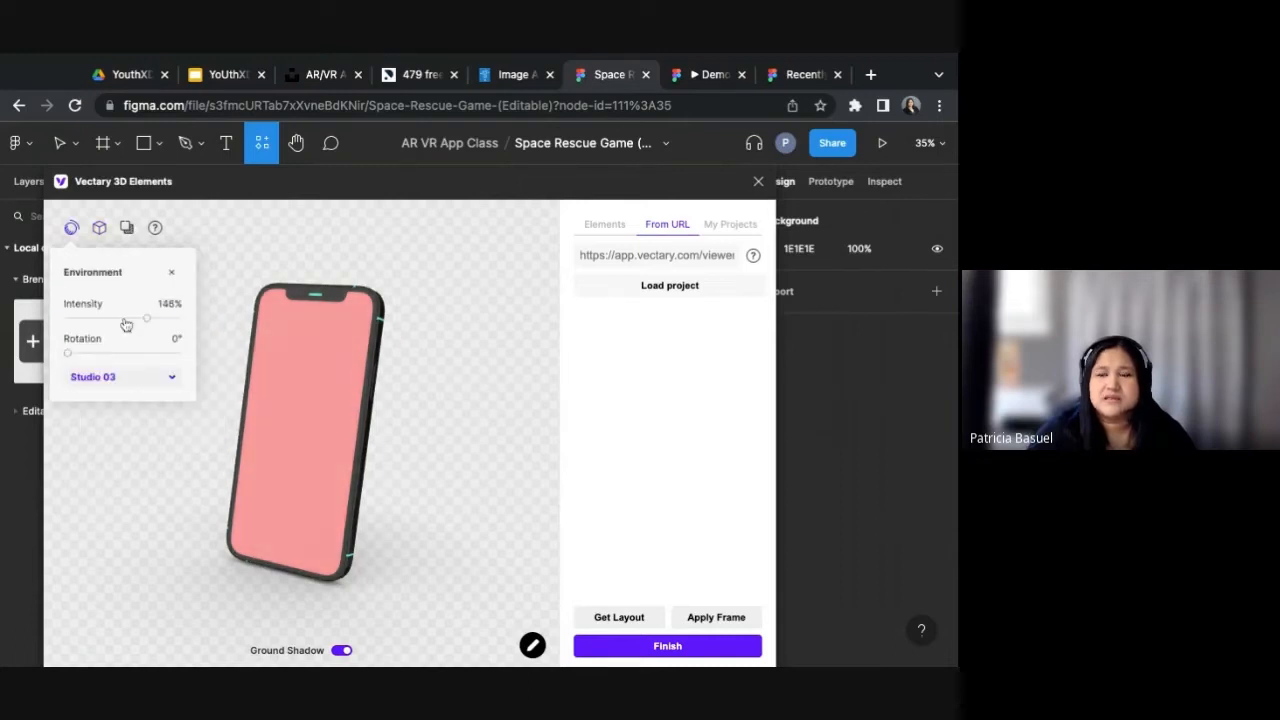
mouse_move(125, 324)
left_mouse_down()
mouse_move(87, 319)
mouse_move(148, 318)
mouse_move(117, 318)
left_mouse_up()
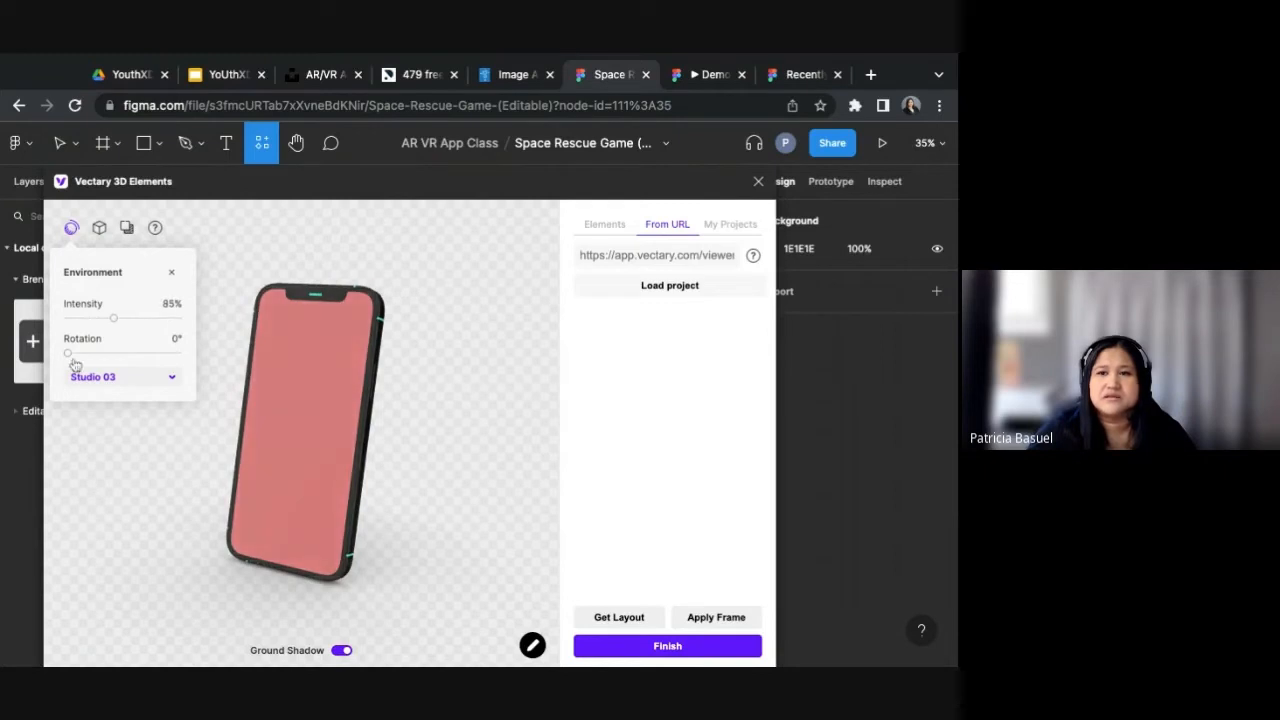
left_click_drag(73, 361, 73, 355)
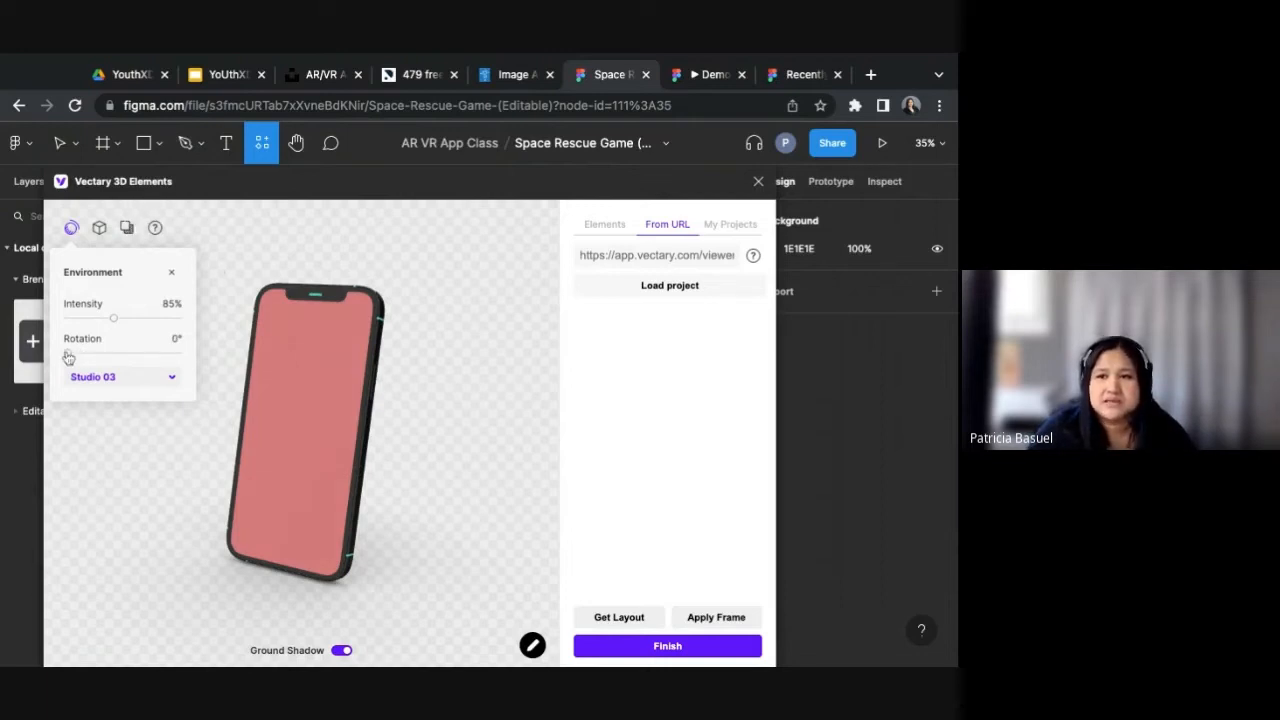
left_click_drag(68, 358, 68, 358)
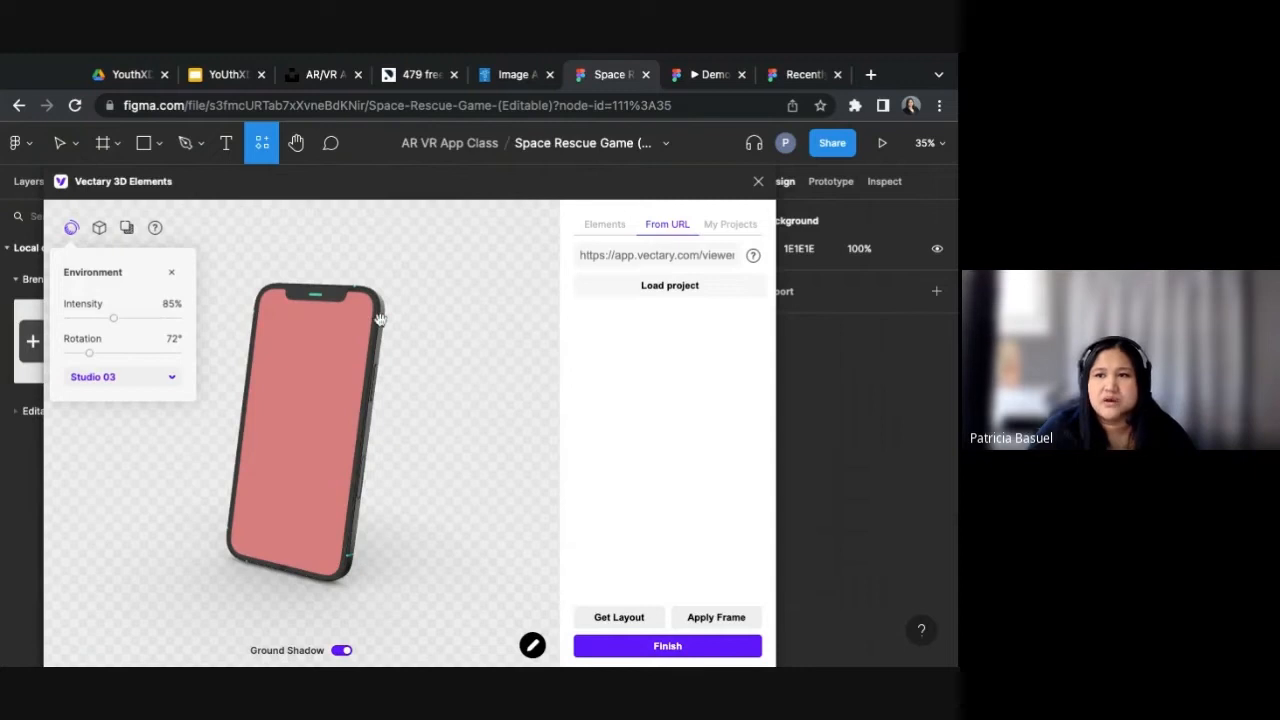
left_click_drag(89, 355, 67, 353)
Step: Rotate the phone to show its opposite side without a ground shadow, and insert the render onto the canvas
left_click_drag(325, 438, 380, 339)
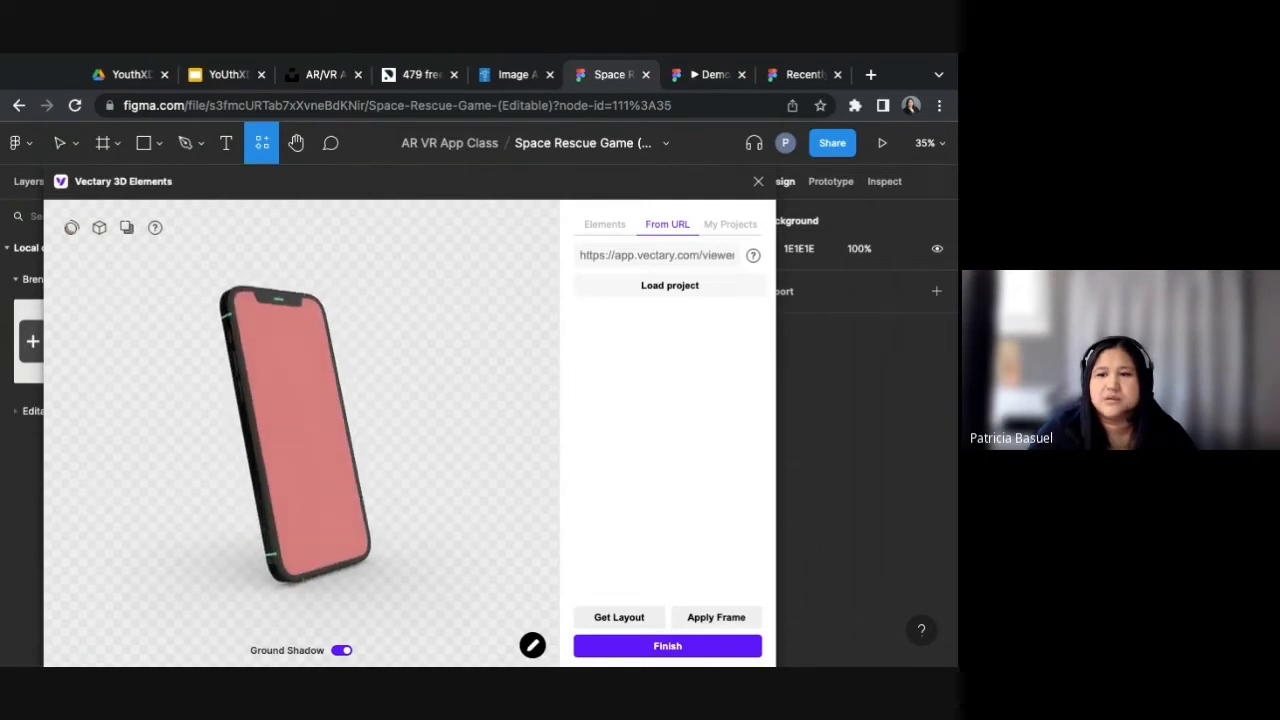
left_click(341, 651)
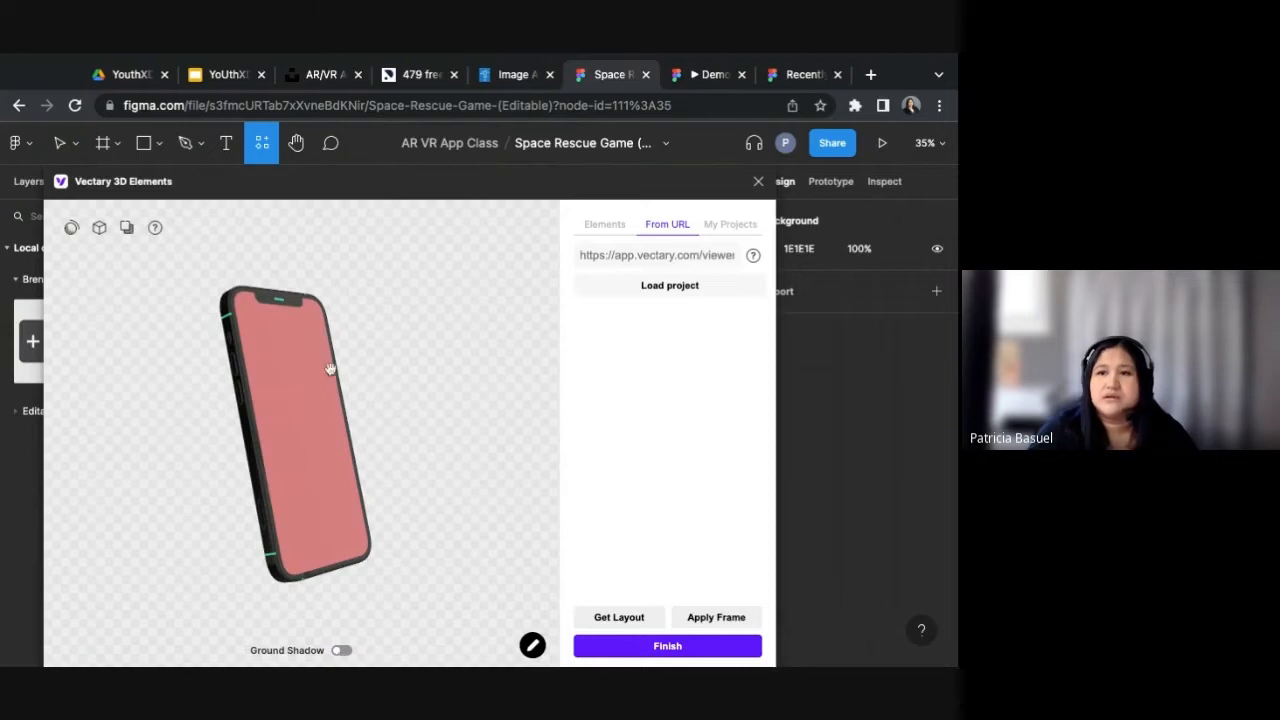
left_click(650, 647)
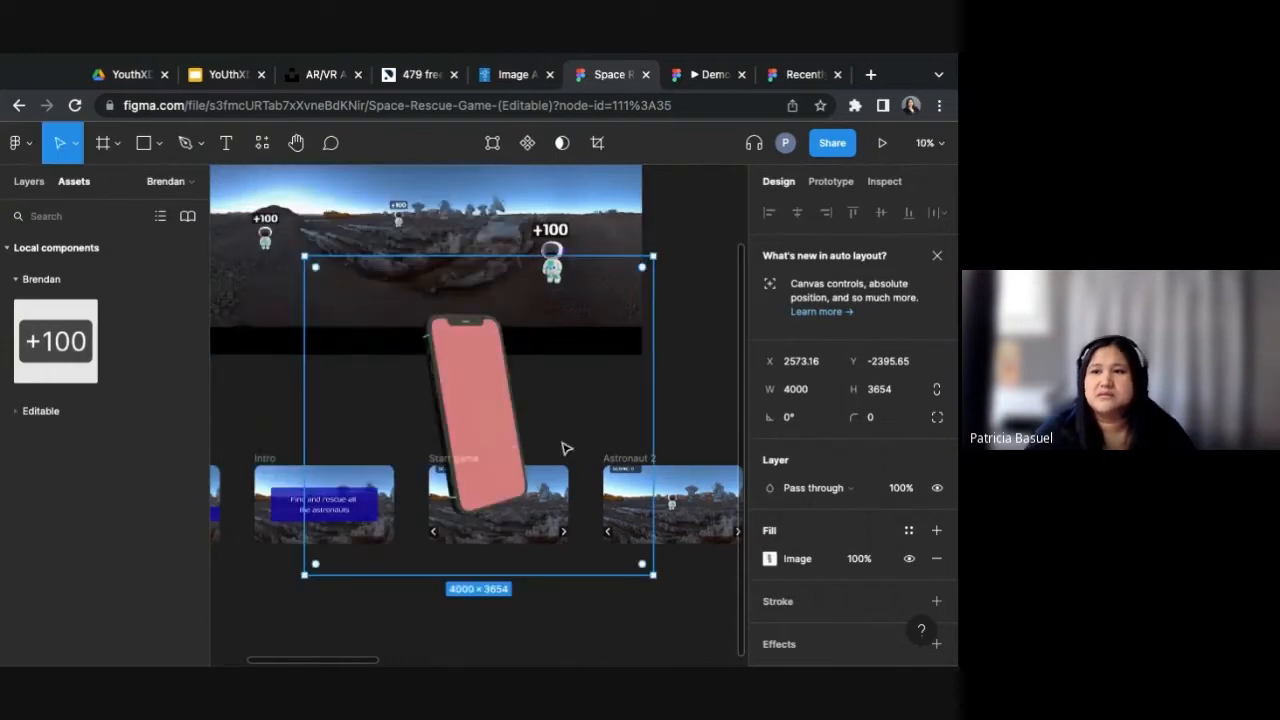
Step: Scale the inserted phone image down to about 1013 × 926 and move it to the scene's lower edge, above the Start game frame
left_click_drag(651, 576, 397, 340)
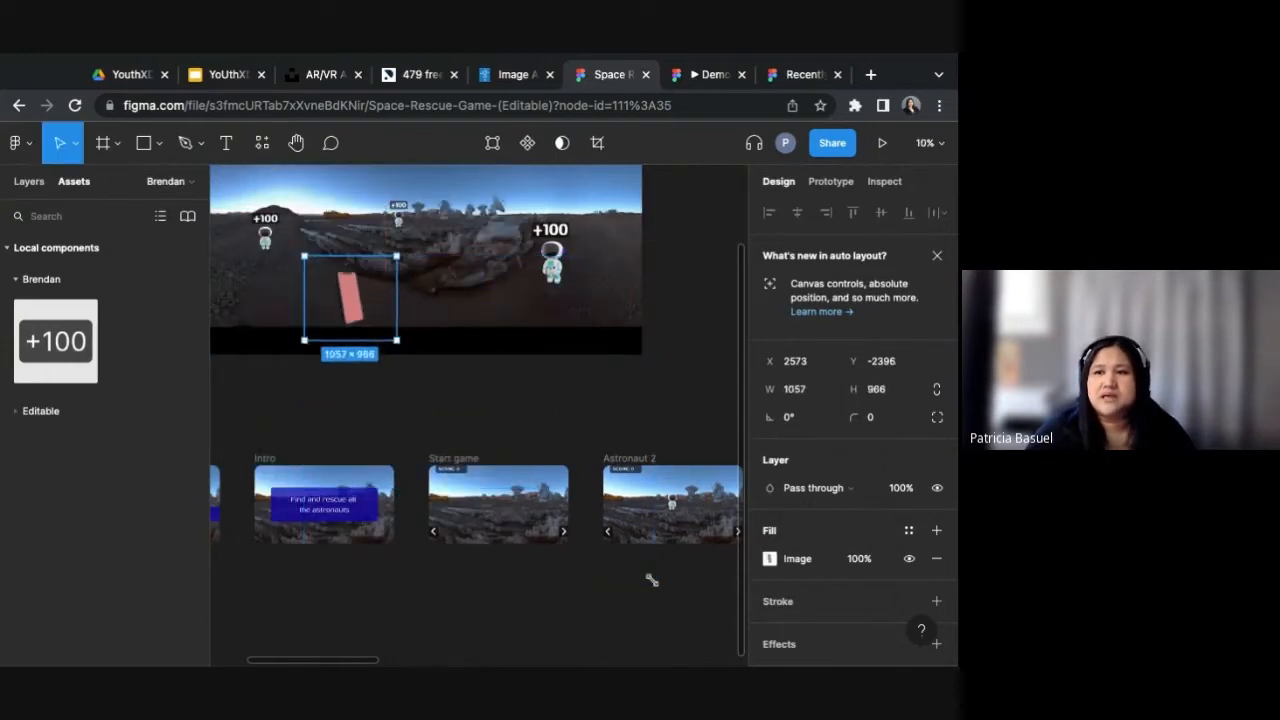
left_click(480, 401)
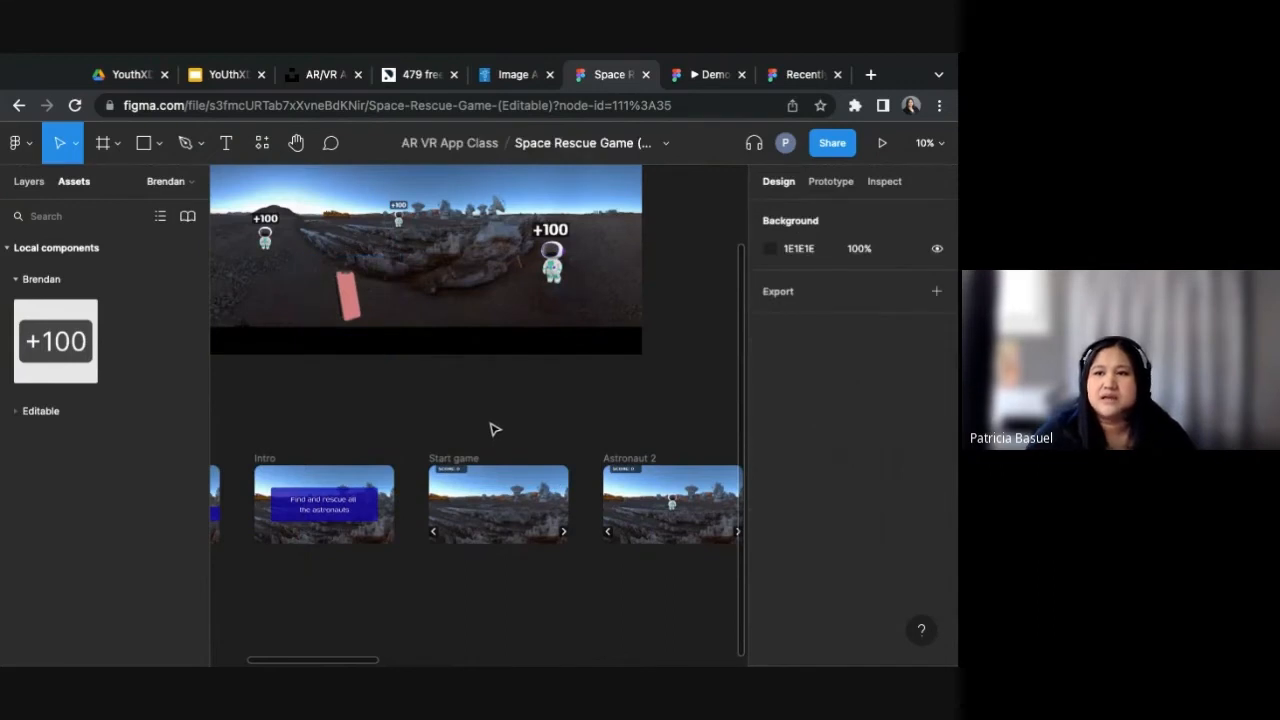
left_click(355, 305)
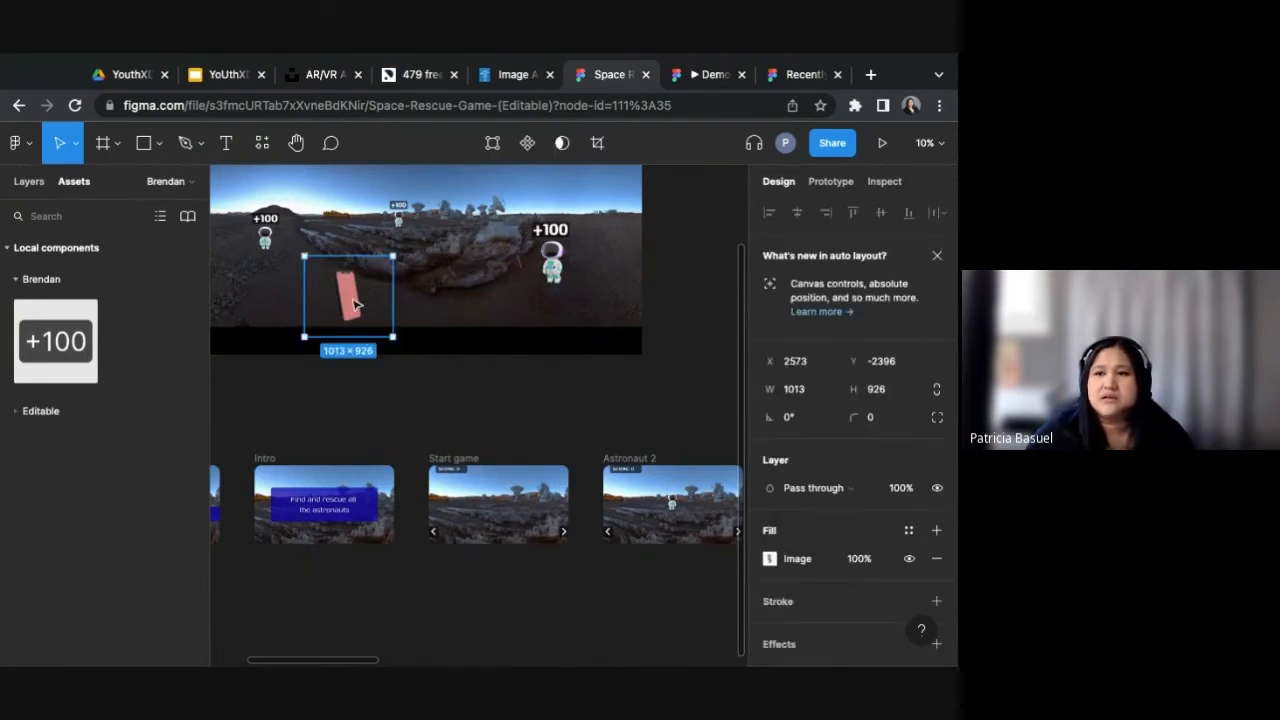
left_click_drag(355, 305, 525, 363)
Step: Reopen the selected phone image in Vectary 3D Elements, recolour its Layout material bright red and update the image on the canvas
left_click(258, 143)
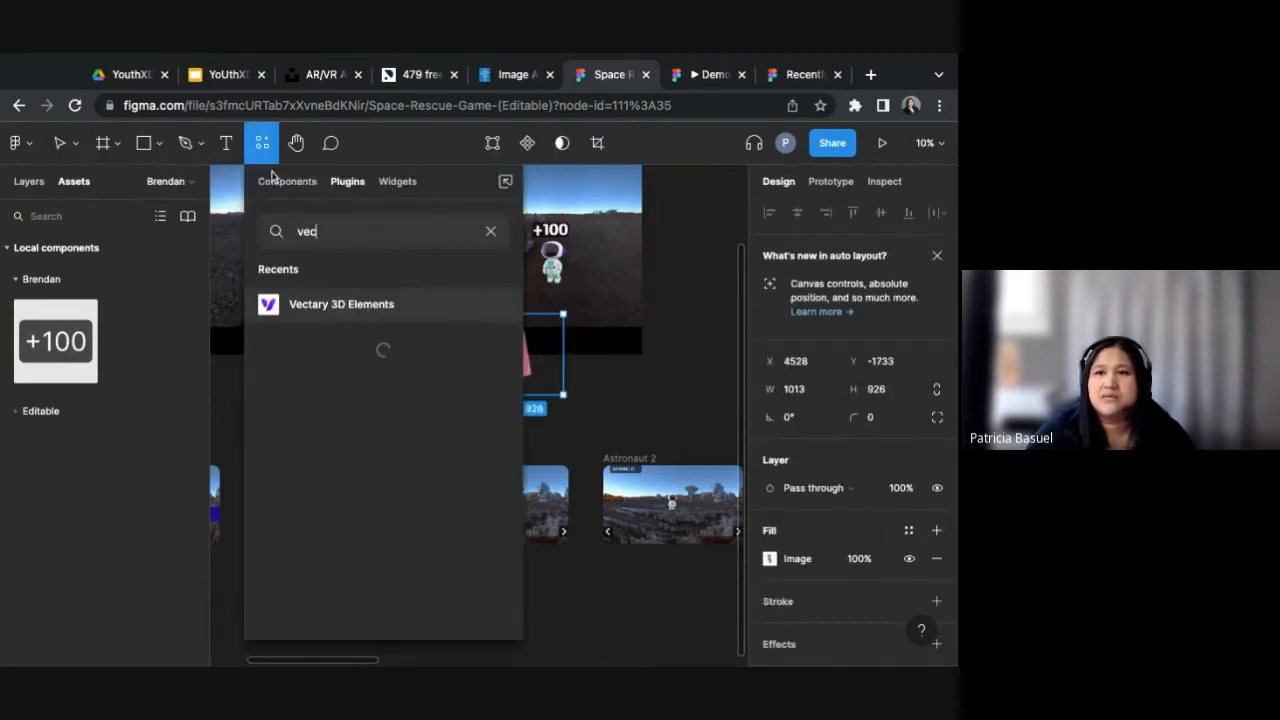
left_click(505, 316)
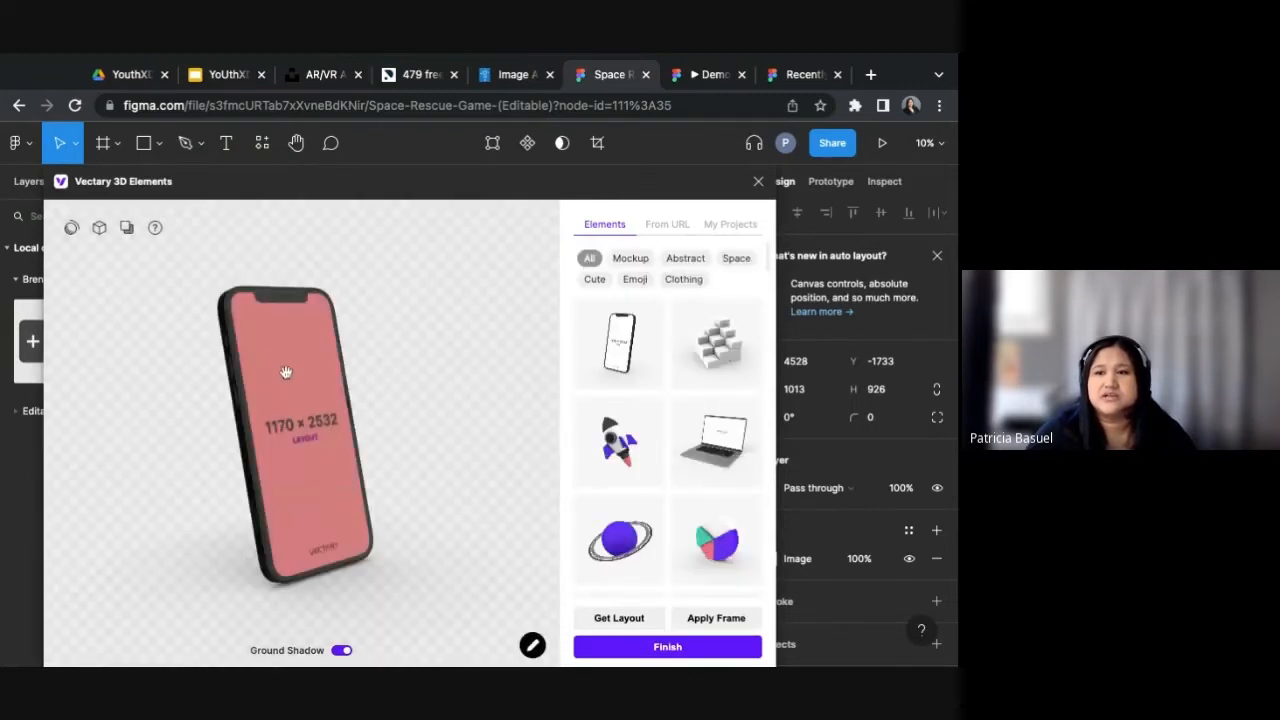
left_click(302, 374)
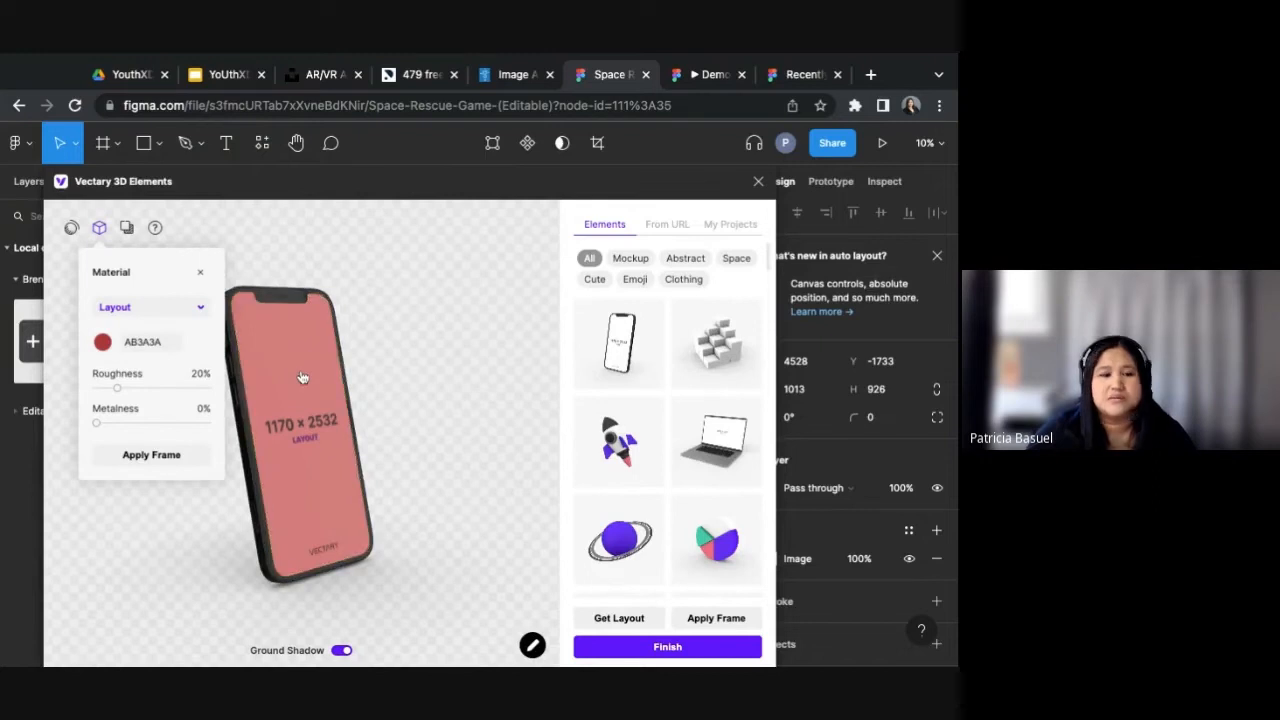
left_click(101, 343)
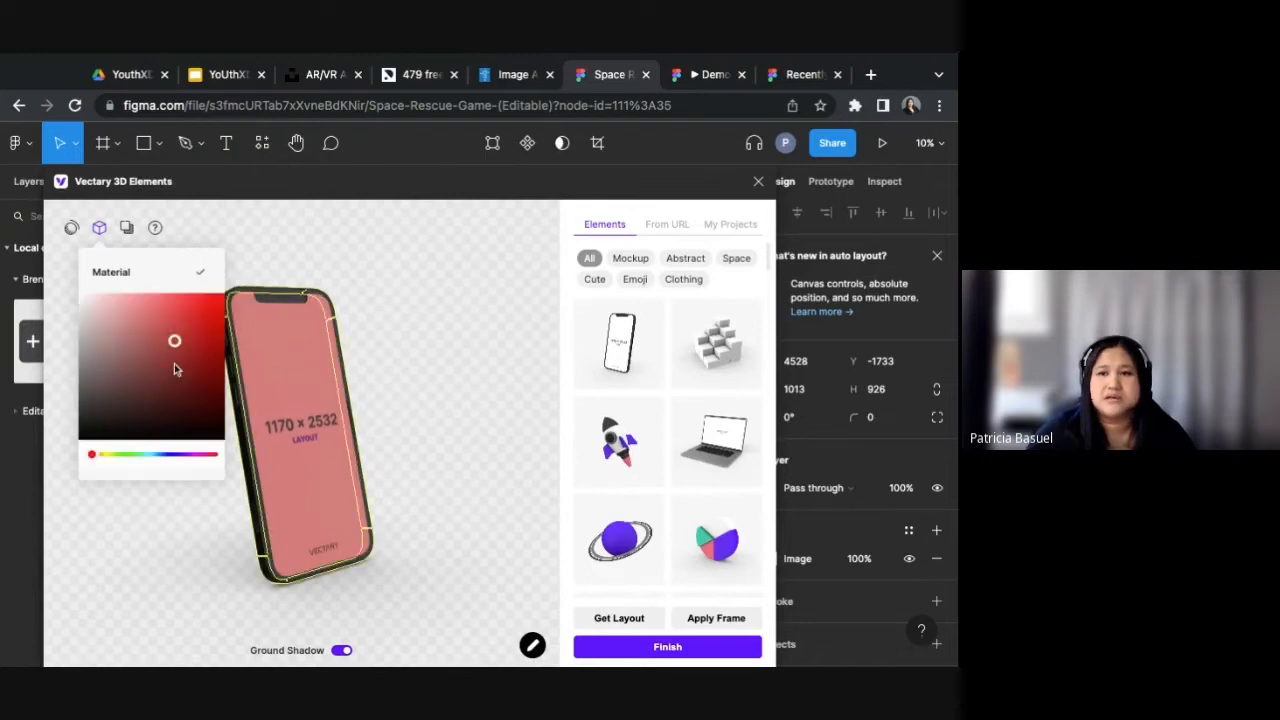
left_click_drag(174, 362, 226, 312)
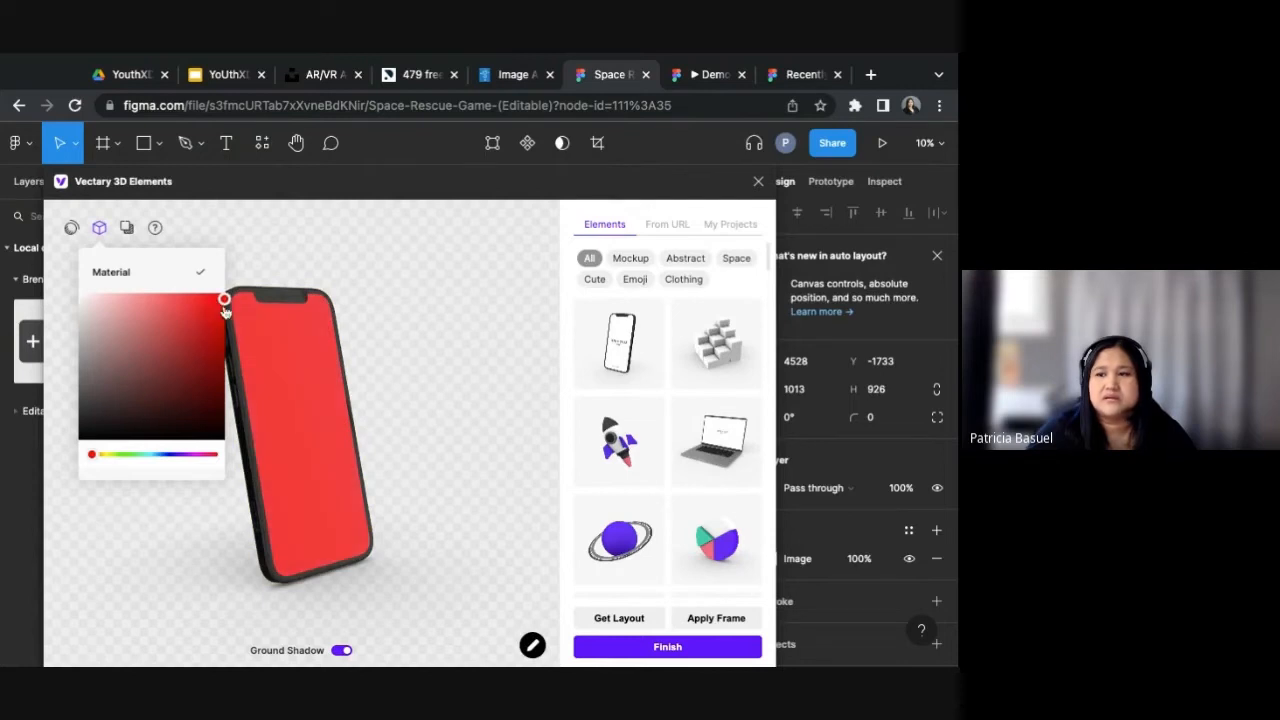
left_click(611, 647)
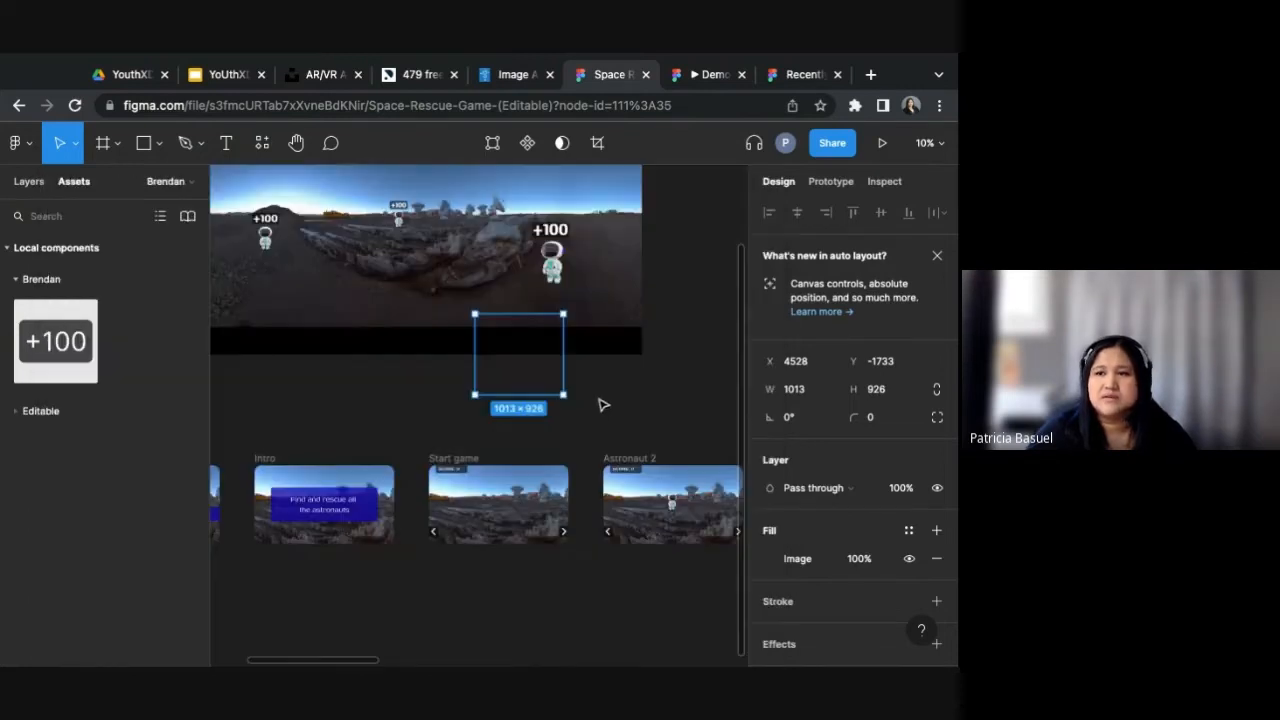
scroll(549, 385, "up", 3)
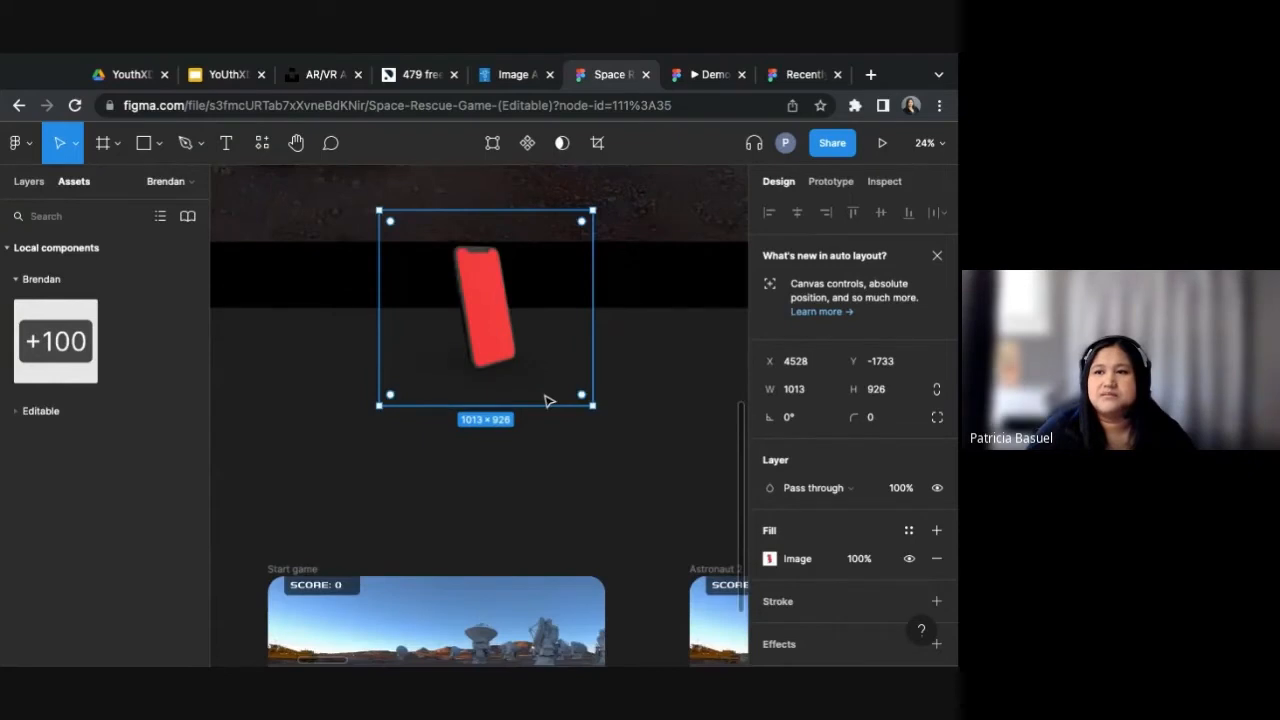
Step: Duplicate the red phone image and move the copy up and to the left, across the scene's lower edge
scroll(598, 424, "up", 3)
scroll(577, 449, "down", 1)
scroll(551, 429, "up", 2)
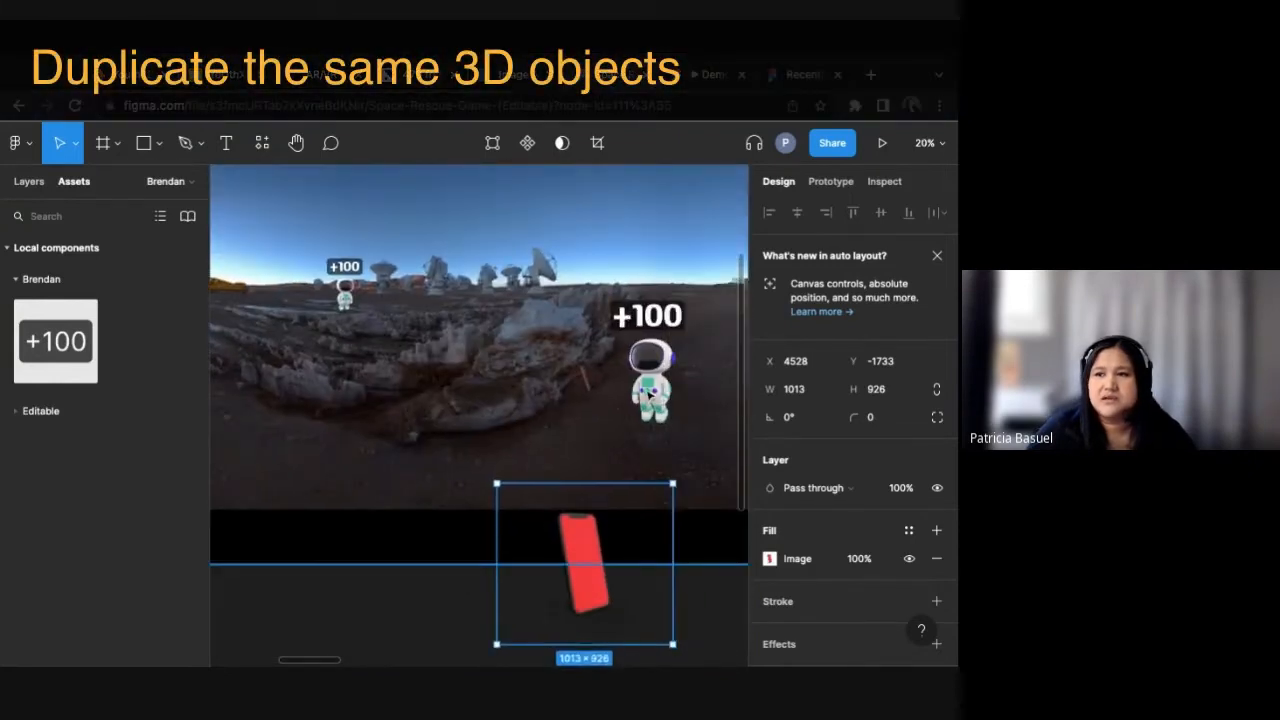
left_click(650, 394)
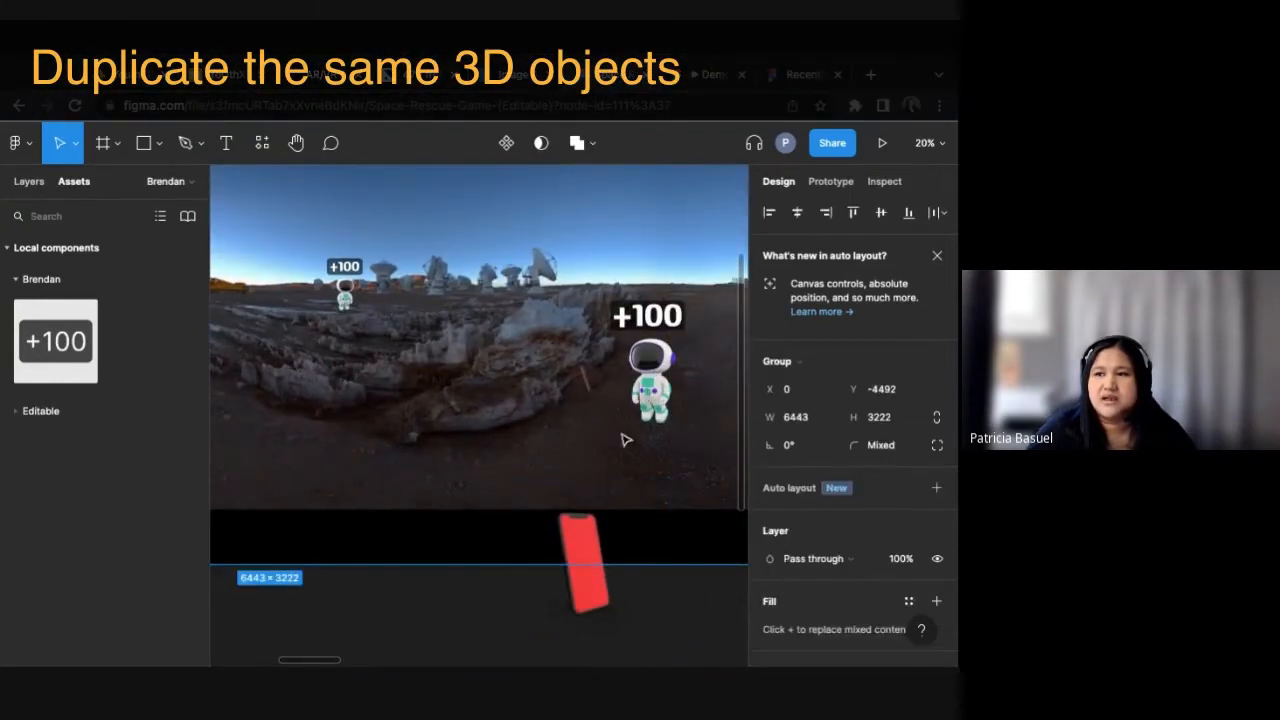
left_click(589, 602)
right_click(584, 599)
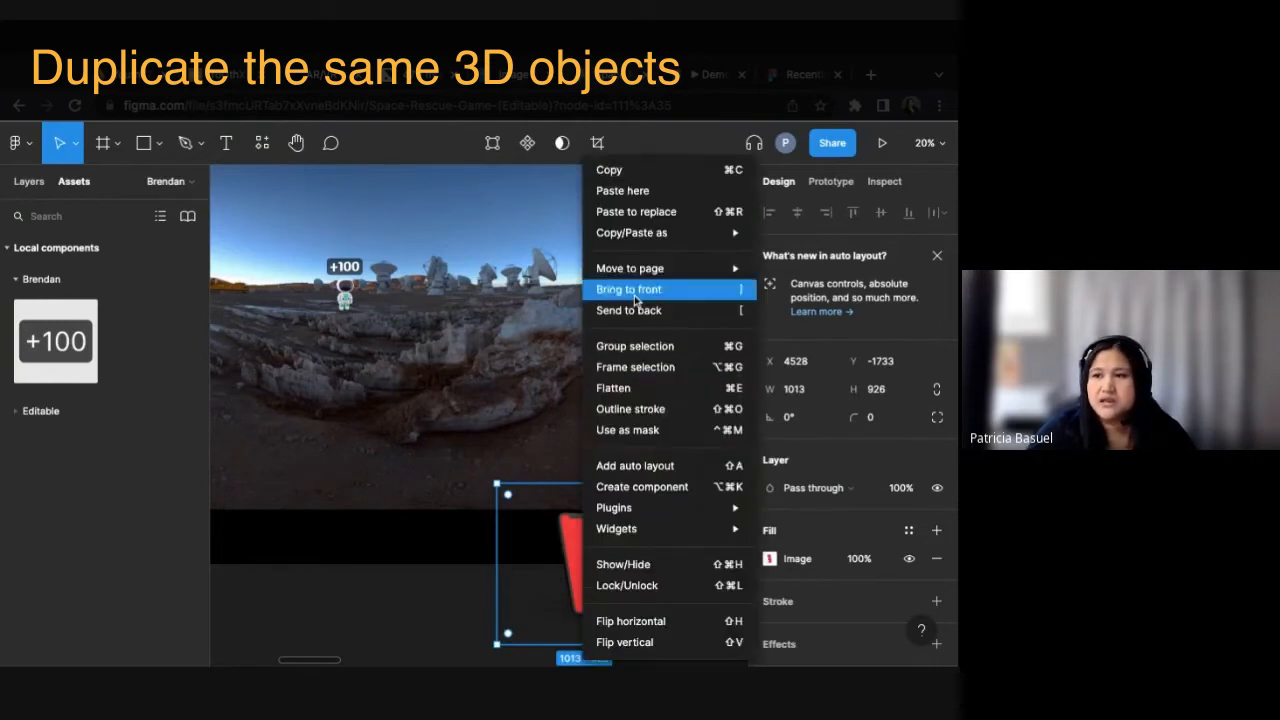
left_click(550, 500)
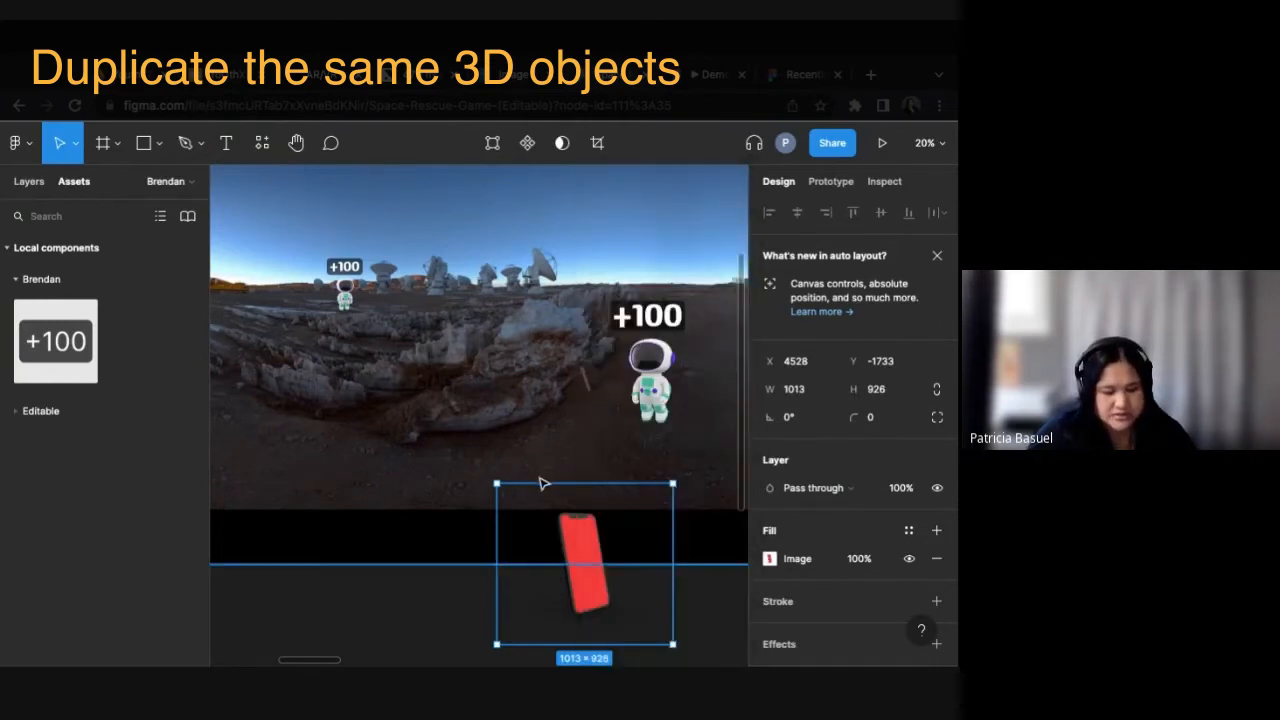
key("ctrl+d")
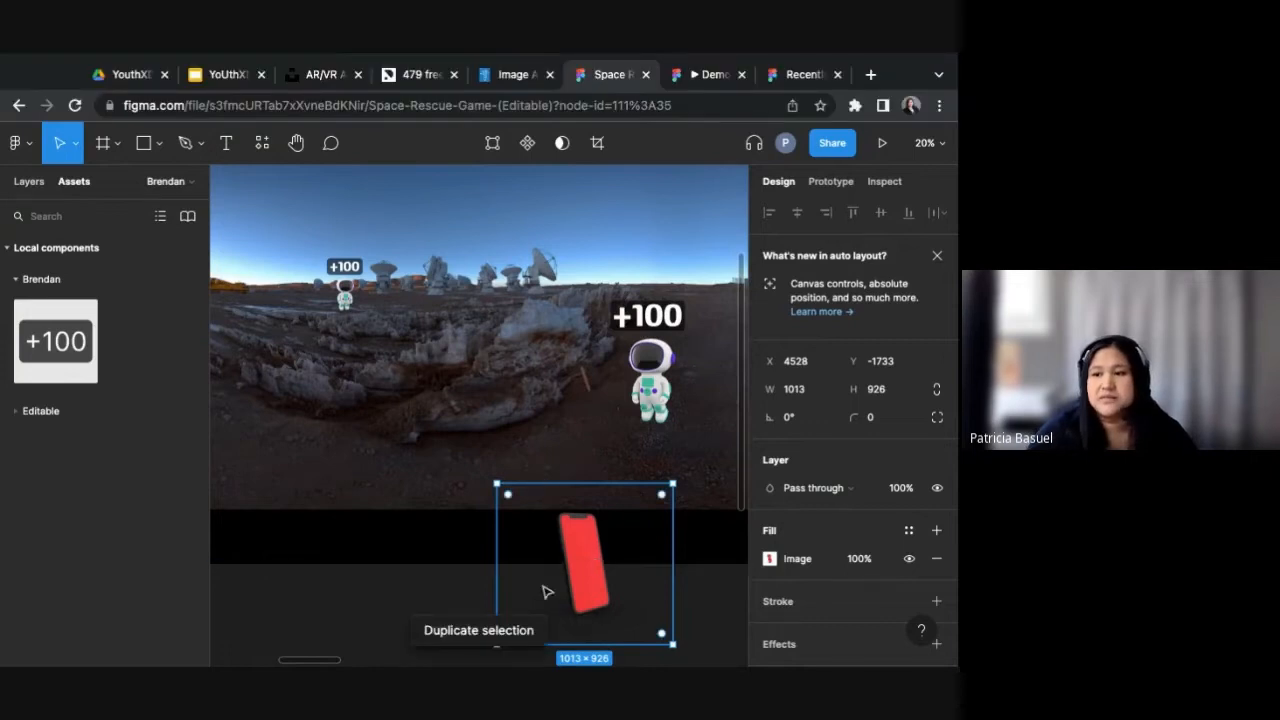
left_click_drag(606, 591, 422, 543)
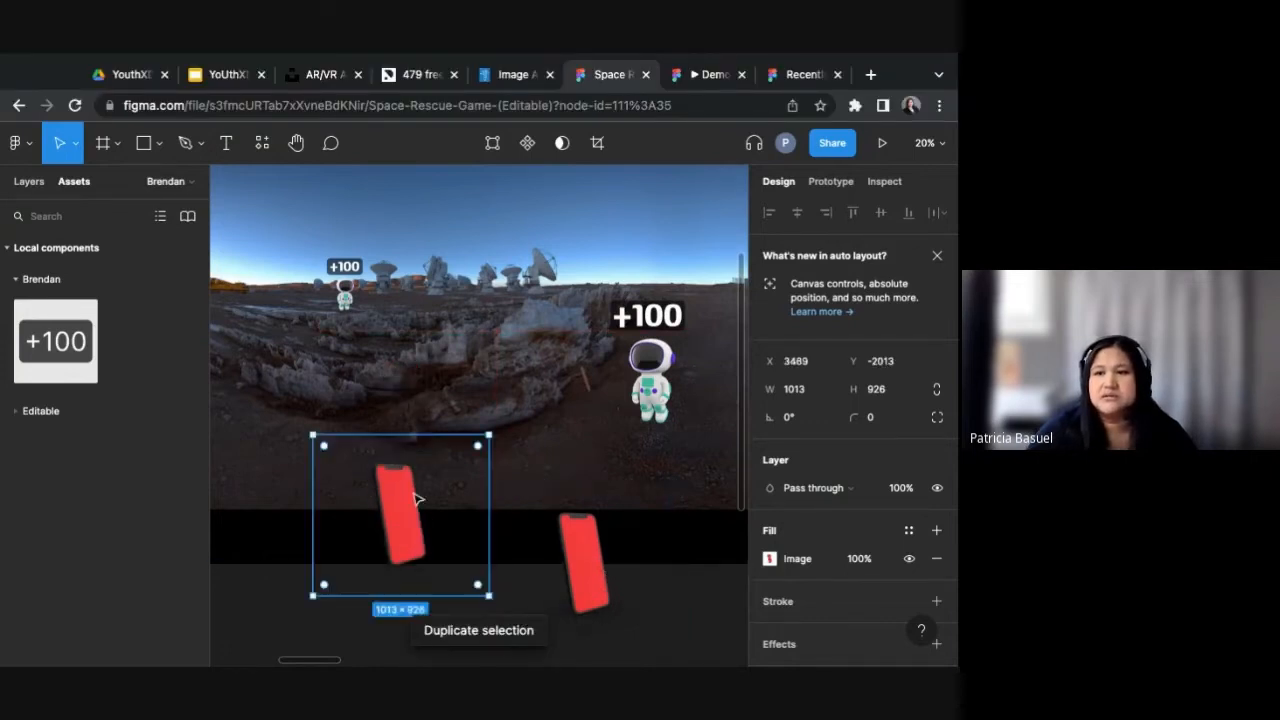
Step: Make another duplicate of the red phone and place it in the scene below the rocks, at about X 2640, Y -2567
left_click(38, 150)
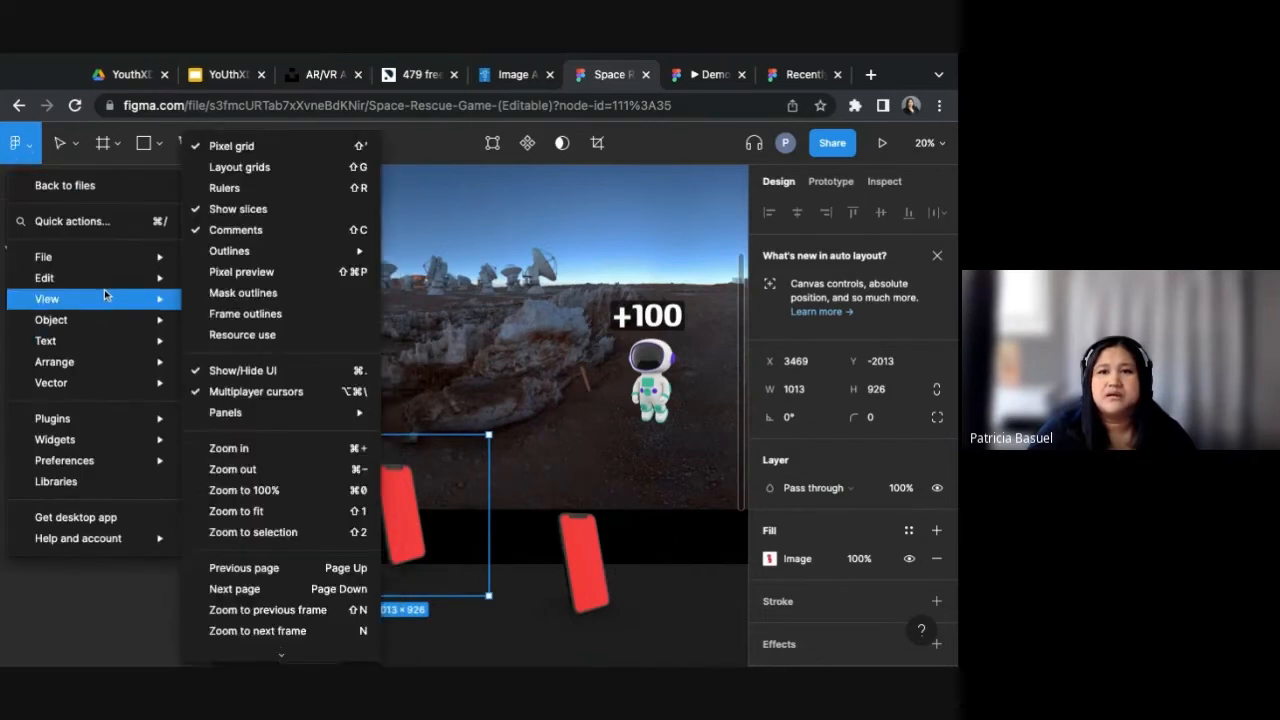
mouse_move(107, 287)
left_click(290, 265)
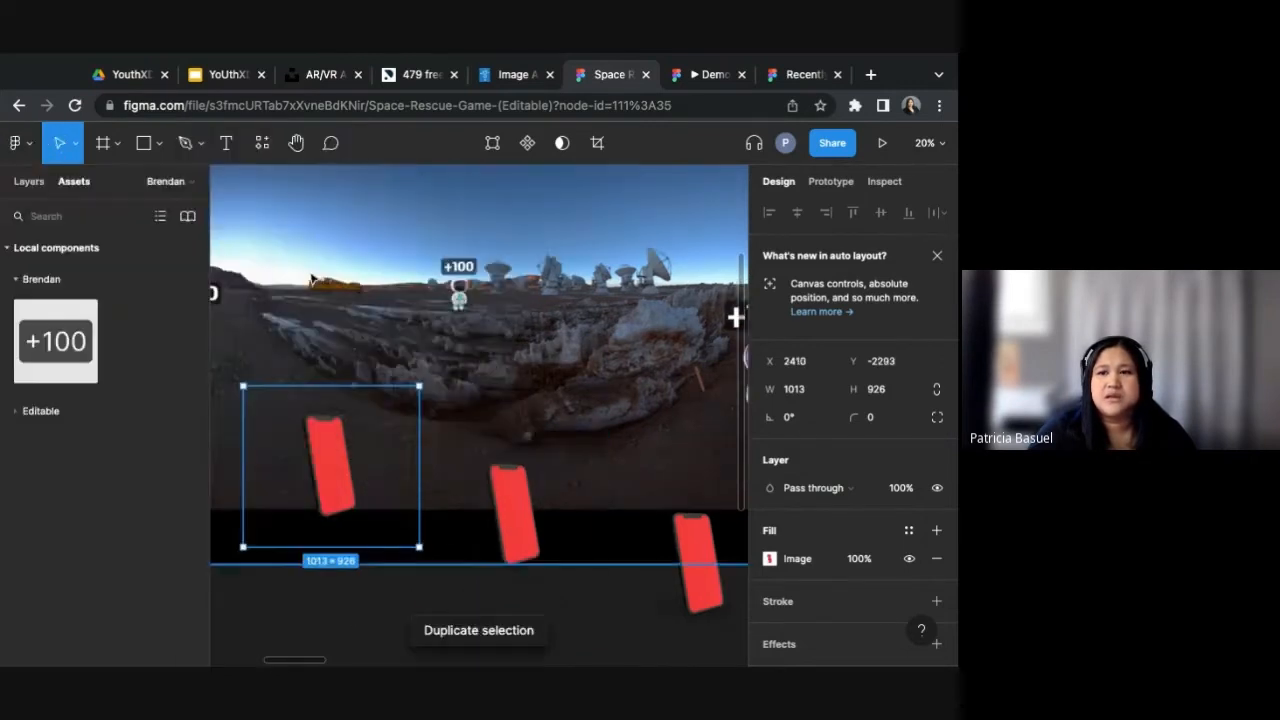
left_click_drag(337, 508, 505, 389)
left_click_drag(337, 508, 483, 523)
scroll(458, 527, "down", 2)
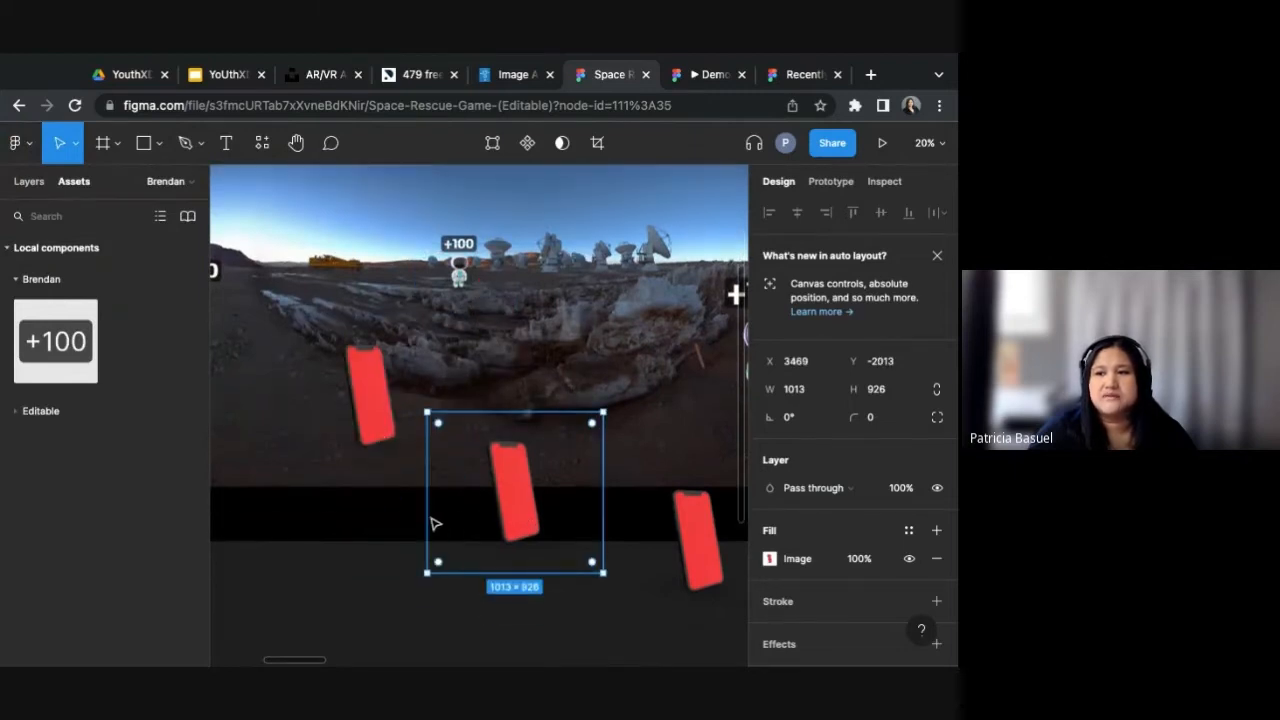
scroll(344, 561, "left", 1)
left_click(368, 406)
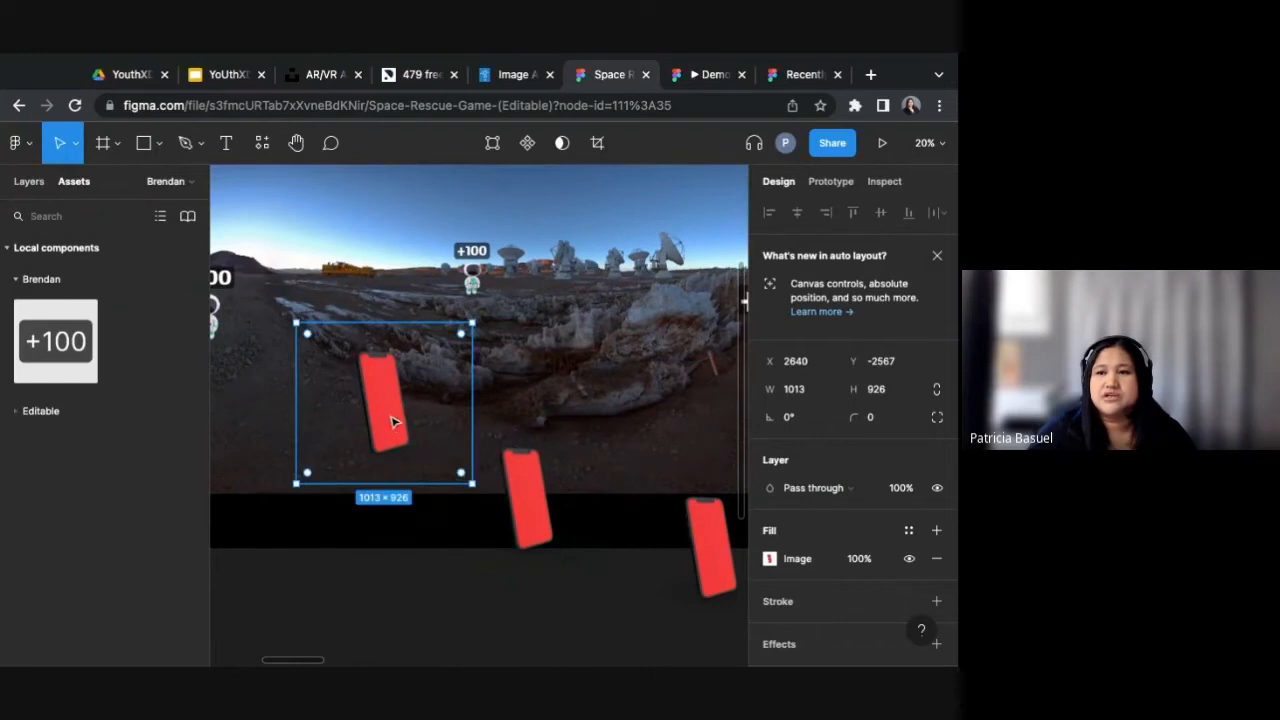
Step: Inspect the astronauts and their +100 labels up close across the scene to compare their sizes and perspective
left_click(510, 598)
left_click_drag(533, 535, 437, 558)
scroll(322, 337, "left", 3)
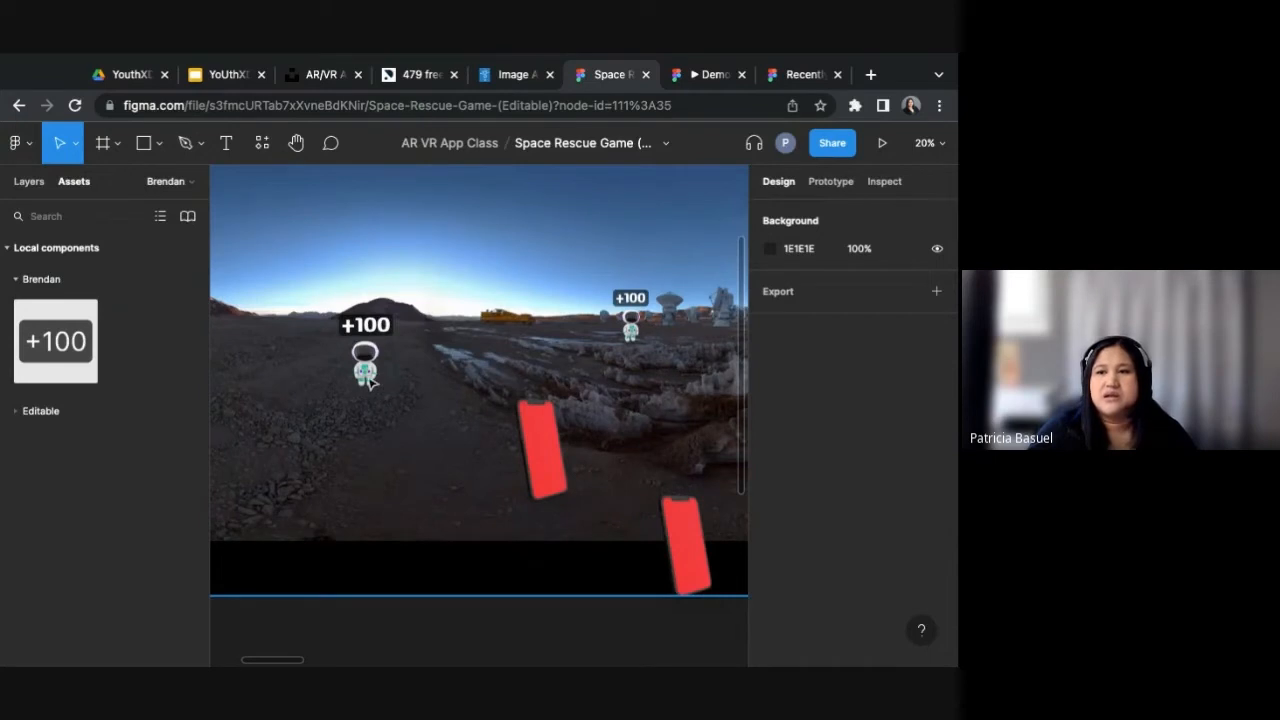
scroll(608, 491, "right", 5)
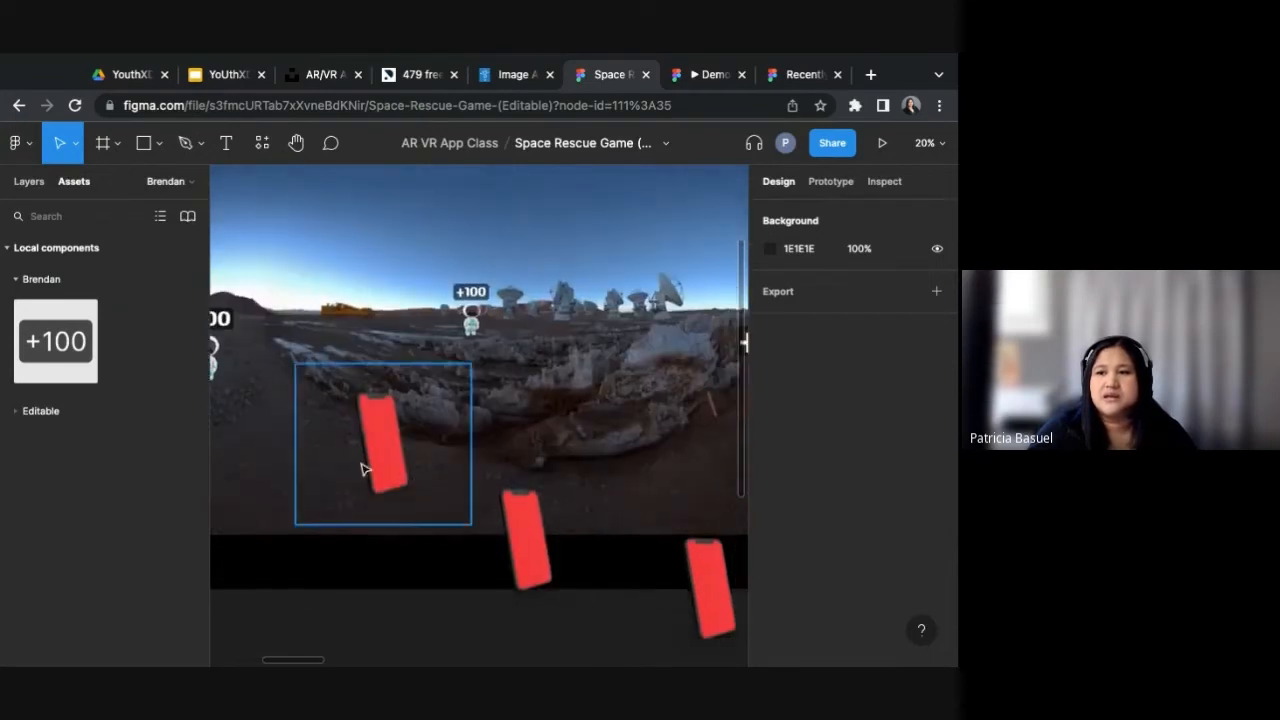
left_click(365, 470)
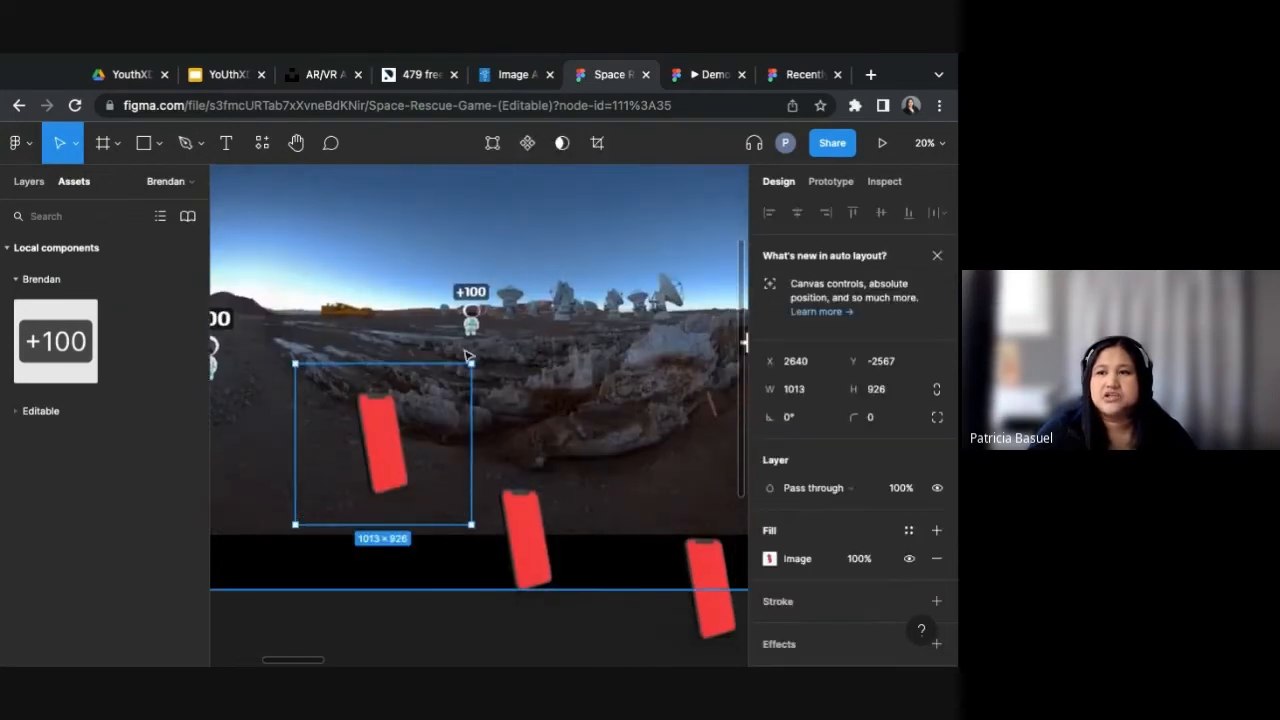
scroll(467, 355, "up", 10)
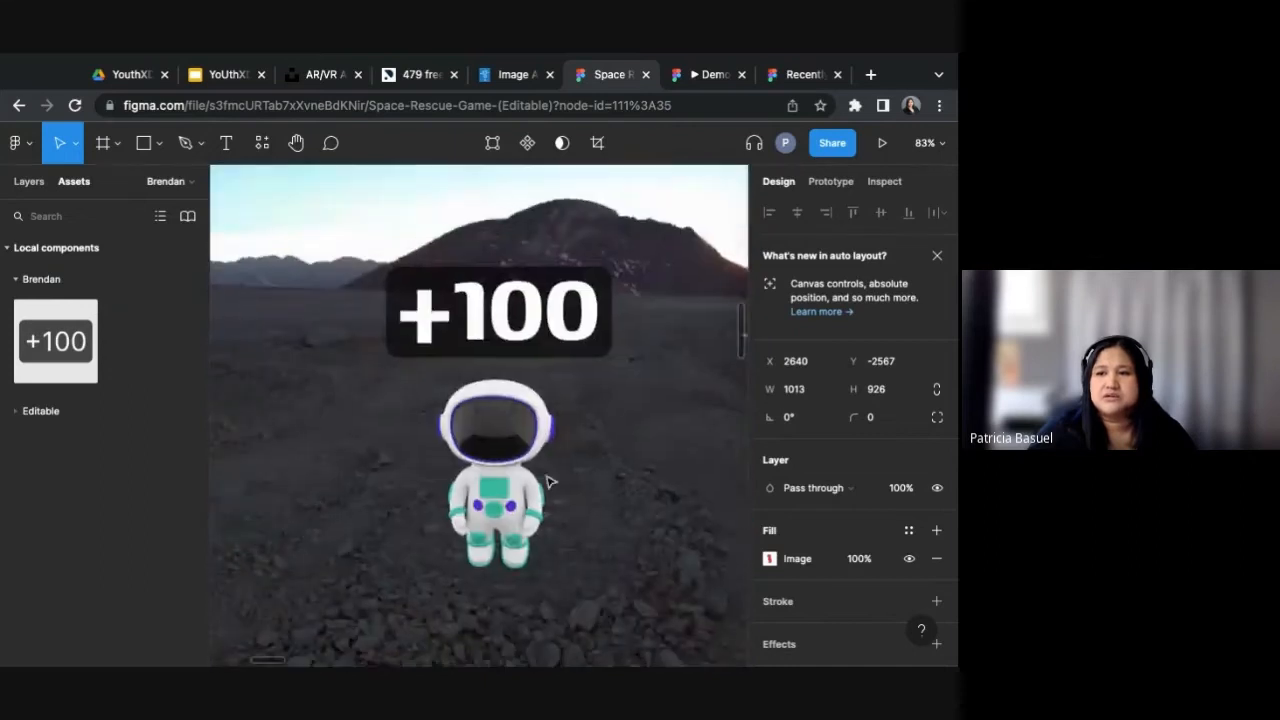
left_click_drag(651, 445, 240, 440)
left_click_drag(594, 440, 230, 430)
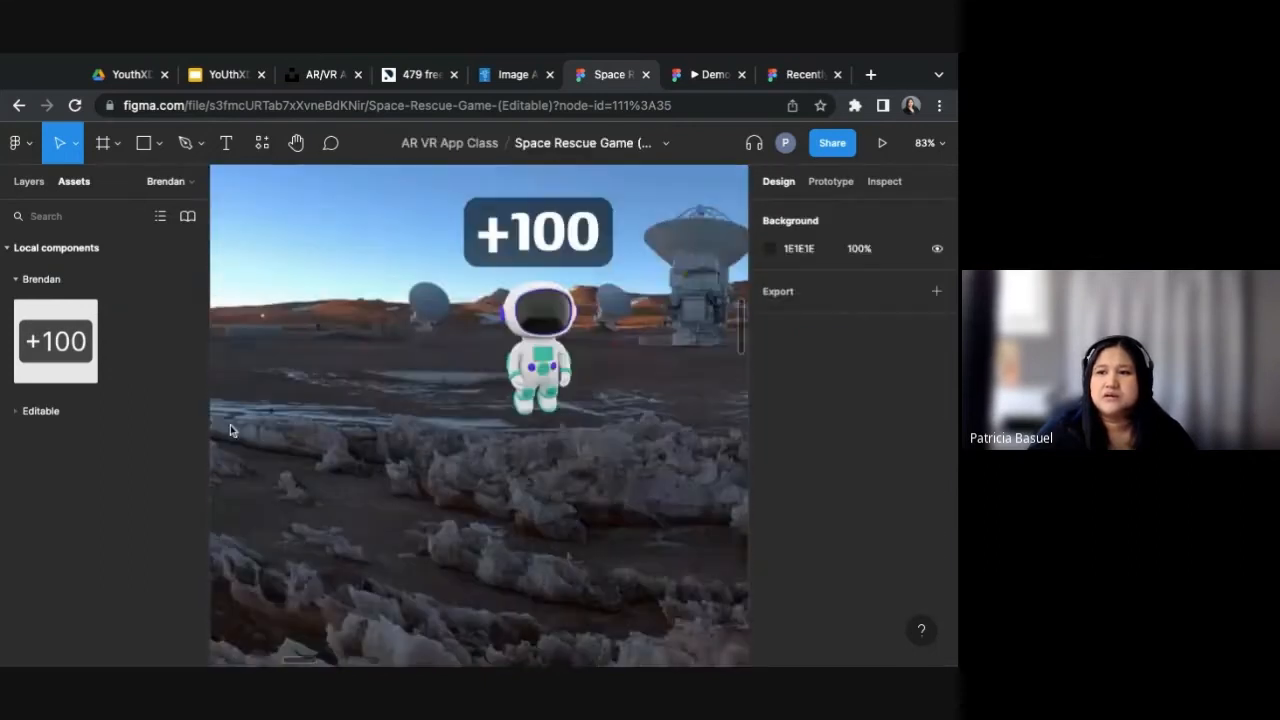
left_click_drag(553, 389, 517, 396)
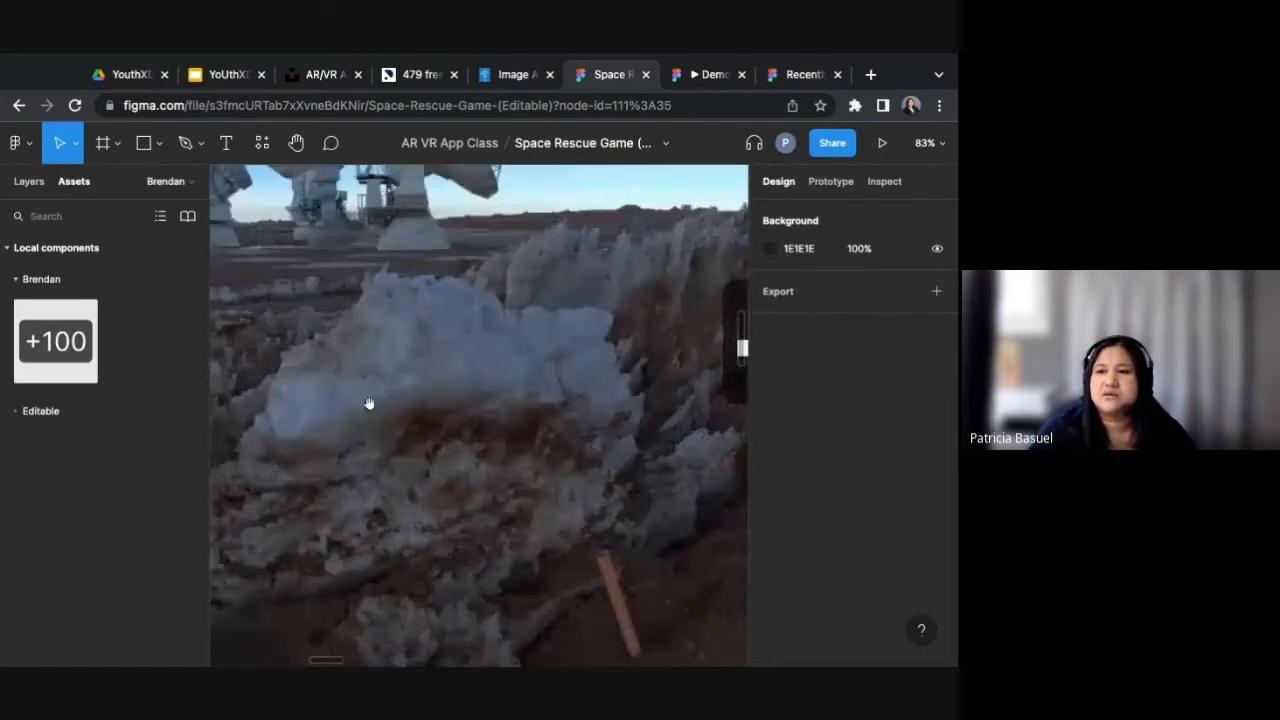
Step: Delete all three red phone images from the scene and the canvas below it
scroll(354, 540, "down", 5)
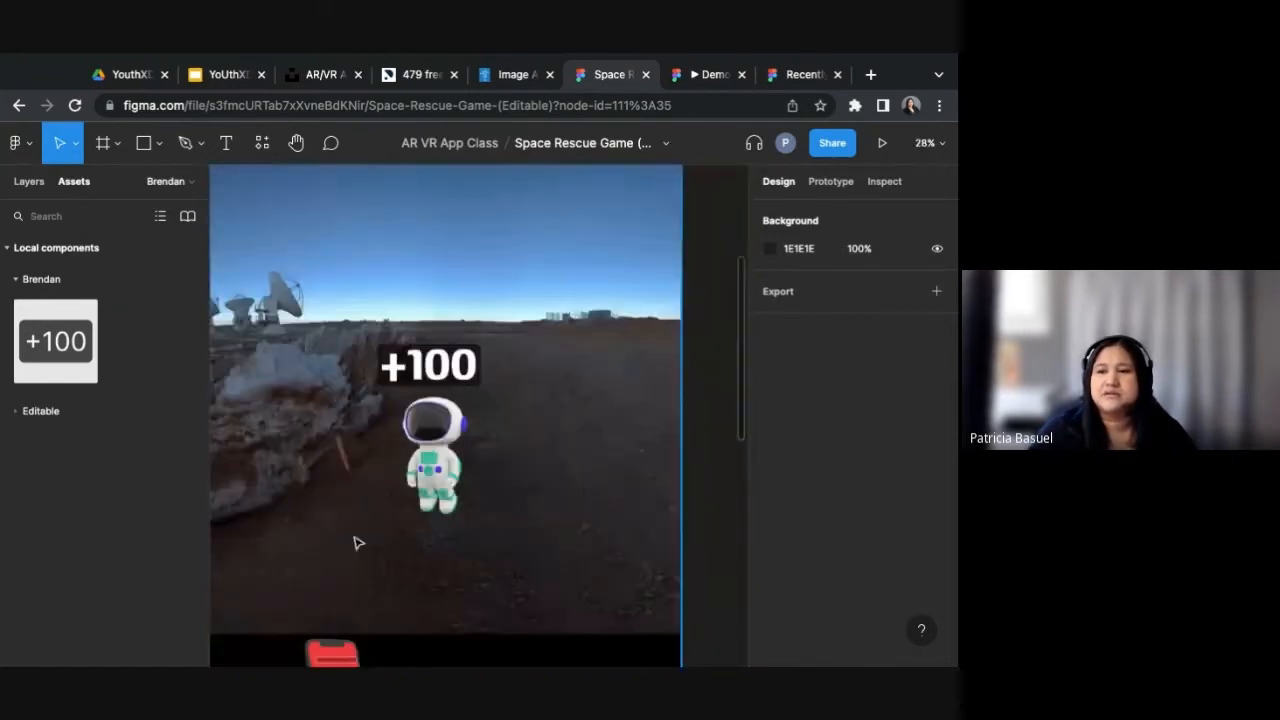
scroll(344, 540, "down", 3)
left_click_drag(603, 426, 506, 491)
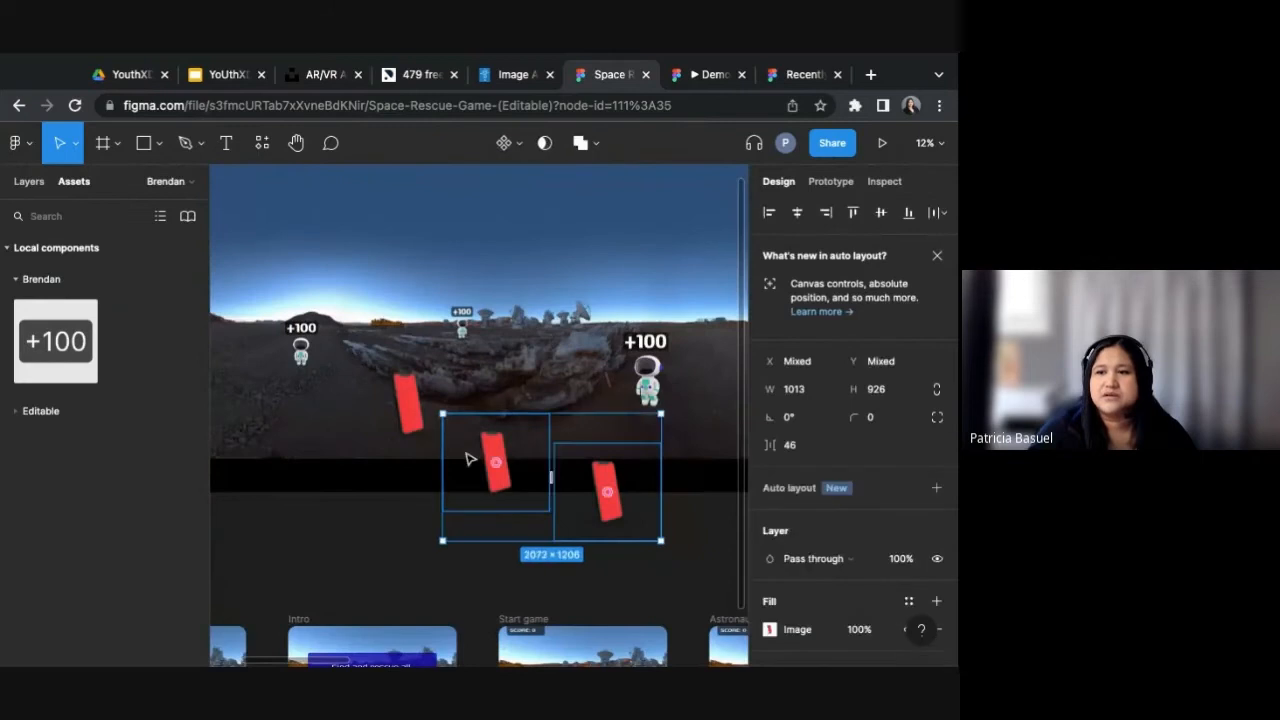
key("Delete")
left_click_drag(441, 438, 480, 617)
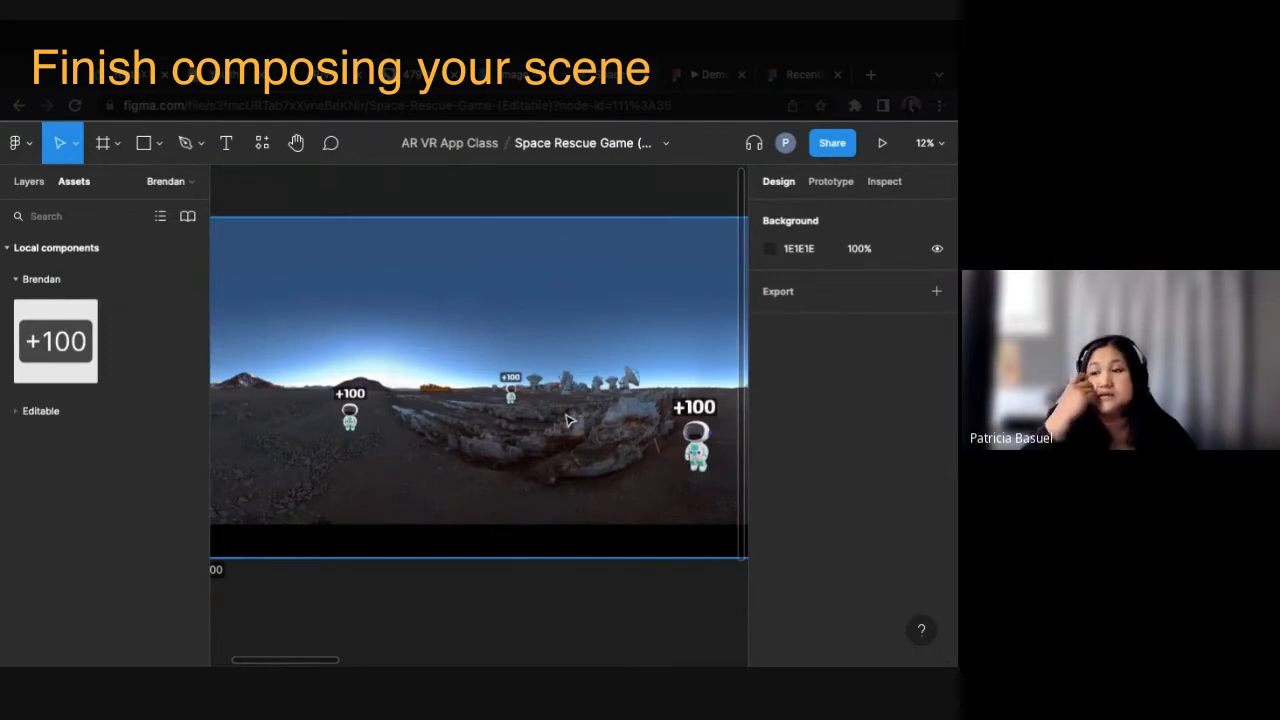
Step: Select the whole composed space scene group and review the grouping commands available for it
scroll(572, 395, "down", 1)
scroll(541, 436, "down", 1)
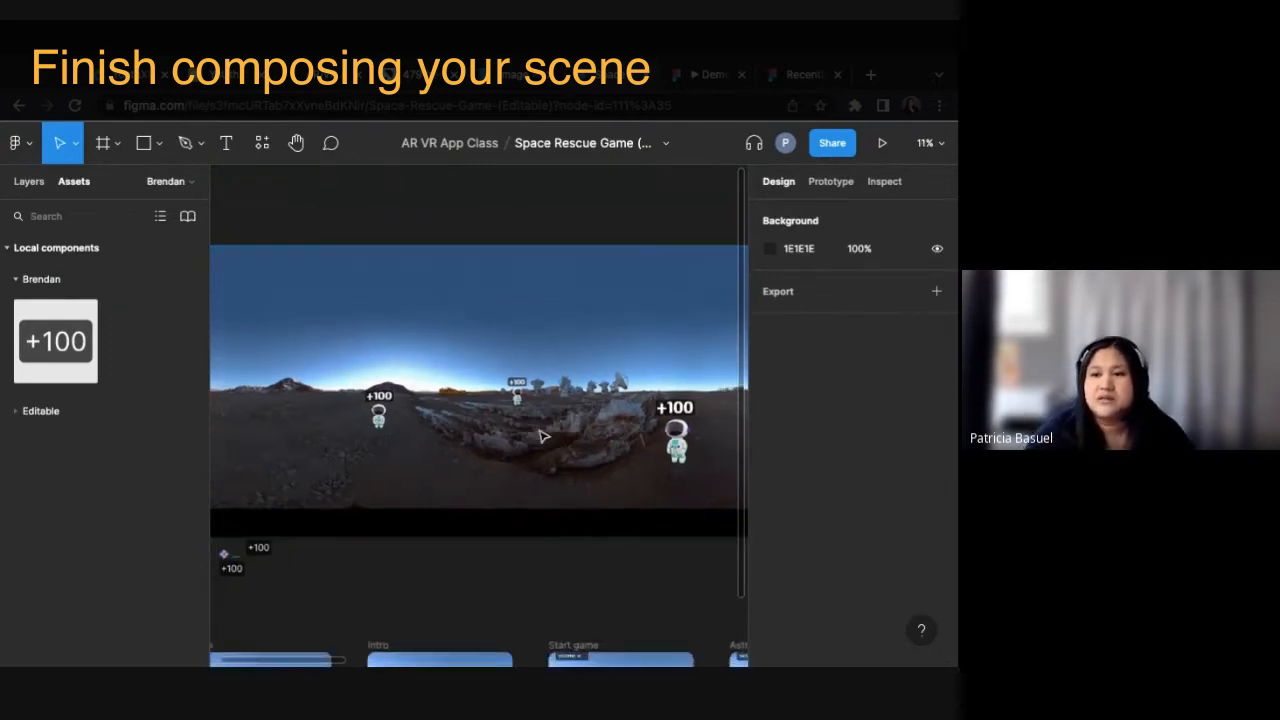
scroll(541, 436, "down", 1)
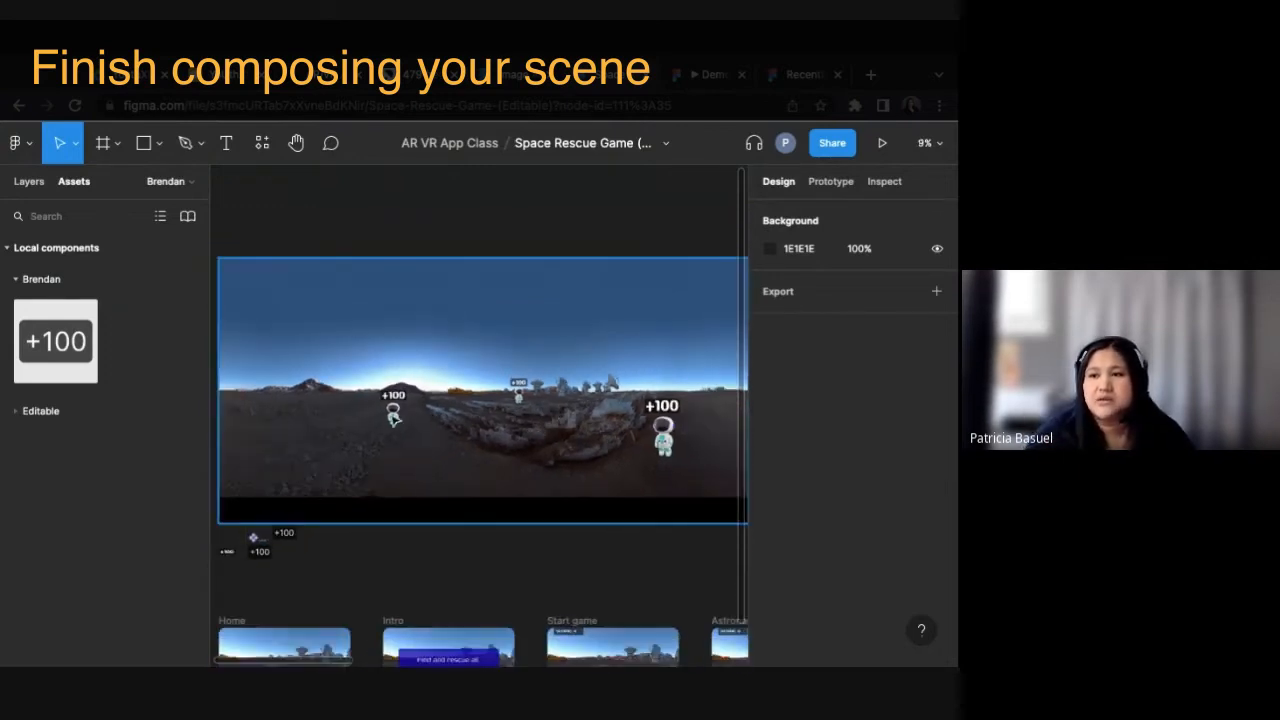
left_click_drag(686, 577, 376, 344)
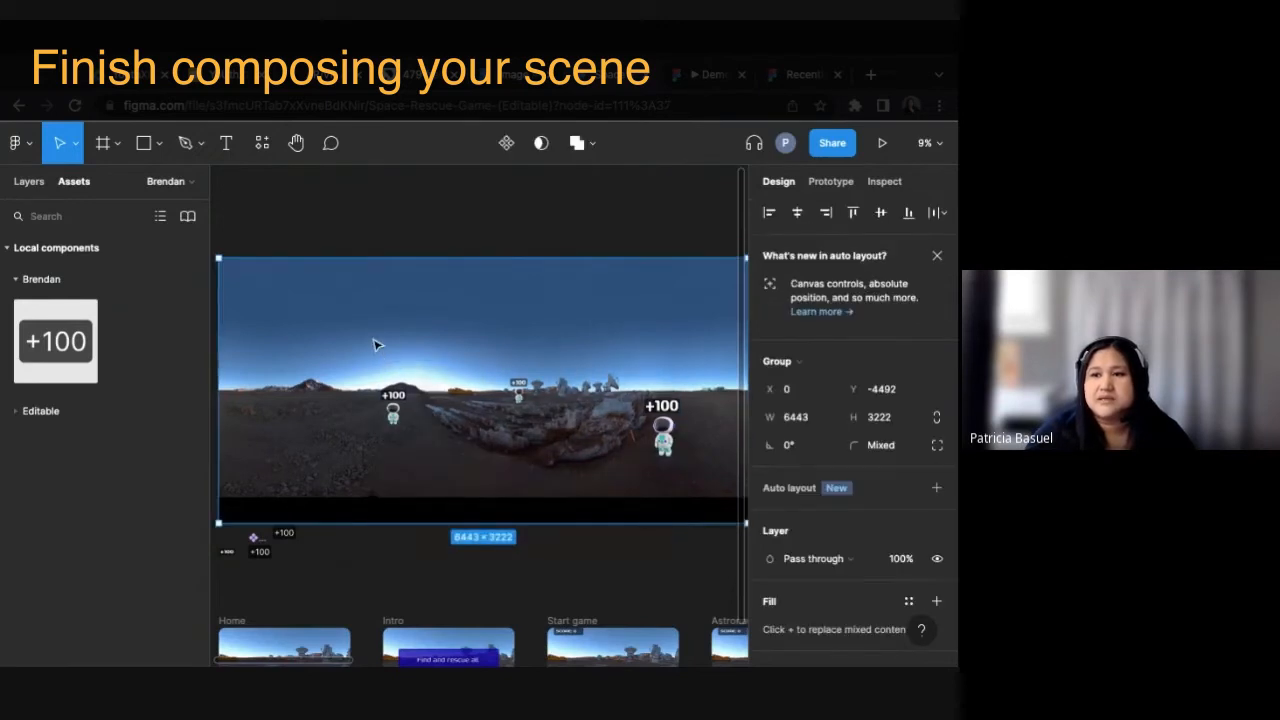
right_click(455, 371)
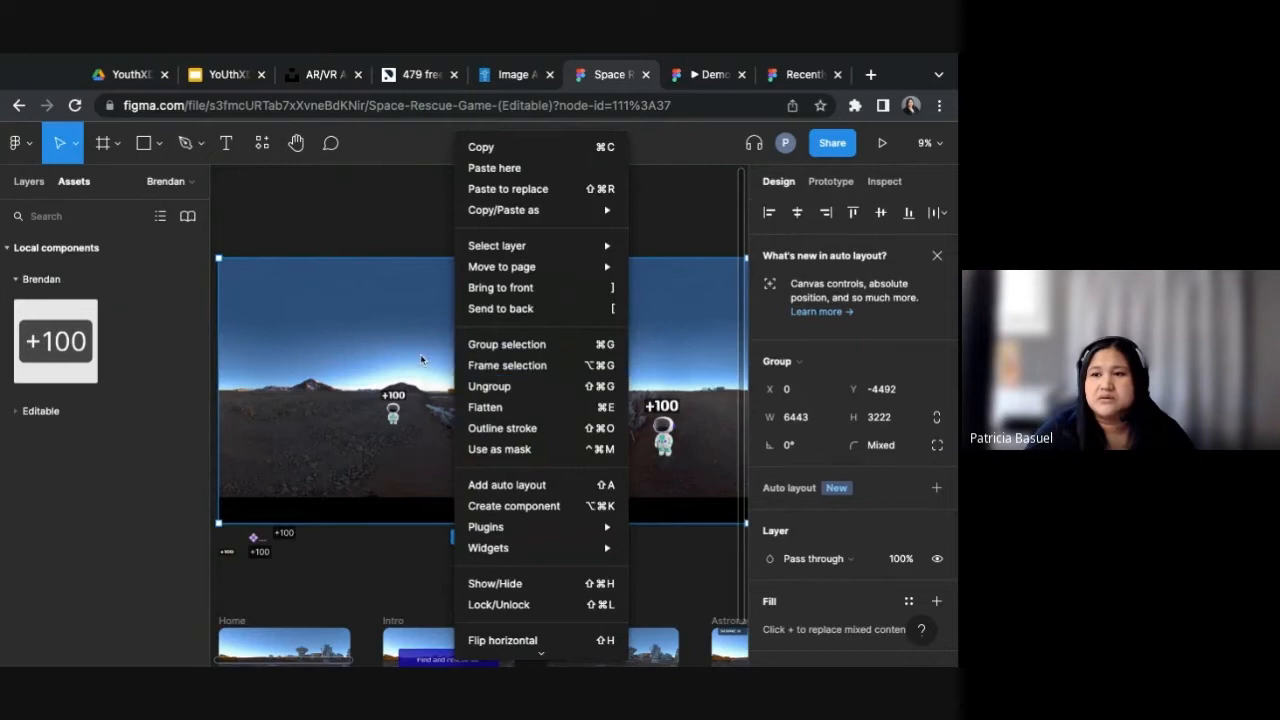
left_click(481, 395)
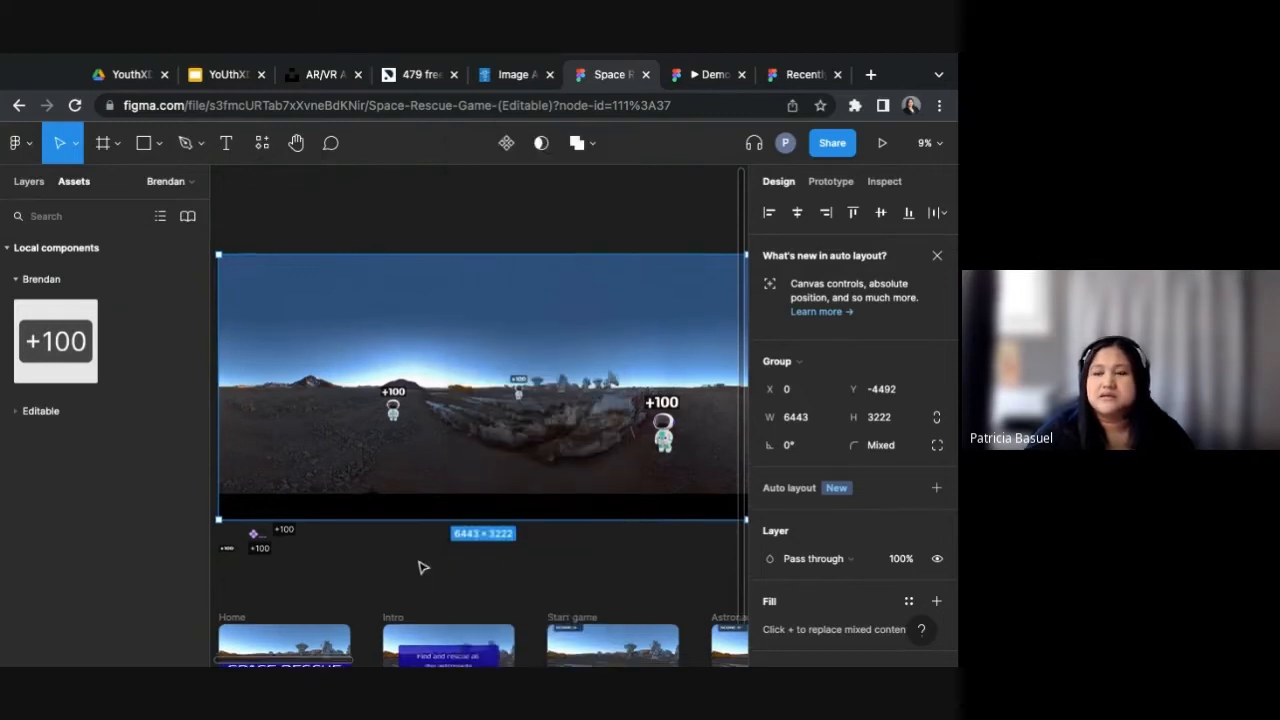
Step: Draw a frame about 1600 × 966 directly below the Home frame, aligned with its left edge
scroll(420, 568, "down", 1)
scroll(522, 459, "down", 3)
scroll(358, 484, "up", 3)
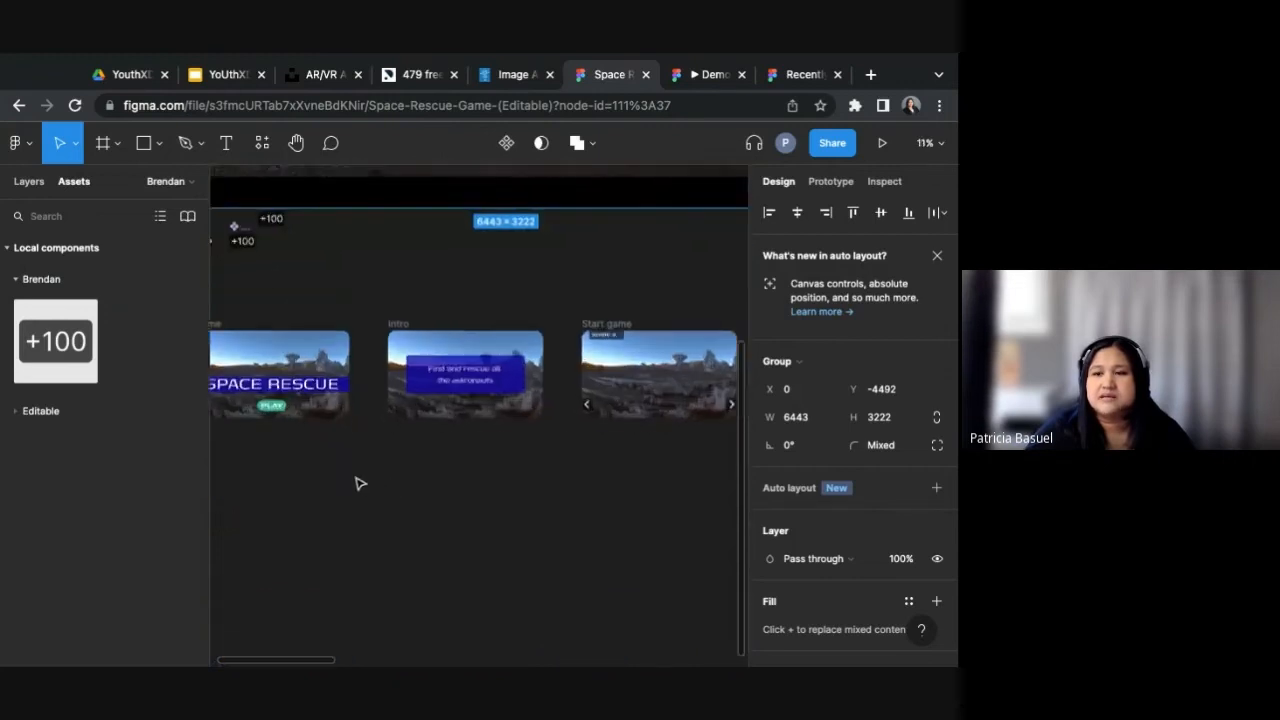
left_click_drag(318, 456, 570, 527)
scroll(570, 527, "up", 5)
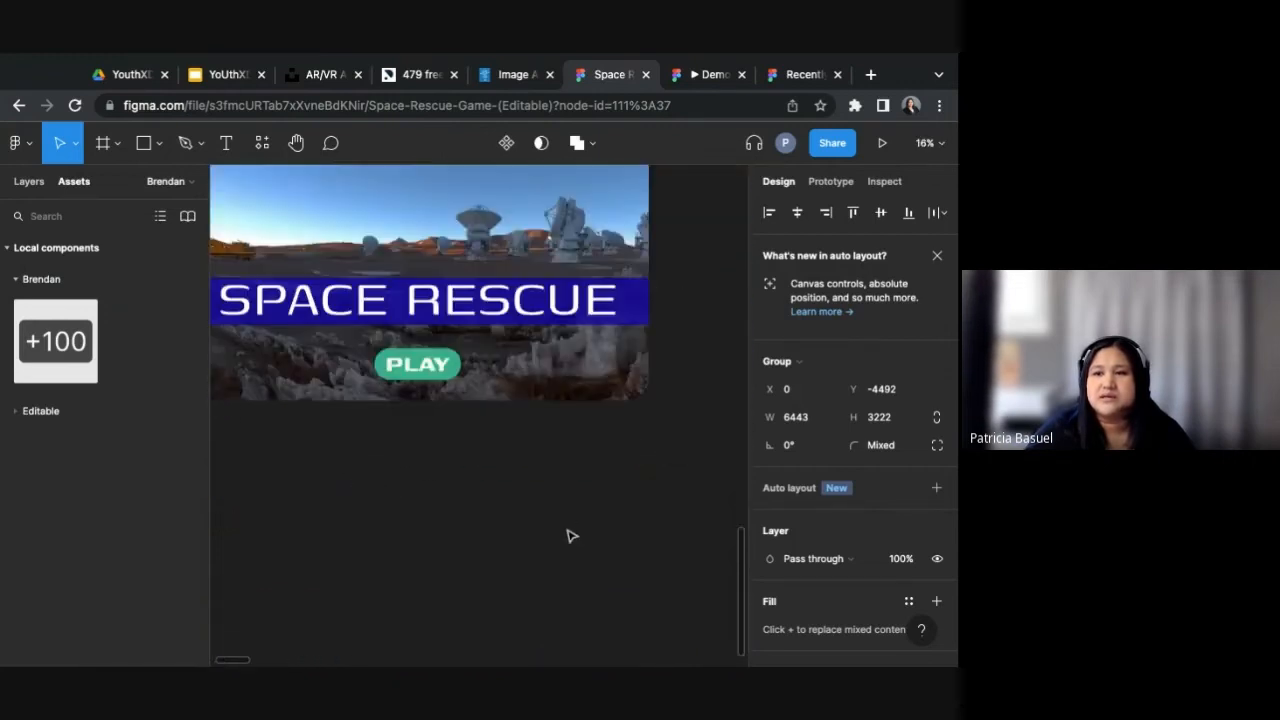
scroll(536, 518, "down", 3)
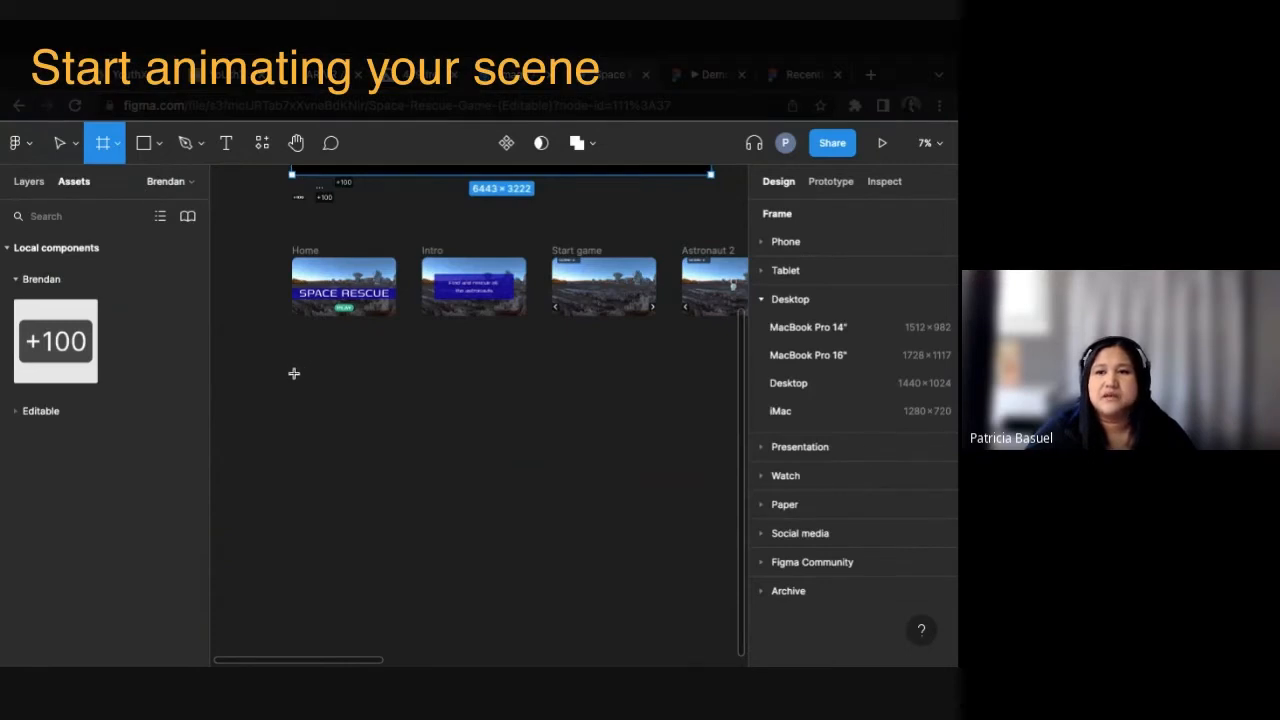
left_click_drag(294, 373, 397, 435)
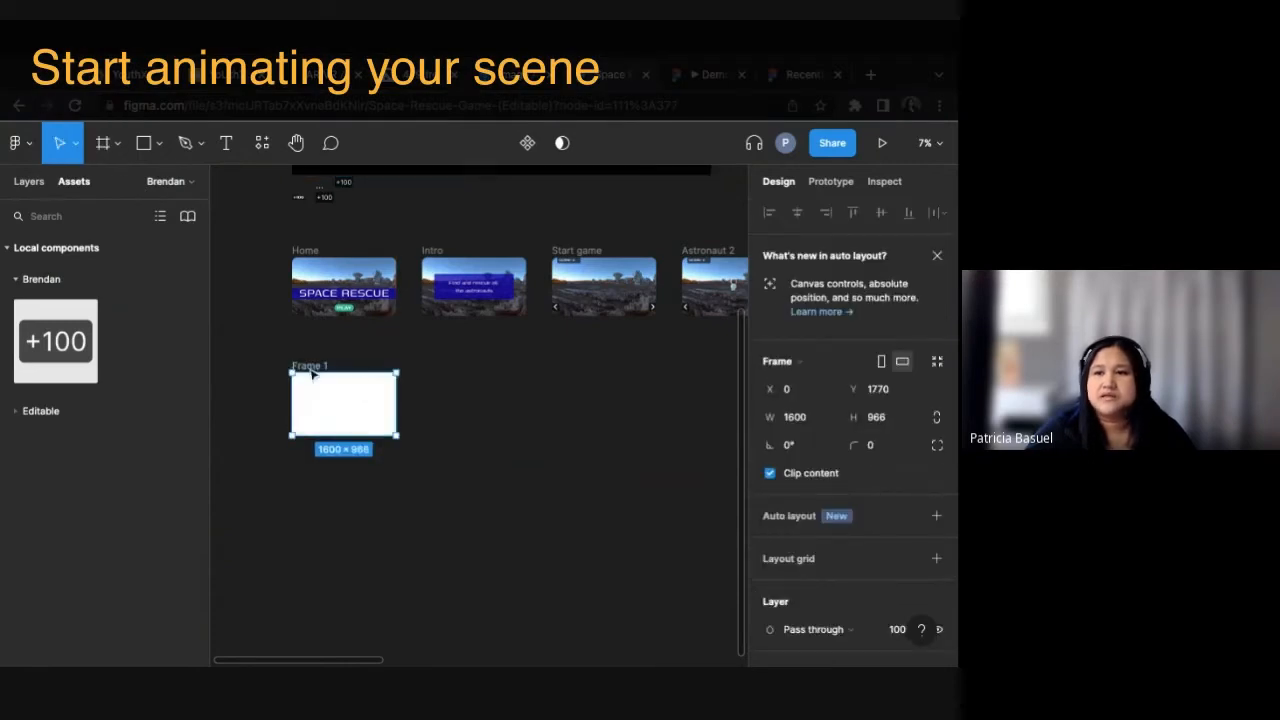
Step: Set the new frame's height to 900
left_click(884, 424)
type("900")
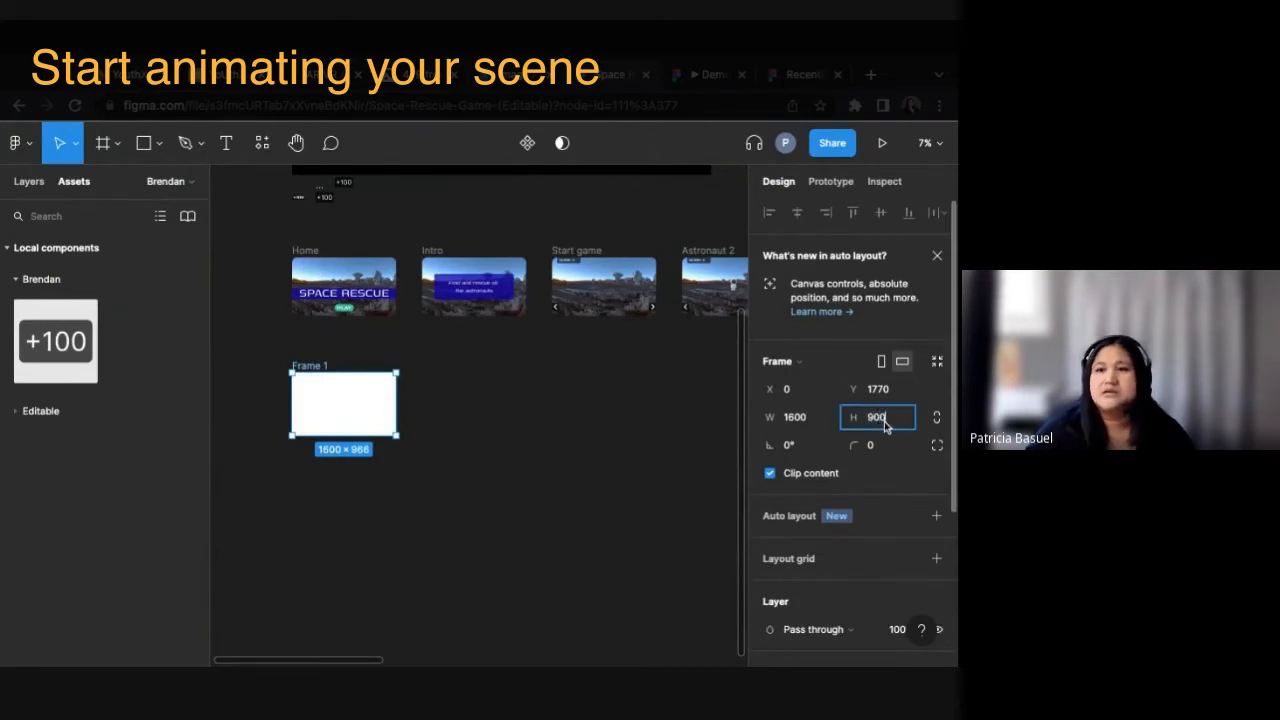
key("Return")
left_click(463, 446)
Step: Duplicate the panoramic scene group and place the copy inside Frame 1, with the middle astronaut showing in the frame
scroll(463, 300, "up", 3)
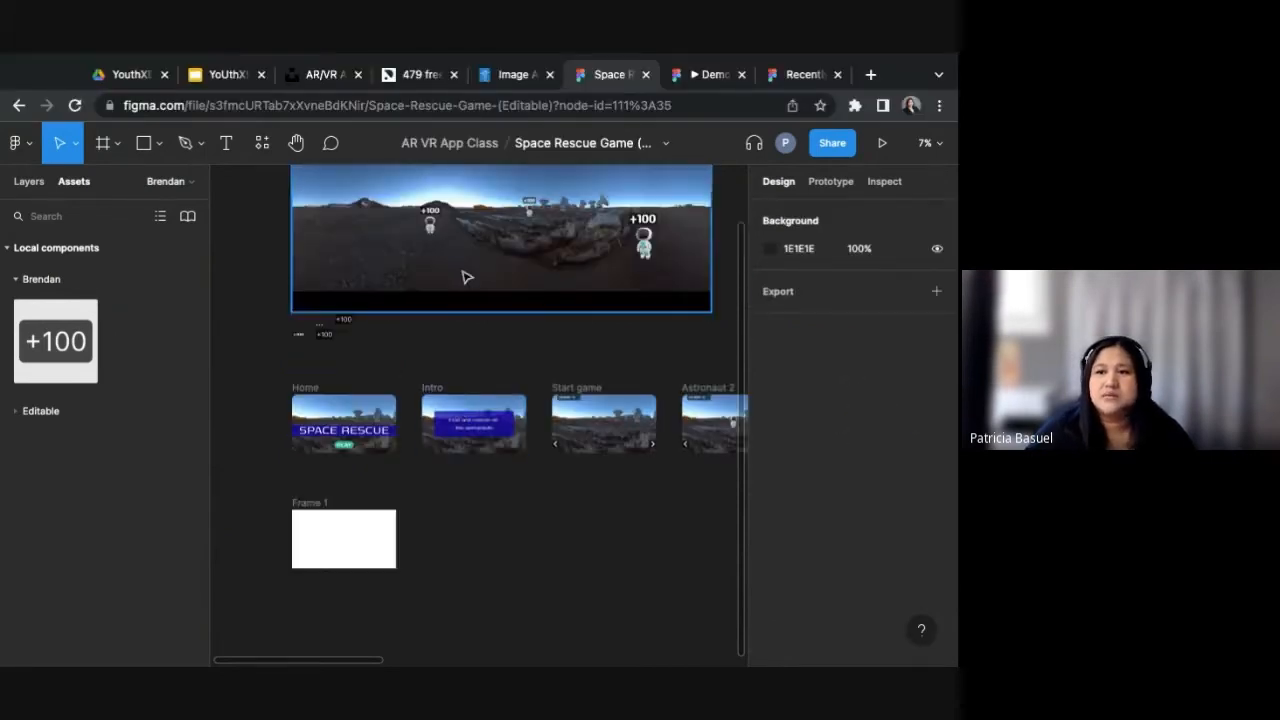
left_click(465, 277)
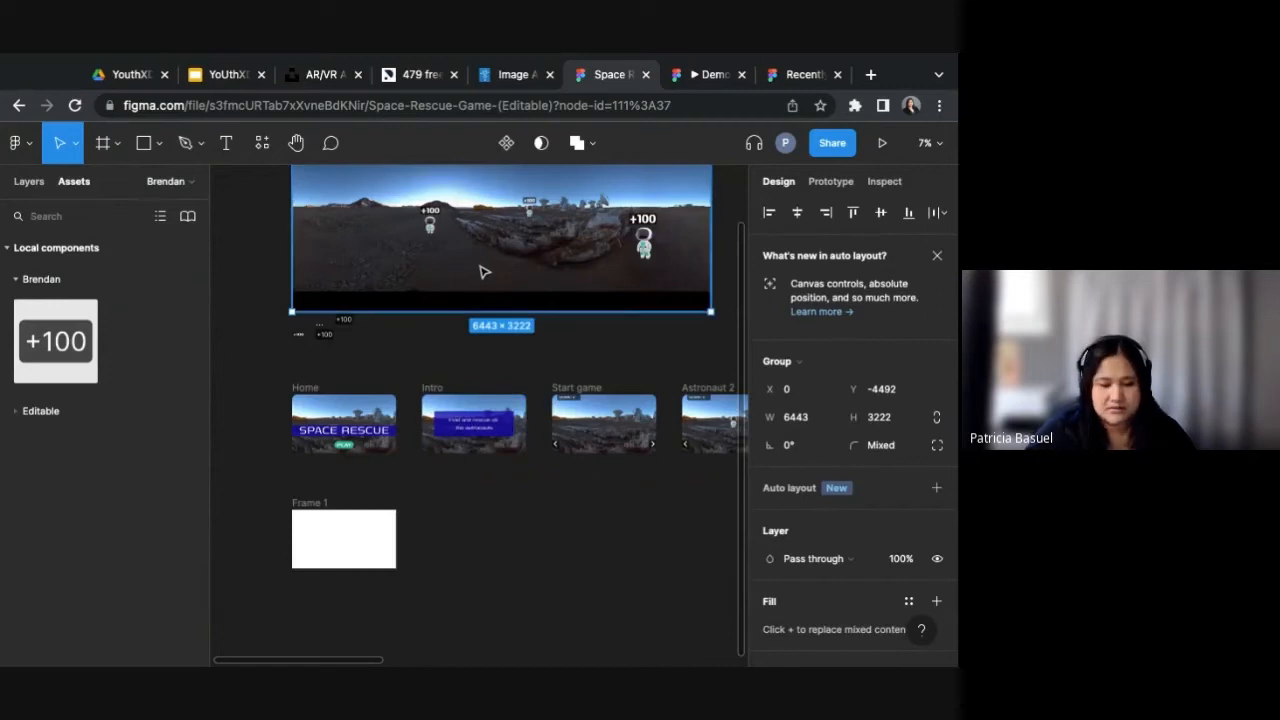
scroll(496, 254, "up", 1)
key("super+d")
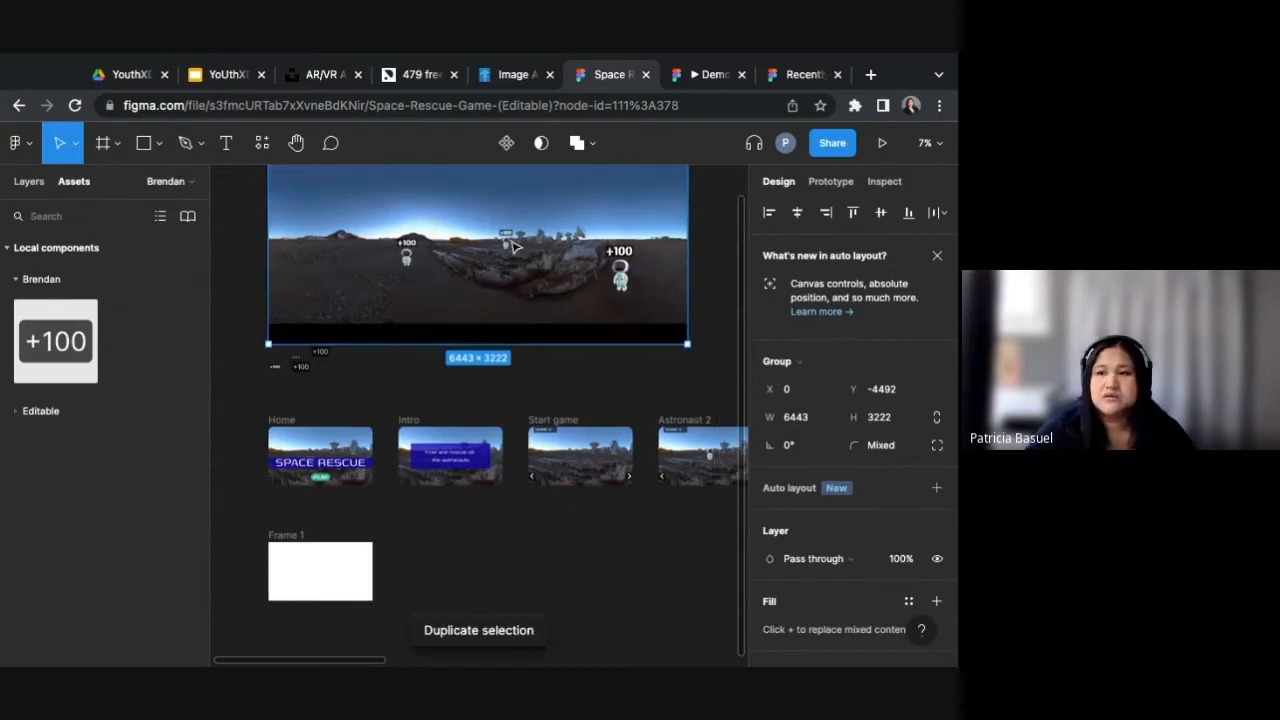
left_click_drag(511, 241, 341, 568)
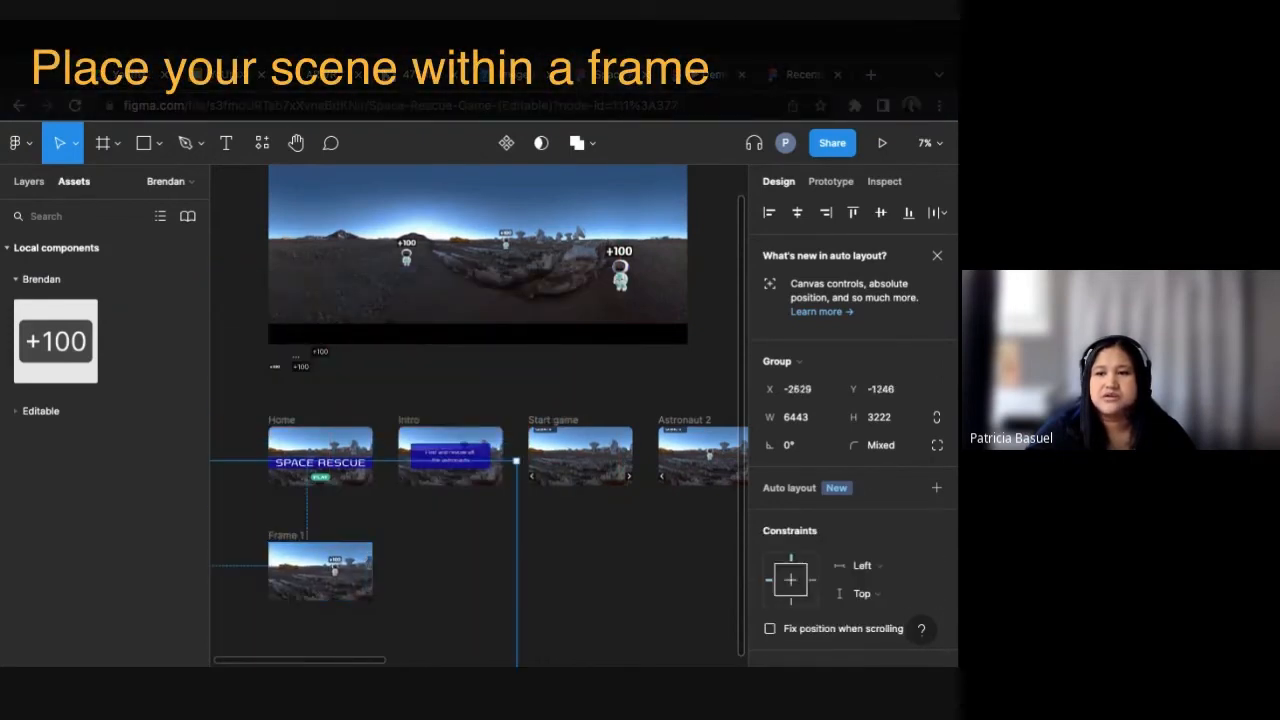
left_click(430, 571)
Step: Turn Frame 1's content clipping off and back on to compare the scene beyond the frame with the clipped view
scroll(548, 417, "down", 2)
scroll(548, 417, "up", 5)
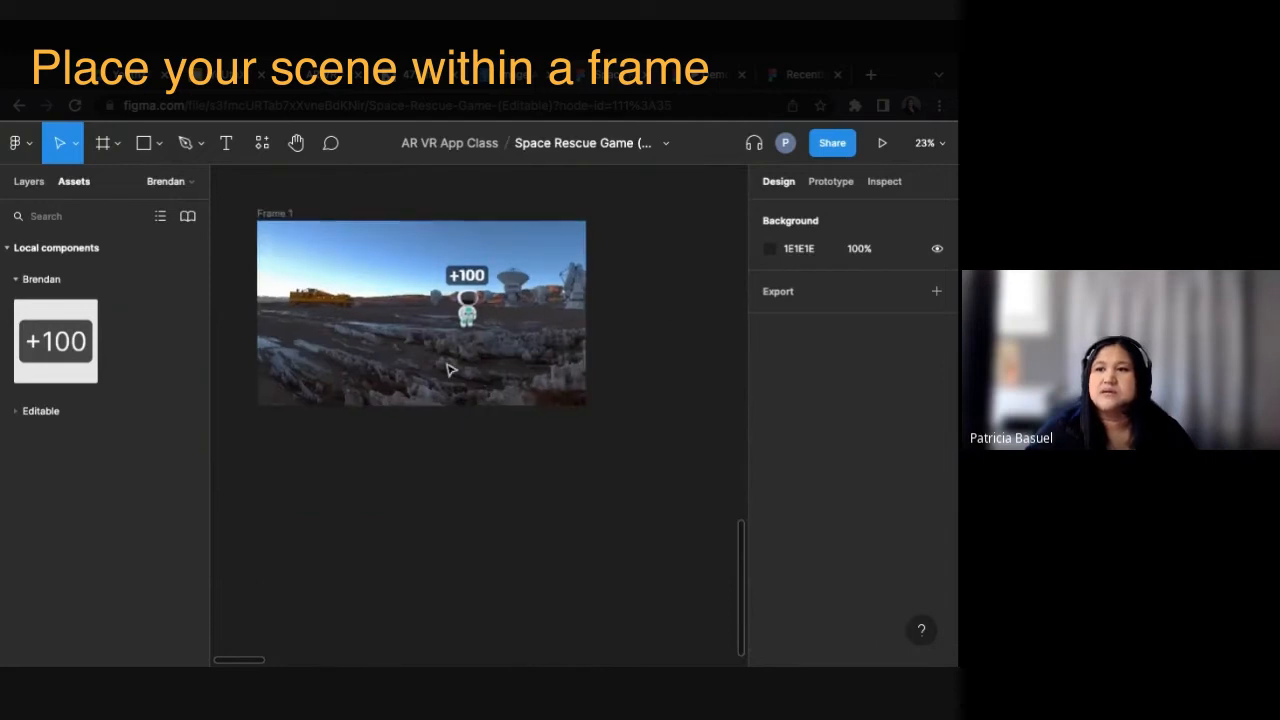
scroll(448, 366, "up", 1)
left_click(468, 268)
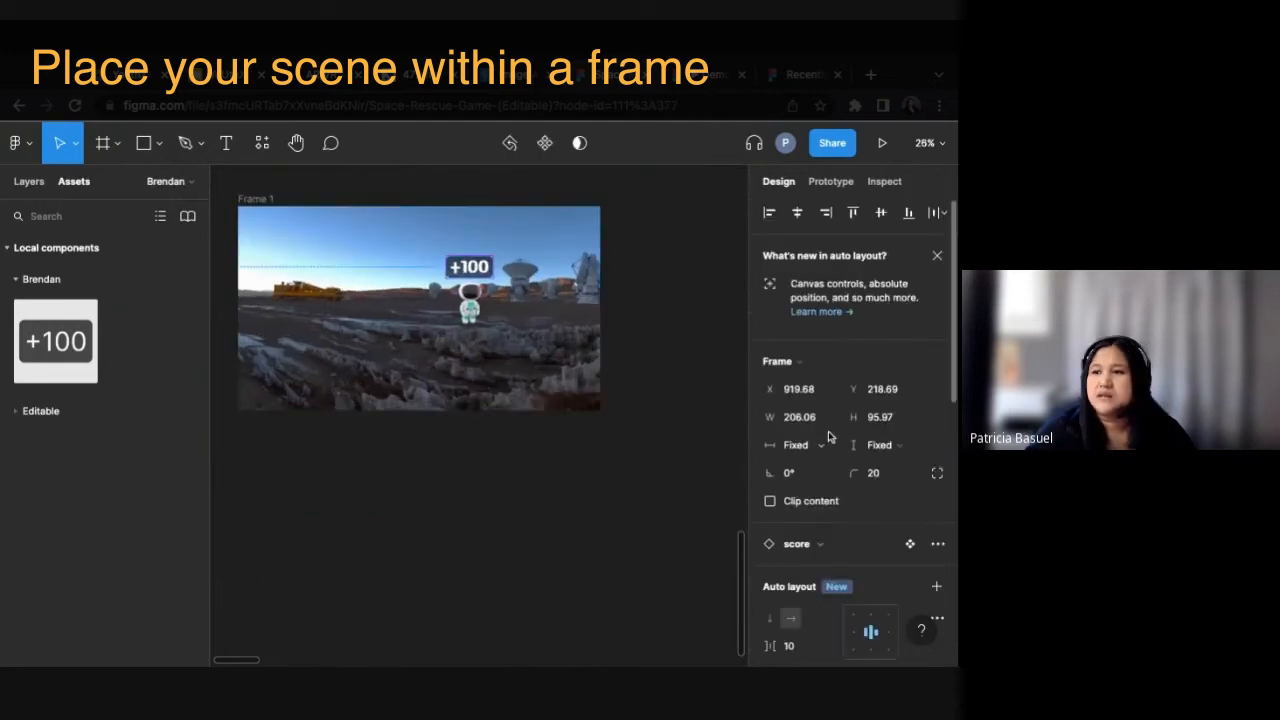
left_click(262, 199)
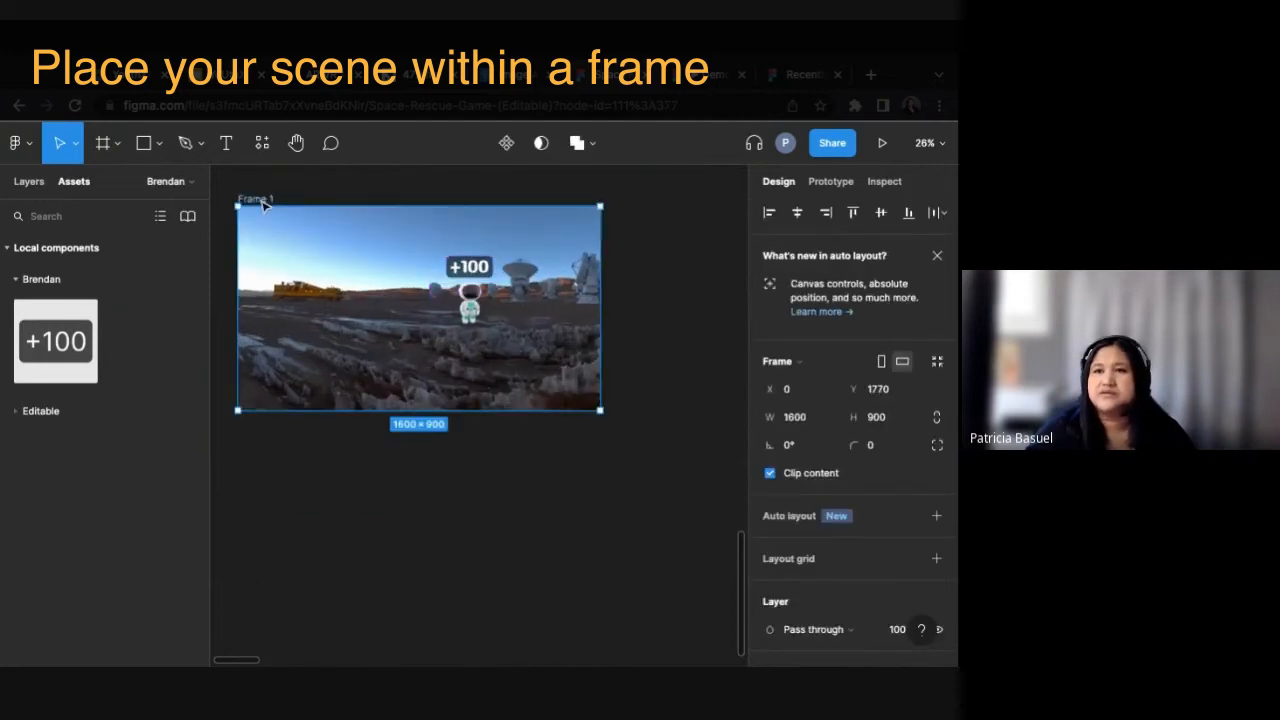
left_click(334, 200)
left_click(252, 200)
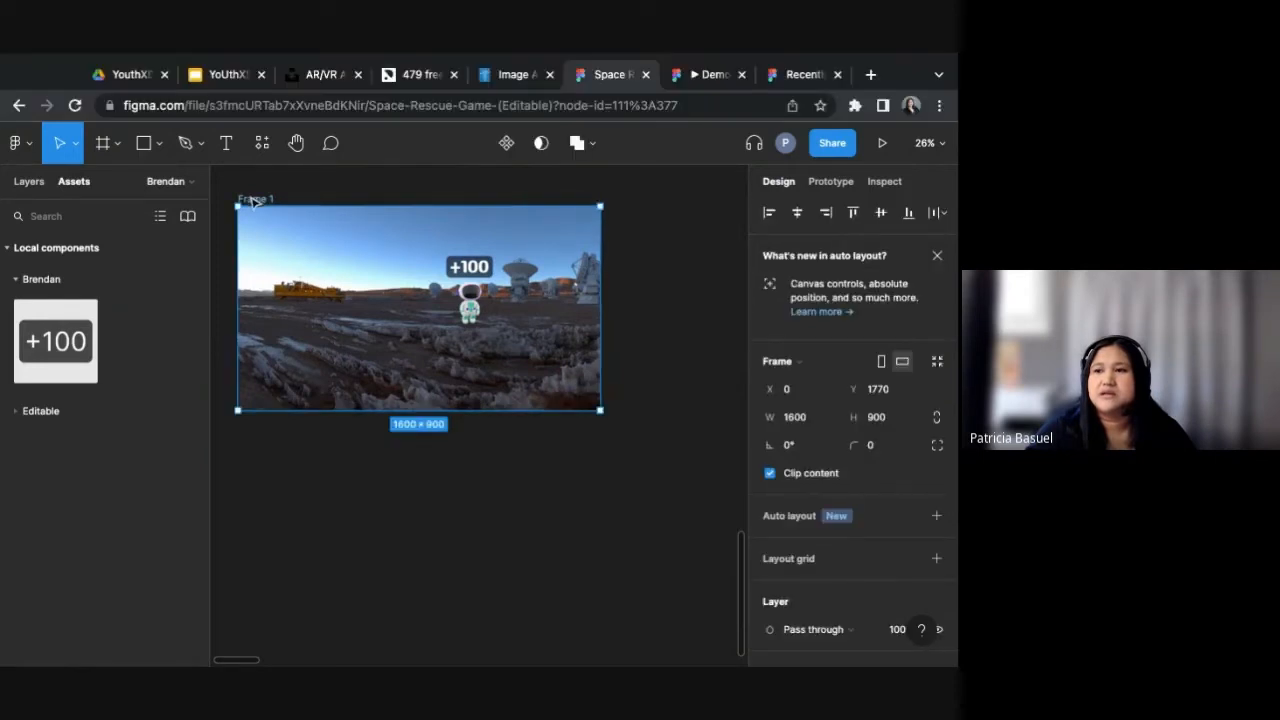
left_click(770, 474)
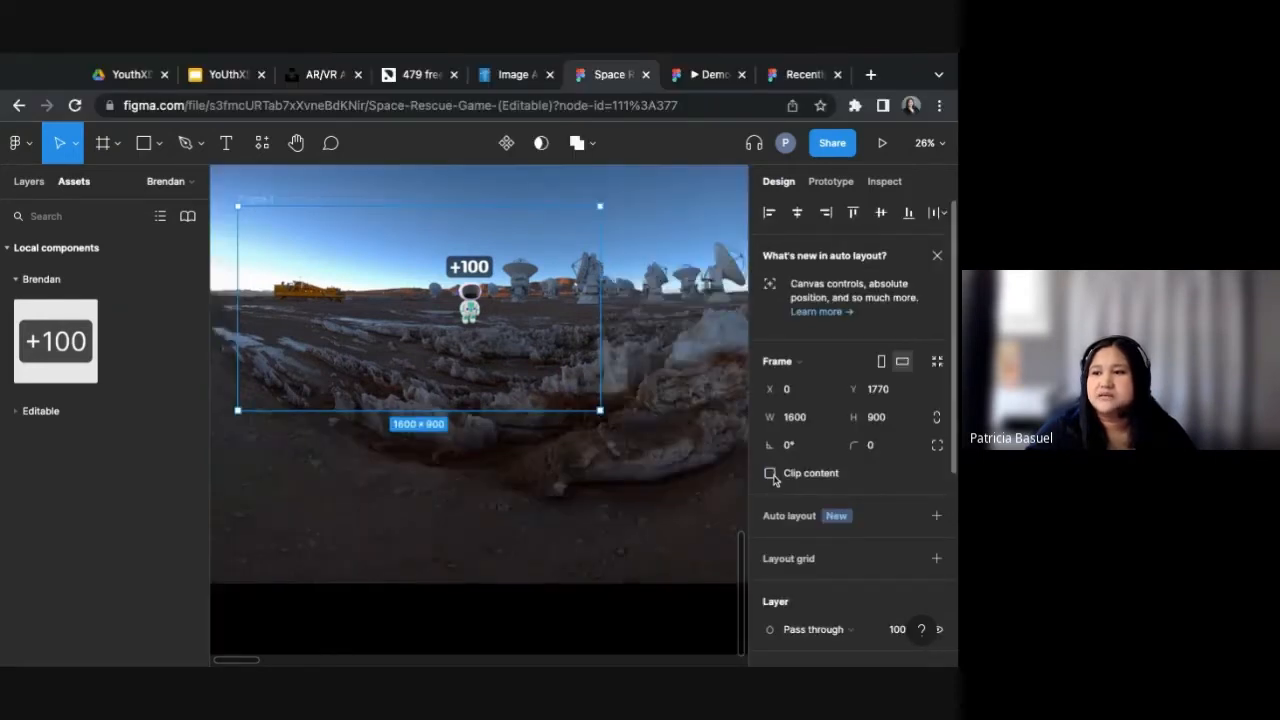
left_click(770, 474)
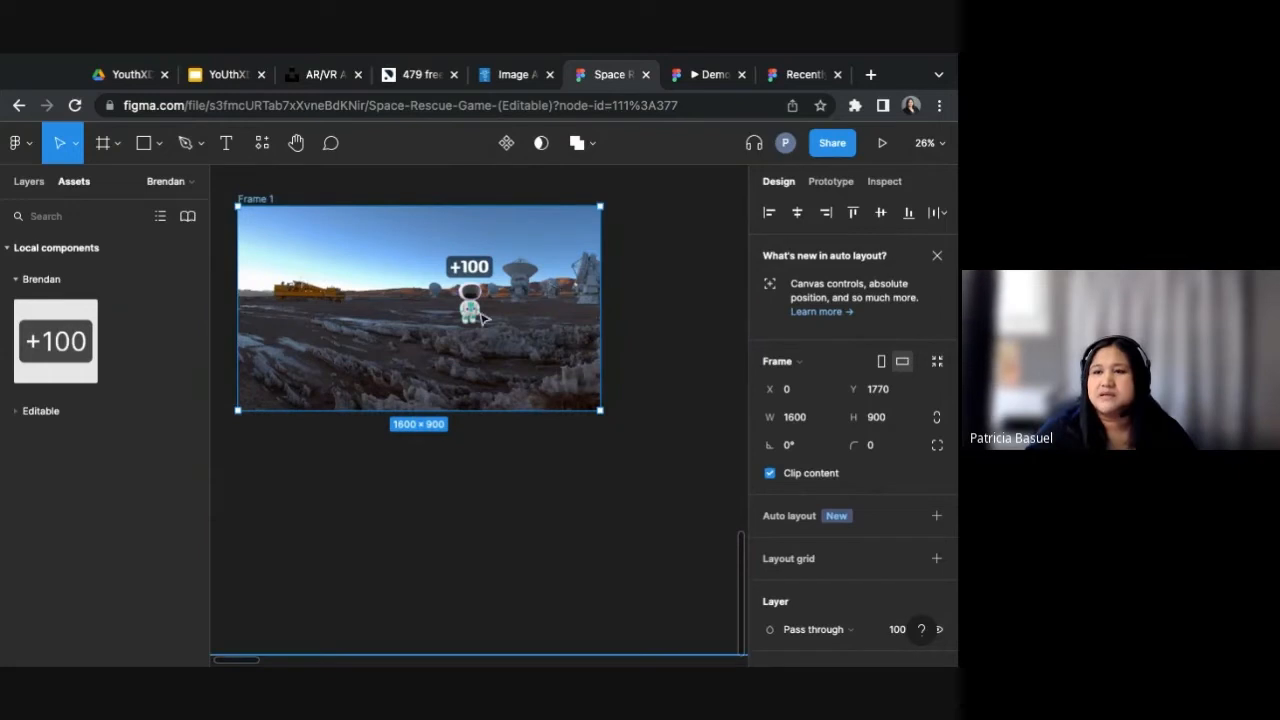
Step: Shift the scene group inside Frame 1 to about X -2843, Y -1237, so the middle astronaut sits near the frame's centre
left_click(29, 181)
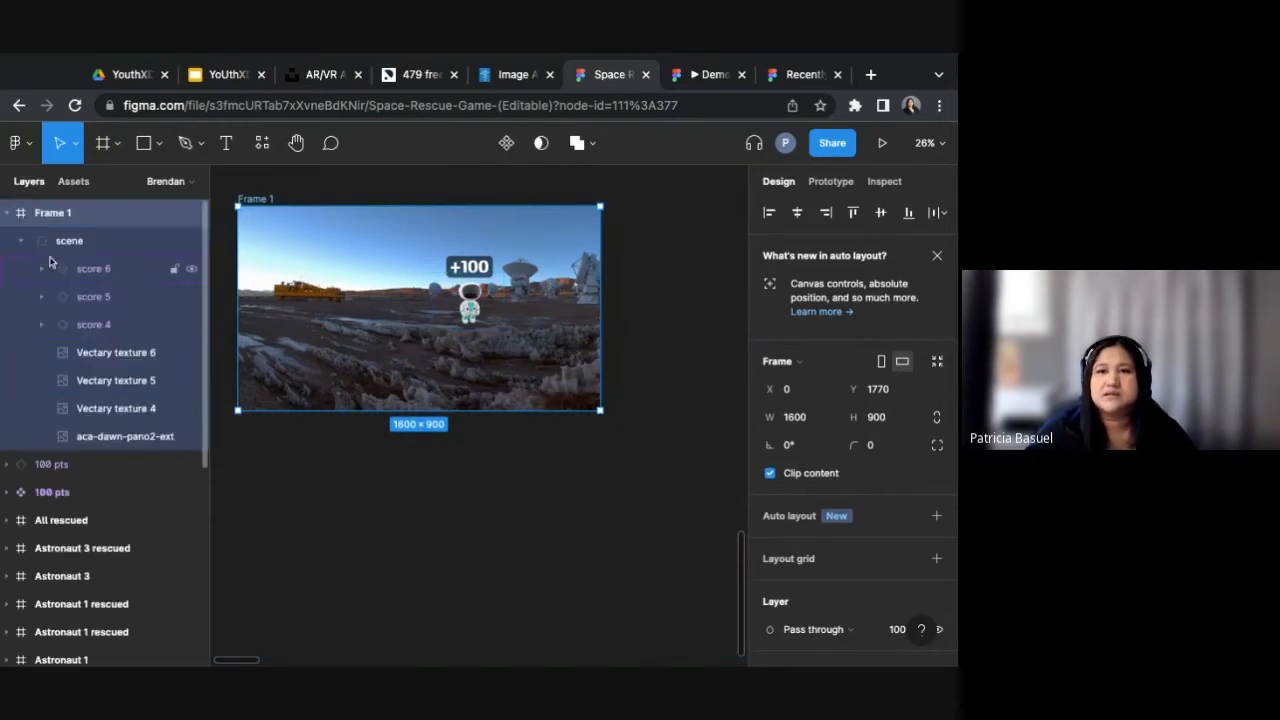
left_click(101, 246)
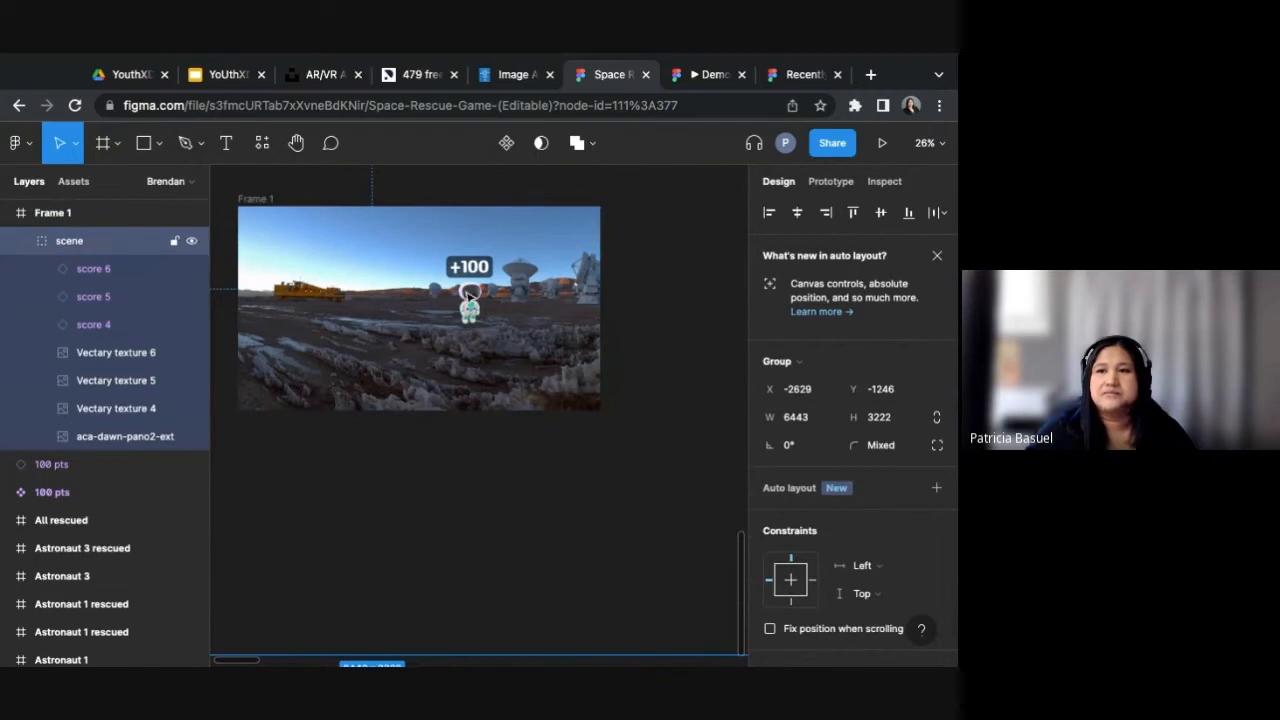
scroll(480, 357, "down", 3)
scroll(478, 488, "down", 3)
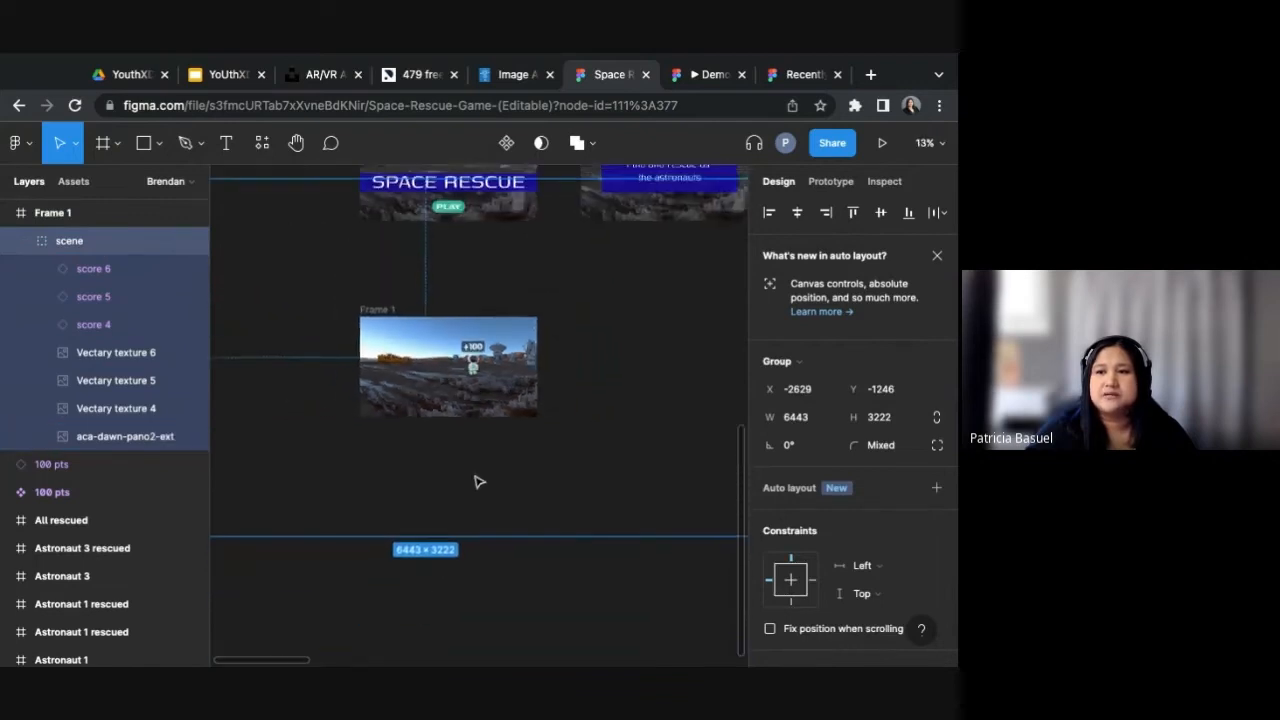
left_click_drag(433, 383, 409, 384)
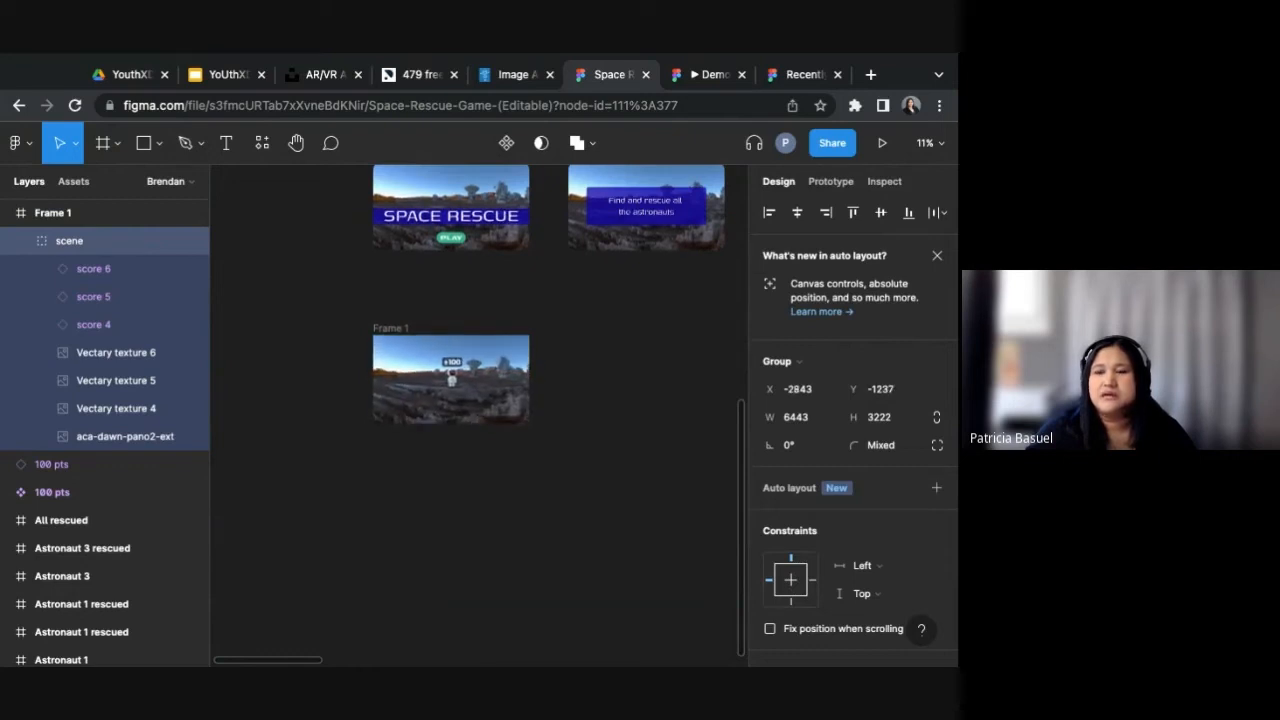
scroll(452, 390, "up", 5)
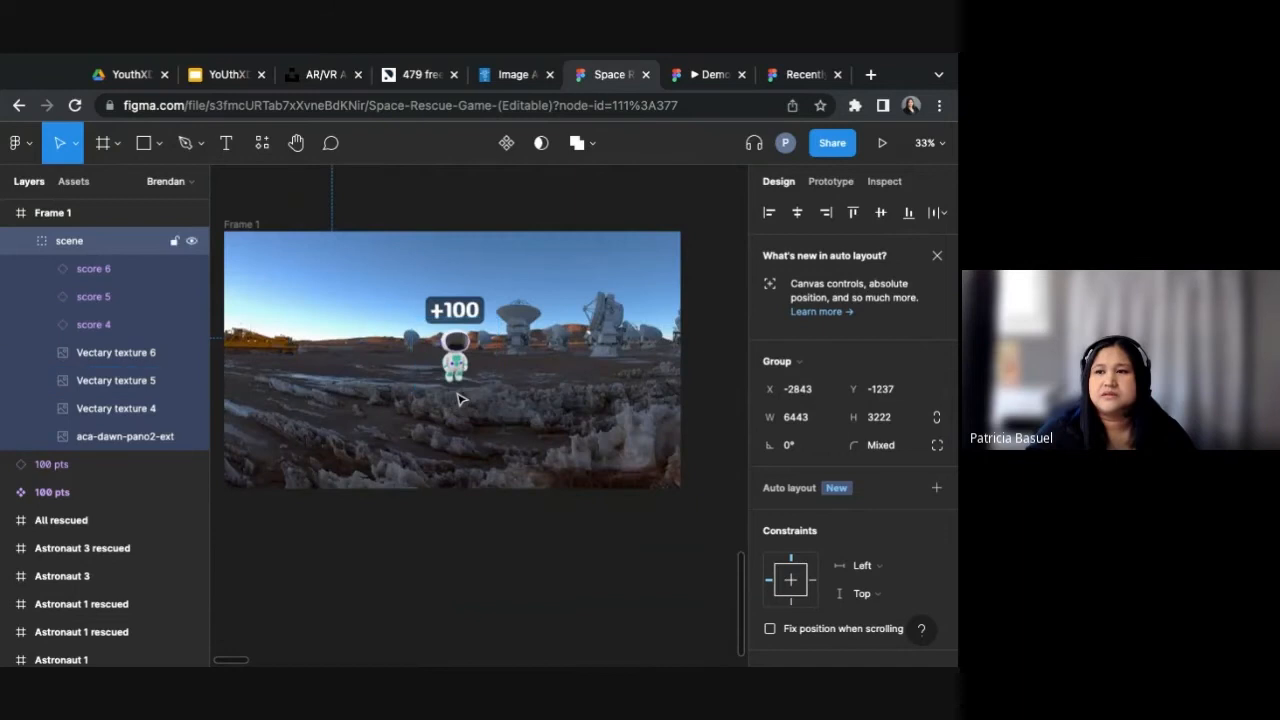
Step: Set the layer opacity of the middle astronaut, Vectary texture 5, to 0%
scroll(495, 414, "down", 2)
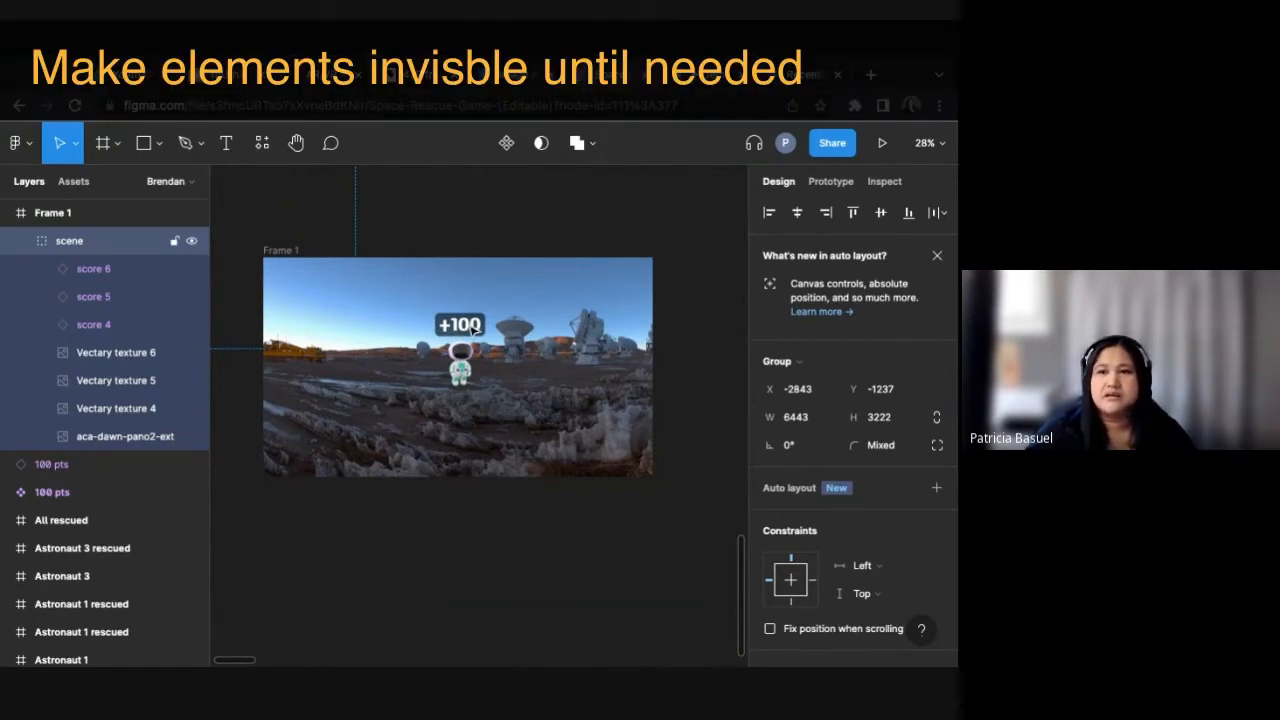
left_click(104, 419)
left_click(128, 388)
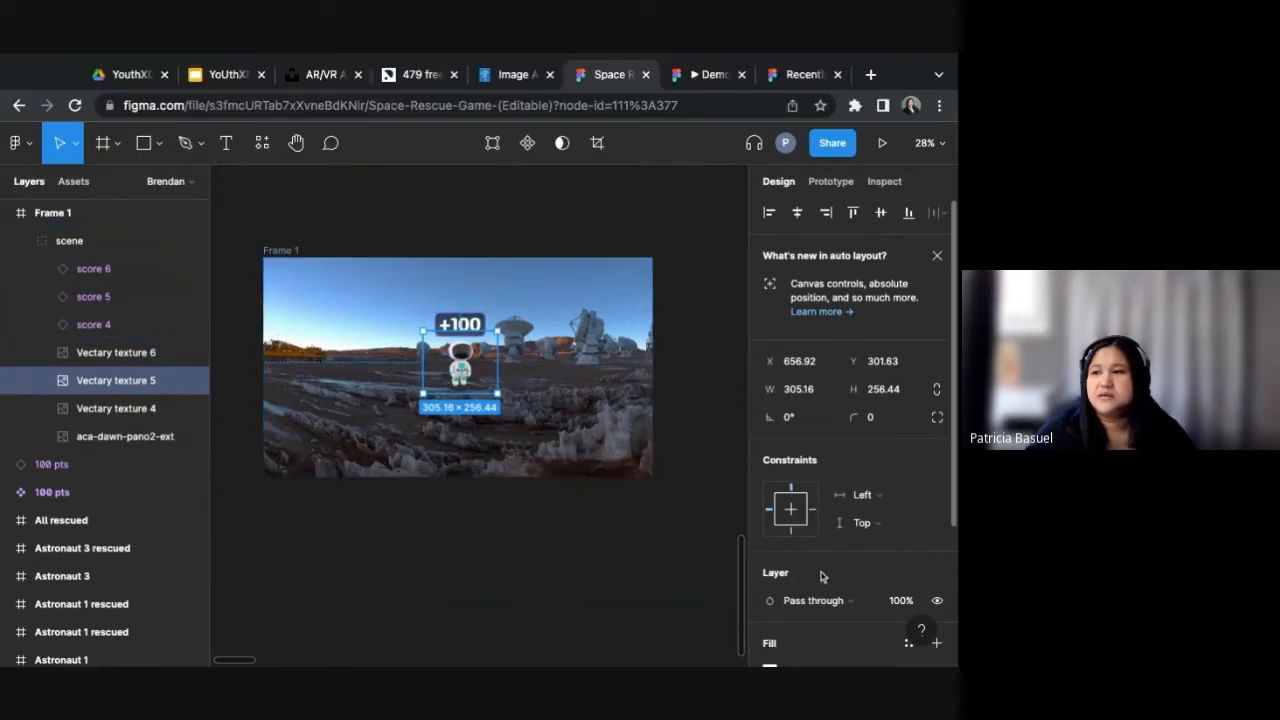
scroll(826, 570, "down", 2)
scroll(826, 568, "down", 3)
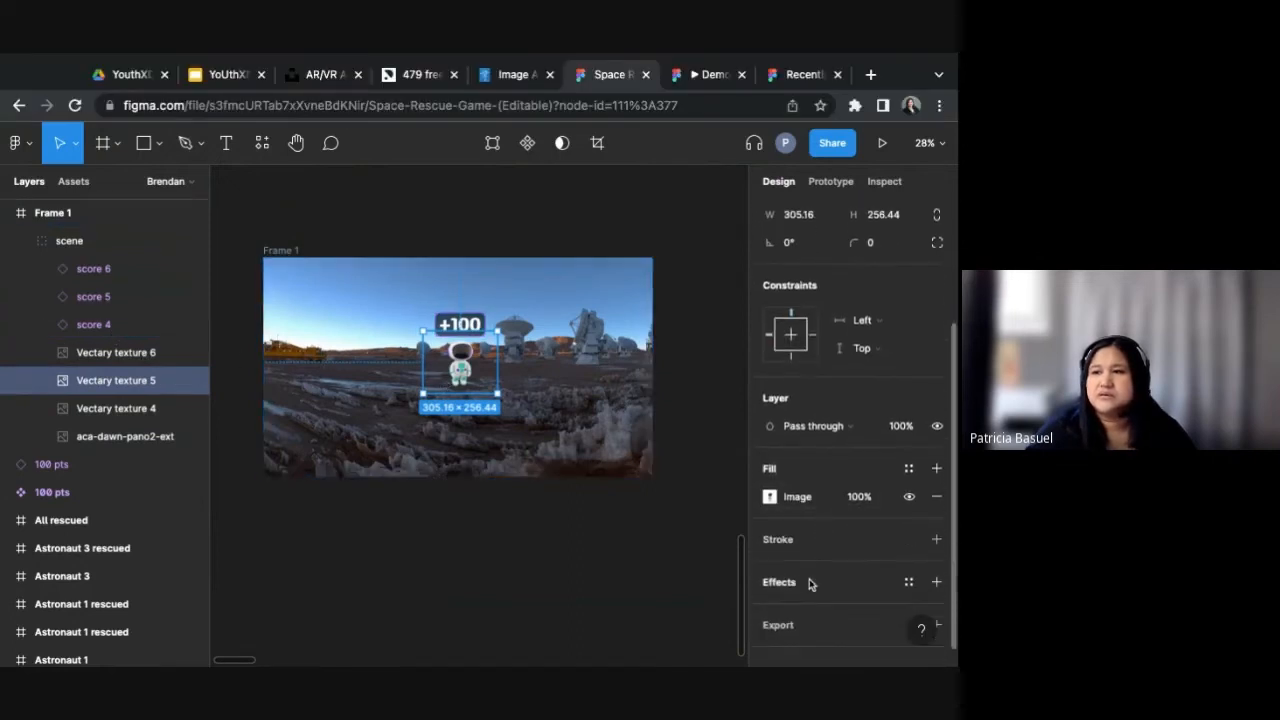
scroll(806, 521, "up", 3)
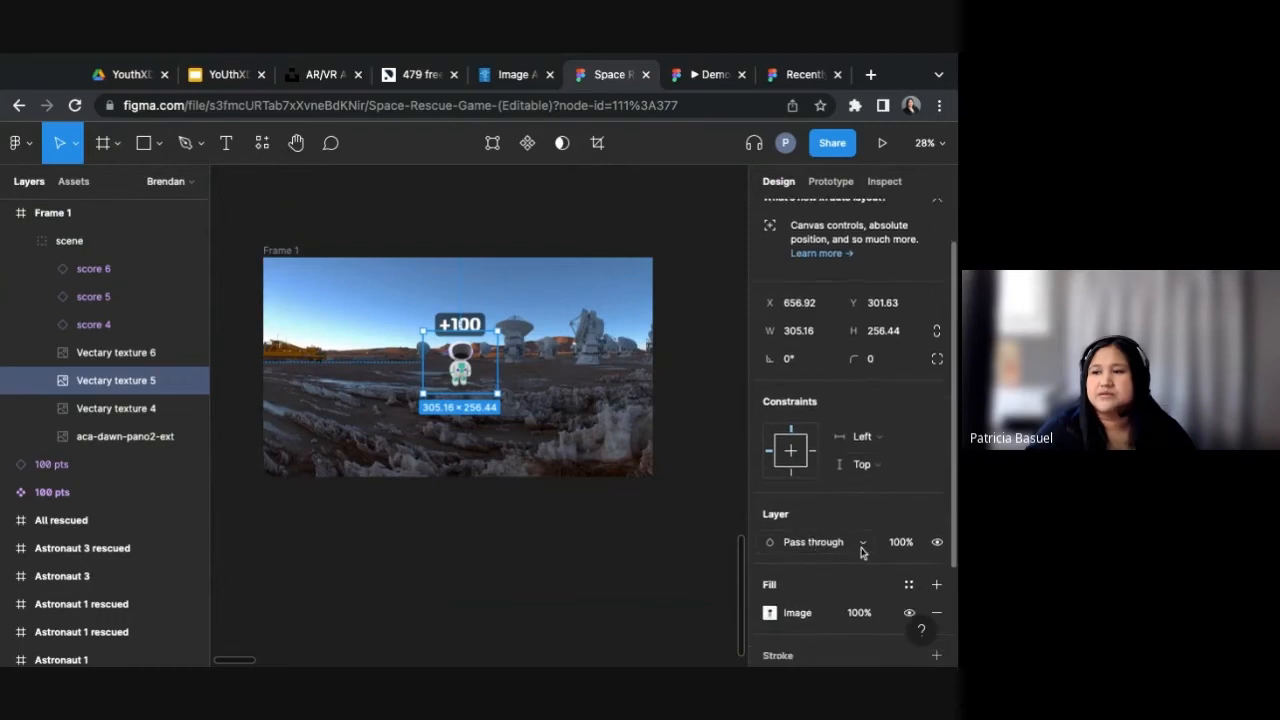
left_click(861, 545)
left_click(908, 543)
left_click(915, 546)
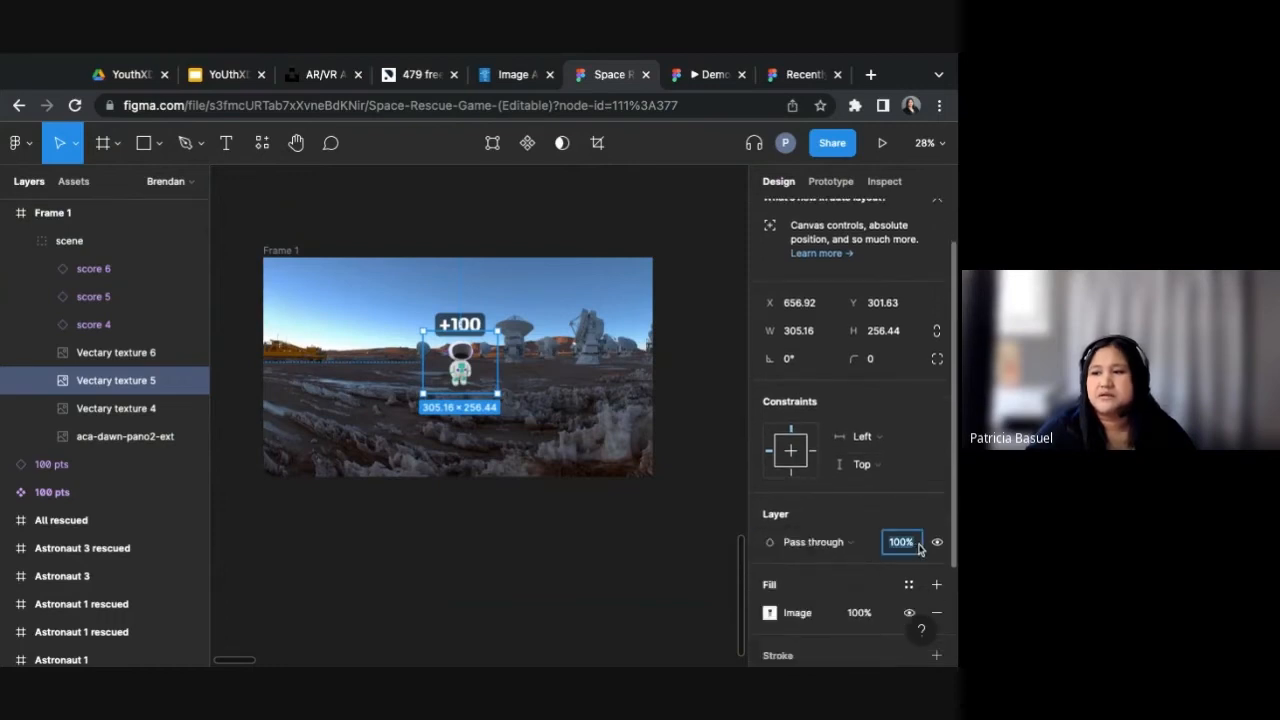
type("0")
key("Return")
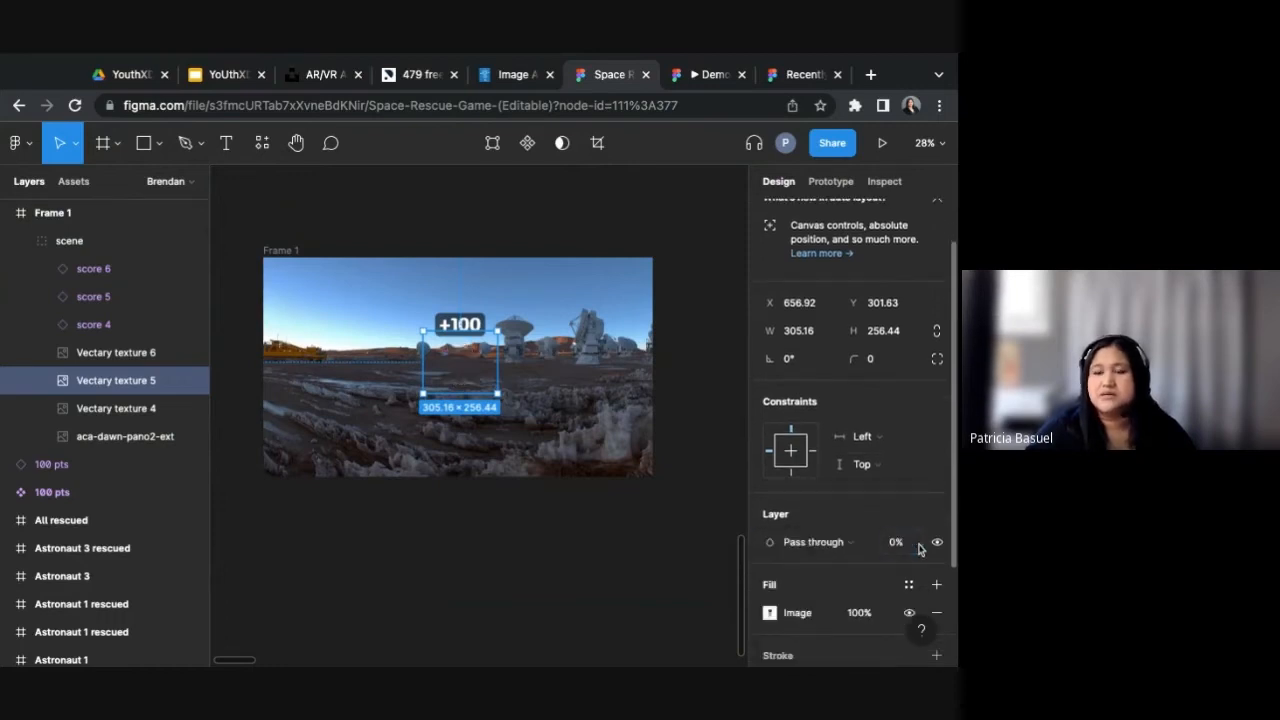
Step: Set the layer opacity of the +100 score label above the middle astronaut to 0%
left_click(479, 326)
scroll(882, 458, "down", 5)
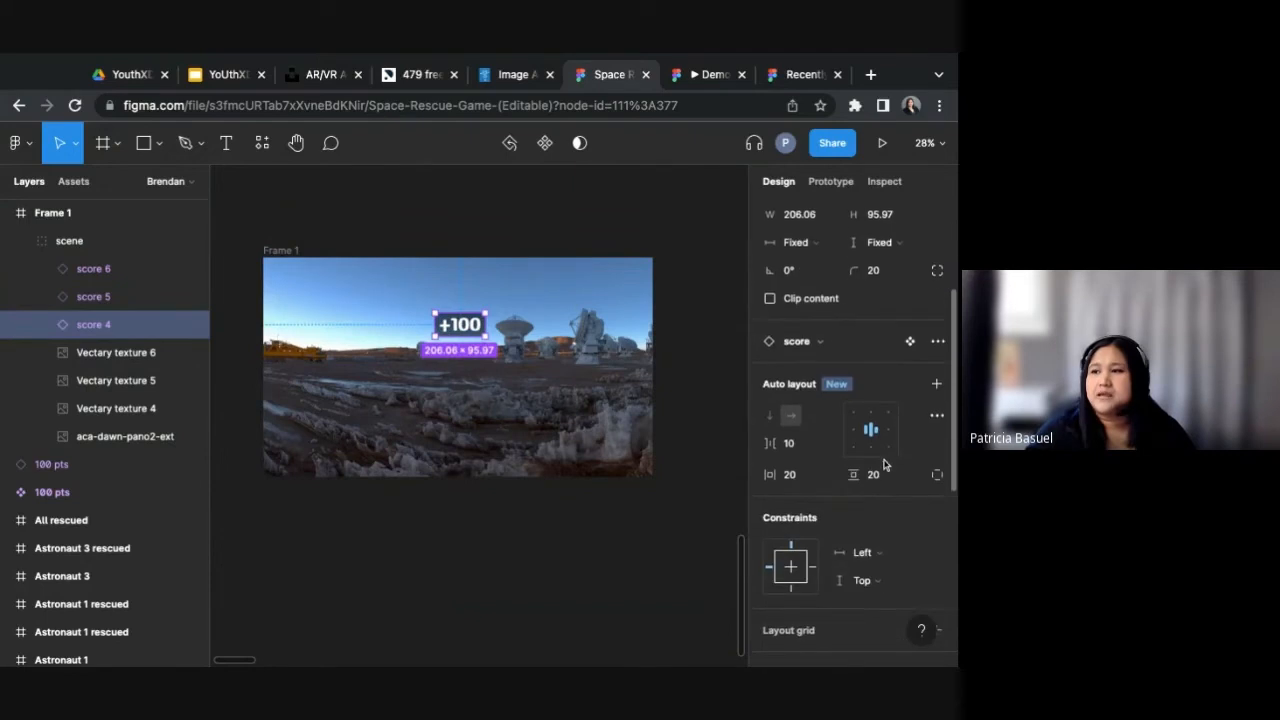
left_click(899, 510)
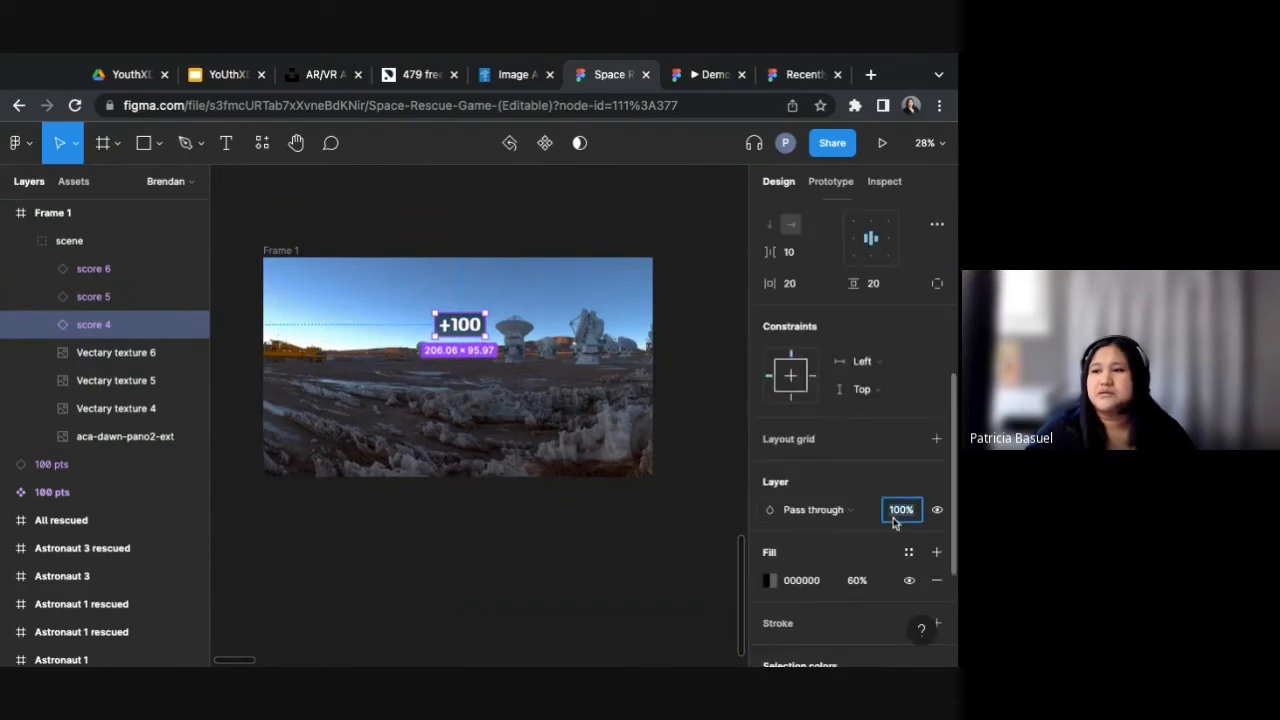
type("0")
key("Return")
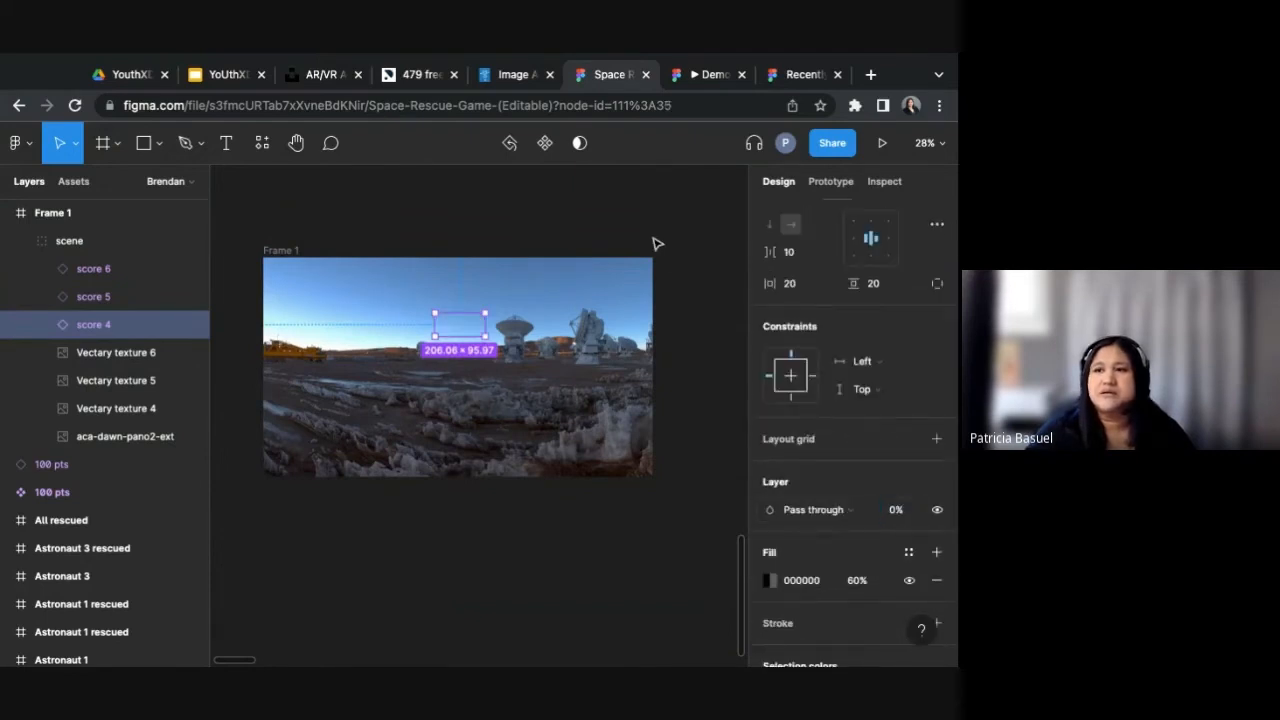
left_click(655, 246)
Step: Copy the SPACE RESCUE title and the PLAY button from the Home frame and paste them into Frame 1
scroll(640, 290, "up", 5)
scroll(514, 534, "down", 3)
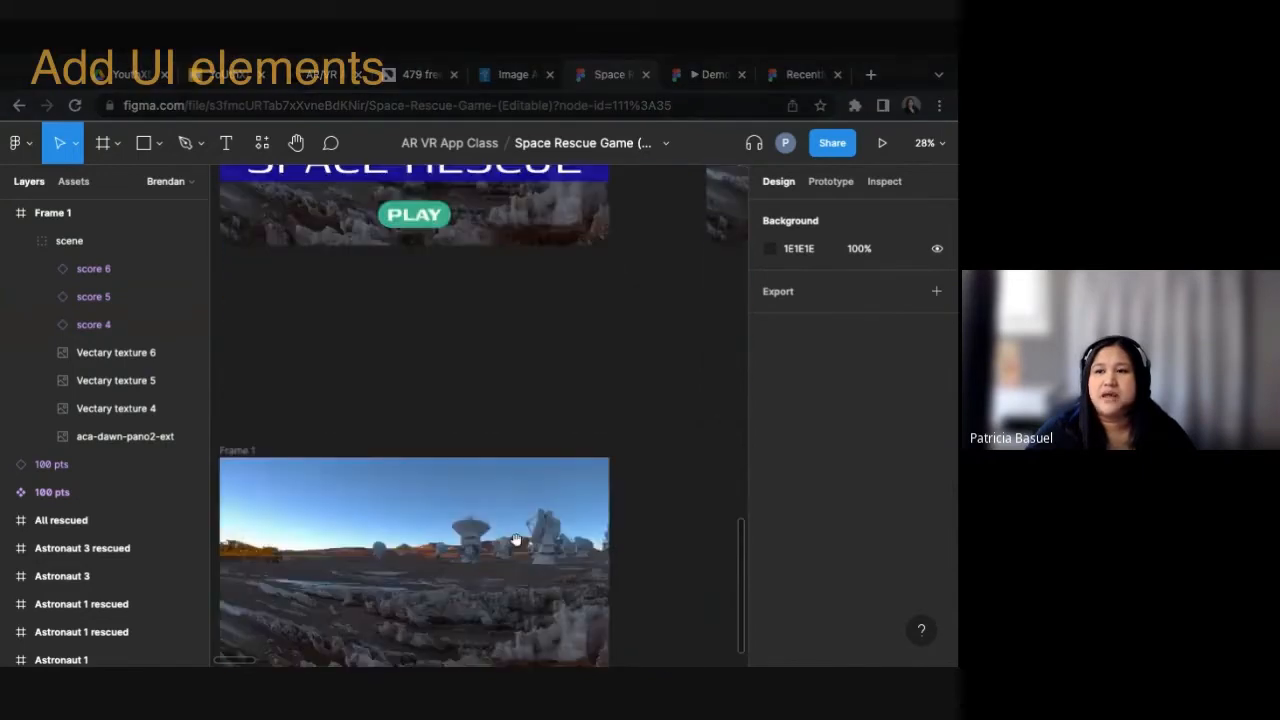
scroll(514, 534, "up", 3)
left_click(577, 313)
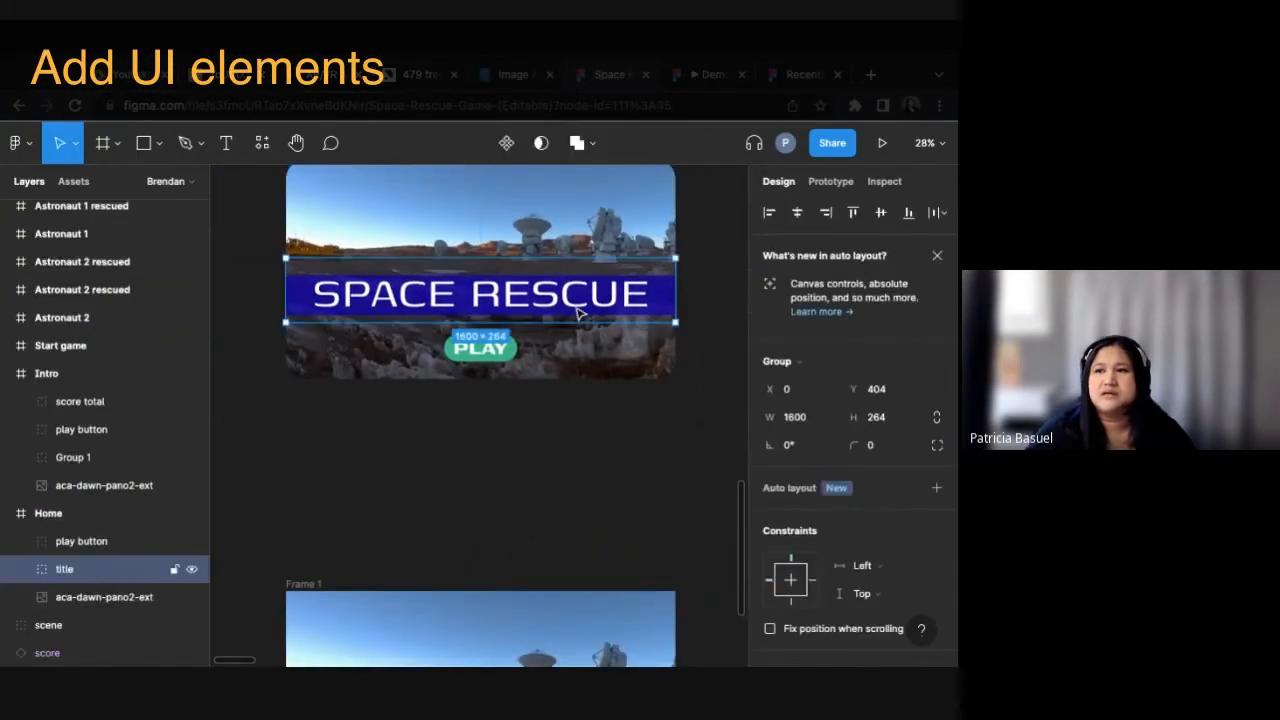
left_click(511, 352, "shift")
left_click(600, 506)
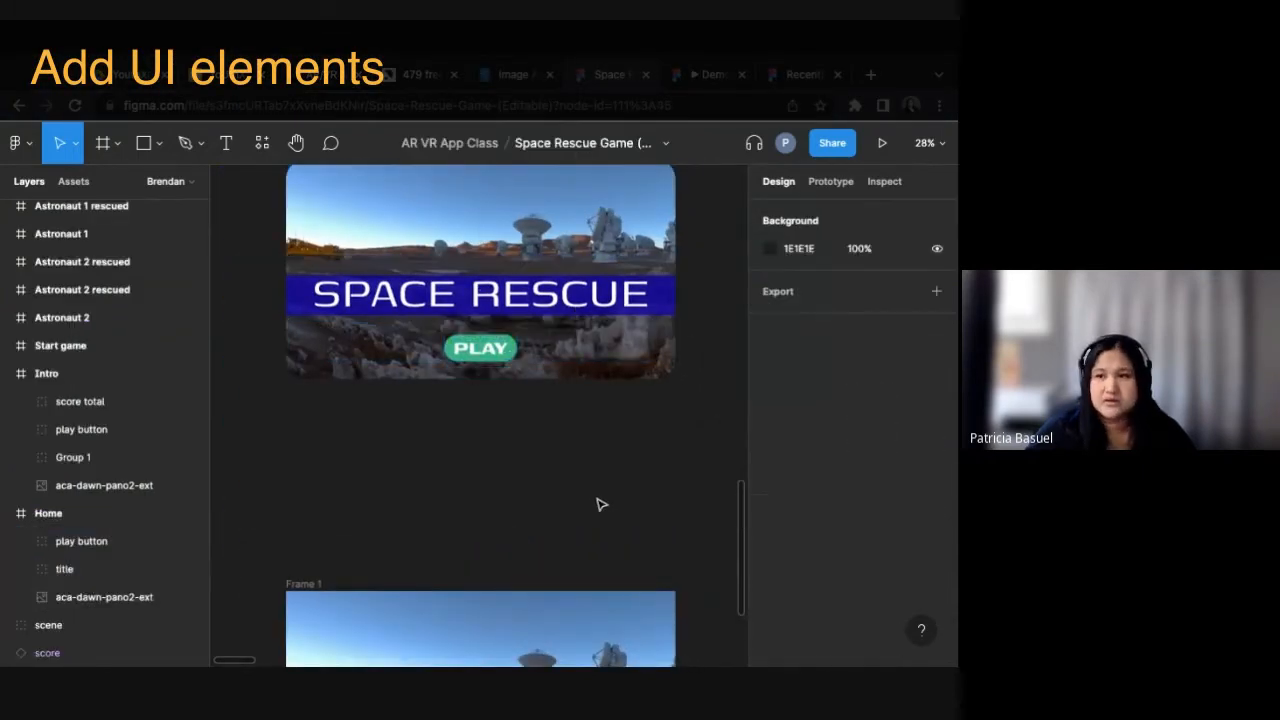
scroll(591, 509, "down", 3)
scroll(571, 496, "down", 2)
left_click(571, 480)
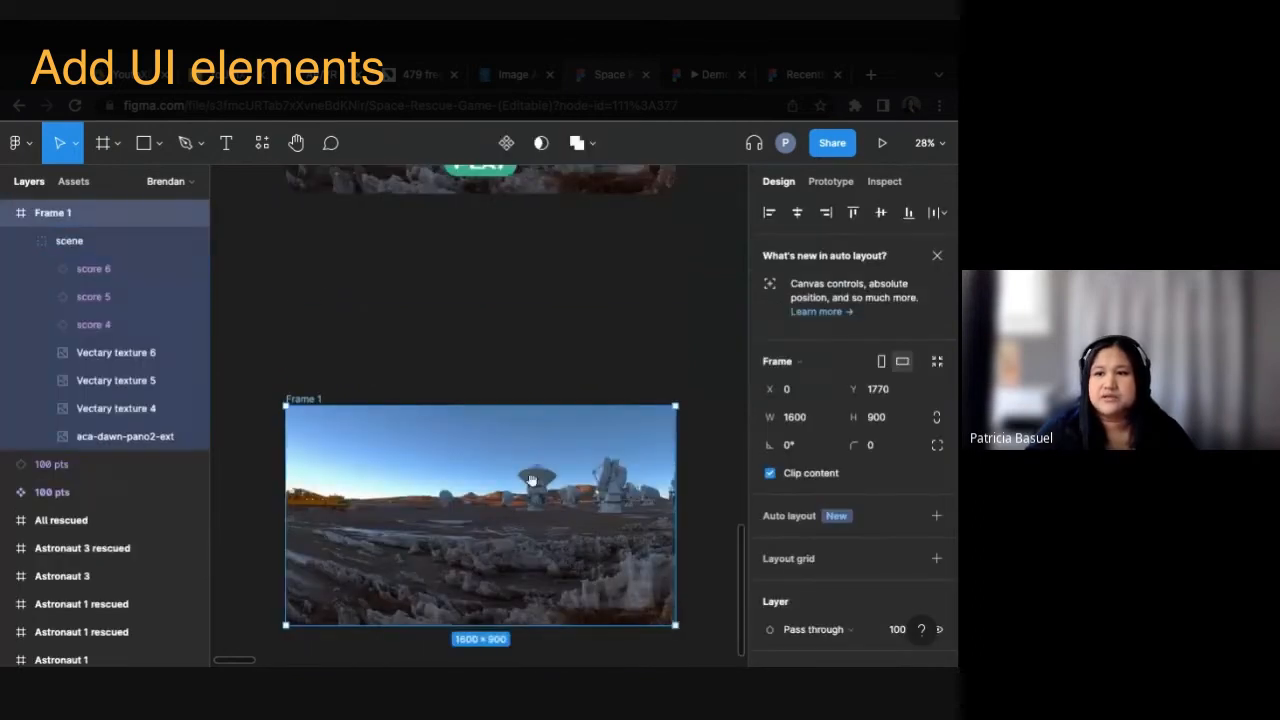
key("ctrl+v")
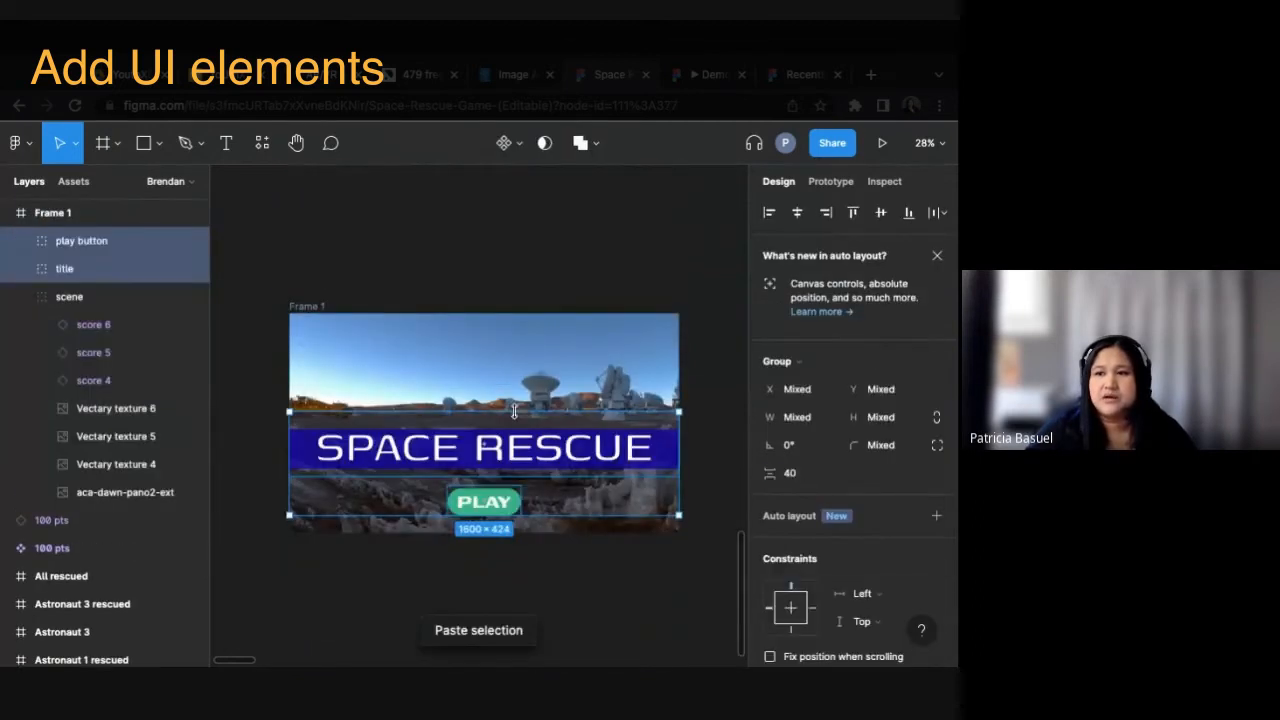
left_click(616, 262)
scroll(603, 461, "down", 3)
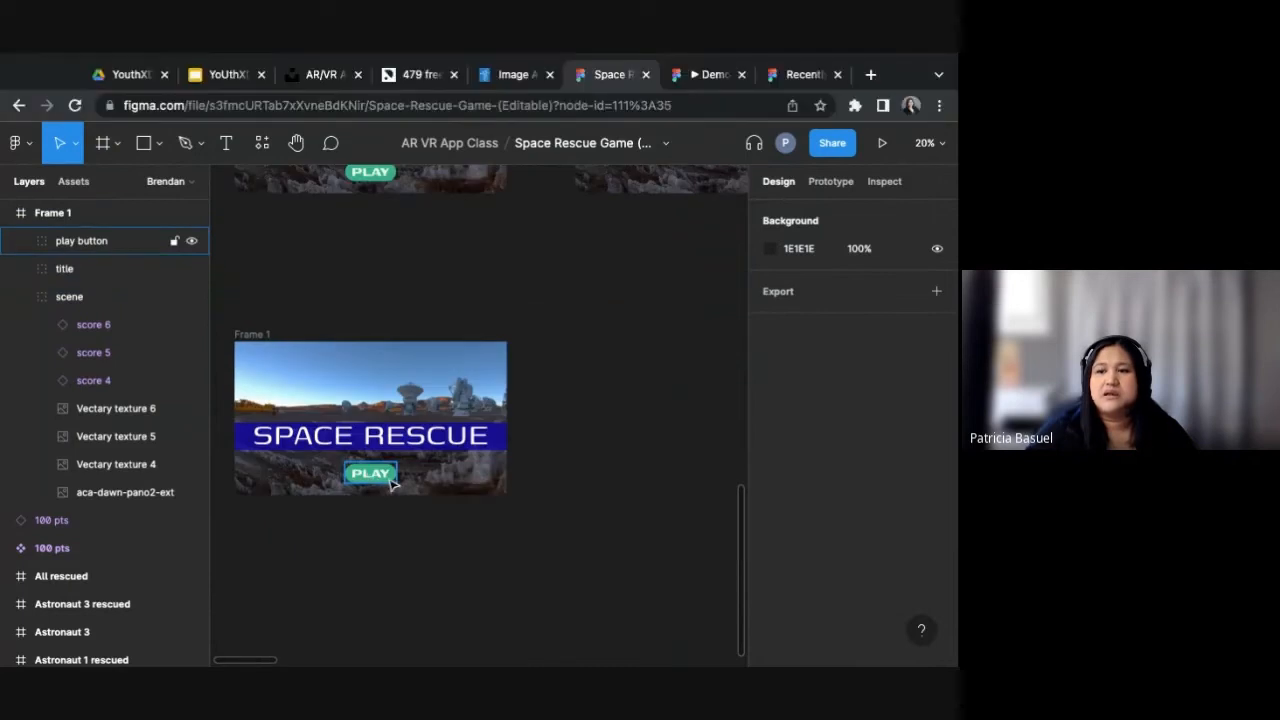
scroll(383, 480, "left", 1)
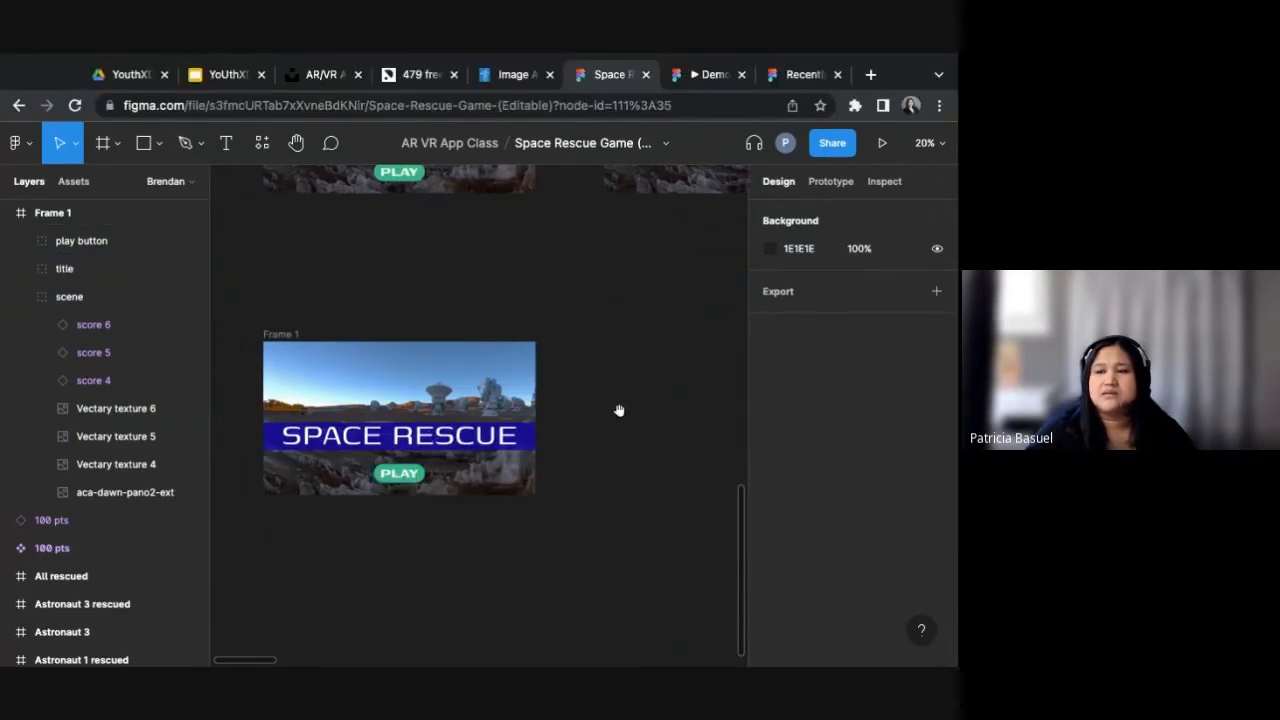
left_click_drag(619, 411, 565, 433)
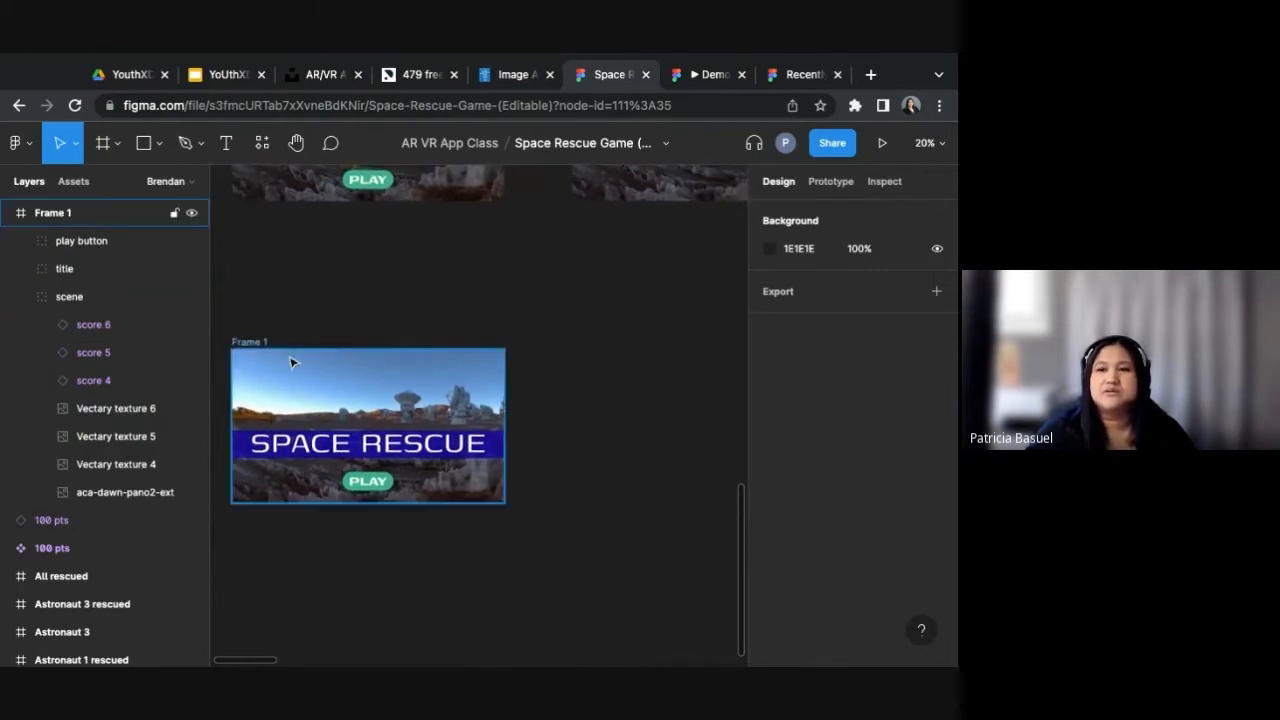
Step: Duplicate Frame 1 and place the copy beside it at about X 1689, Y 1770
scroll(412, 393, "up", 3)
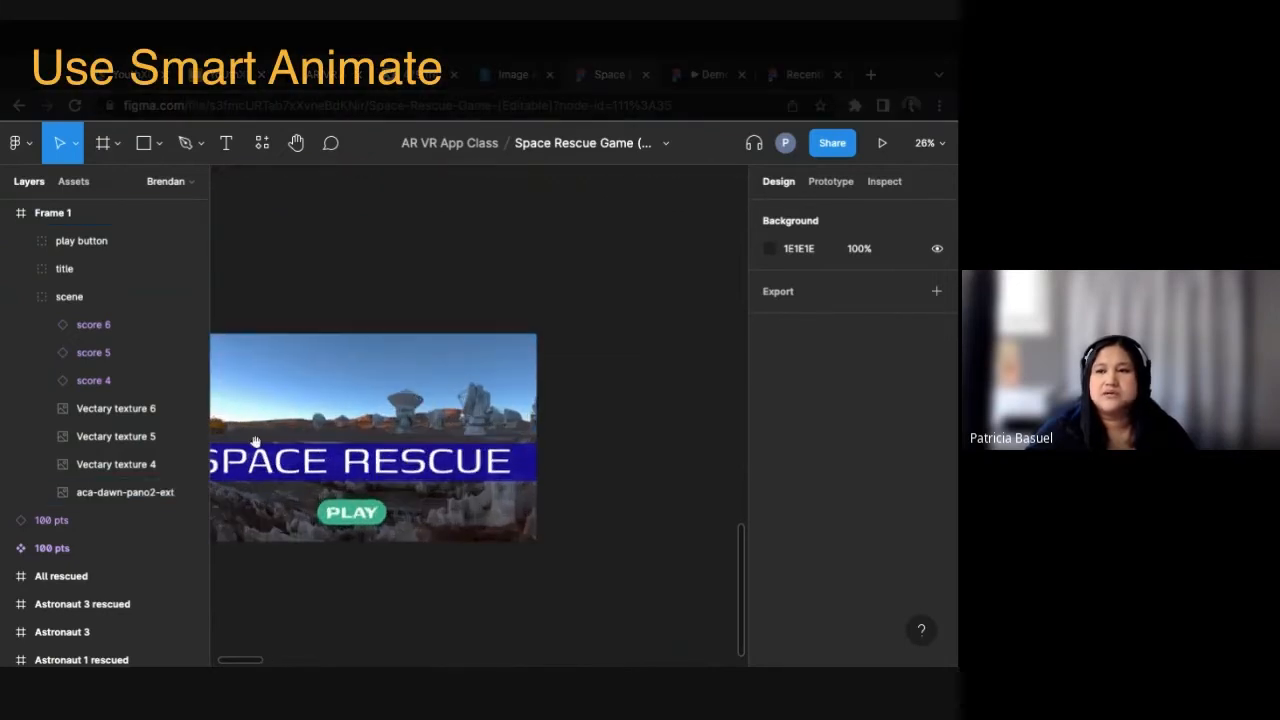
left_click_drag(255, 442, 347, 441)
scroll(499, 414, "up", 2)
left_click_drag(499, 414, 419, 404)
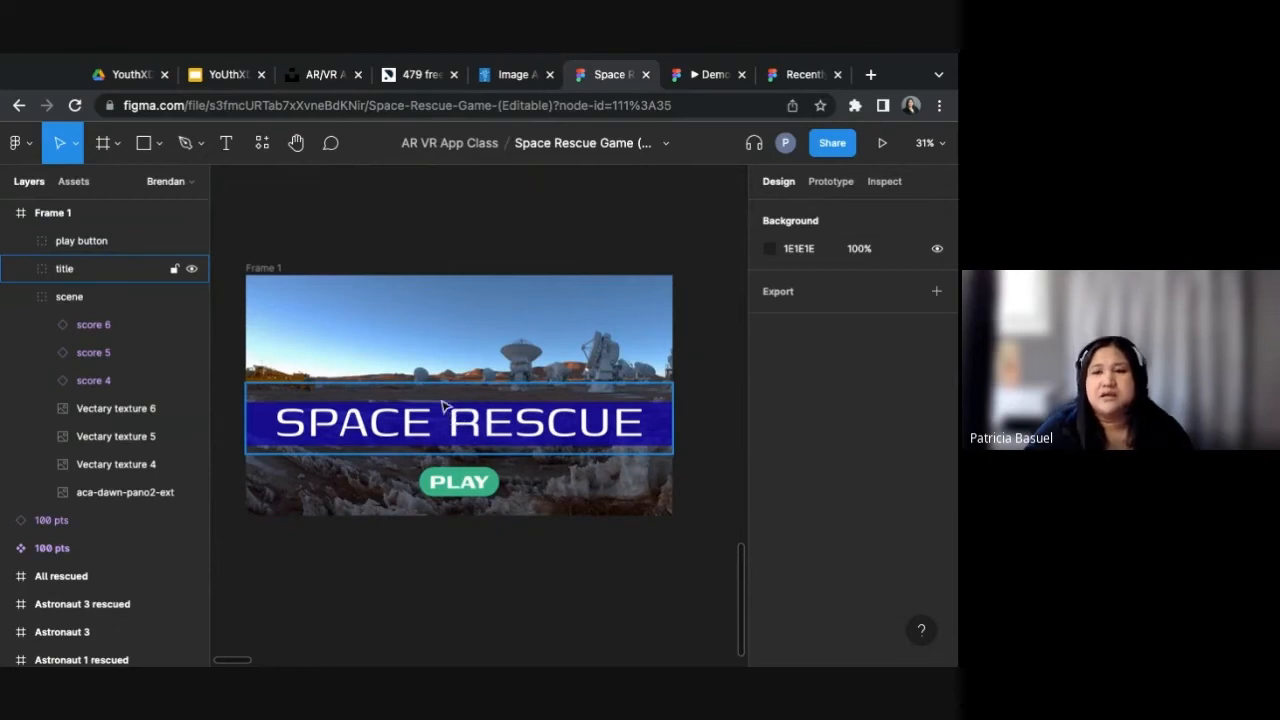
left_click(310, 337)
key("ctrl+d")
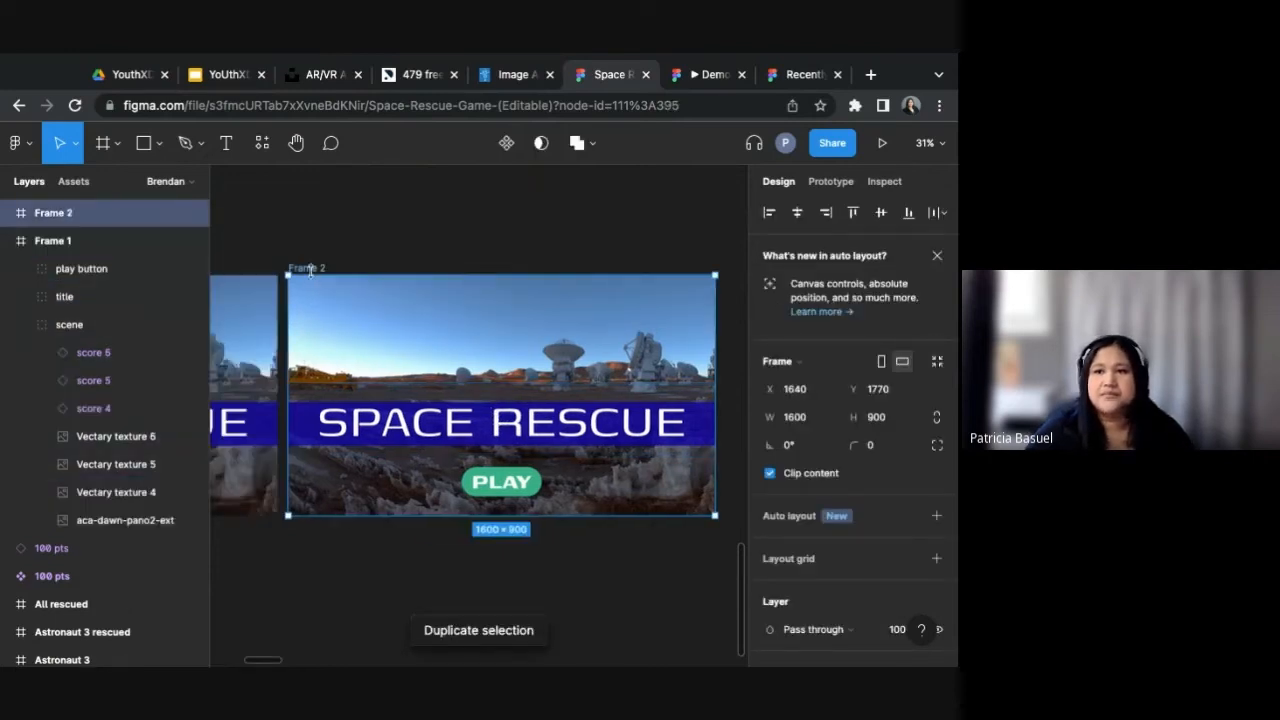
left_click_drag(314, 270, 327, 270)
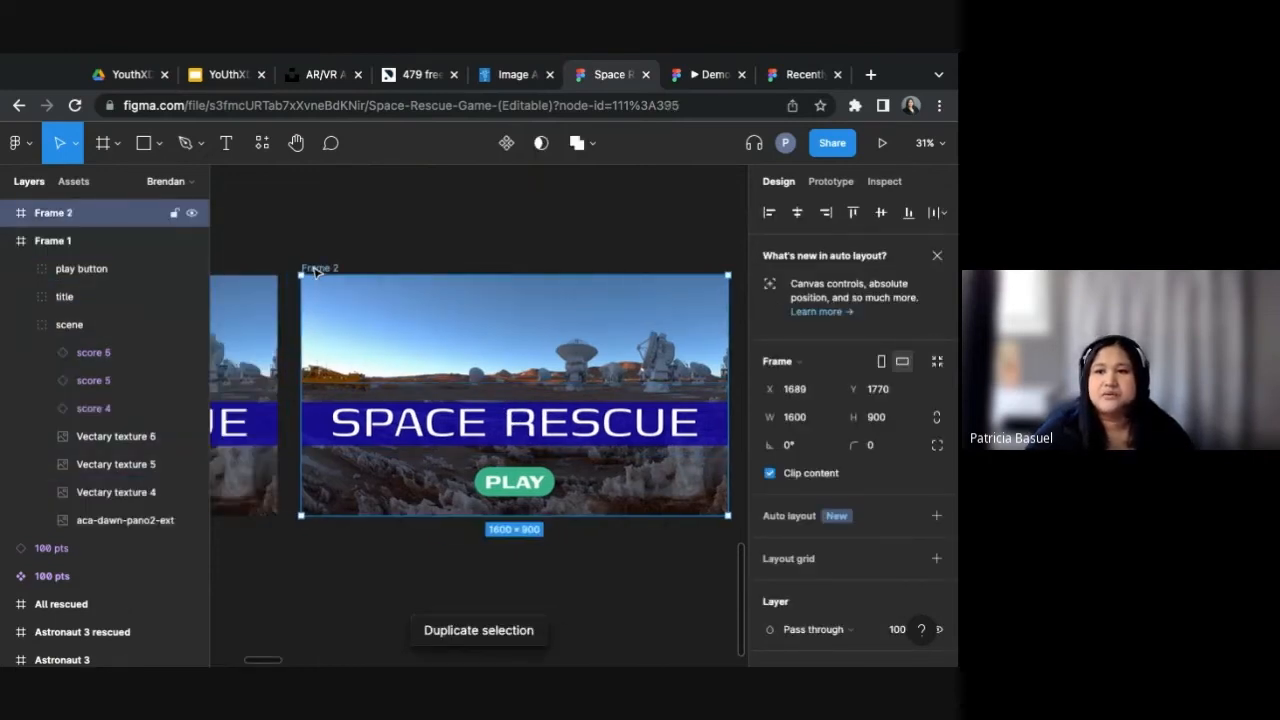
scroll(366, 240, "left", 5)
left_click(369, 249)
scroll(369, 249, "right", 1)
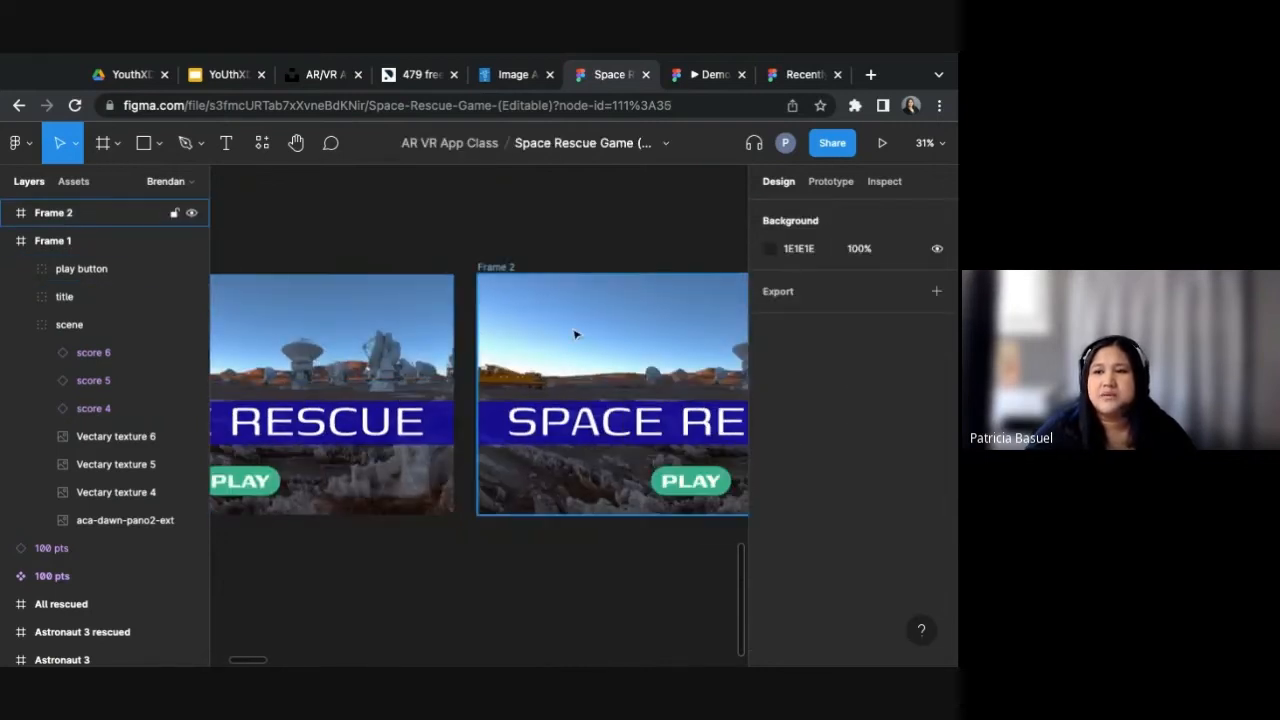
scroll(567, 334, "down", 1)
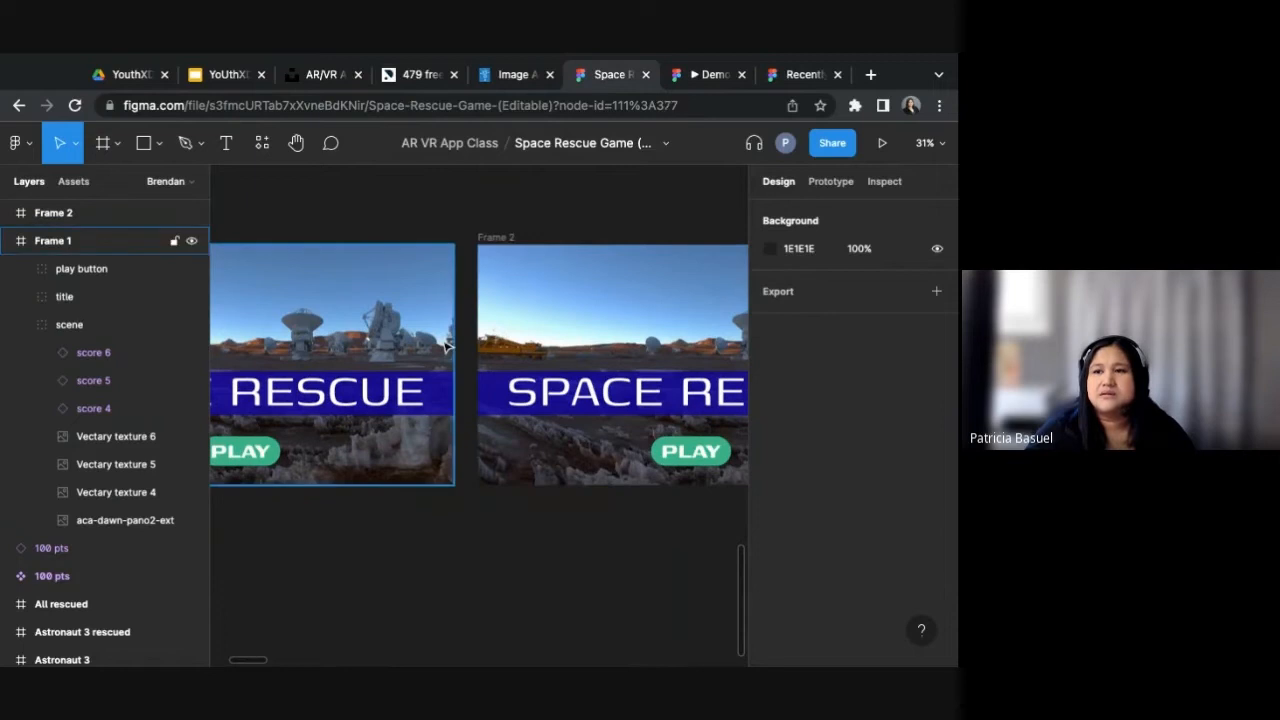
left_click(150, 240)
left_click(606, 211)
scroll(606, 211, "right", 3)
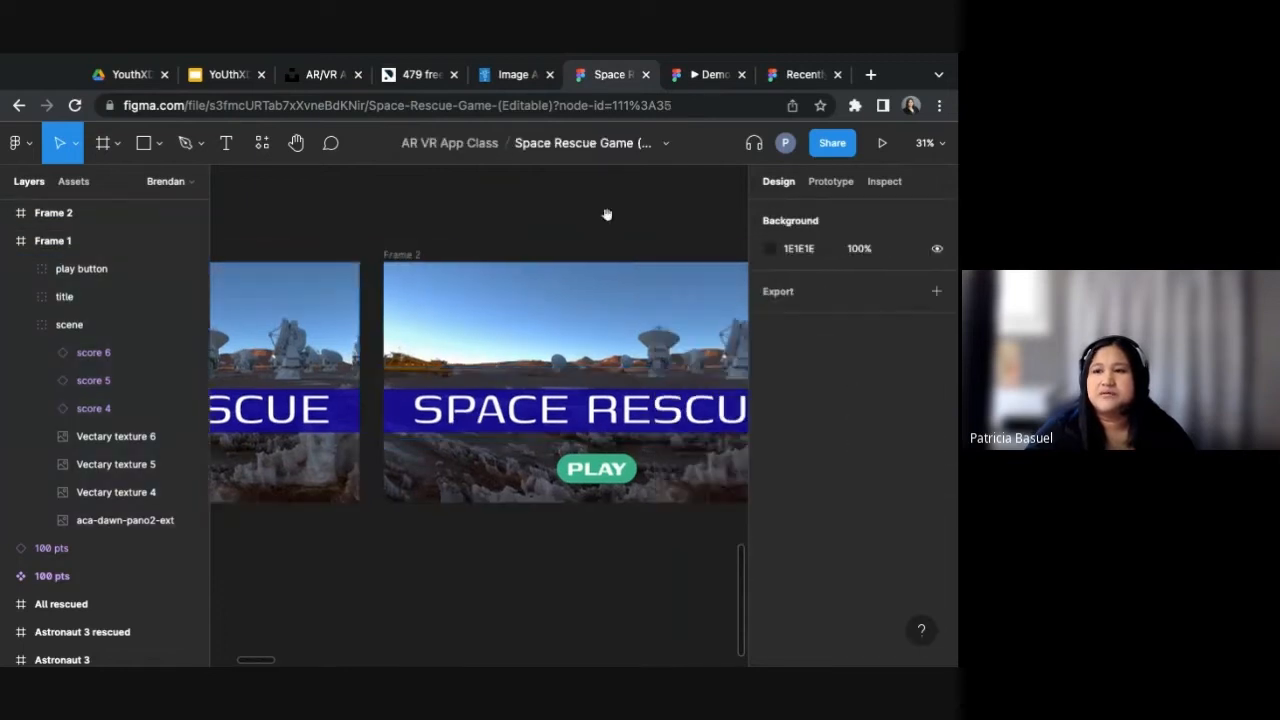
Step: In Frame 2, move the SPACE RESCUE title up to about Y 192 and the PLAY button to about X 993, Y 610
left_click(588, 428)
mouse_move(591, 432)
left_mouse_down()
mouse_move(593, 375)
mouse_move(587, 434)
left_mouse_up()
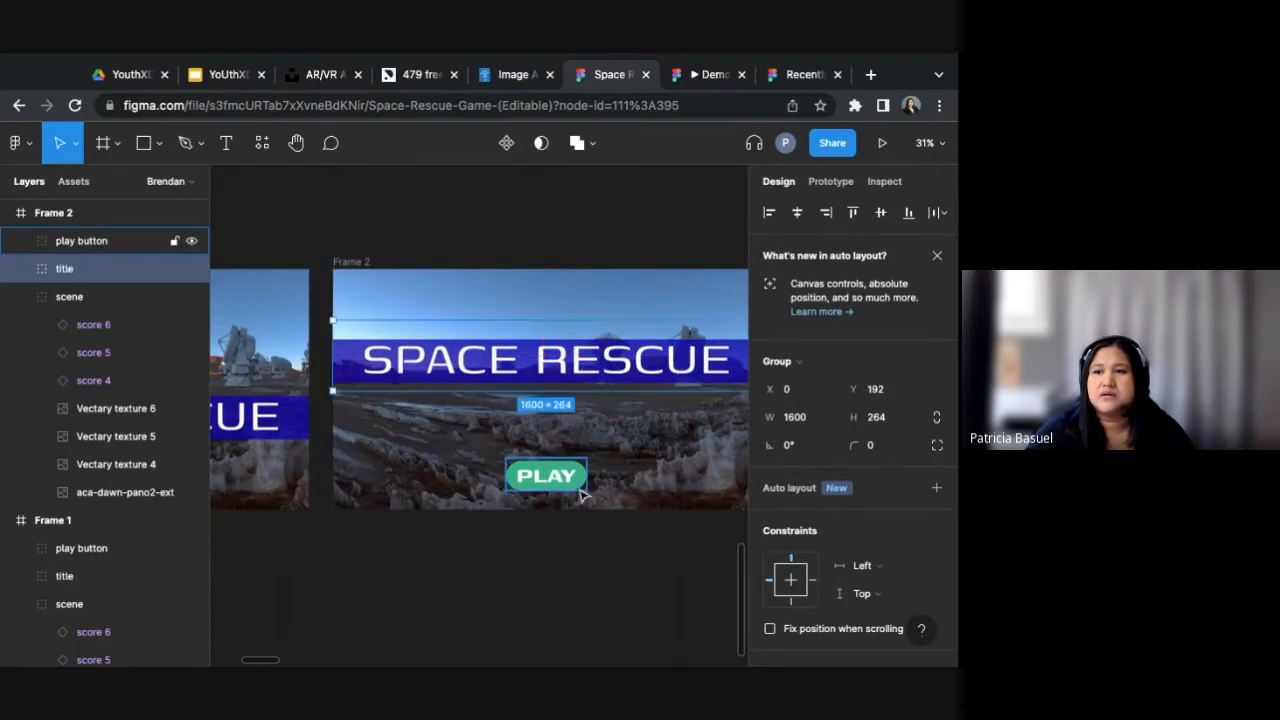
left_click_drag(577, 488, 668, 462)
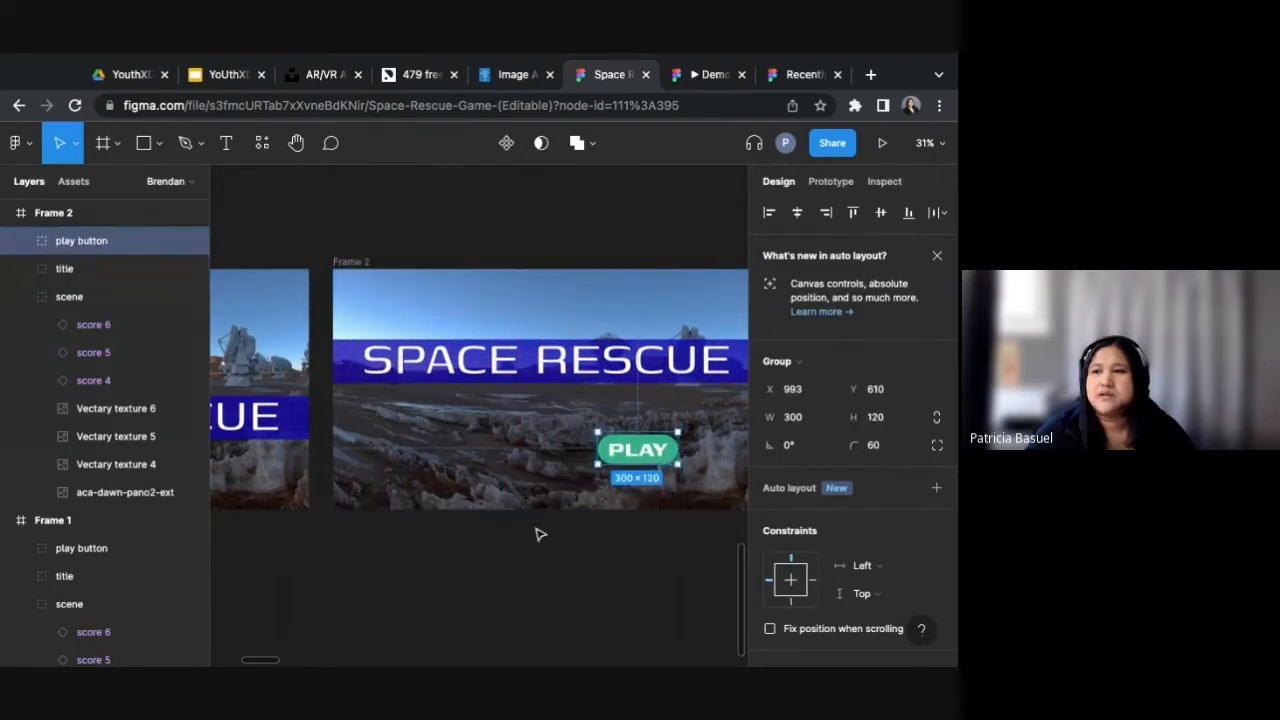
Step: Connect the PLAY button in Frame 1 to Frame 2 with an on-click Navigate to interaction using Smart animate
left_click_drag(275, 539, 680, 543)
scroll(479, 539, "right", 5)
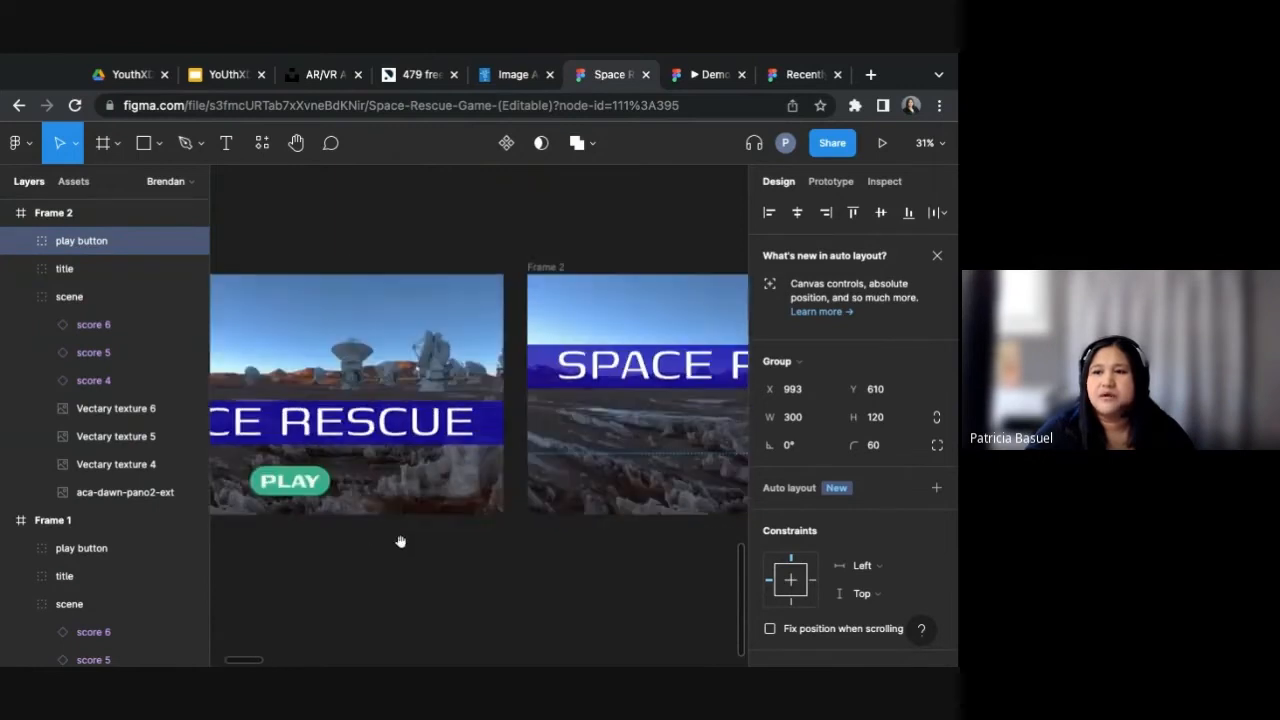
scroll(479, 539, "left", 3)
scroll(479, 539, "left", 3)
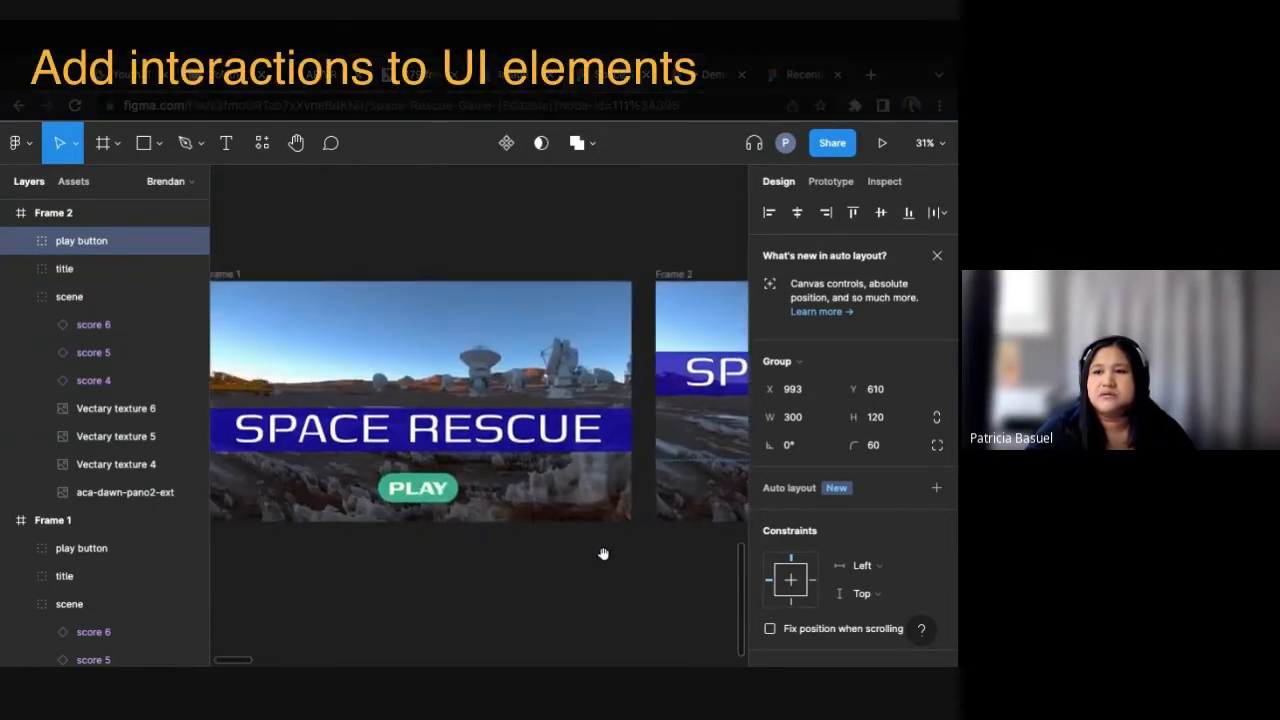
left_click(828, 186)
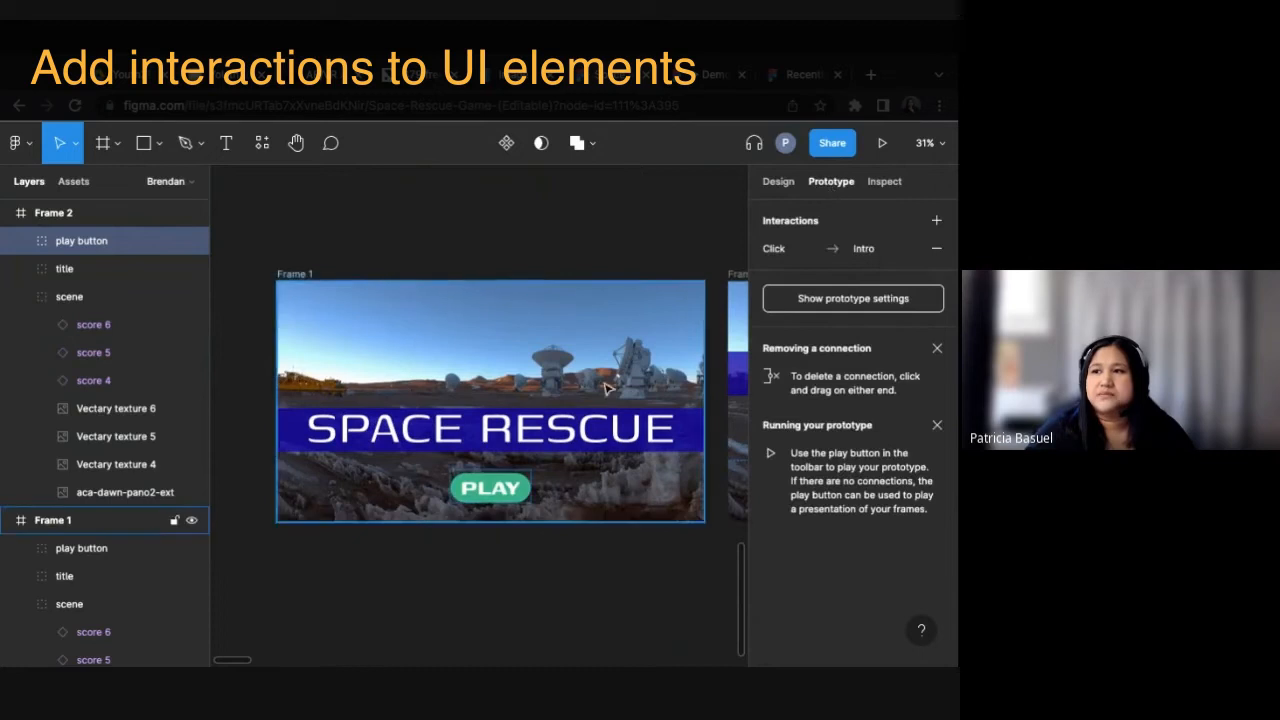
left_click(518, 500)
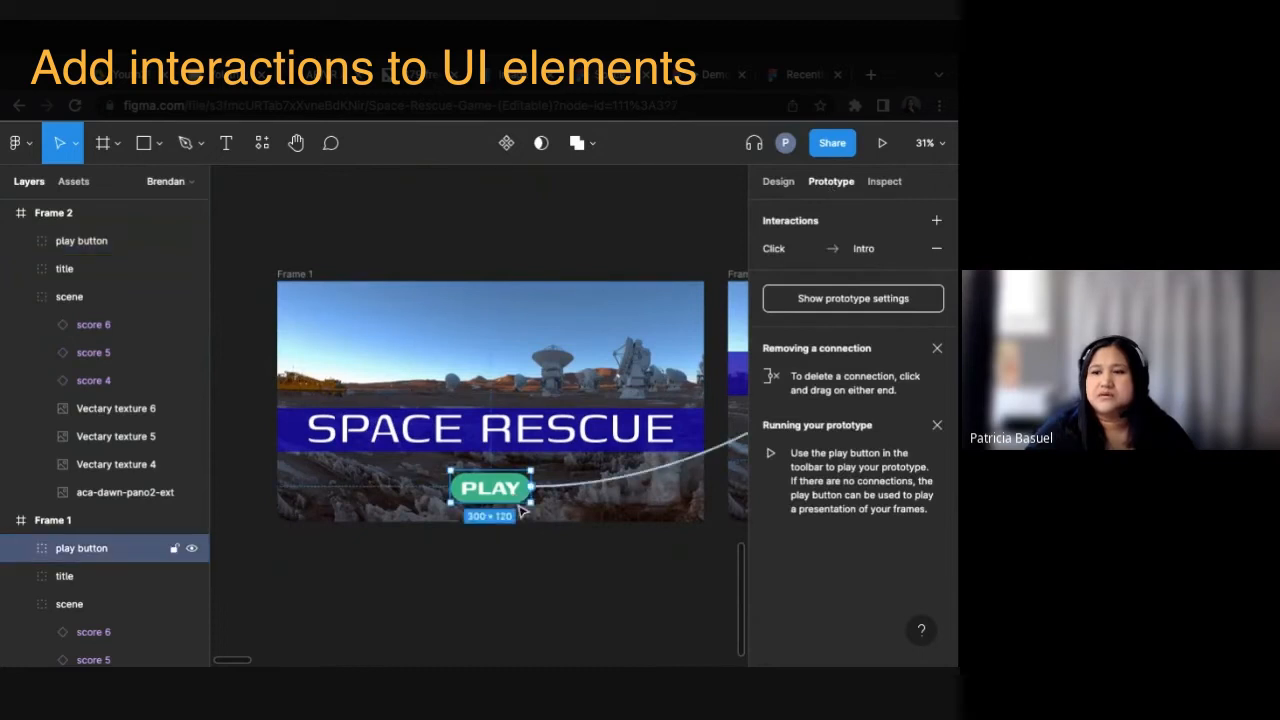
scroll(606, 560, "right", 3)
left_click_drag(386, 482, 578, 395)
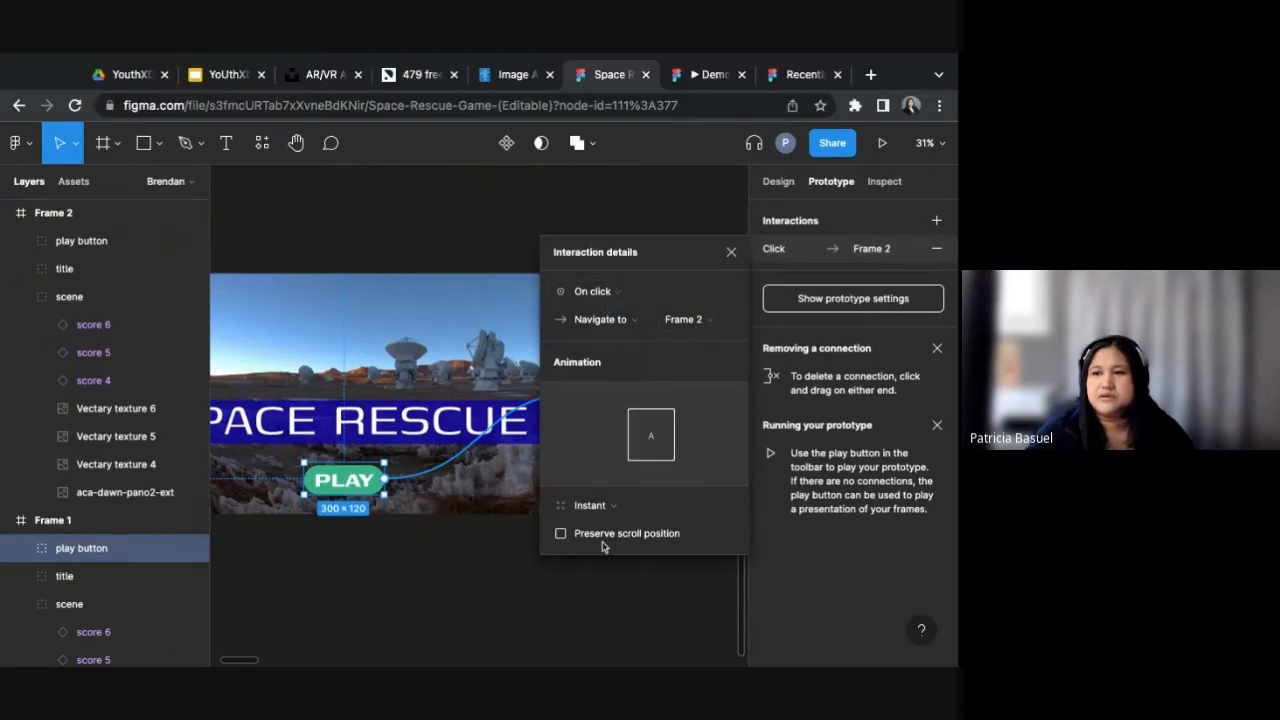
left_click(614, 504)
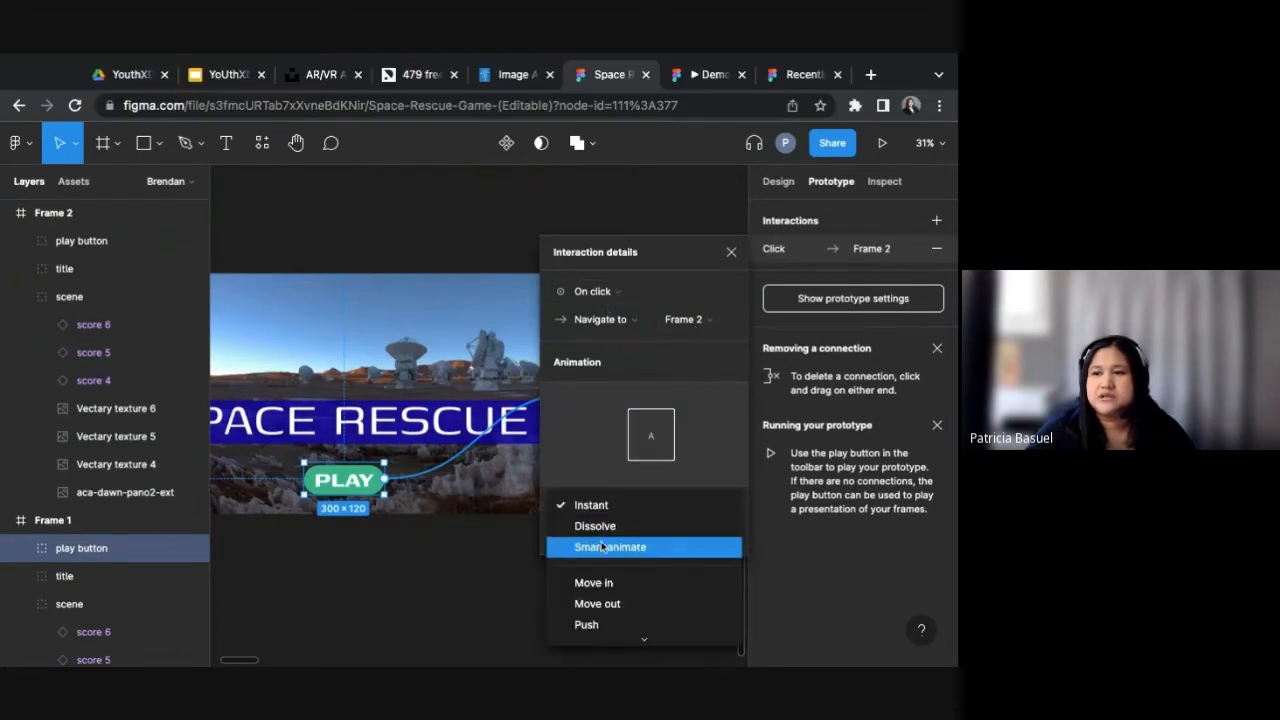
left_click(618, 548)
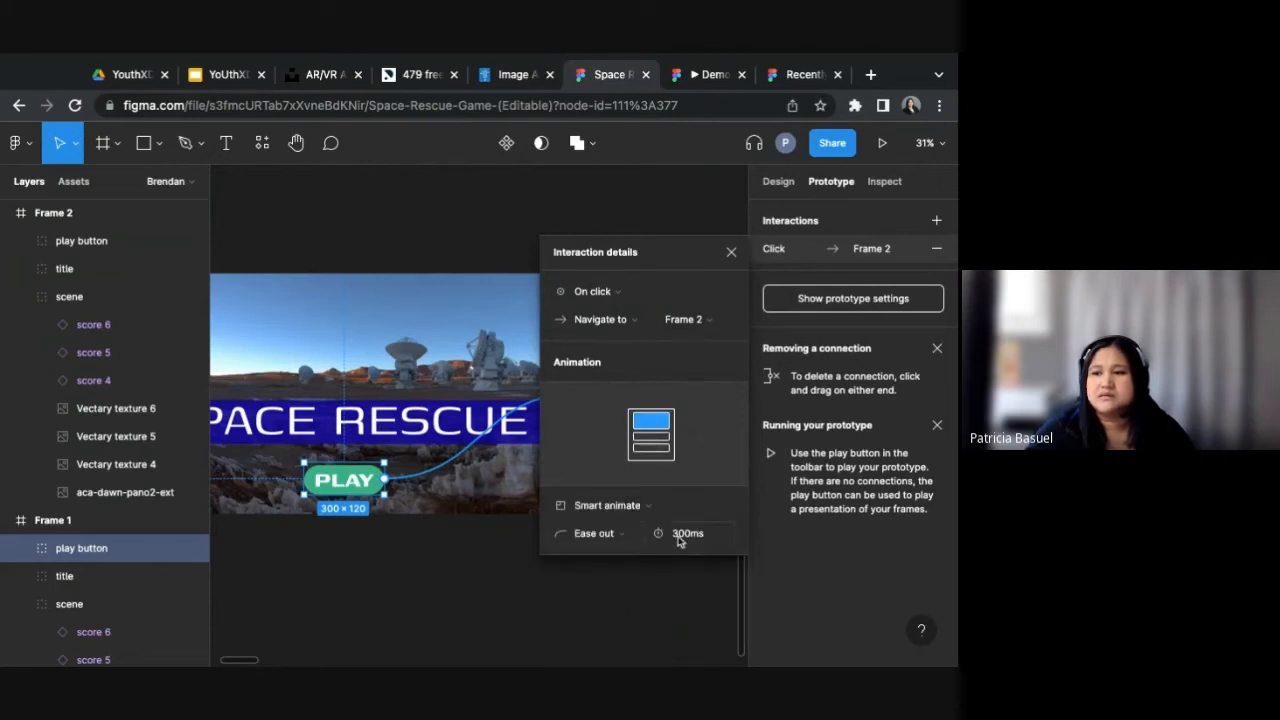
left_click(466, 591)
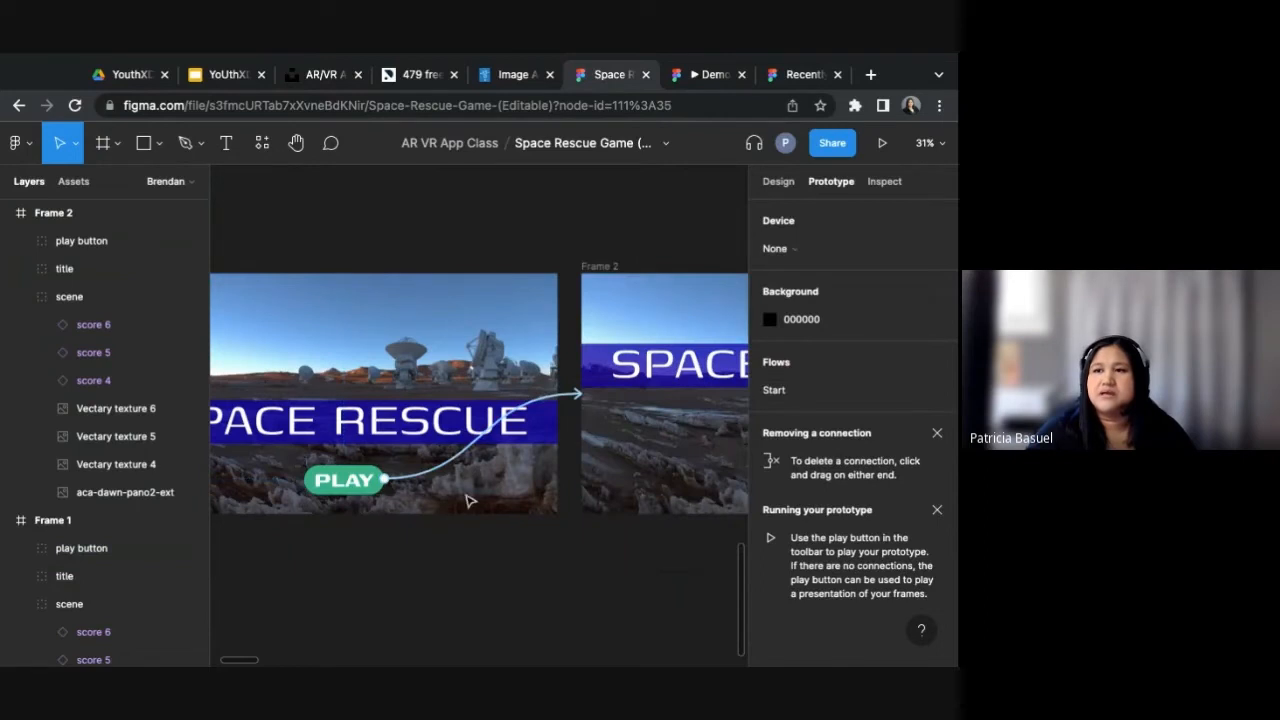
Step: Give Frame 1 a flow starting point and name the flow Demo
left_click_drag(249, 542, 418, 541)
left_click(325, 265)
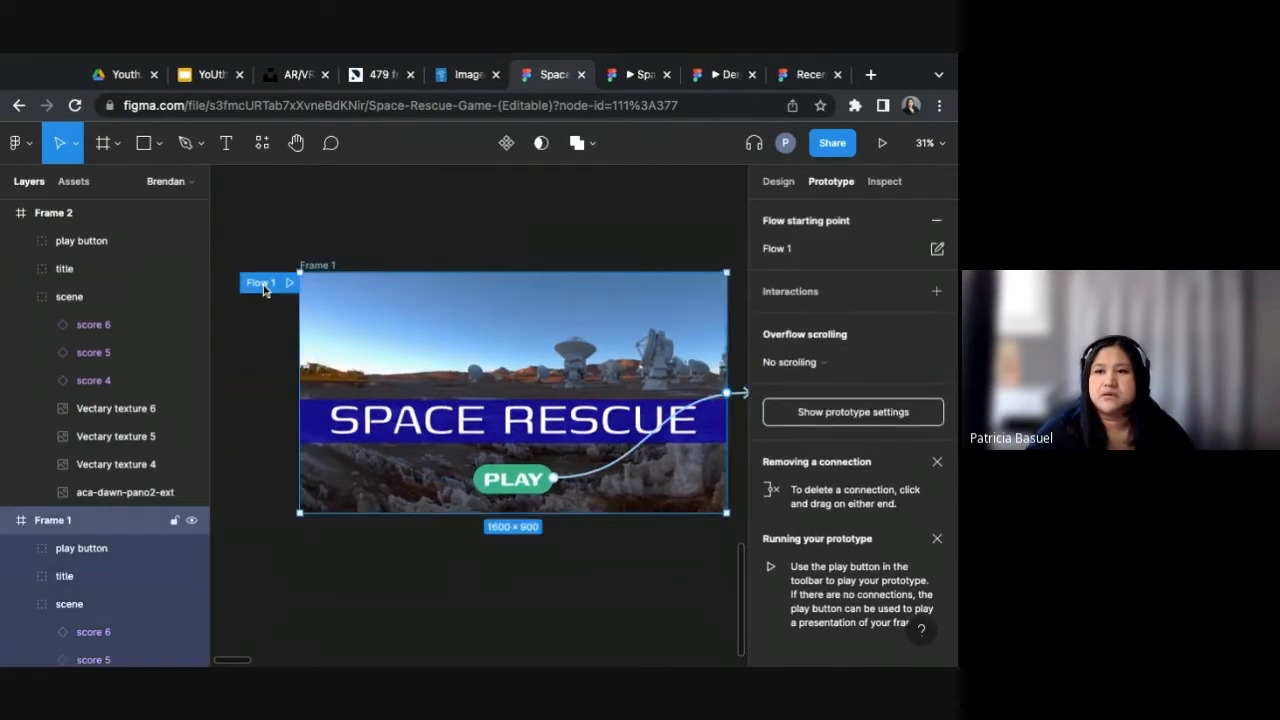
double_click(262, 284)
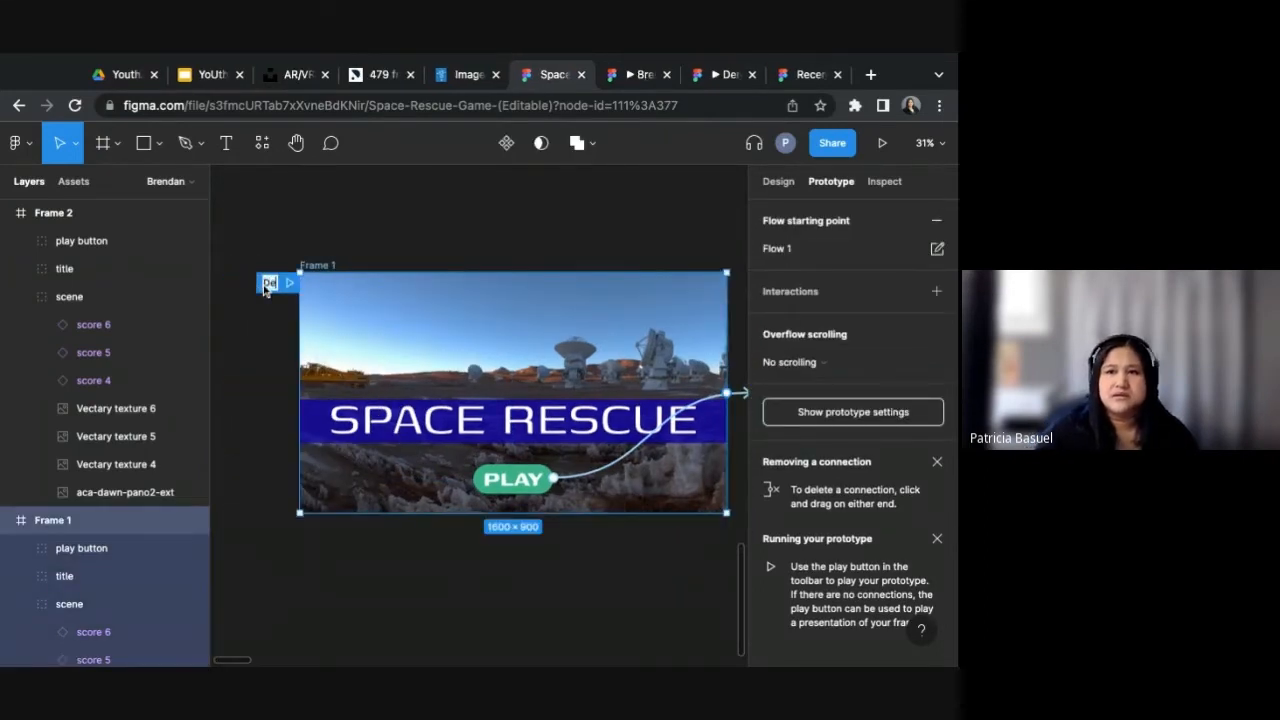
type("Demo")
key("Return")
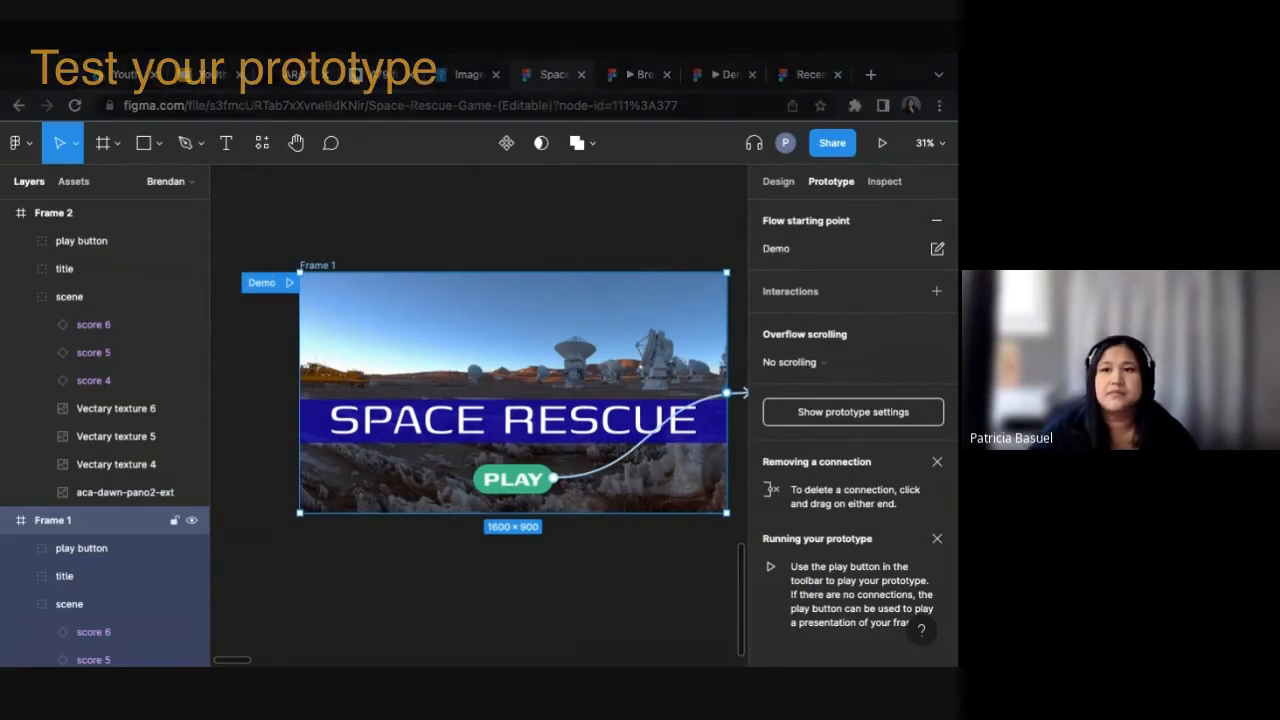
Step: View the Demo flow in the prototype preview without the sidebar, scaled to Fill screen, and test the PLAY button's transition
left_click(630, 77)
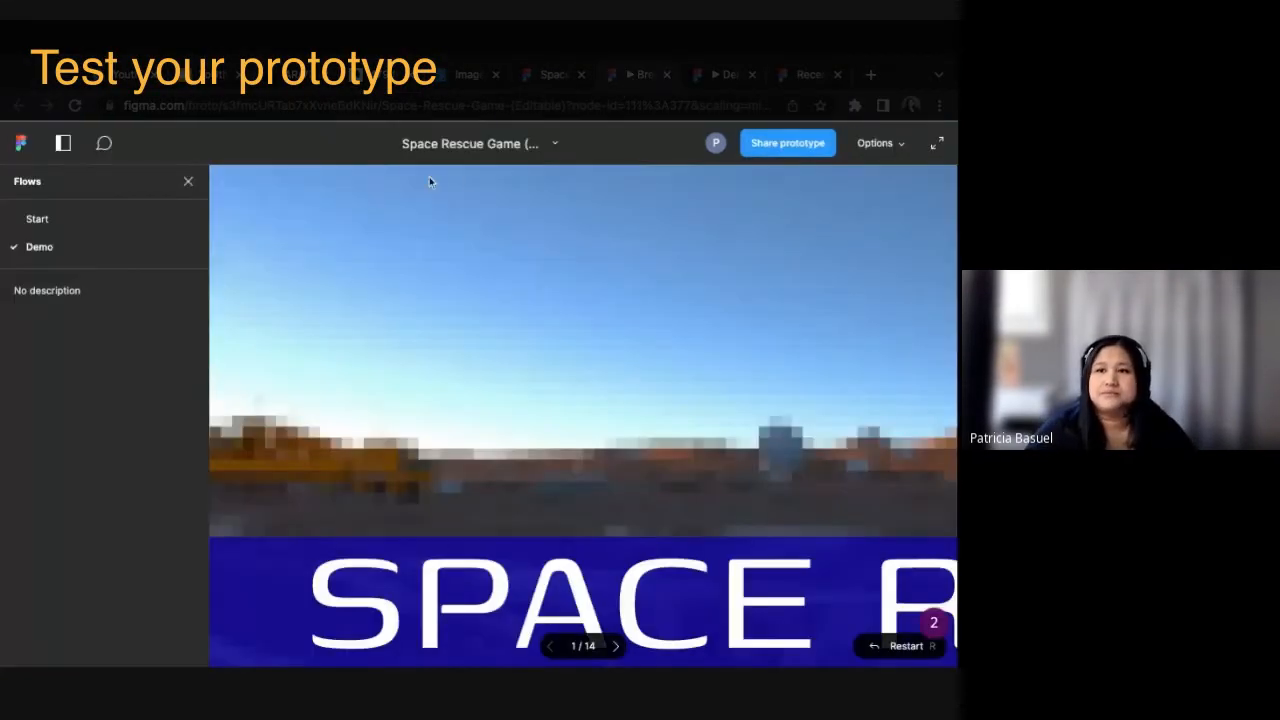
left_click(189, 181)
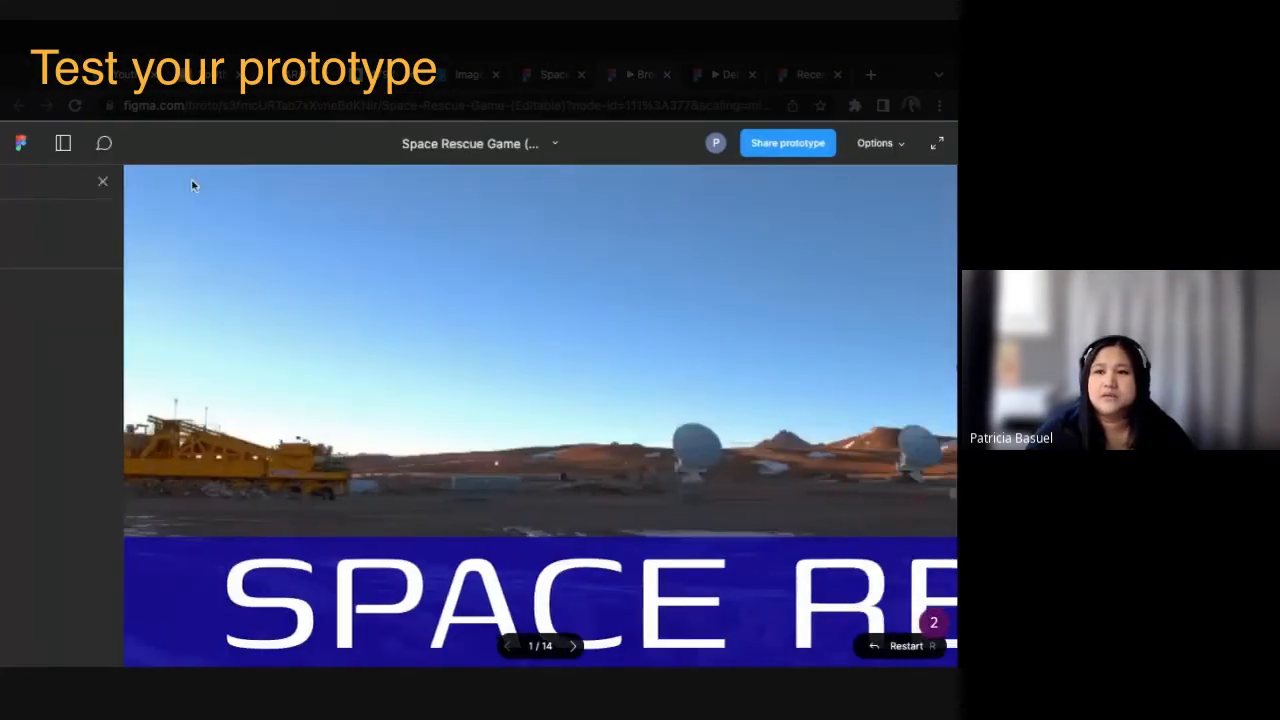
left_click(893, 150)
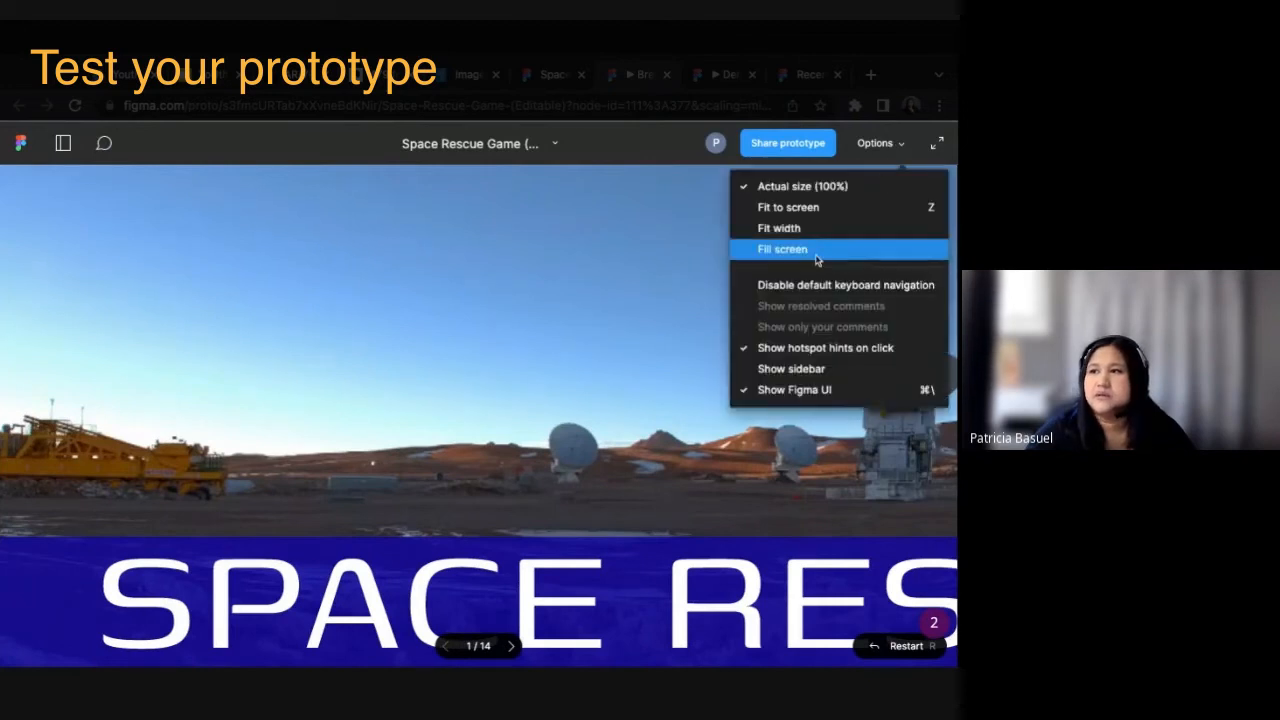
left_click(815, 259)
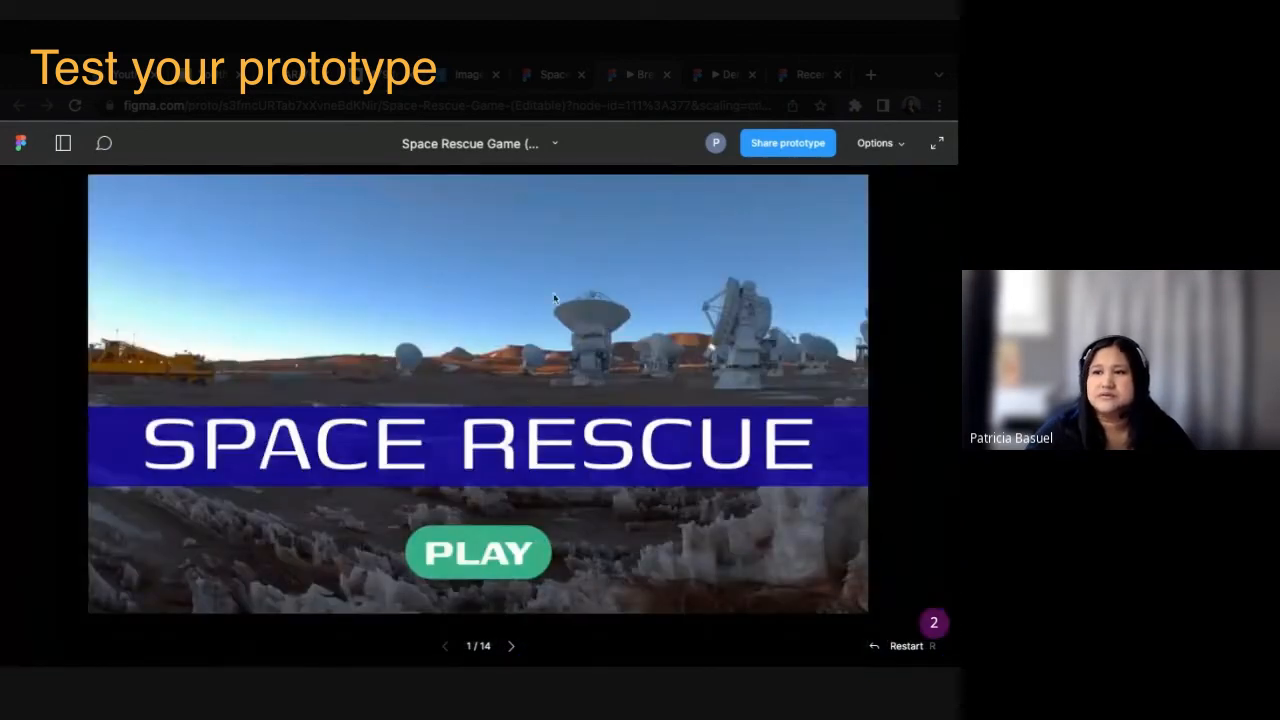
left_click(488, 556)
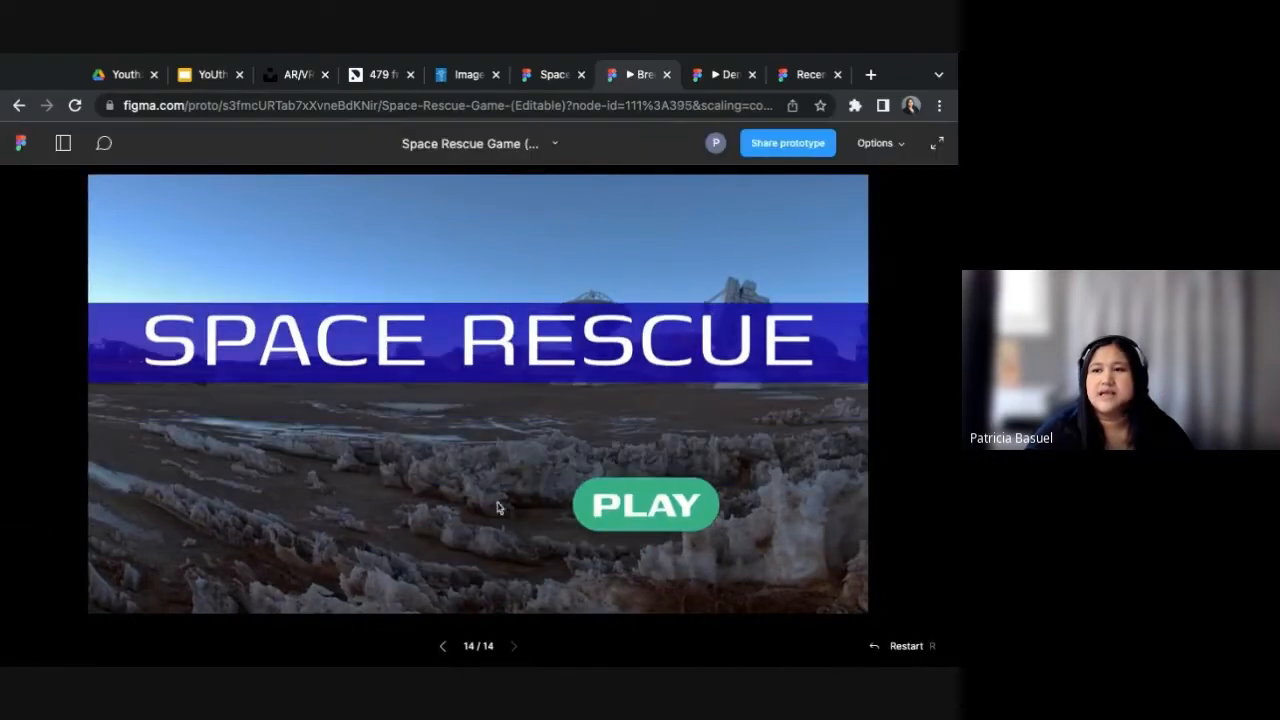
Step: Return to the design file and remove the prototype connection from the PLAY button in Frame 2
left_click(545, 76)
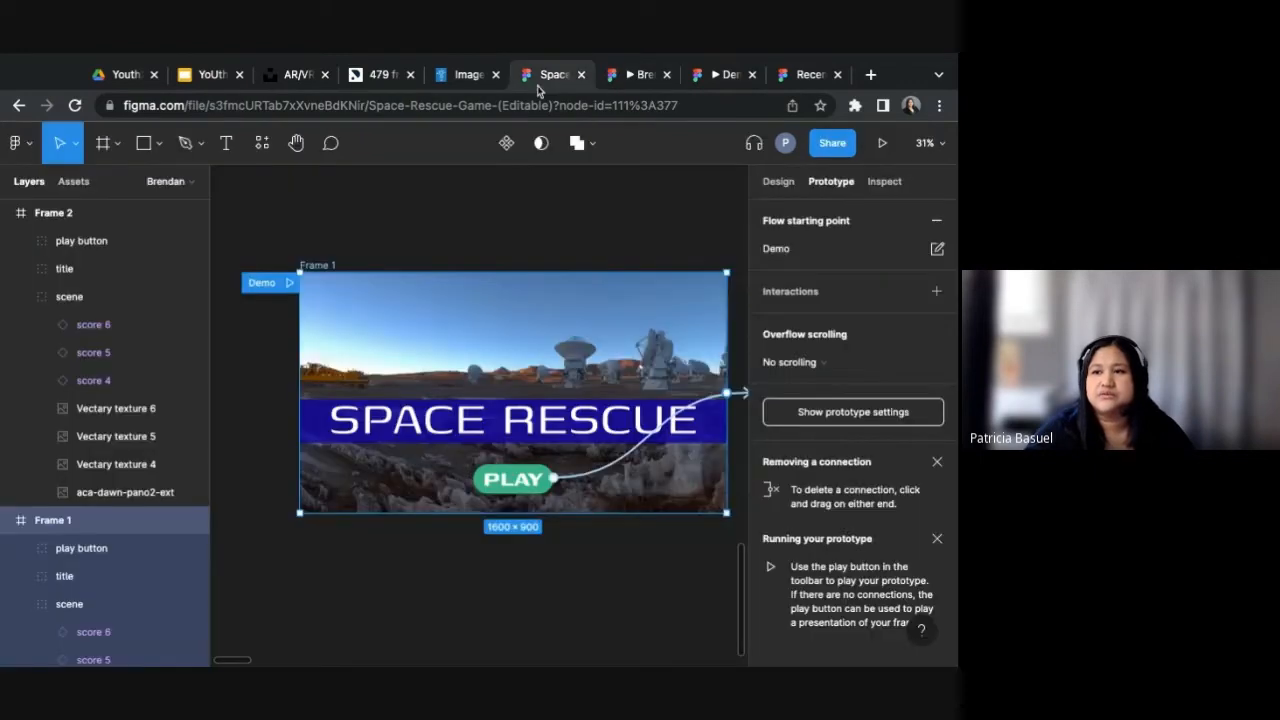
left_click(585, 590)
scroll(628, 583, "right", 10)
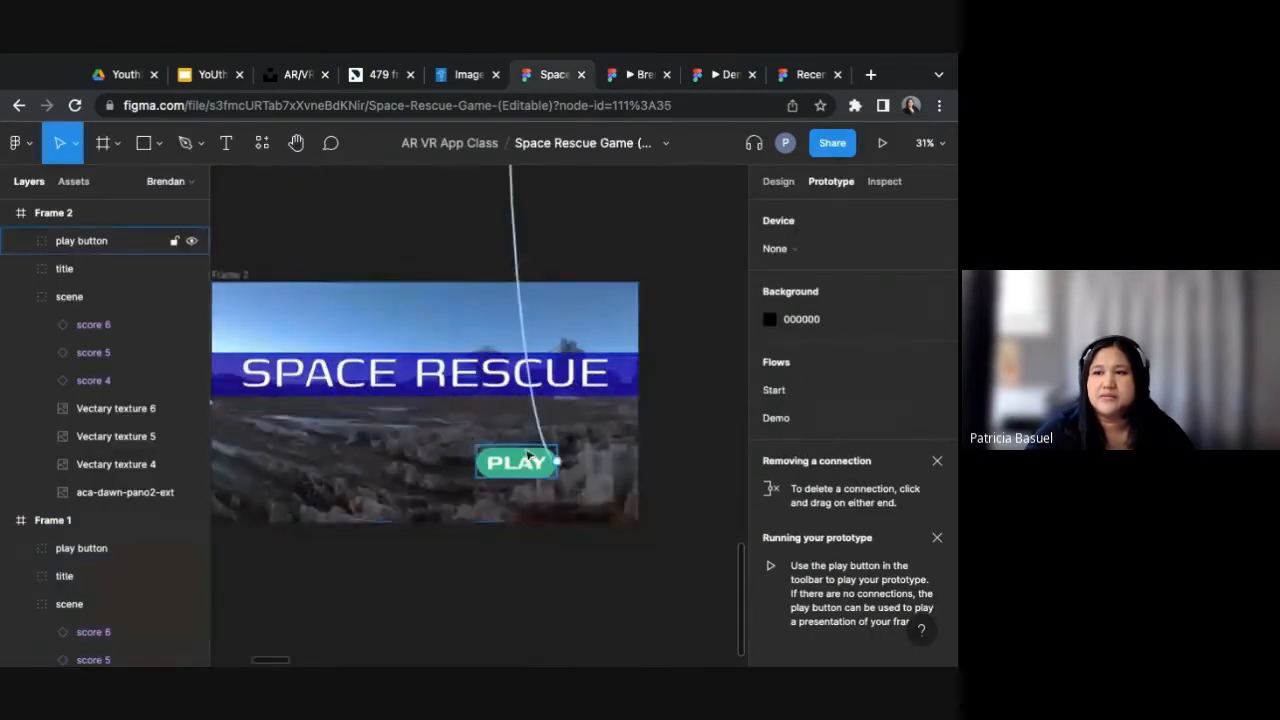
left_click(528, 455)
left_click(514, 243)
Step: Set the layer opacity of the PLAY button in Frame 2 to 0%
scroll(471, 243, "left", 5)
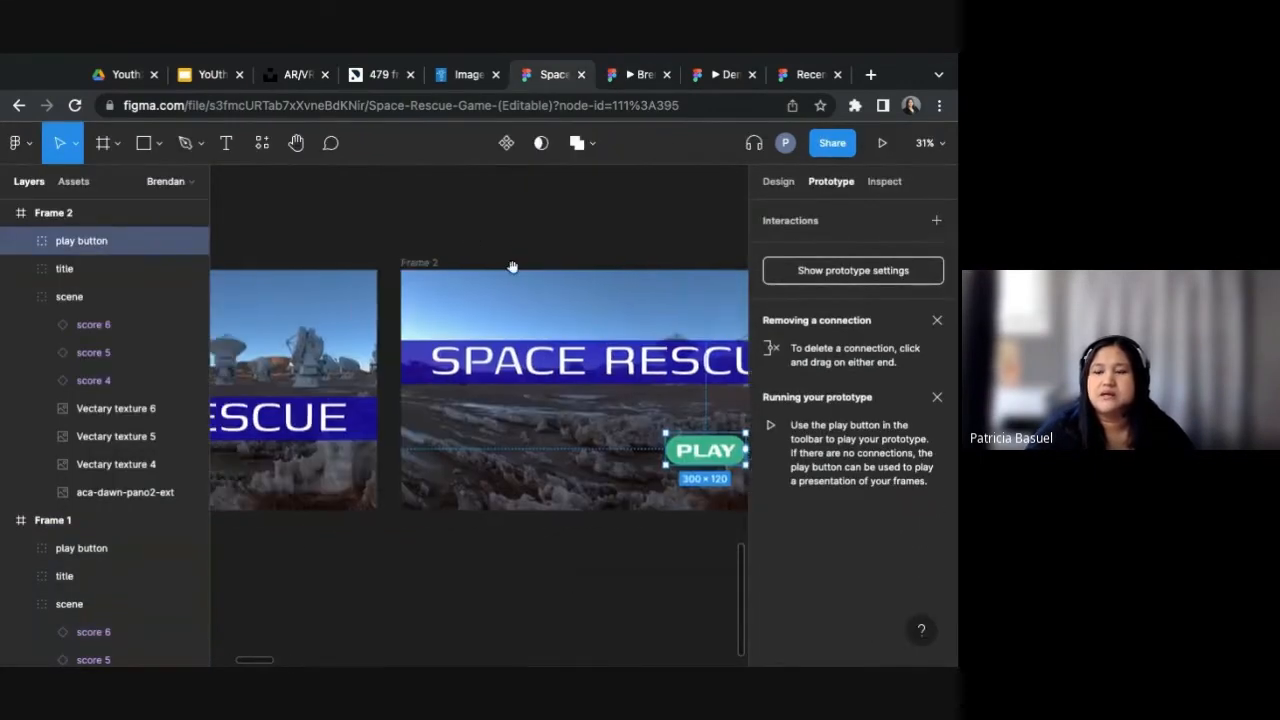
scroll(505, 269, "right", 1)
scroll(463, 463, "left", 5)
scroll(623, 434, "right", 3)
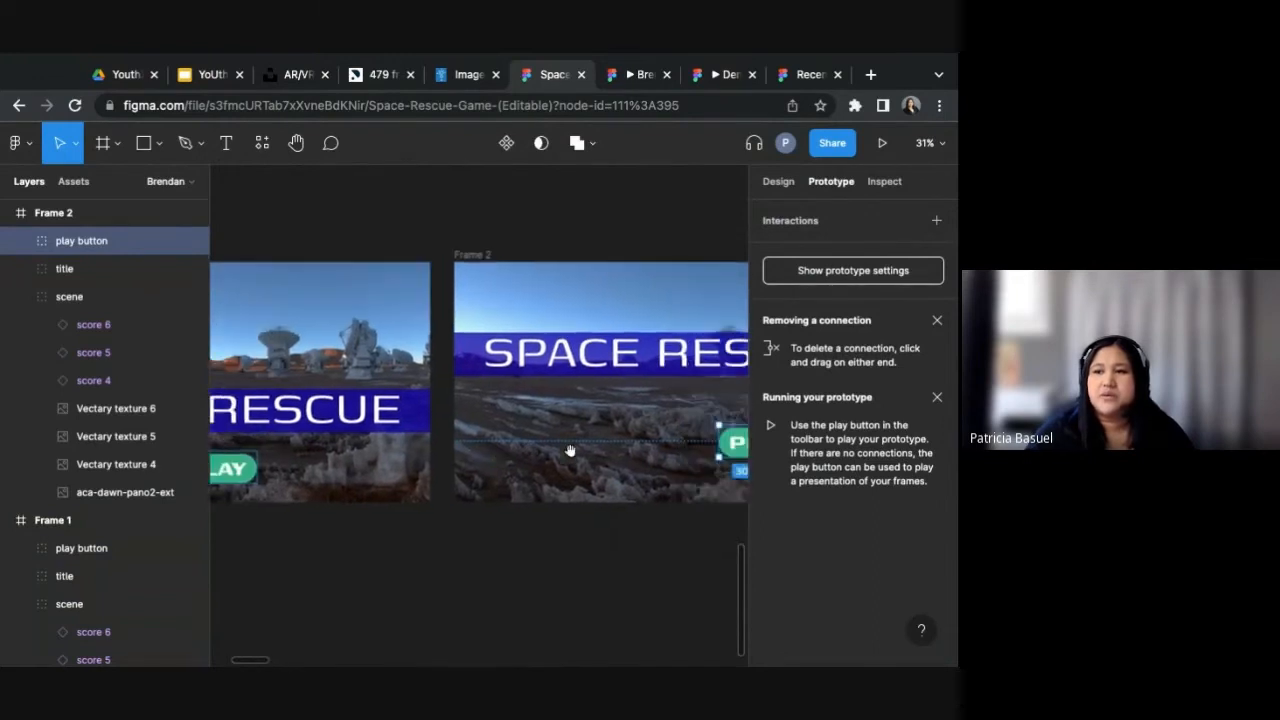
scroll(570, 451, "right", 4)
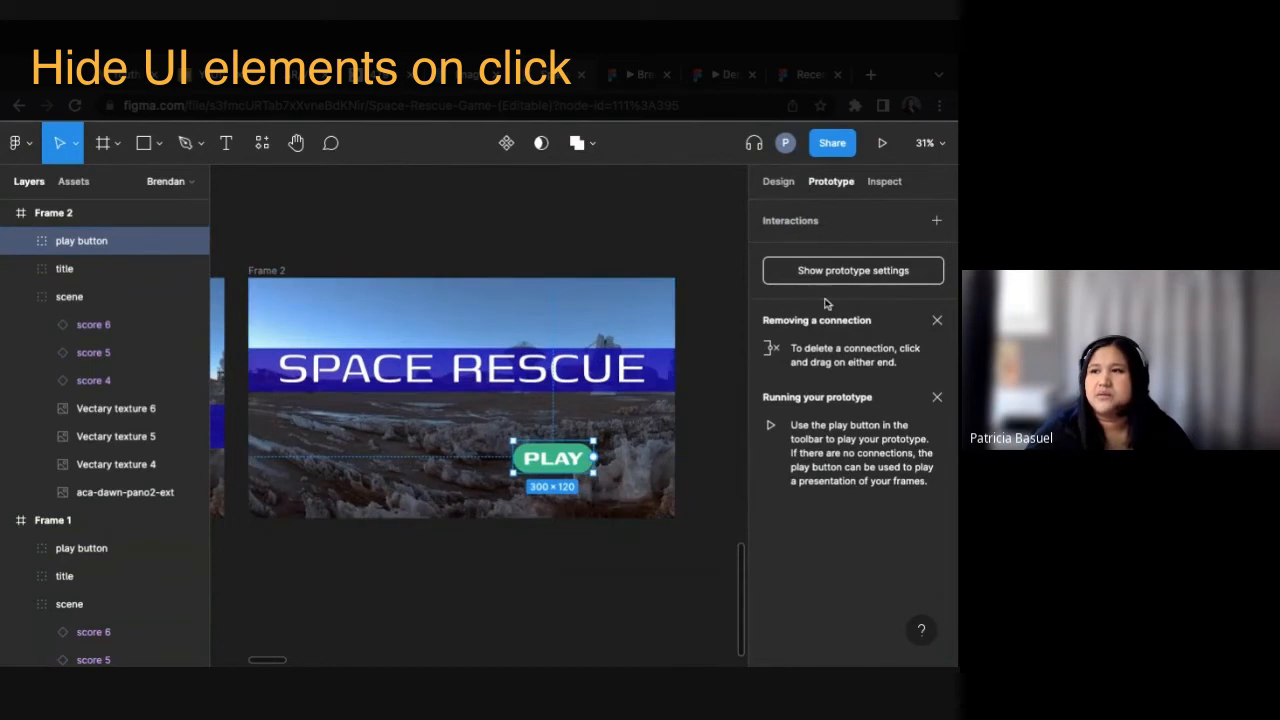
left_click(778, 181)
scroll(875, 580, "down", 3)
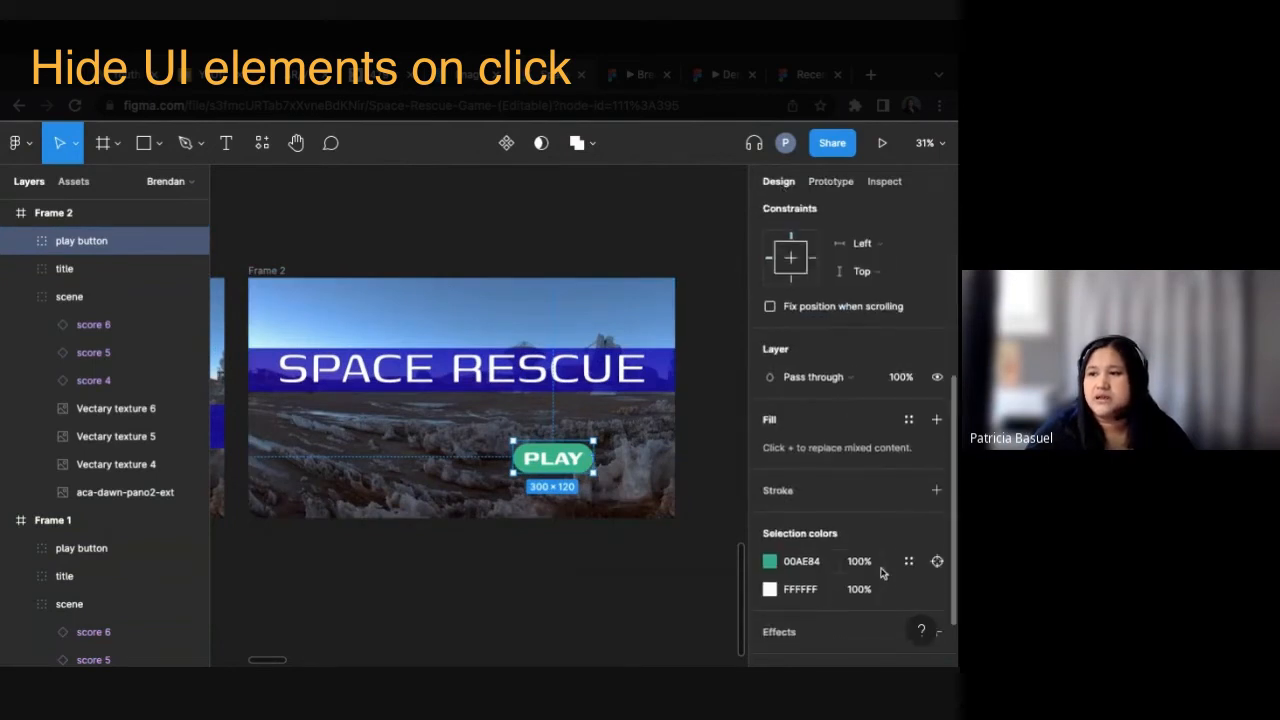
scroll(910, 420, "up", 1)
left_click(902, 388)
type("0")
key("Return")
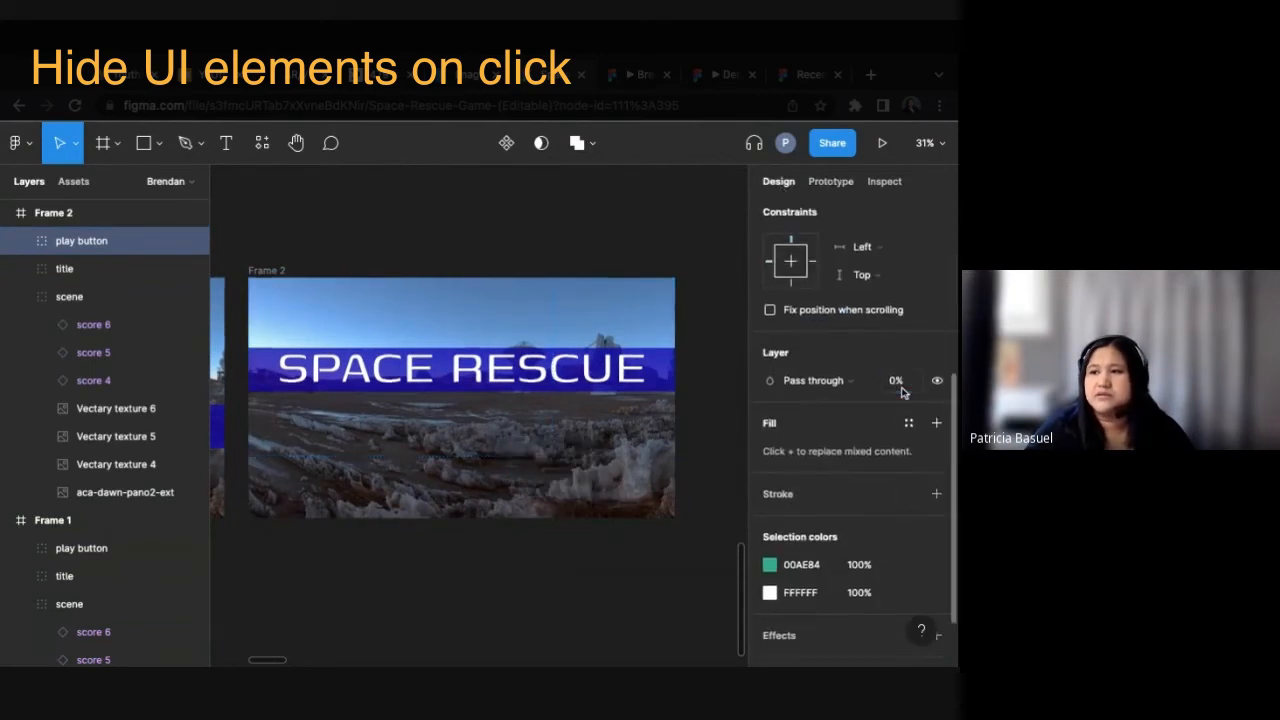
Step: Set the layer opacity of the SPACE RESCUE title in Frame 2 to 0%, keeping the layer instead of deleting it
scroll(471, 643, "left", 3)
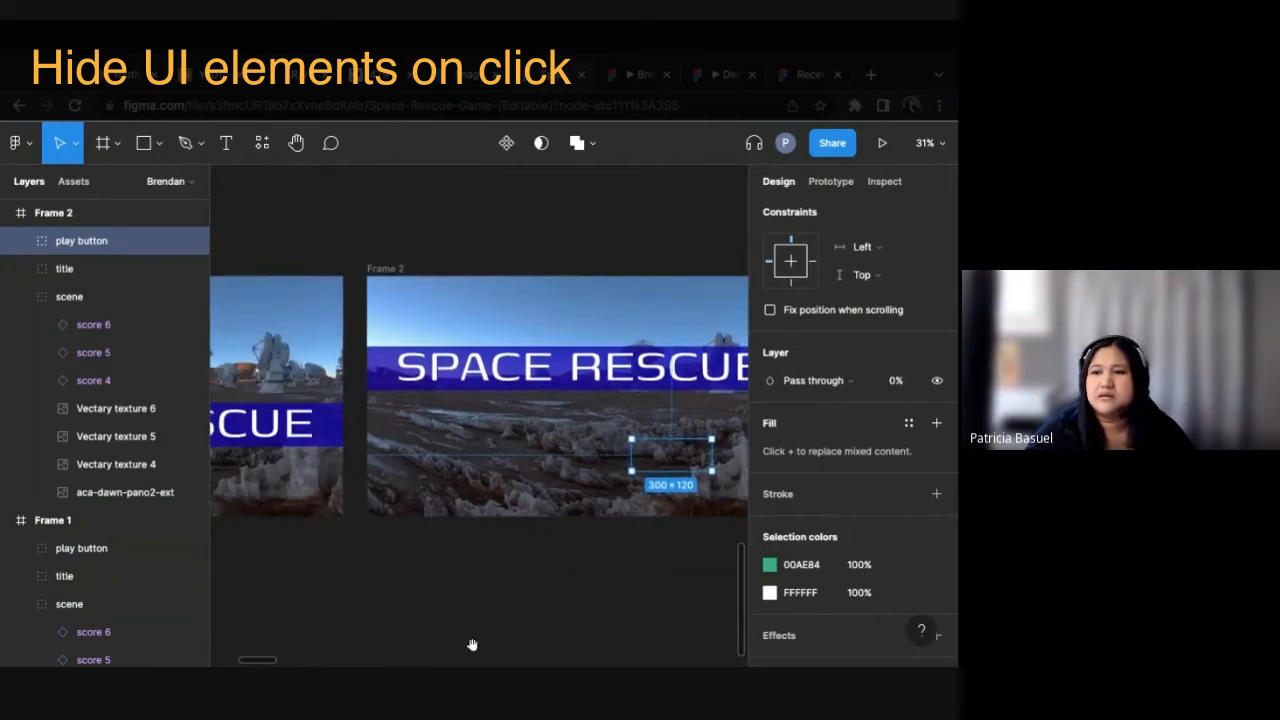
left_click(560, 370)
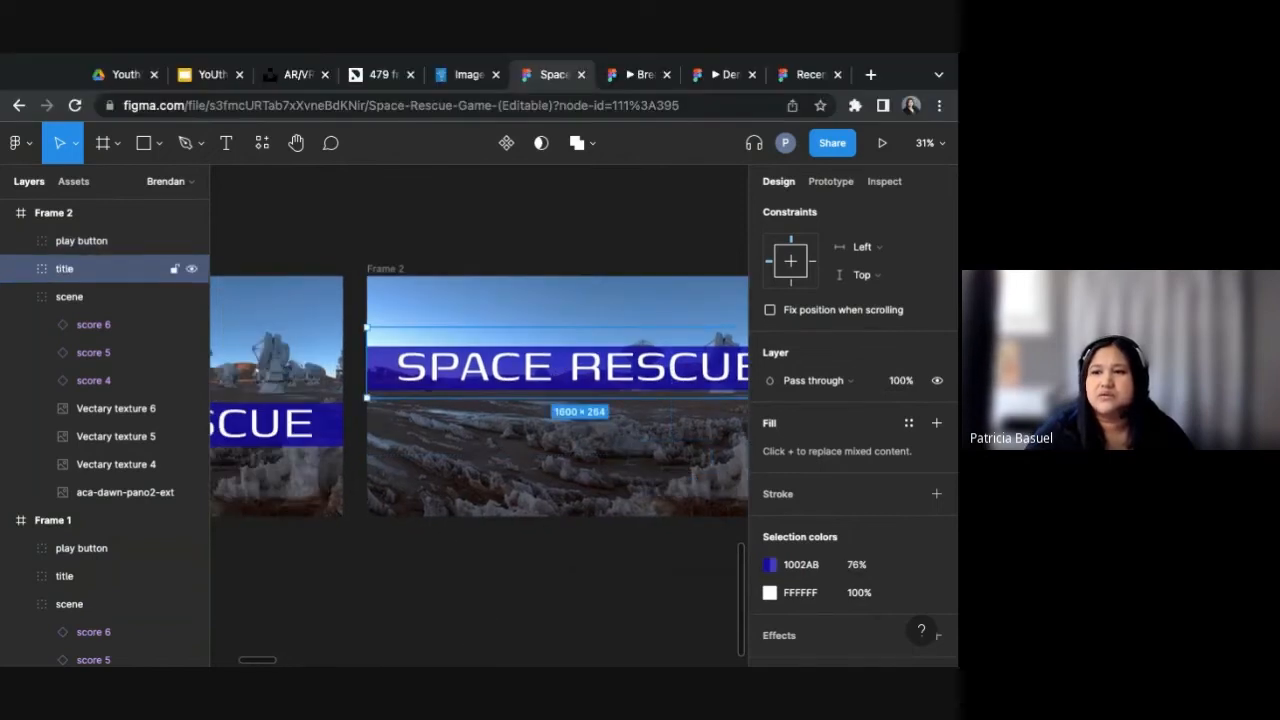
key("Delete")
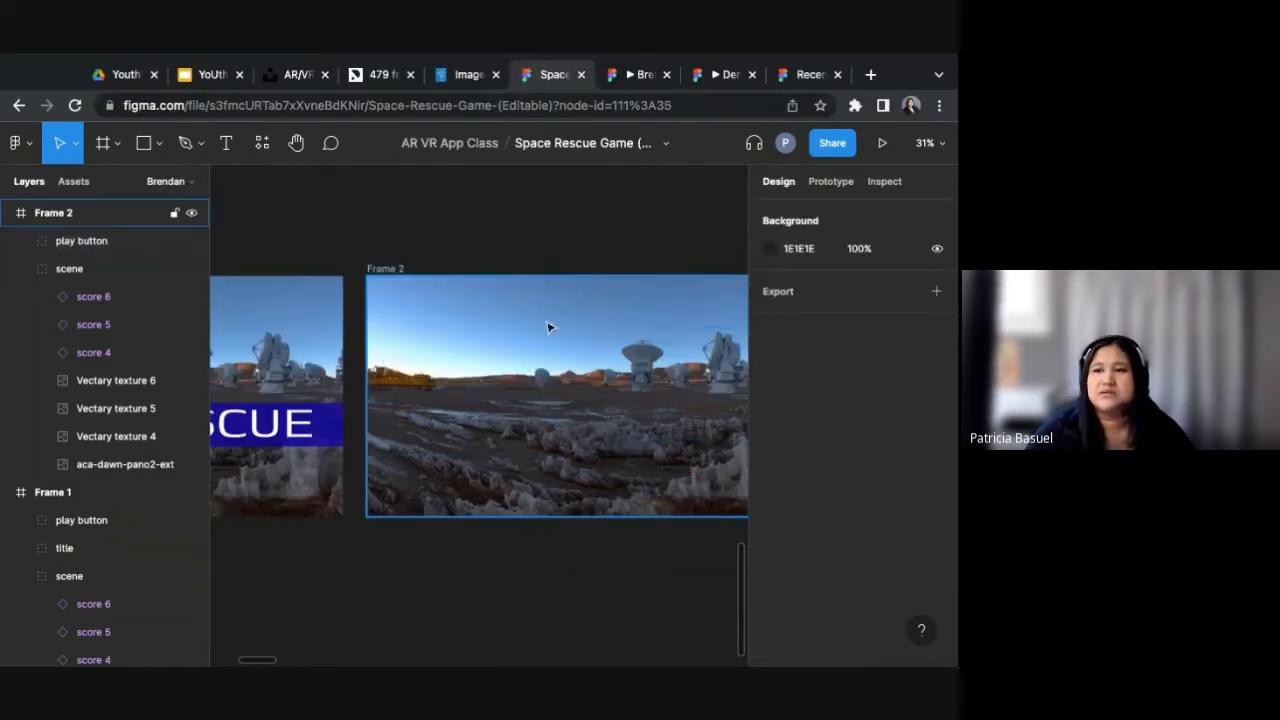
key("ctrl+z")
scroll(896, 595, "down", 3)
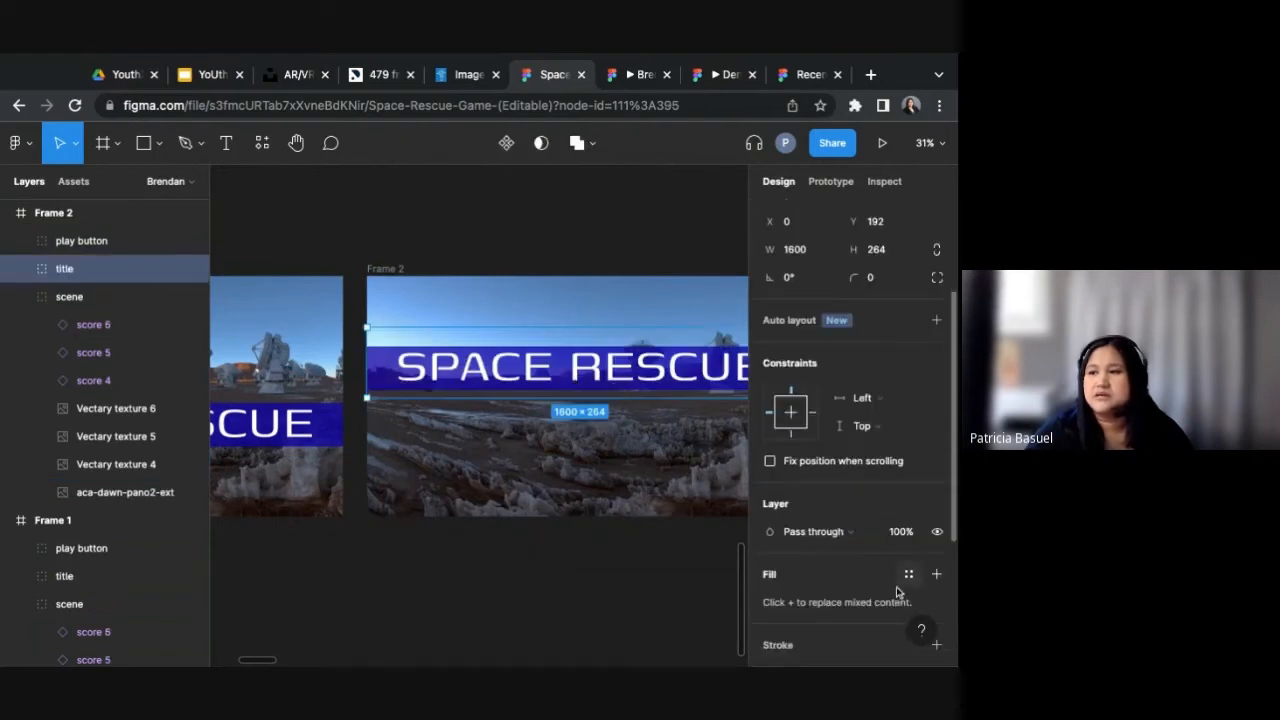
left_click(902, 532)
type("0")
key("Return")
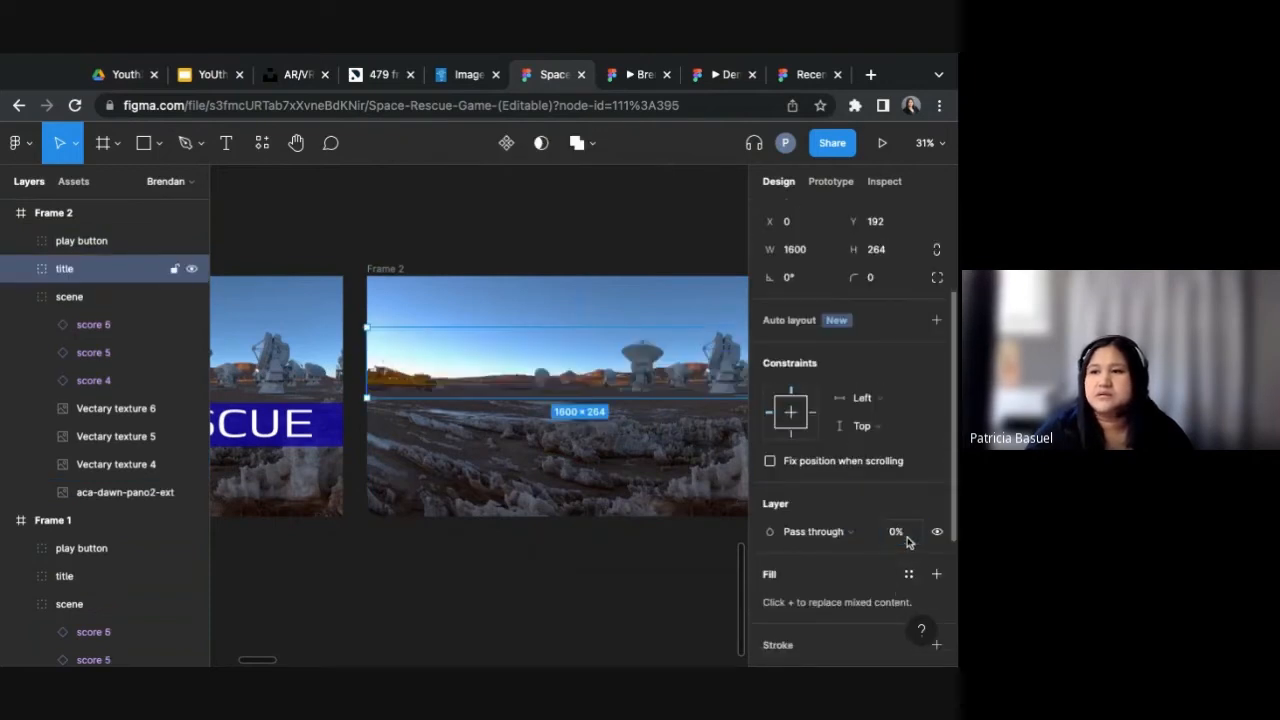
Step: Copy the "Find and rescue all the astronauts" message group from the Intro frame and paste it into Frame 2 at the same location
left_click(646, 611)
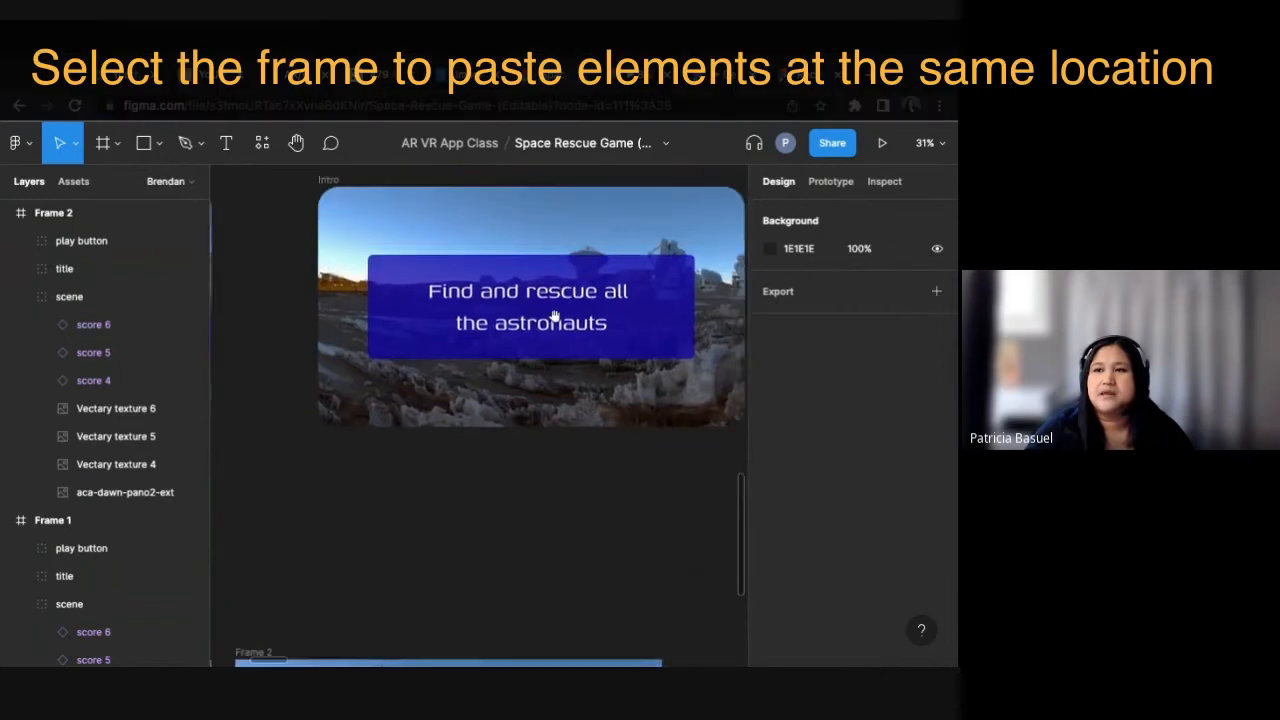
left_click(604, 390)
left_click(574, 557)
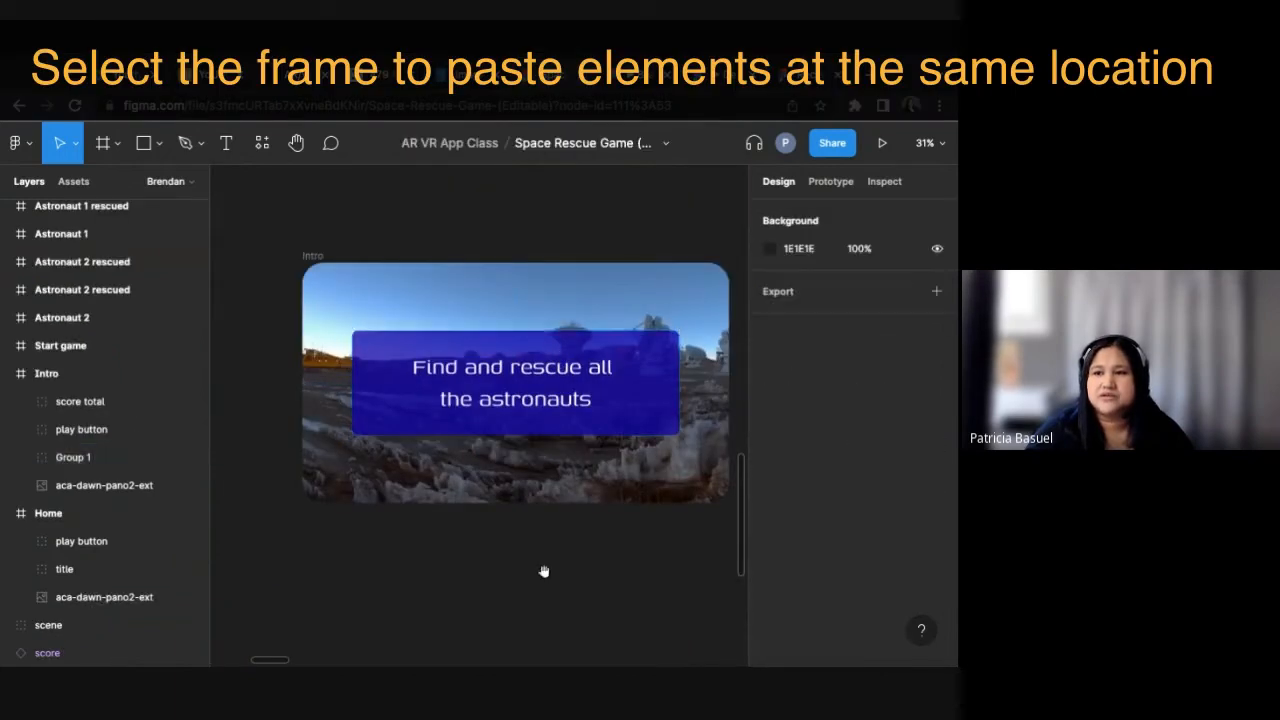
left_click_drag(537, 571, 631, 257)
left_click(604, 345)
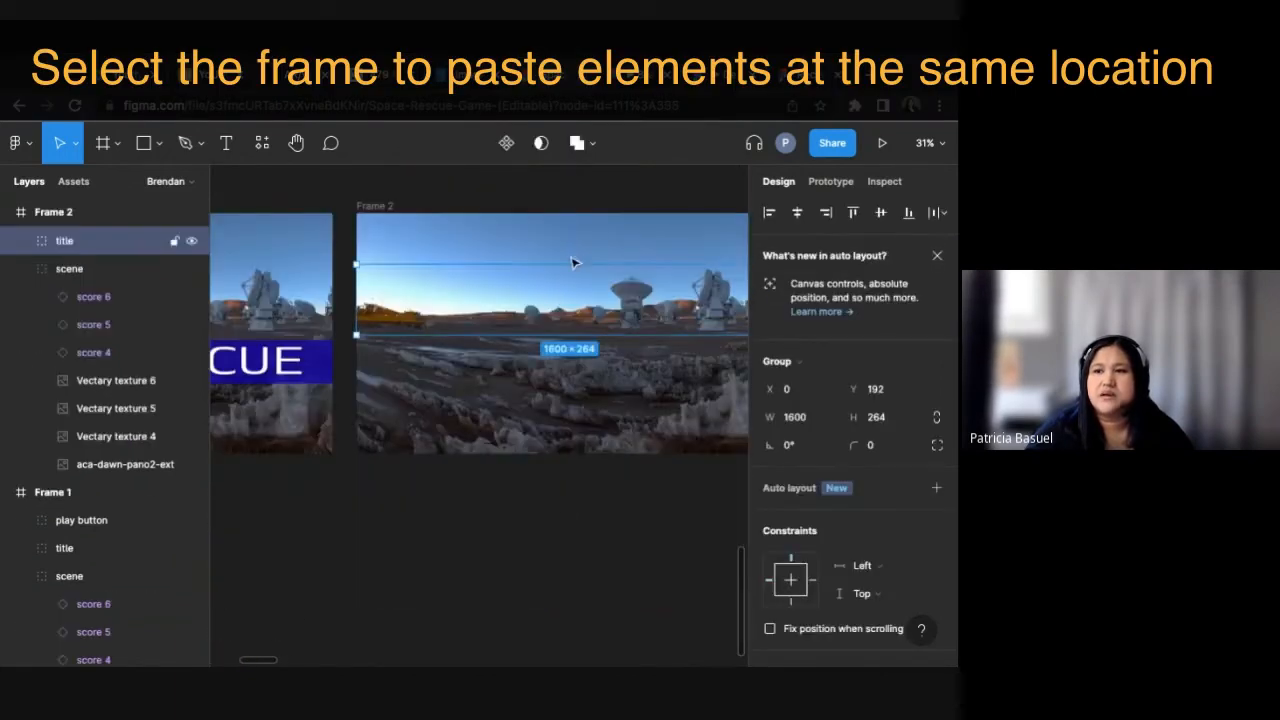
left_click(390, 205)
key("super+v")
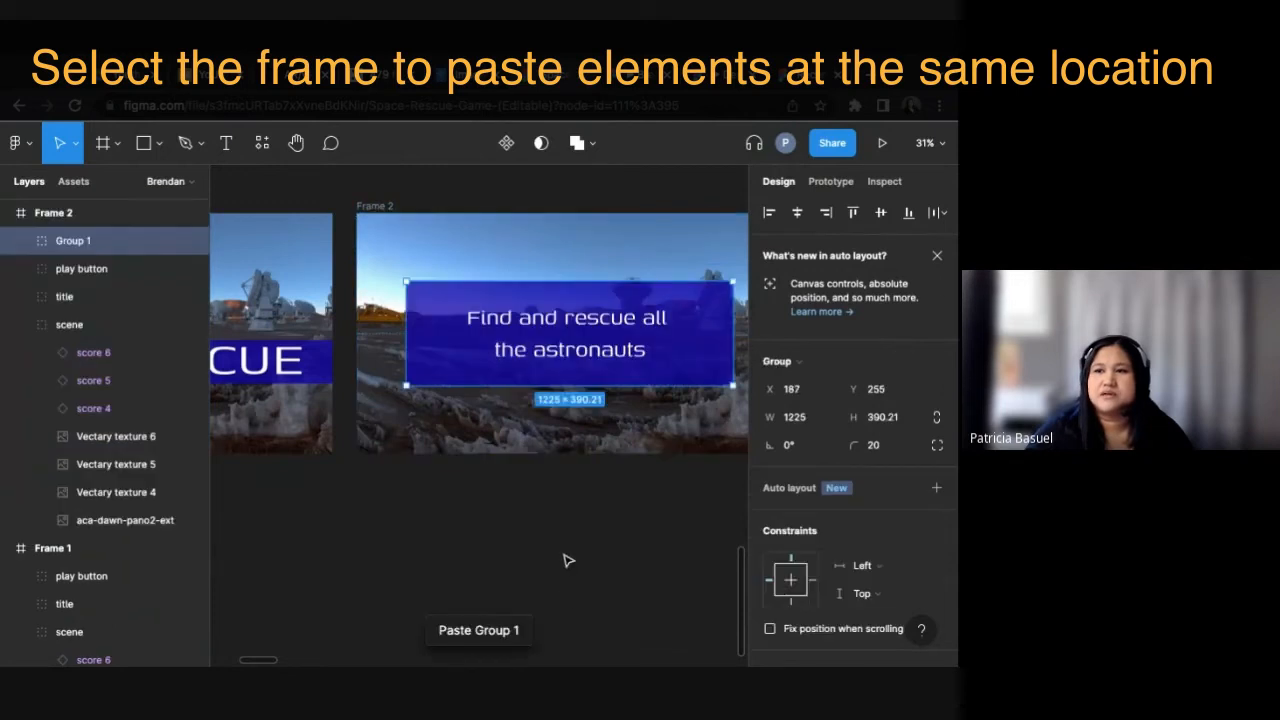
left_click(568, 557)
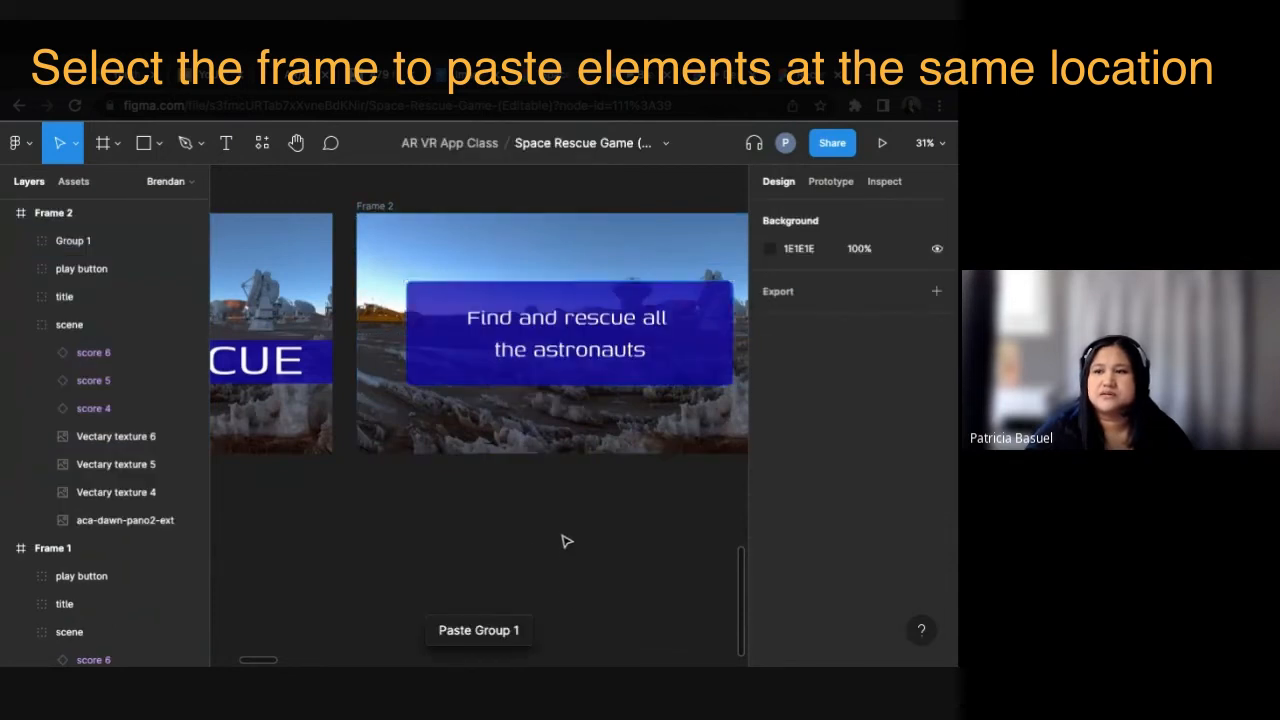
Step: Restart the prototype preview, play from the title screen to the astronaut message, and return to the design file
left_click_drag(520, 535, 678, 583)
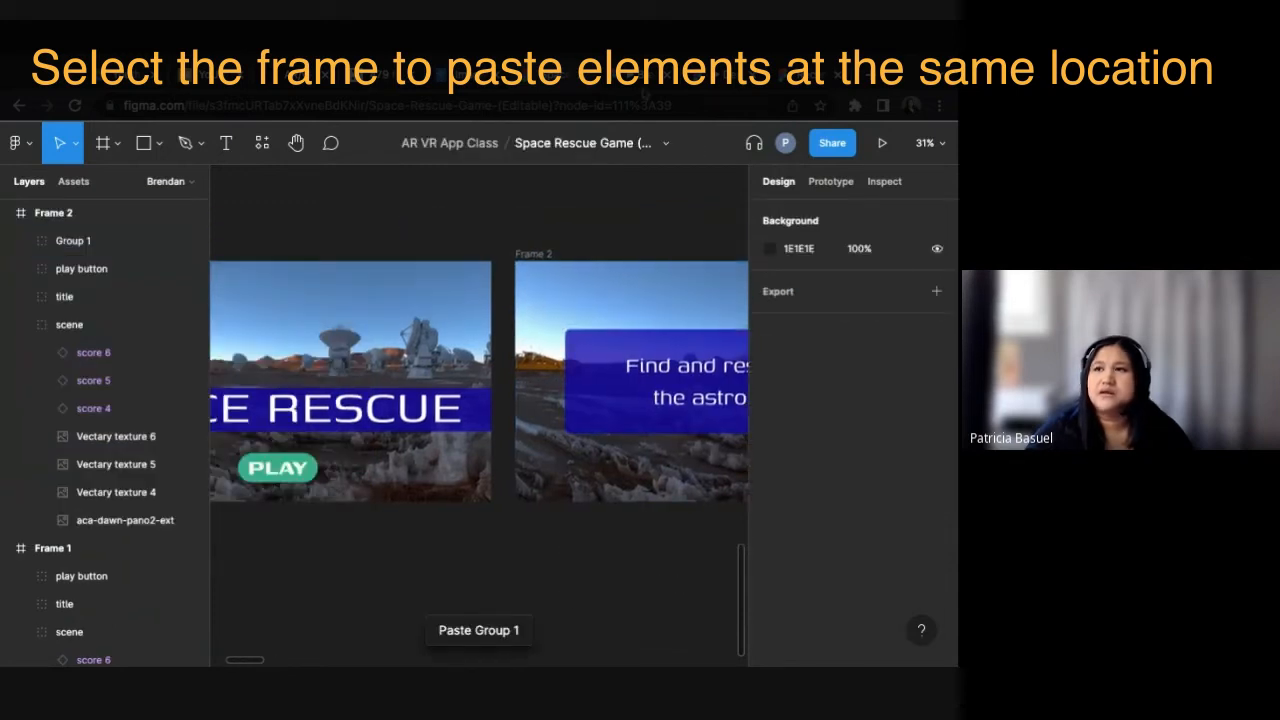
left_click(641, 86)
key("r")
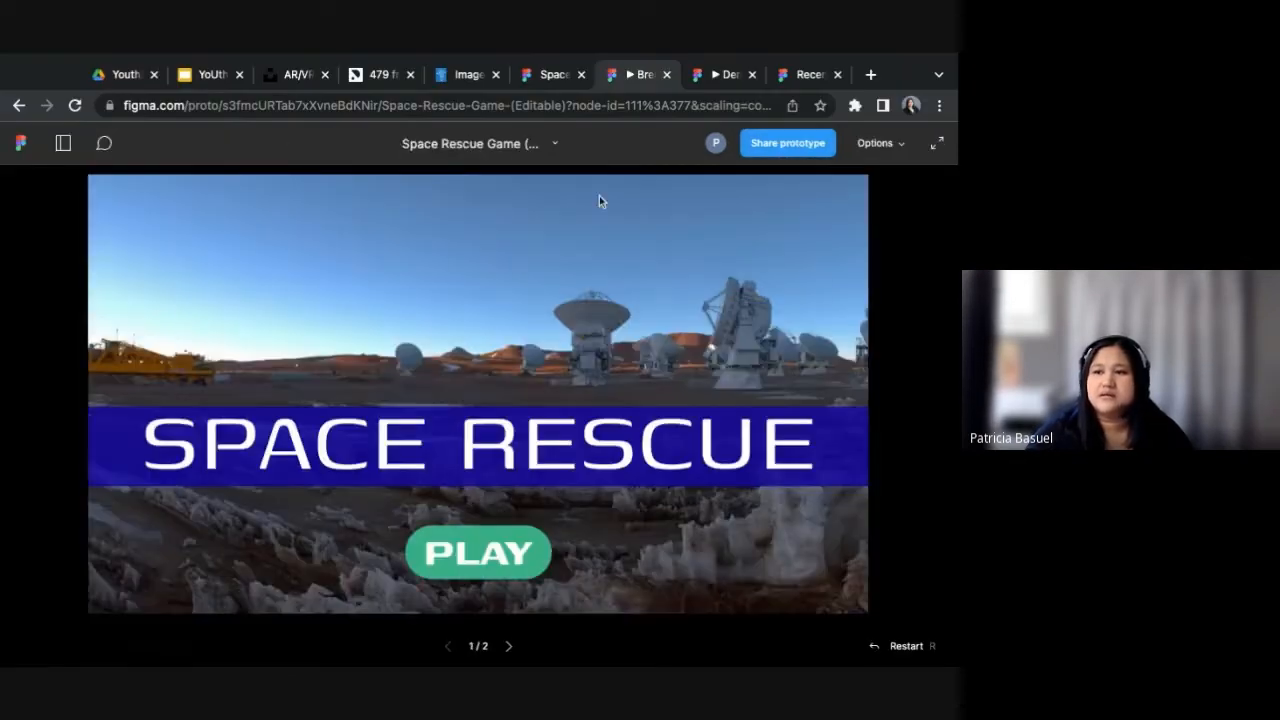
left_click(488, 565)
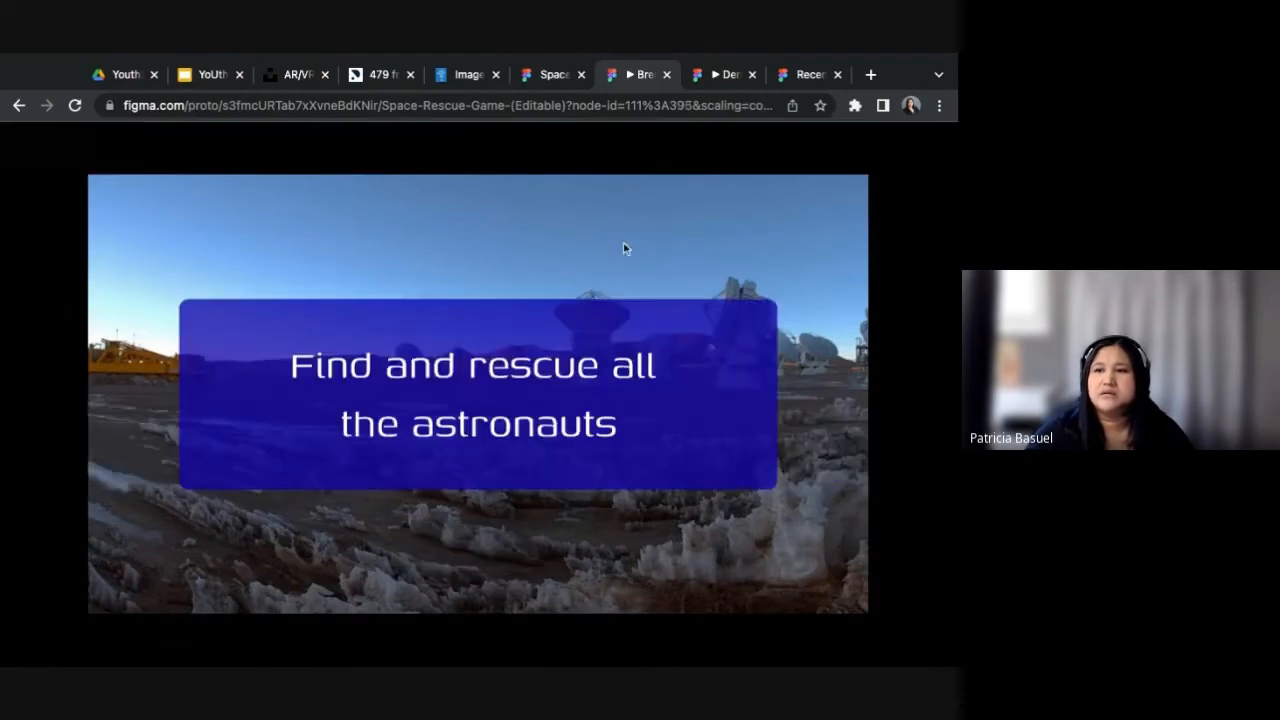
left_click(552, 75)
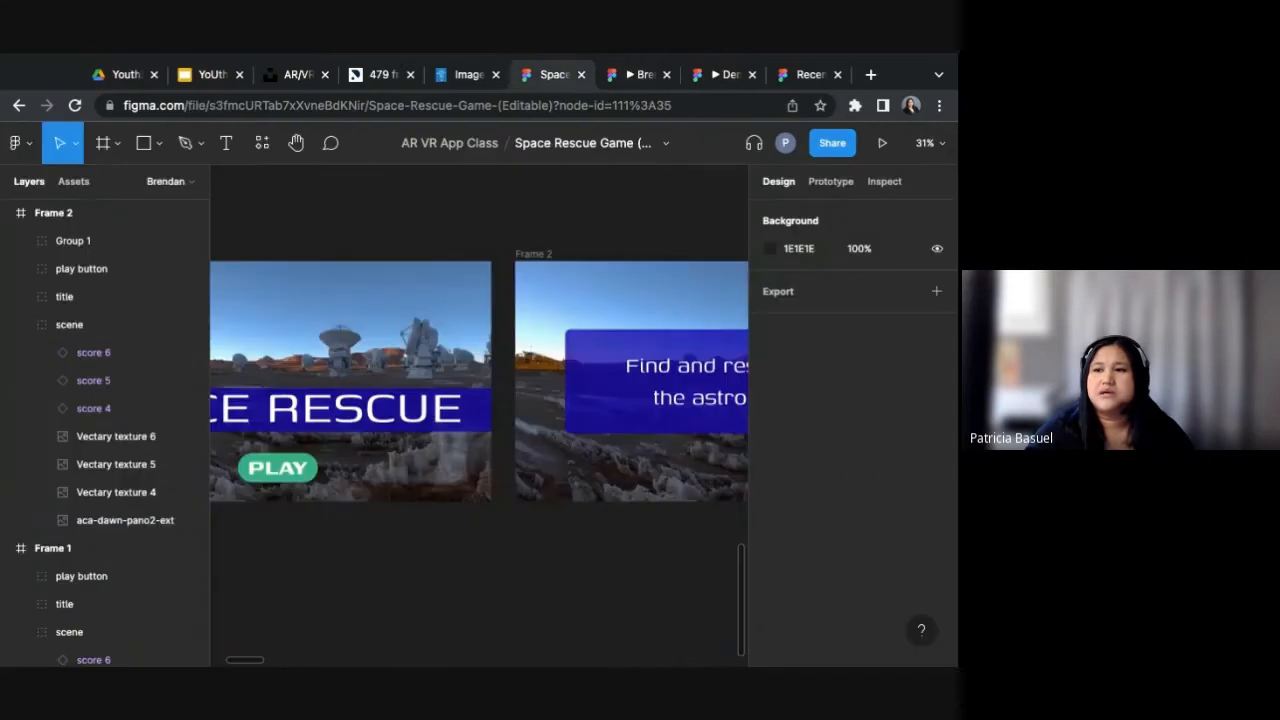
Step: Inspect the transparent title and PLAY button layers and the astronaut message group in Frame 2
left_click(668, 316)
scroll(651, 571, "right", 3)
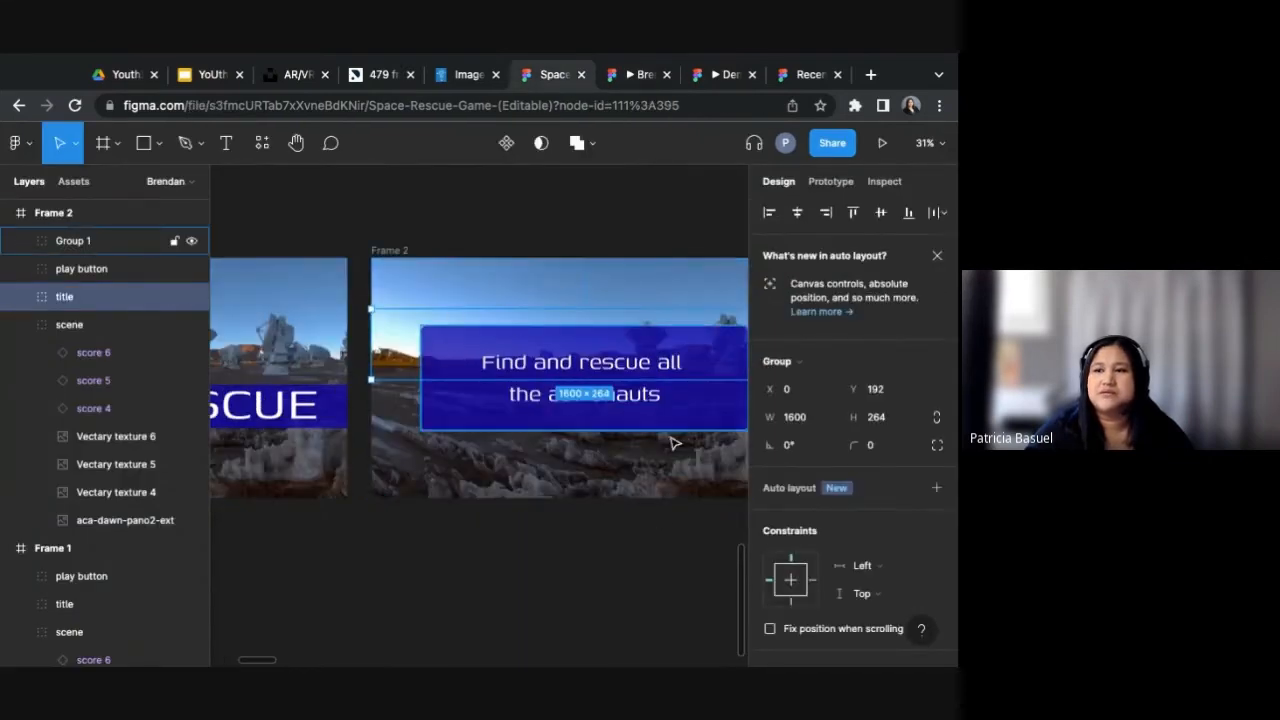
left_click(708, 450)
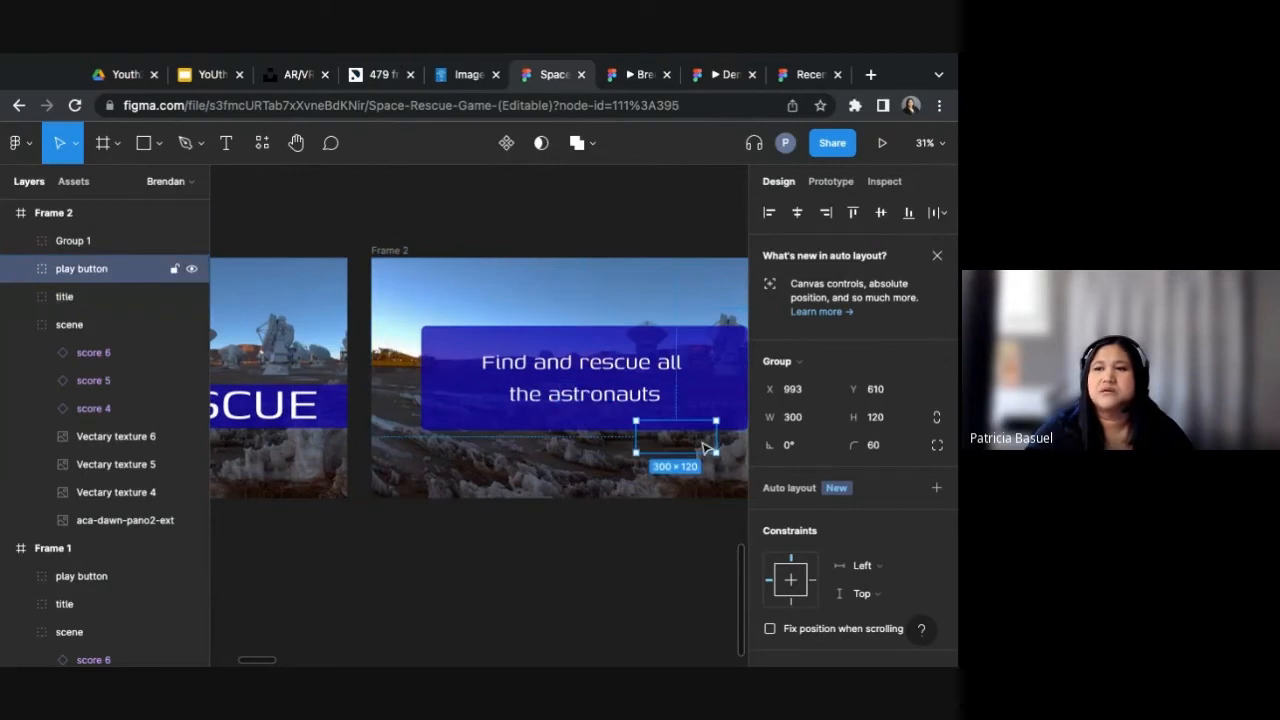
left_click(616, 562)
scroll(614, 558, "right", 2)
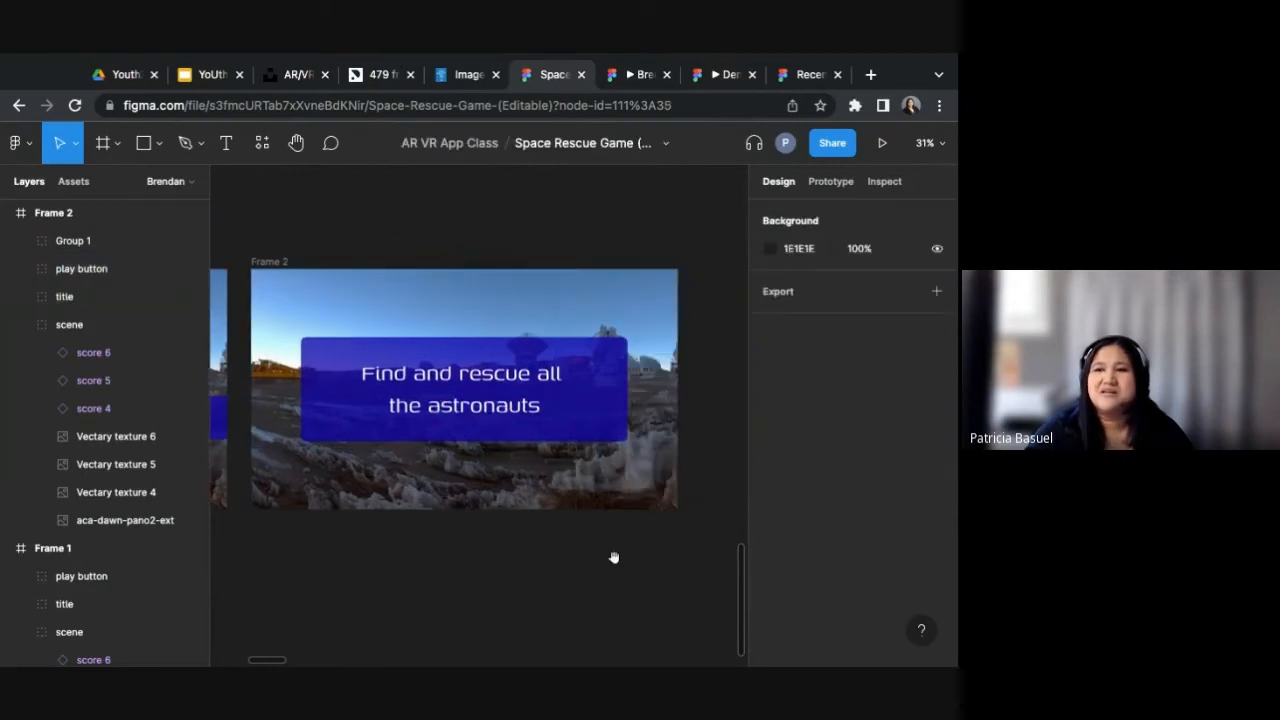
scroll(614, 558, "down", 4)
left_click_drag(666, 383, 556, 503)
scroll(557, 504, "up", 5)
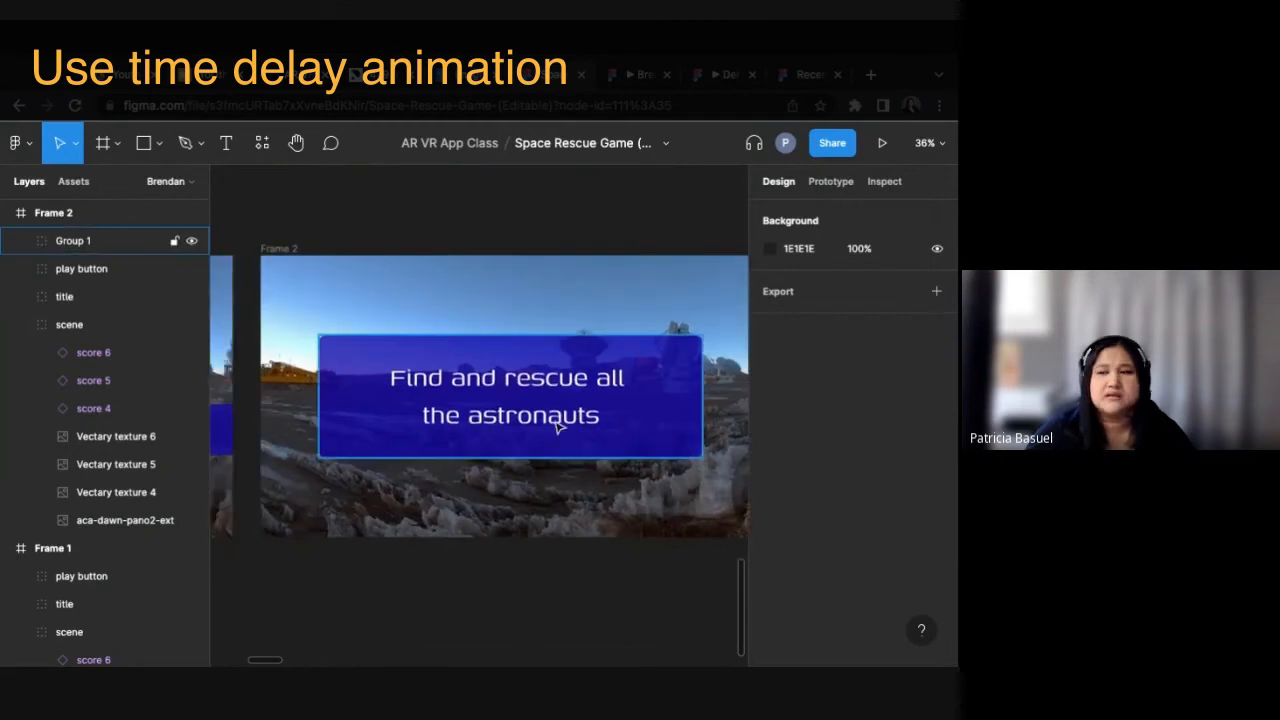
left_click(478, 364)
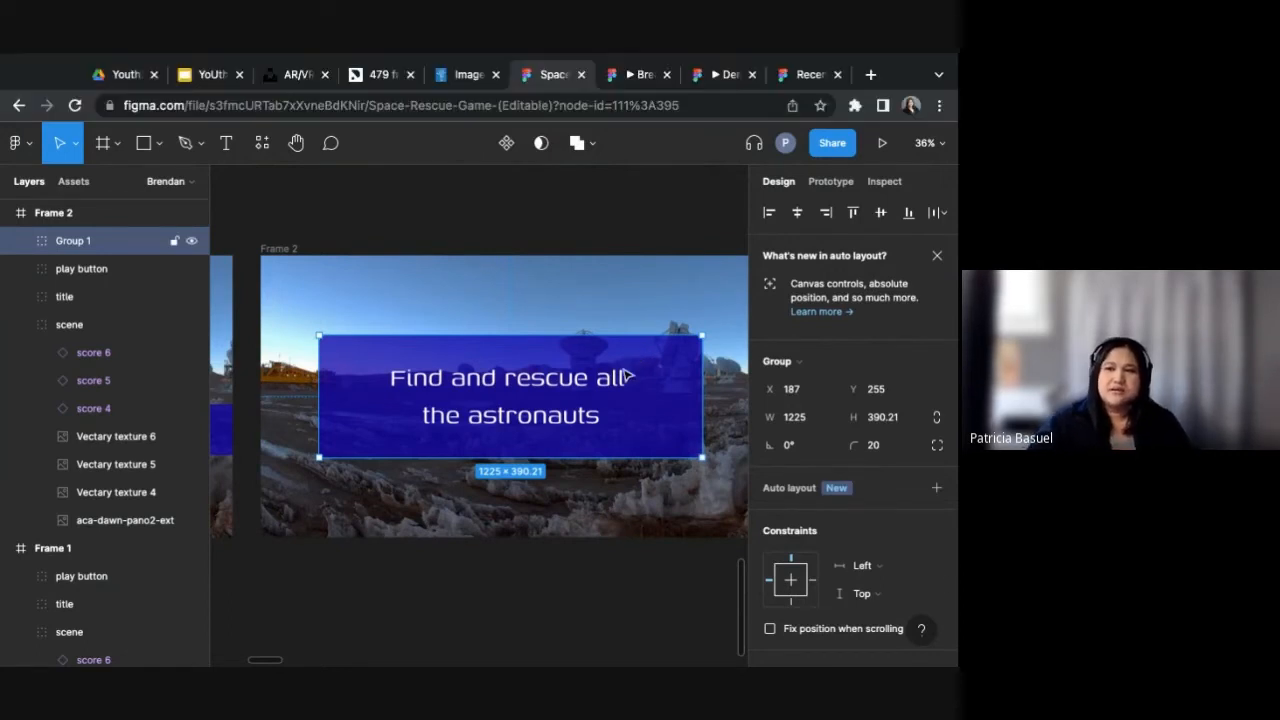
Step: Duplicate Frame 2 and shift the copy slightly farther from the original to widen the gap between them
scroll(625, 362, "down", 5)
left_click_drag(612, 372, 372, 378)
left_click(456, 388)
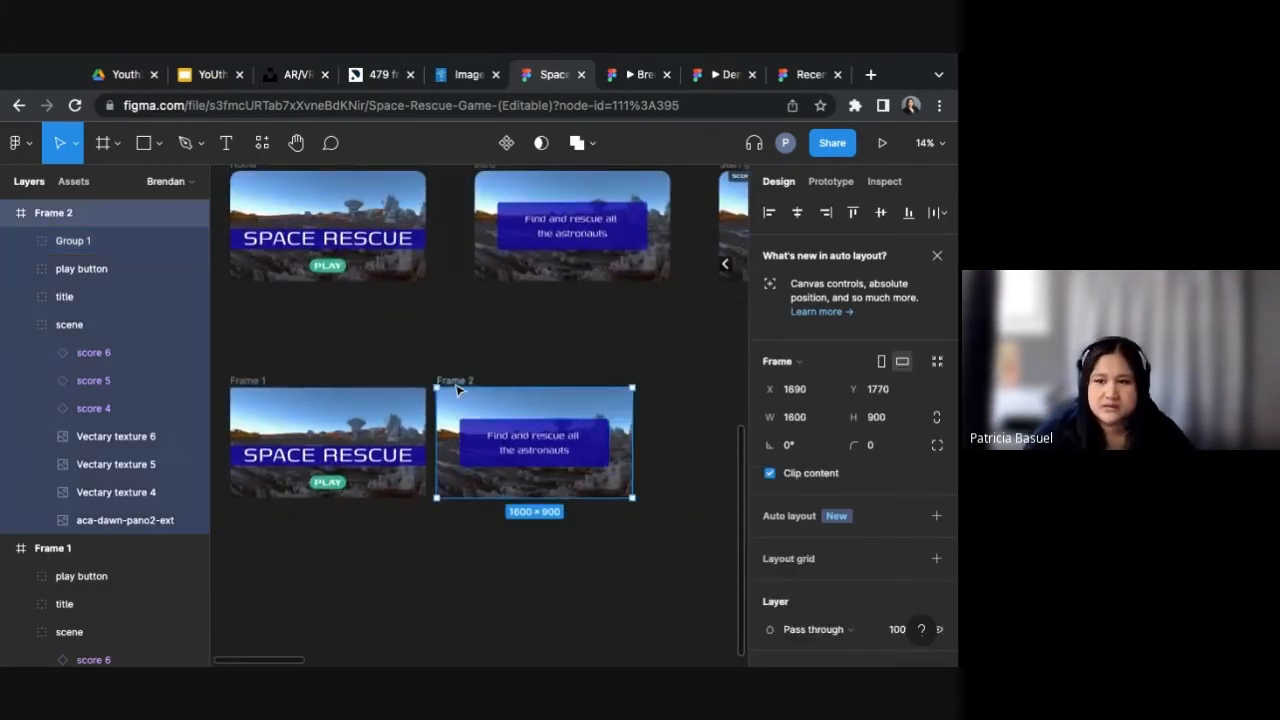
key("ctrl+d")
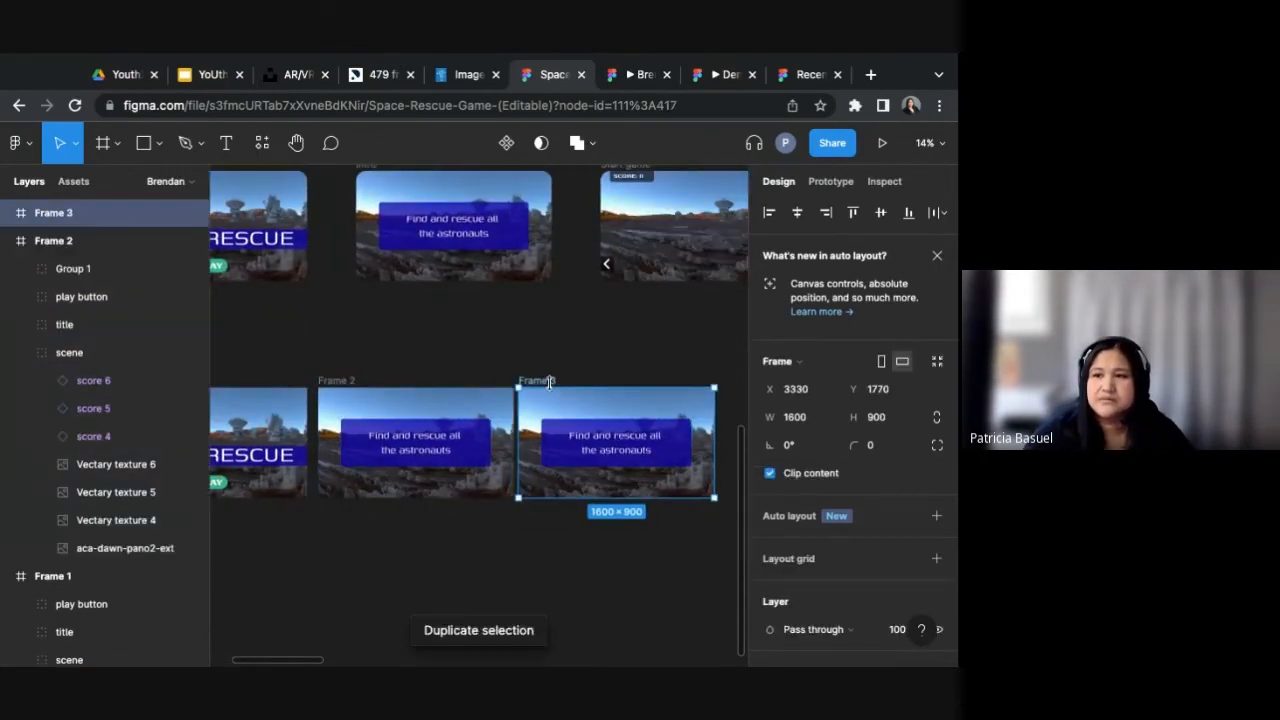
left_click_drag(554, 388, 560, 388)
left_click(624, 360)
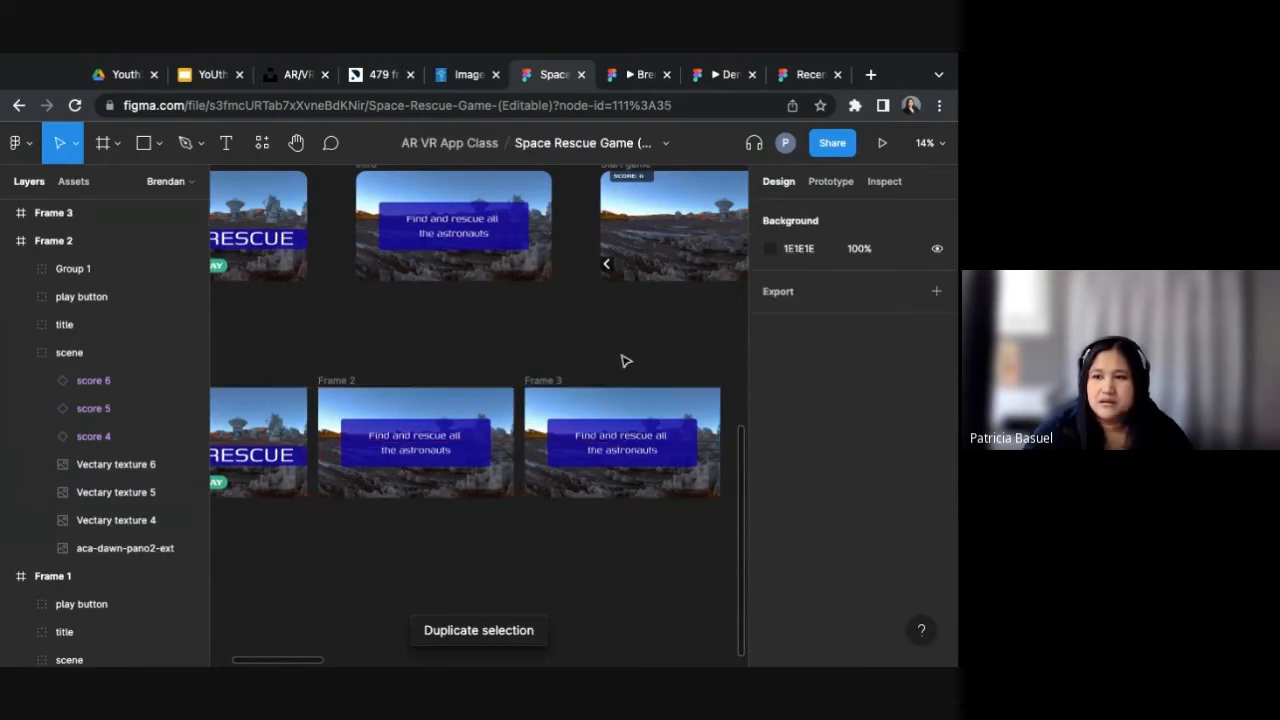
Step: Set the layer opacity of the "Find and rescue all the astronauts" message group in Frame 3 to 0%
scroll(615, 370, "up", 3)
scroll(615, 373, "up", 4)
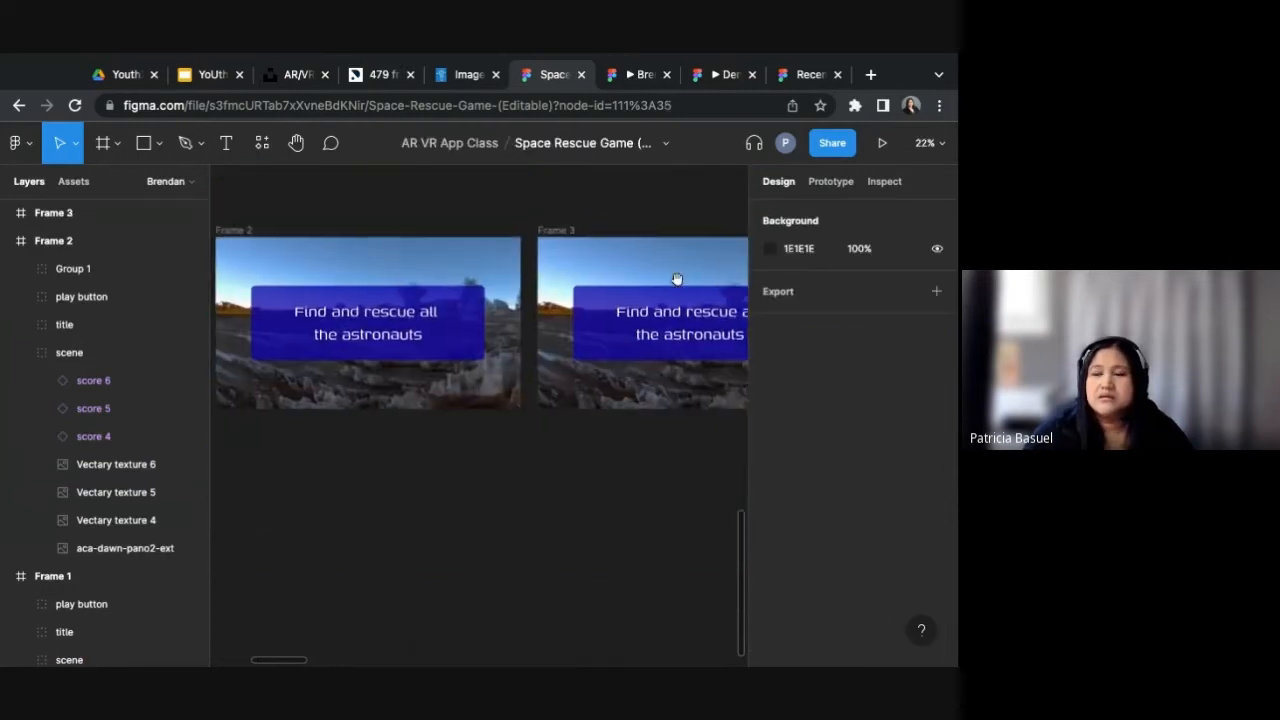
left_click(580, 361)
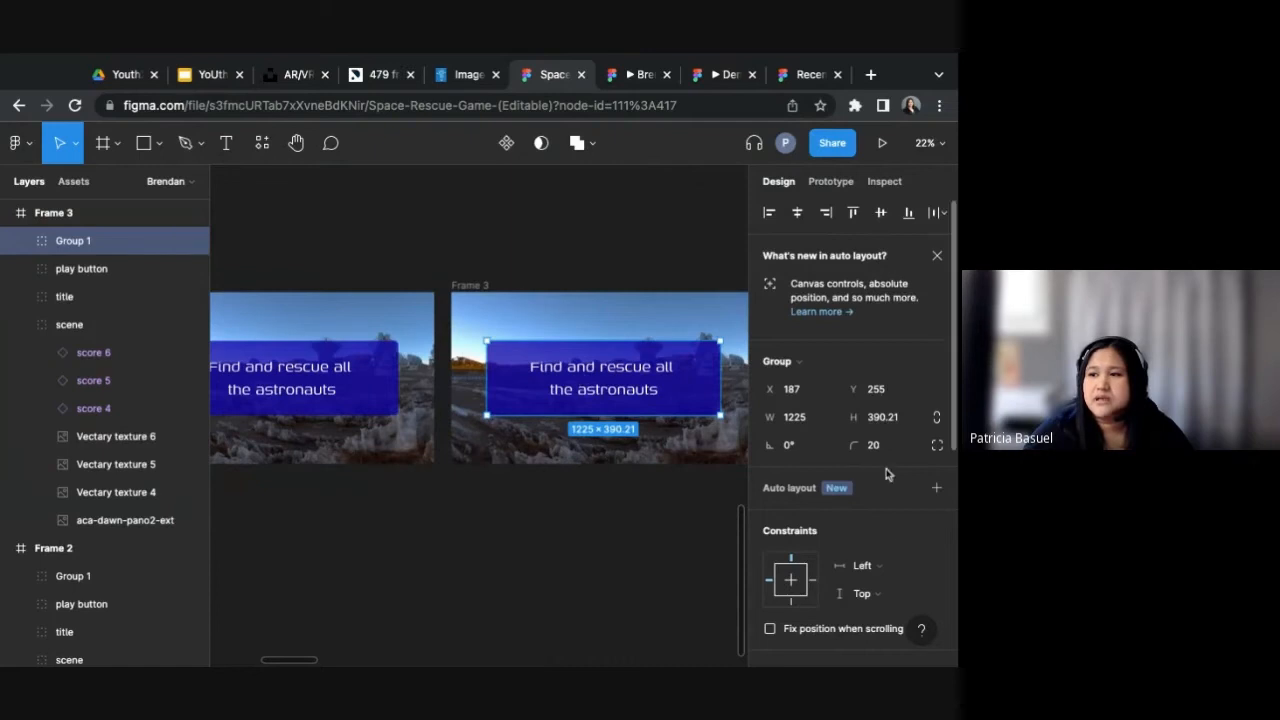
scroll(888, 575, "down", 3)
left_click(898, 565)
type("0")
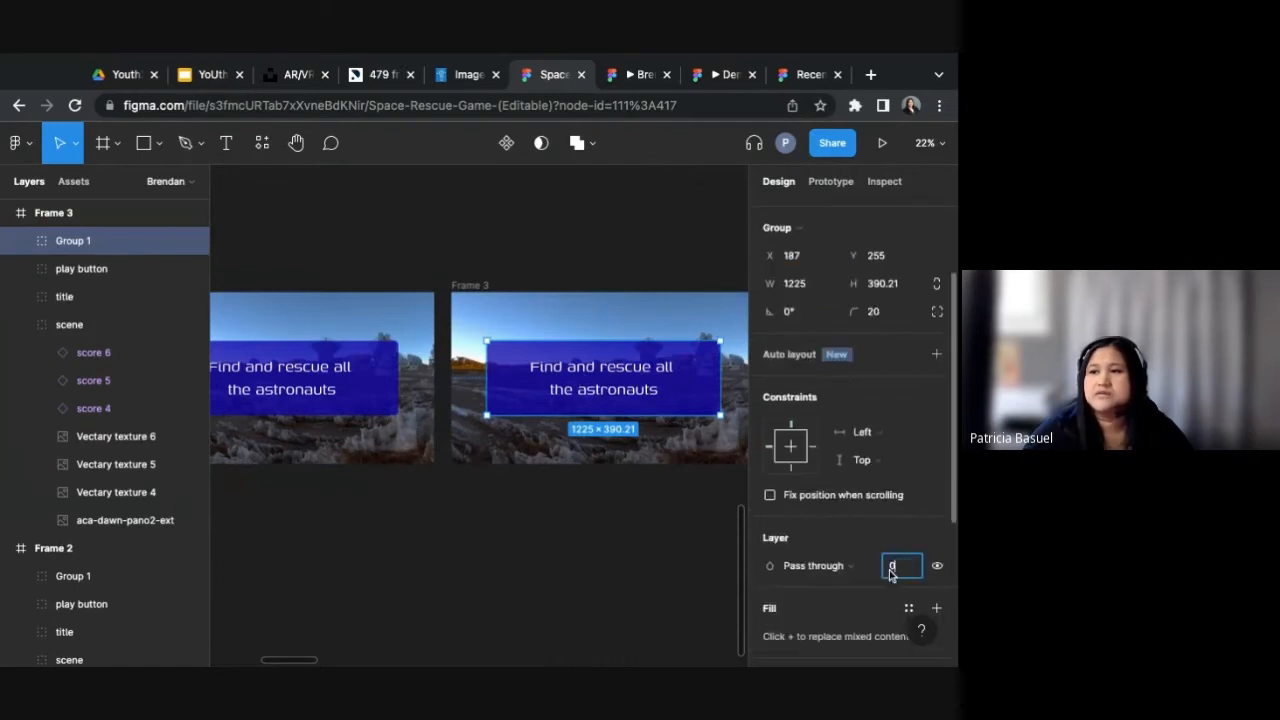
key("Return")
left_click(669, 556)
Step: Add a prototype connection from the whole of Frame 2 to Frame 3
scroll(655, 546, "left", 2)
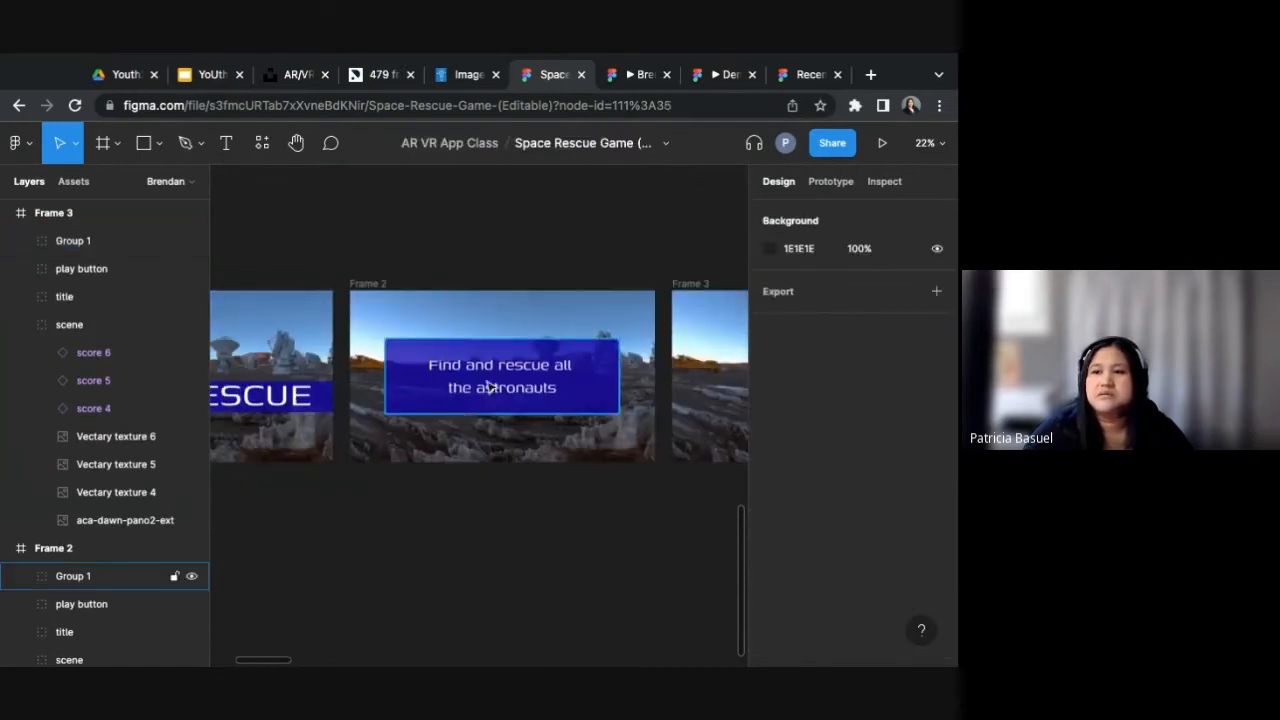
left_click(831, 181)
left_click(420, 295)
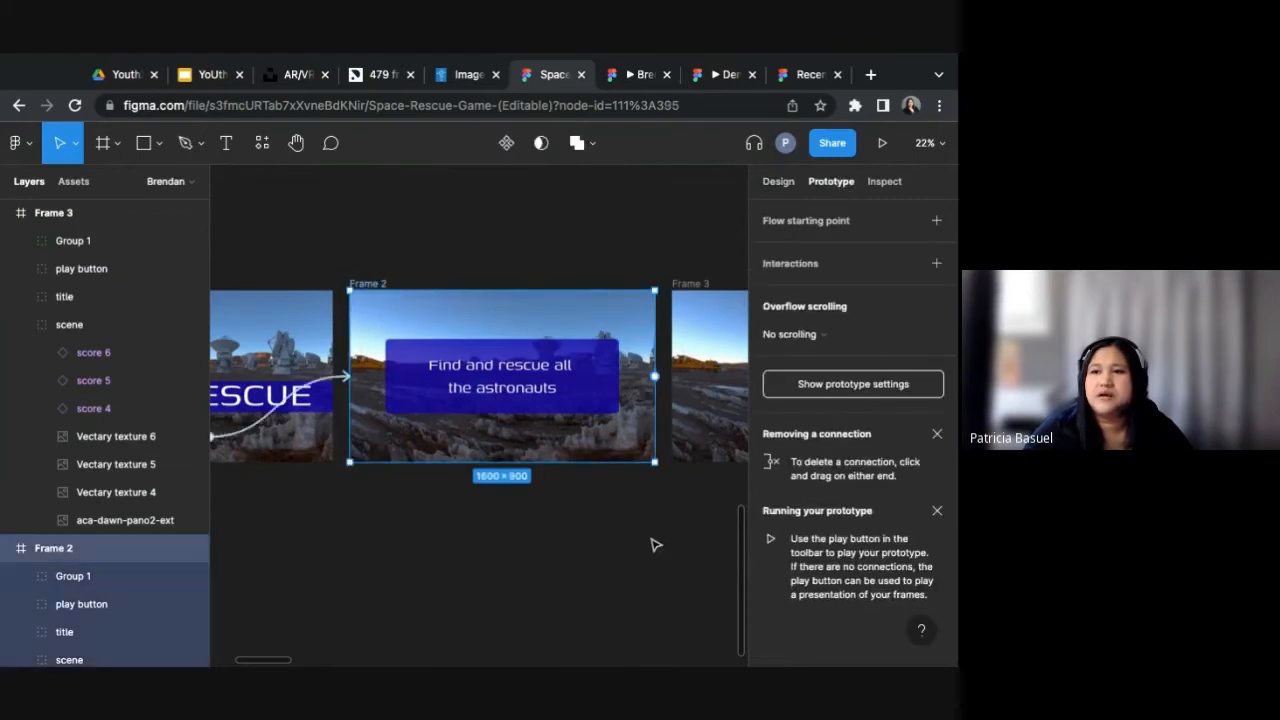
scroll(650, 540, "right", 1)
scroll(643, 533, "right", 2)
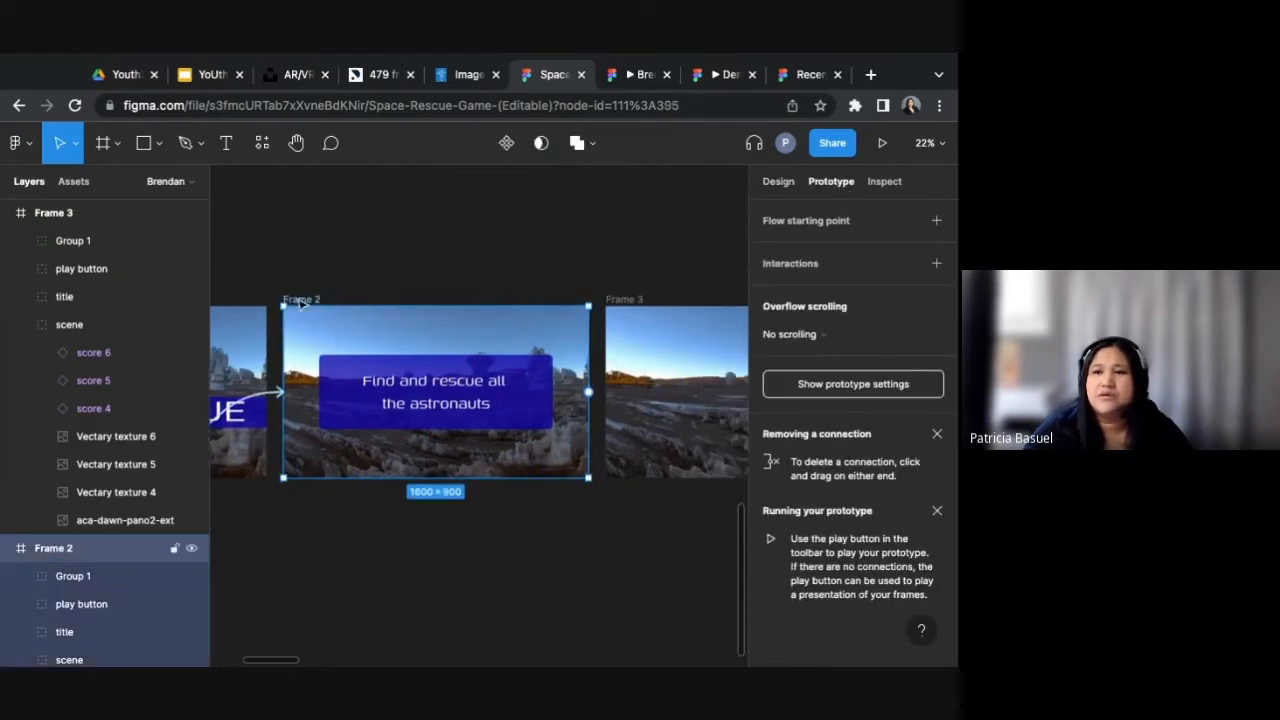
left_click_drag(589, 394, 591, 398)
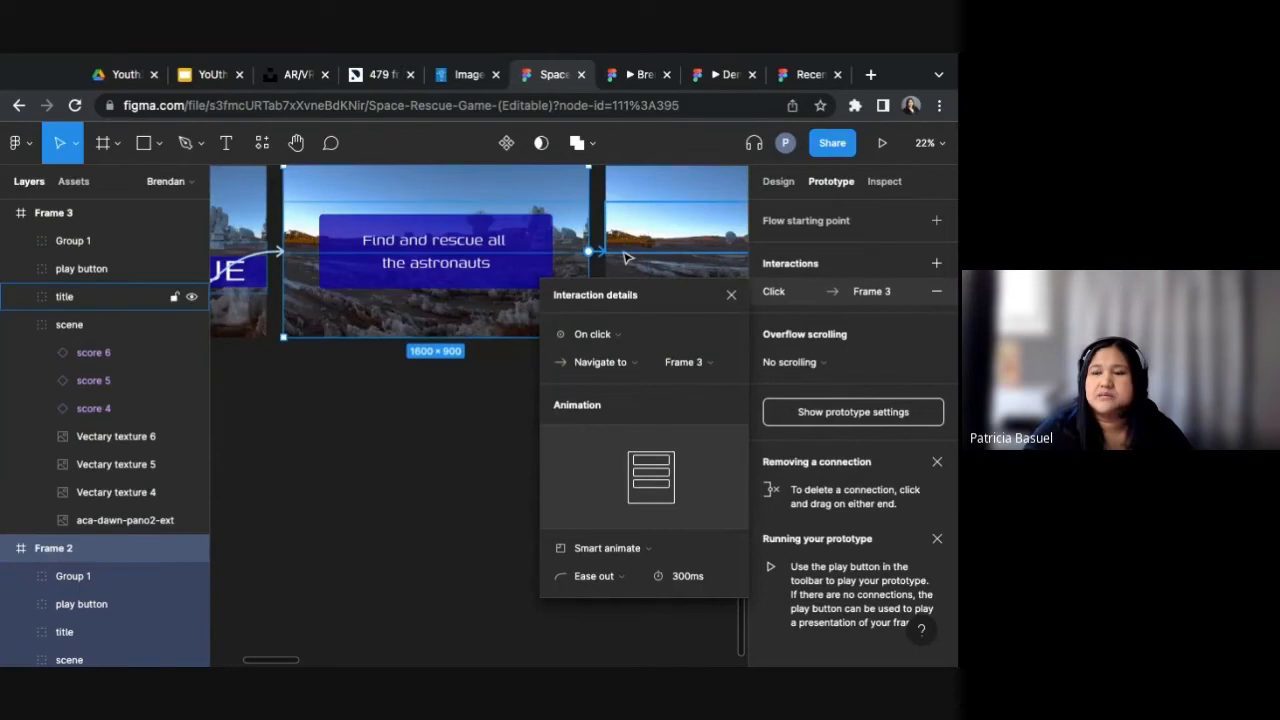
scroll(628, 258, "up", 1)
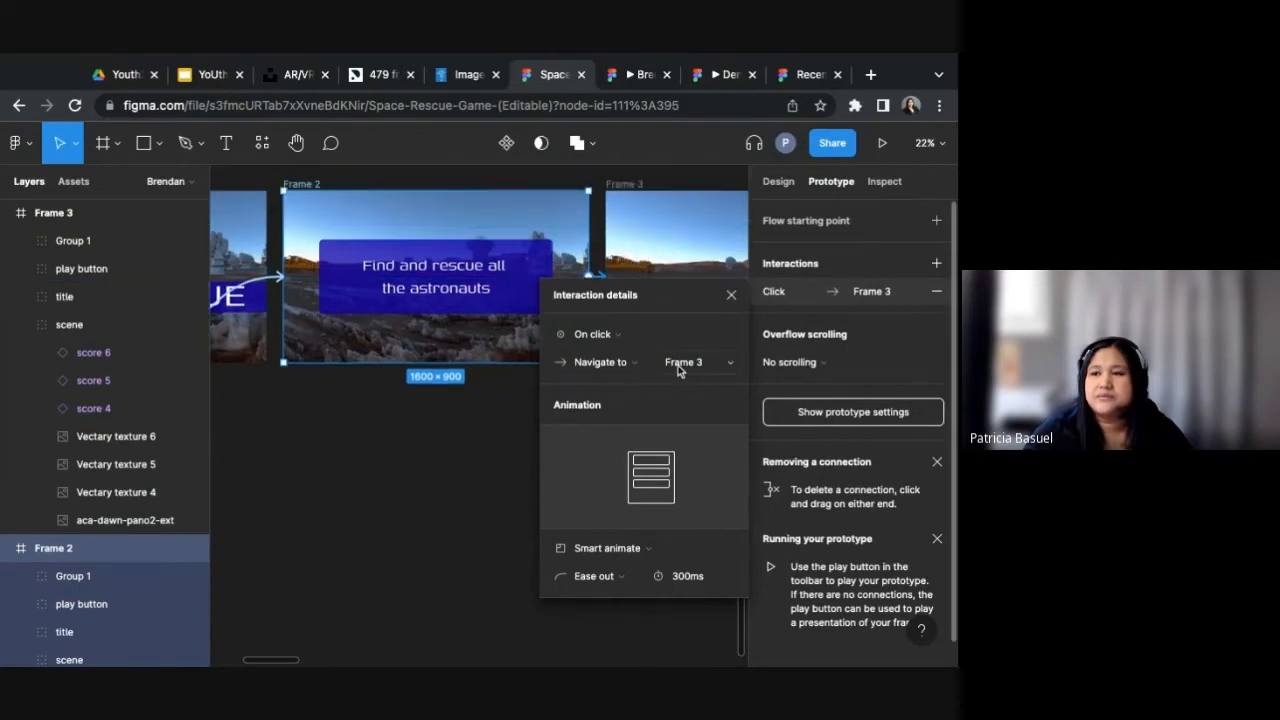
Step: Change the trigger of Frame 2's interaction to After delay with a delay of 3000 ms
left_click(612, 336)
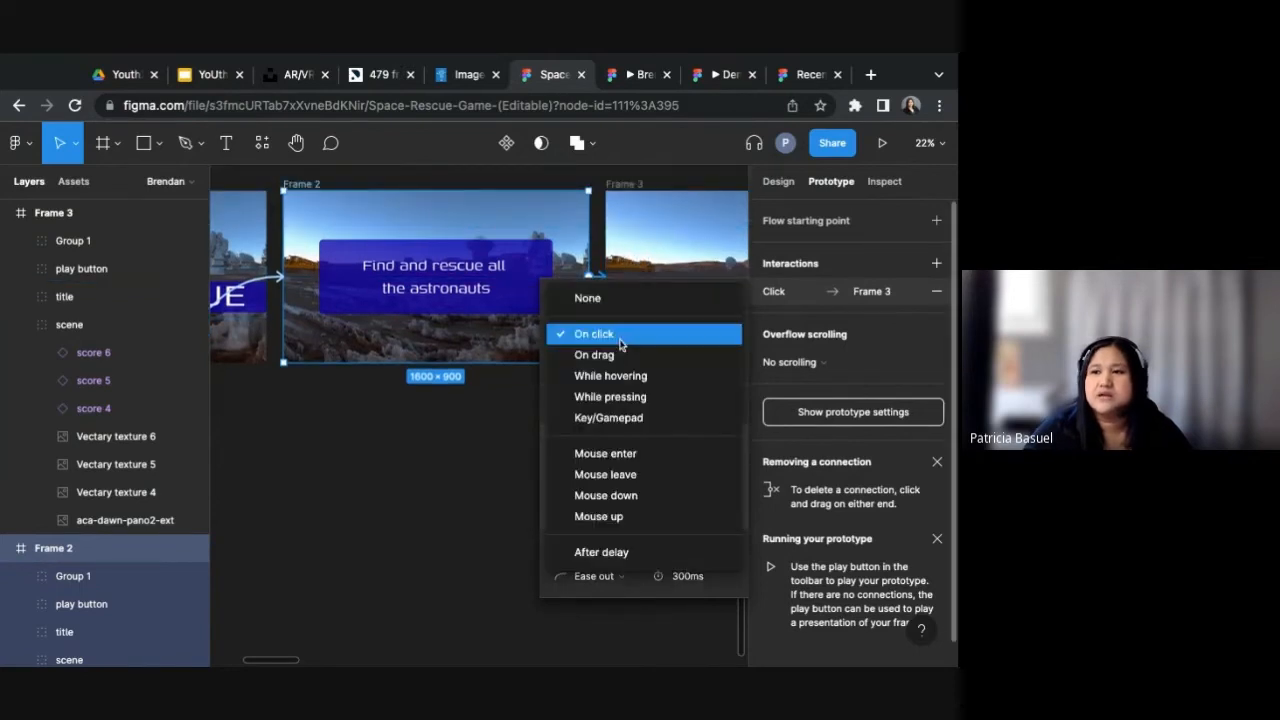
left_click(612, 553)
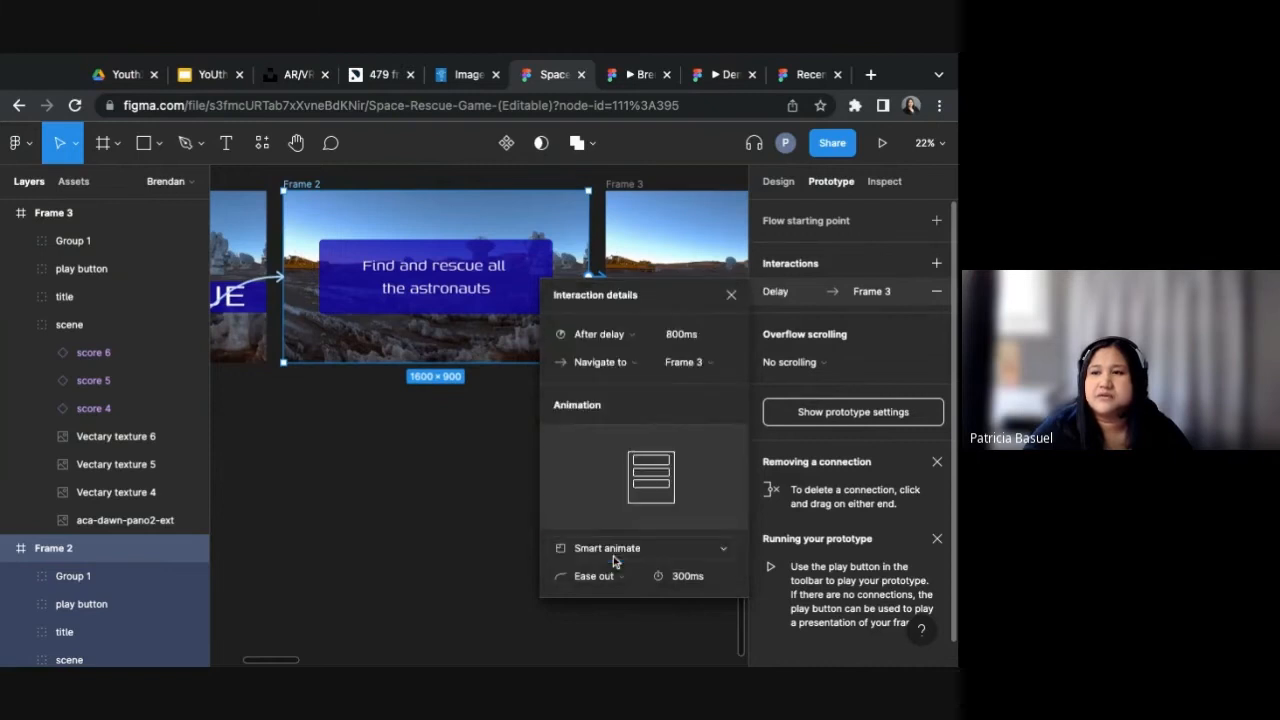
left_click(704, 341)
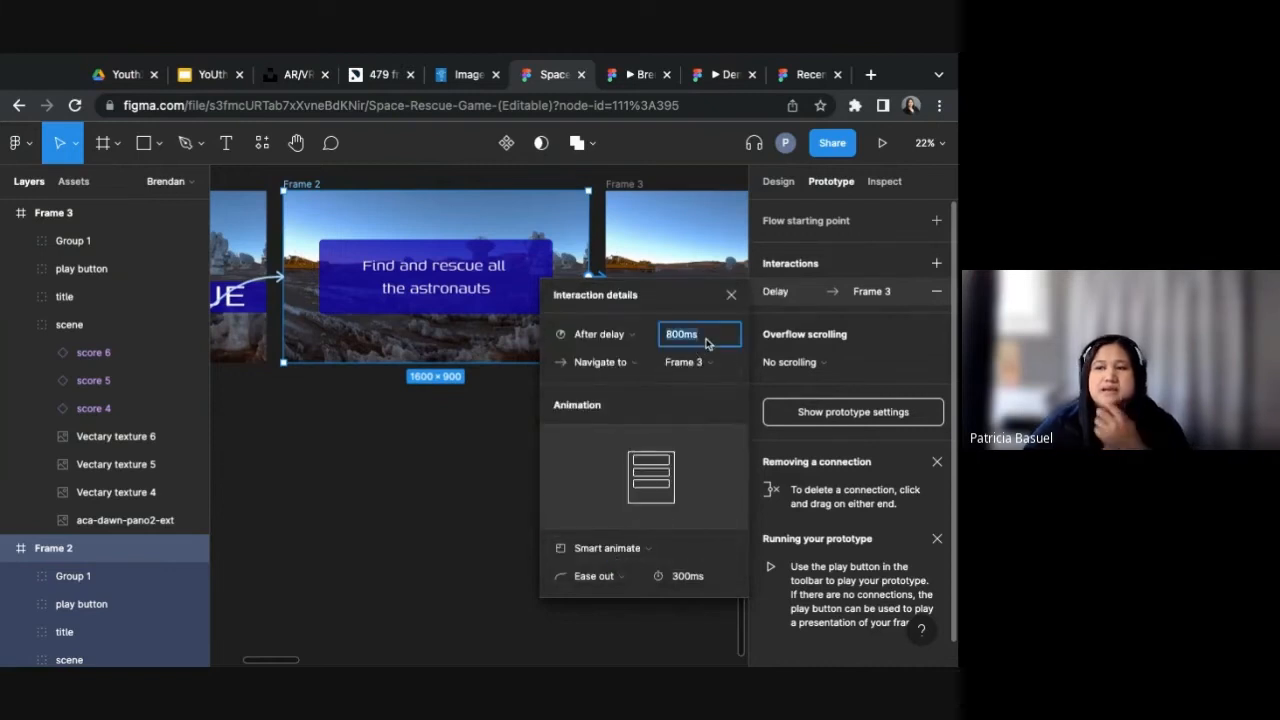
left_click(701, 336)
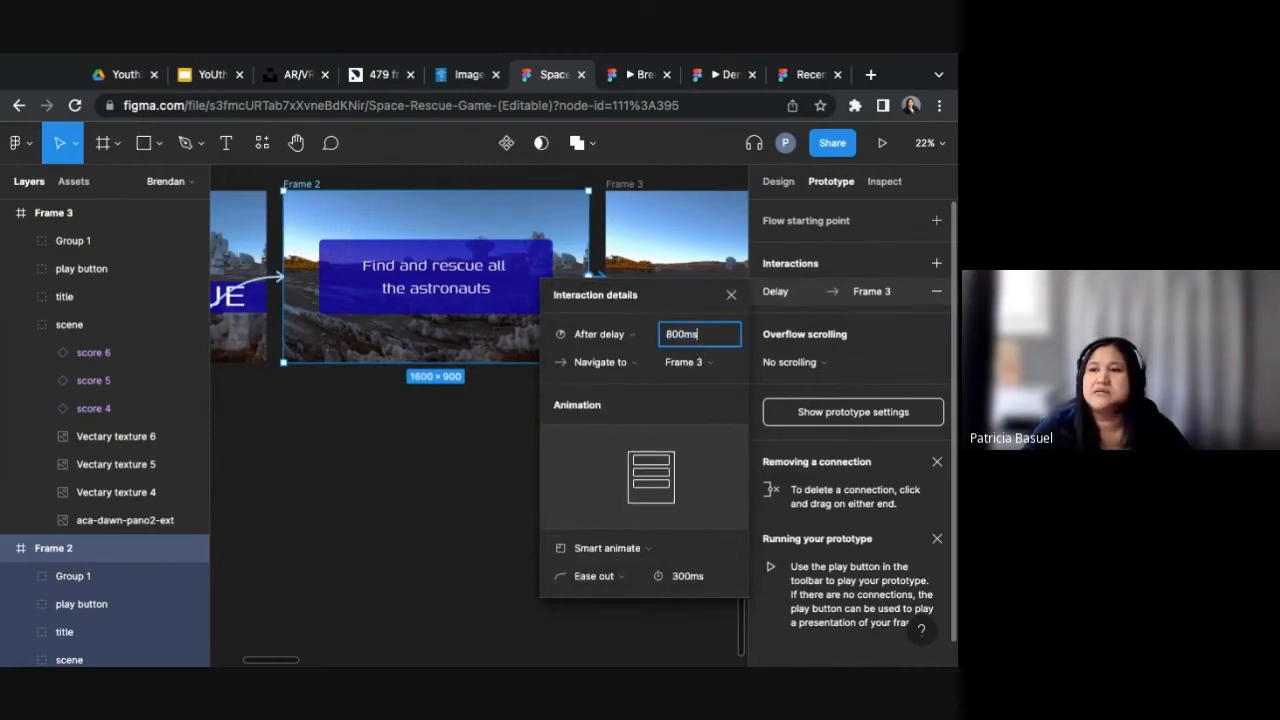
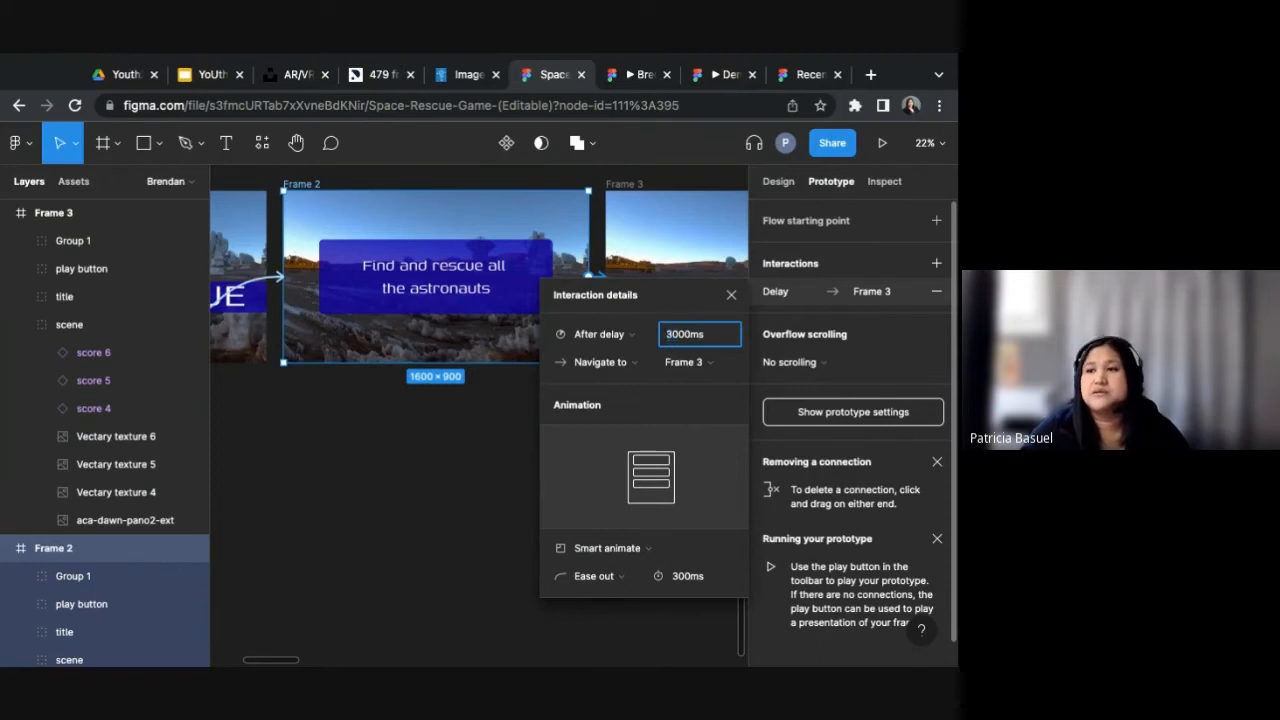
key("Return")
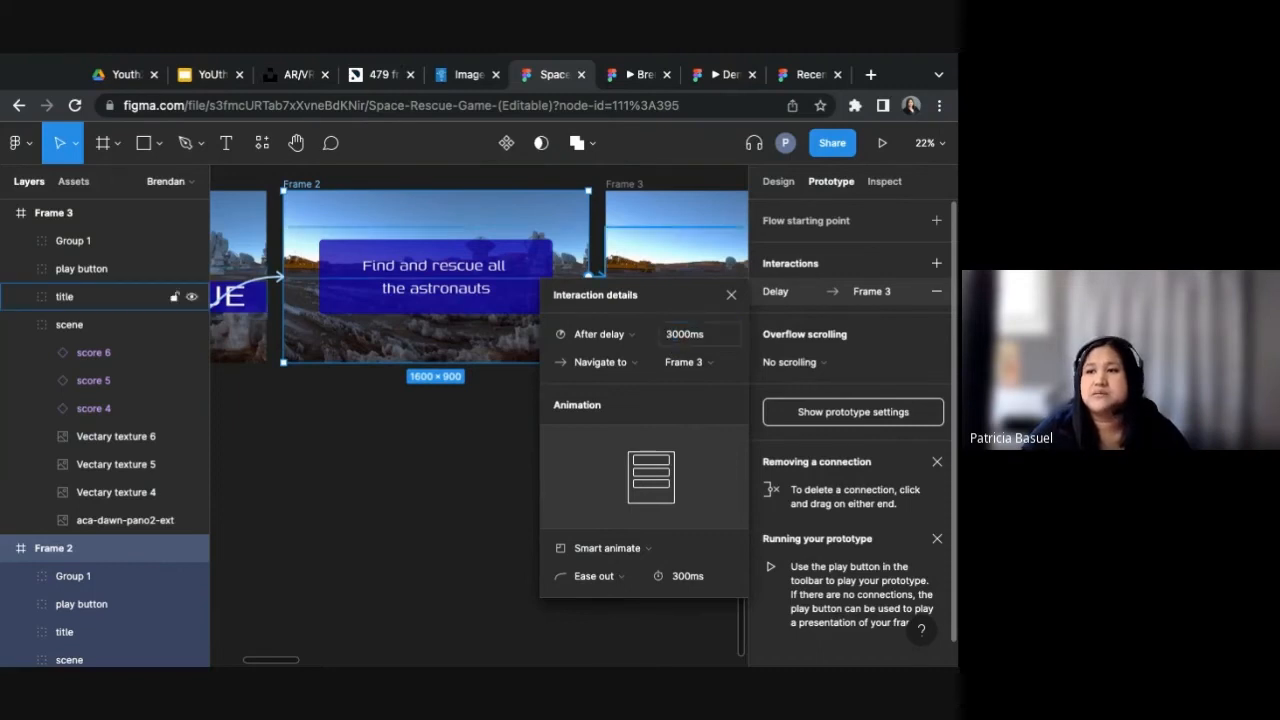
Step: Play the prototype preview from the PLAY button to test the delayed transition, and return to the editor with the interaction details closed
left_click(643, 84)
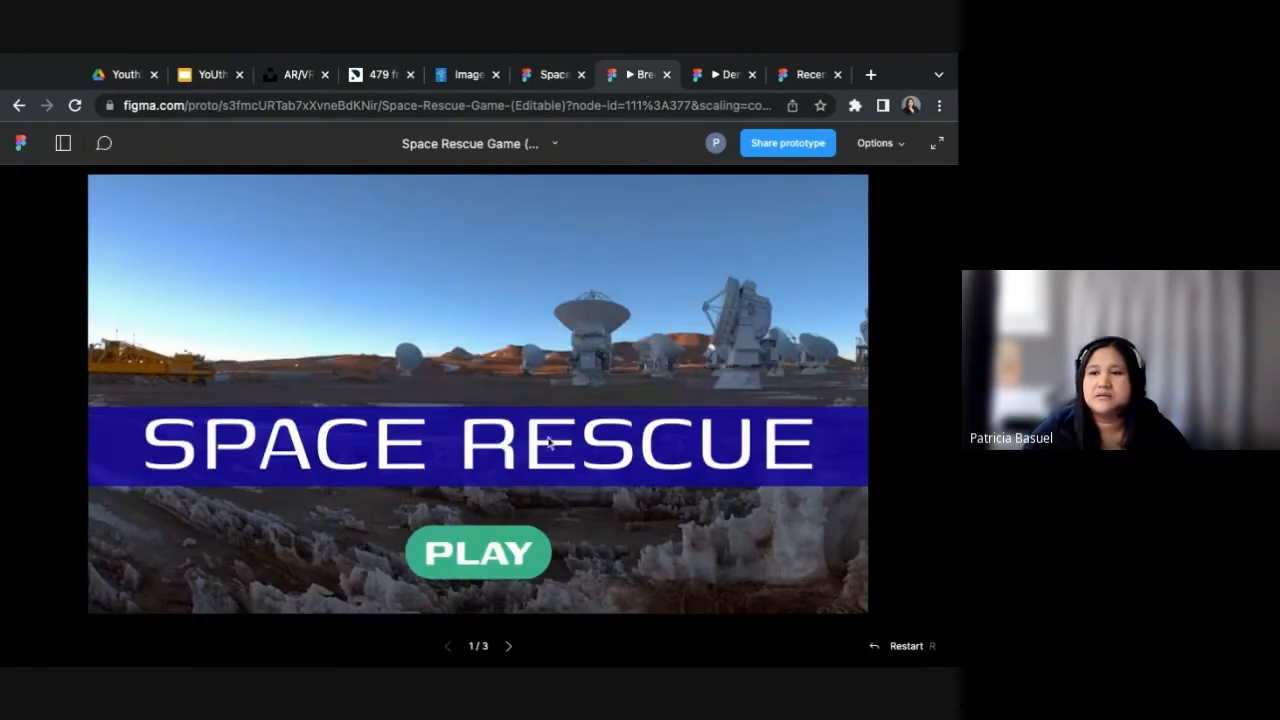
left_click(500, 545)
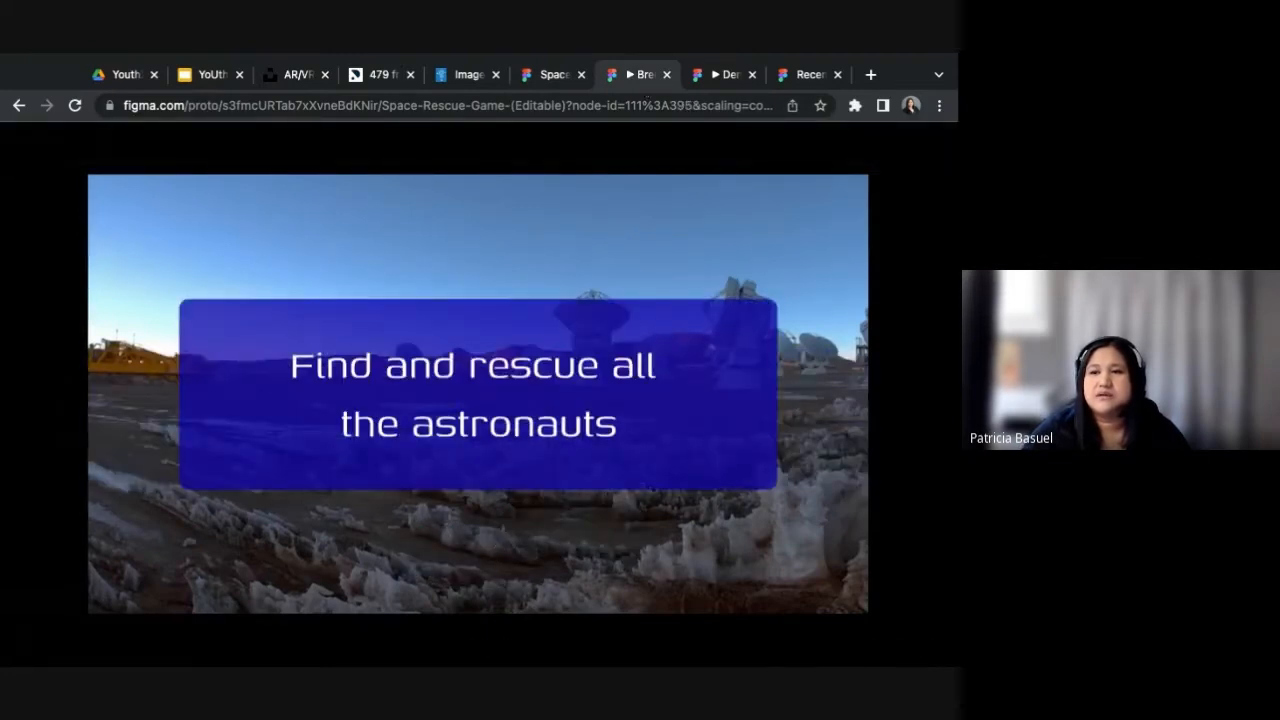
left_click(553, 74)
left_click(731, 295)
left_click(526, 477)
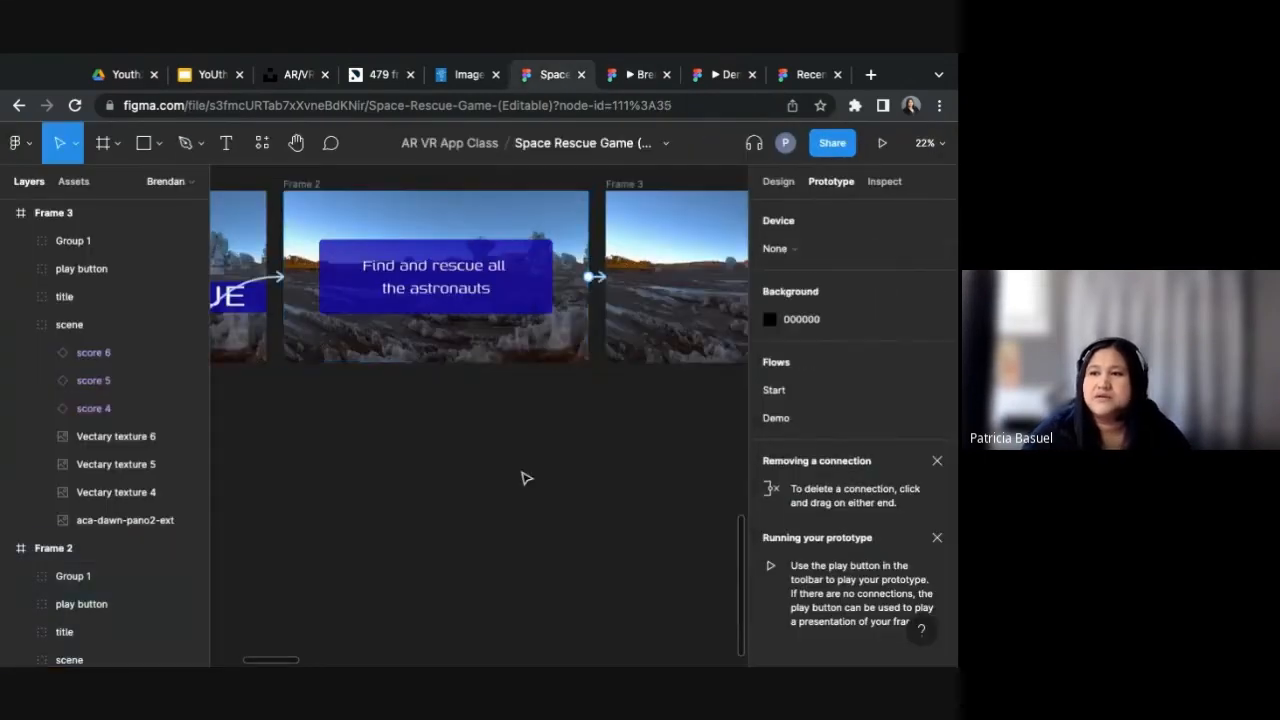
Step: Copy the score total, back arrow and forward arrow elements from the Start game frame
left_click_drag(738, 392, 525, 554)
left_click_drag(507, 218, 478, 493)
left_click_drag(478, 380, 413, 368)
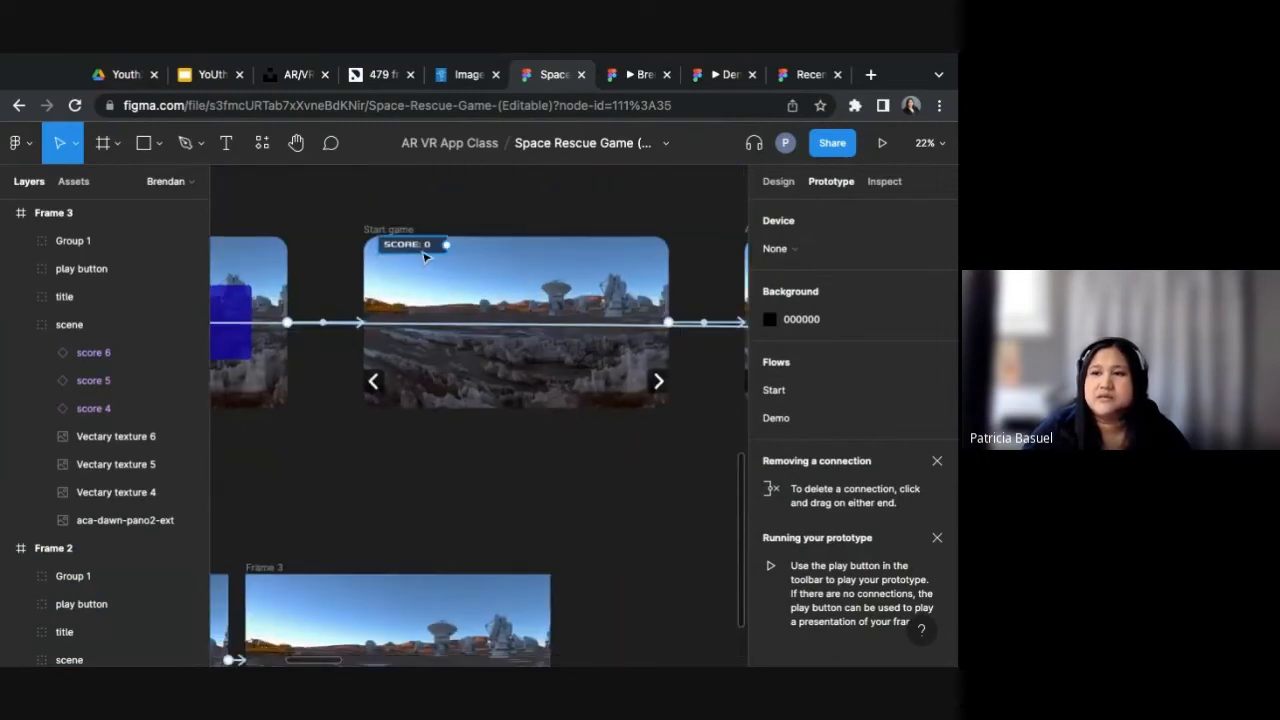
scroll(551, 491, "up", 2)
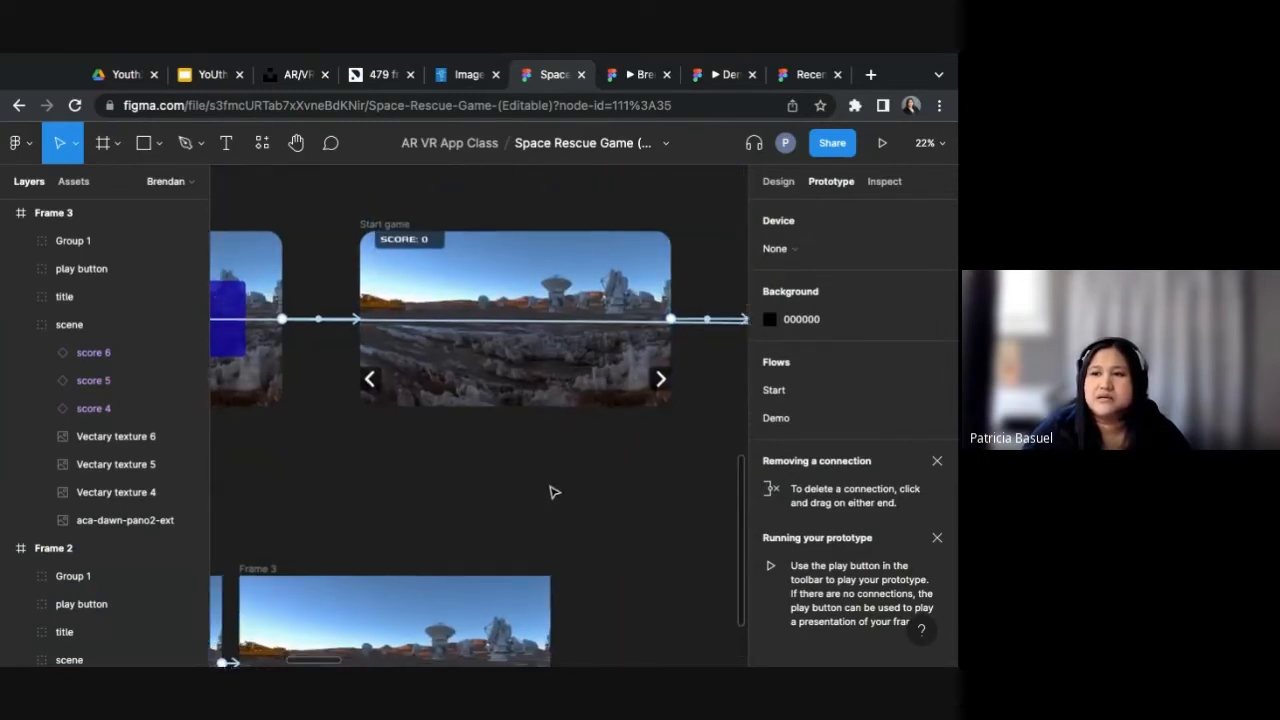
left_click(413, 237)
left_click(366, 376, "shift")
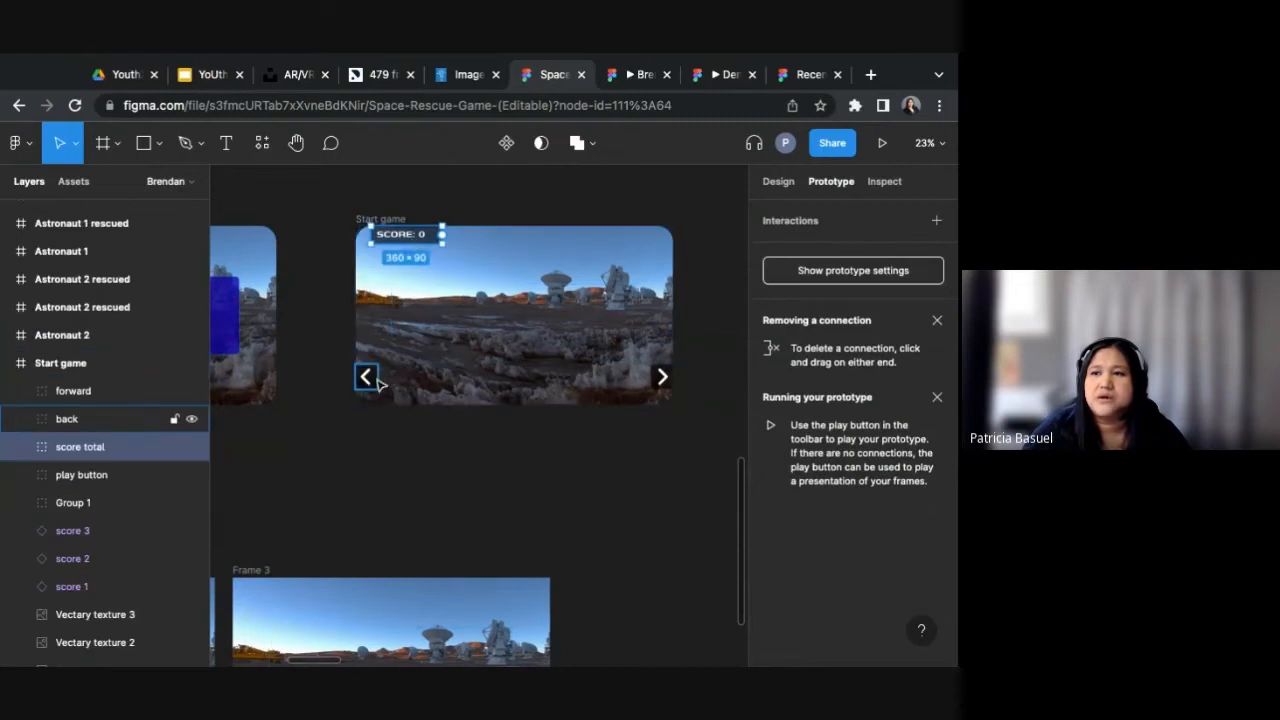
left_click(663, 377, "shift")
left_click(663, 377, "shift")
left_click(631, 455)
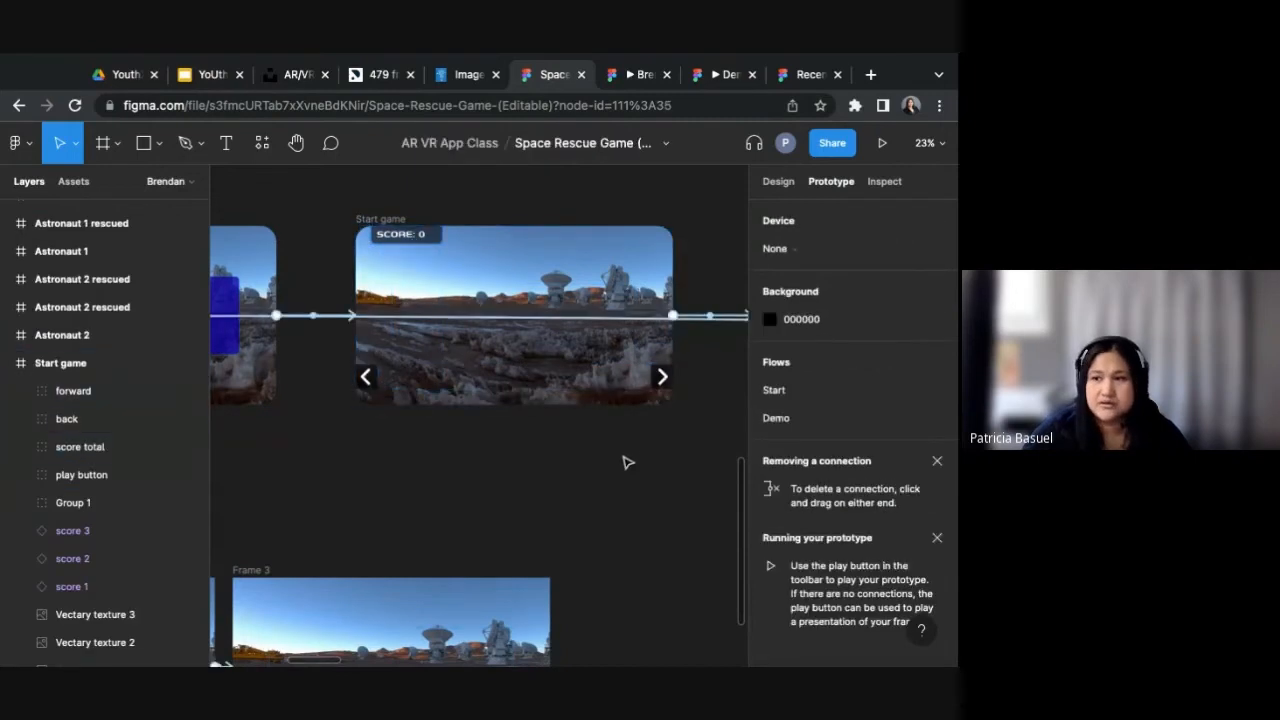
Step: Paste the copied score total and arrow elements into Frame 3 and check the frame in the prototype preview
scroll(566, 497, "down", 5)
left_click(381, 326)
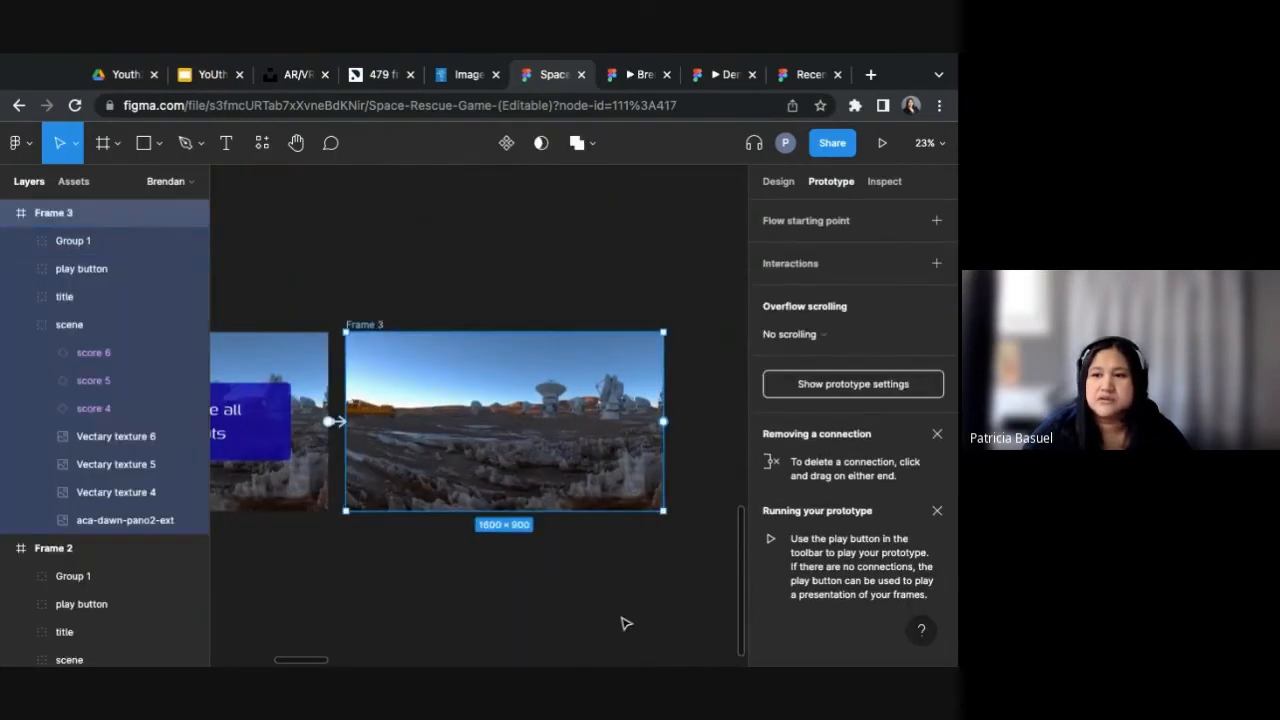
key("ctrl+v")
left_click(606, 609)
left_click(632, 78)
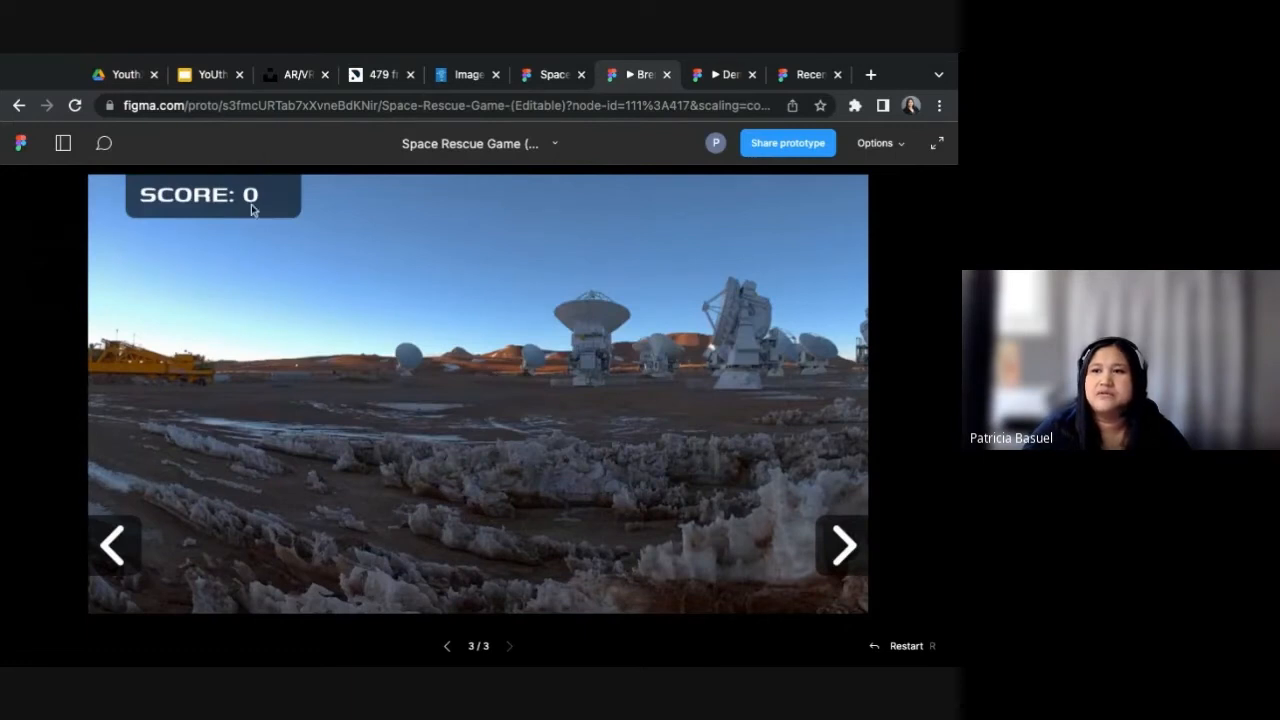
left_click(549, 76)
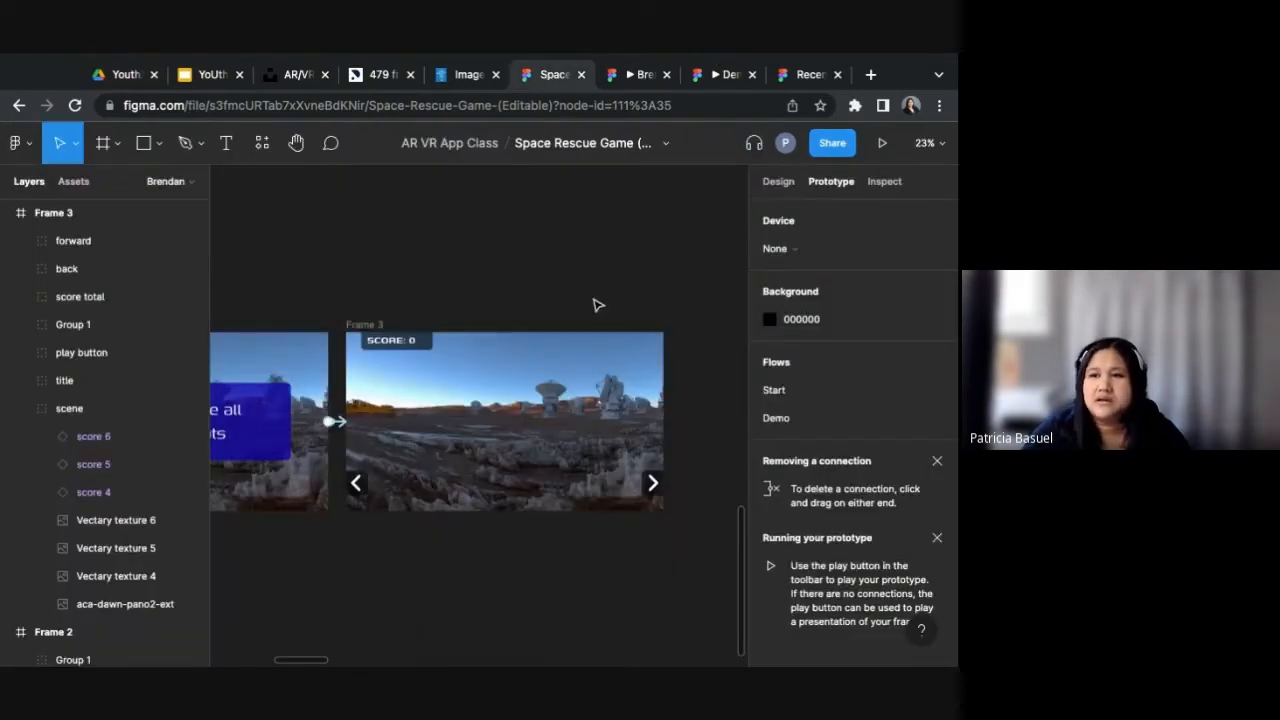
Step: Duplicate Frame 3 and place the copy directly beside it
scroll(593, 297, "right", 2)
scroll(593, 297, "left", 2)
scroll(593, 297, "up", 1)
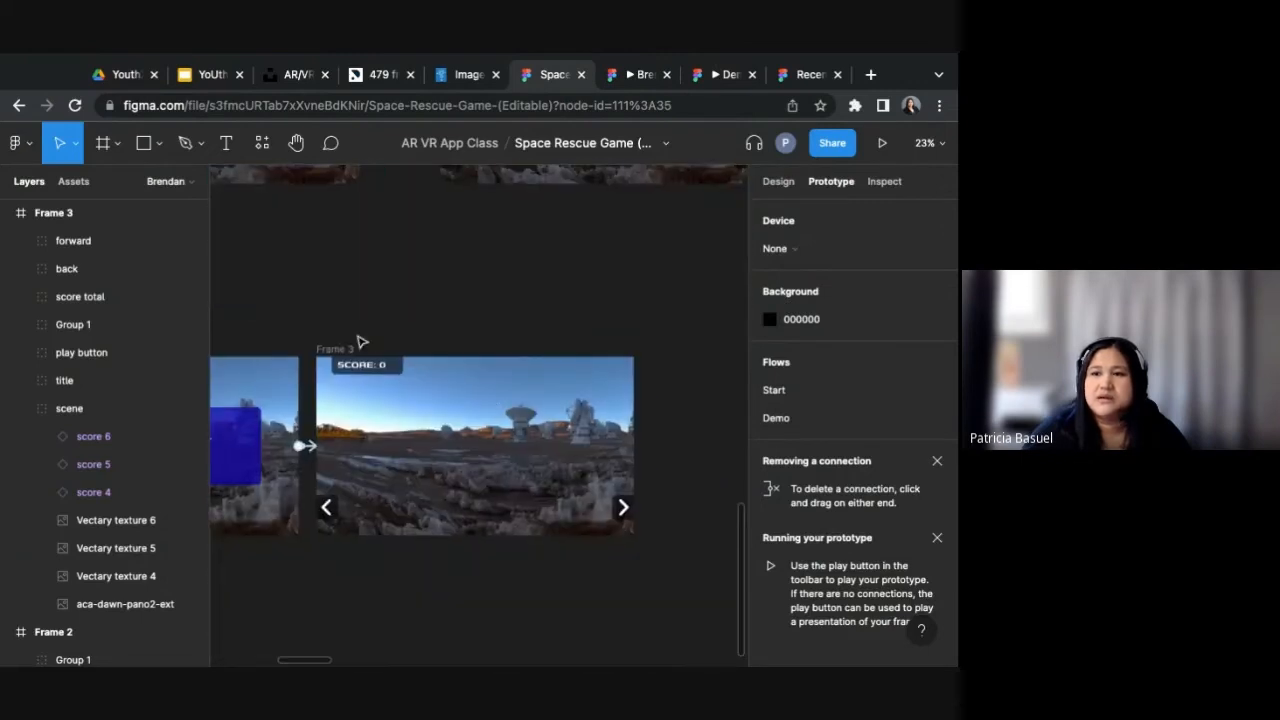
left_click(335, 349)
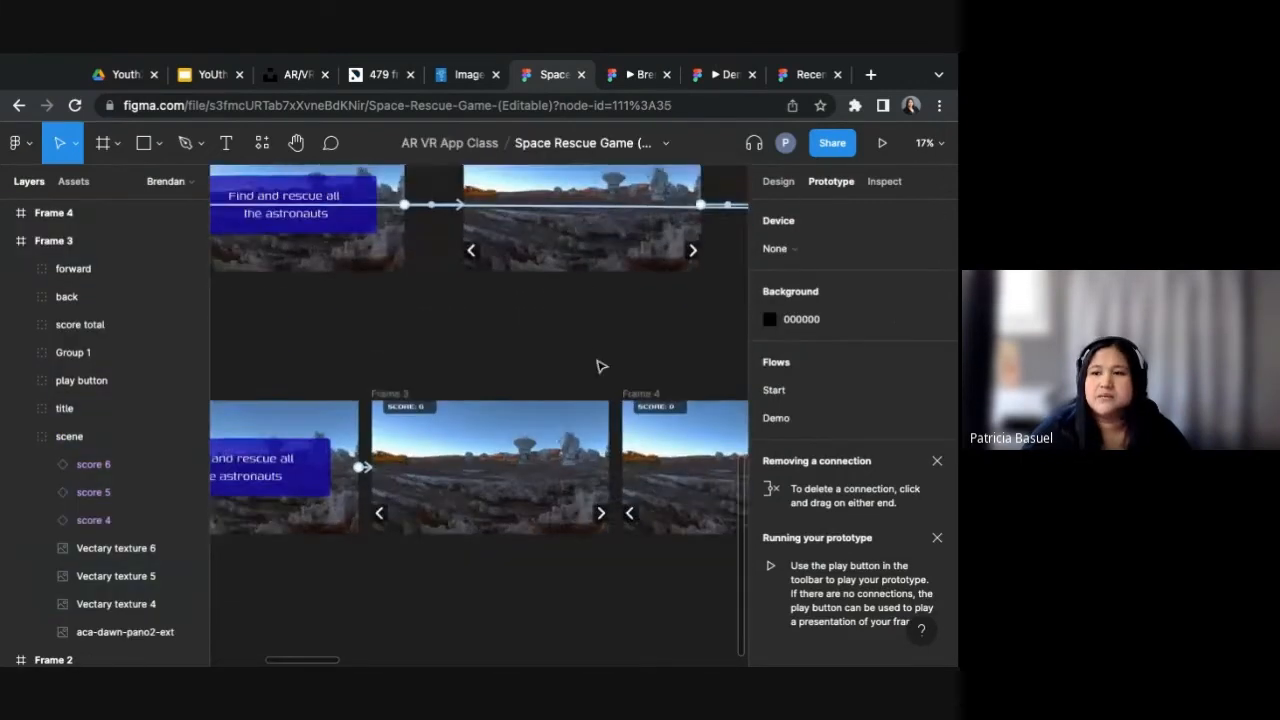
Step: Connect Frame 3 to Frame 4 with a prototype interaction
scroll(600, 366, "up", 3)
scroll(424, 392, "down", 1)
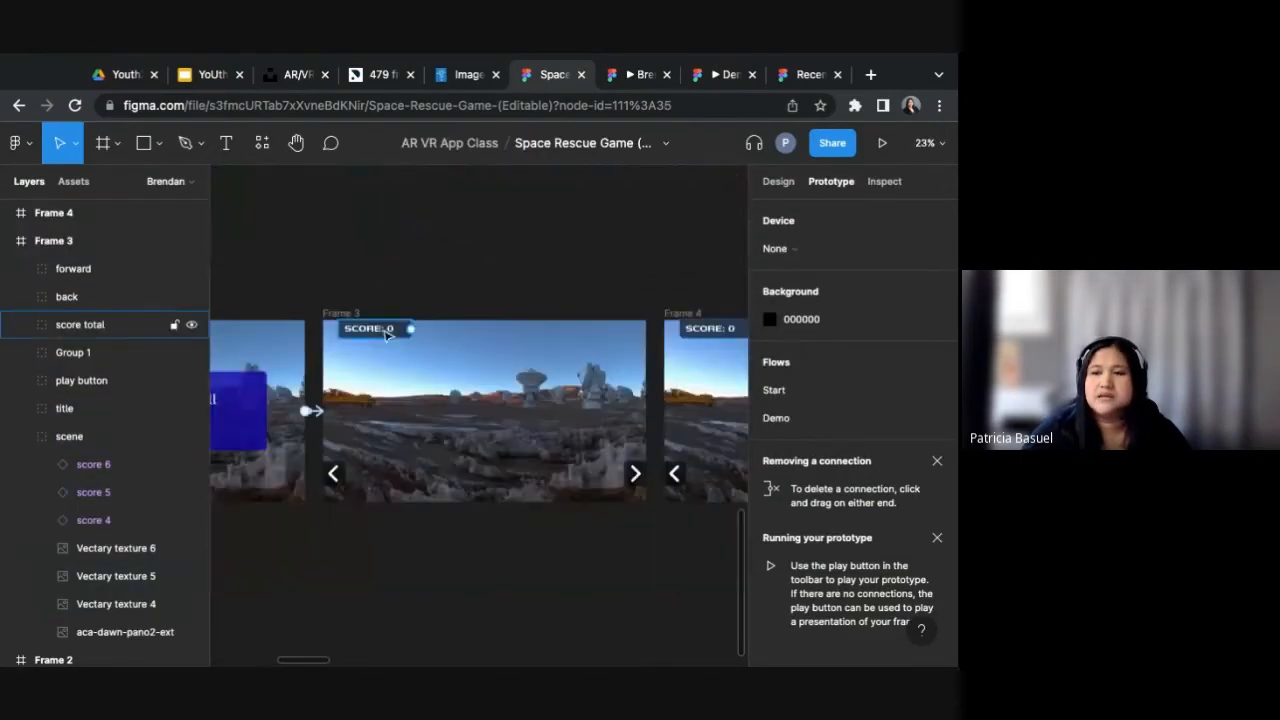
left_click(356, 316)
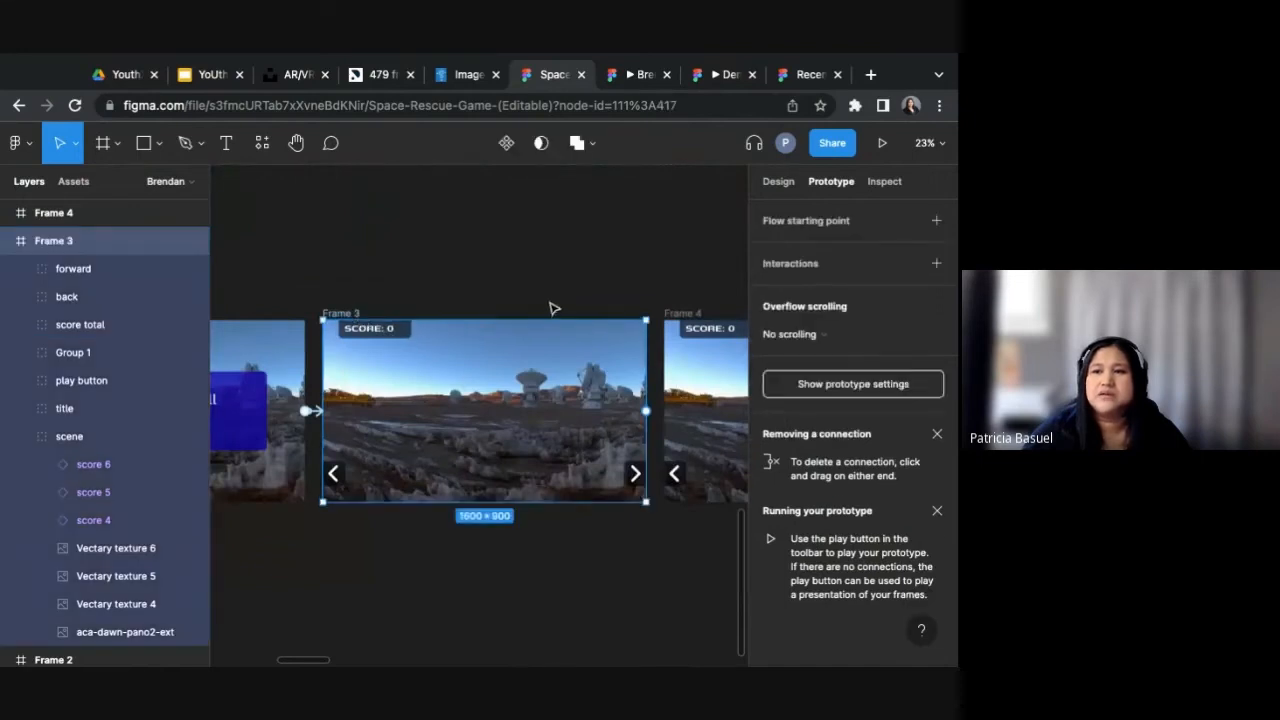
scroll(623, 288, "right", 5)
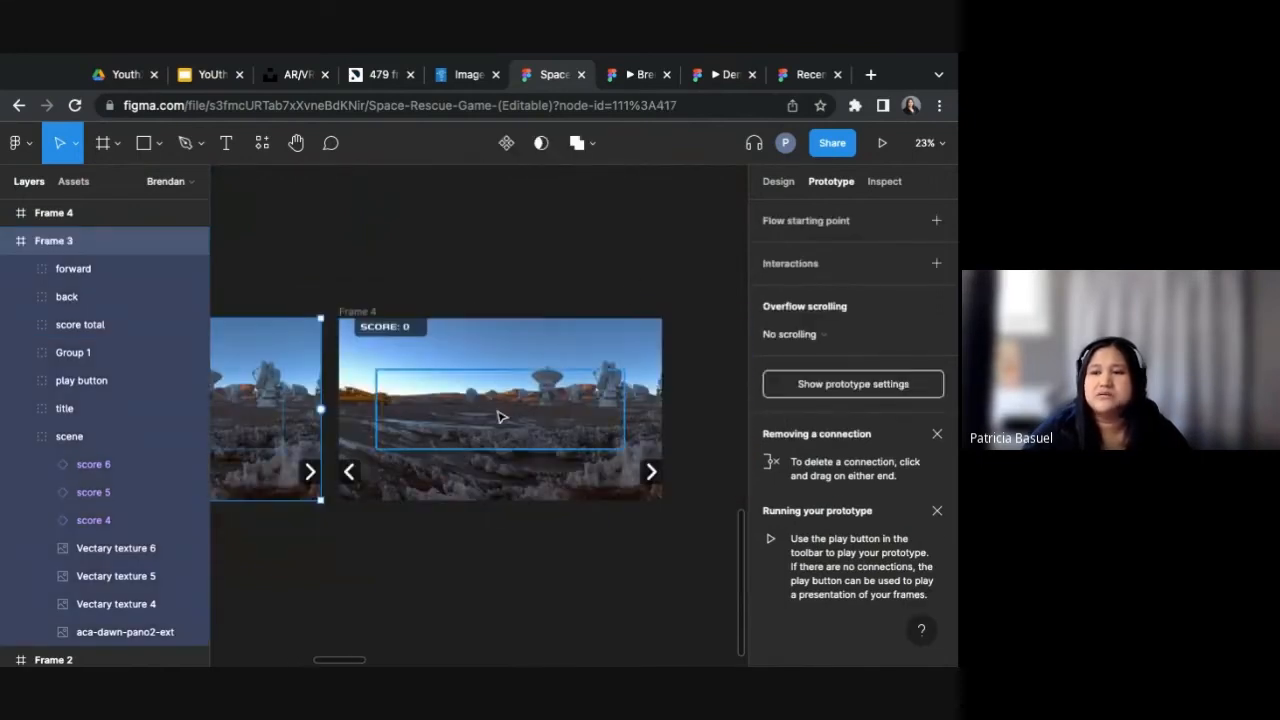
scroll(523, 283, "left", 5)
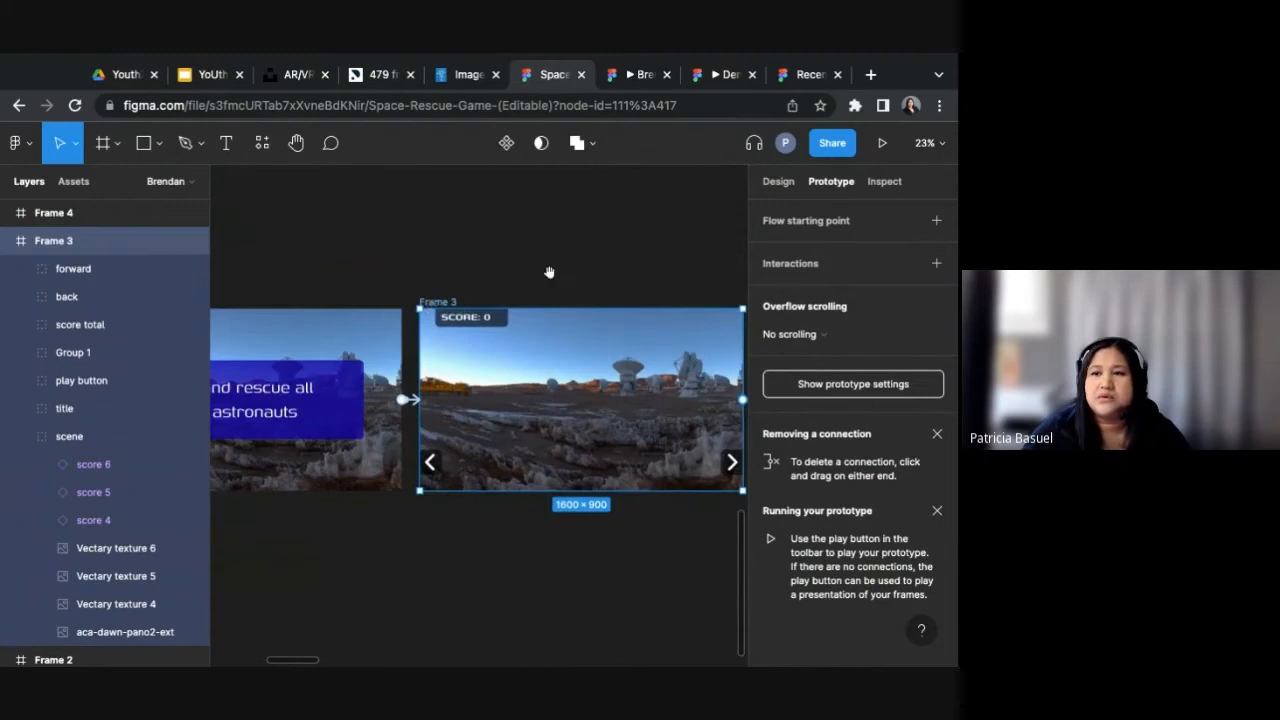
scroll(549, 272, "right", 3)
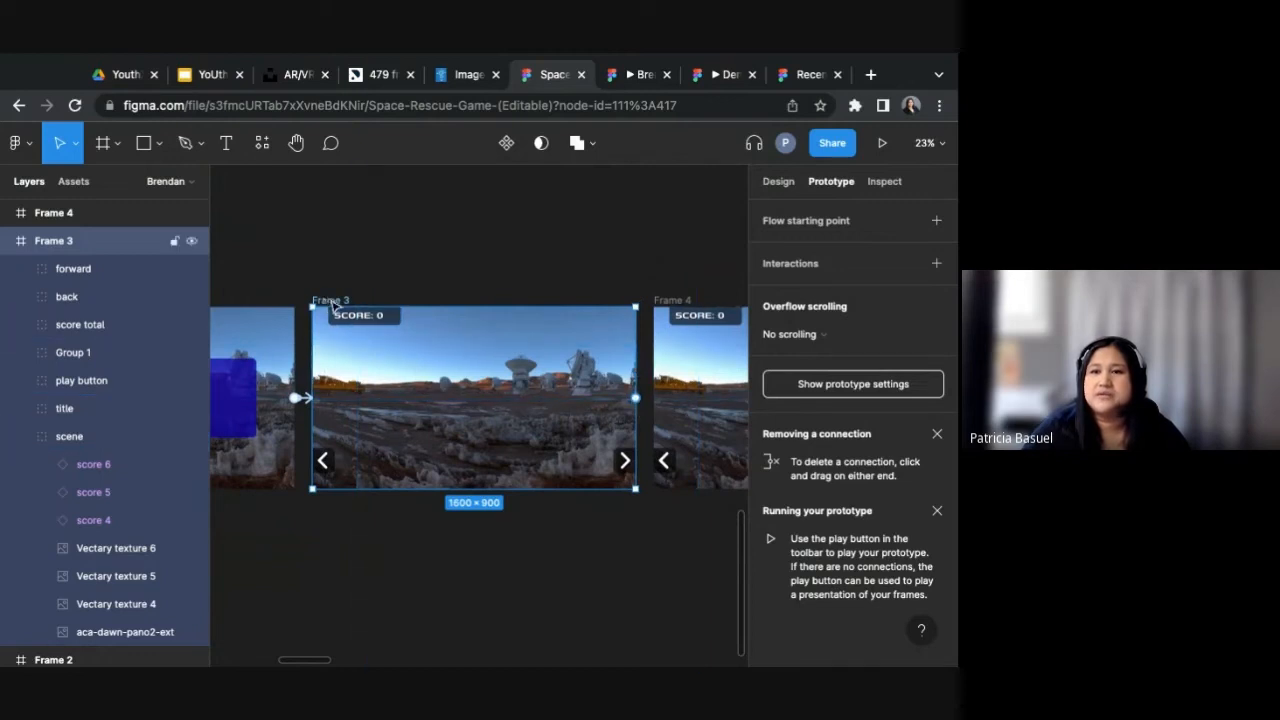
left_click_drag(636, 399, 634, 406)
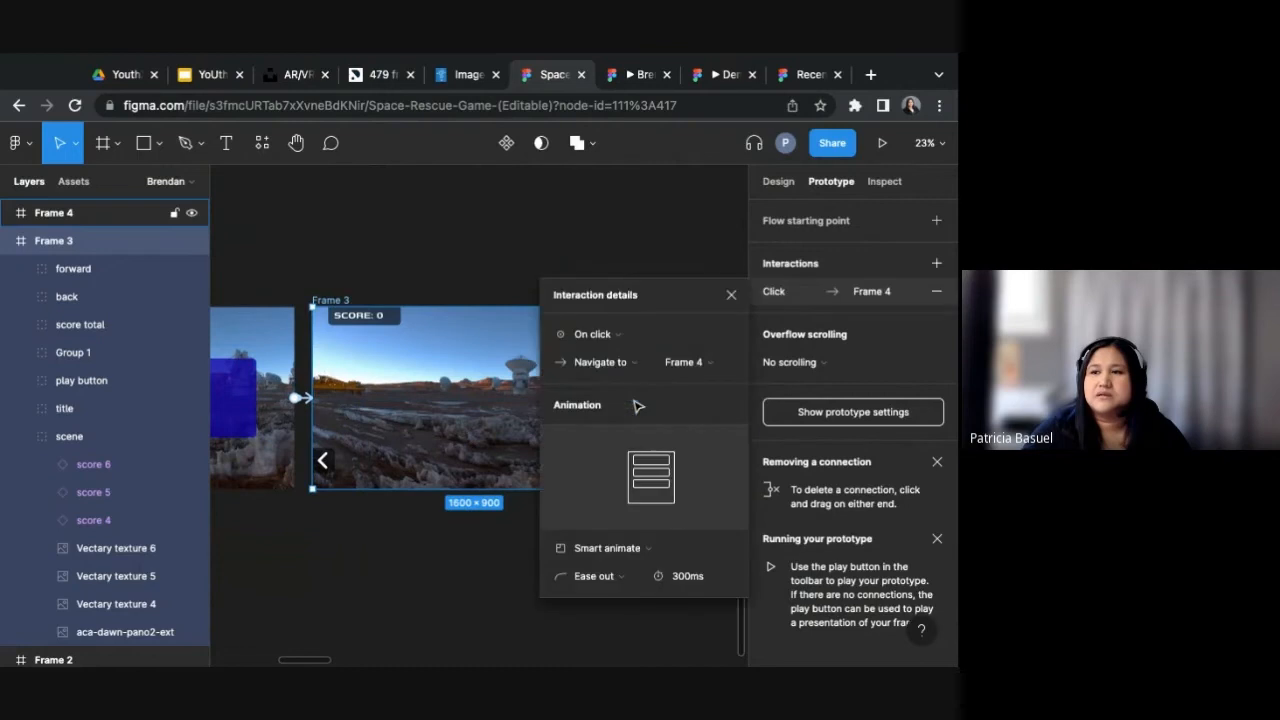
Step: Set the Frame 3 interaction's trigger to After delay with a 100 ms delay and close its details
left_click(592, 334)
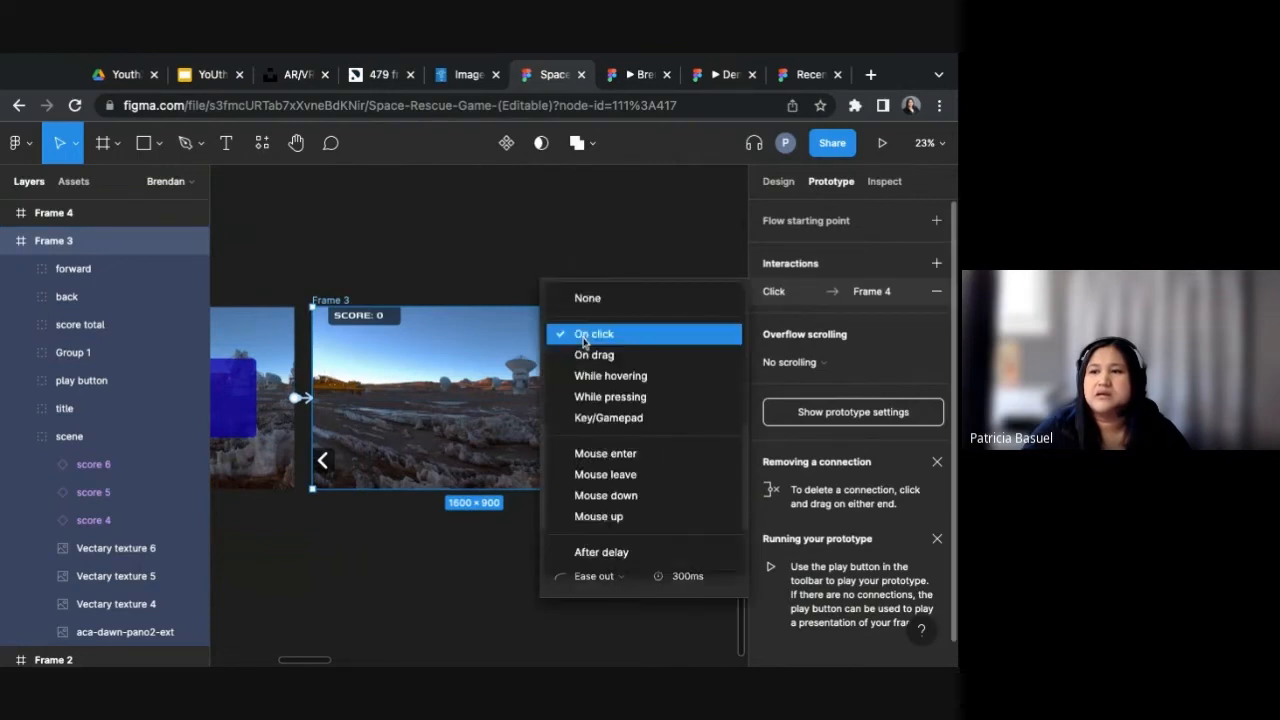
left_click(594, 551)
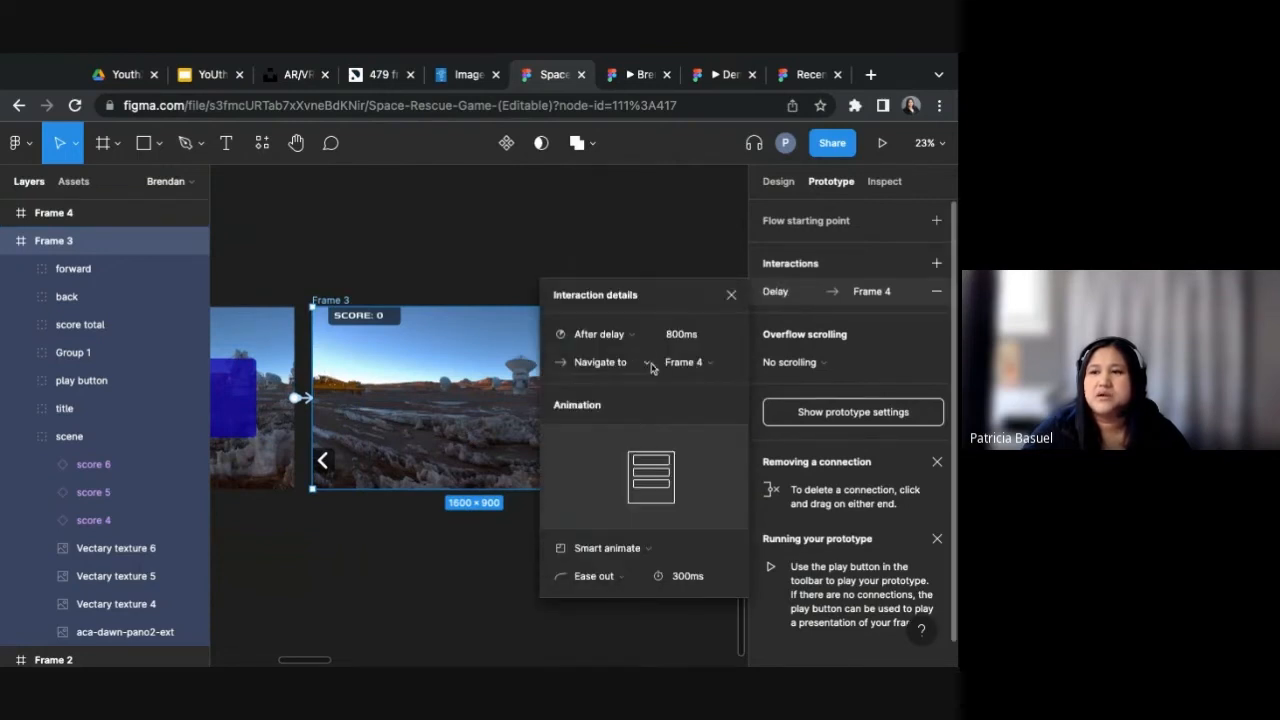
left_click(704, 335)
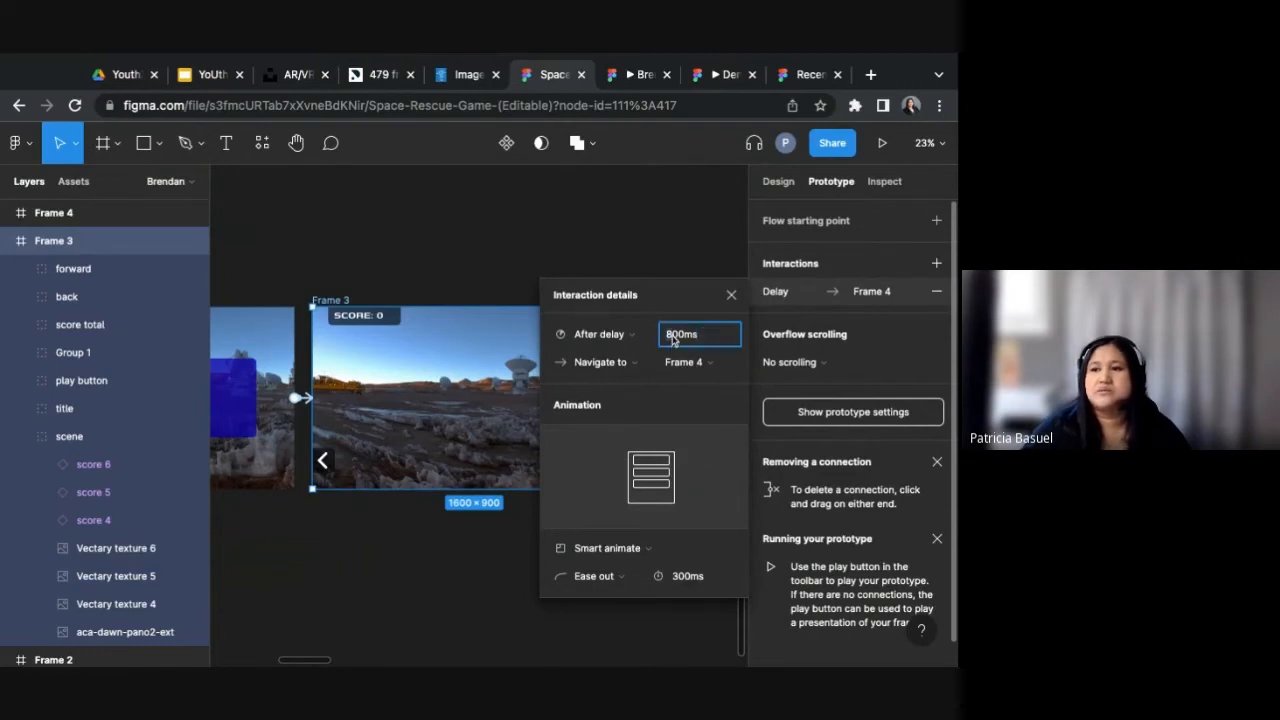
type("100")
key("Return")
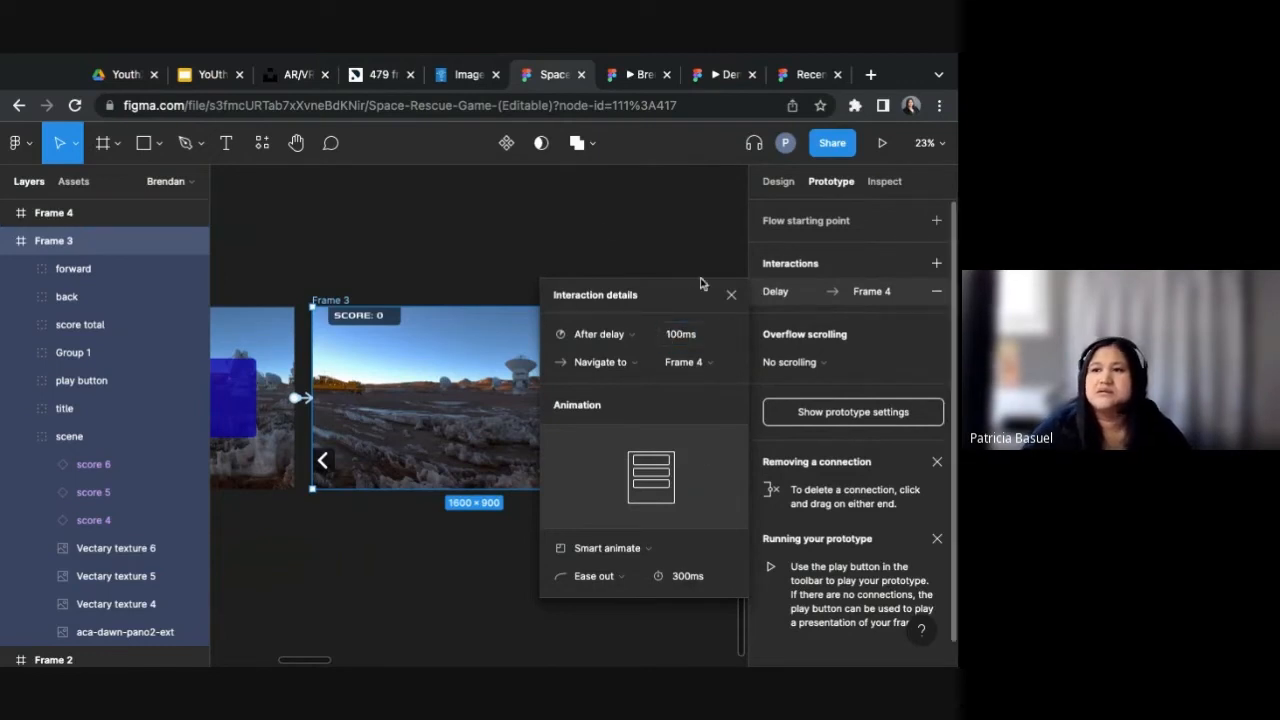
left_click(729, 292)
left_click(643, 266)
Step: Select Frame 4 on the canvas
scroll(657, 268, "right", 3)
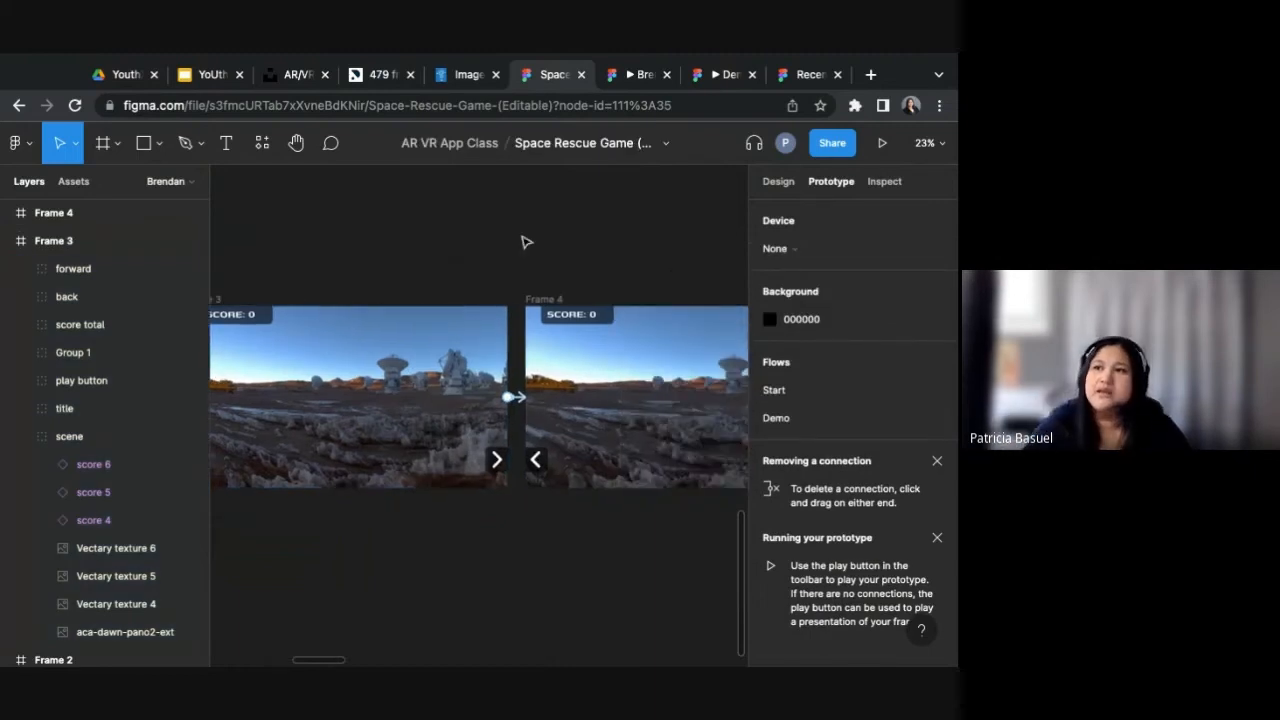
left_click(660, 336)
key("Escape")
scroll(640, 246, "right", 4)
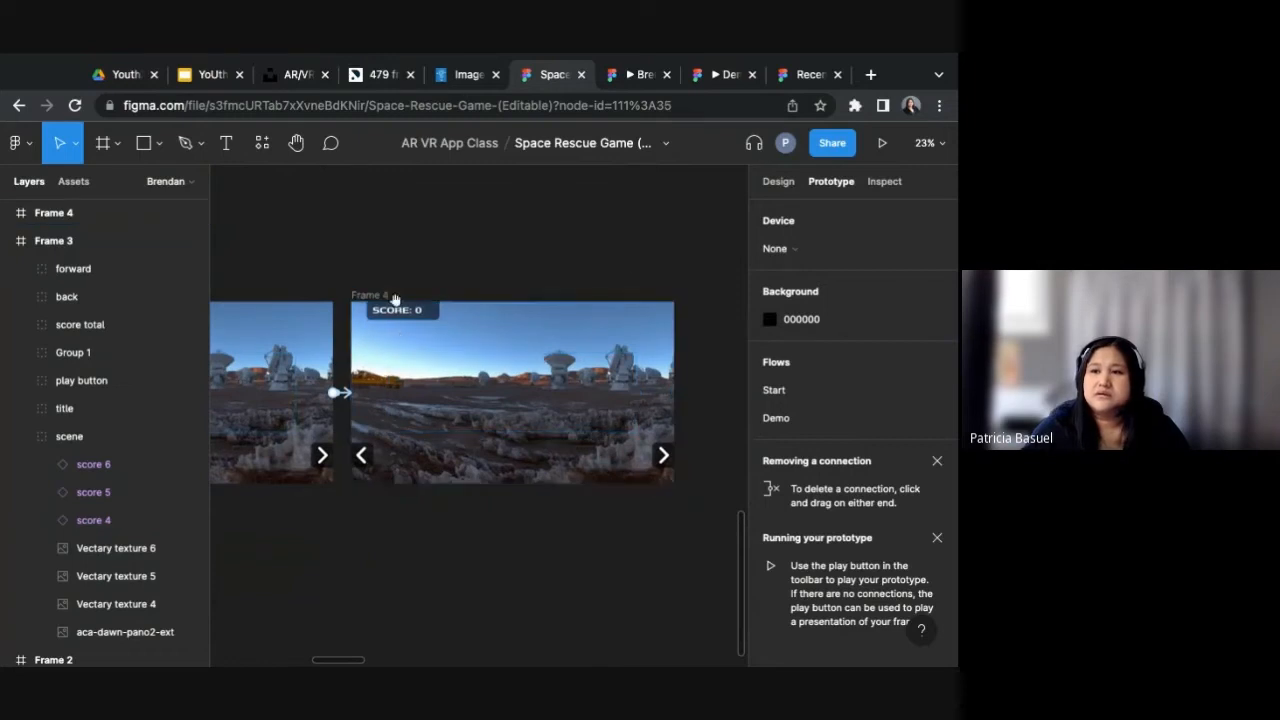
scroll(412, 277, "down", 1)
scroll(412, 277, "left", 1)
scroll(469, 285, "up", 1)
left_click(504, 307)
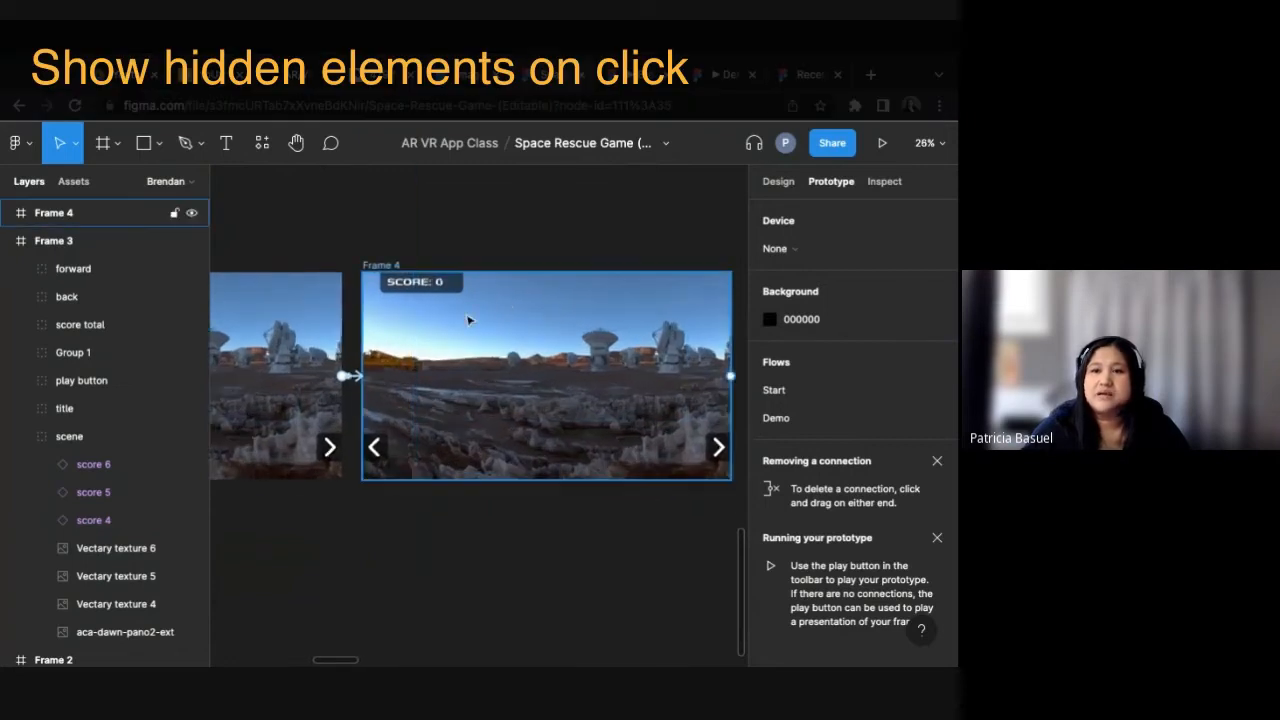
left_click(492, 305)
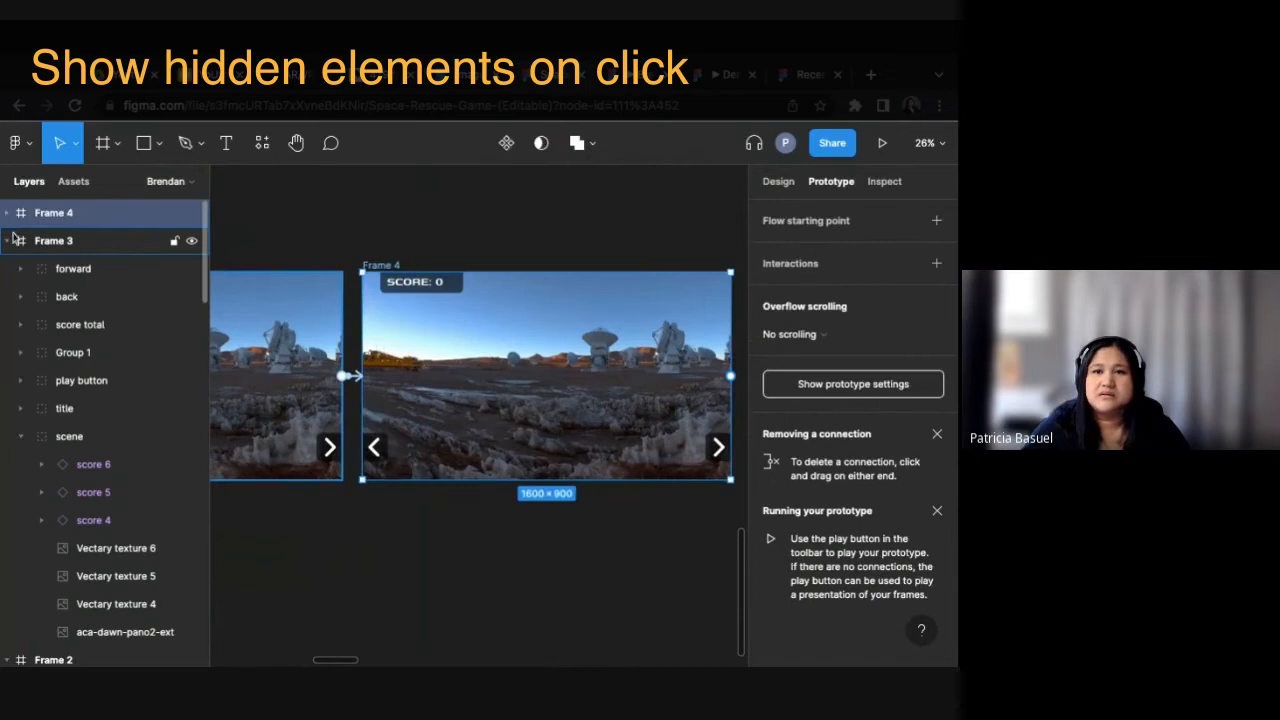
Step: Collapse the layers of Frame 3, Frame 2 and Frame 1, and expand the layers of Frame 4
left_click(9, 240)
left_click(8, 268)
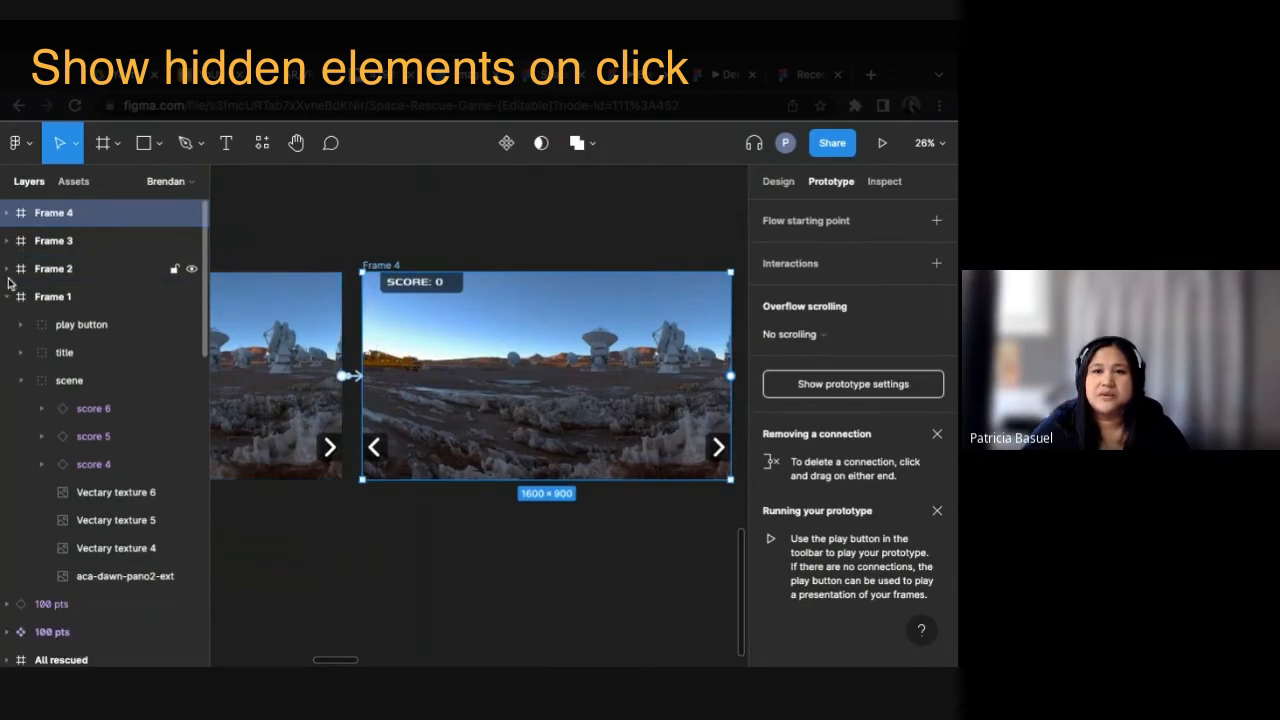
left_click(8, 296)
left_click(9, 213)
left_click(9, 213)
left_click(9, 214)
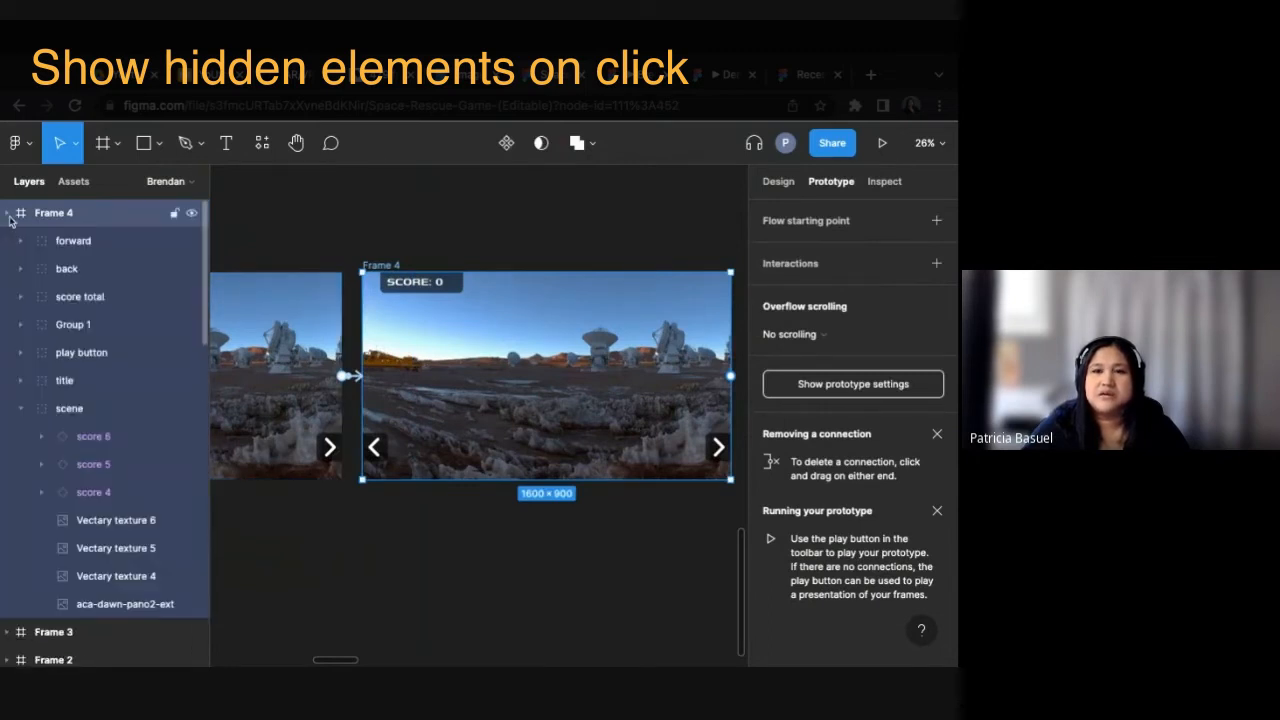
left_click(9, 214)
left_click(9, 214)
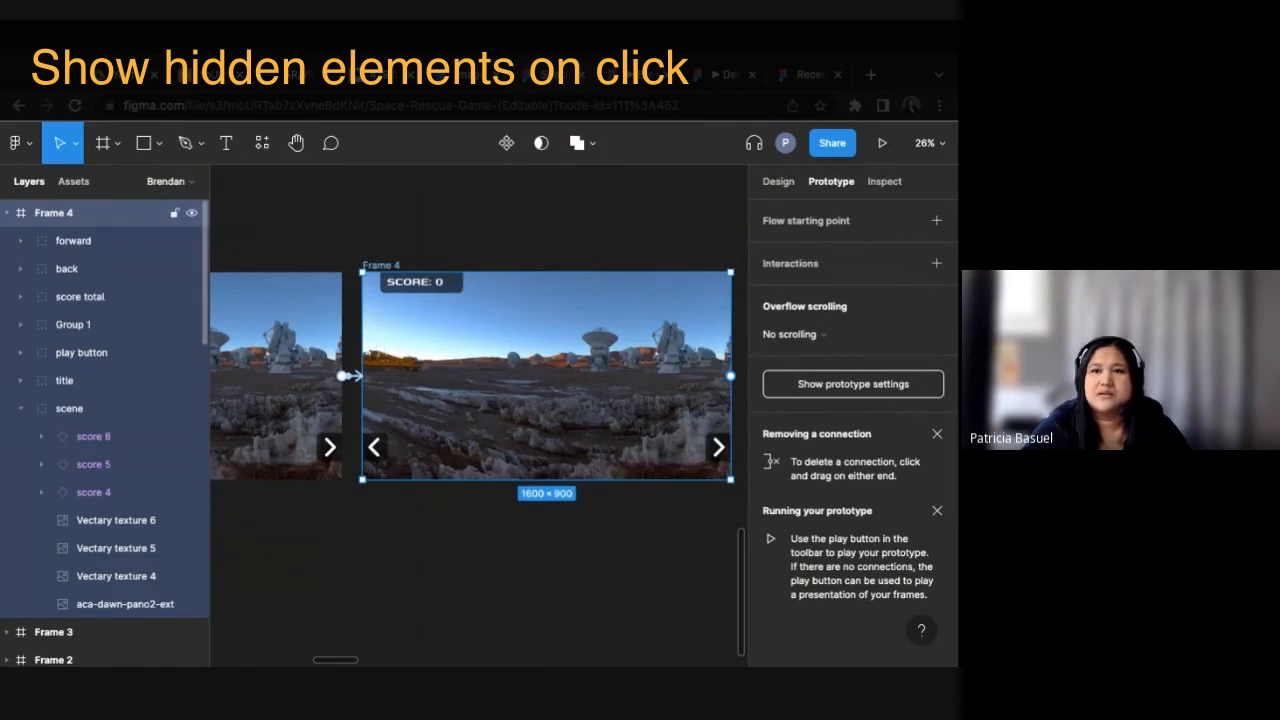
Step: Move the scene group above Group 1 in Frame 4's layer order, directly beneath score total
left_click(9, 213)
left_click(9, 213)
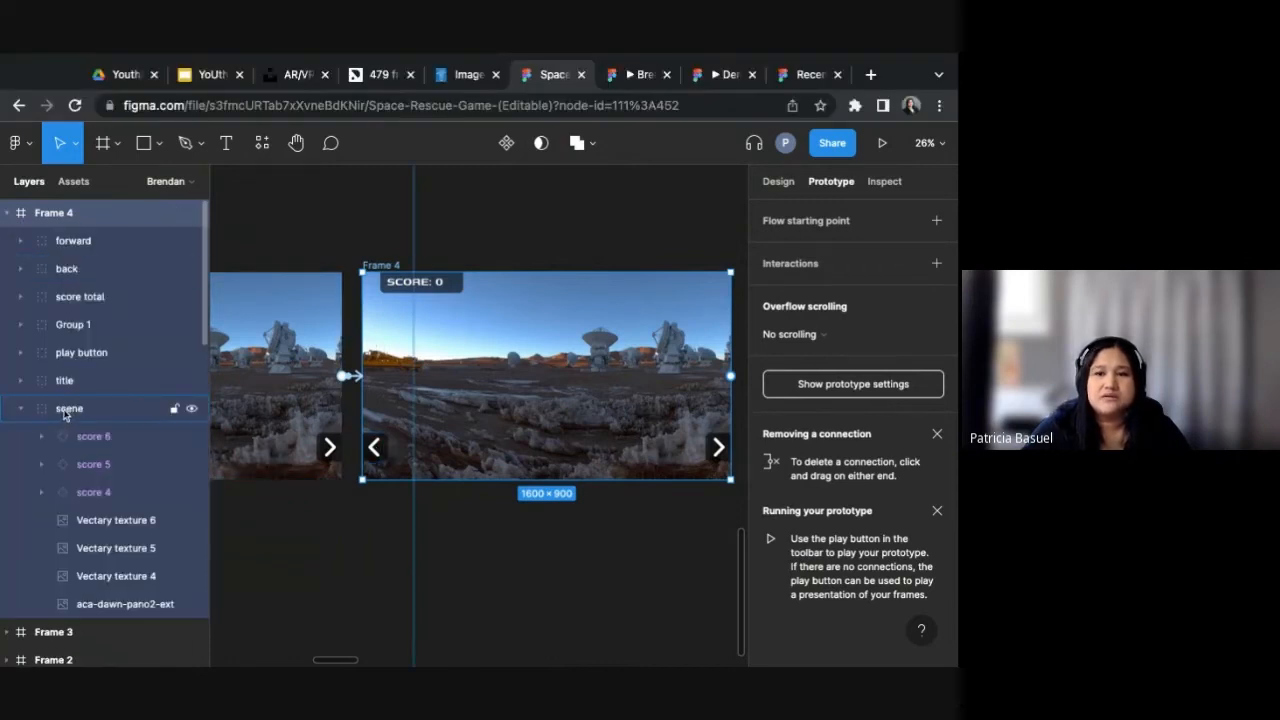
left_click(21, 409)
left_click_drag(67, 416, 62, 310)
left_click(72, 360)
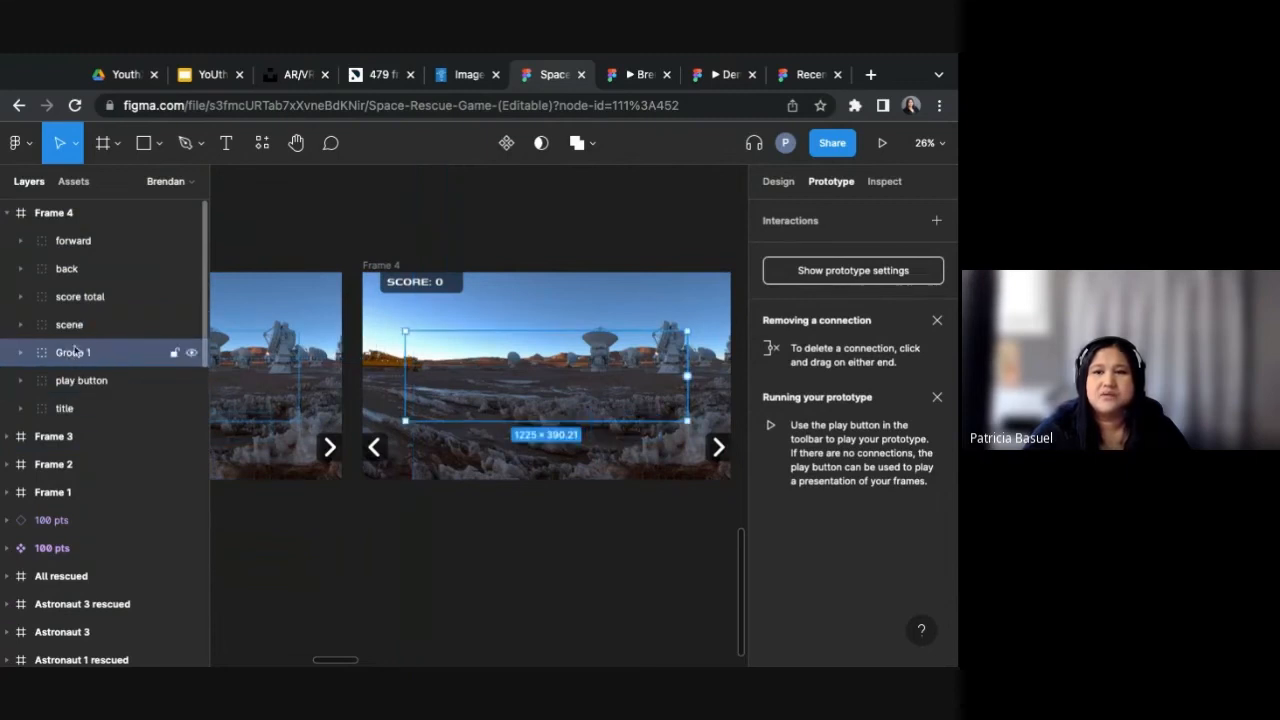
left_click(80, 336)
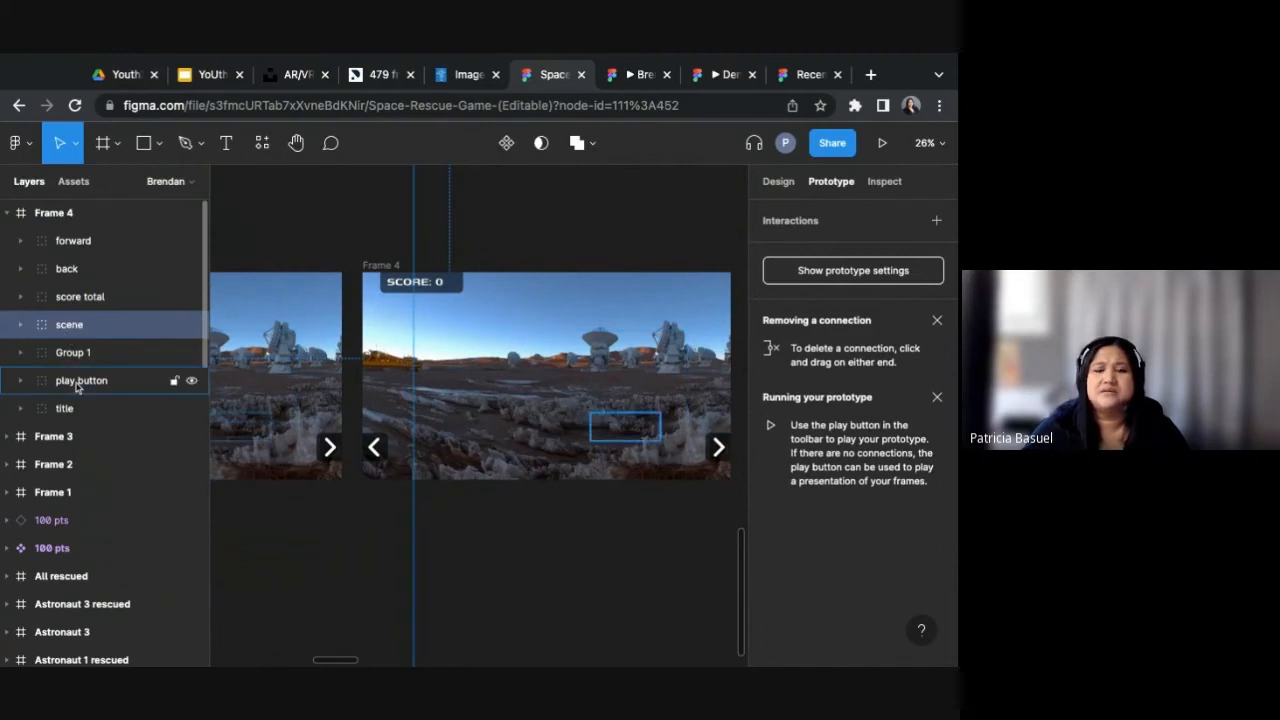
Step: Set the opacity of Vectary texture 5 in Frame 4's scene group to 100% and check the frame in the prototype preview
left_click(21, 325)
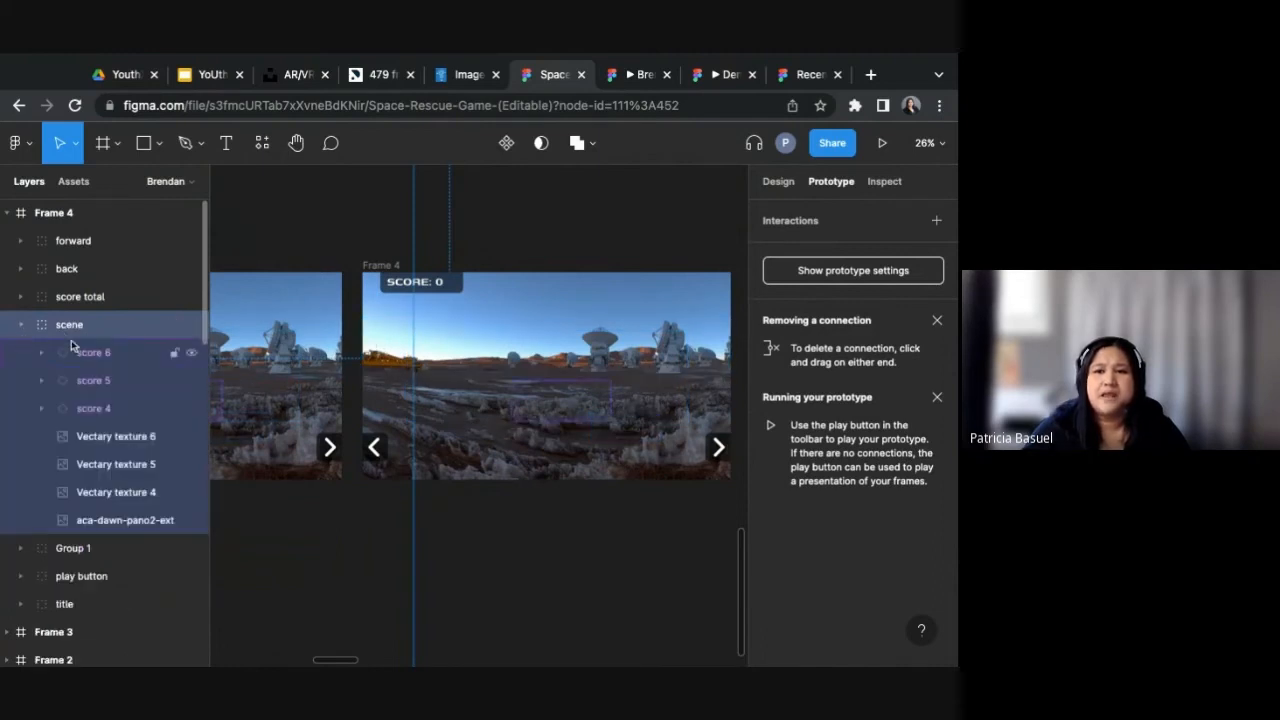
left_click(120, 469)
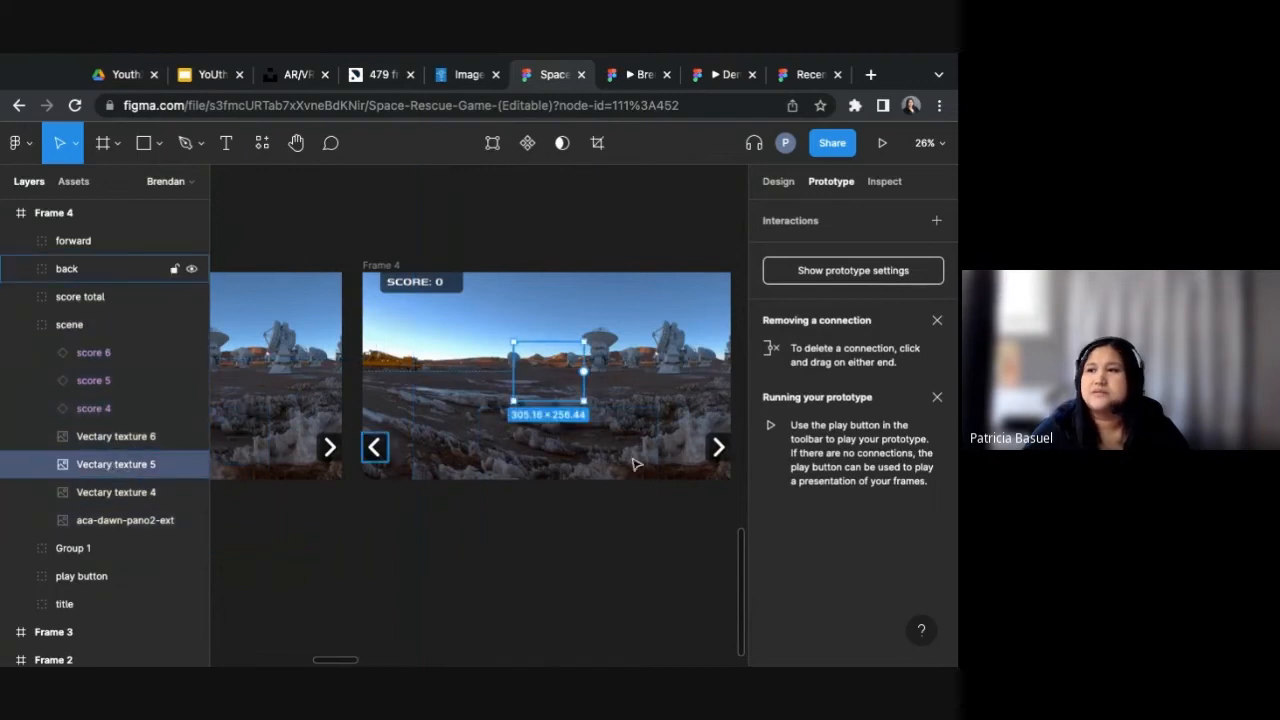
left_click(793, 194)
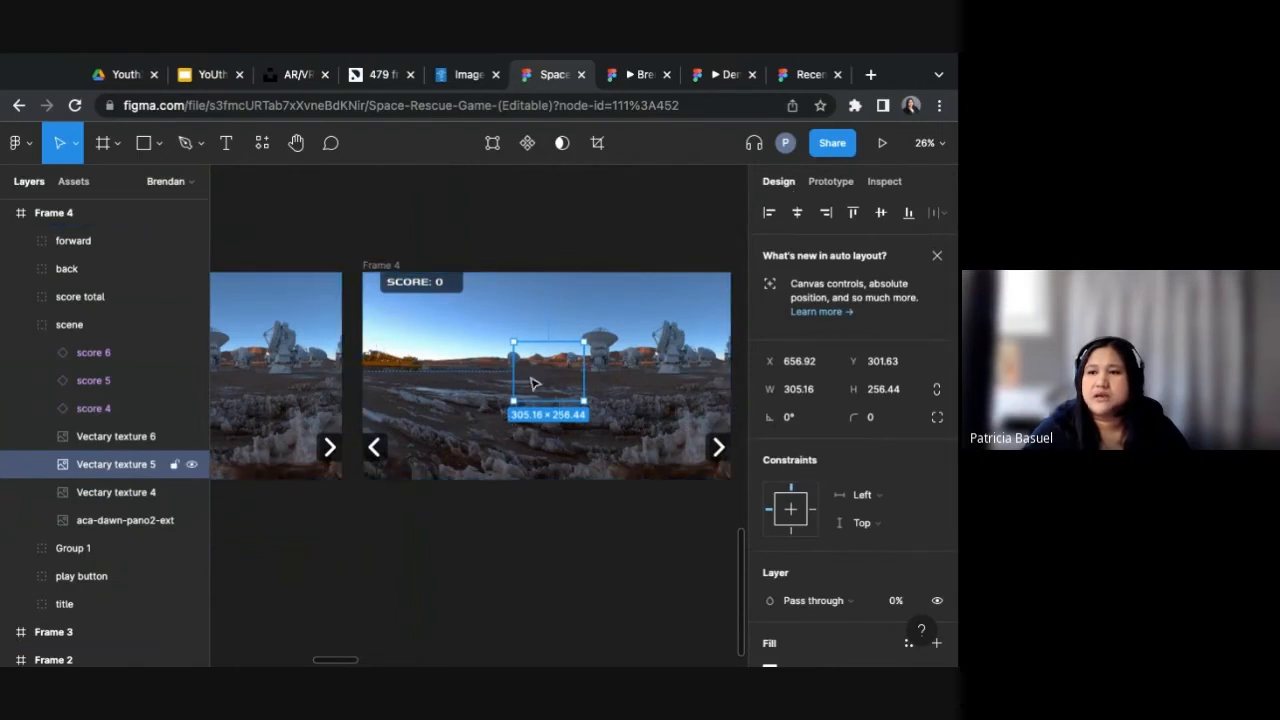
scroll(863, 441, "down", 4)
left_click(897, 405)
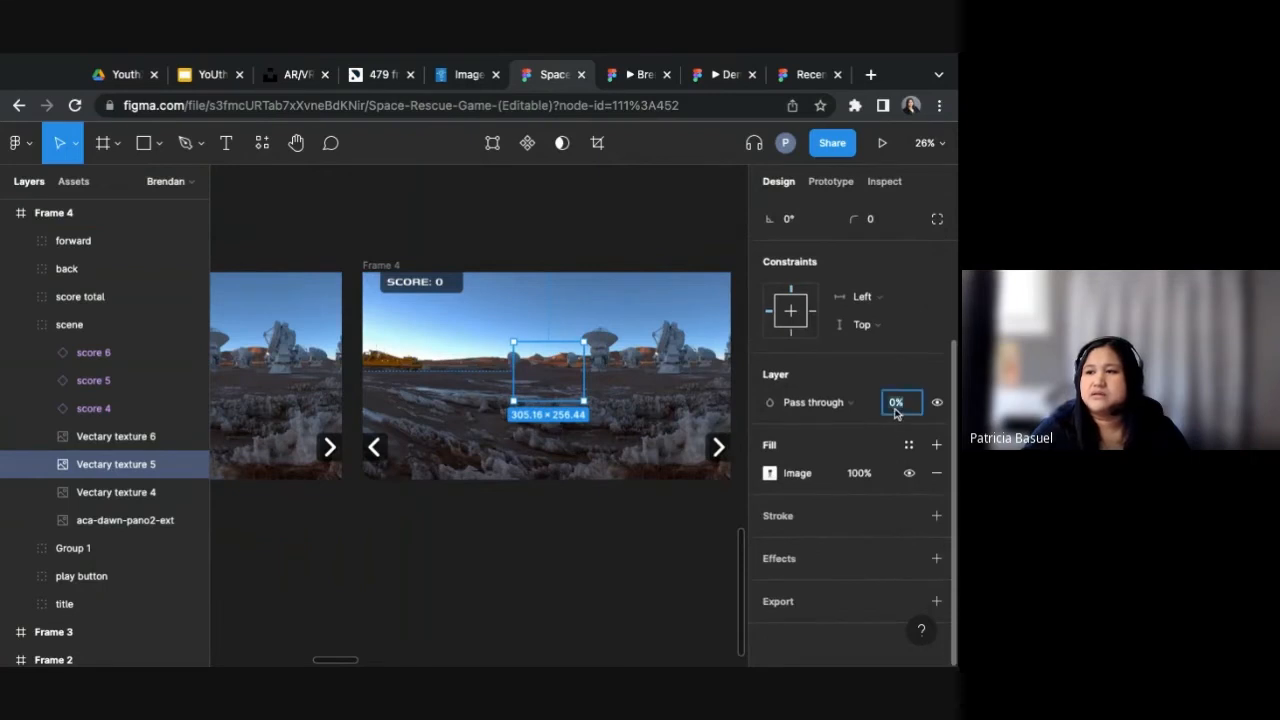
type("100")
key("Return")
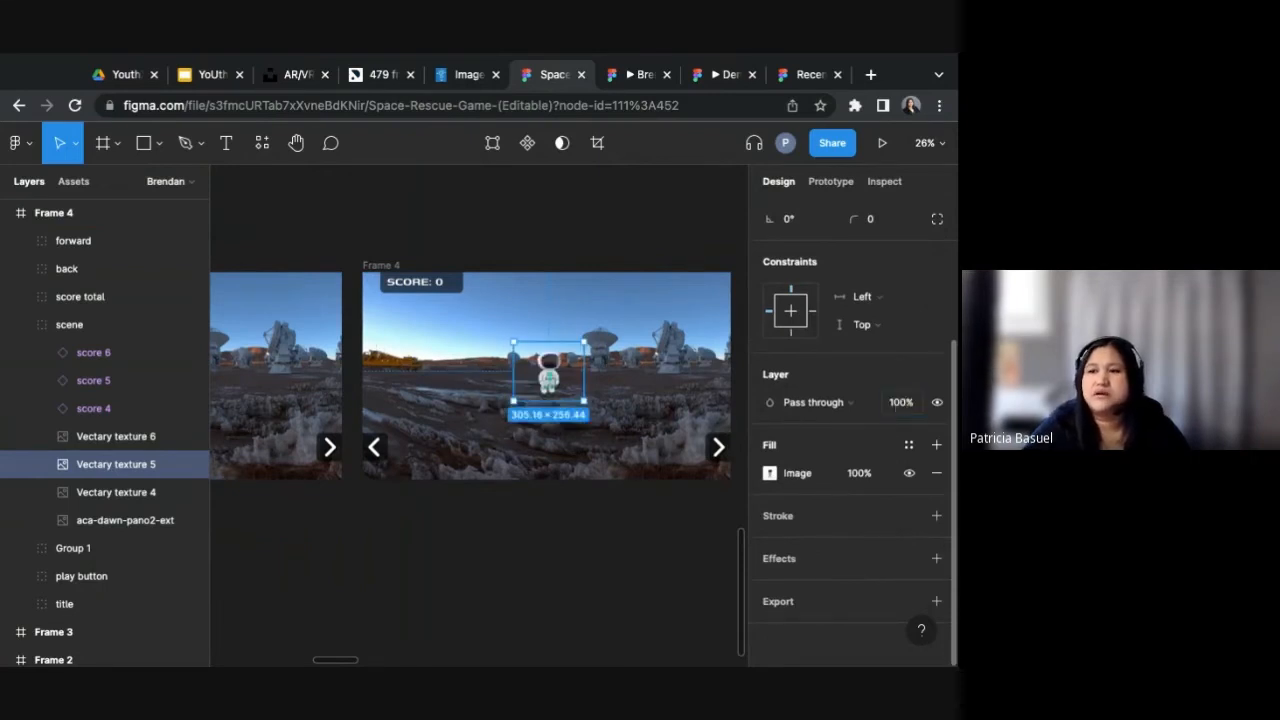
left_click(495, 567)
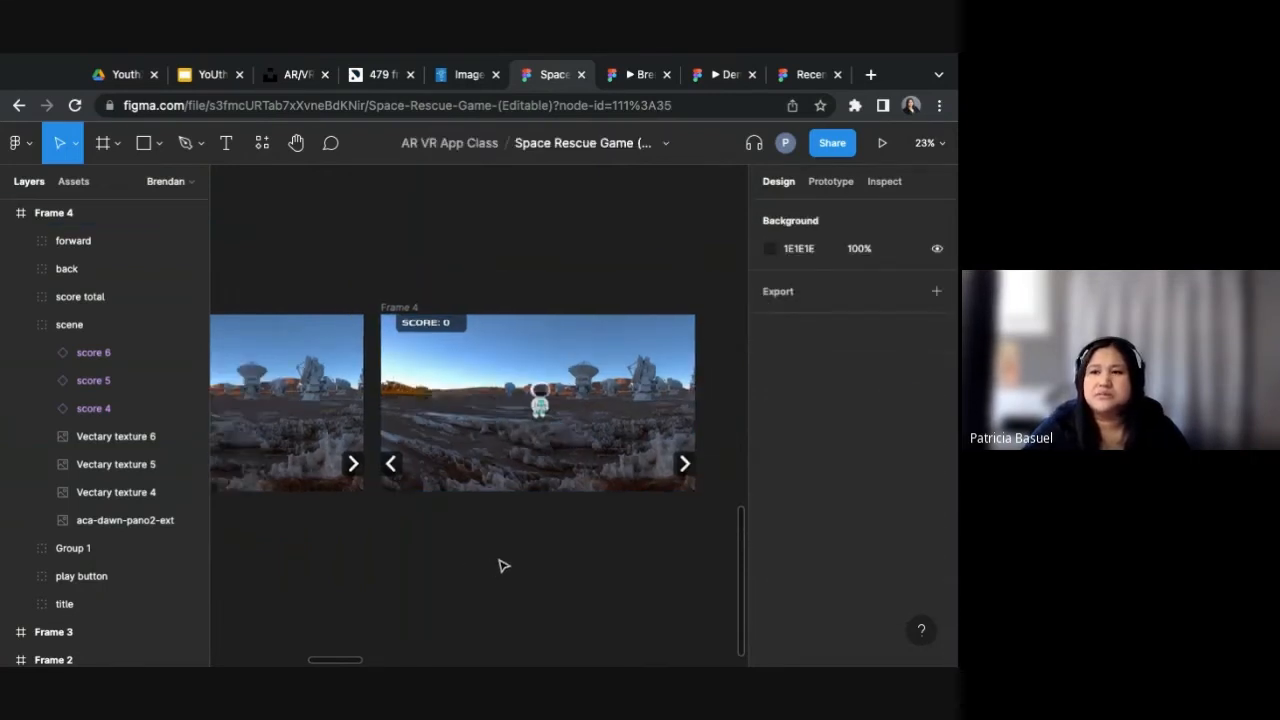
left_click(632, 74)
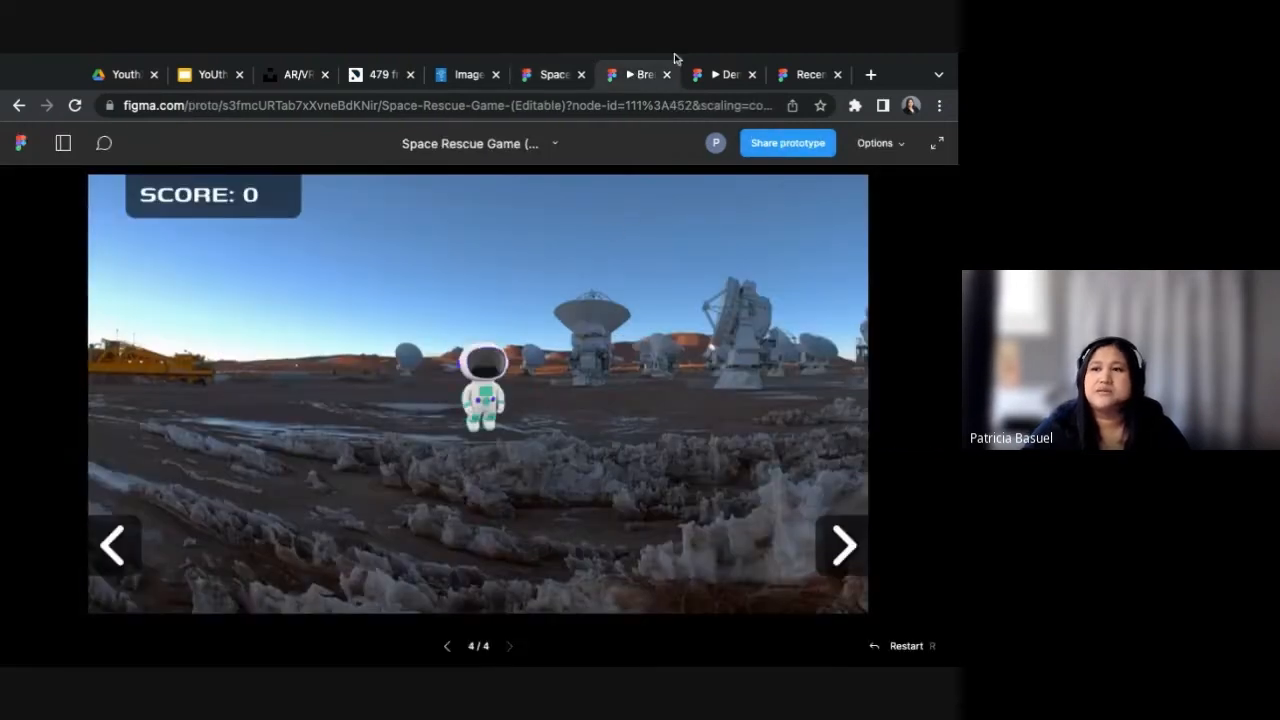
left_click(555, 75)
Step: Duplicate Frame 4 and move the copy slightly farther from the original, to about X 6760
scroll(557, 305, "right", 3)
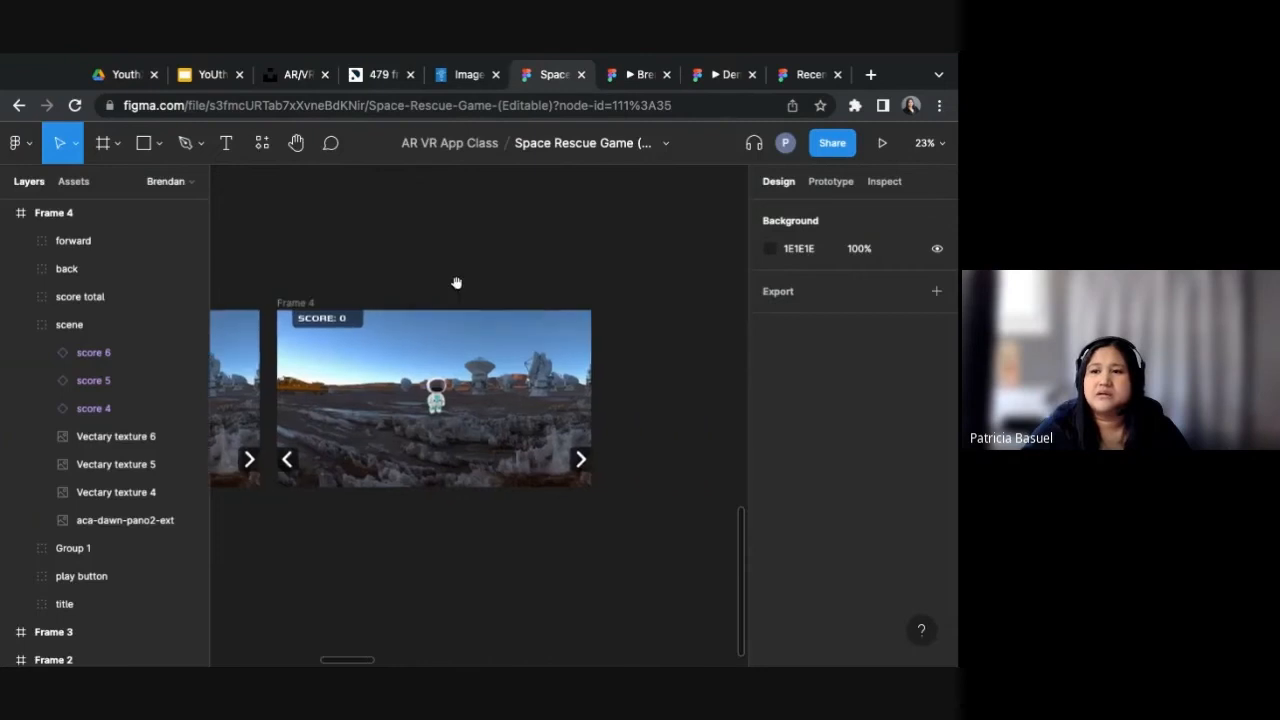
left_click(316, 308)
key("ctrl+d")
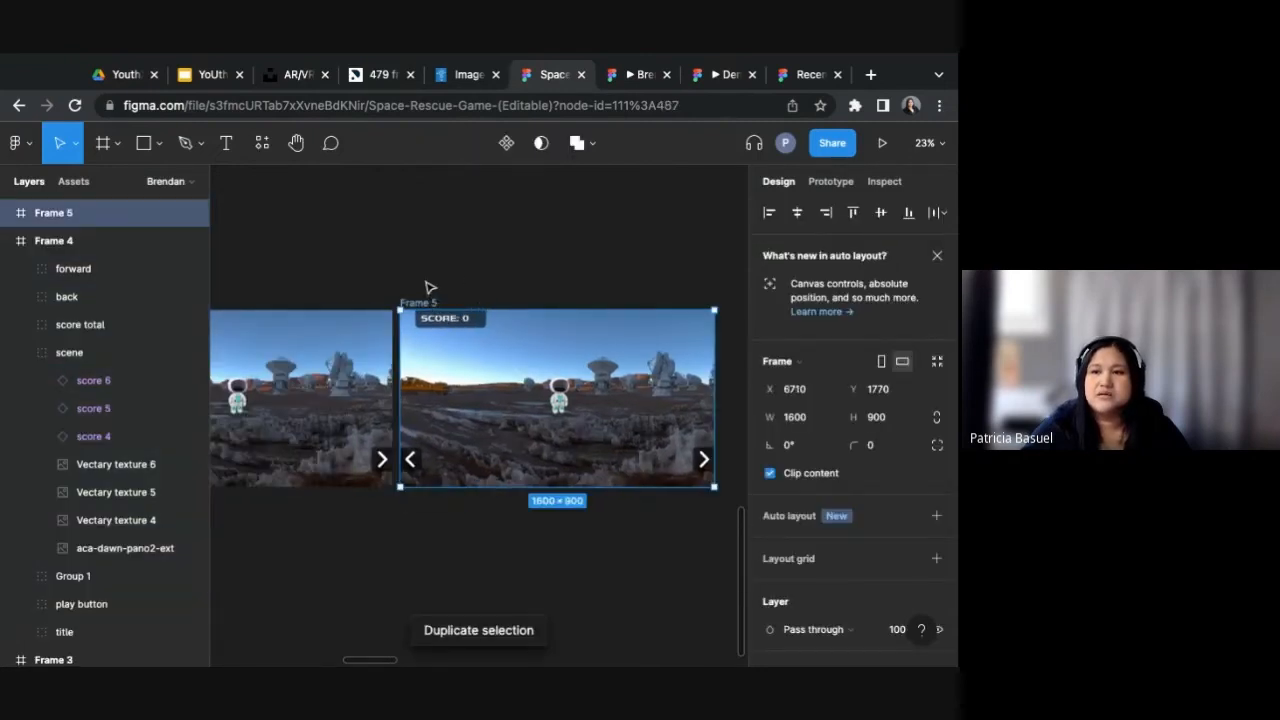
left_click_drag(430, 288, 614, 291)
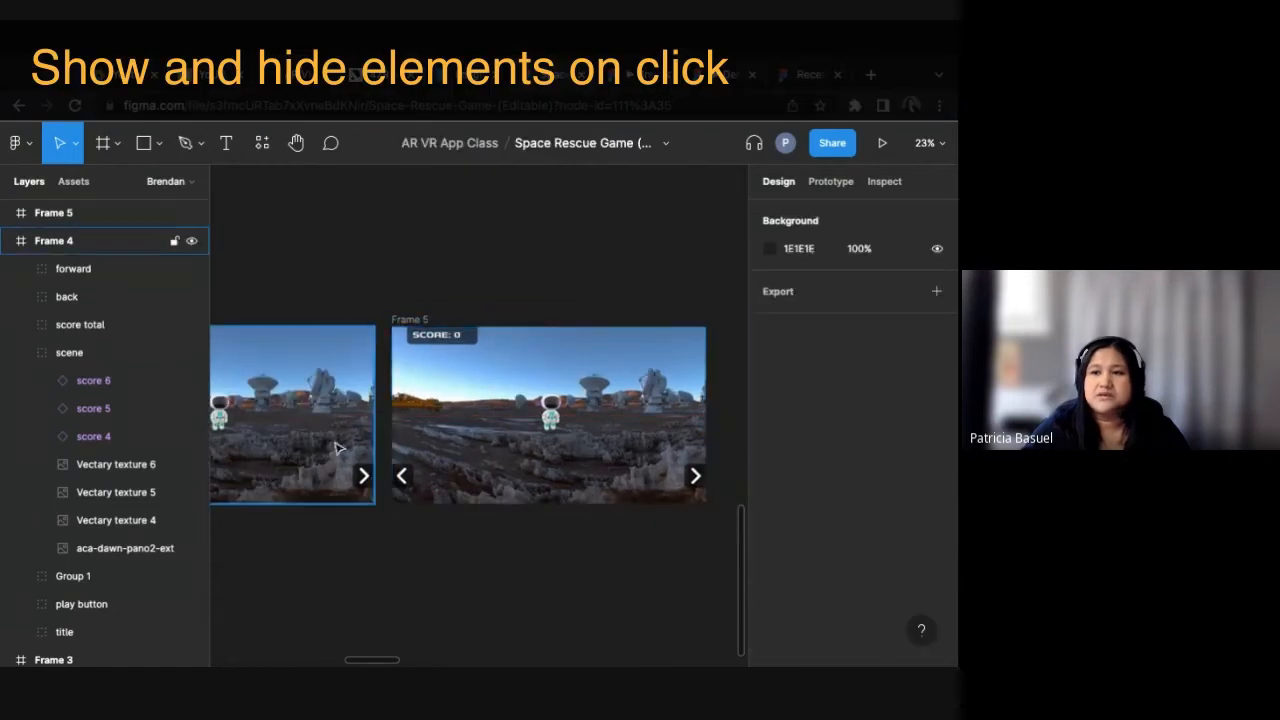
Step: Connect the astronaut image Vectary texture 5 in Frame 4 to Frame 5 with an On click, Navigate to interaction
scroll(338, 448, "left", 3)
left_click(386, 414)
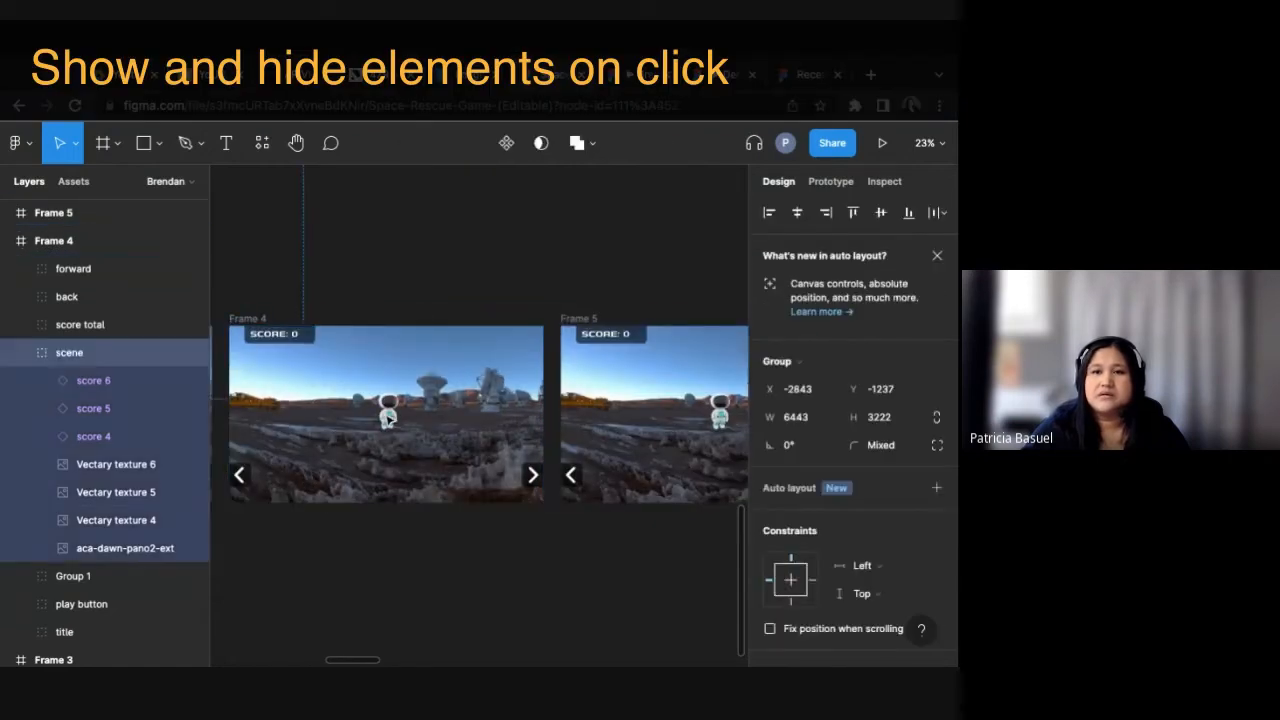
left_click(138, 492)
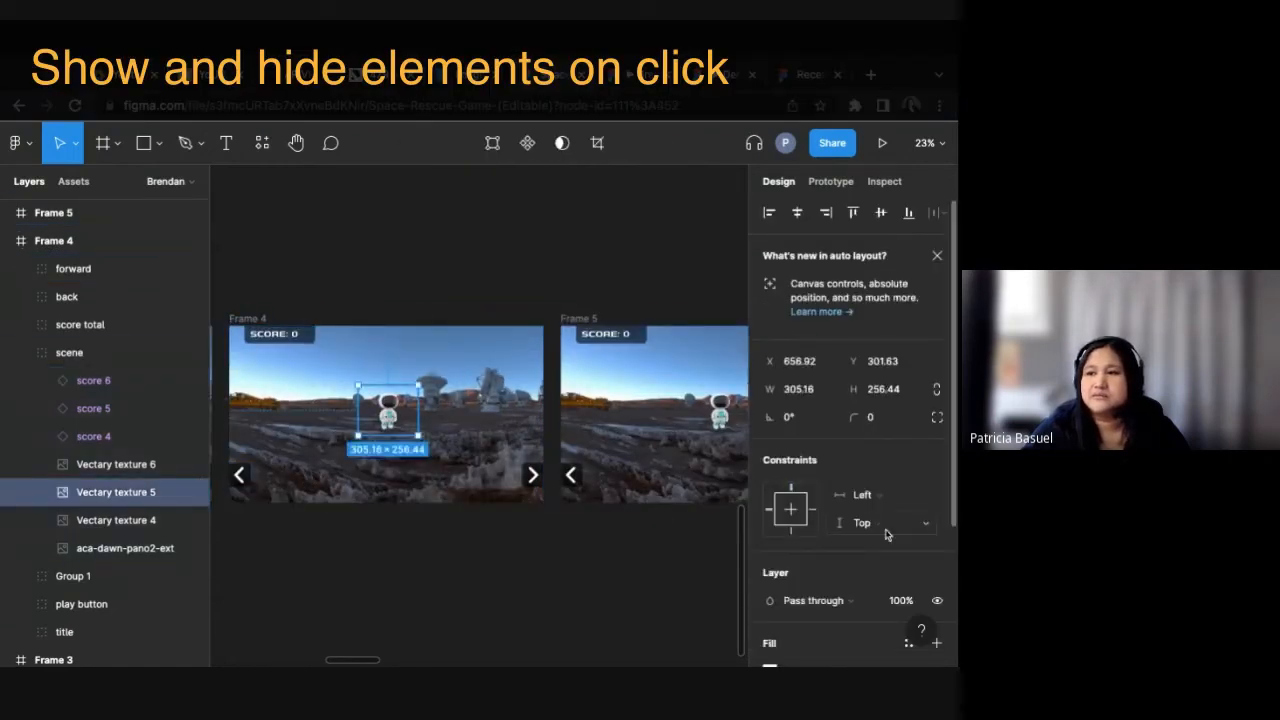
scroll(590, 571, "right", 3)
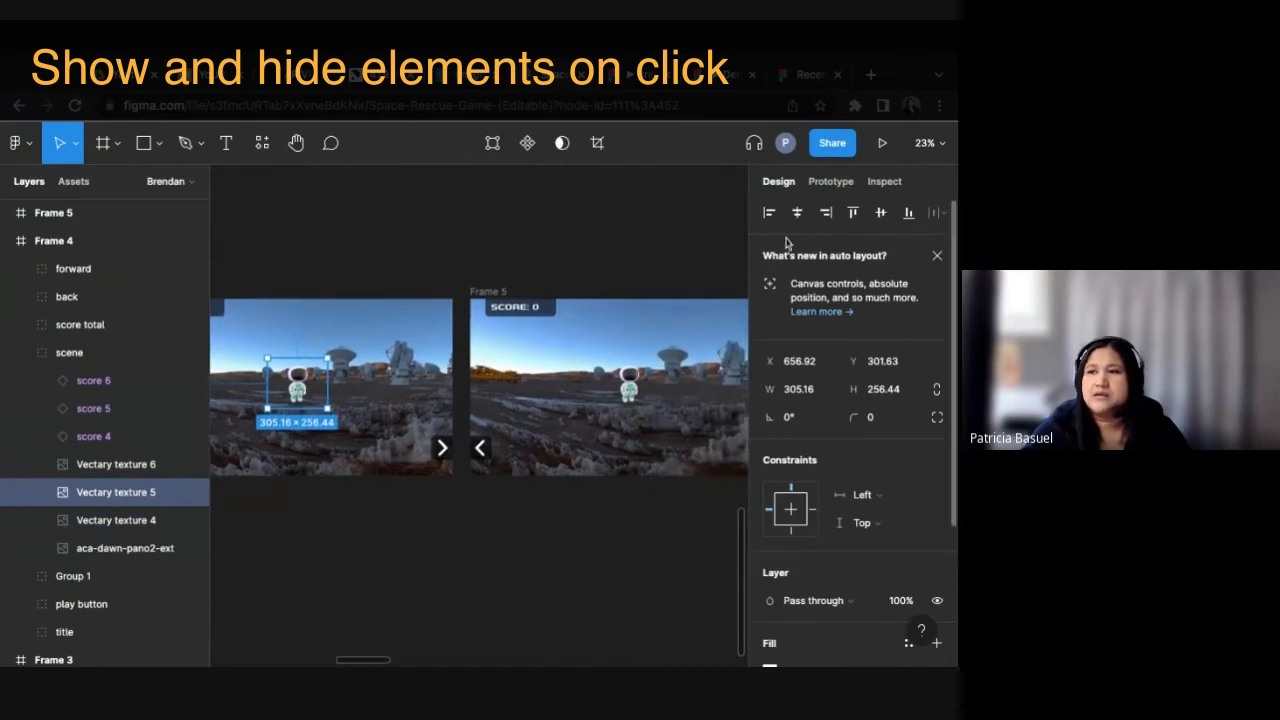
left_click(830, 183)
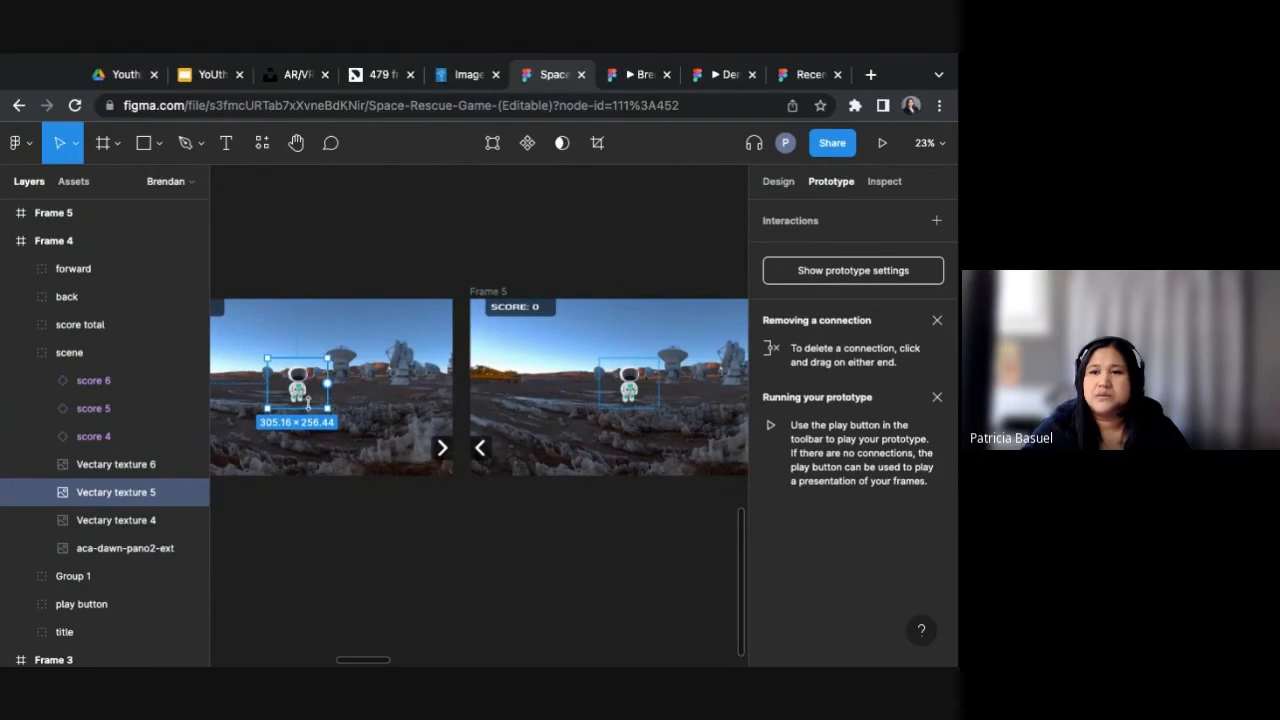
left_click(328, 384)
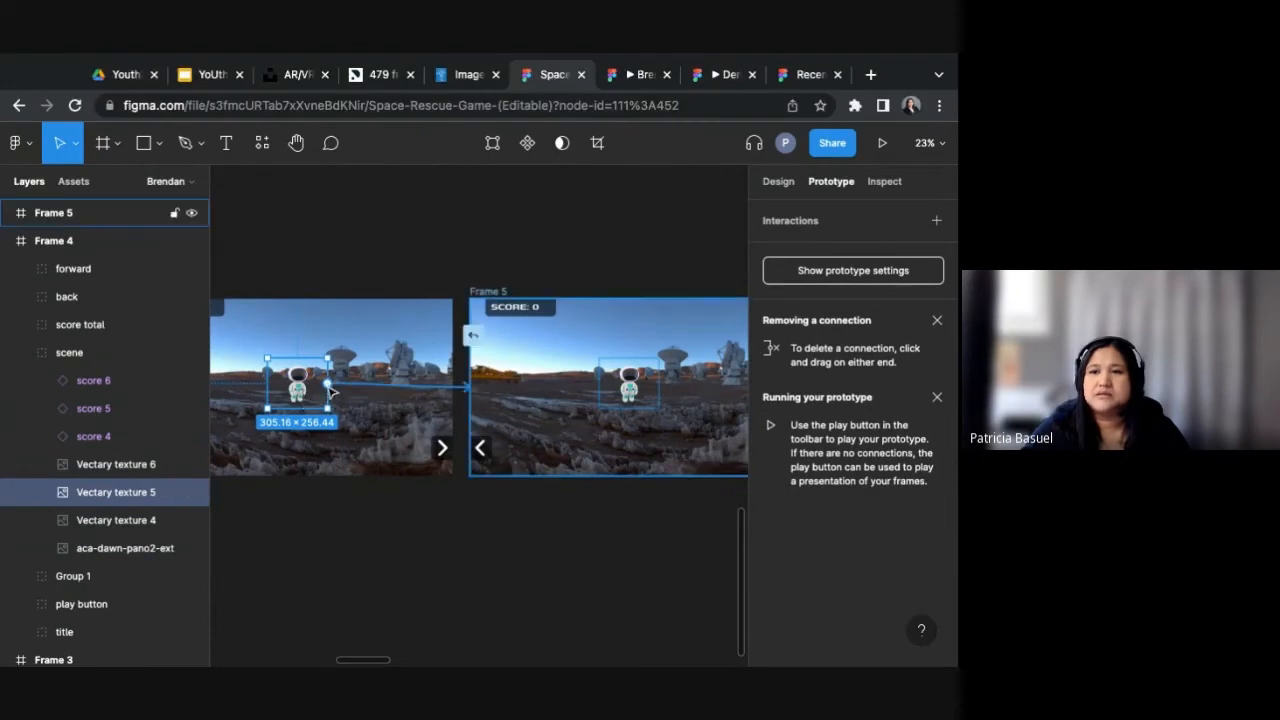
left_click_drag(332, 391, 498, 402)
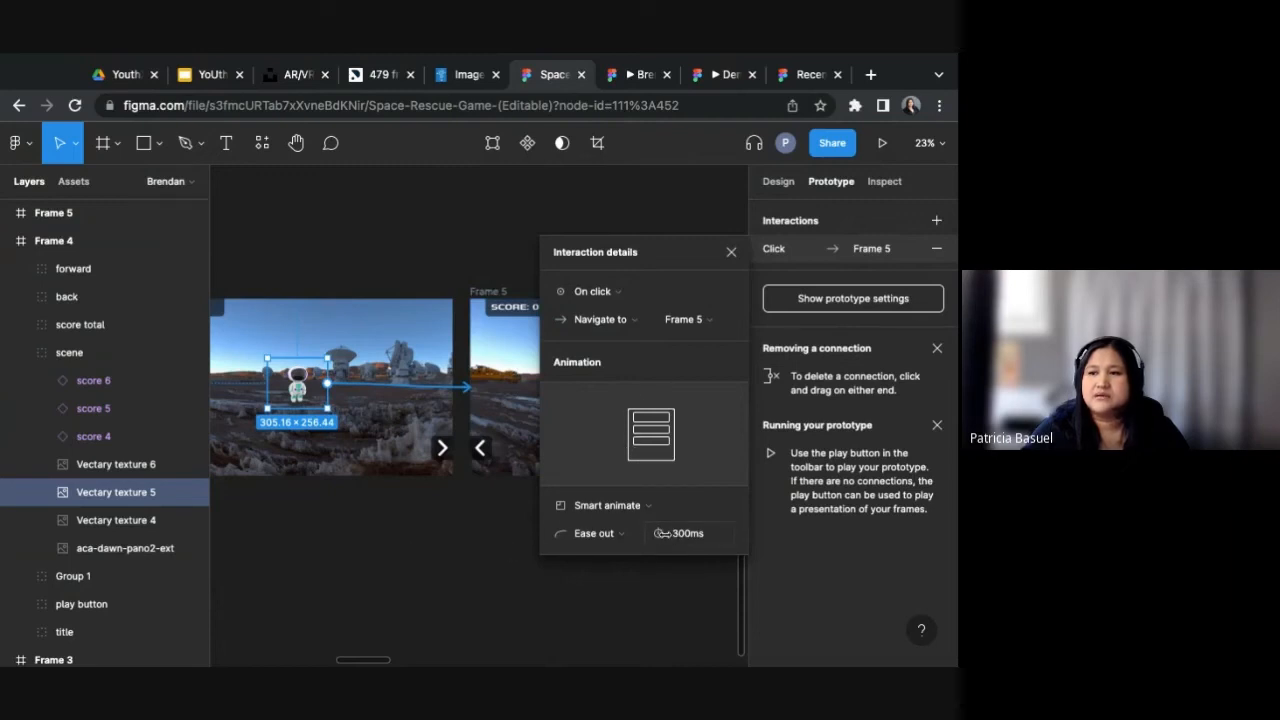
left_click(480, 540)
Step: Hide the astronaut image Vectary texture 5 in Frame 5 by setting its layer opacity to 0%
left_click(633, 393)
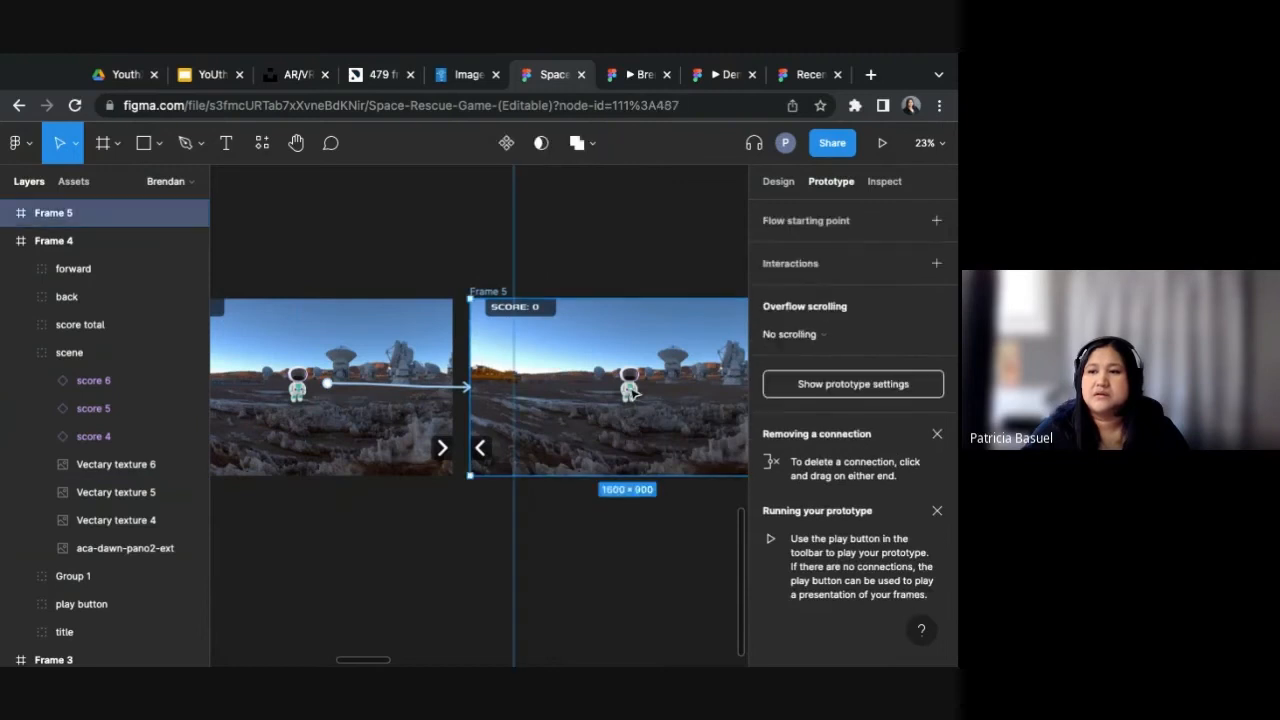
left_click(633, 393)
left_click(778, 181)
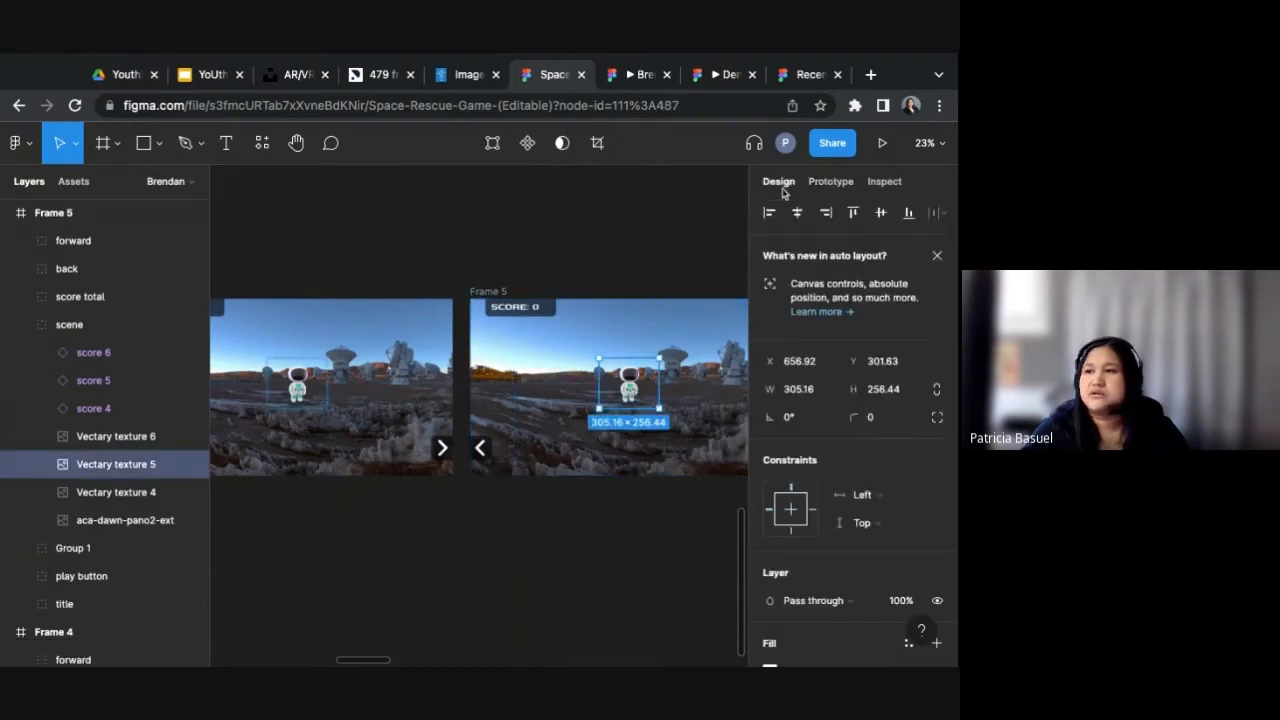
left_click(905, 601)
type("0")
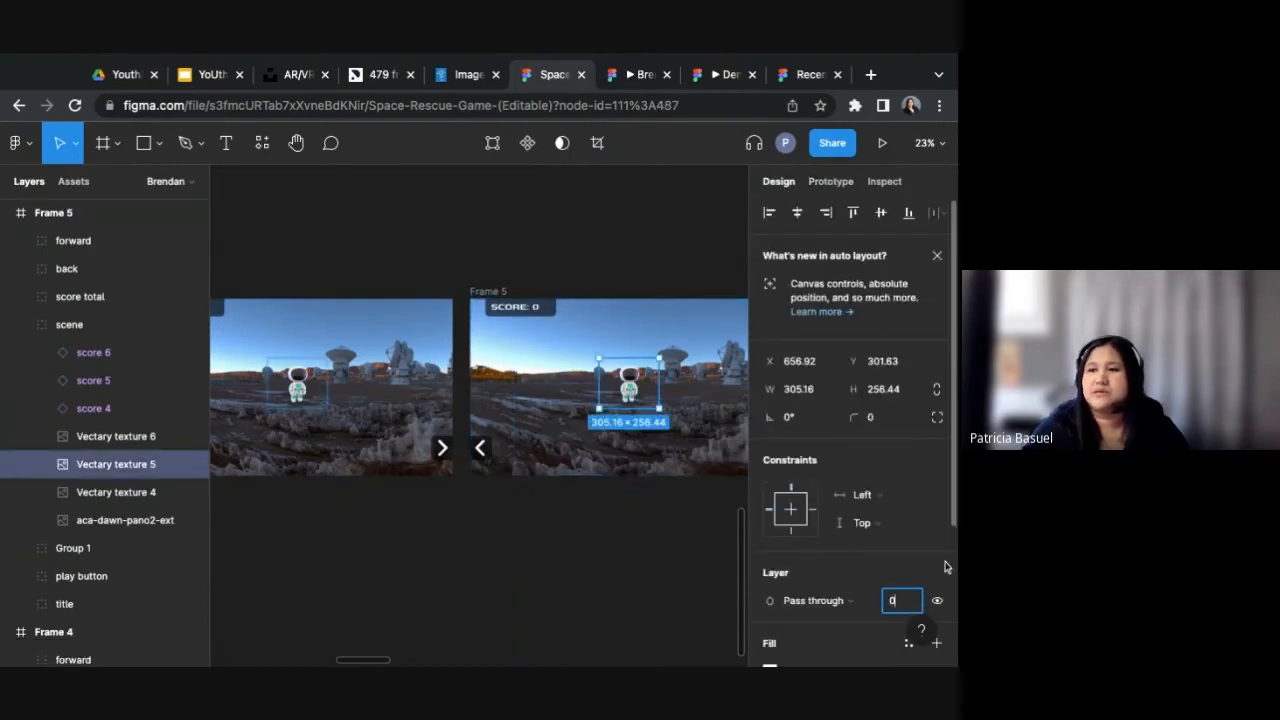
key("Return")
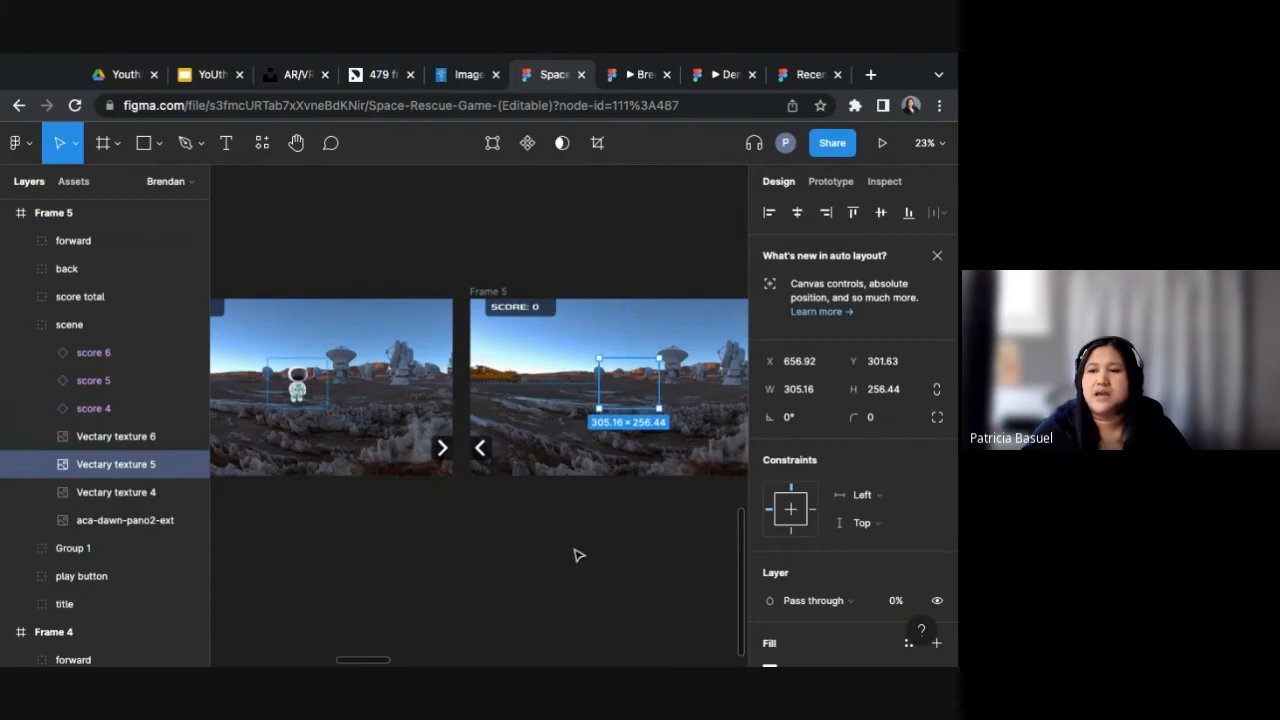
Step: Reveal the score 4 badge in Frame 5 by setting its layer opacity to 100%
left_click(622, 357)
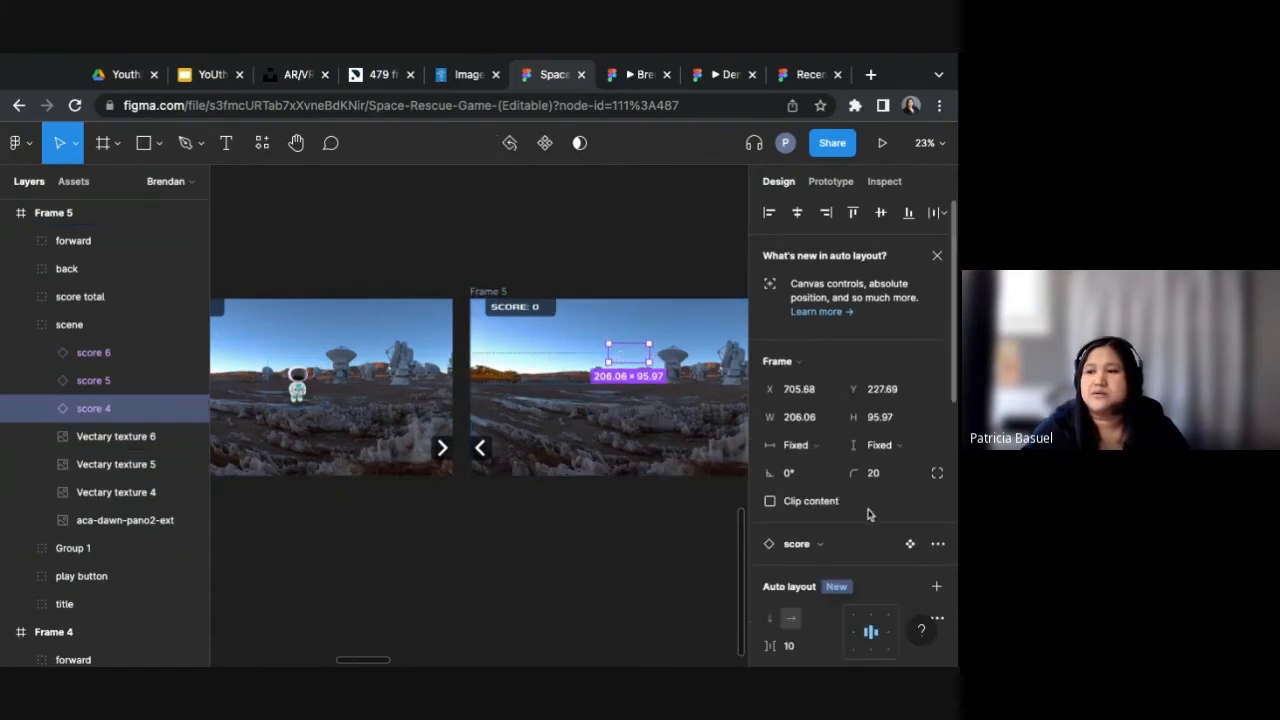
scroll(868, 514, "down", 3)
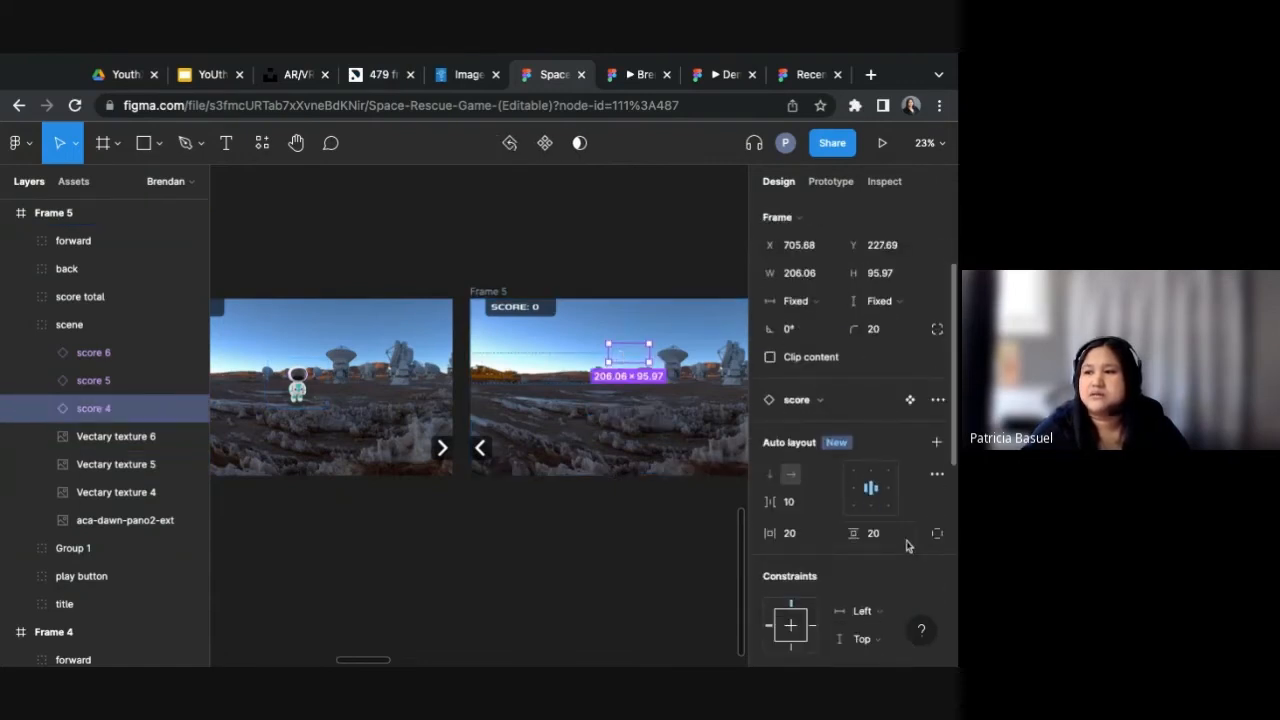
scroll(908, 545, "down", 5)
left_click(900, 575)
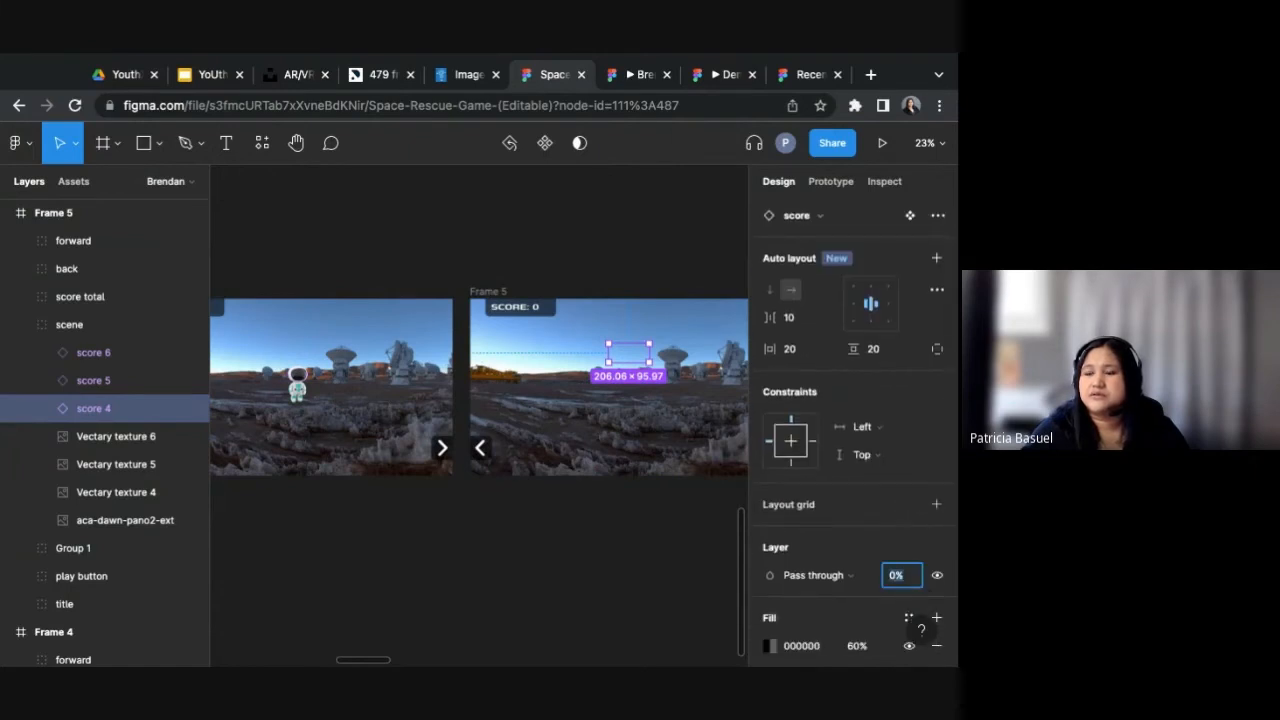
type("100")
key("Return")
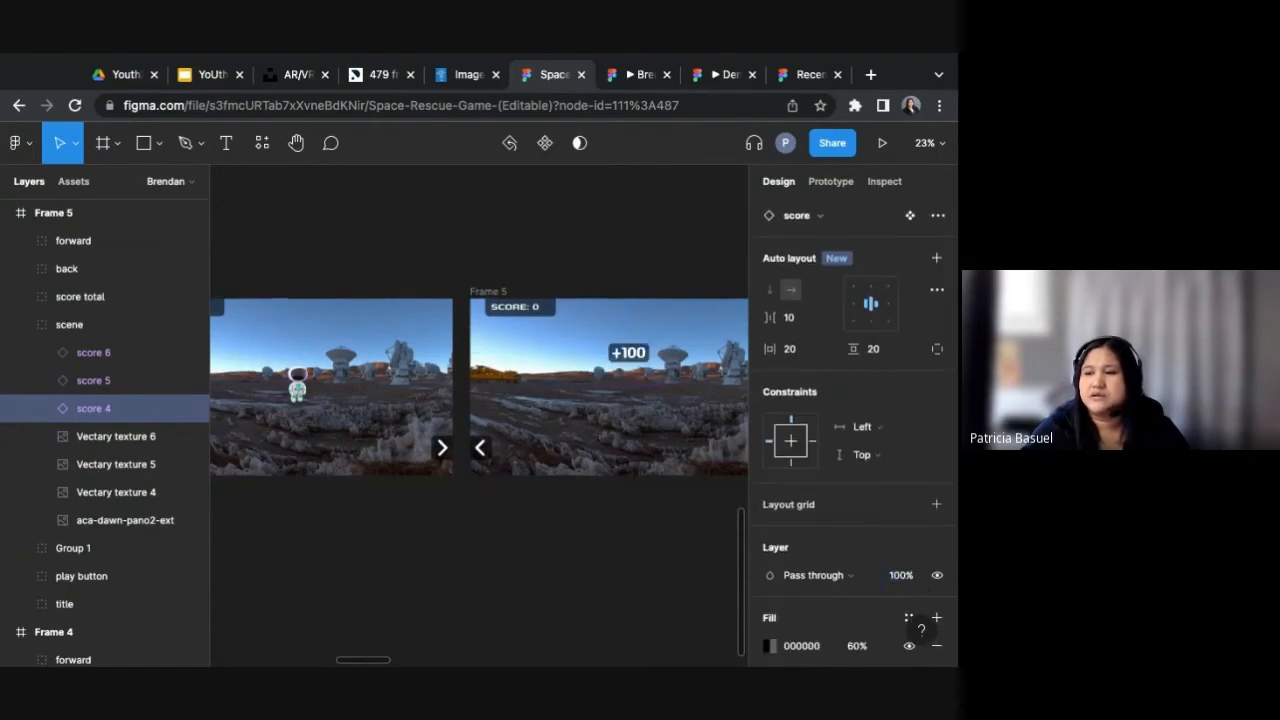
left_click(620, 549)
Step: Test the astronaut's click interaction in the prototype preview and return to the design file
scroll(609, 543, "right", 3)
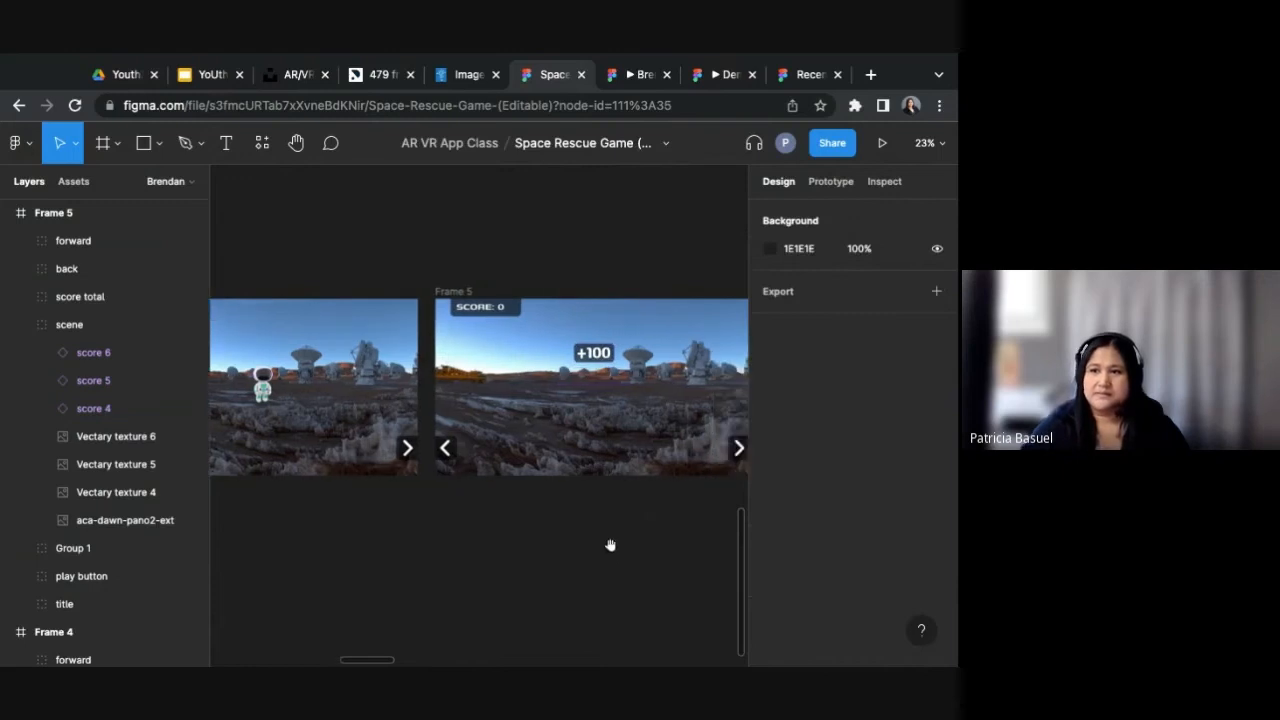
left_click(643, 76)
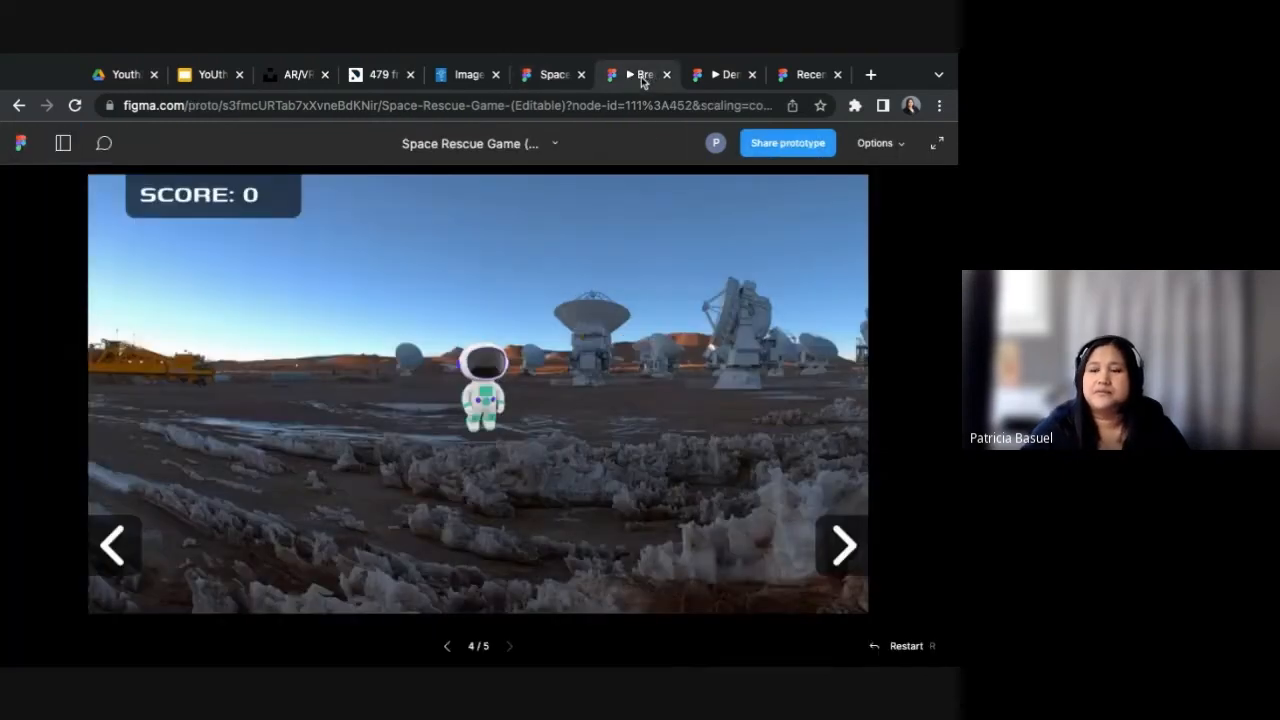
left_click(487, 384)
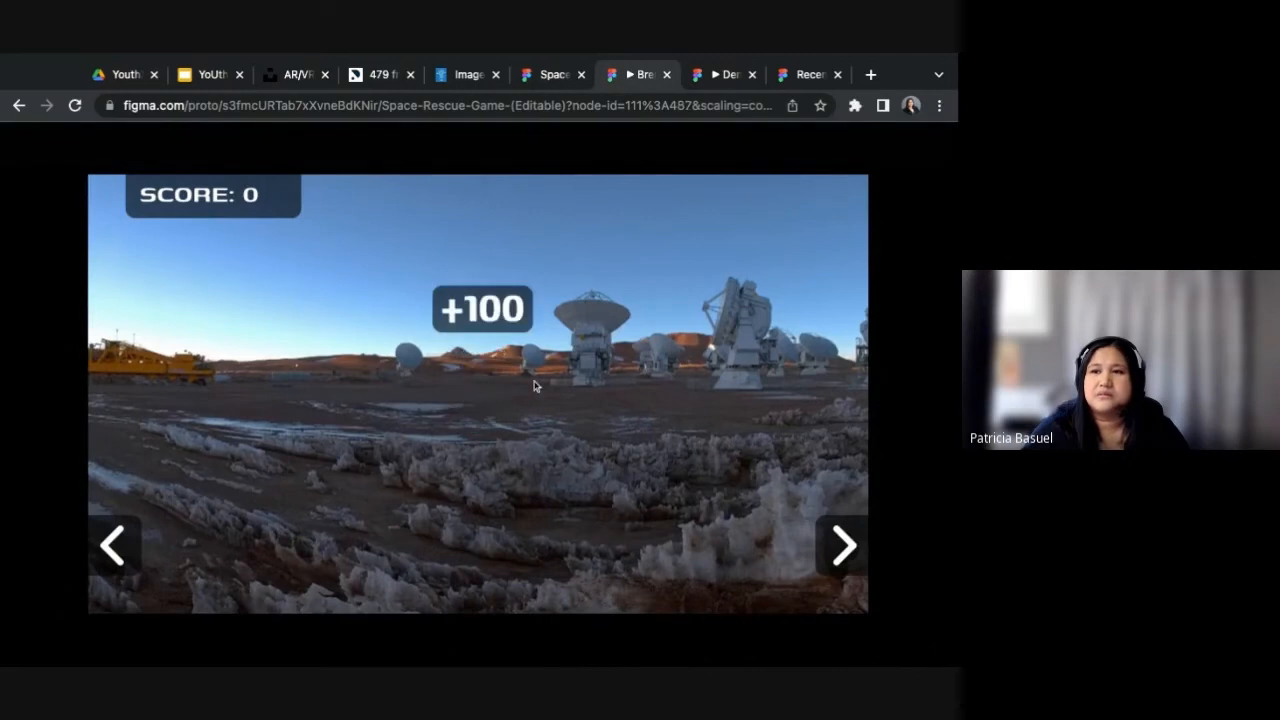
left_click(559, 82)
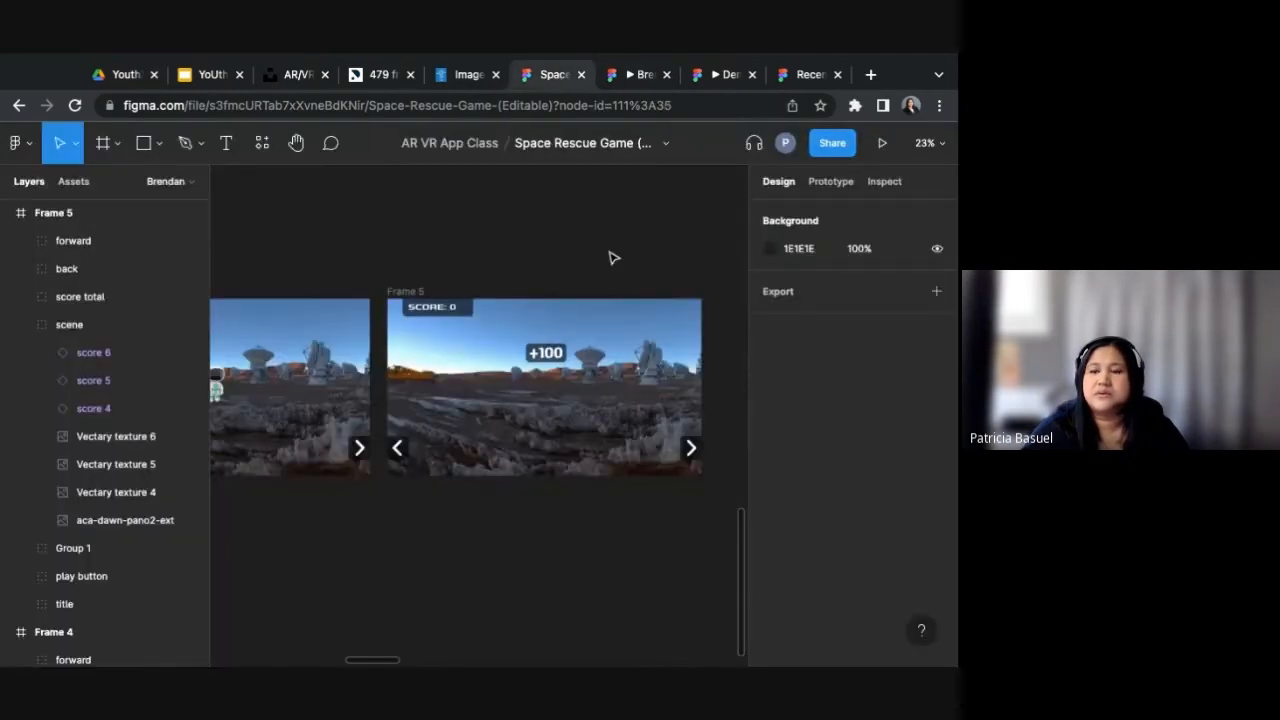
Step: Duplicate Frame 5, move the copy slightly farther from the original to about X 8450, and keep the copy selected
scroll(610, 256, "down", 2)
scroll(606, 246, "right", 2)
scroll(606, 242, "up", 1)
scroll(606, 240, "left", 1)
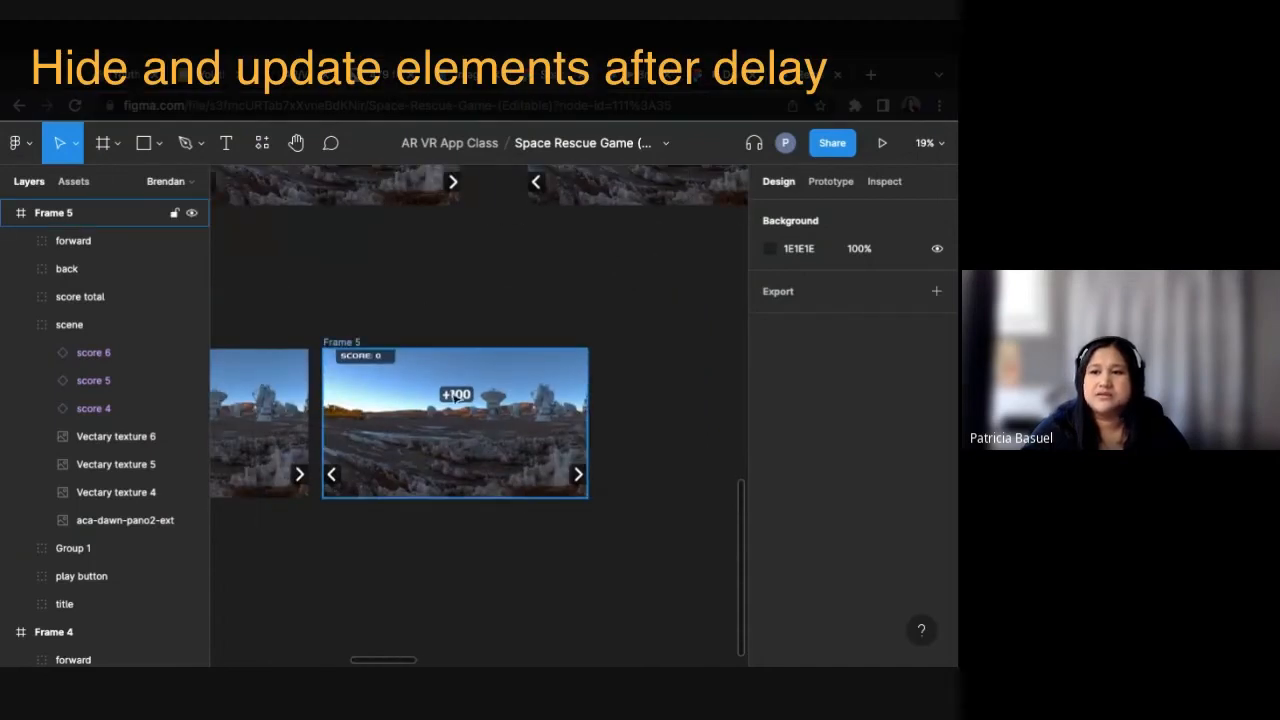
left_click(341, 342)
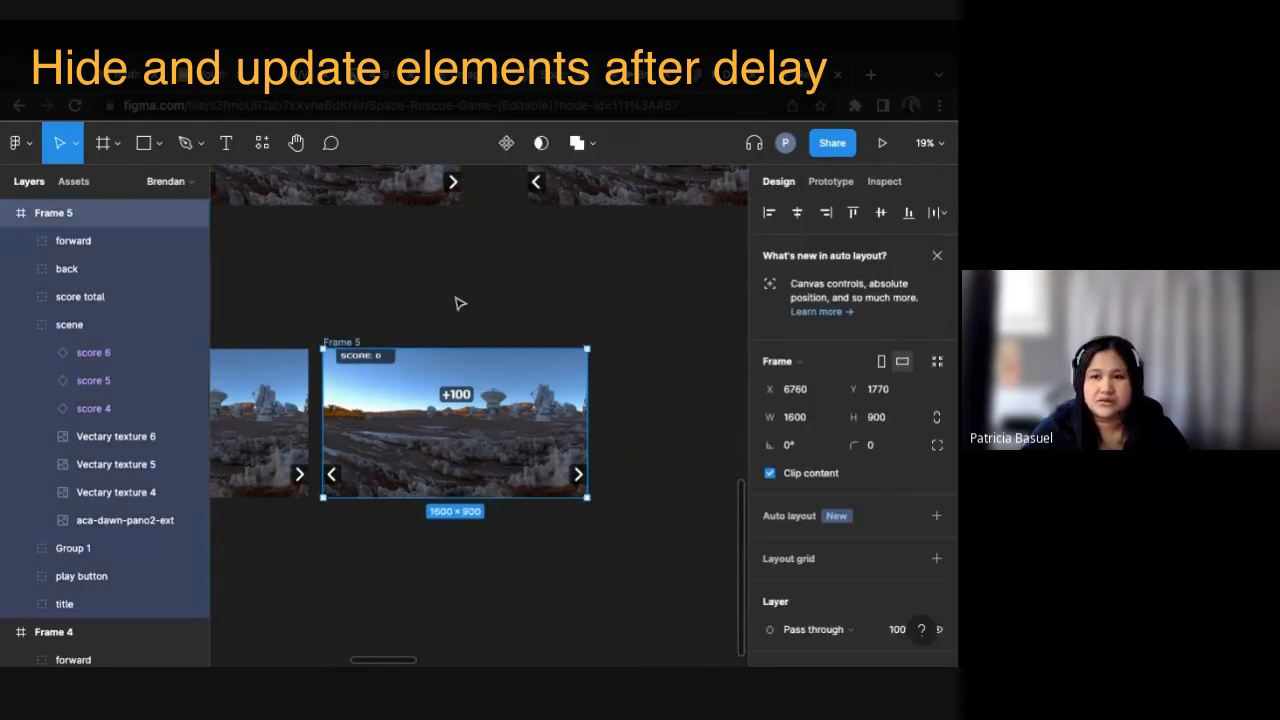
key("ctrl+d")
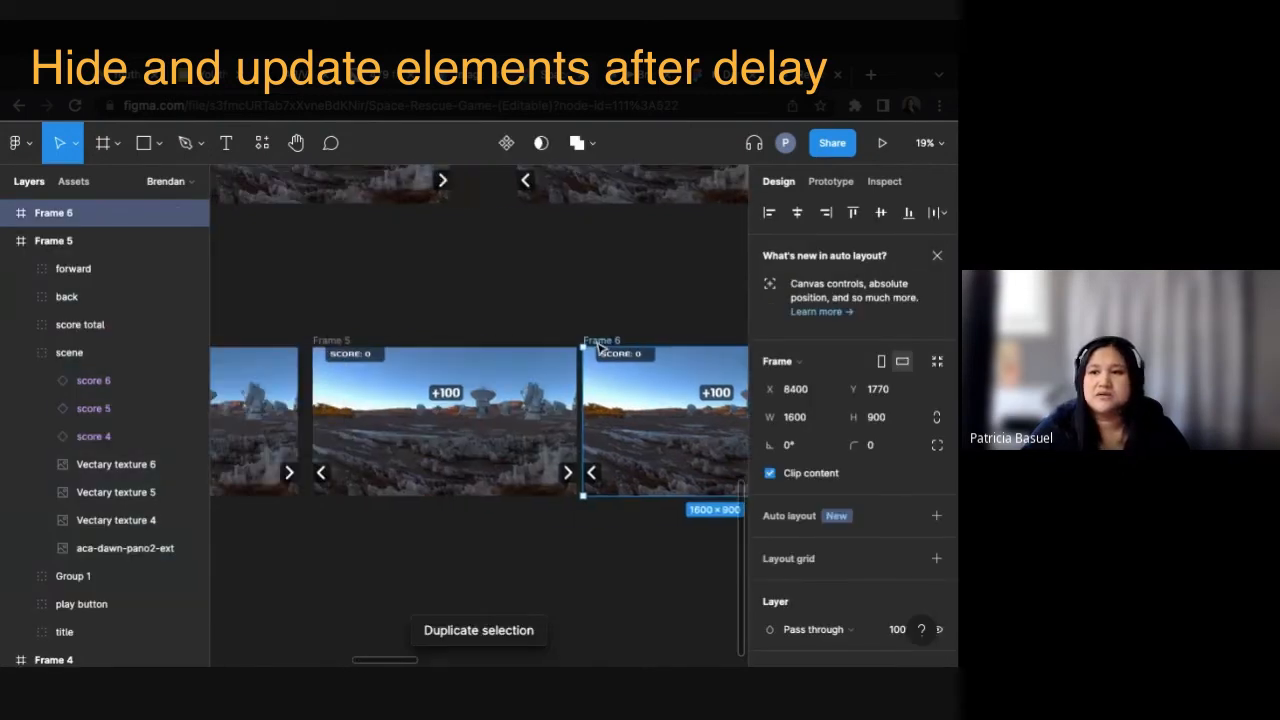
left_click_drag(607, 345, 616, 345)
left_click(627, 315)
scroll(692, 291, "right", 2)
left_click_drag(692, 291, 640, 290)
left_click(427, 341)
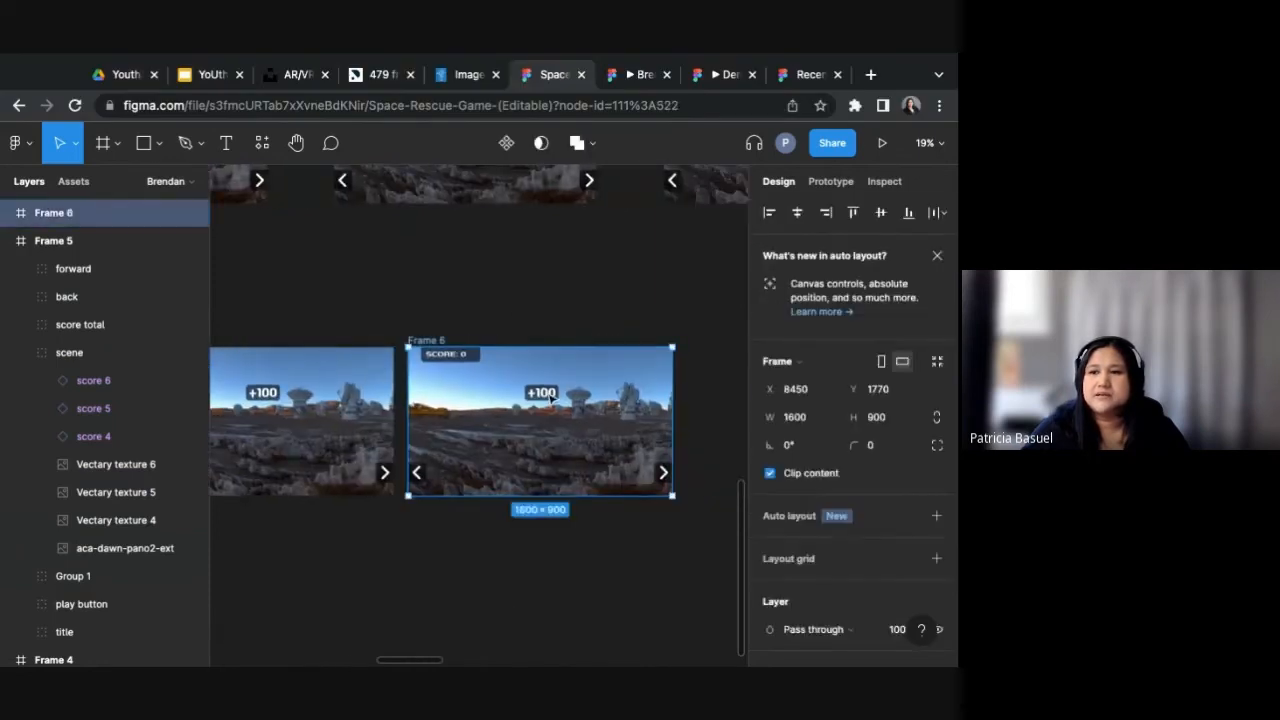
Step: Hide the score 4 badge in Frame 6 by setting its layer opacity to 0%
left_click(550, 398)
left_click(550, 398)
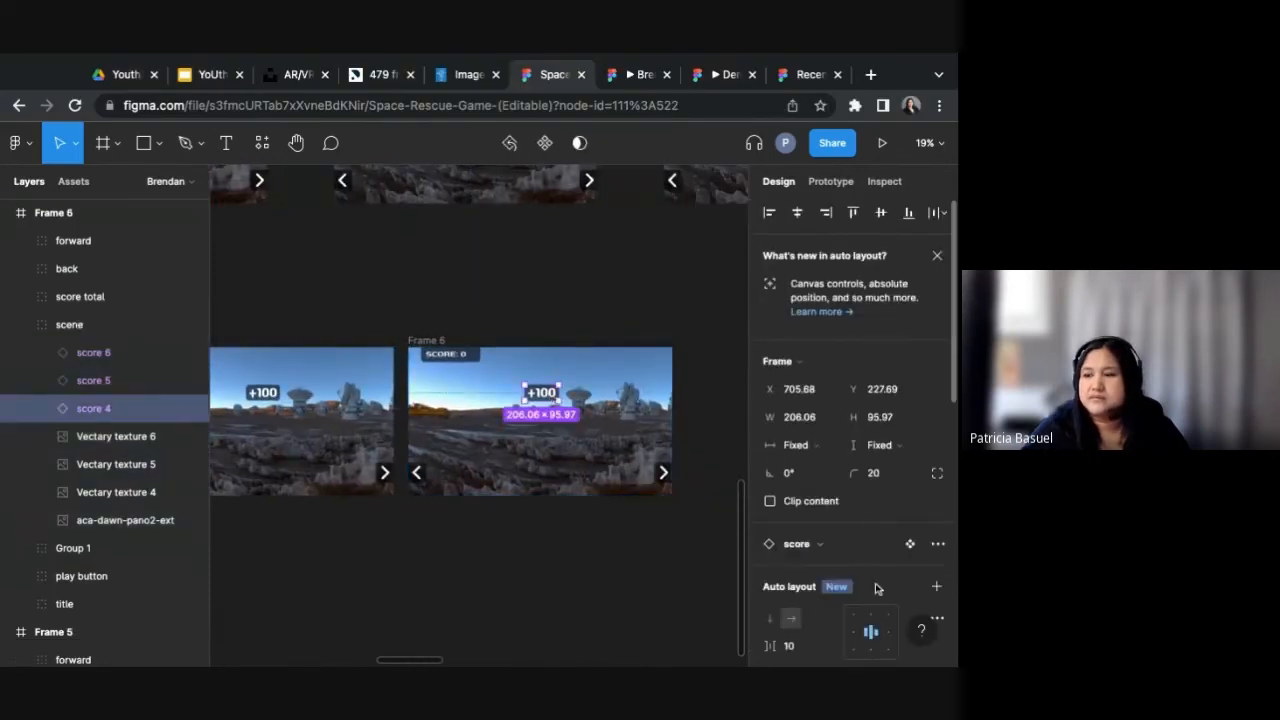
scroll(875, 588, "down", 2)
scroll(880, 576, "down", 1)
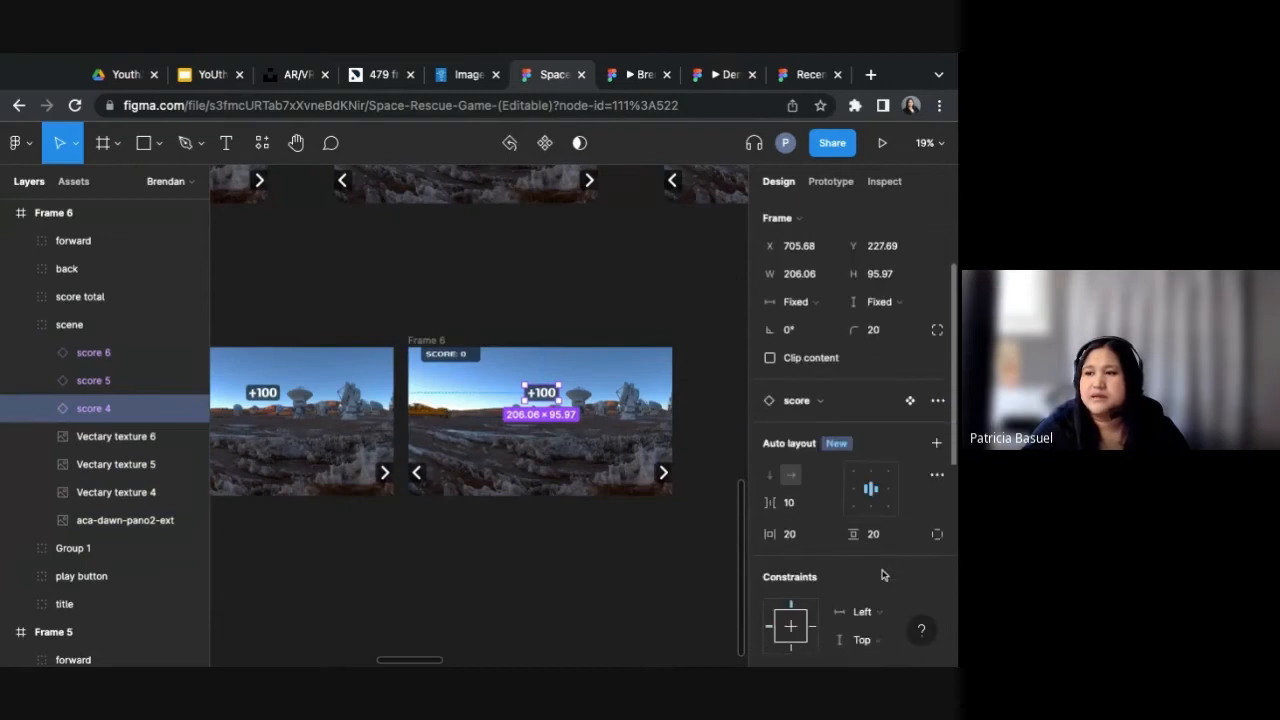
scroll(883, 574, "down", 3)
left_click(896, 607)
type("0")
key("Return")
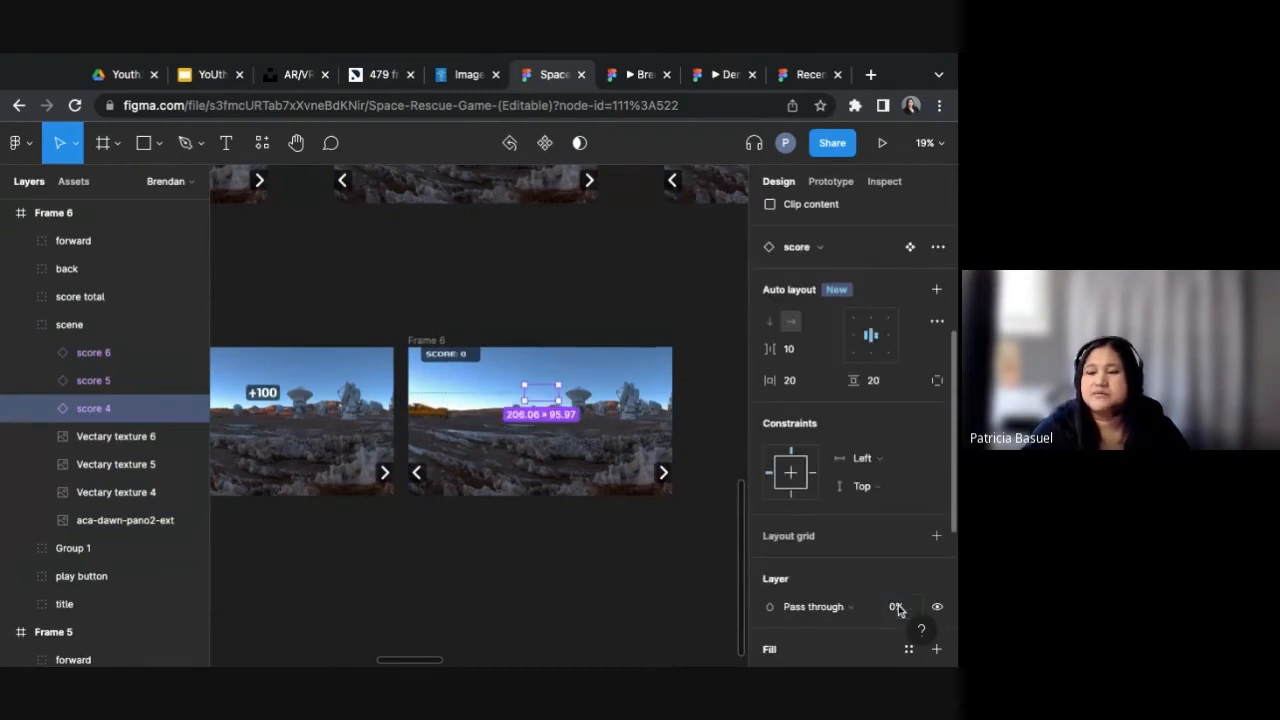
left_click(645, 597)
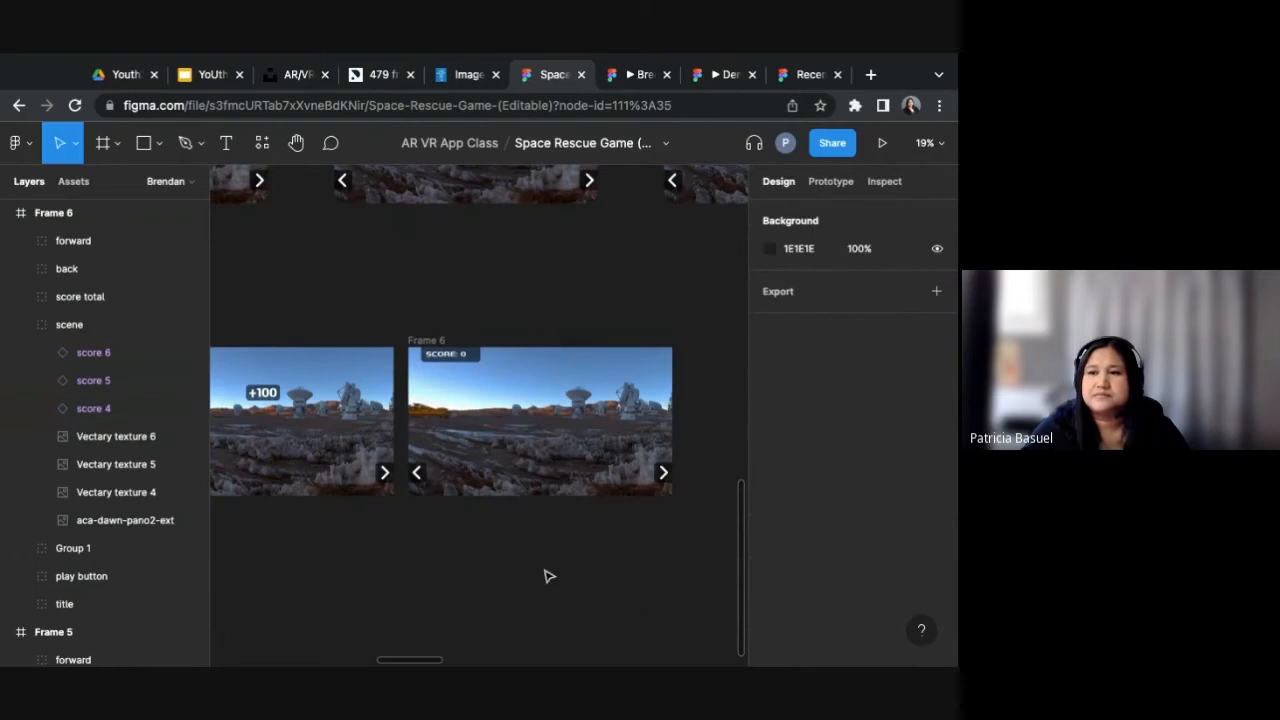
Step: Change the score total text in Frame 6 to read SCORE: 100
left_click_drag(425, 541, 481, 545)
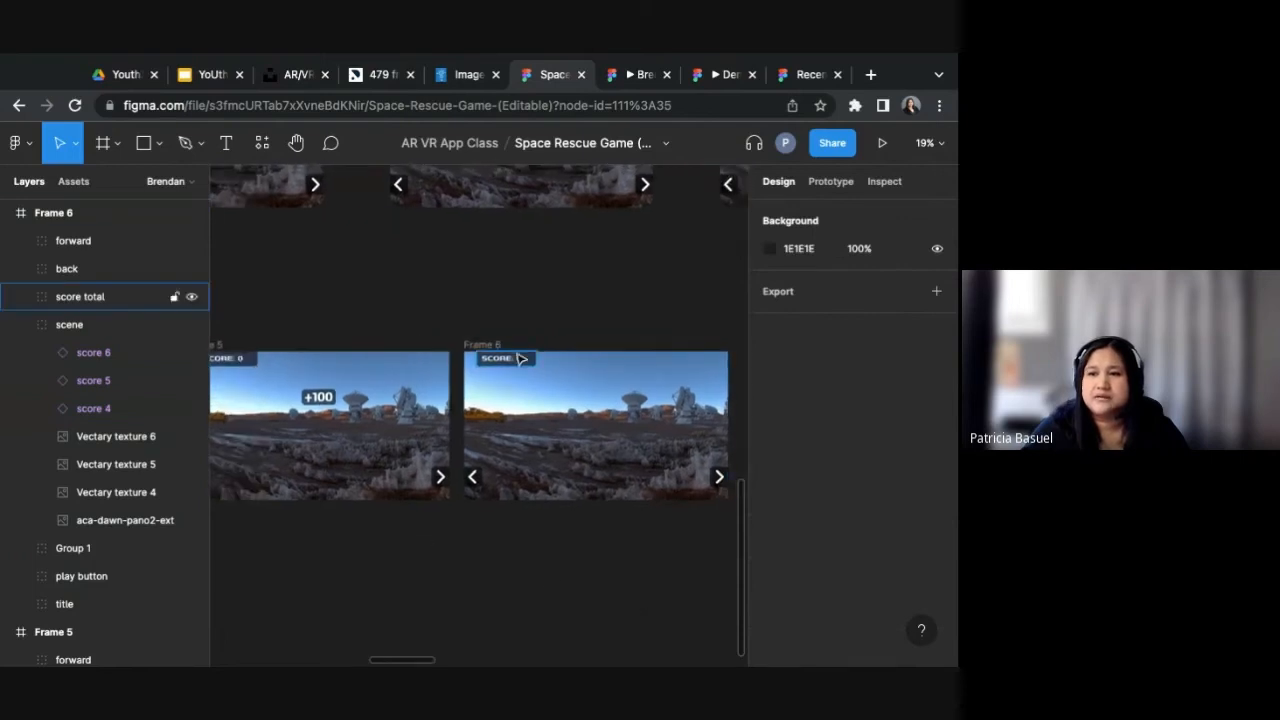
scroll(519, 364, "up", 3)
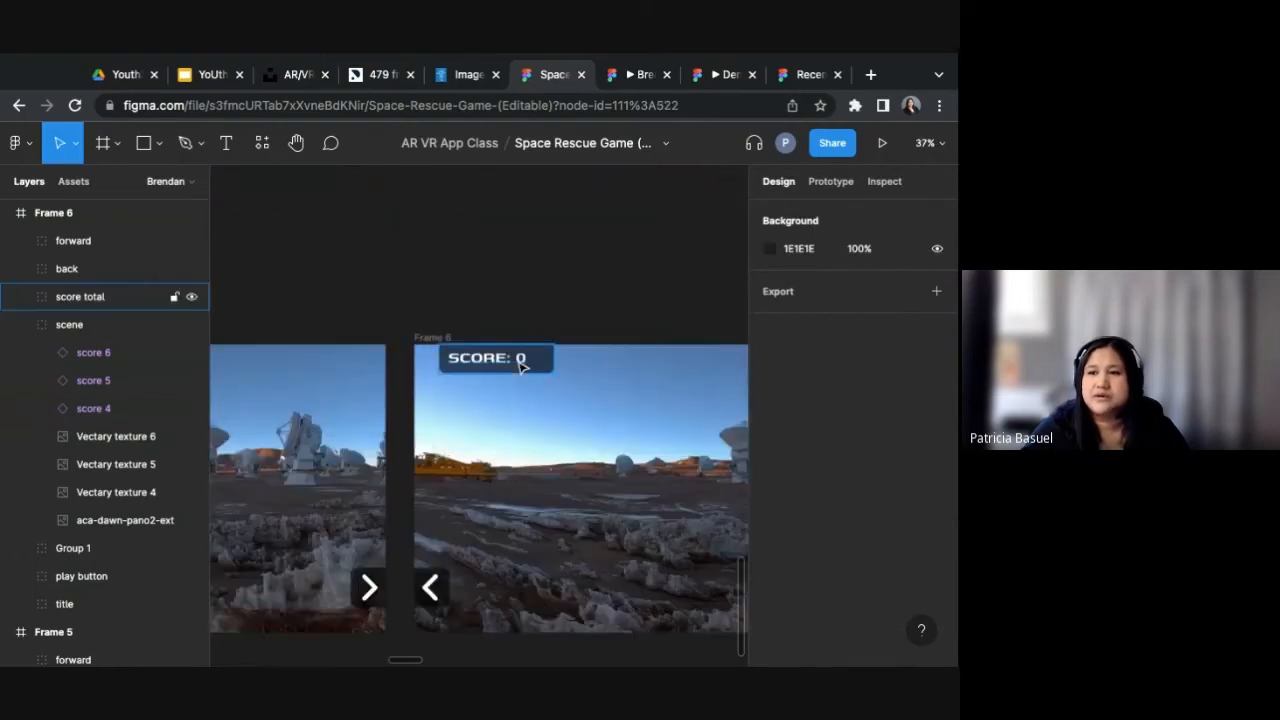
double_click(519, 366)
double_click(519, 362)
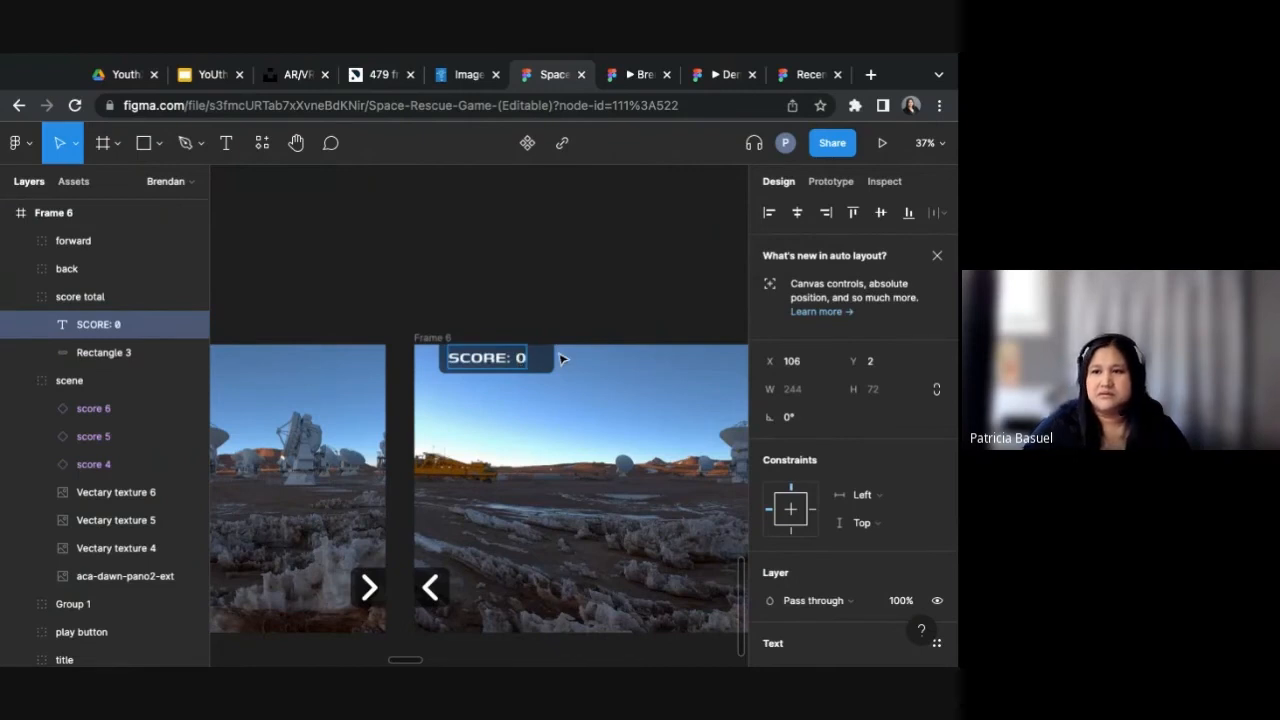
type("1000")
key("BackSpace")
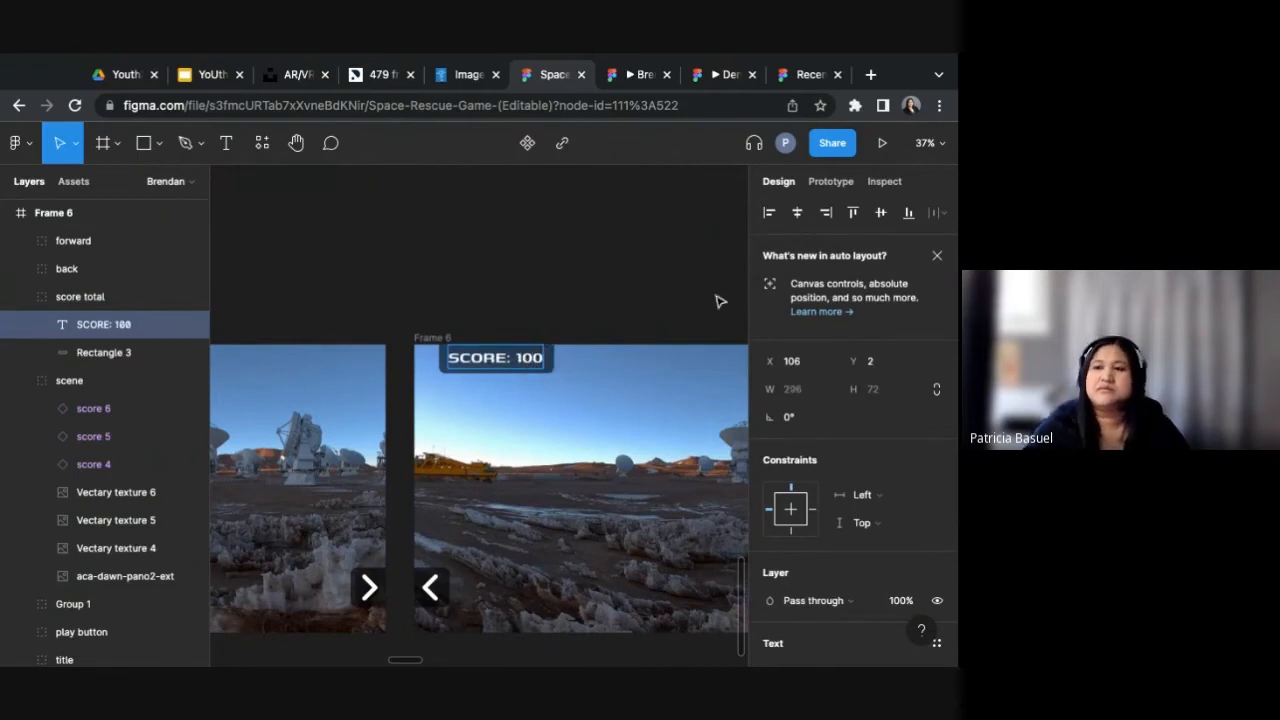
key("Escape")
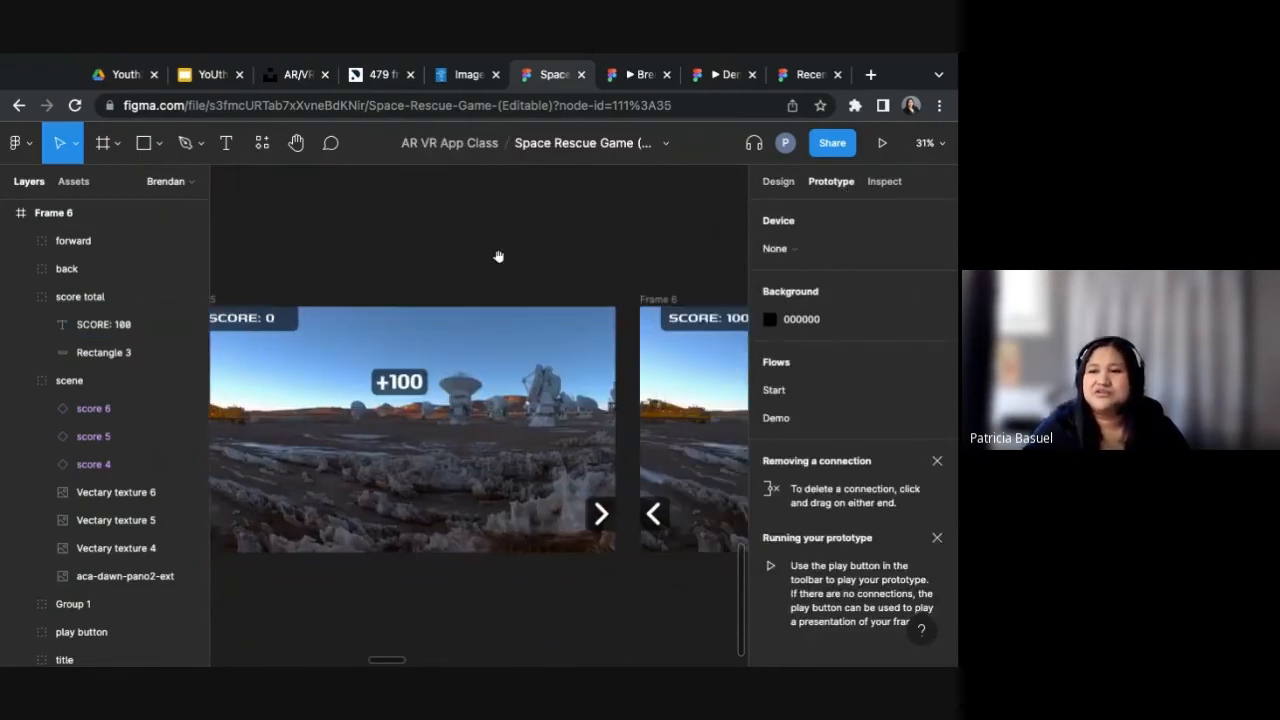
Step: Link Frame 5 to Frame 6 with an After delay trigger of 800 ms and a Smart animate transition
scroll(418, 260, "down", 2)
left_click(315, 321)
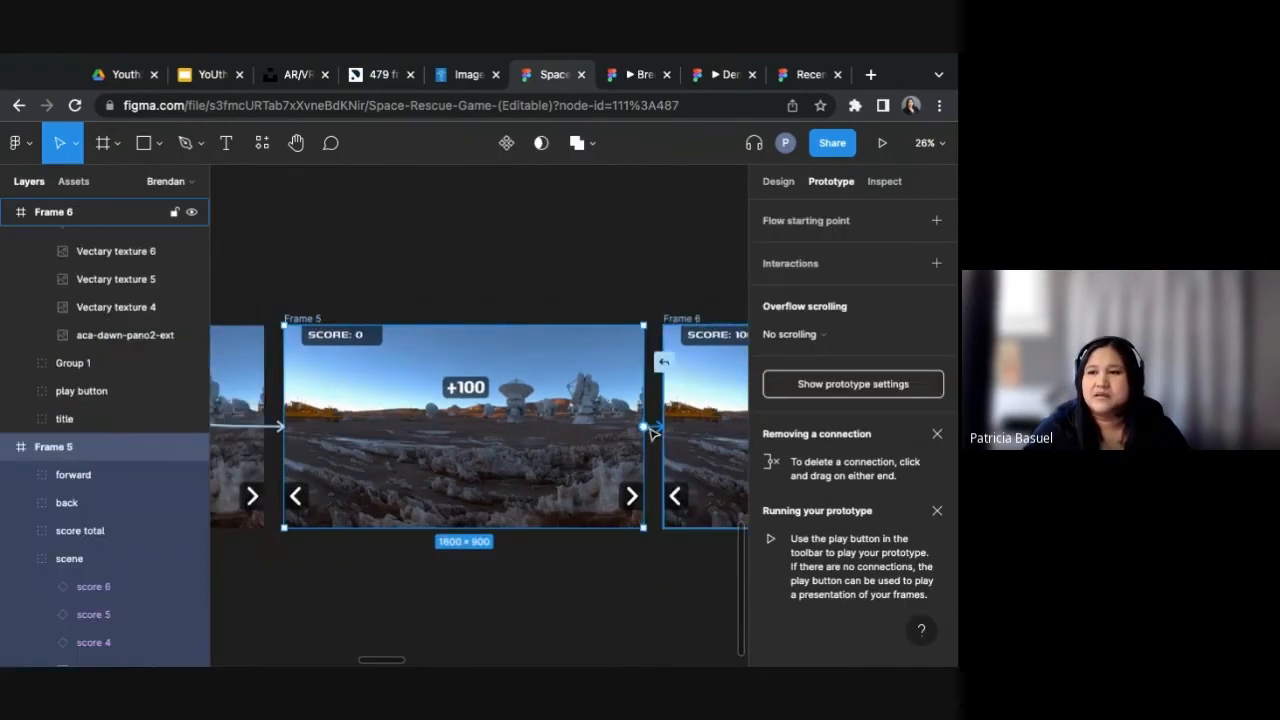
left_click_drag(645, 428, 686, 425)
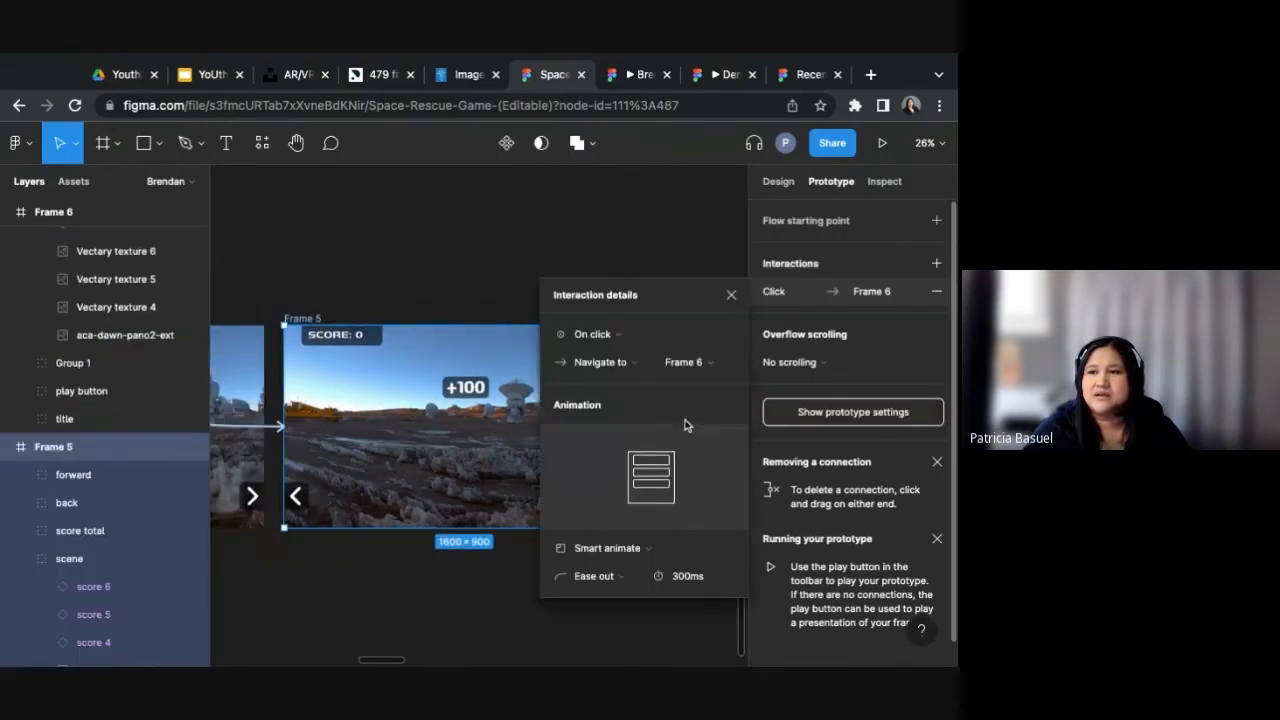
left_click(607, 338)
left_click(626, 556)
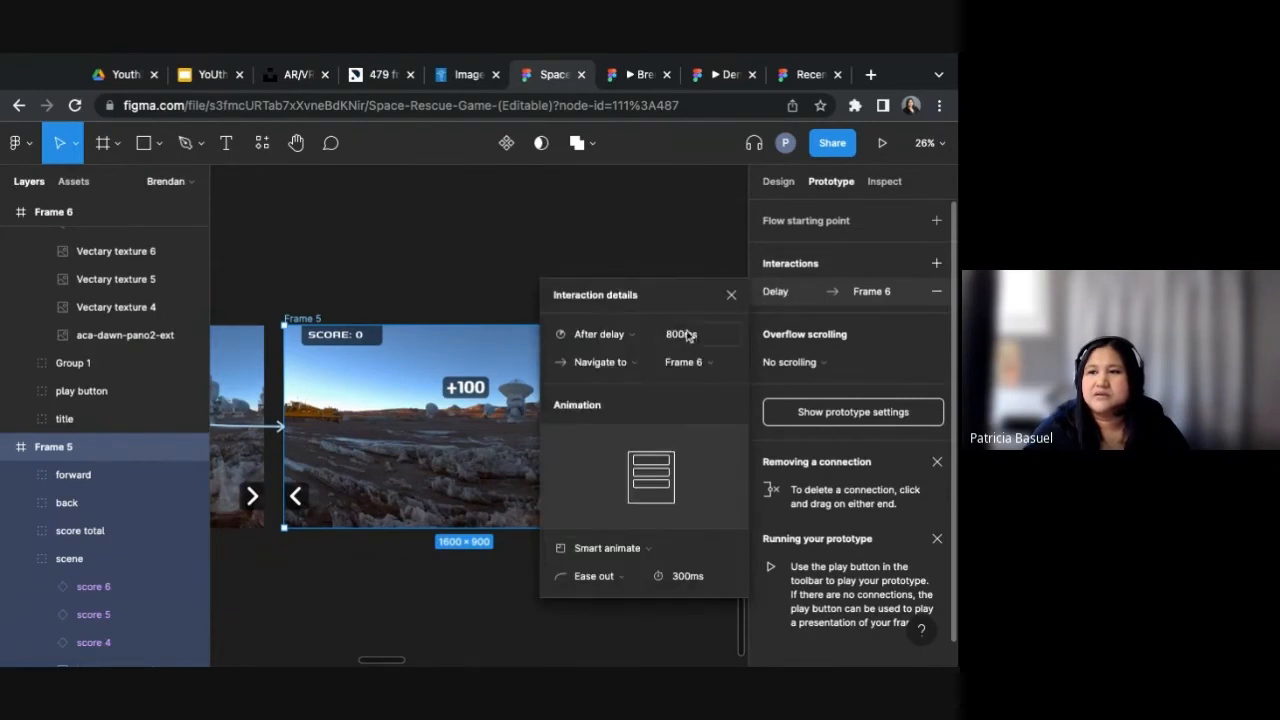
left_click(686, 336)
left_click(674, 340)
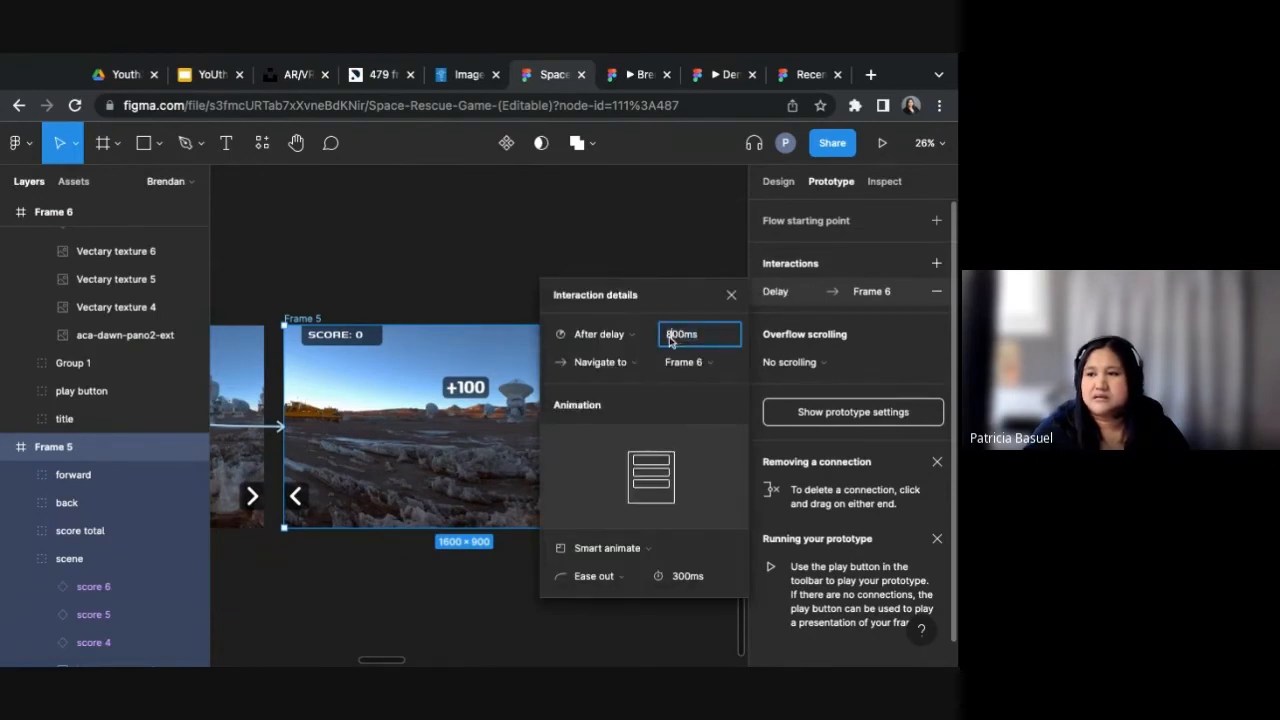
left_click(731, 294)
left_click(610, 269)
Step: Test the astronaut's click and the delayed score update in the prototype preview, and return to the design file
scroll(594, 239, "right", 1)
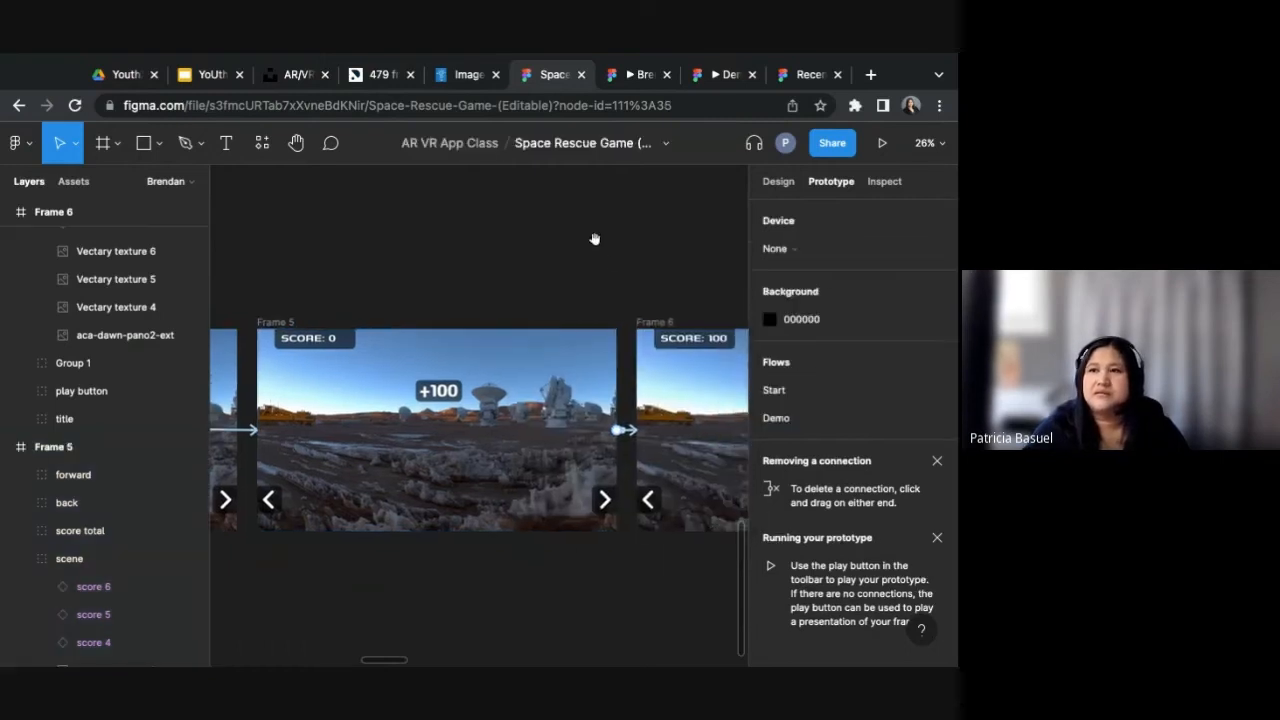
left_click(632, 80)
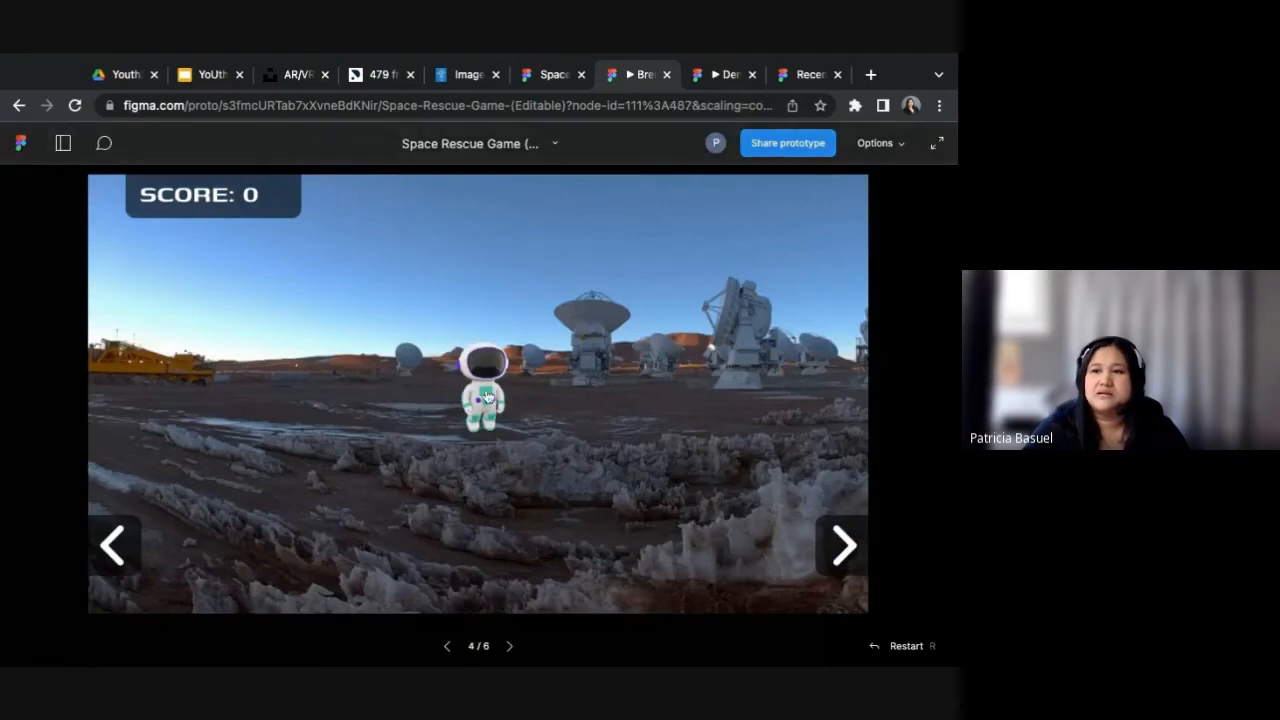
left_click(483, 390)
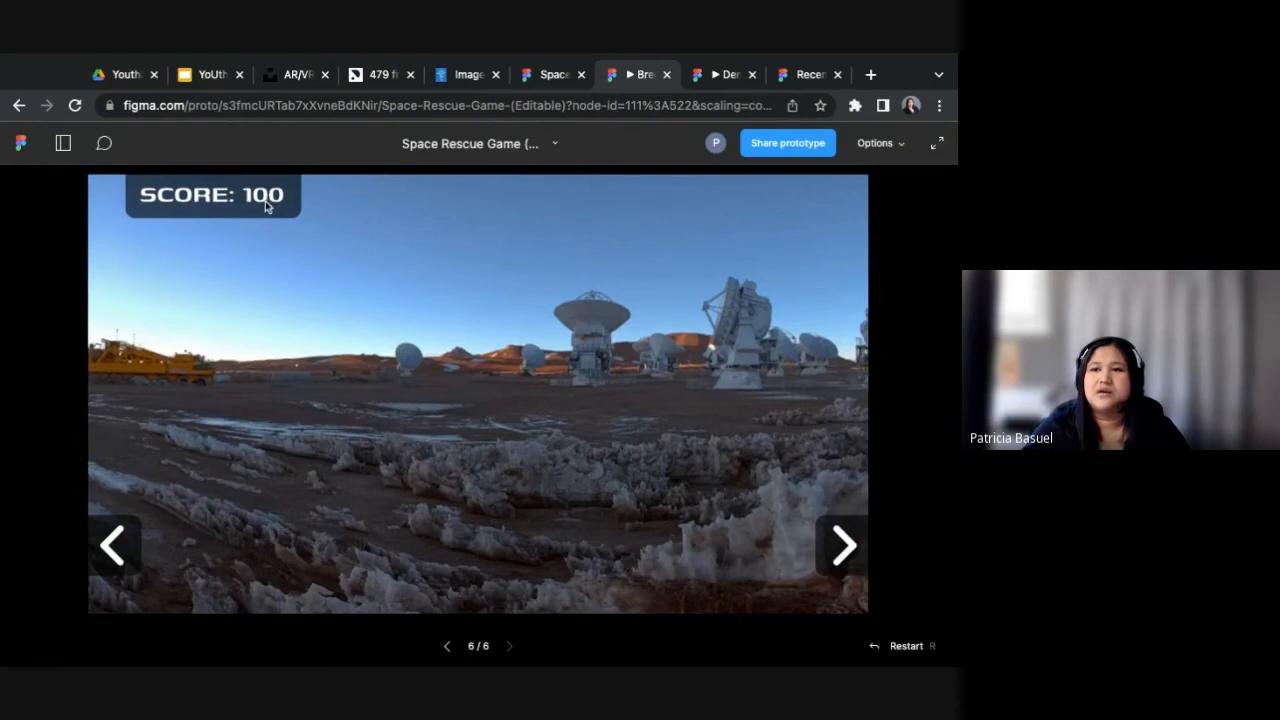
left_click(558, 84)
Step: Duplicate Frame 6 and place the copy beside it, slightly farther from the original
scroll(604, 284, "right", 2)
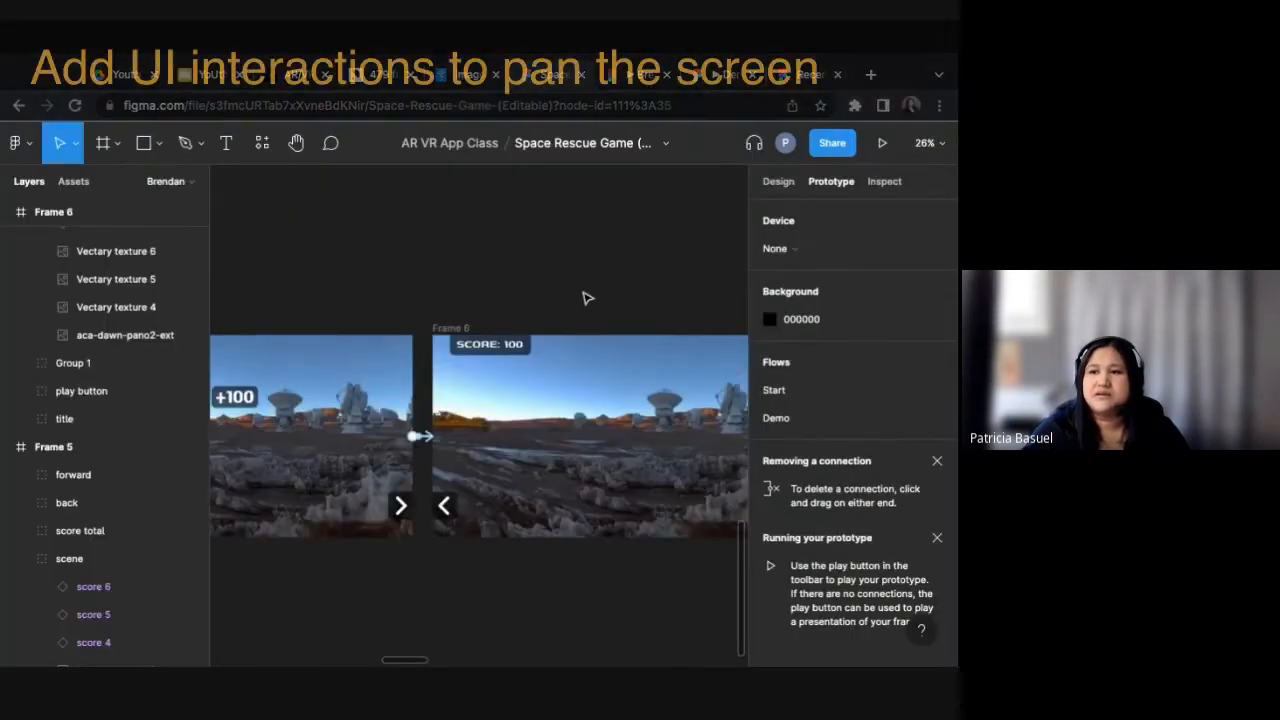
scroll(588, 297, "down", 2)
left_click_drag(603, 272, 475, 305)
scroll(475, 305, "down", 3)
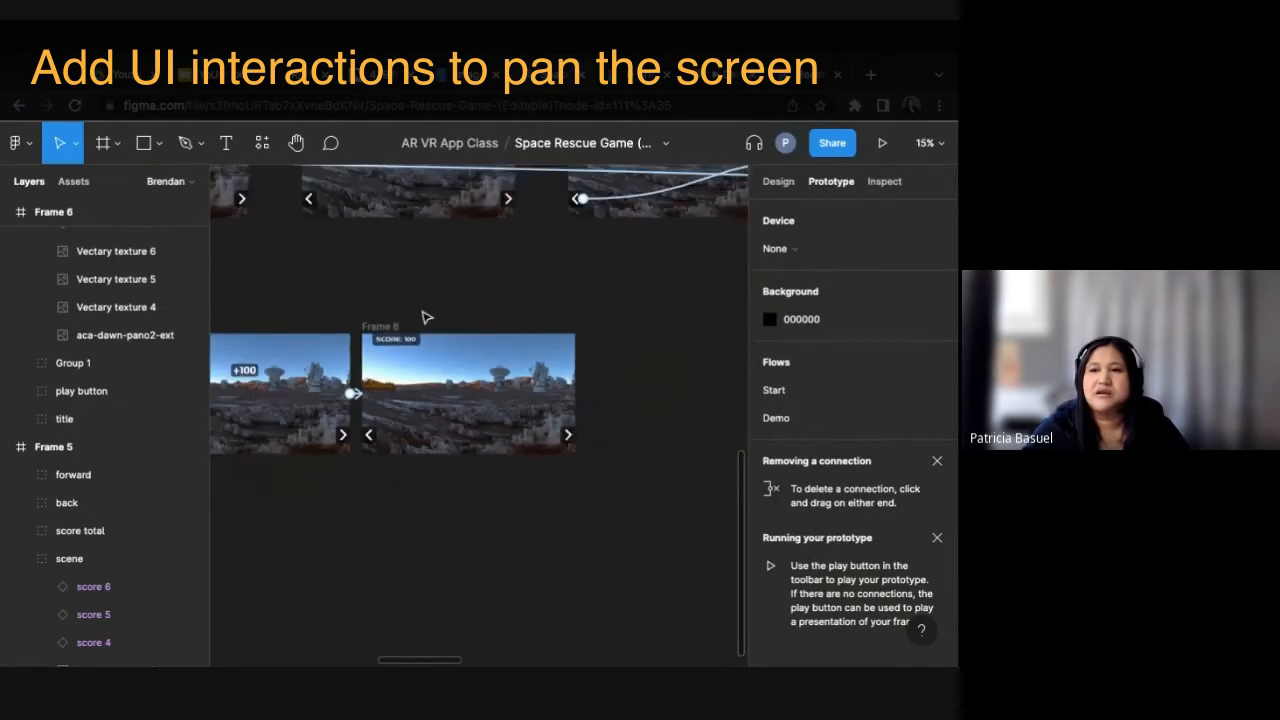
left_click(385, 326)
scroll(551, 309, "right", 1)
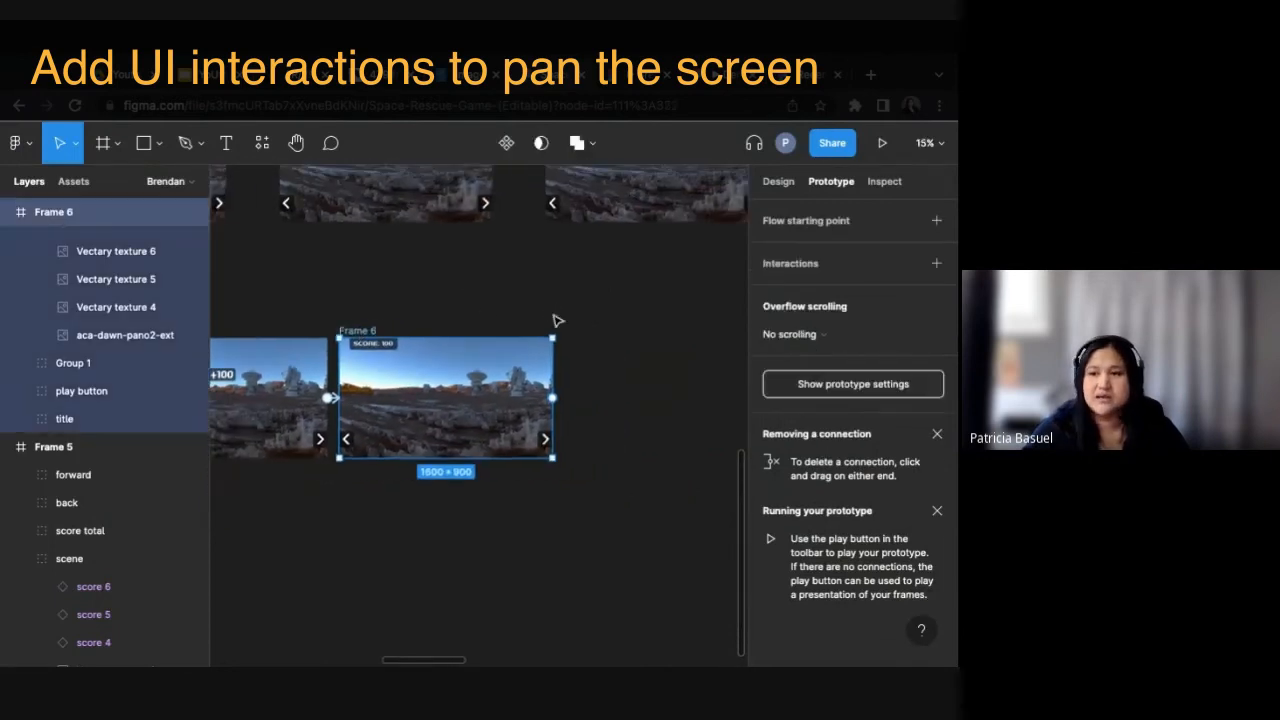
key("ctrl+d")
scroll(540, 325, "right", 2)
left_click_drag(520, 332, 527, 332)
left_click(534, 314)
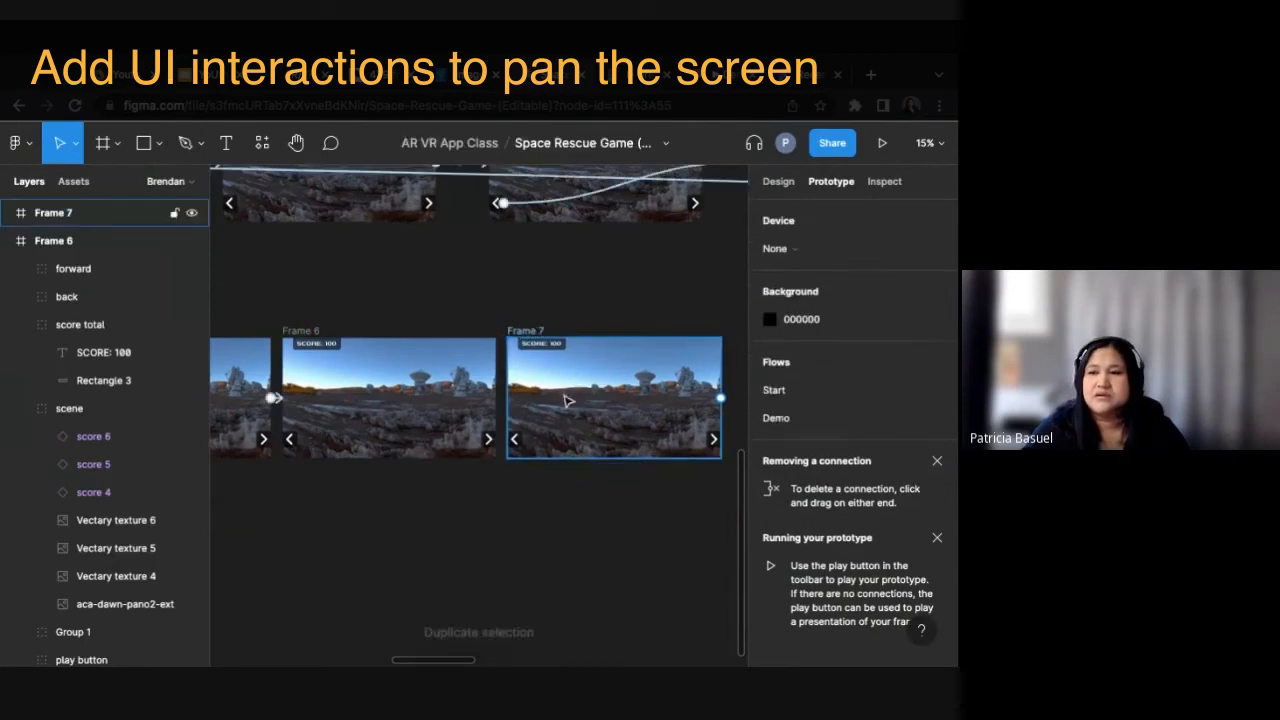
Step: Shift the scene group in Frame 7 sideways until the panorama's dark mountain and its astronaut are inside the frame
scroll(621, 332, "up", 5)
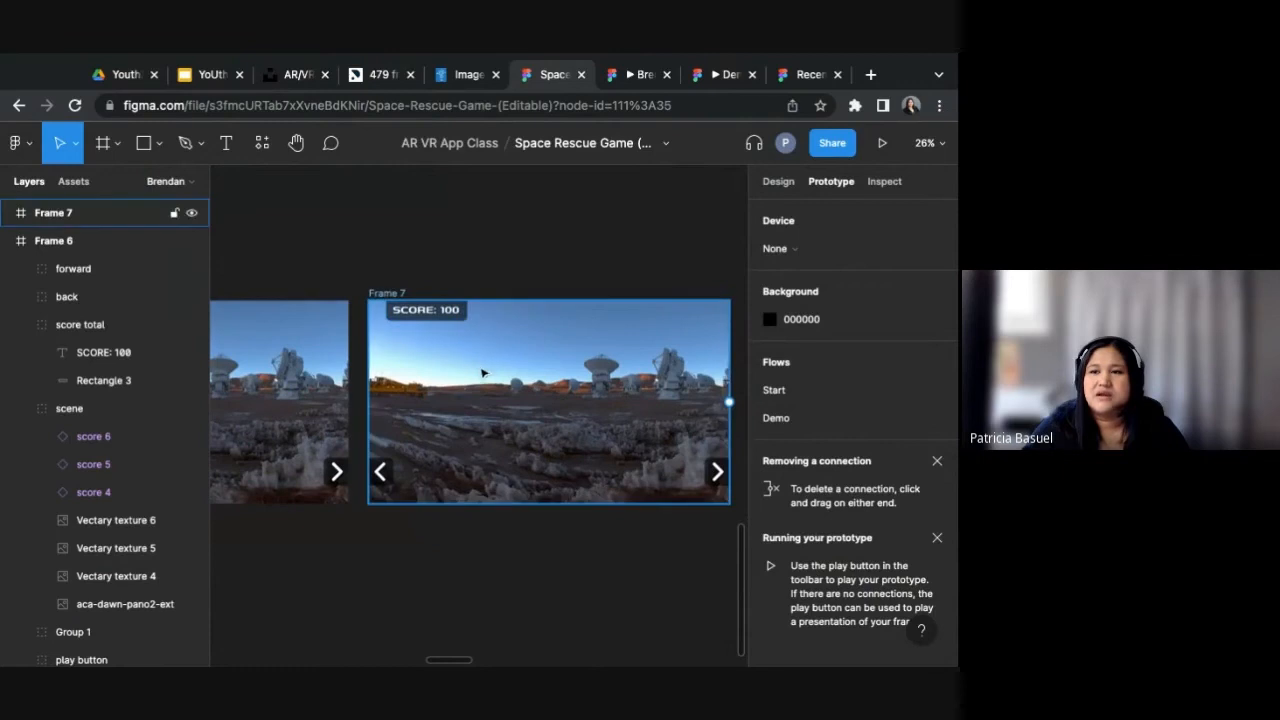
left_click(7, 241)
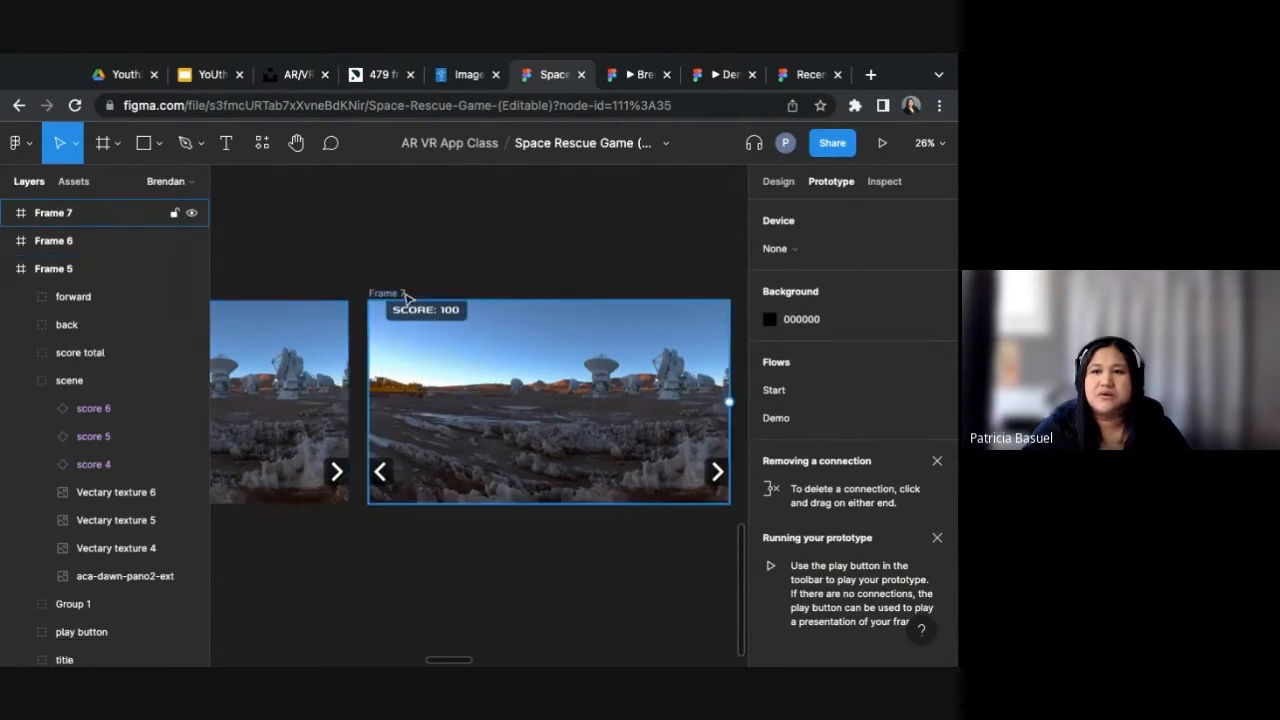
left_click(10, 215)
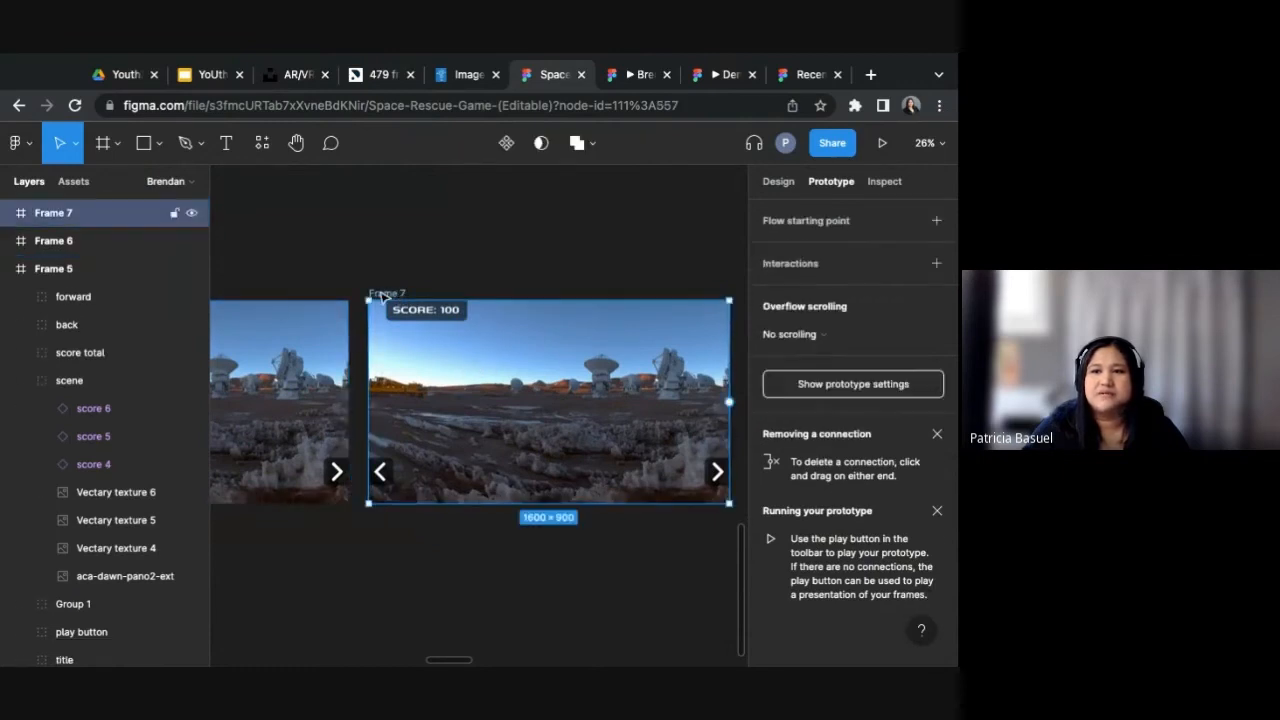
left_click(7, 215)
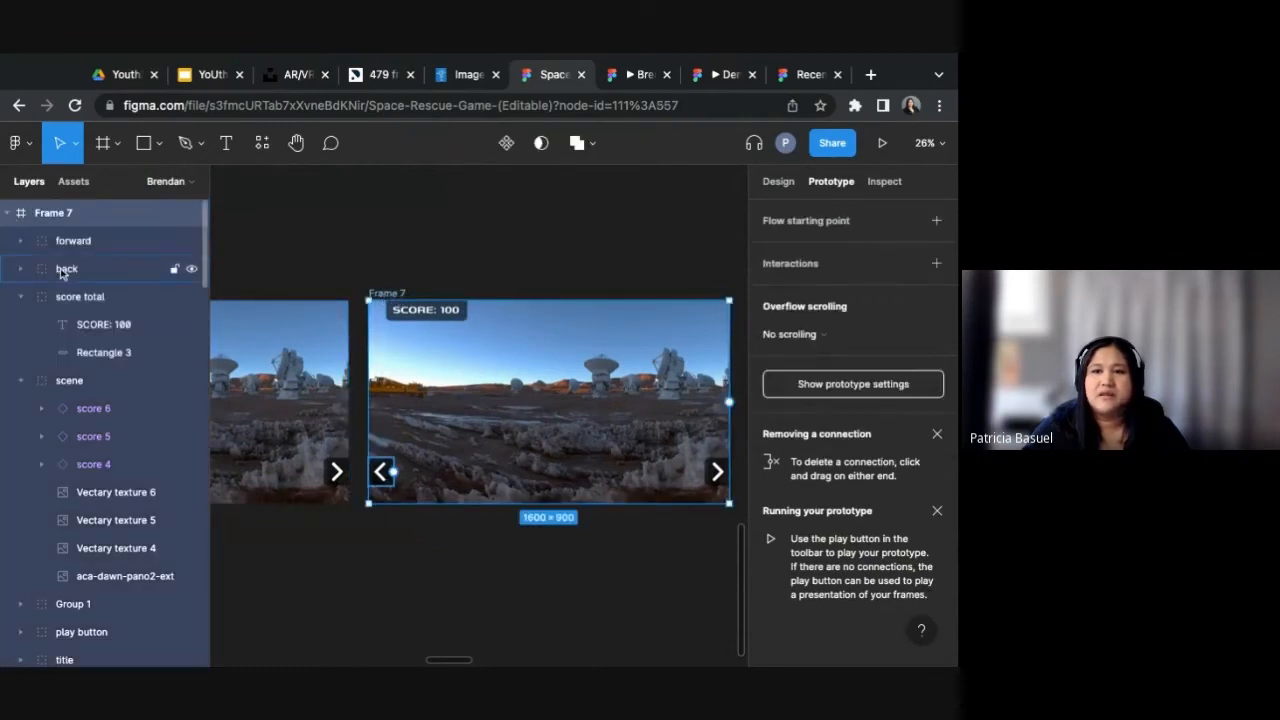
left_click(80, 390)
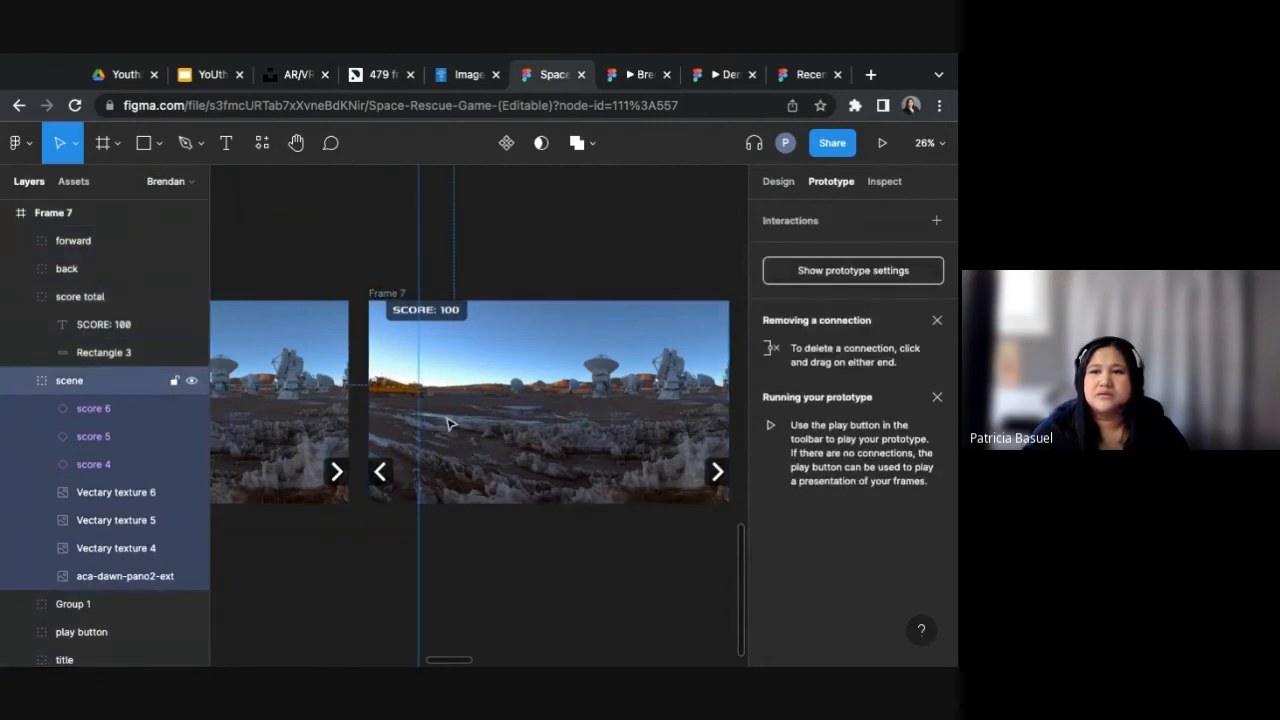
left_click_drag(447, 418, 492, 434)
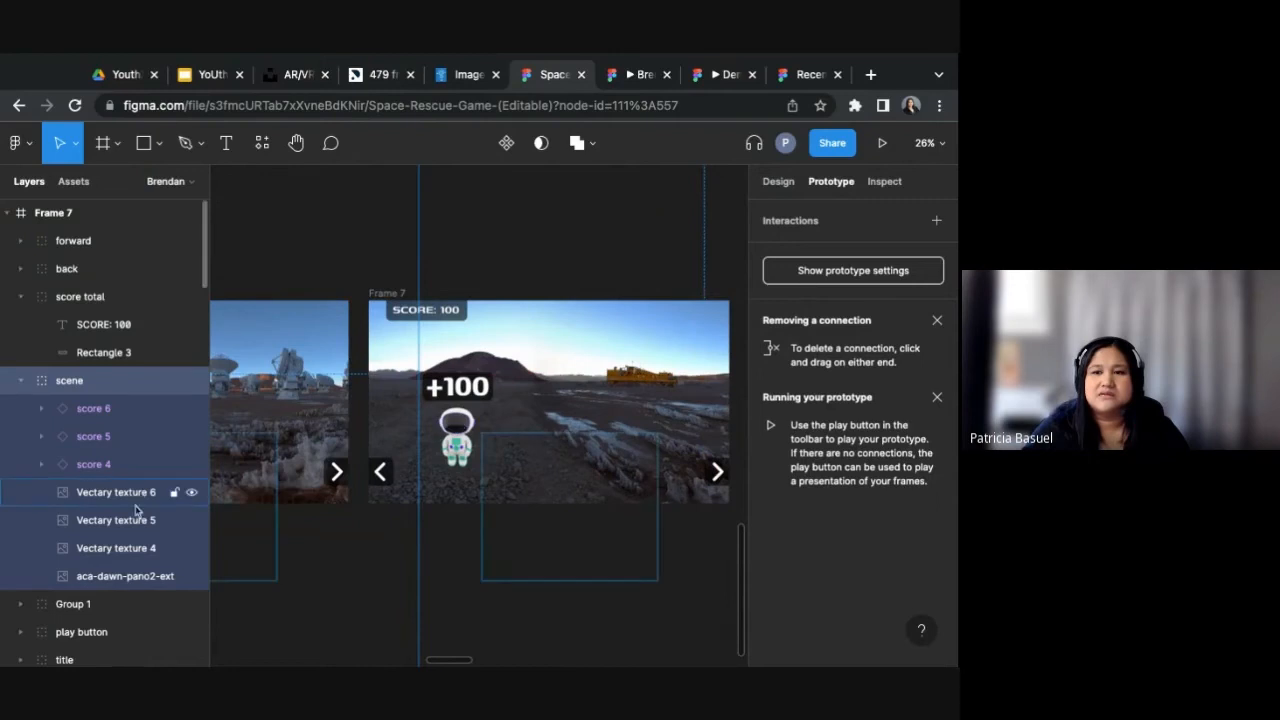
Step: Hide the score 5 badge above the astronaut in Frame 7
left_click(457, 388)
scroll(891, 559, "down", 2)
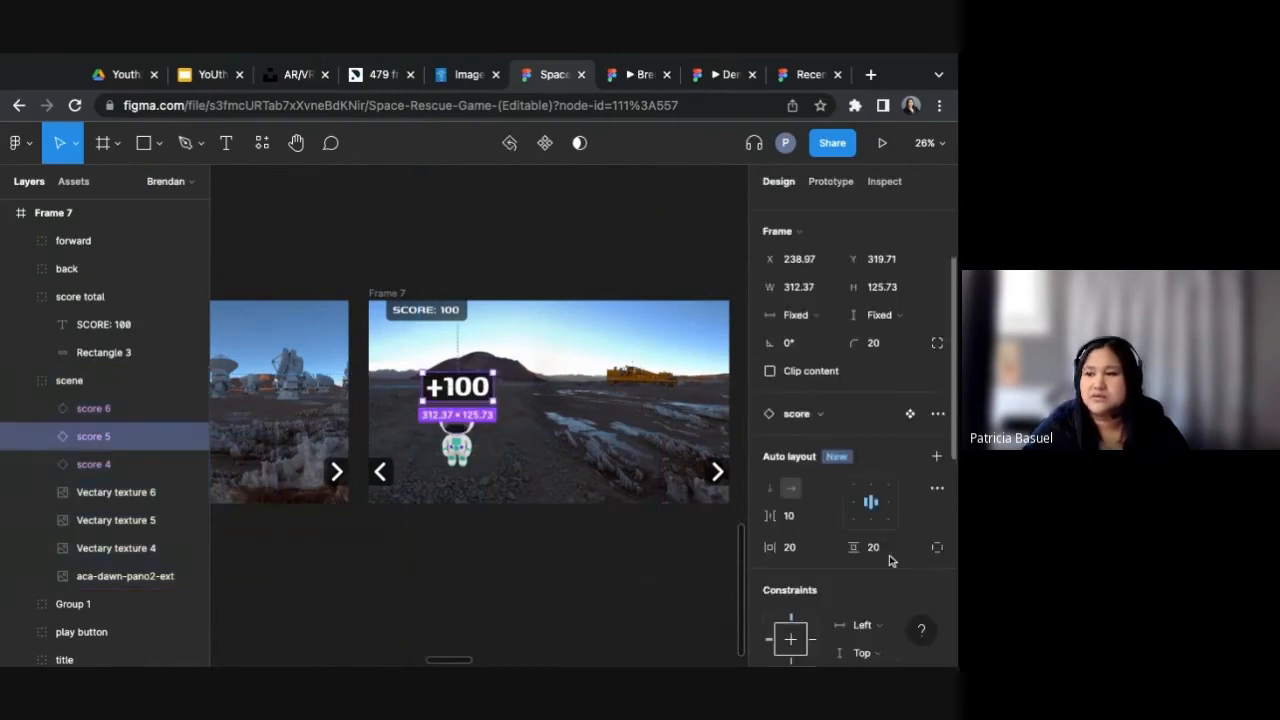
left_click(403, 549)
Step: Link the back arrow in Frame 6 to Frame 7 with an On click trigger and a 300 ms Smart animate transition
scroll(403, 549, "left", 3)
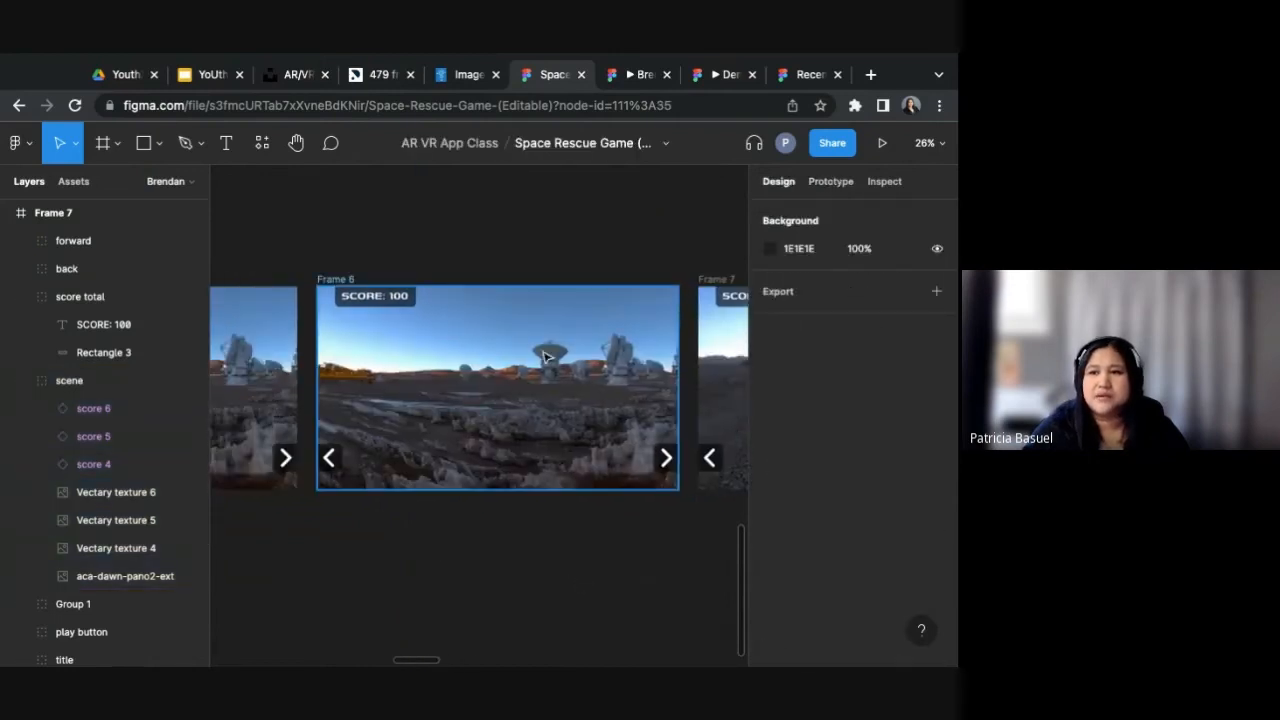
key("shift+e")
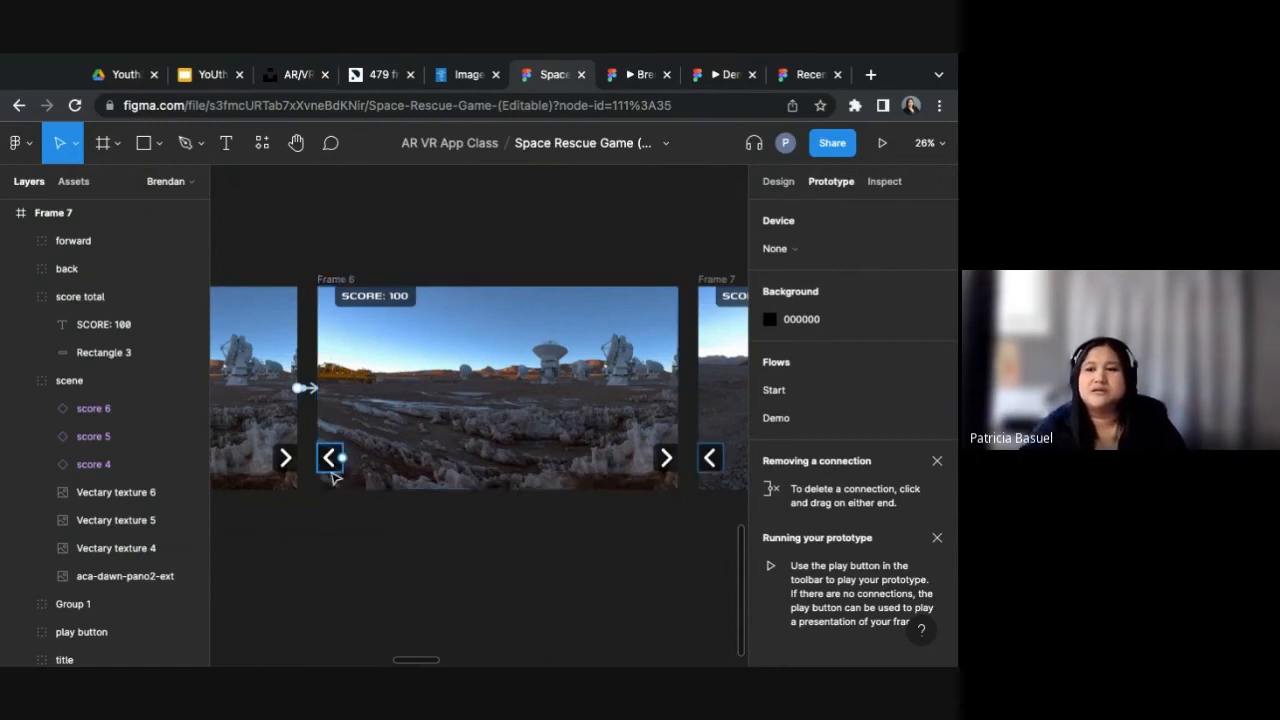
left_click_drag(420, 533, 406, 525)
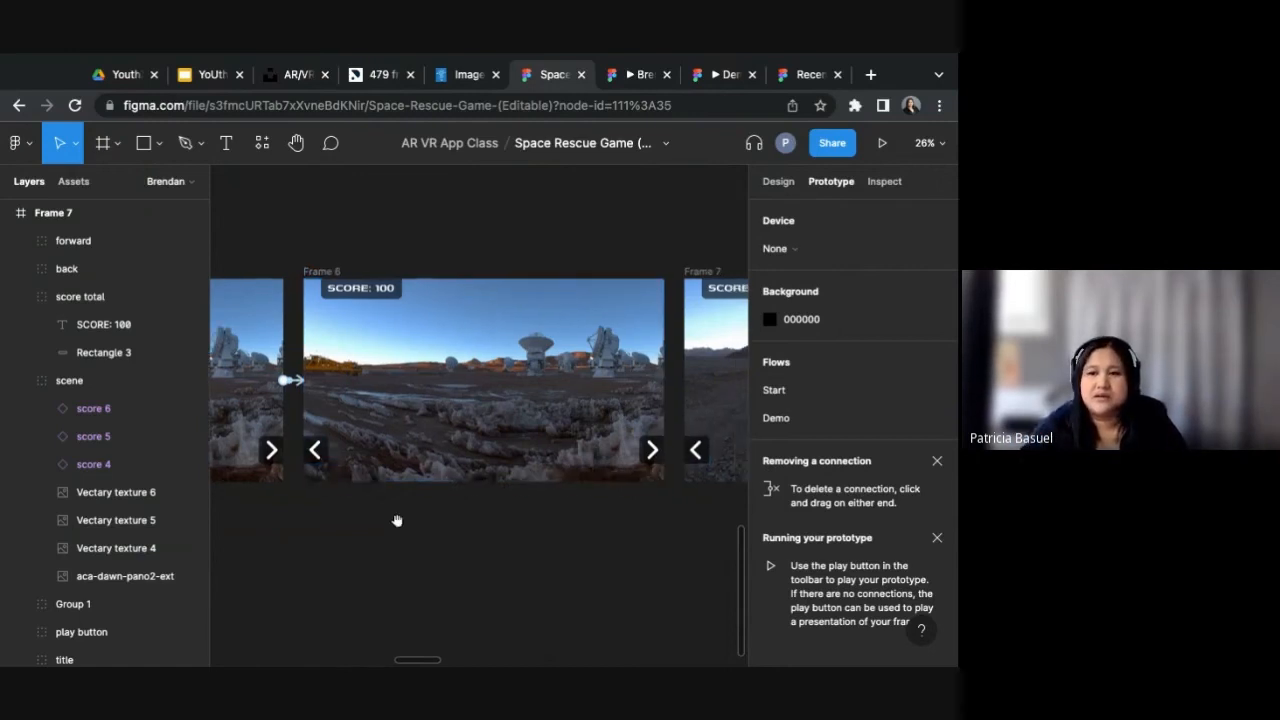
left_click(322, 451)
scroll(500, 543, "right", 2)
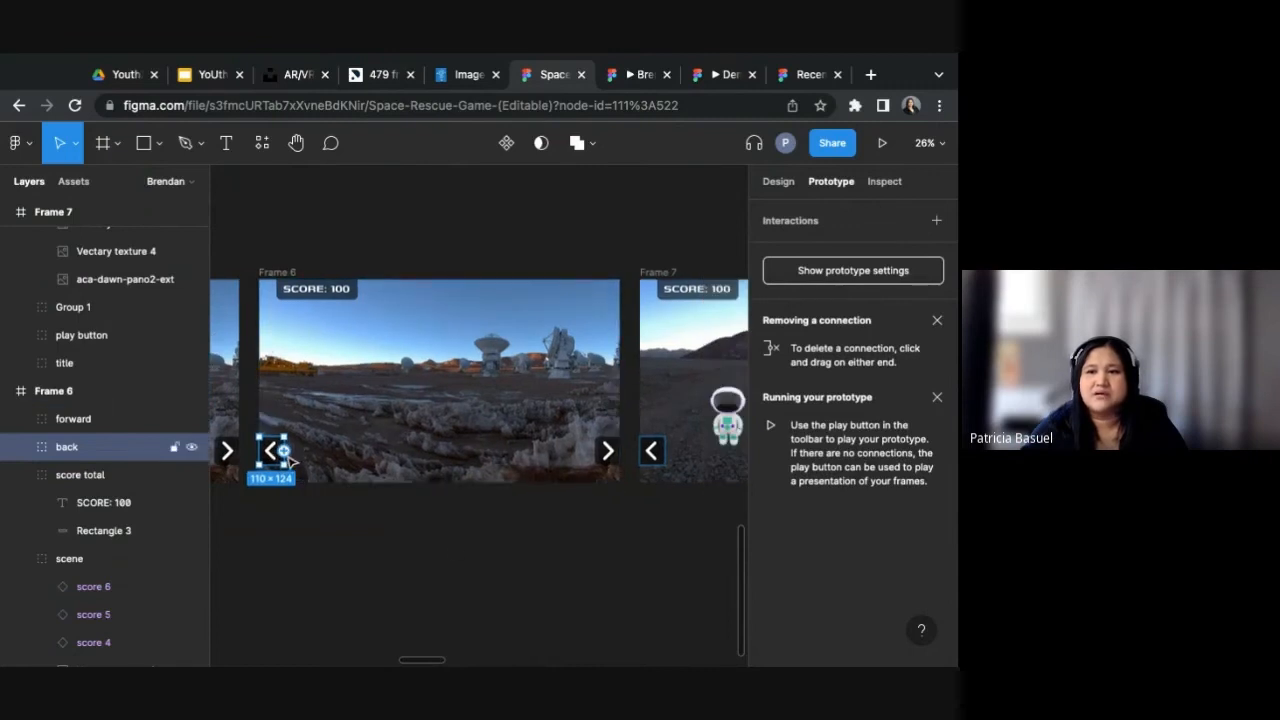
left_click_drag(284, 451, 700, 420)
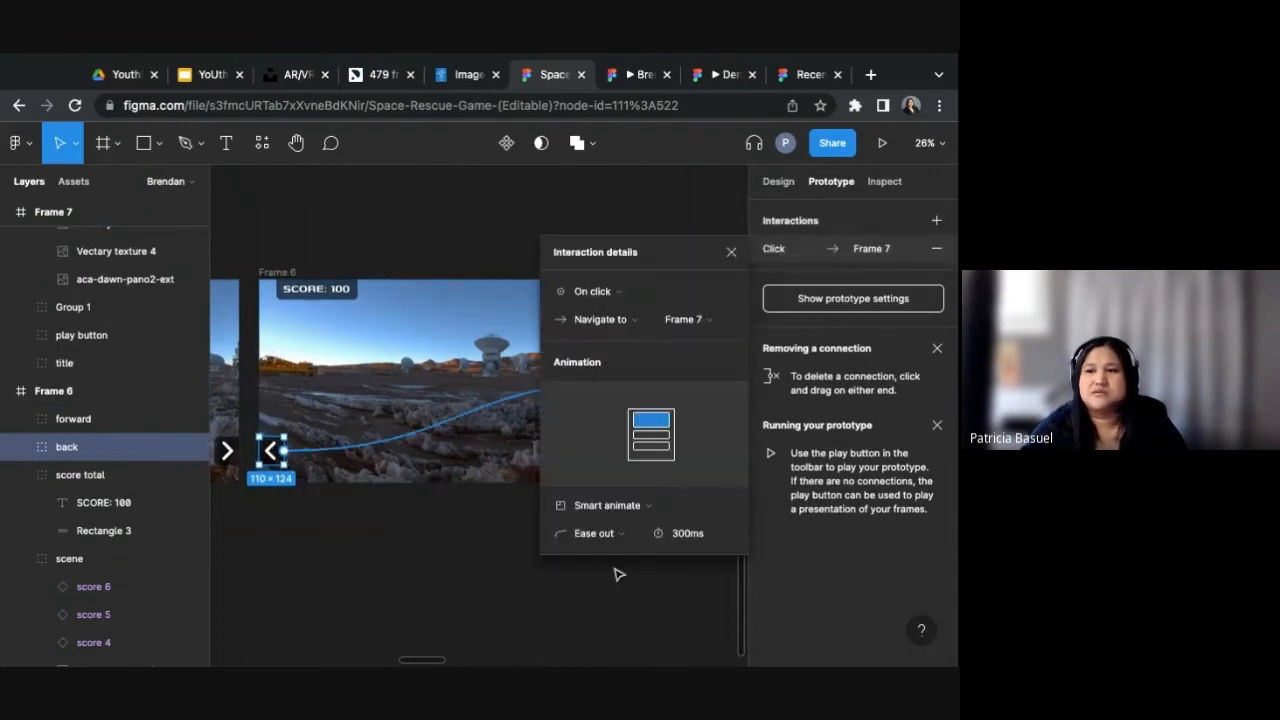
left_click(488, 562)
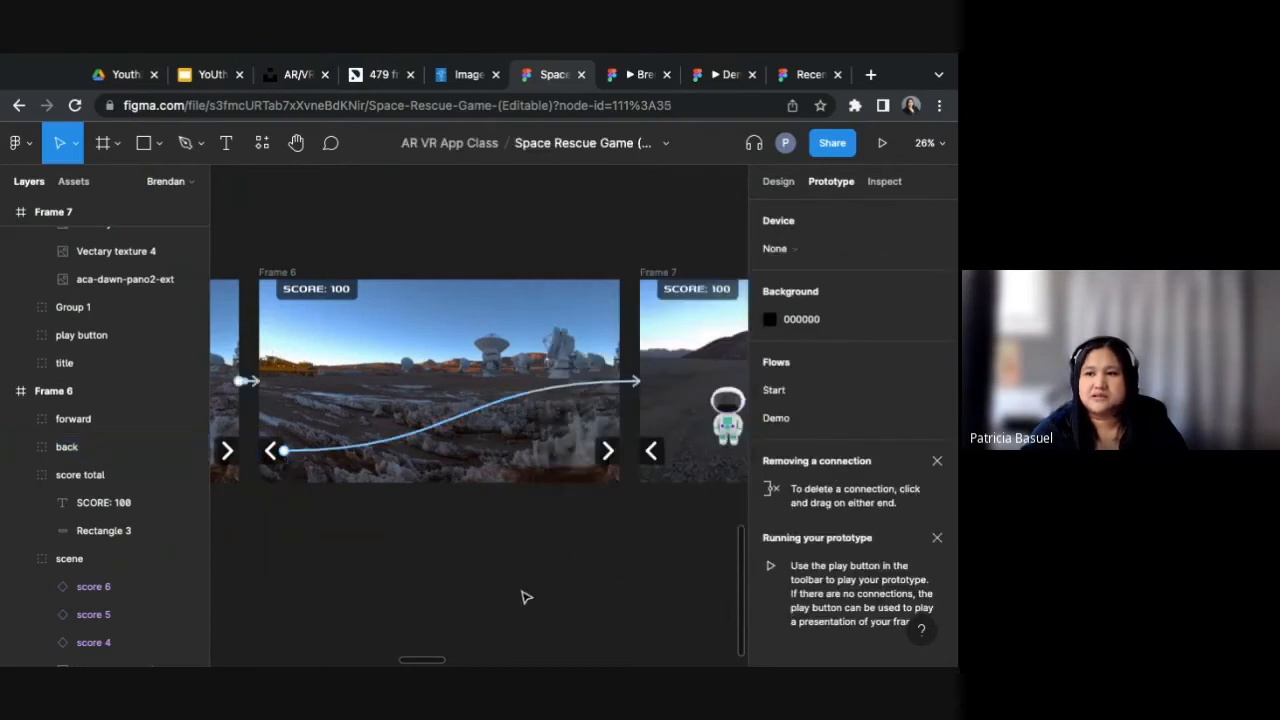
scroll(520, 530, "right", 3)
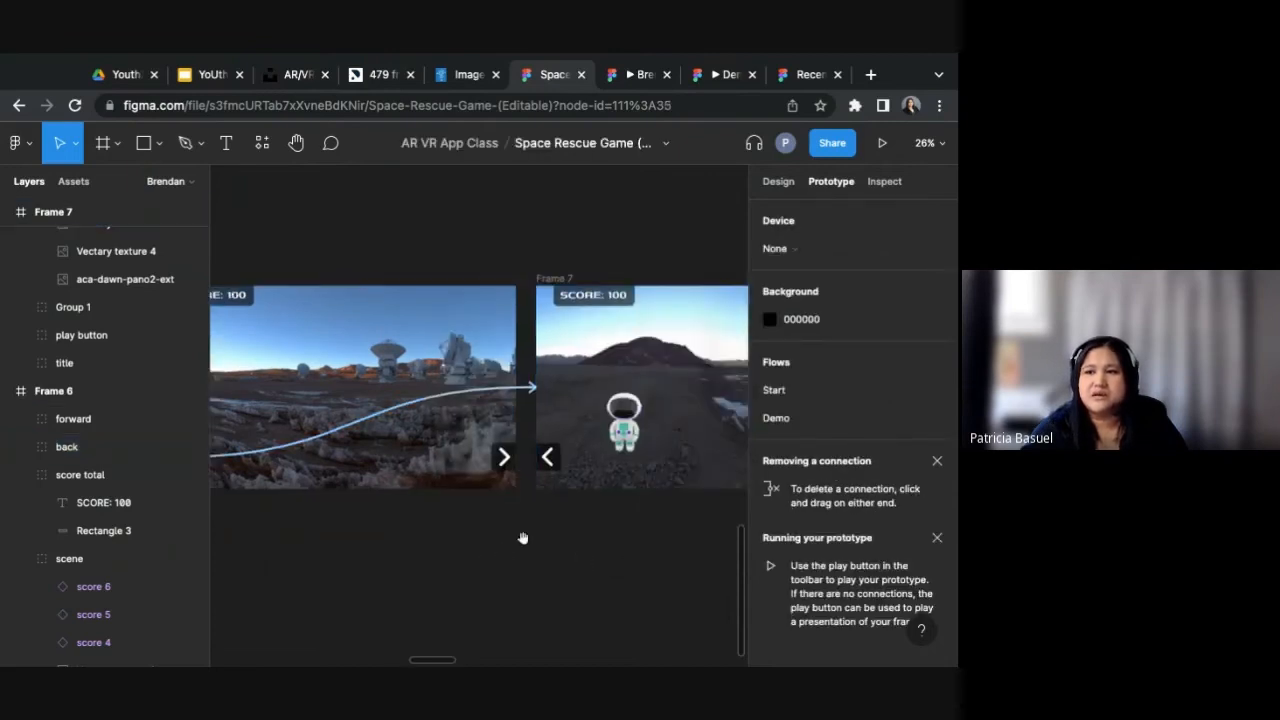
scroll(522, 538, "left", 5)
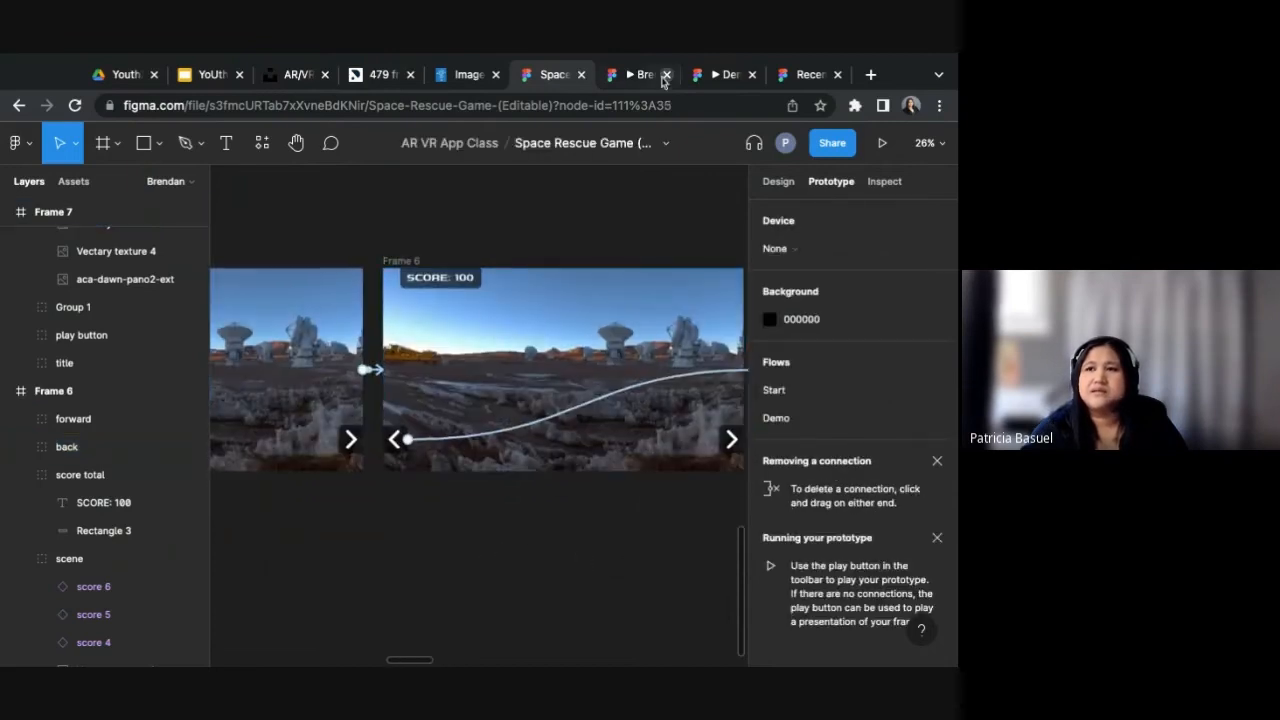
Step: Test the back arrow of Frame 6 in the prototype preview
left_click(645, 74)
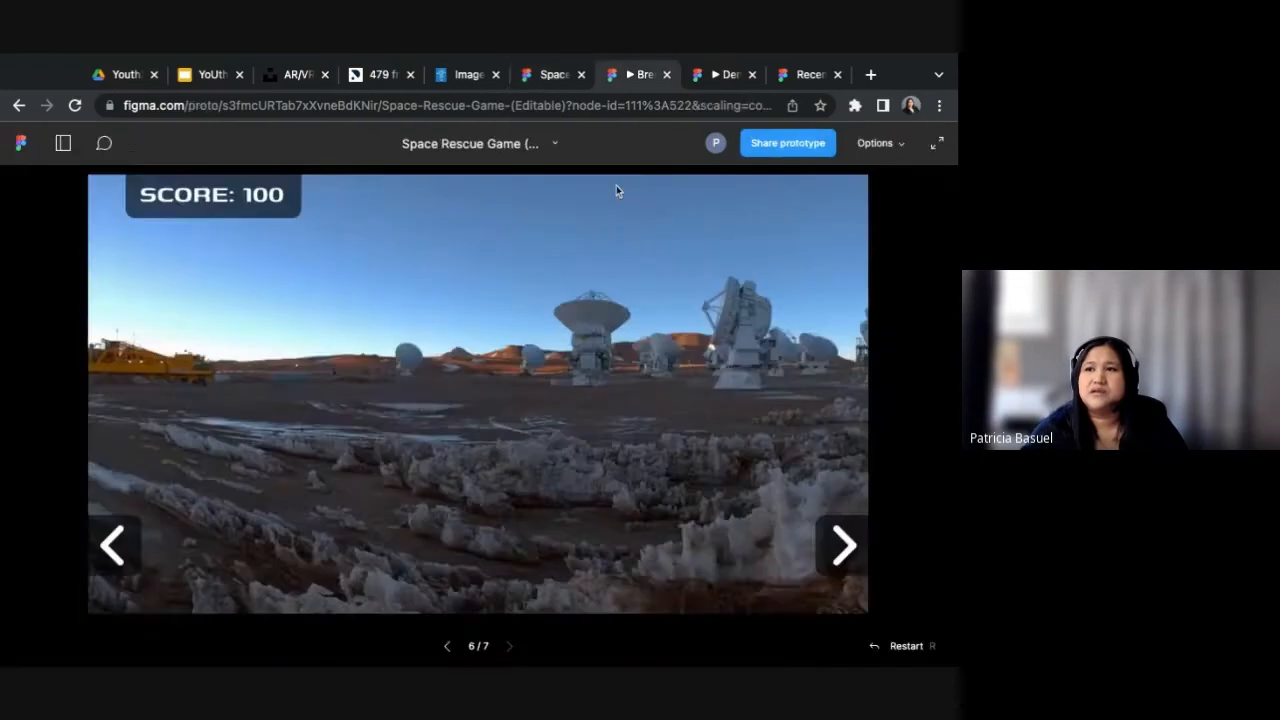
left_click(139, 555)
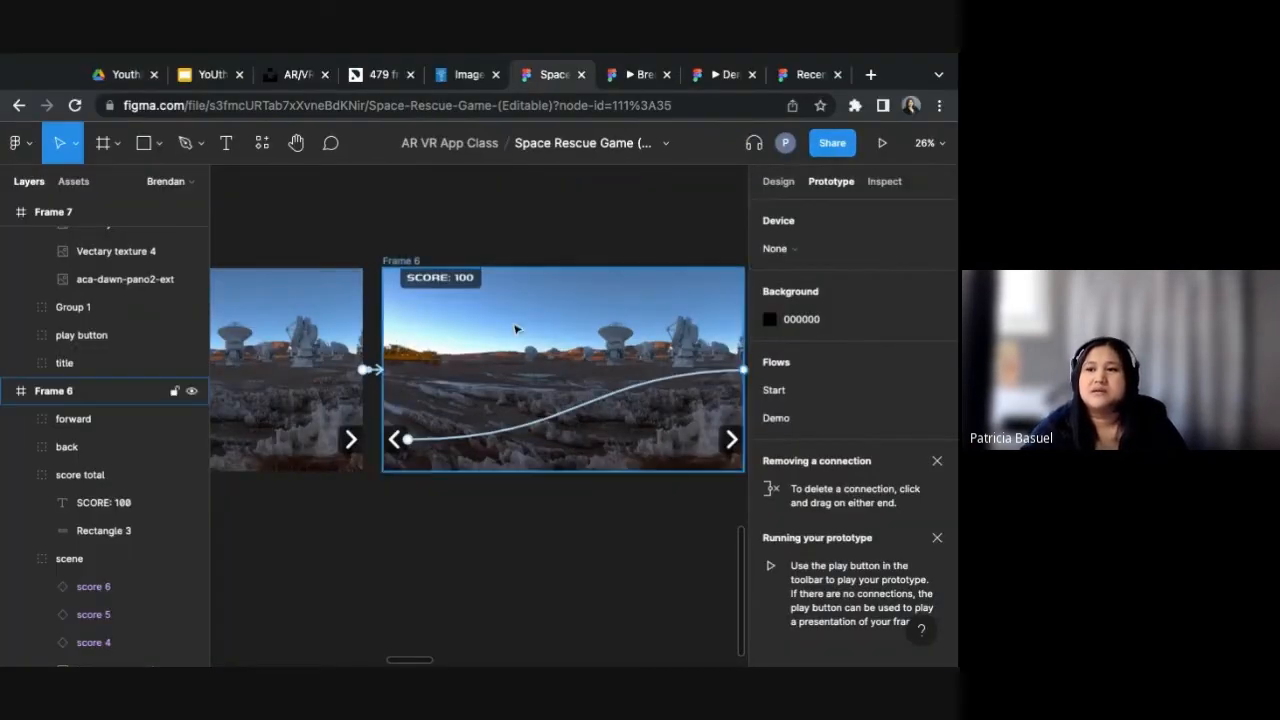
Step: Set the Smart animate duration of Frame 6's back arrow interaction to 3000 ms, keeping the Ease out easing
left_click(523, 511)
scroll(580, 517, "right", 5)
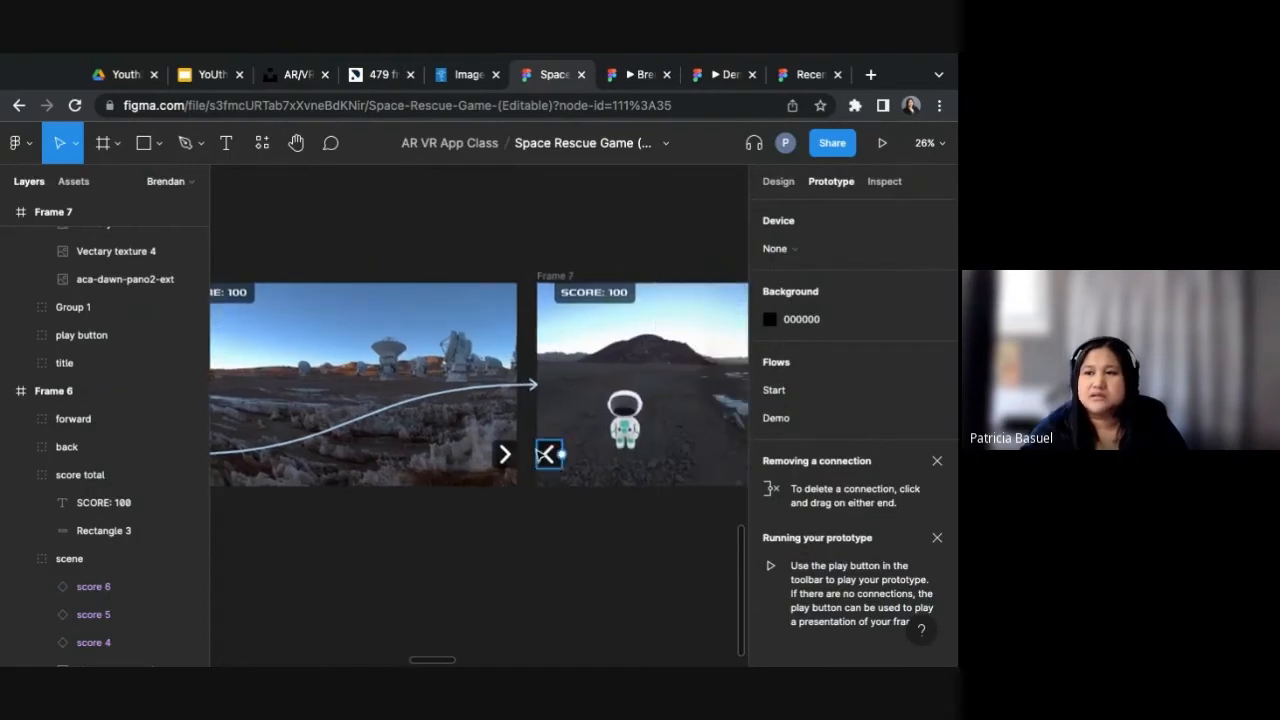
left_click(472, 396)
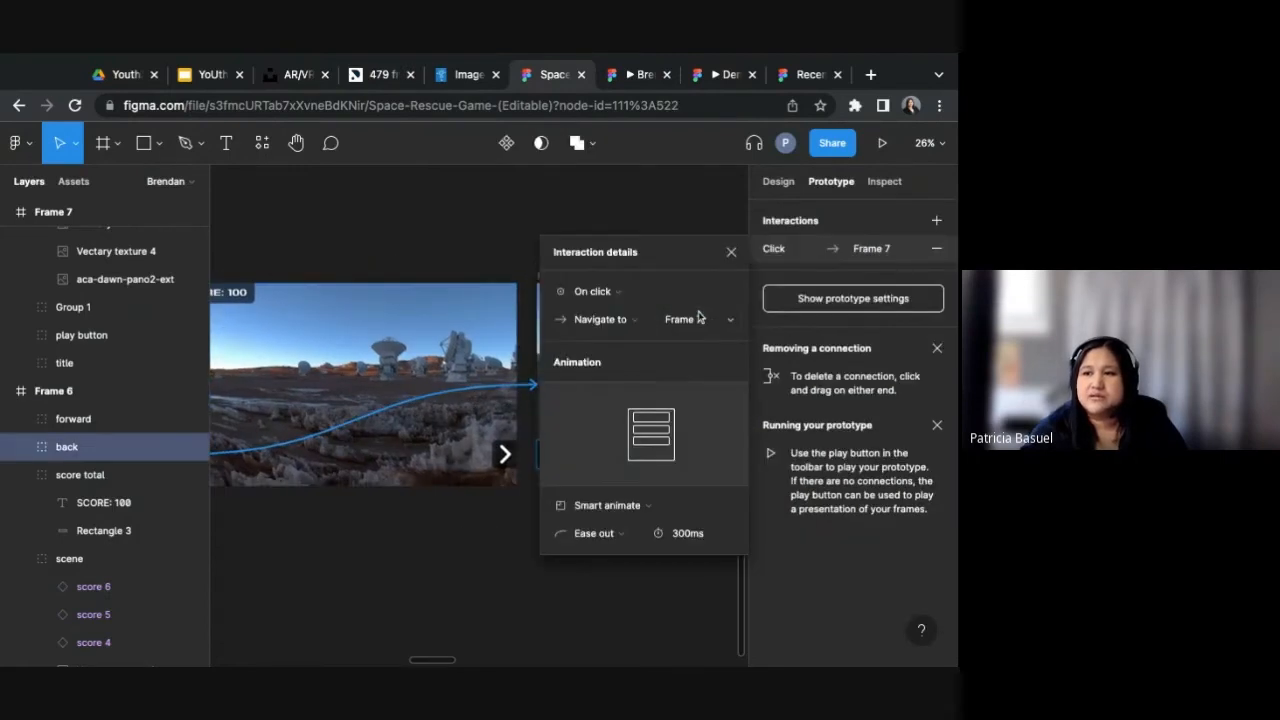
left_click(615, 540)
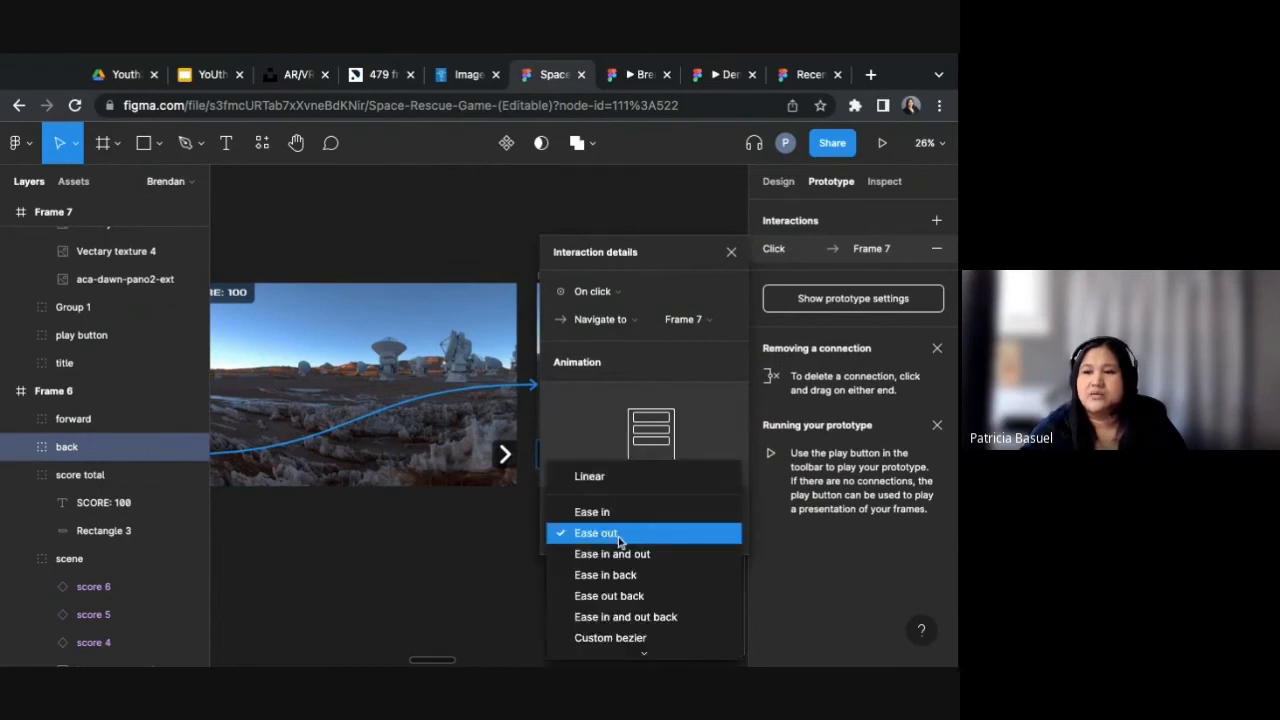
left_click(619, 536)
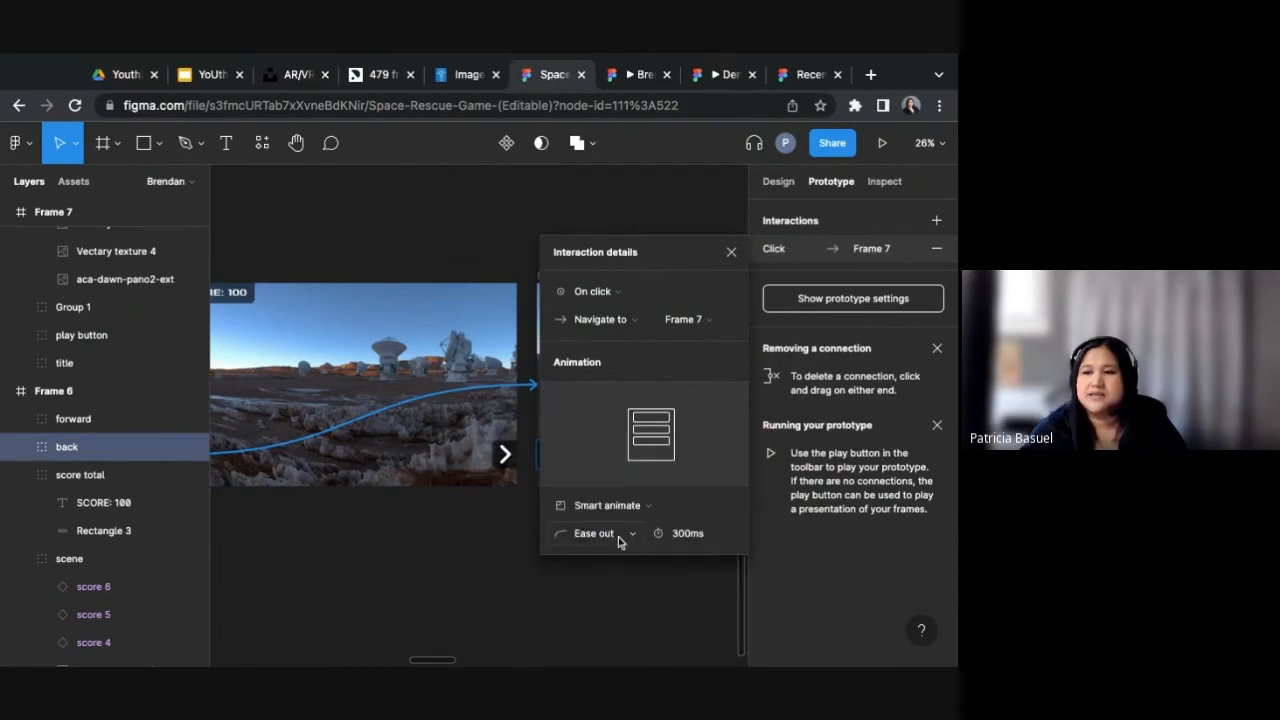
left_click(684, 538)
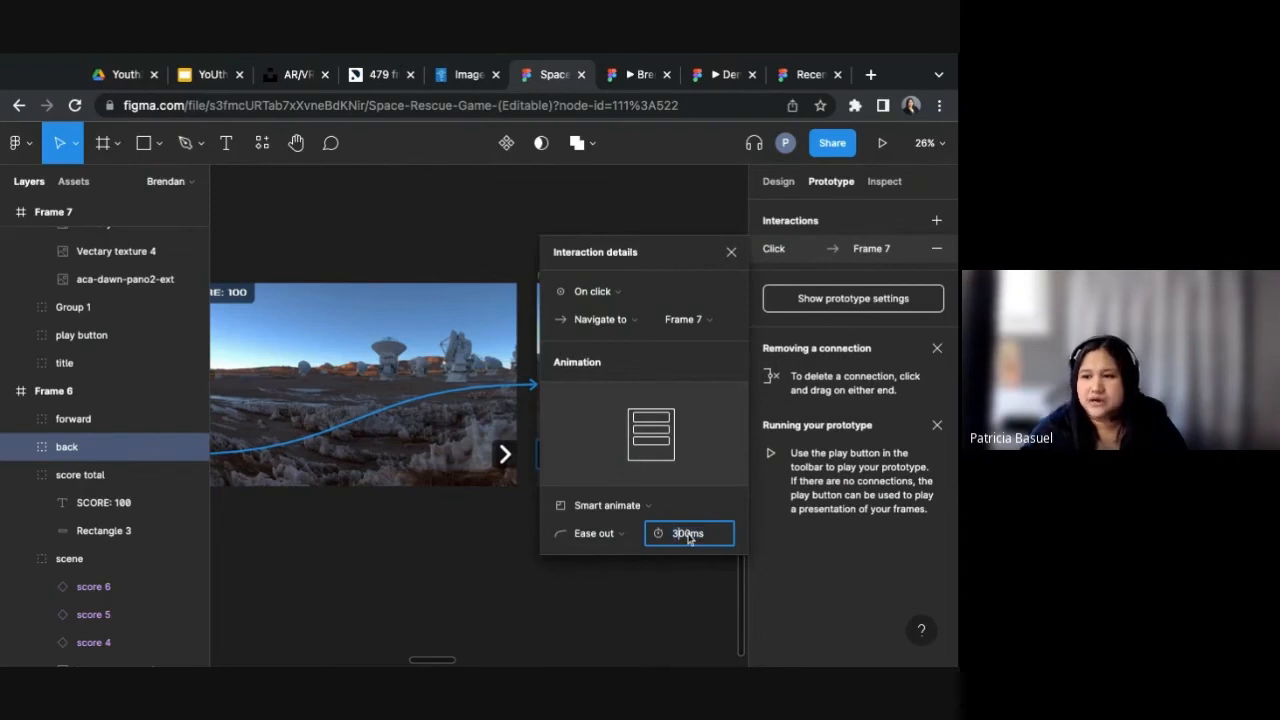
type("0")
key("Return")
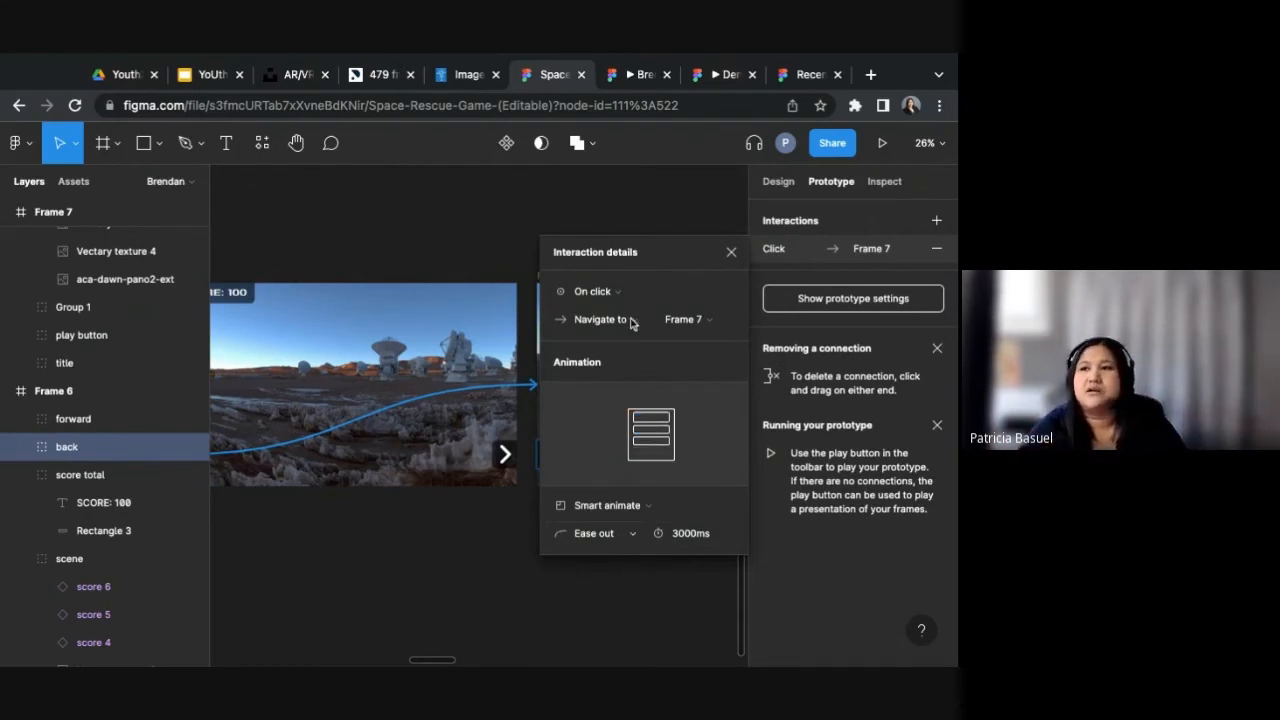
Step: Return to Frame 6 in the prototype preview and play the slowed back transition to Frame 7
left_click(636, 74)
key("Left")
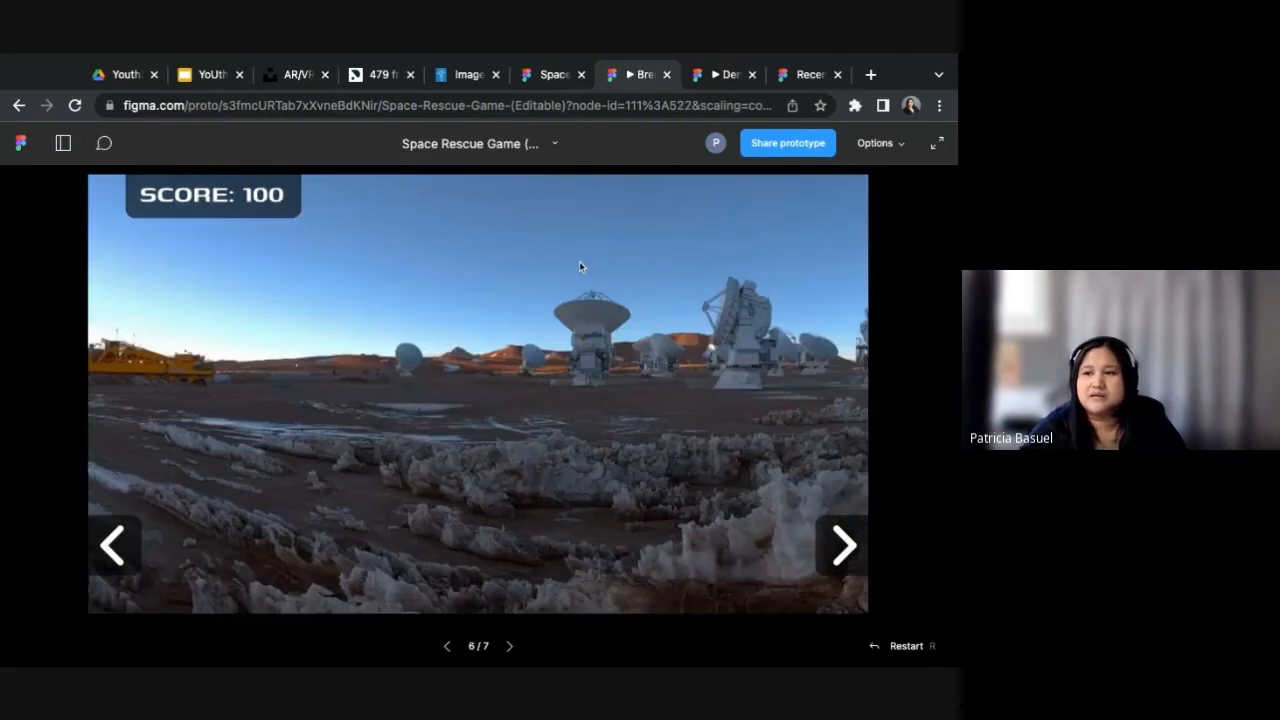
left_click(114, 543)
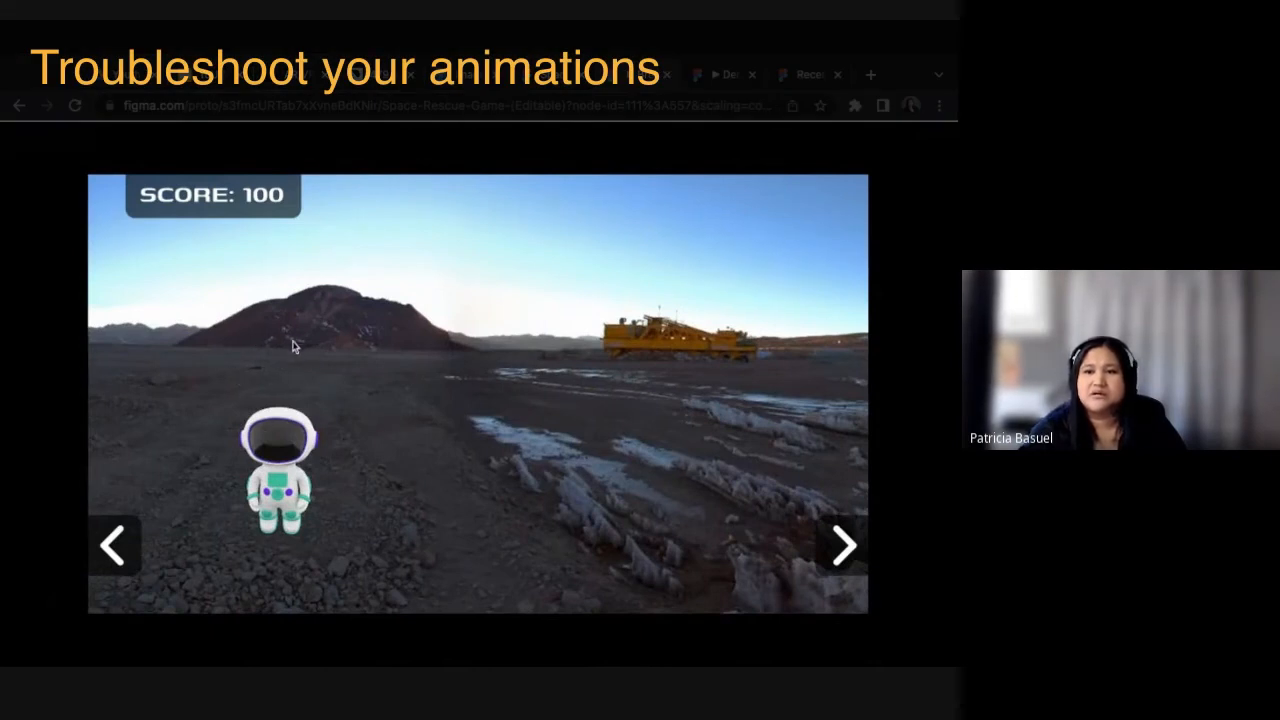
Step: Set the layer opacity of the score 5 badge in Frame 6's scene group to 0%
left_click(556, 76)
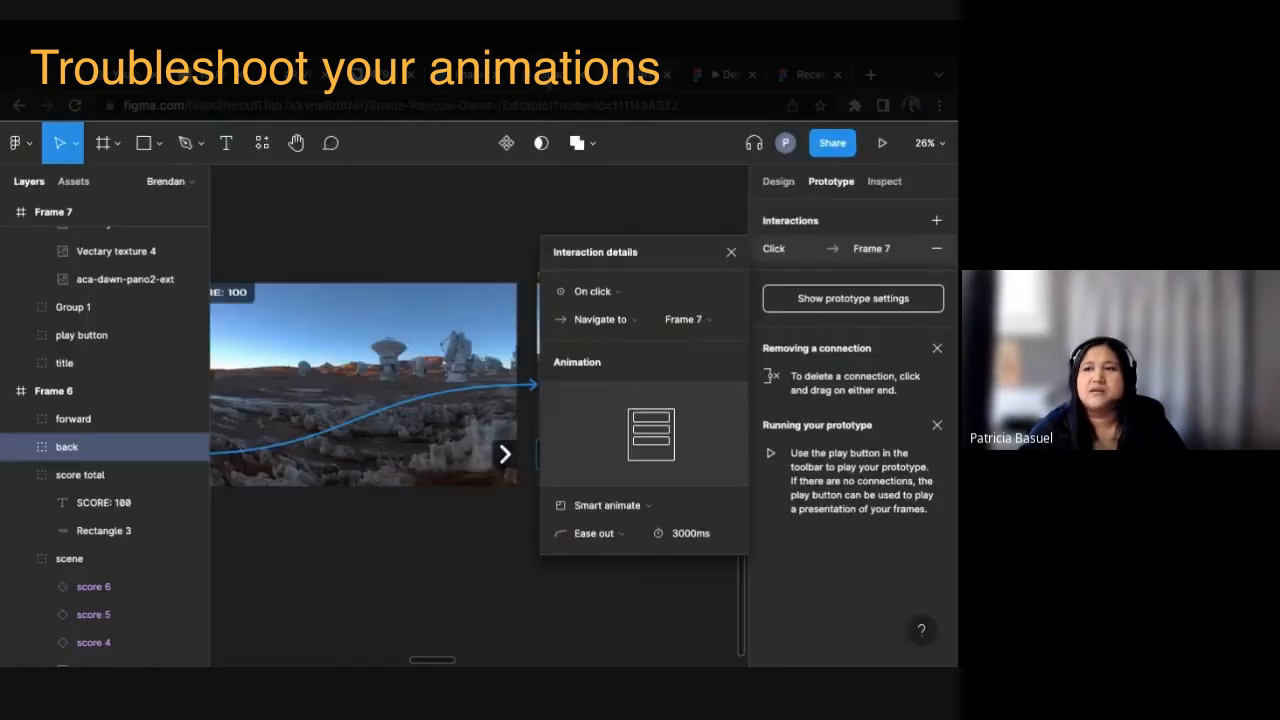
left_click(425, 521)
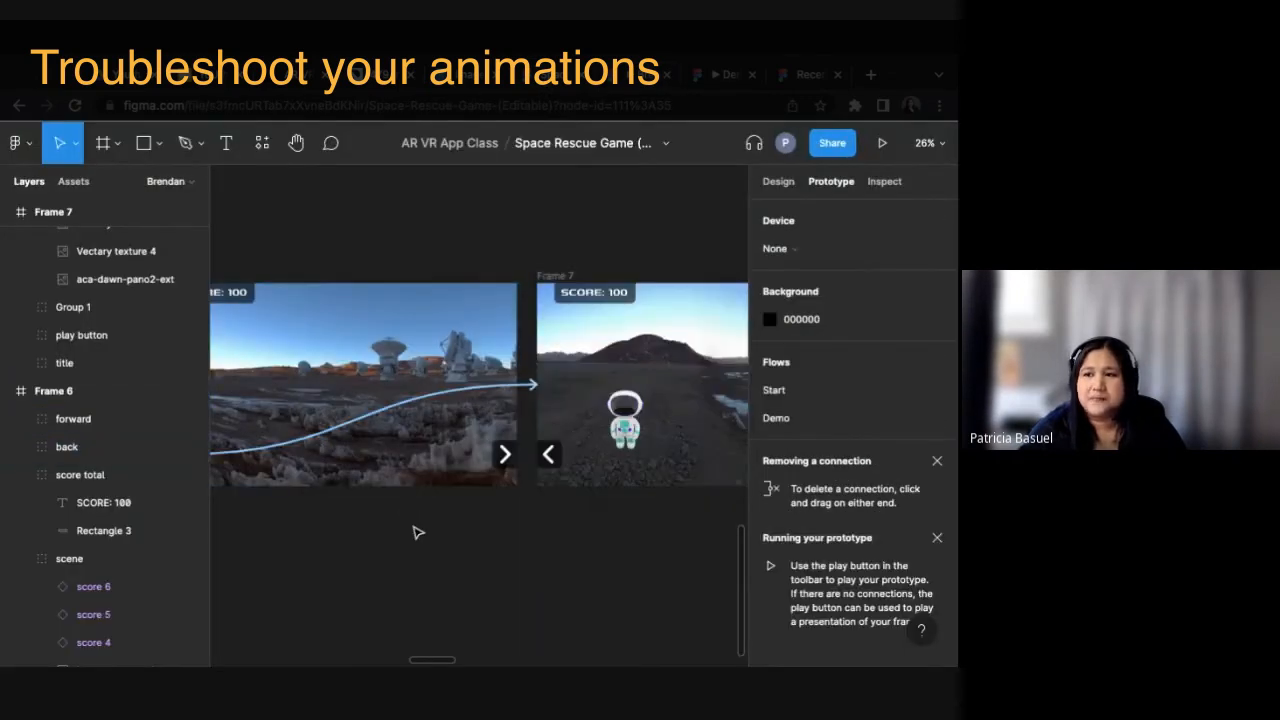
scroll(416, 531, "left", 2)
left_click(382, 261)
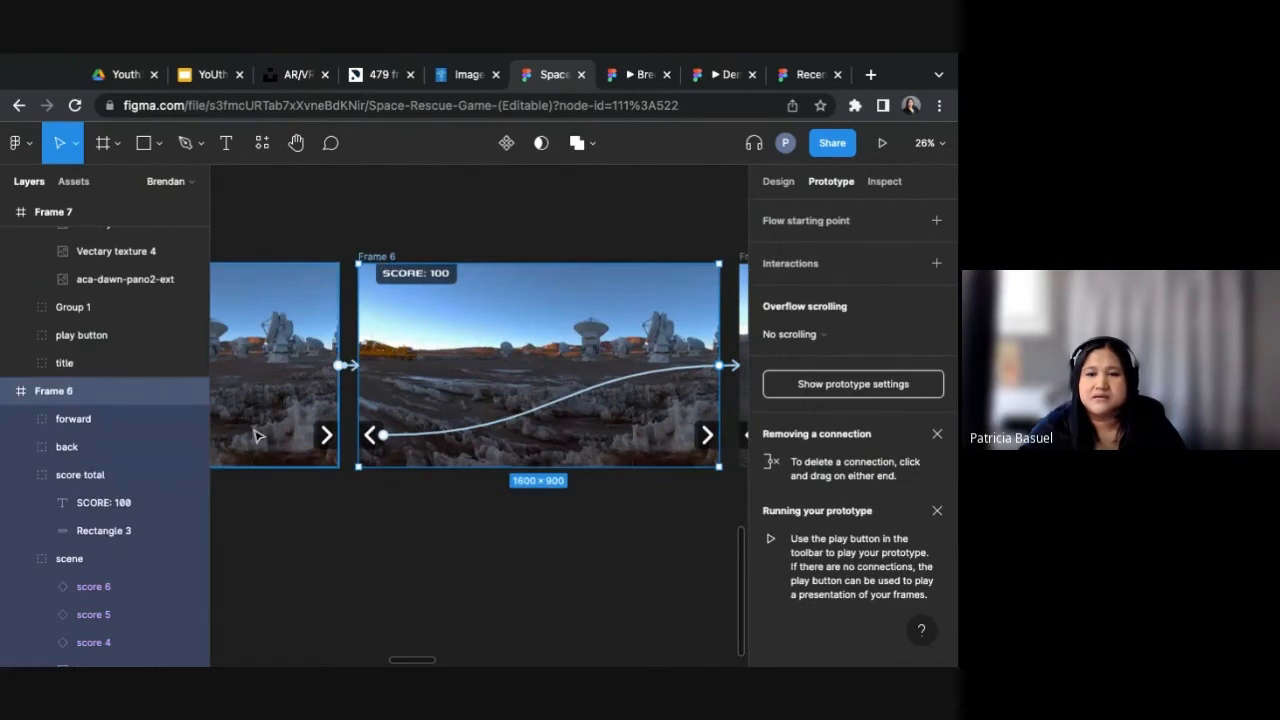
scroll(115, 490, "down", 2)
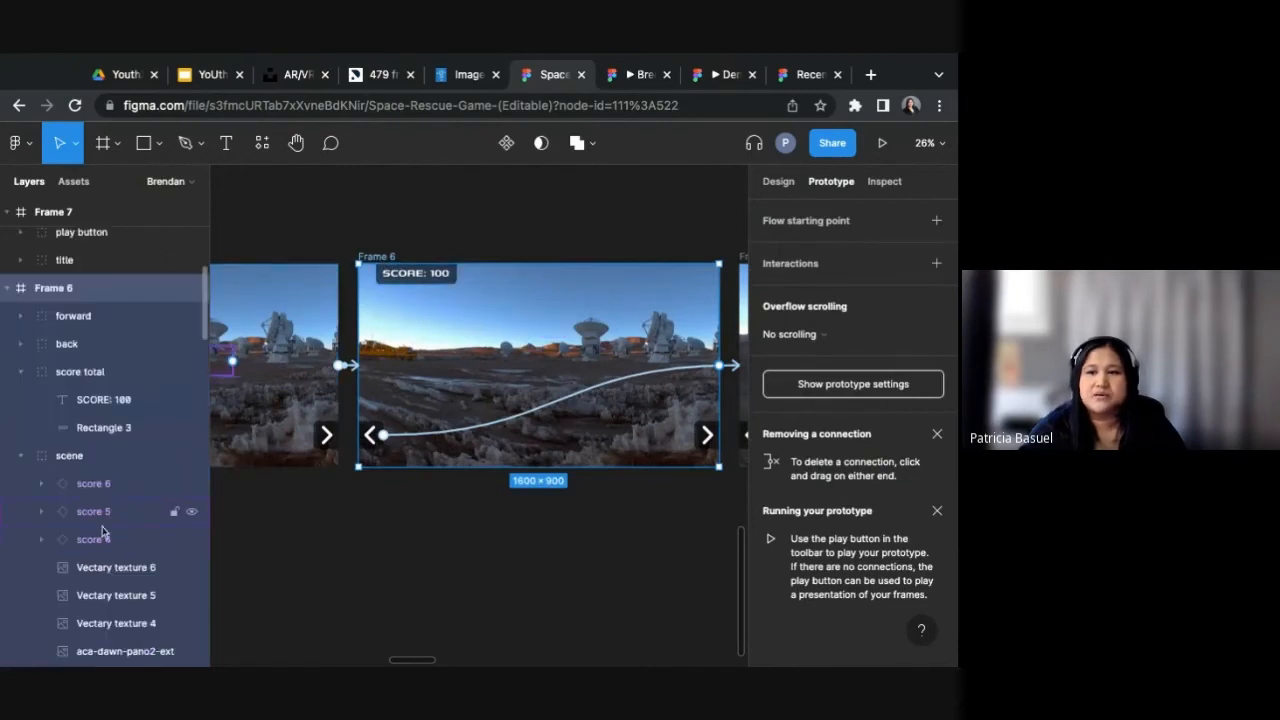
left_click(102, 524)
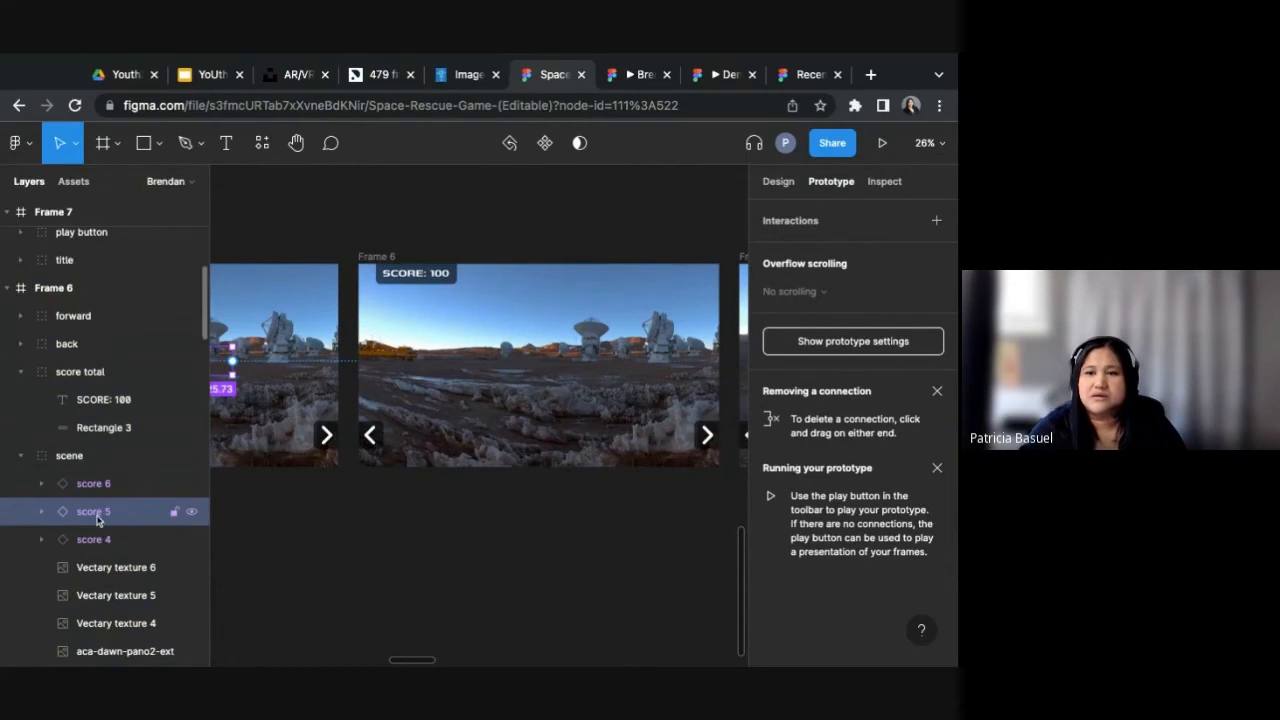
left_click(766, 187)
scroll(853, 495, "down", 5)
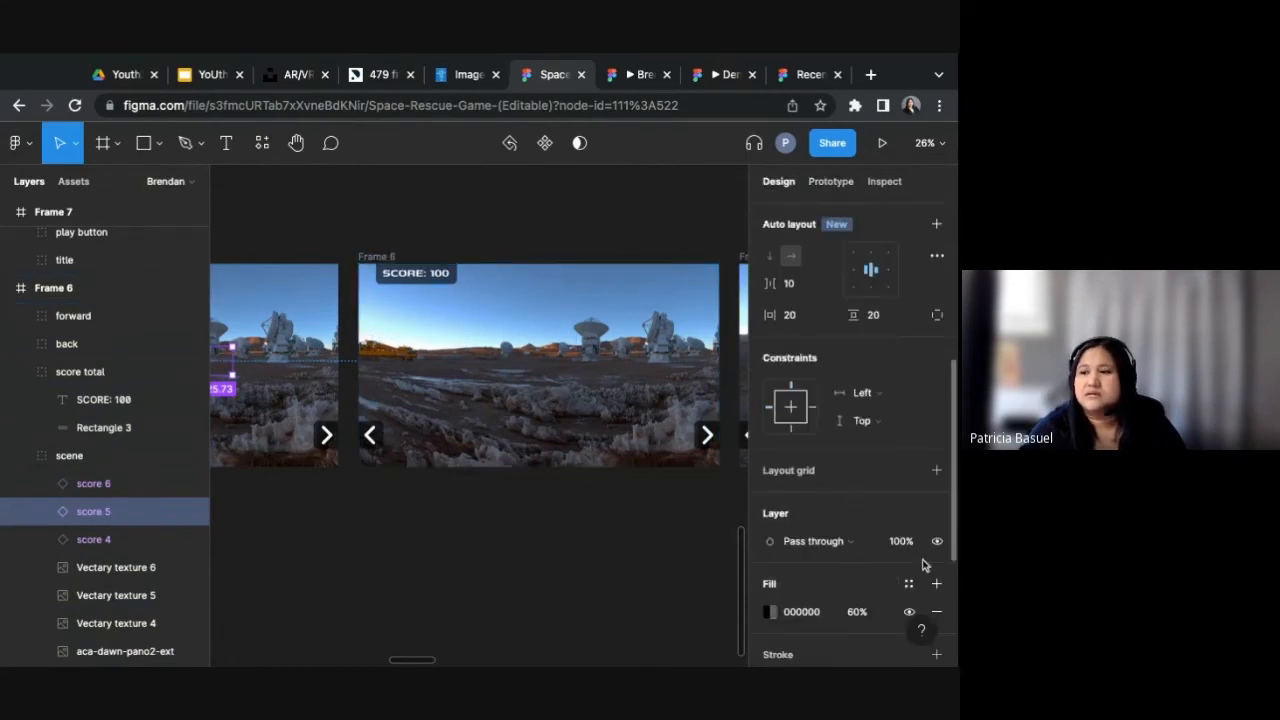
left_click(903, 548)
type("0")
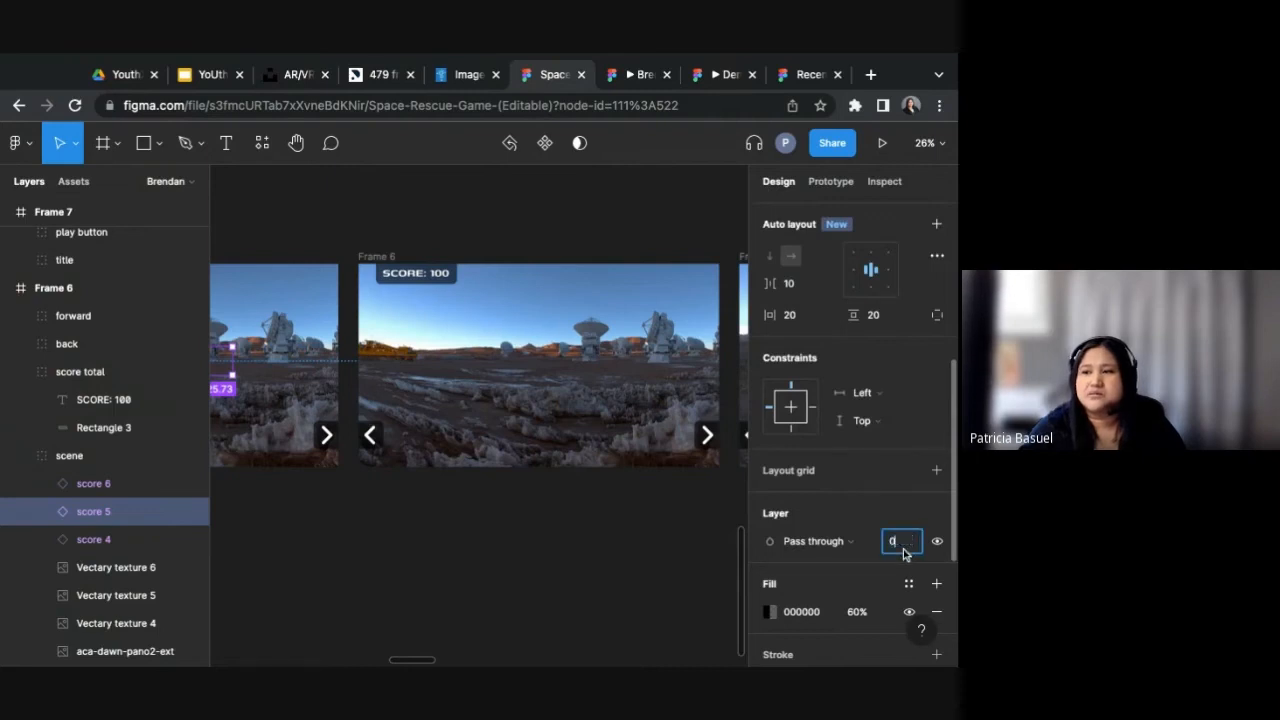
key("Return")
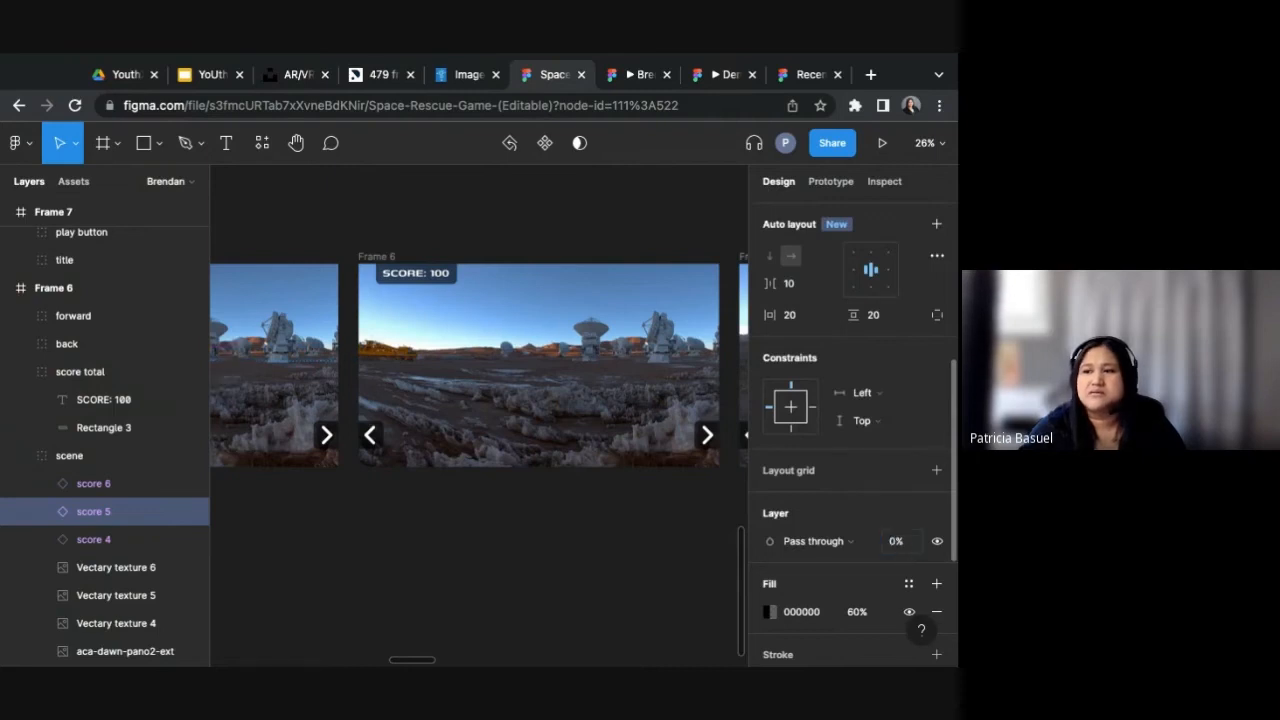
Step: Set the layer opacity of the score 6 badge in Frame 6's scene group to 0%
left_click(89, 485)
scroll(620, 520, "right", 5)
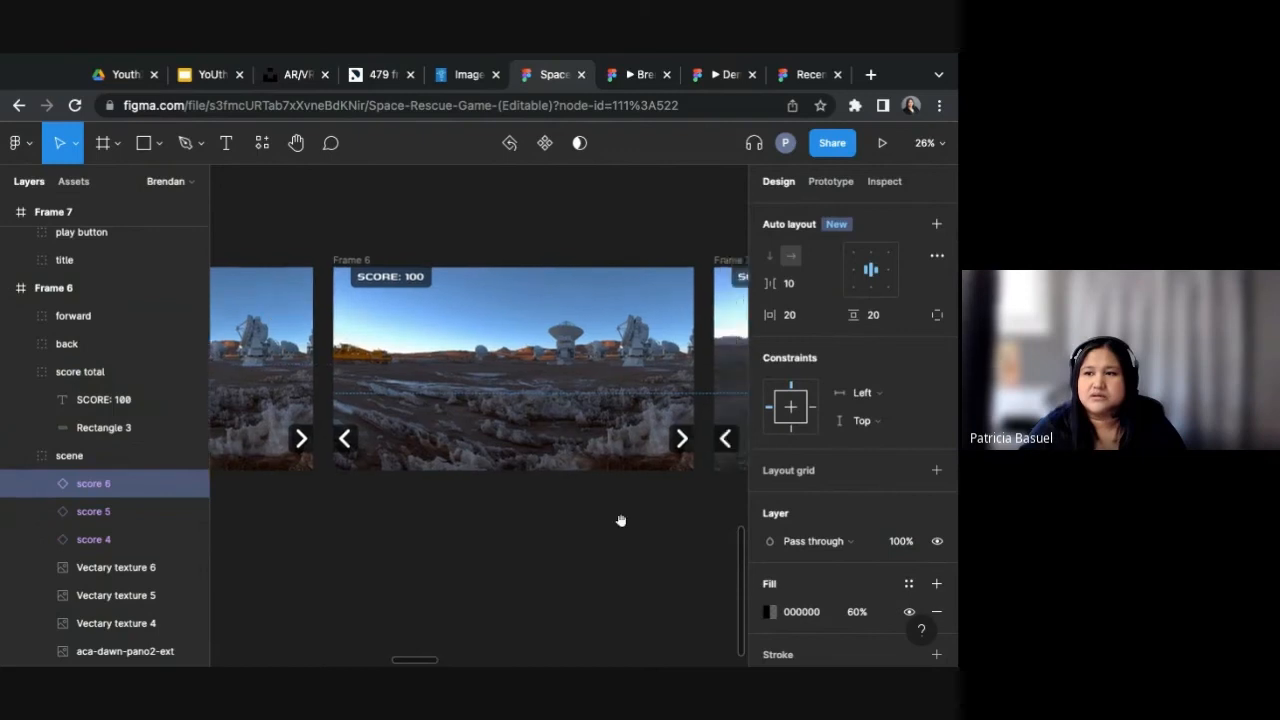
scroll(520, 526, "right", 2)
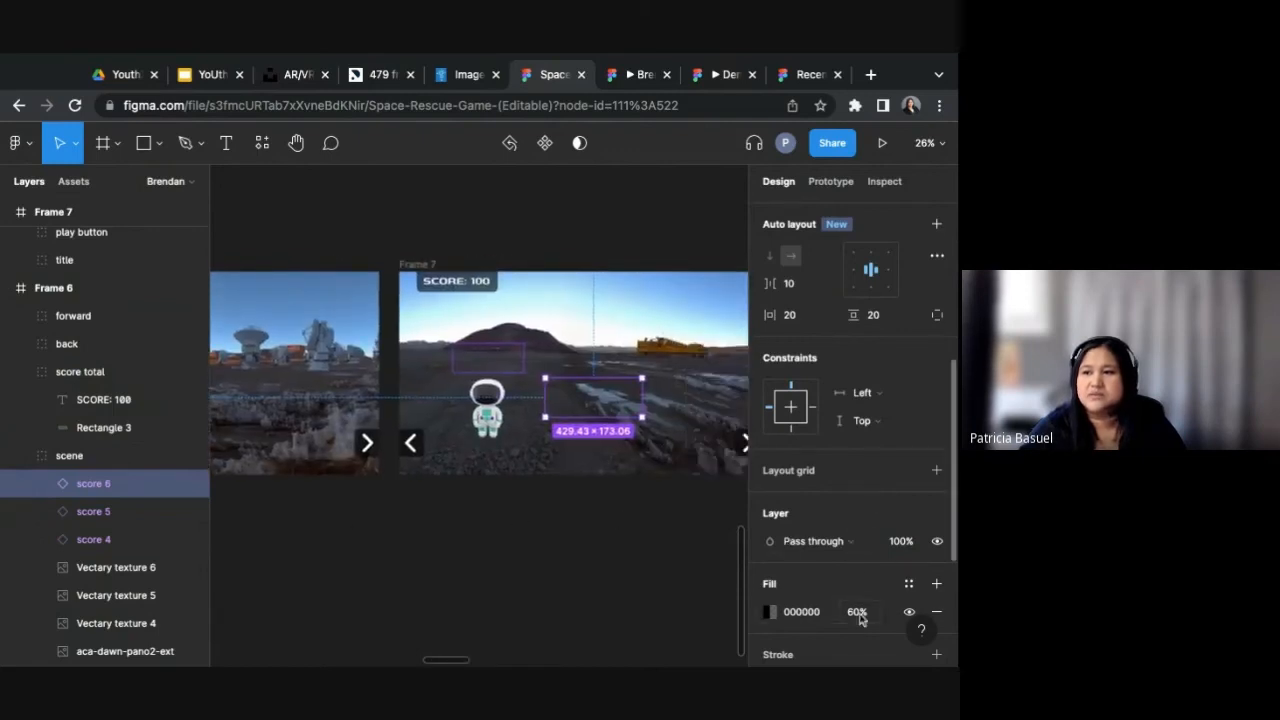
left_click(901, 541)
type("0")
key("Return")
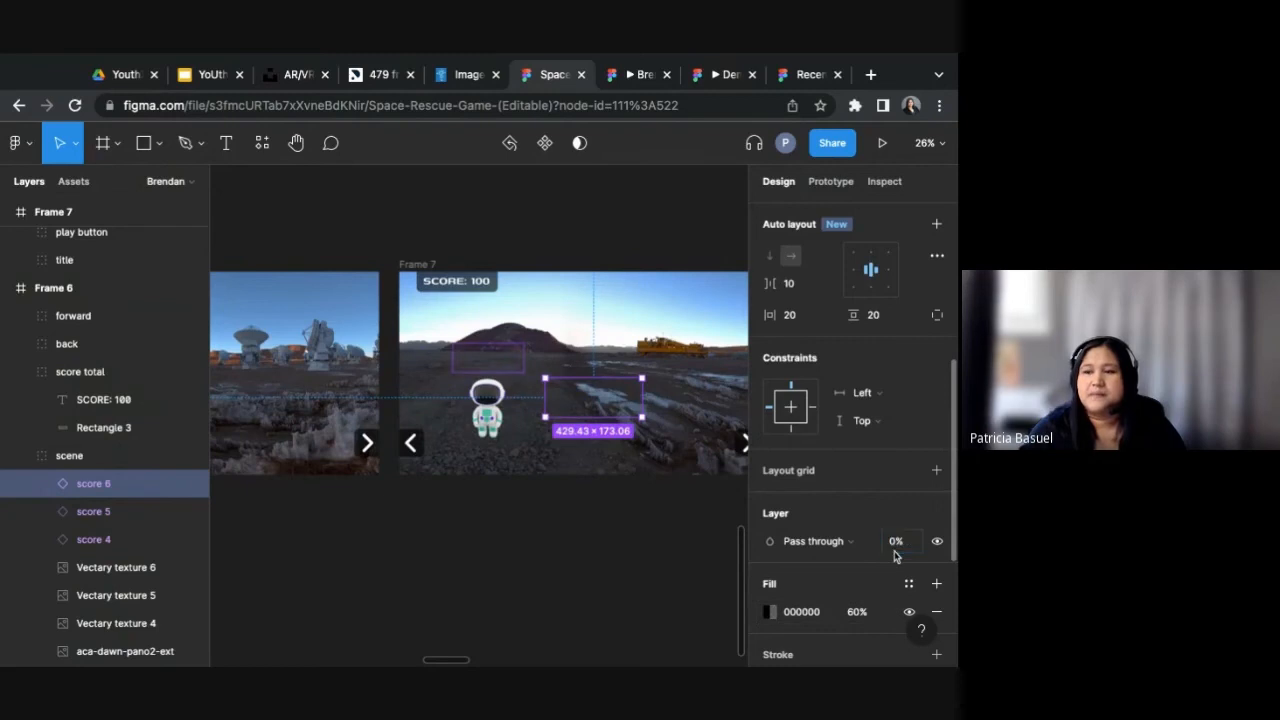
left_click(637, 561)
Step: Set the layer opacity of the score 6 badge in Frame 7's scene group to 0%
left_click(416, 265)
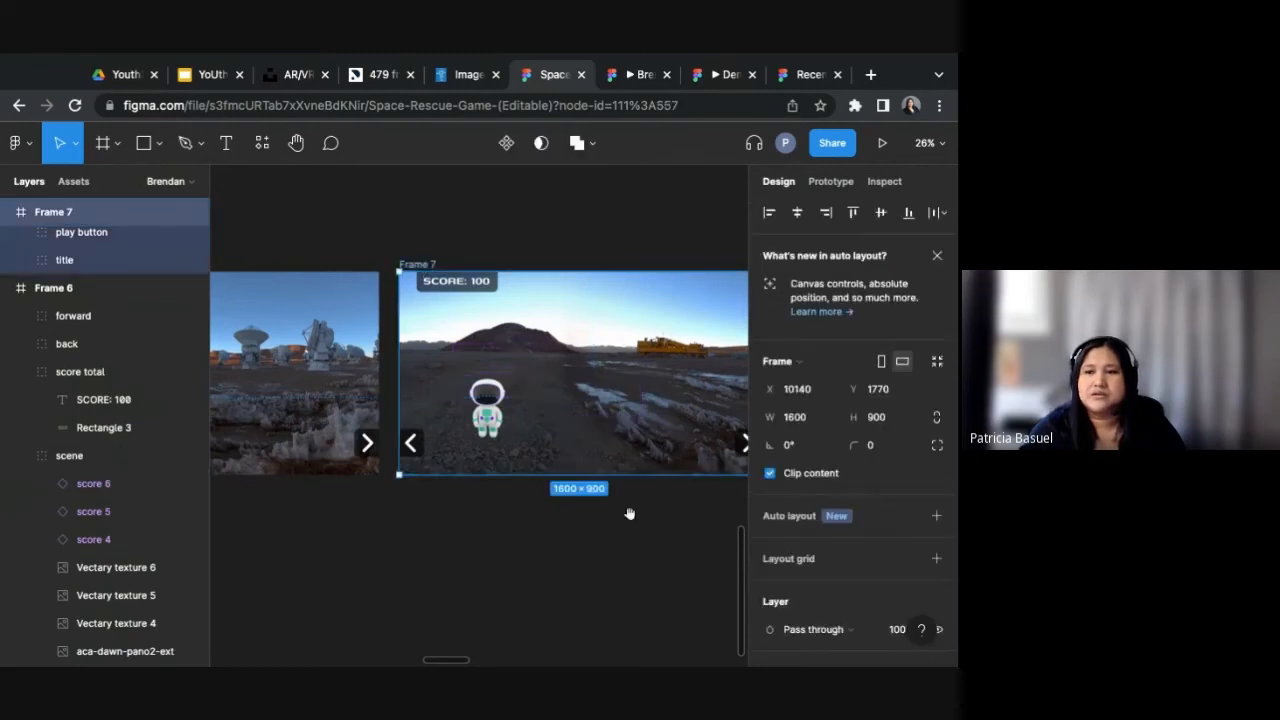
left_click_drag(630, 513, 572, 540)
scroll(200, 323, "up", 3)
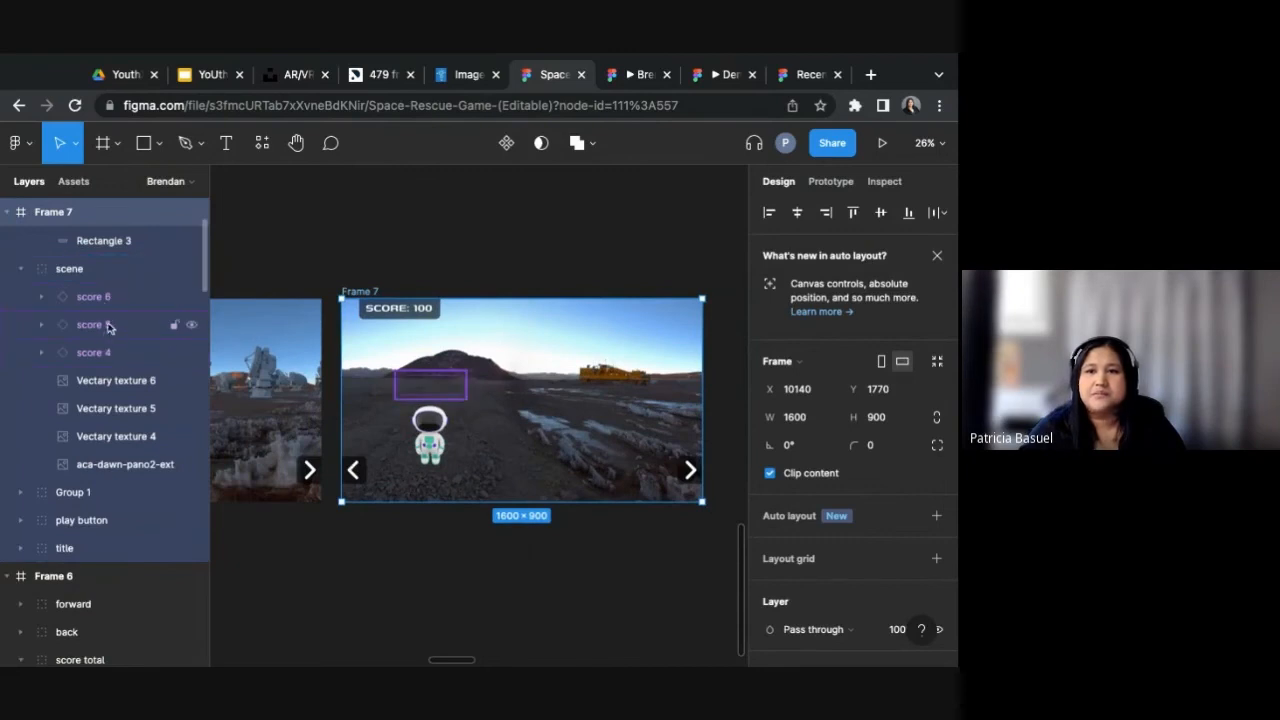
left_click(104, 305)
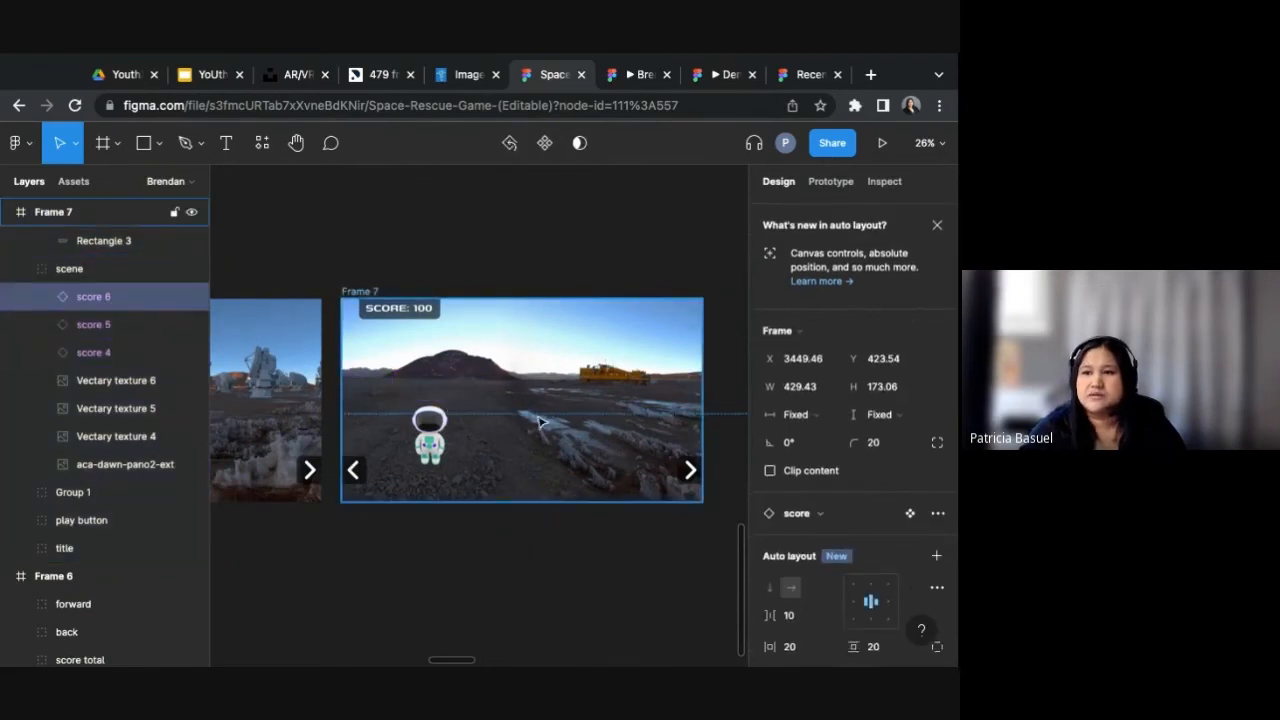
scroll(548, 430, "down", 1)
left_click_drag(730, 492, 478, 515)
scroll(893, 562, "down", 4)
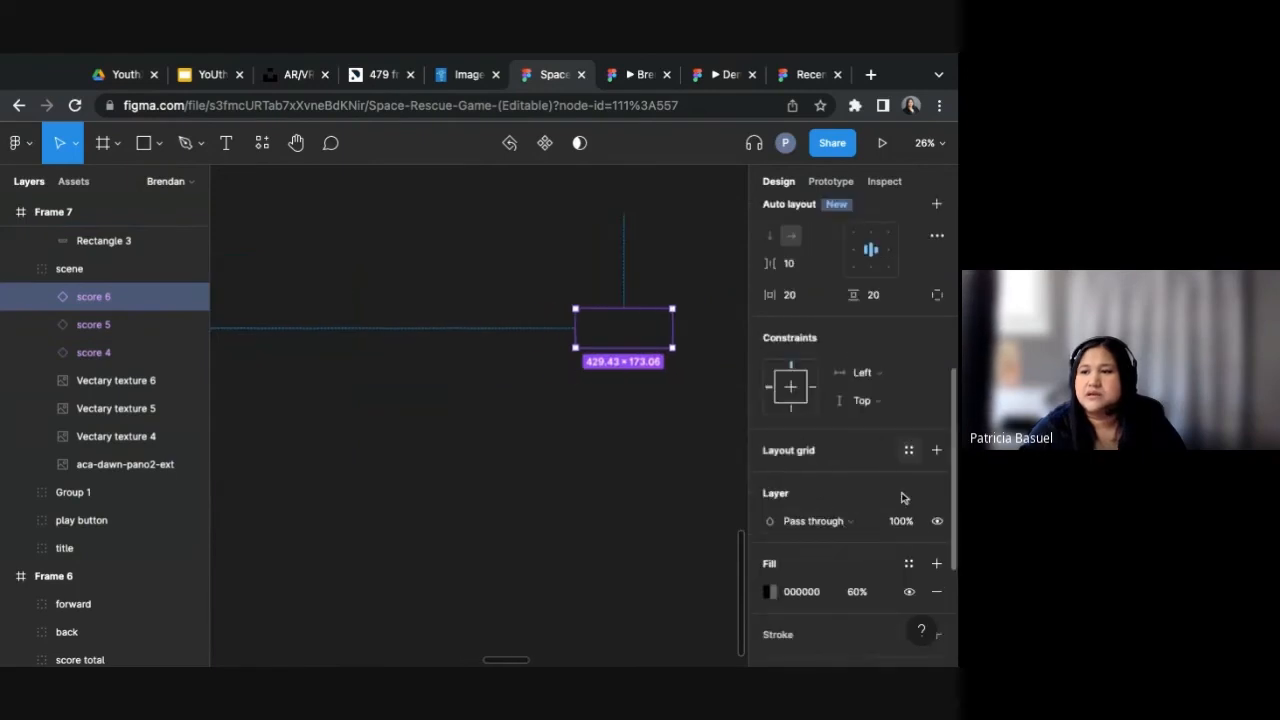
left_click(898, 524)
type("0")
key("Return")
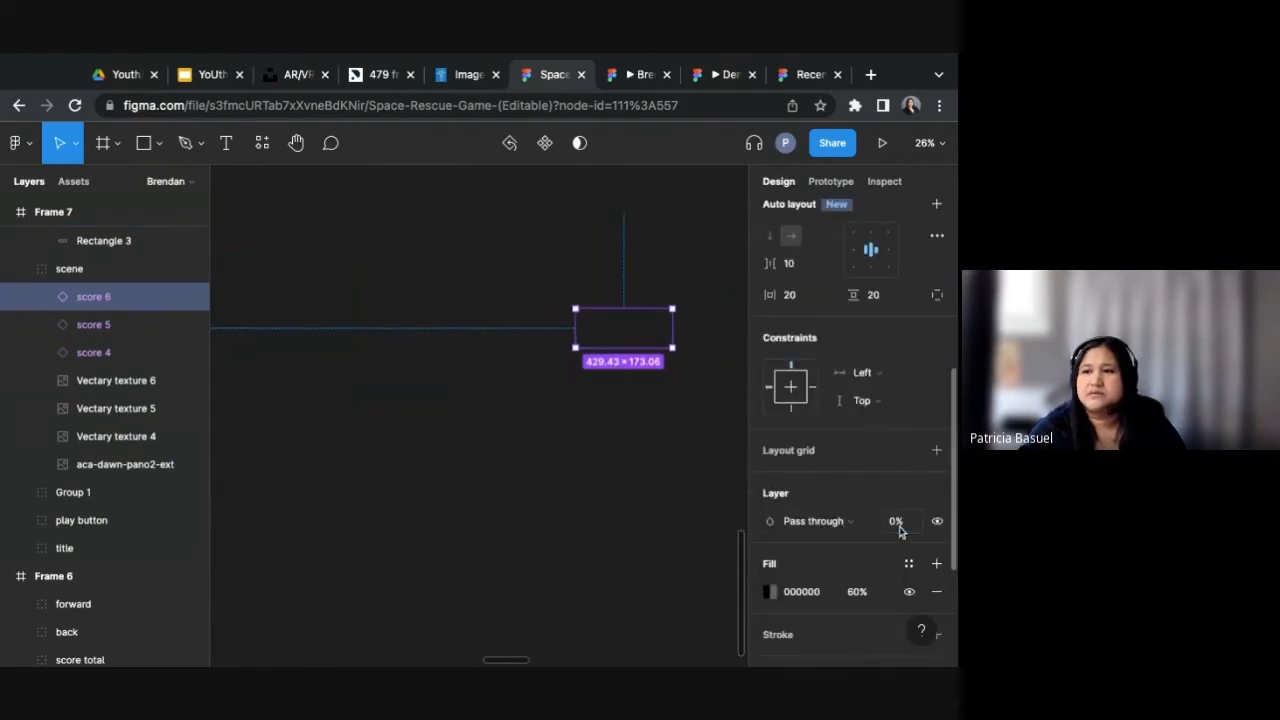
left_click(554, 497)
left_click_drag(240, 492, 572, 512)
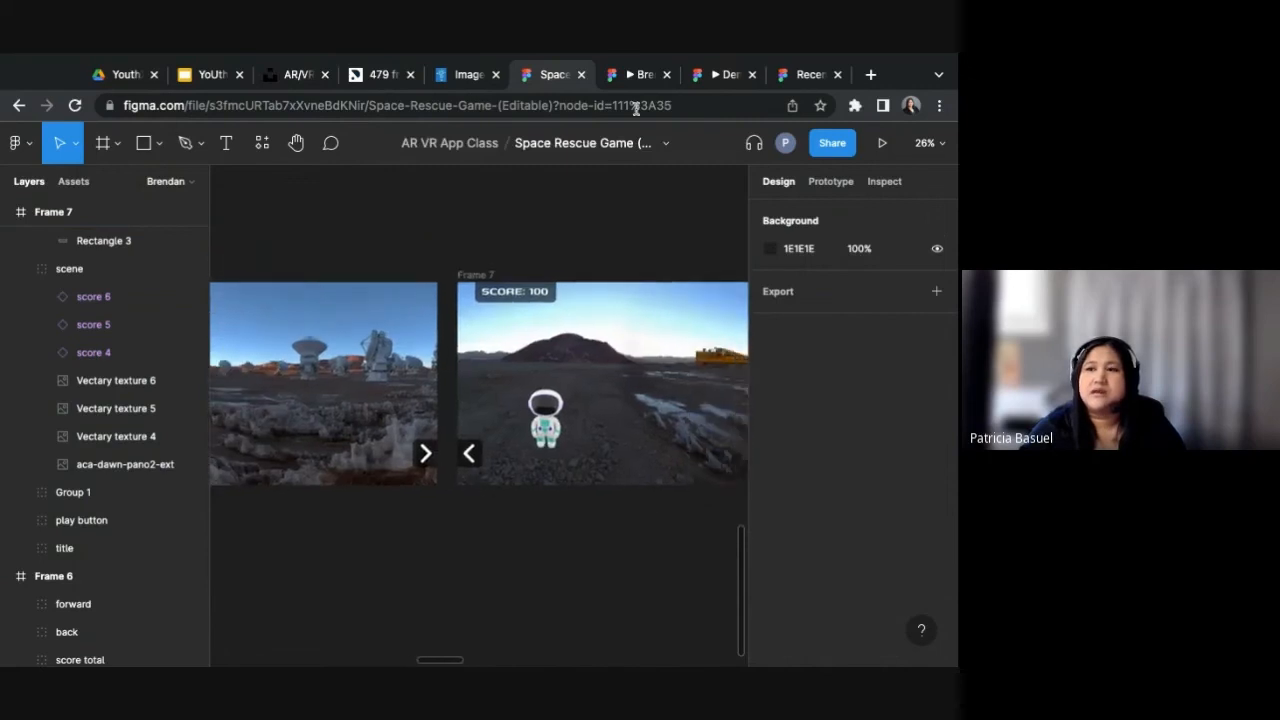
Step: Replay the Frame 6 to Frame 7 back transition in the preview to check for stray score badges
left_click(630, 75)
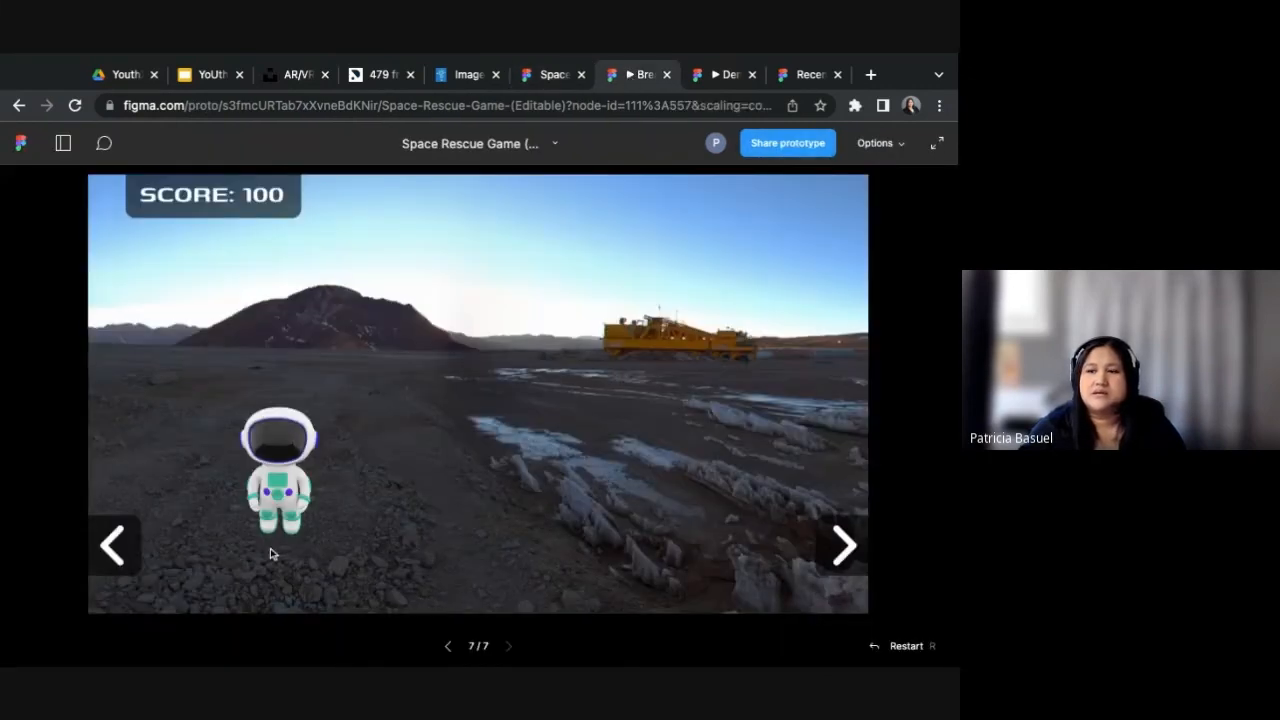
key("Left")
left_click(139, 550)
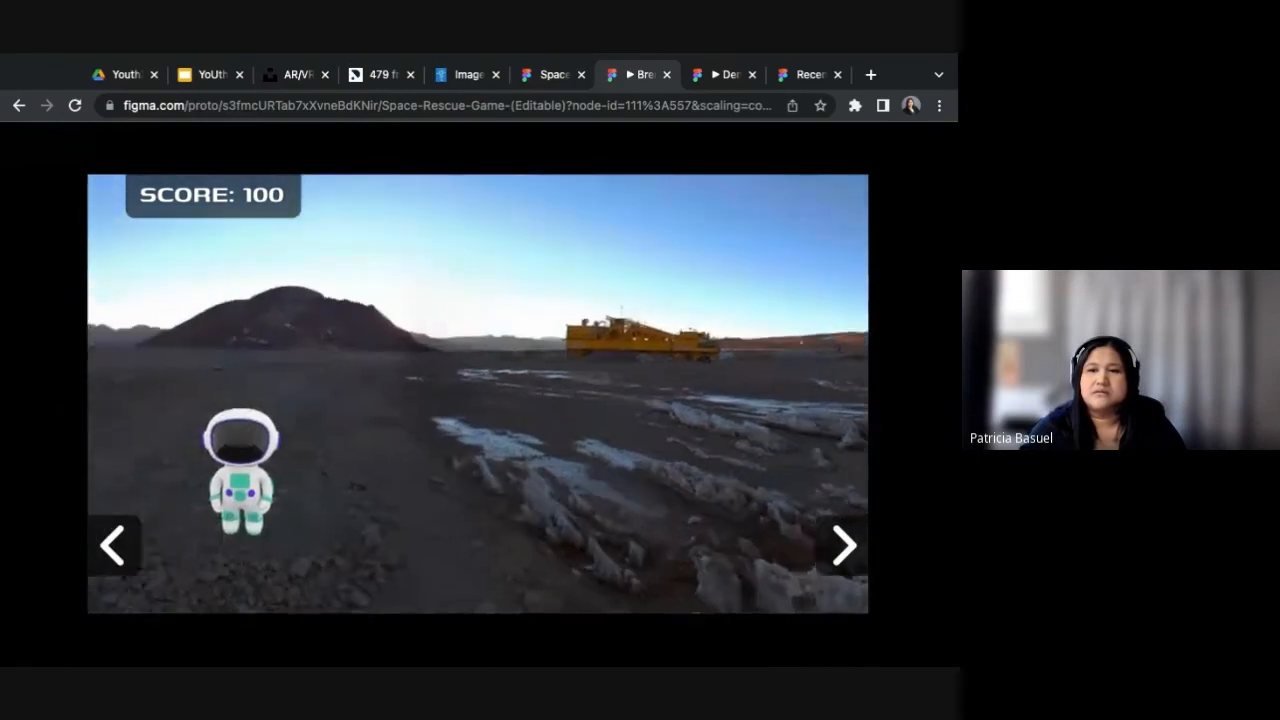
Step: Duplicate Frame 7 and place the copy beside it, slightly farther from the original
left_click(553, 74)
scroll(566, 429, "right", 3)
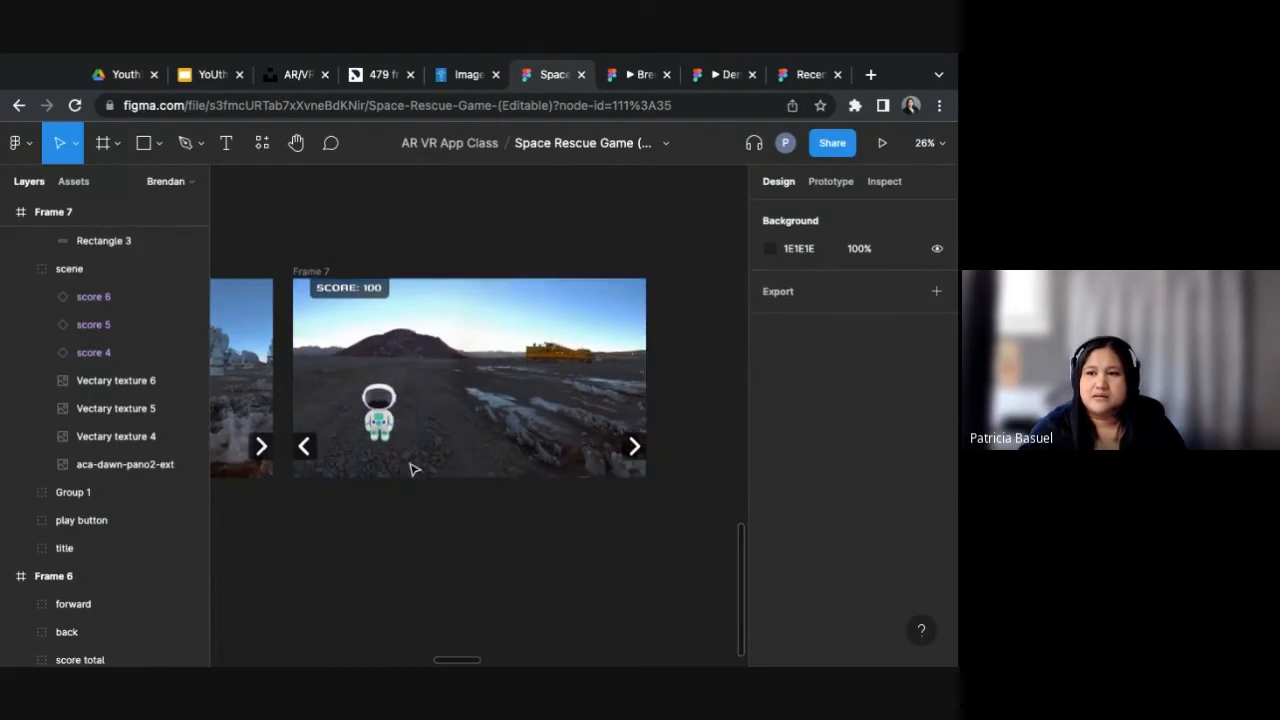
scroll(413, 470, "down", 1)
left_click(320, 283)
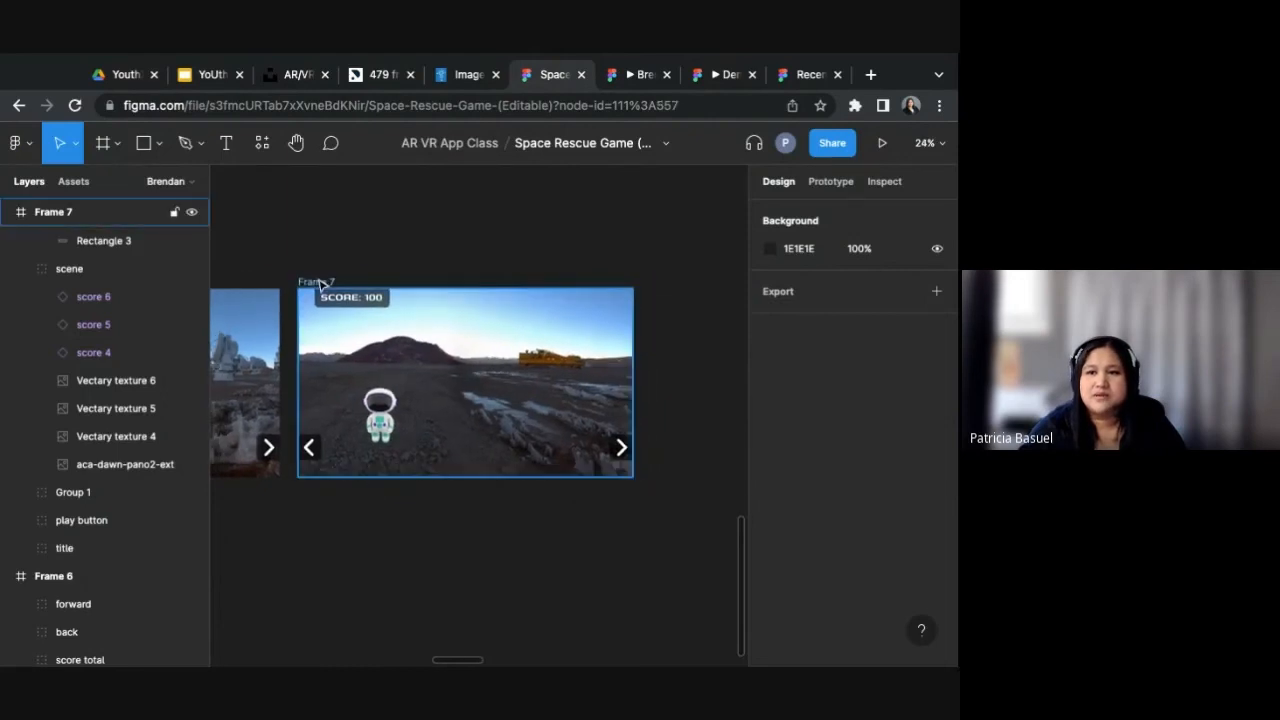
key("ctrl+d")
scroll(350, 270, "right", 3)
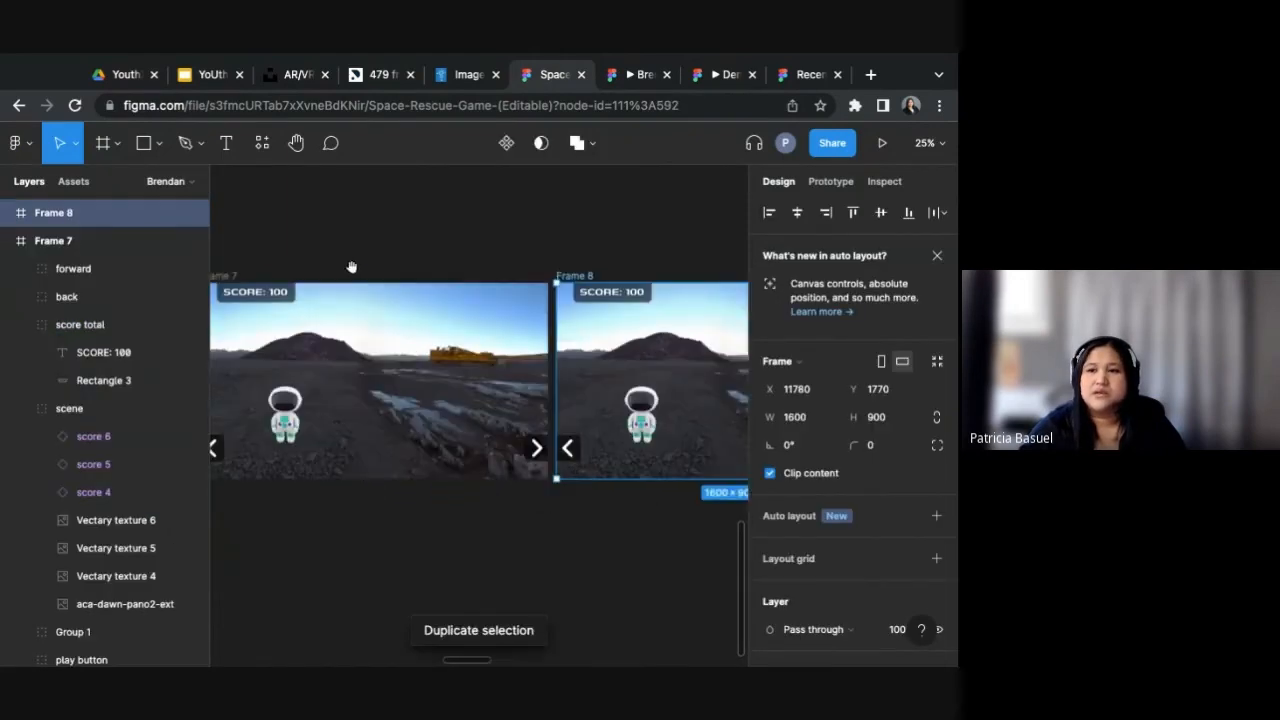
left_click_drag(625, 280, 471, 251)
left_click(656, 258)
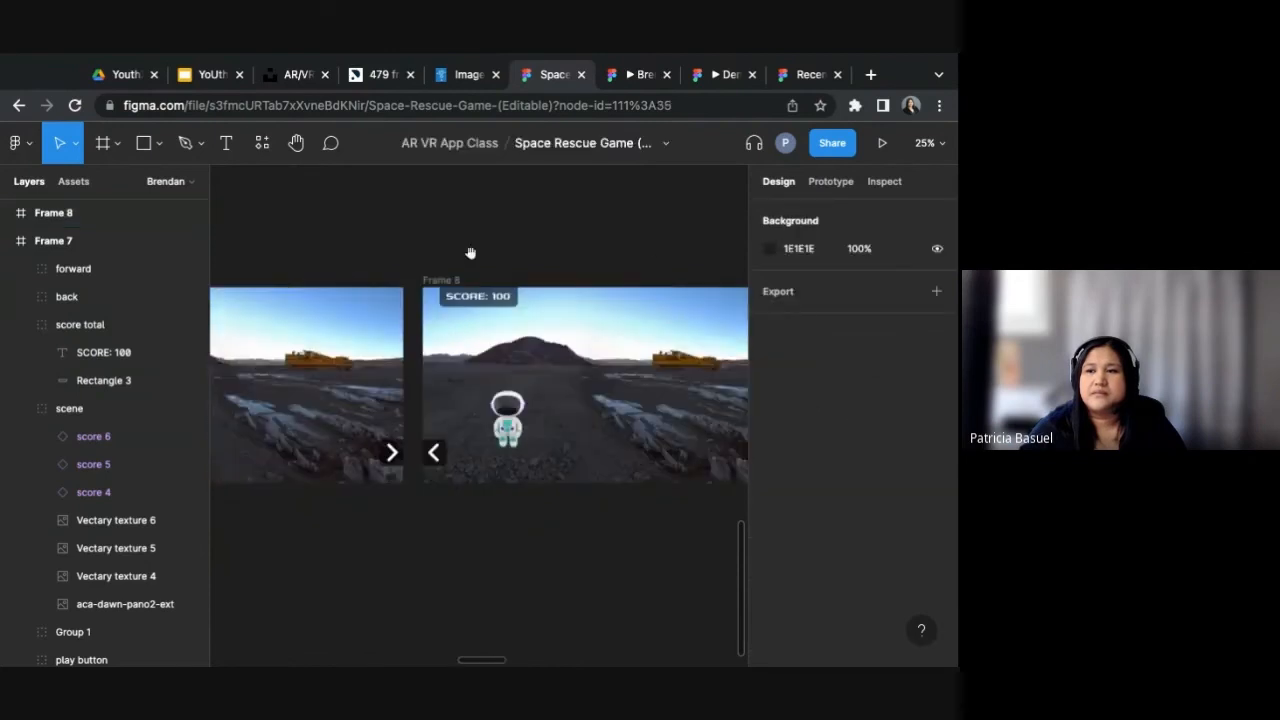
Step: Set the layer opacity of the astronaut image Vectary texture 4 in Frame 8 to 0%
double_click(514, 423)
left_click(513, 422)
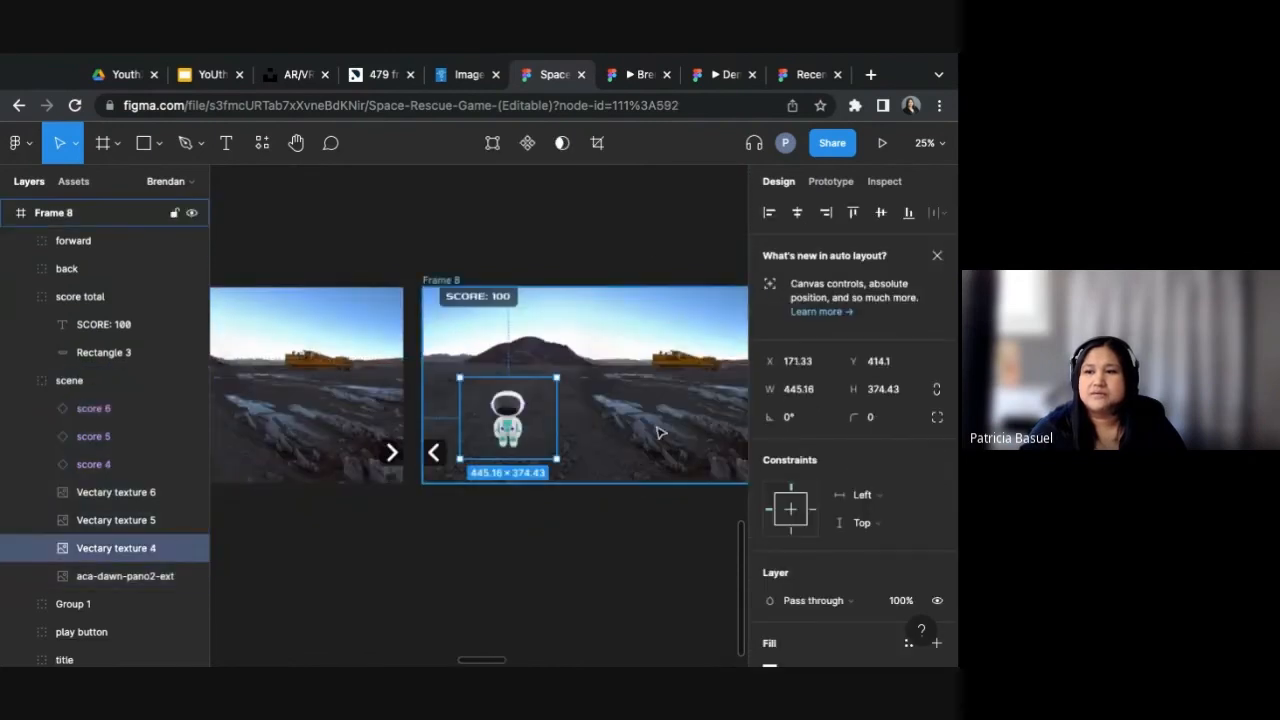
left_click(901, 604)
type("0")
key("Return")
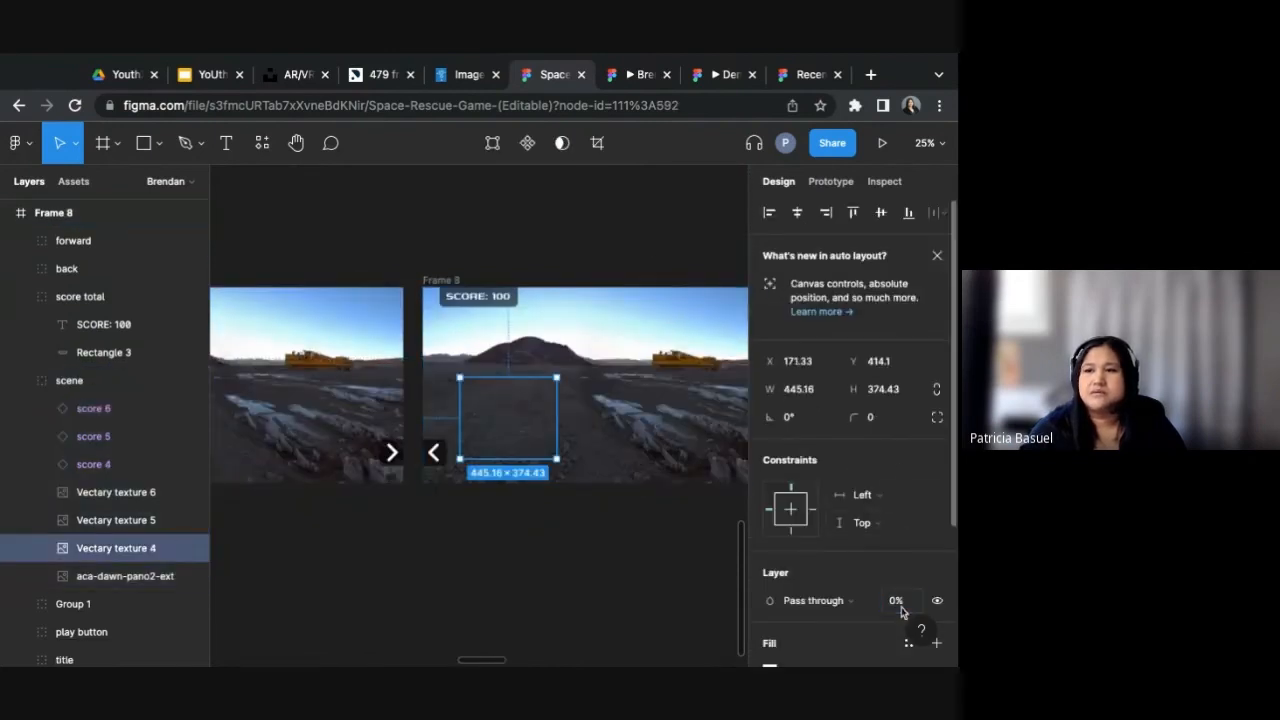
Step: Set the layer opacity of the score 5 badge in Frame 8's scene group to 100%
left_click(512, 370)
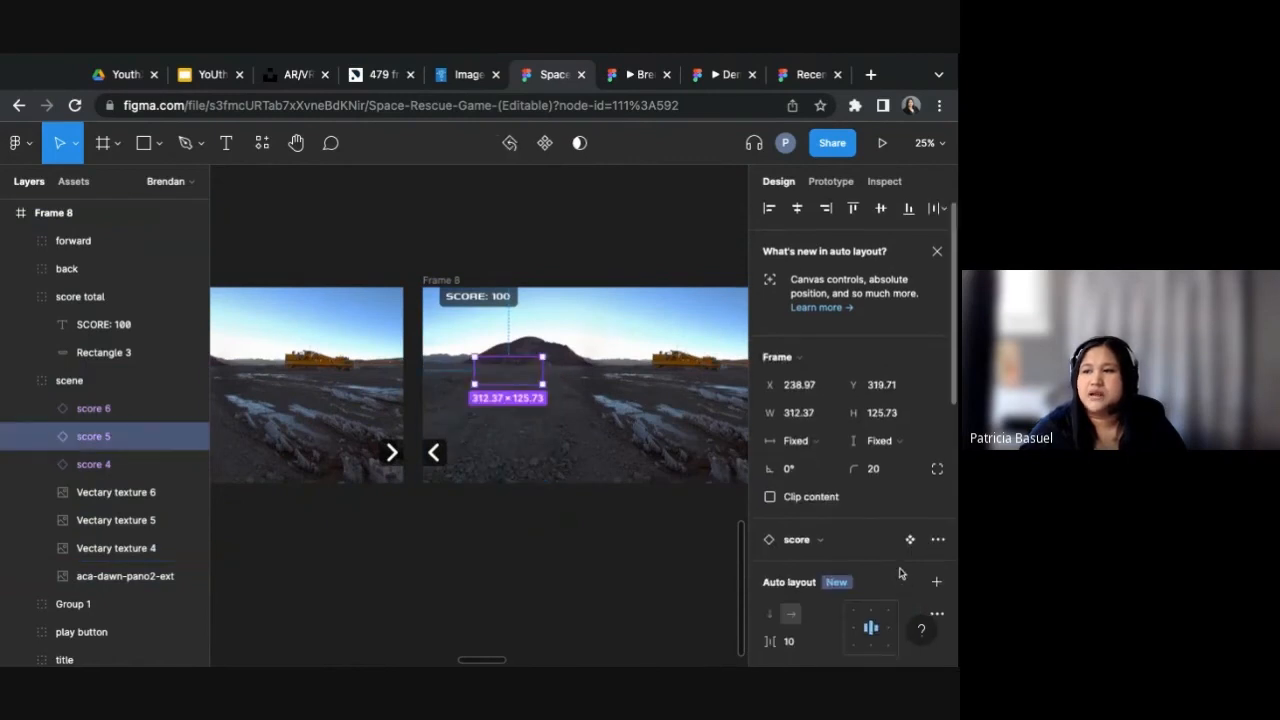
scroll(922, 558, "down", 5)
left_click(899, 508)
type("100")
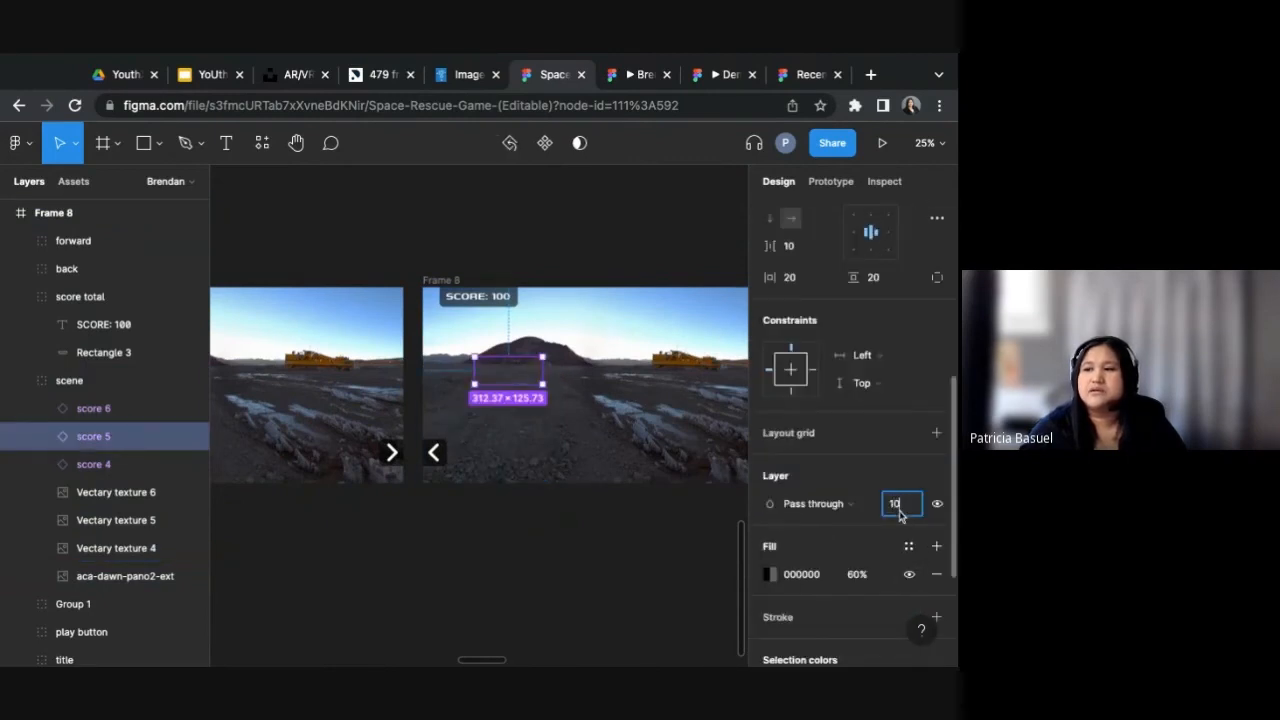
key("Return")
left_click(651, 553)
Step: Link the astronaut image Vectary texture 4 in Frame 7 to Frame 8 on click, with a 300 ms animation duration
scroll(505, 541, "left", 2)
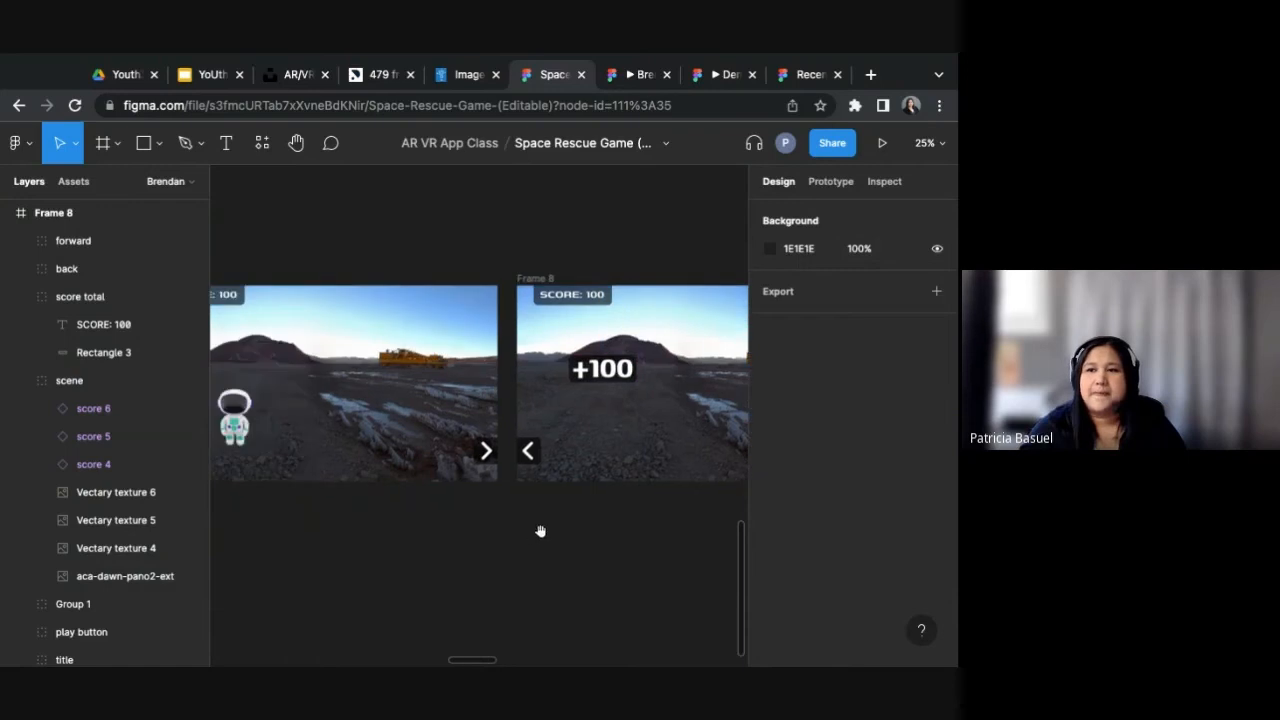
scroll(403, 414, "left", 4)
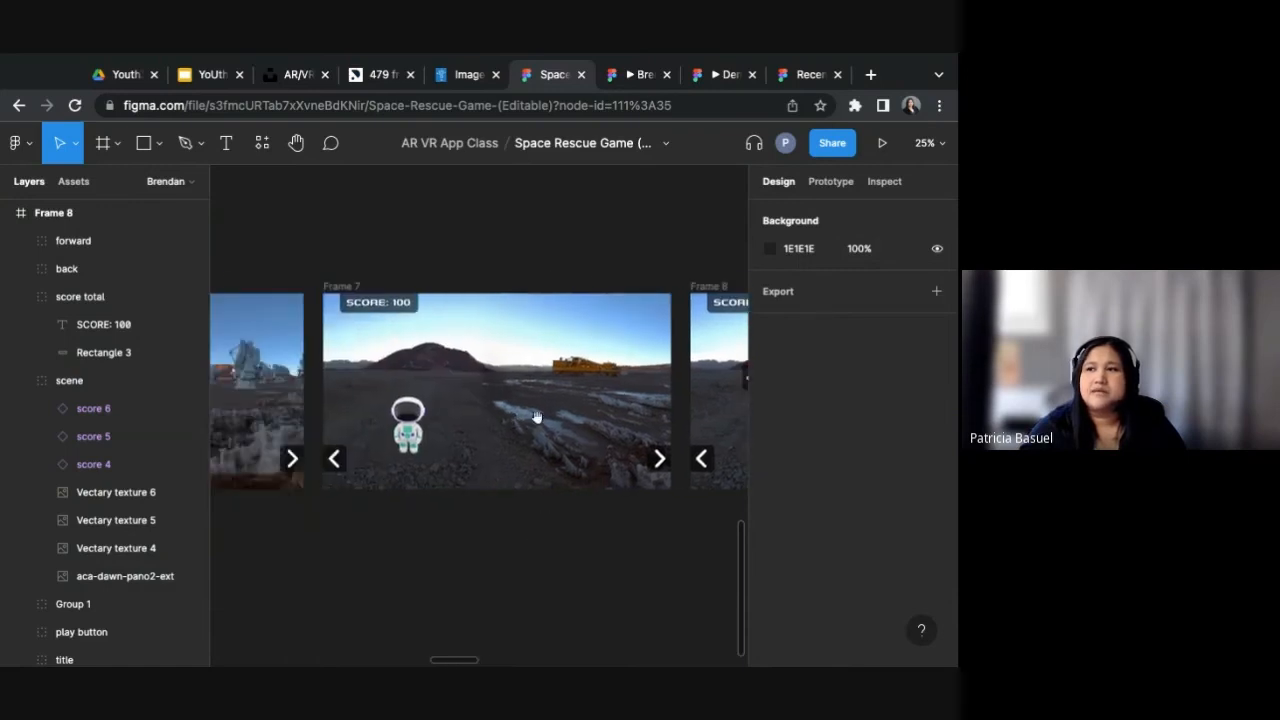
left_click(834, 184)
left_click(422, 410)
double_click(422, 410)
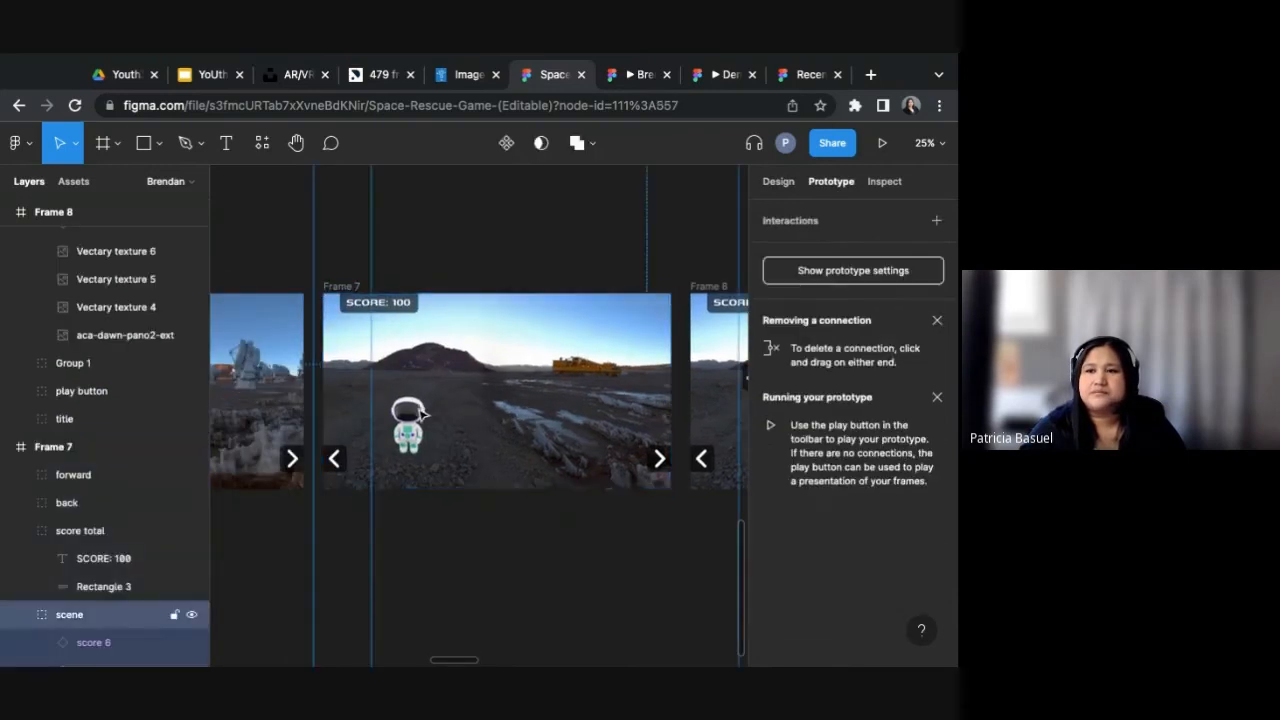
double_click(422, 410)
left_click_drag(457, 424, 692, 391)
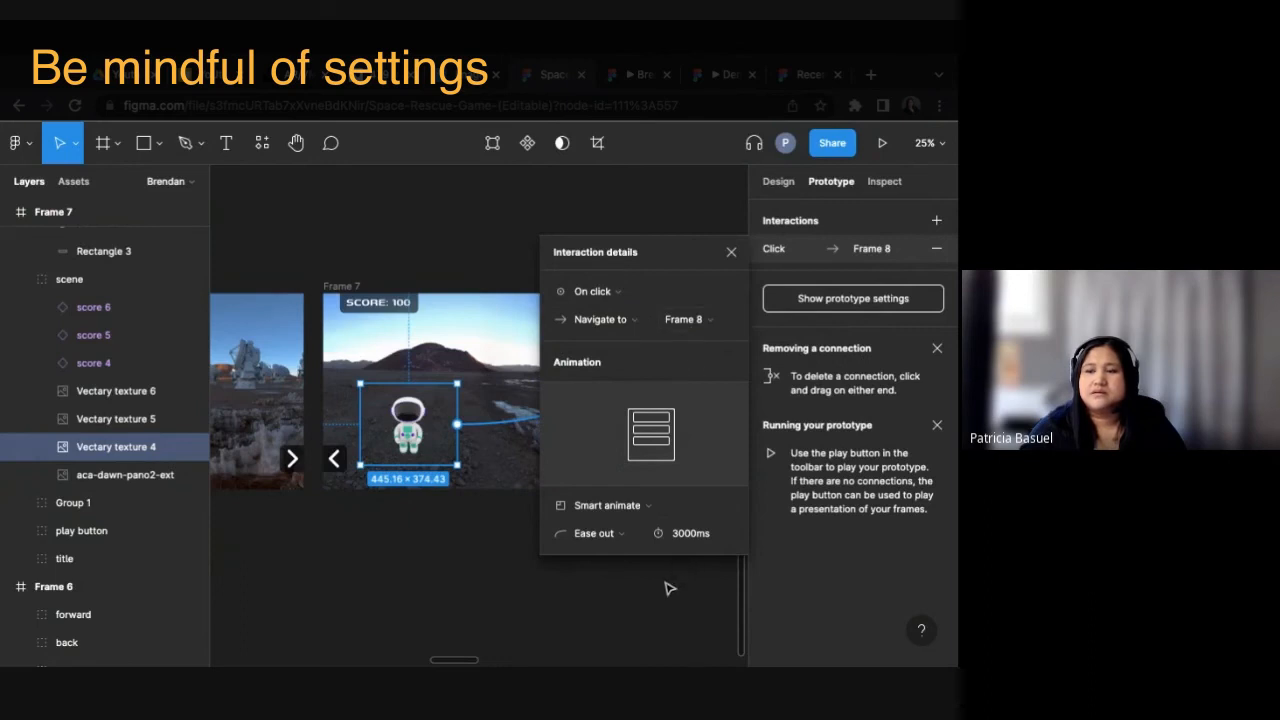
left_click(688, 538)
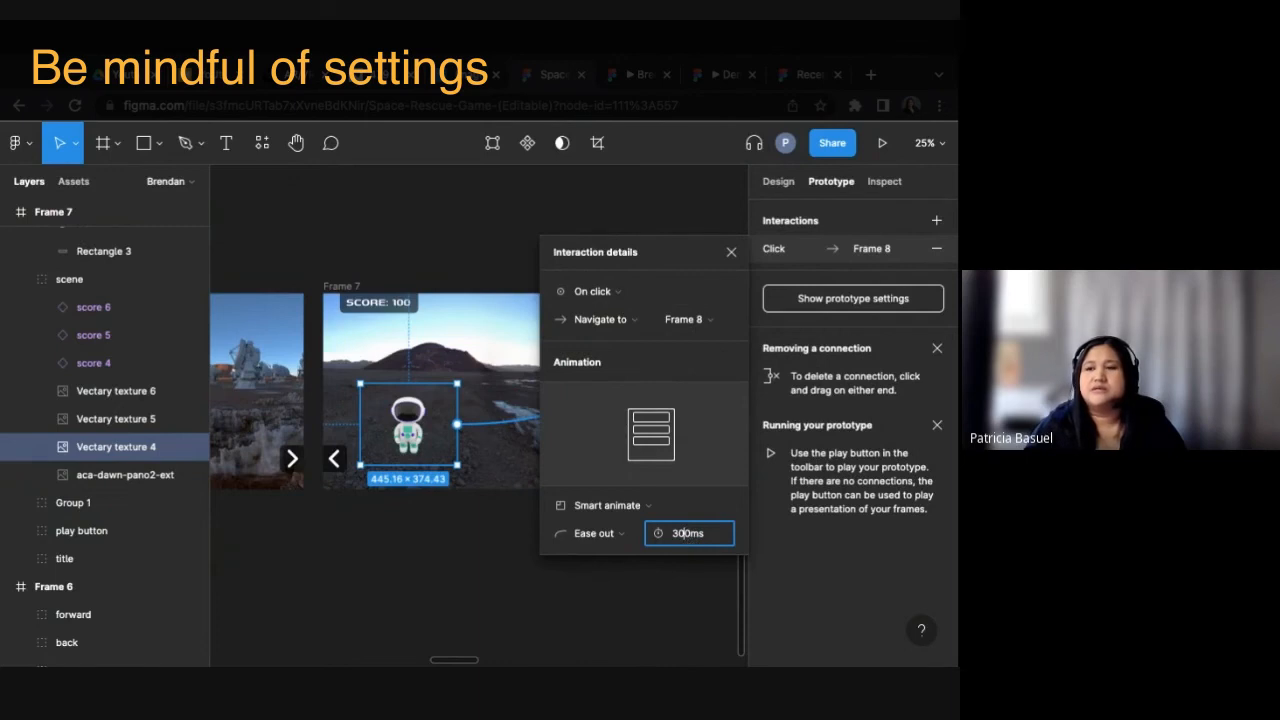
key("Return")
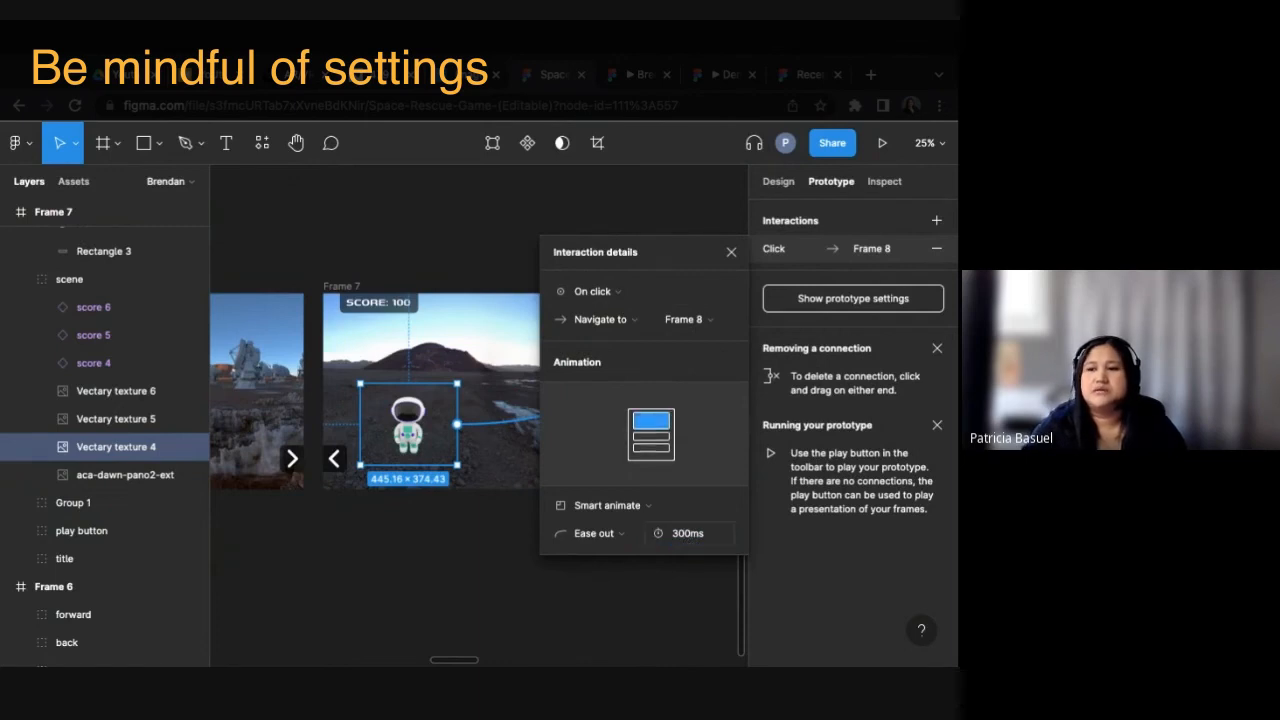
left_click(684, 580)
Step: Test clicking the Frame 7 astronaut in the prototype preview, and return to the design file
scroll(614, 583, "right", 3)
scroll(582, 431, "left", 1)
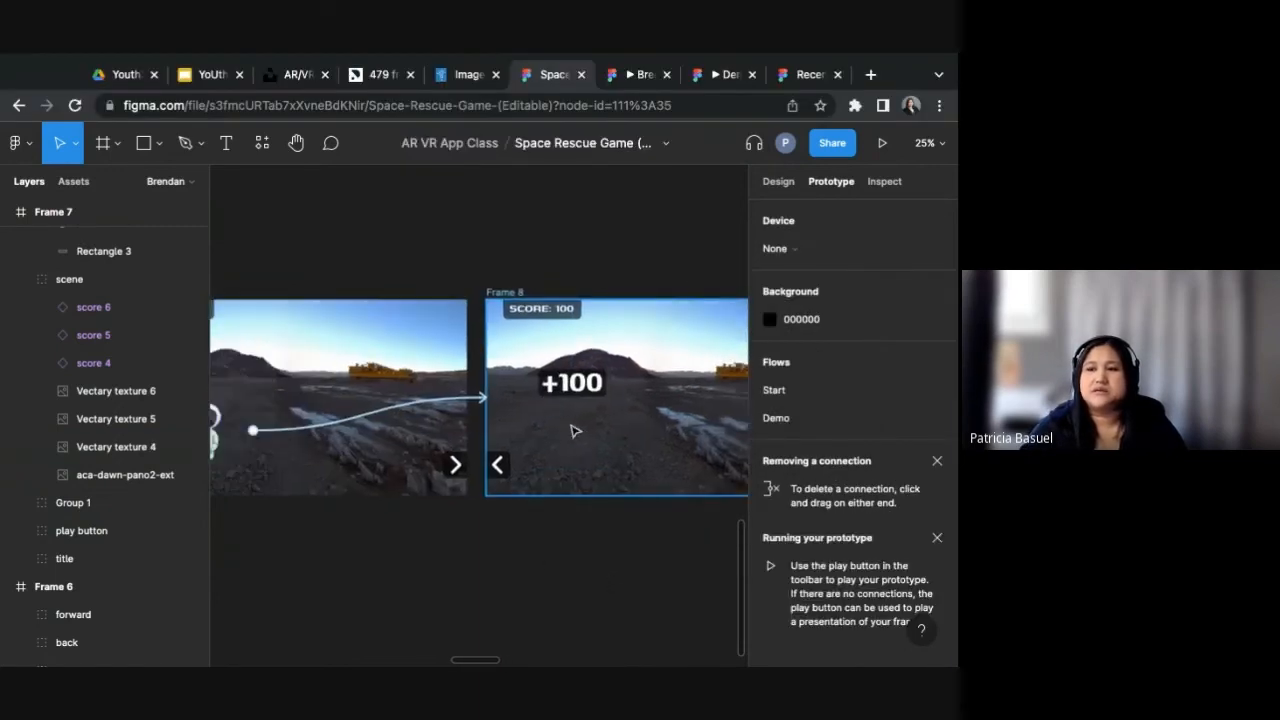
scroll(480, 540, "left", 3)
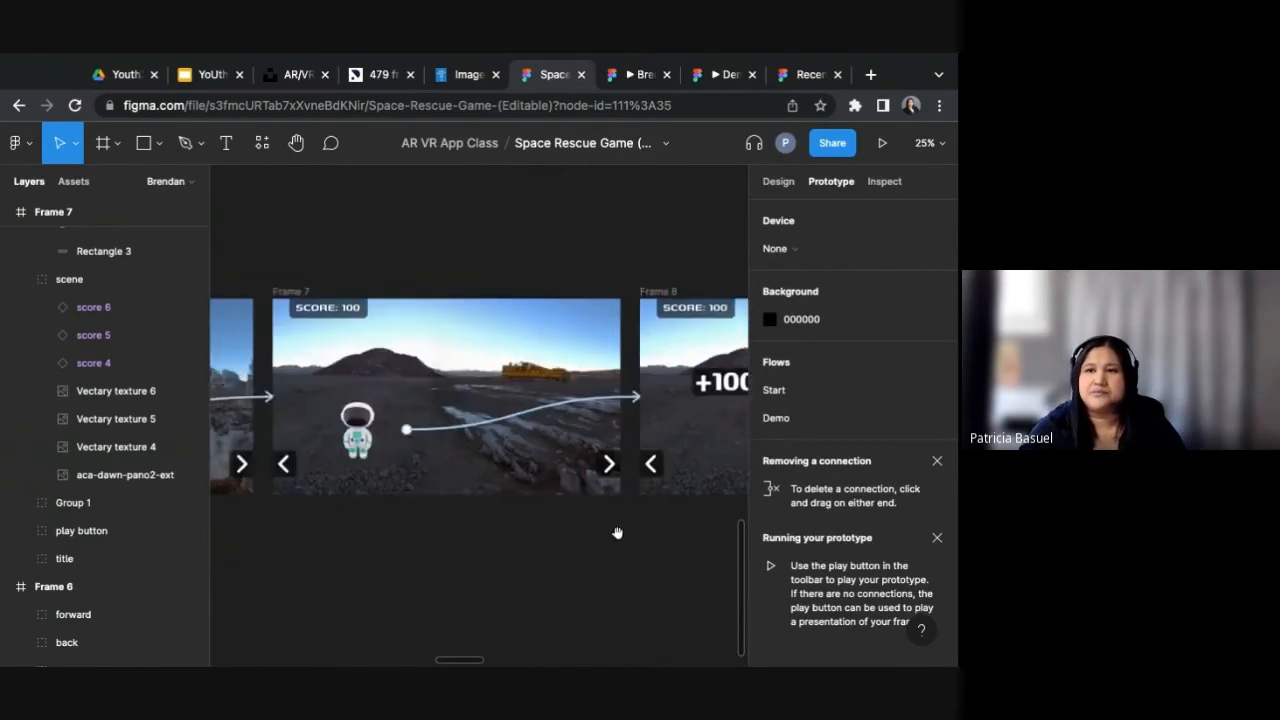
scroll(617, 531, "right", 2)
left_click(630, 75)
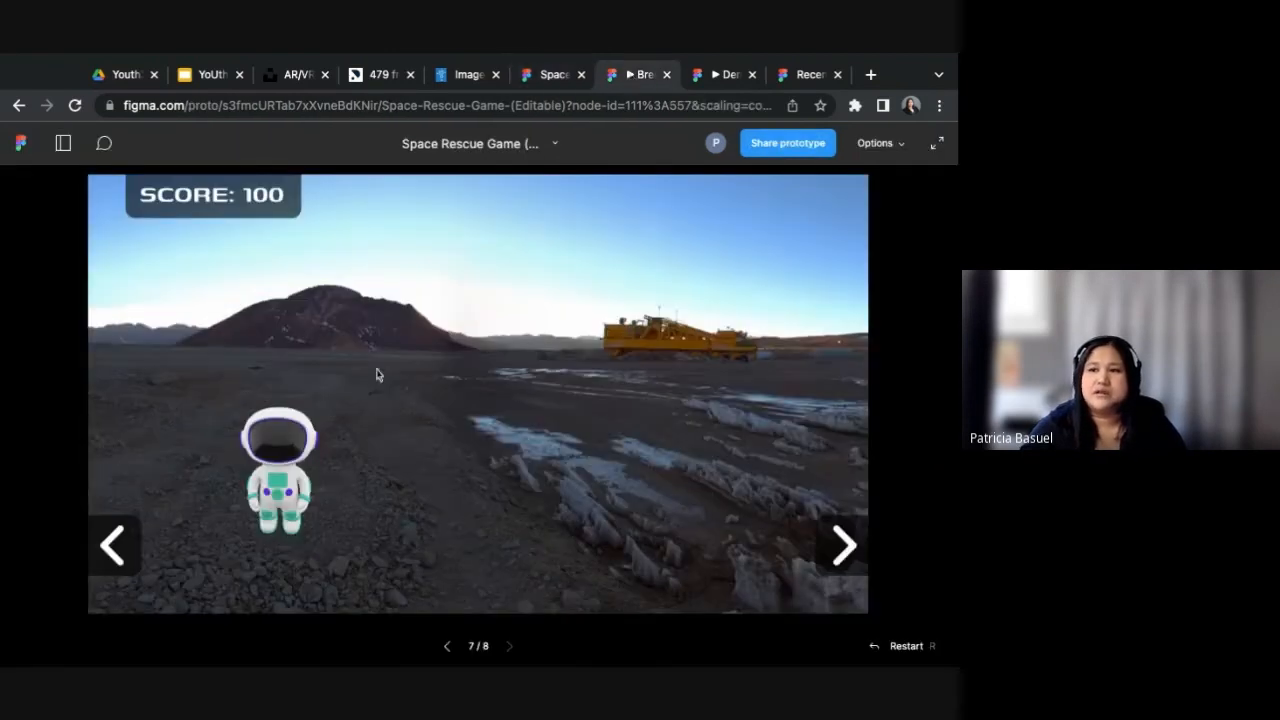
left_click(300, 430)
left_click(558, 82)
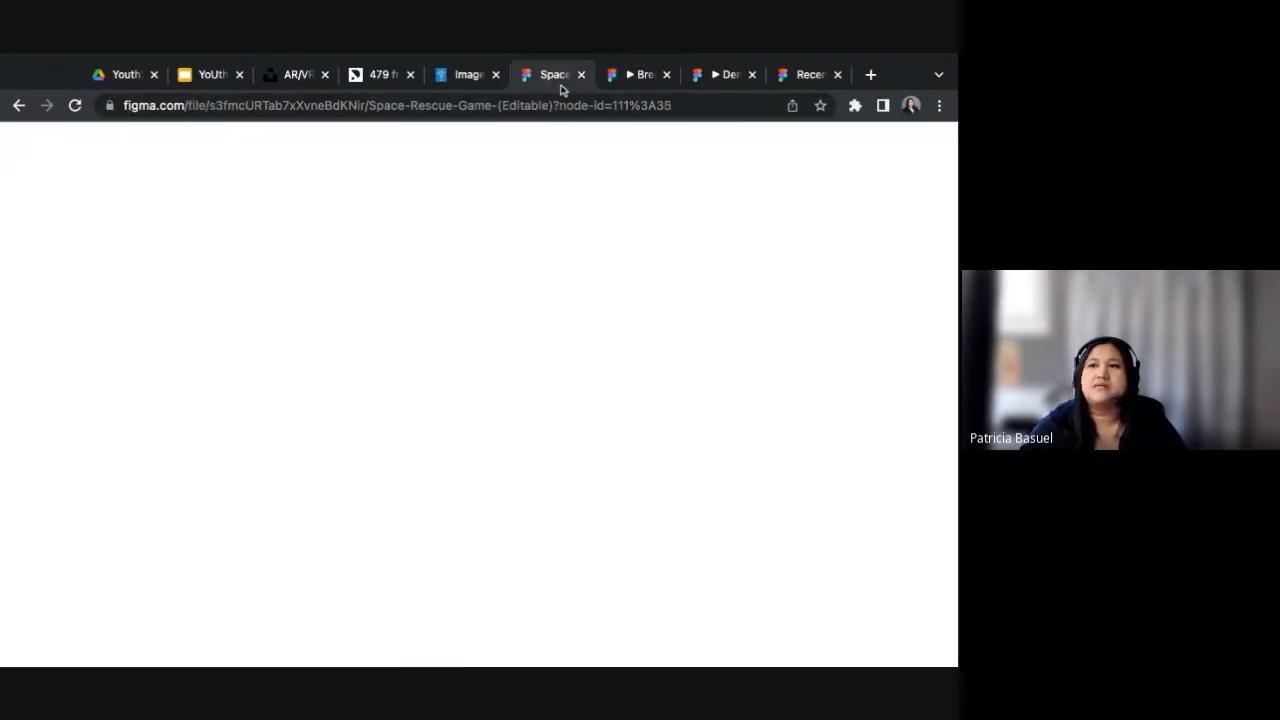
Step: Duplicate Frame 8 and place the copy beside it, slightly farther from the original
scroll(600, 280, "right", 5)
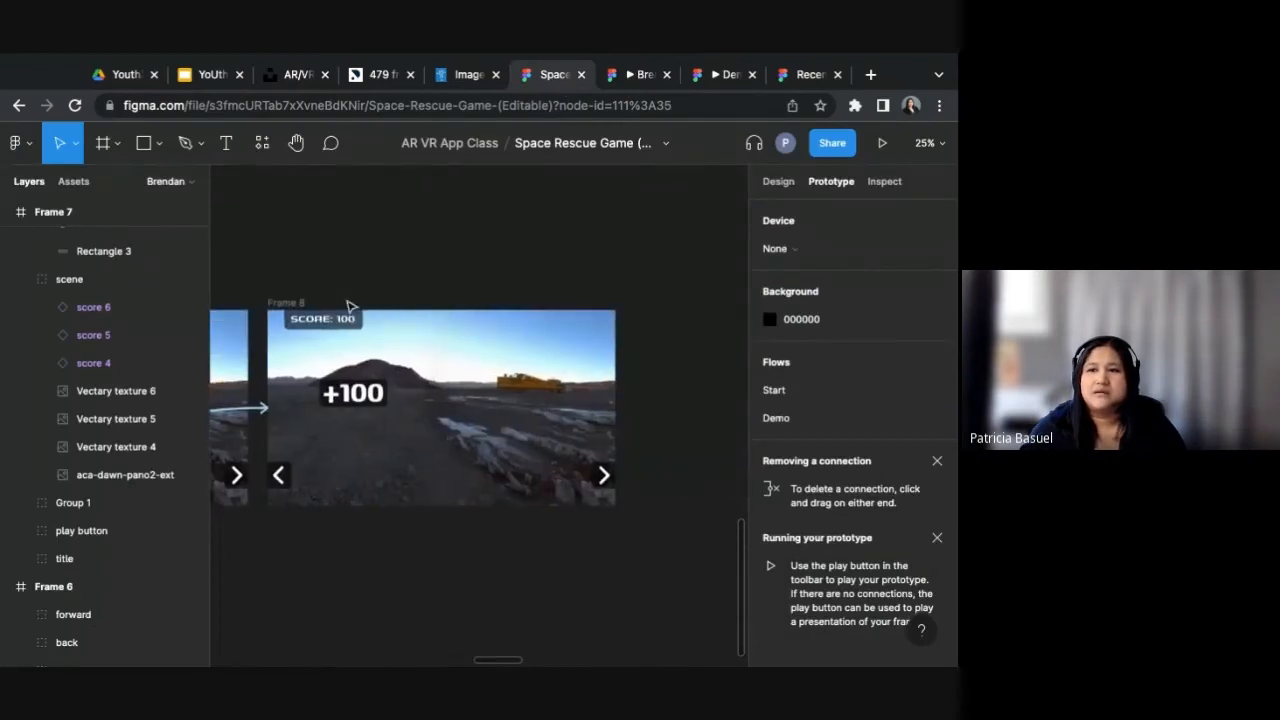
left_click(300, 303)
key("ctrl+d")
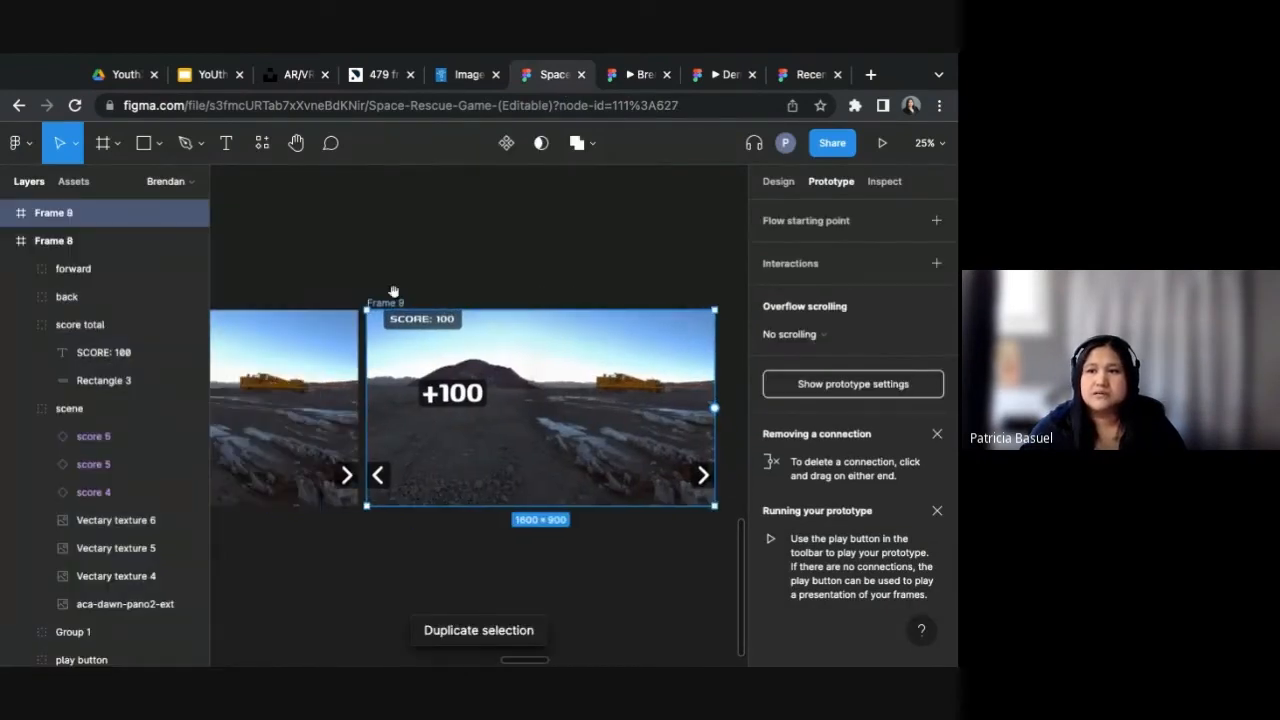
left_click_drag(393, 291, 585, 303)
left_click_drag(497, 293, 580, 288)
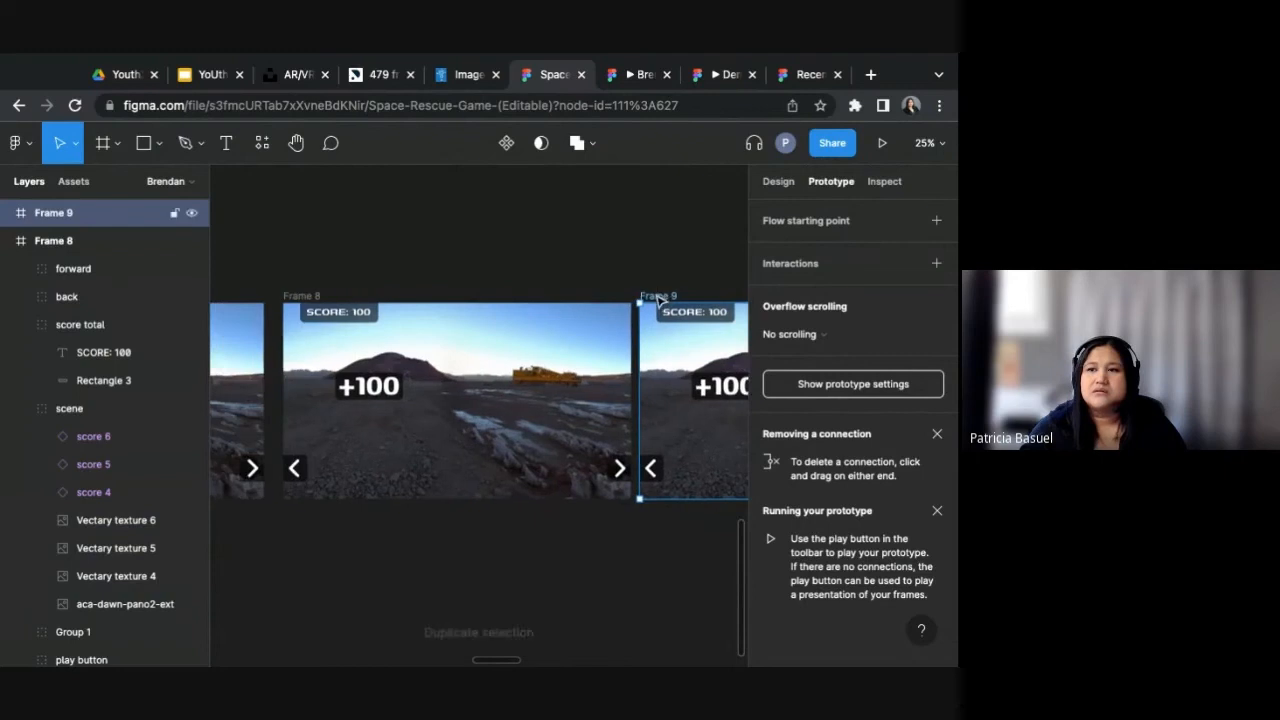
left_click_drag(660, 297, 608, 270)
left_click(677, 267)
Step: Set the layer opacity of the score 5 badge in Frame 9's scene group to 0%
double_click(683, 399)
left_click(683, 399)
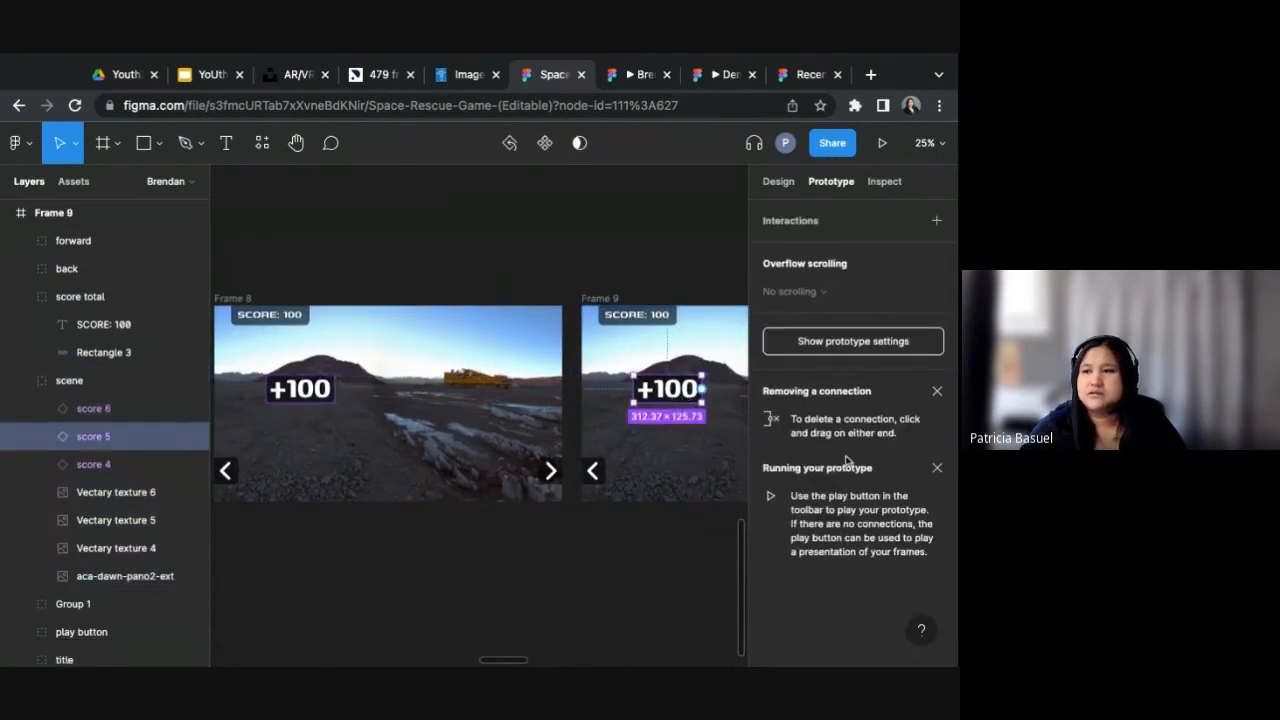
left_click(778, 181)
scroll(850, 400, "down", 3)
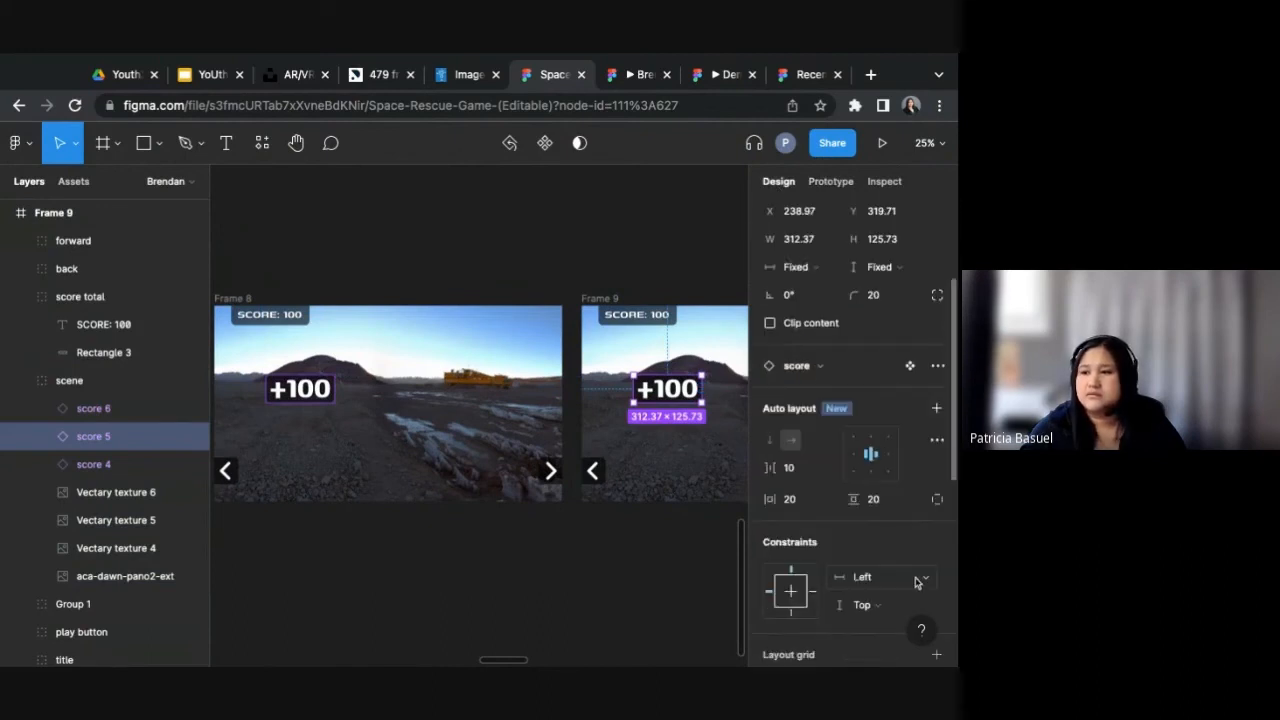
left_click(891, 500)
scroll(895, 553, "down", 4)
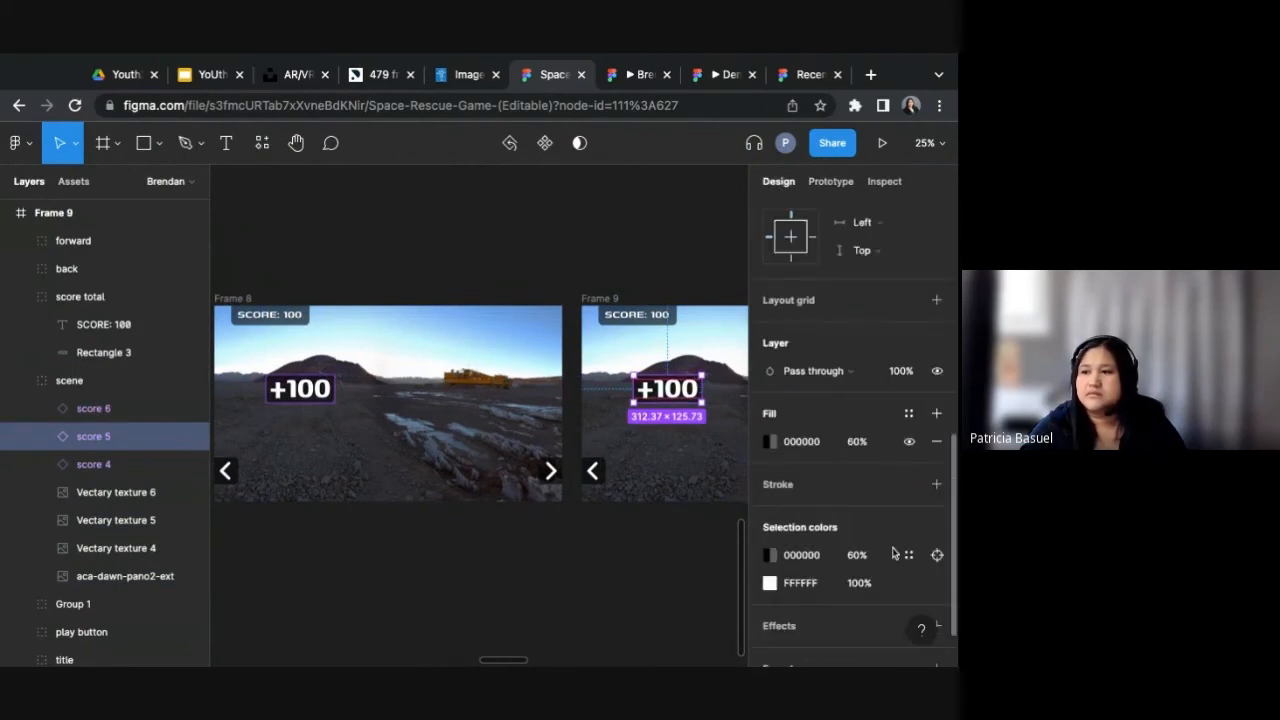
left_click(898, 377)
type("0")
key("Return")
left_click(686, 584)
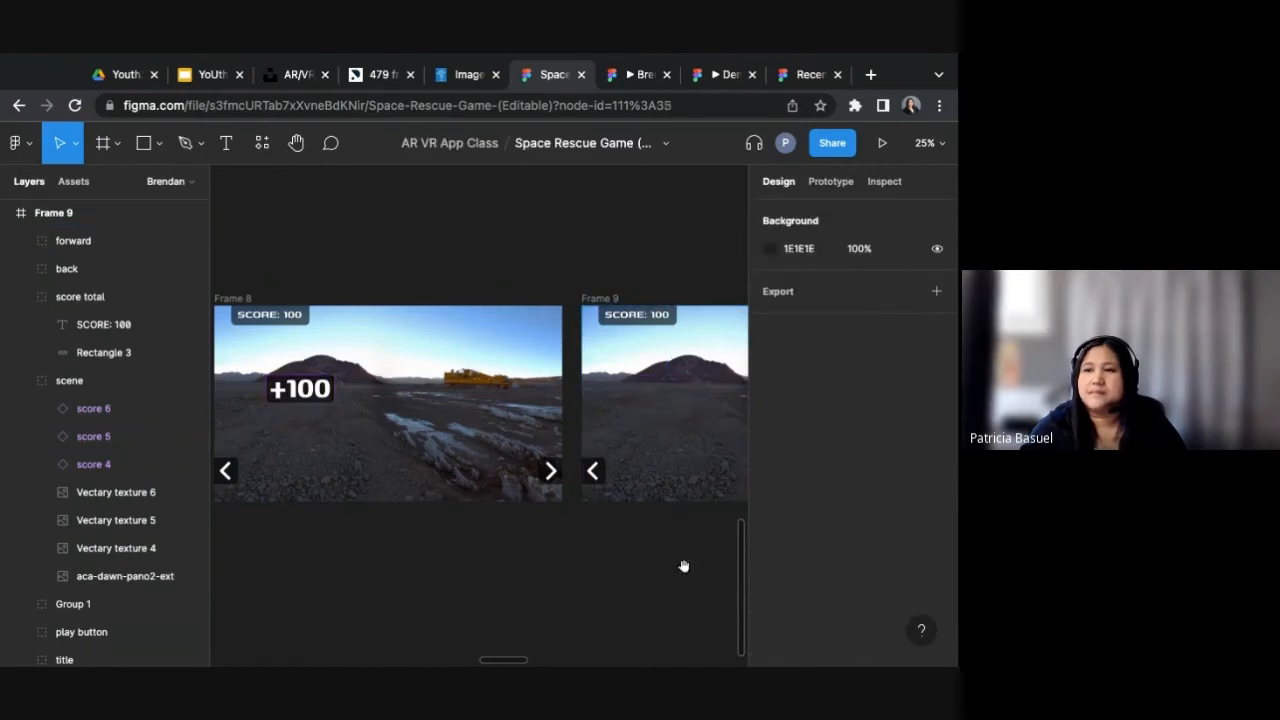
Step: Change the score total text in Frame 9 to SCORE: 200
left_click_drag(683, 566, 517, 589)
left_click_drag(225, 587, 380, 575)
left_click_drag(685, 565, 597, 583)
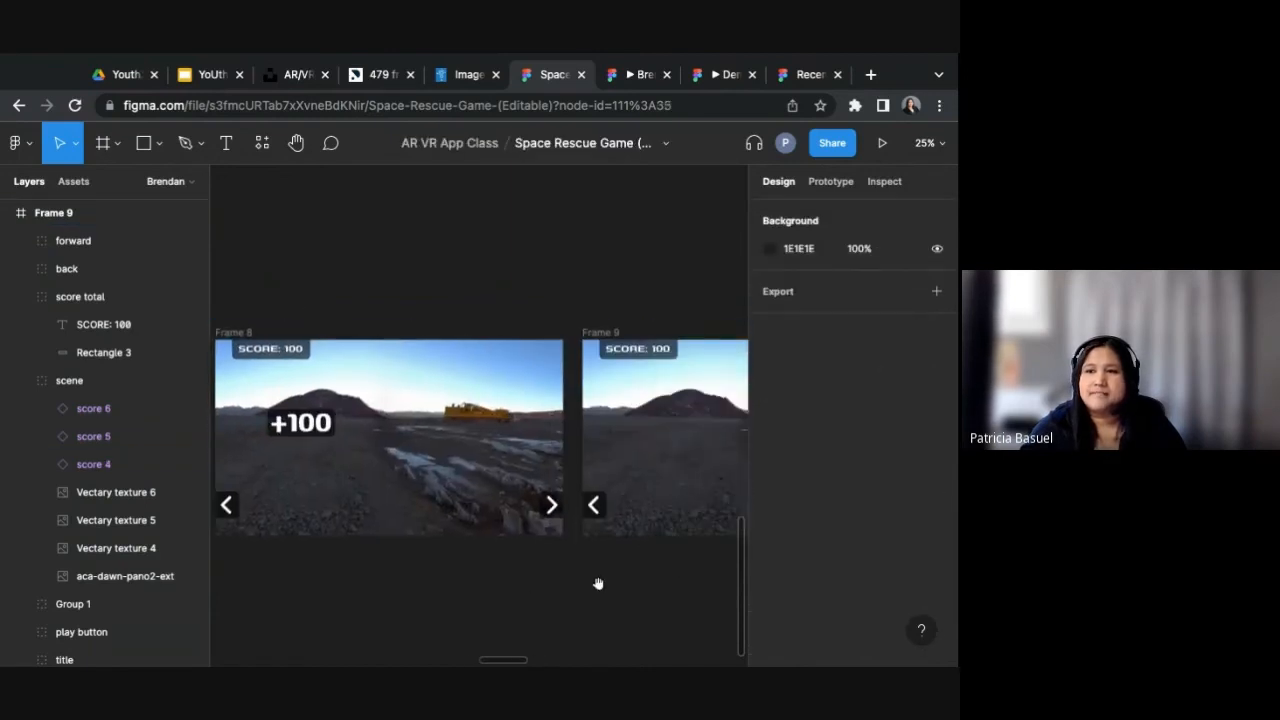
double_click(662, 350)
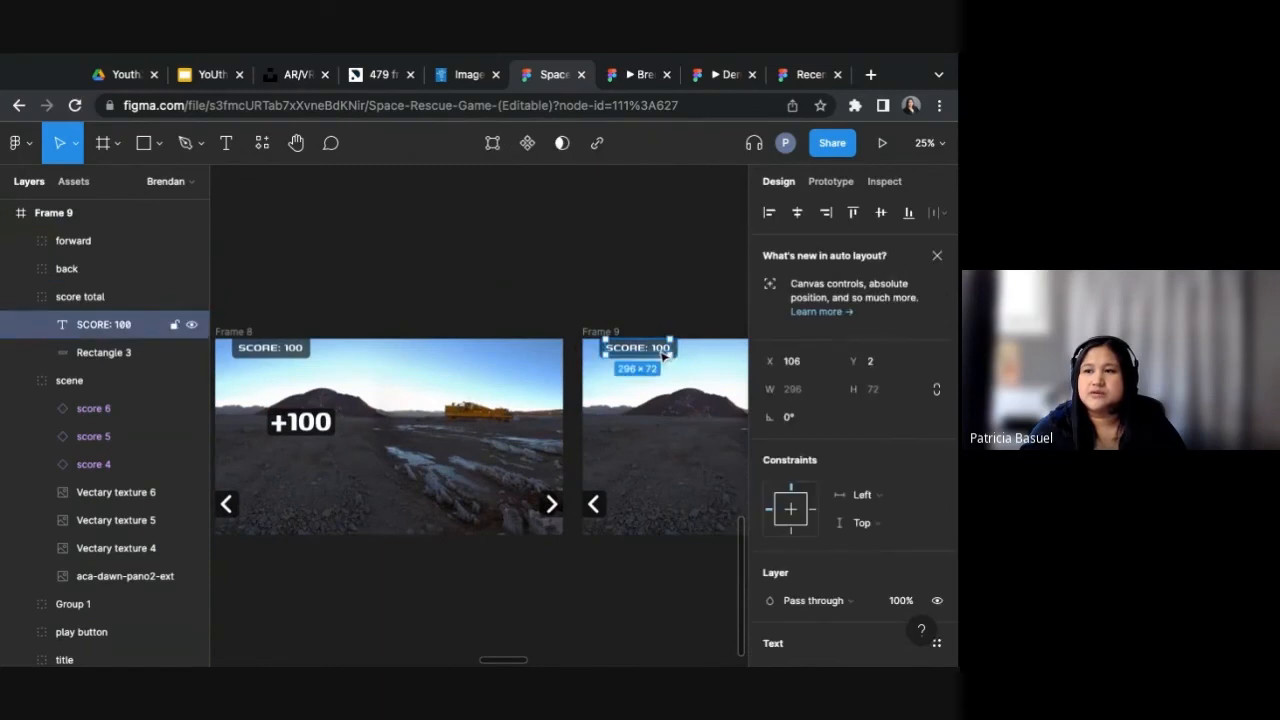
left_click(658, 348)
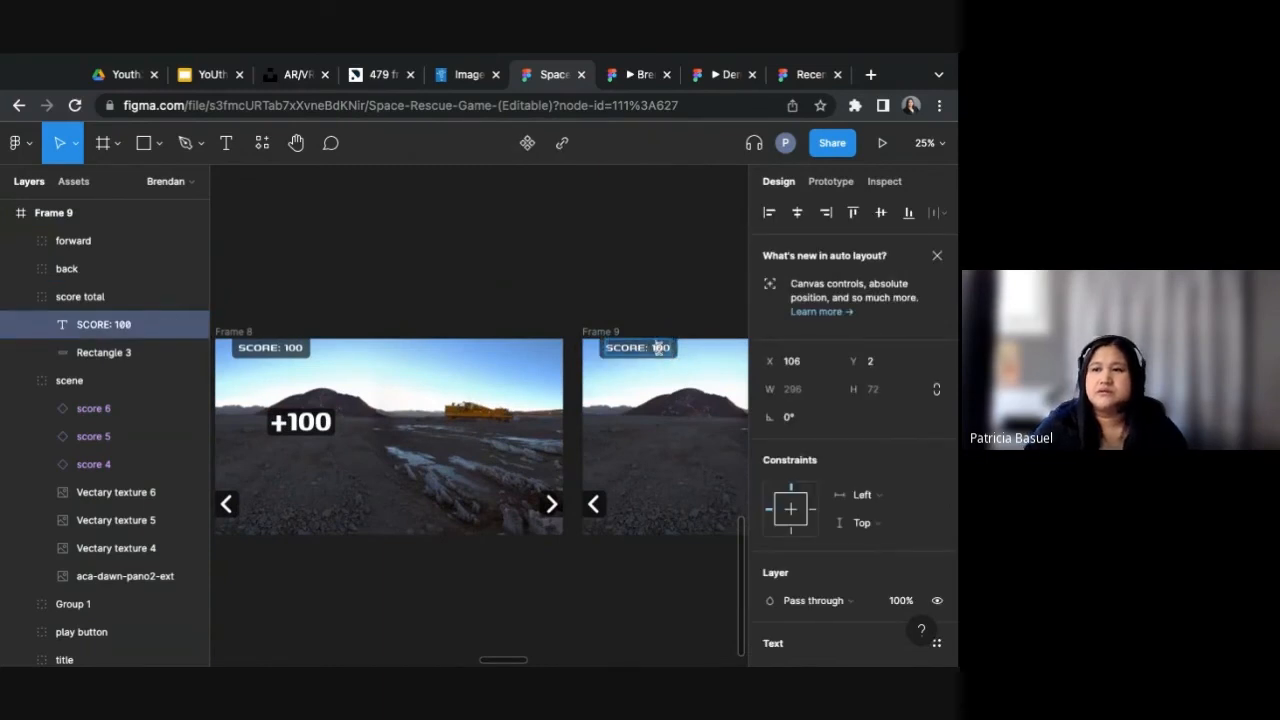
key("BackSpace")
type("2")
left_click(554, 266)
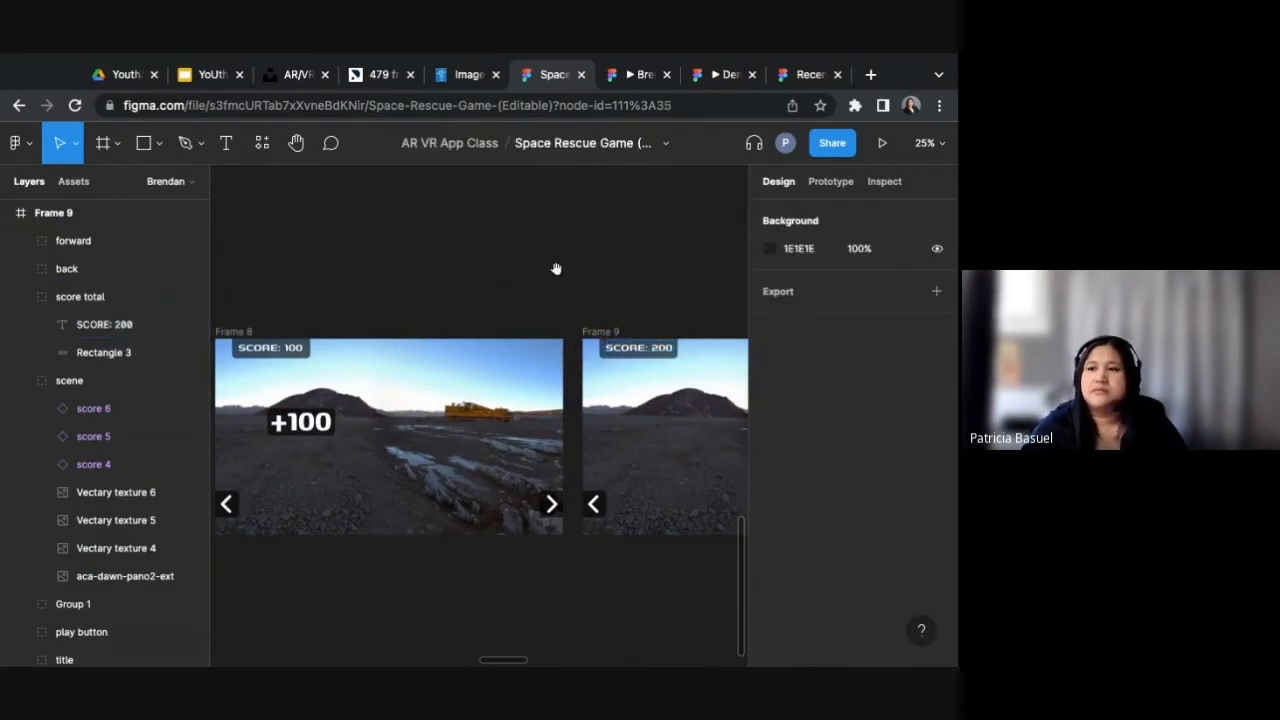
Step: Add a prototype connection from the whole of Frame 8 to Frame 9
scroll(554, 267, "down", 1)
scroll(554, 267, "left", 1)
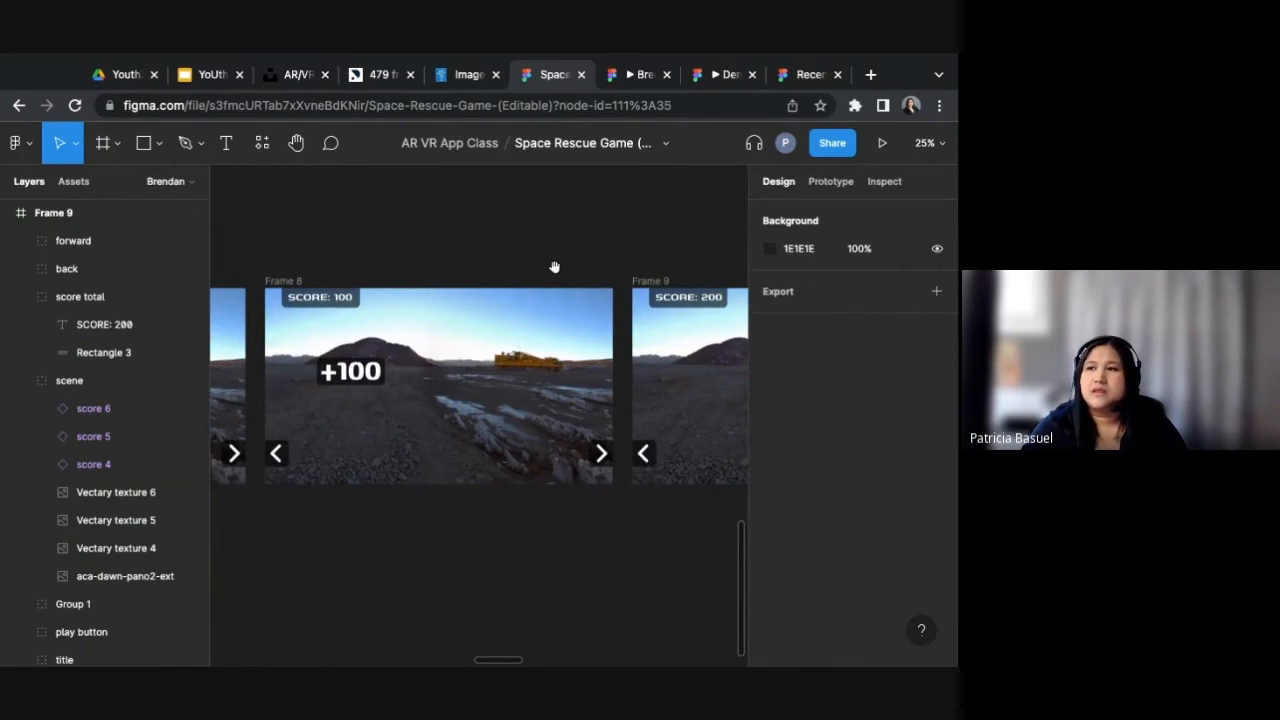
left_click(820, 184)
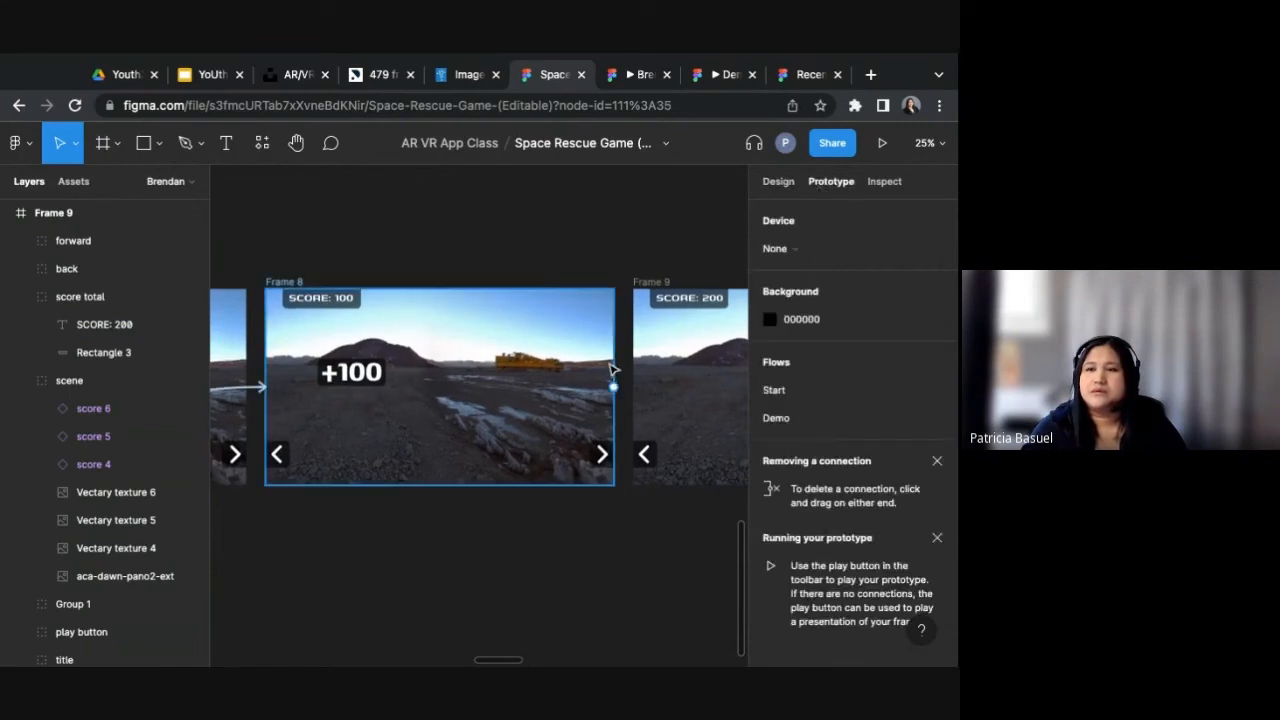
left_click(286, 283)
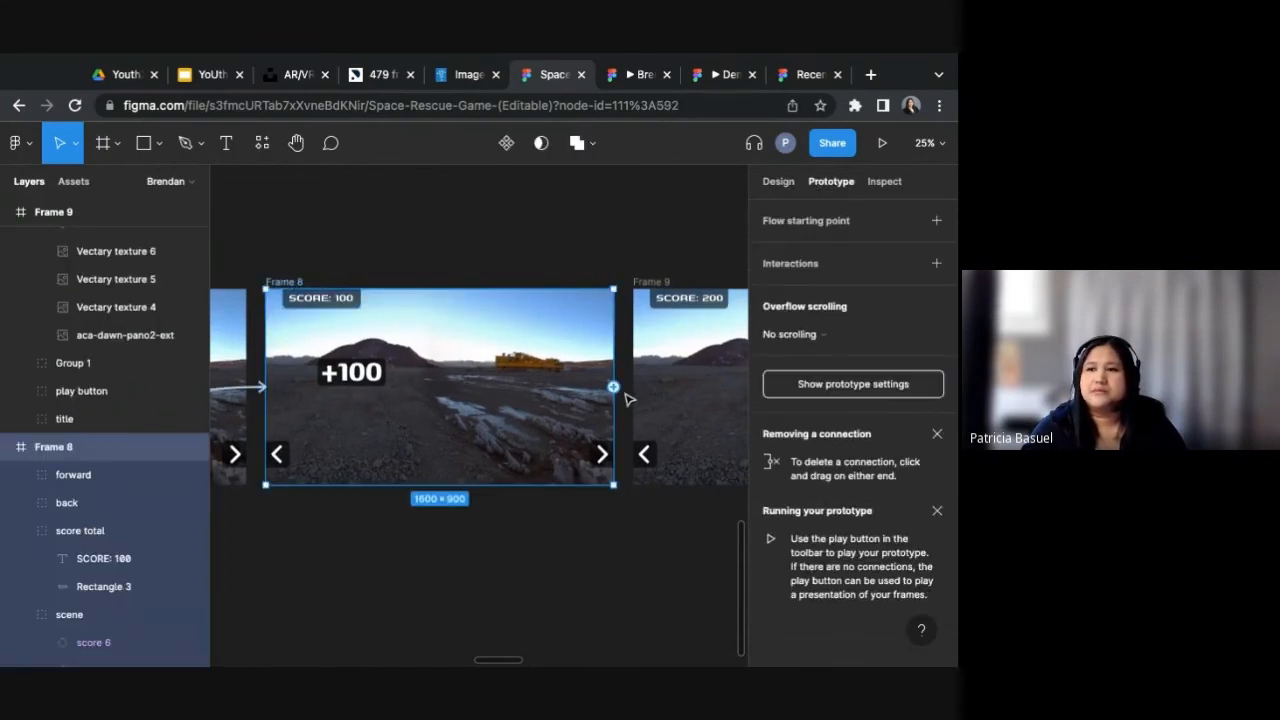
left_click_drag(613, 386, 680, 400)
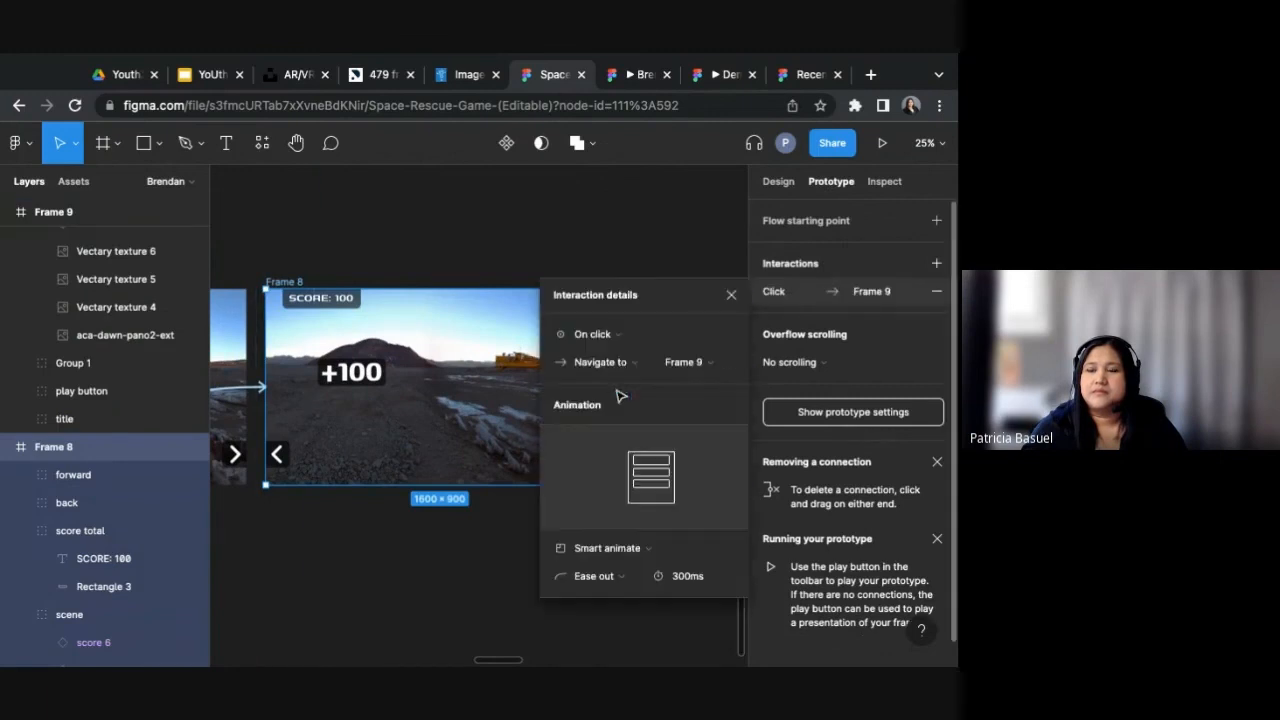
scroll(494, 520, "right", 3)
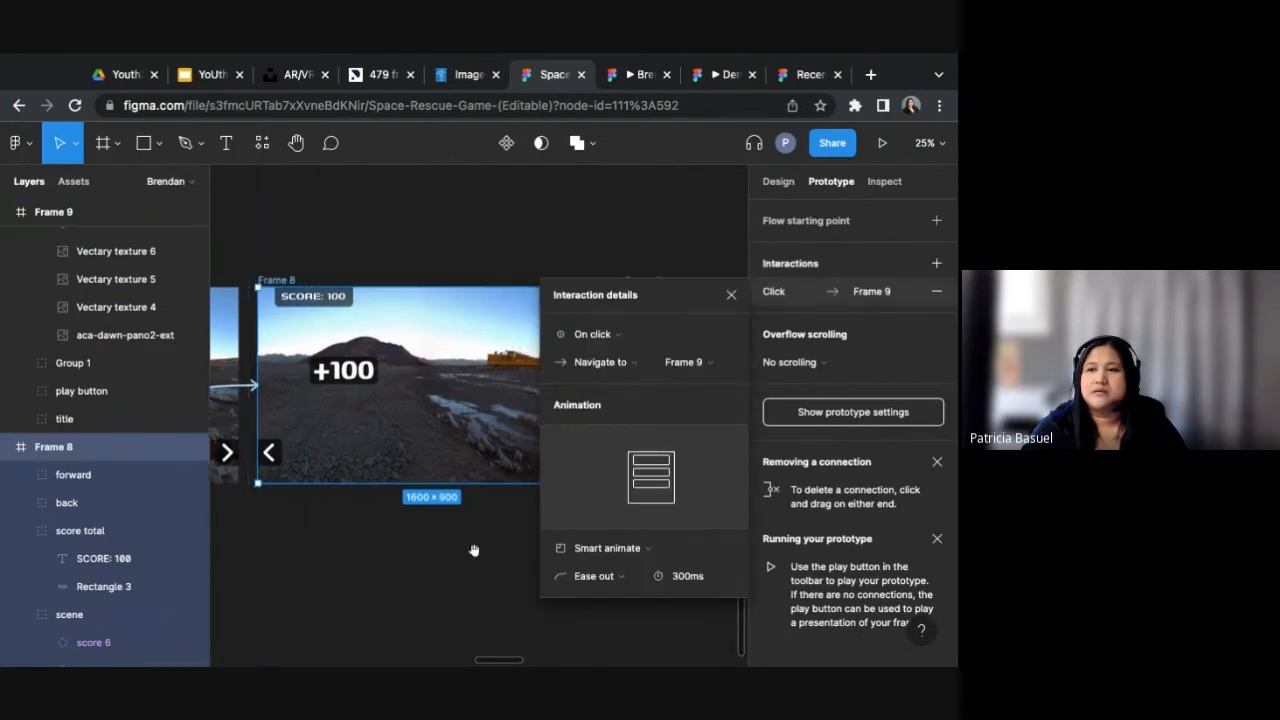
Step: Set the trigger of the Frame 8 to Frame 9 connection to After delay with a 500 ms delay
left_click(598, 334)
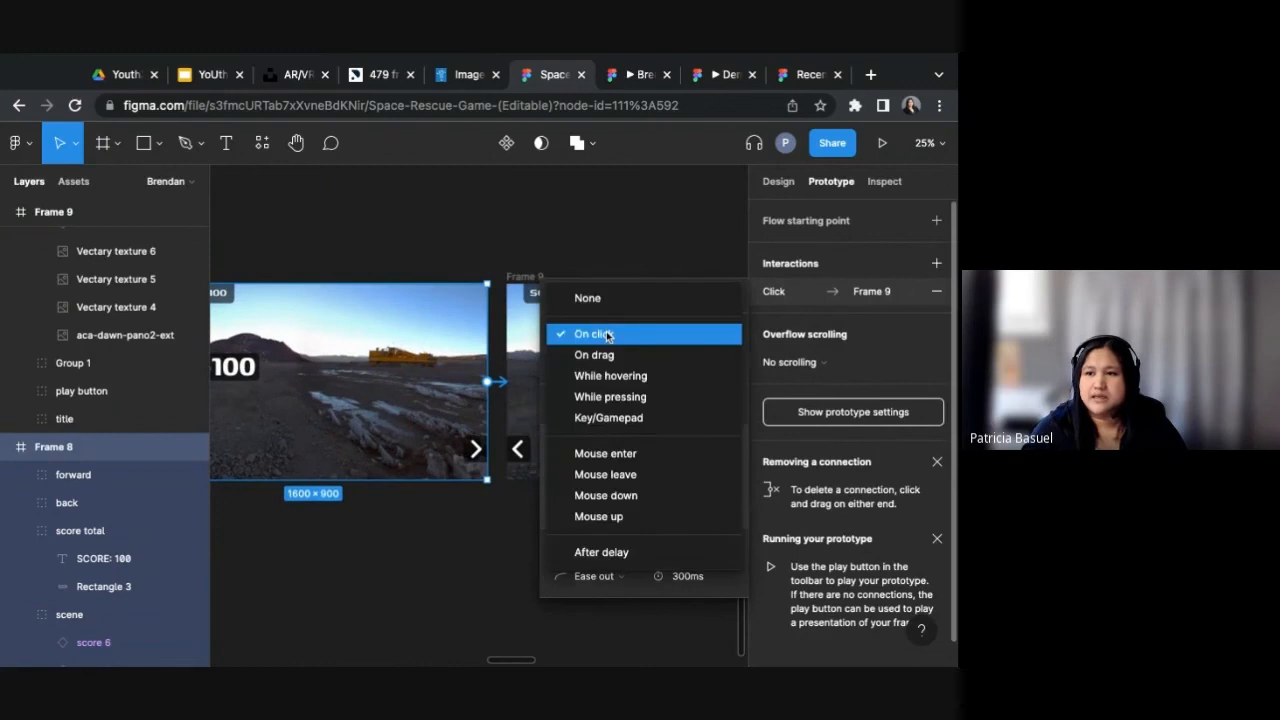
left_click(620, 551)
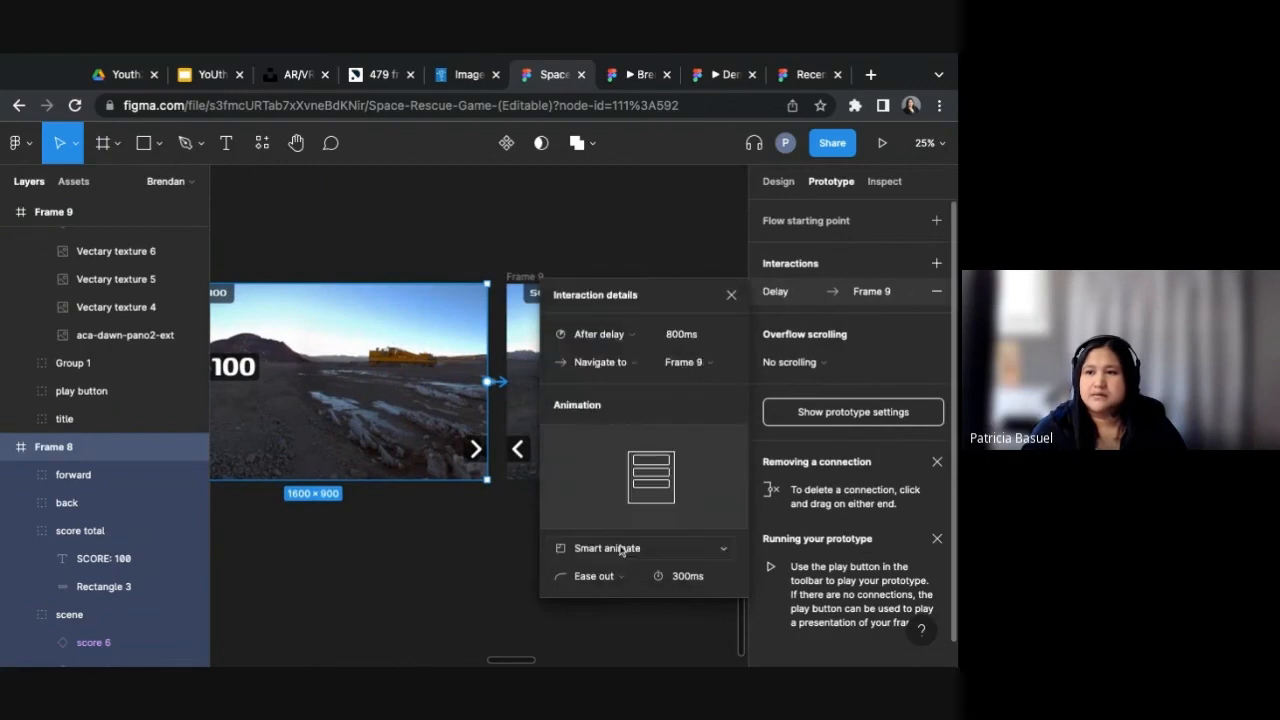
left_click(688, 336)
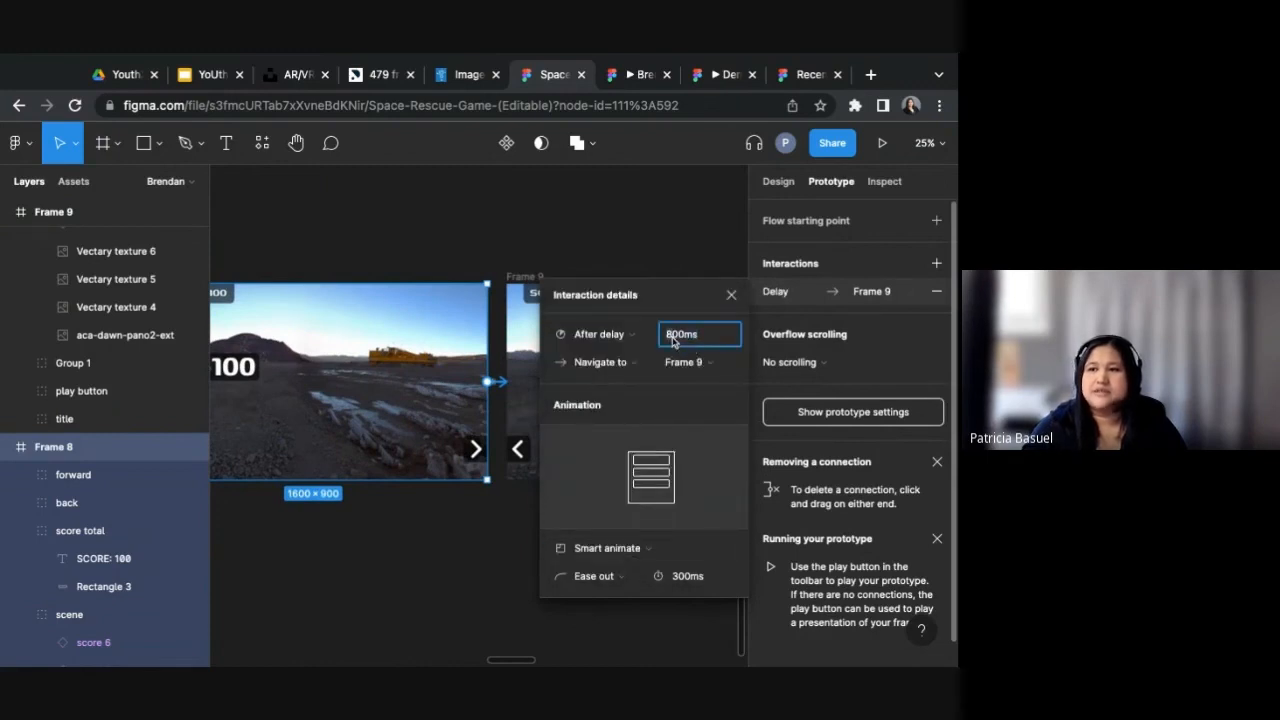
key("Return")
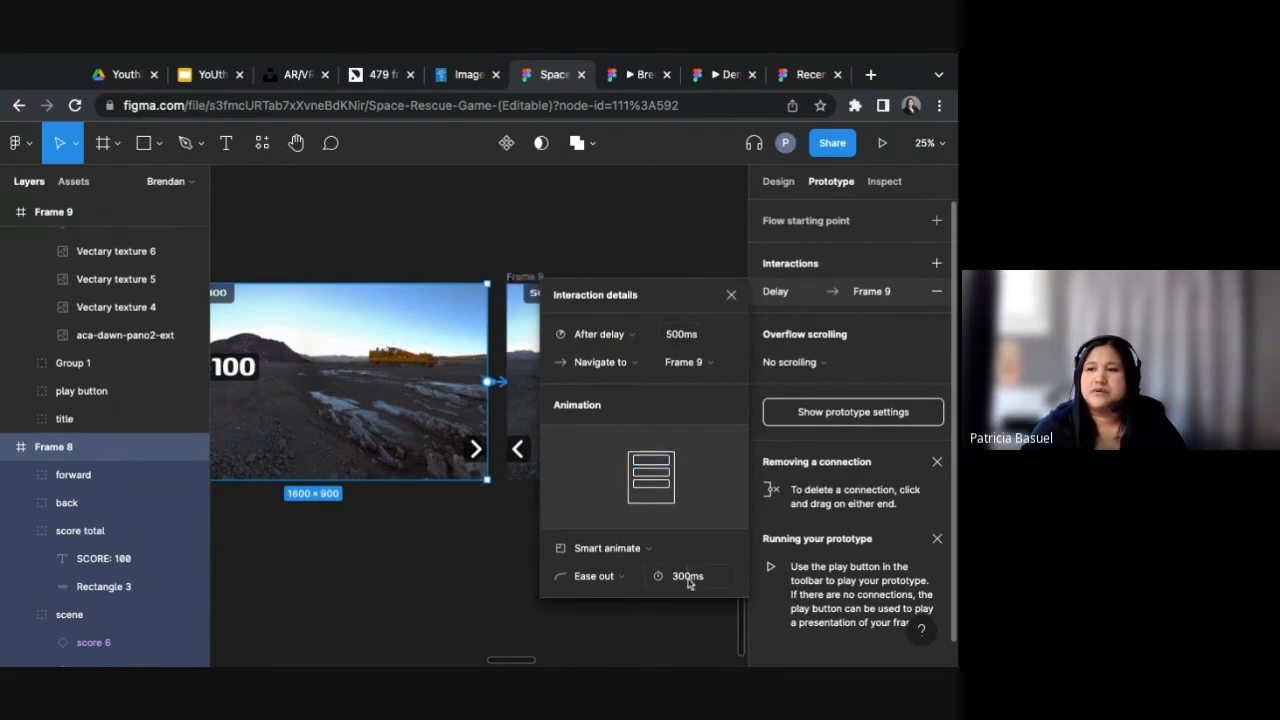
left_click(732, 298)
left_click(677, 243)
Step: Duplicate Frame 9 and place the copy just to its right in the row of frames
left_click_drag(705, 235, 547, 227)
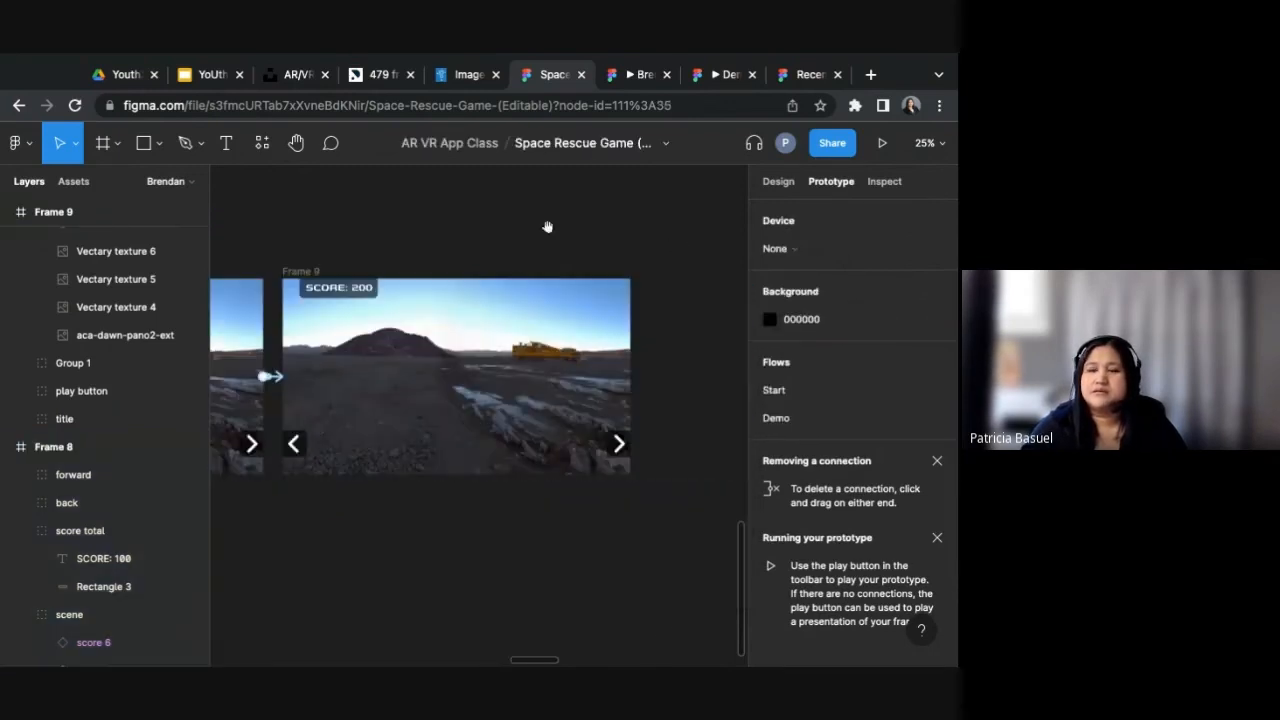
left_click(292, 271)
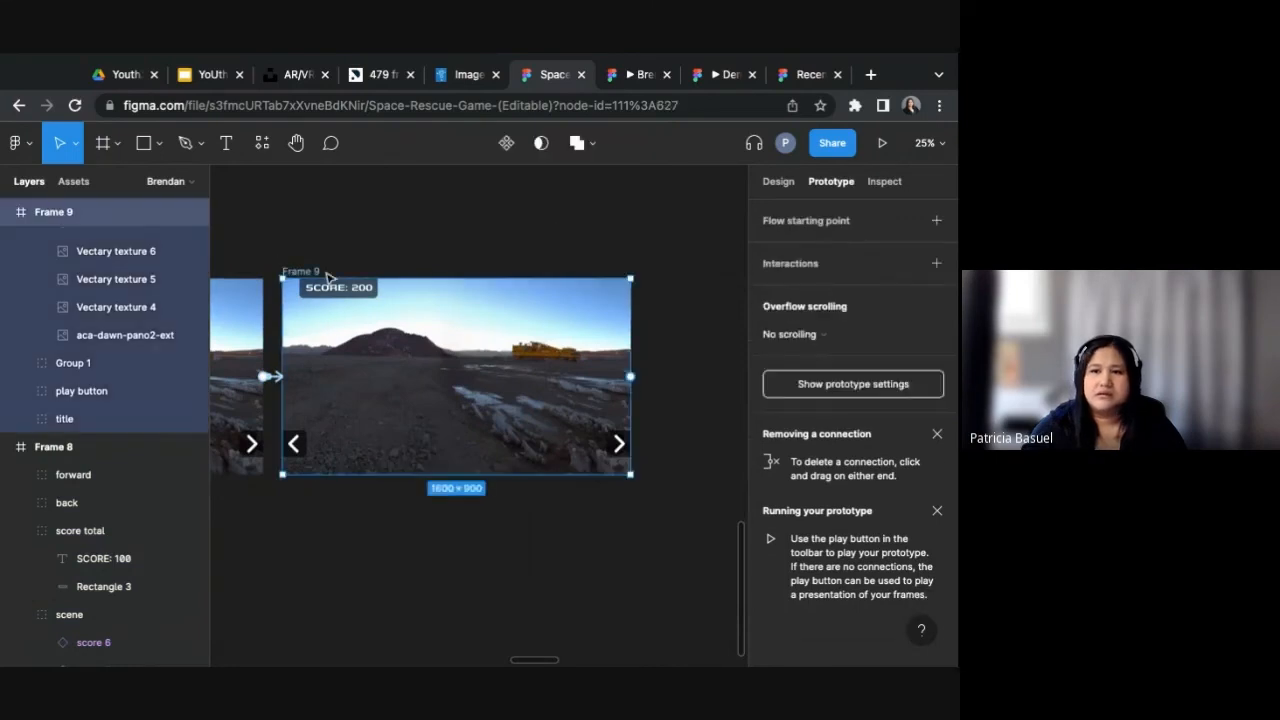
key("ctrl+d")
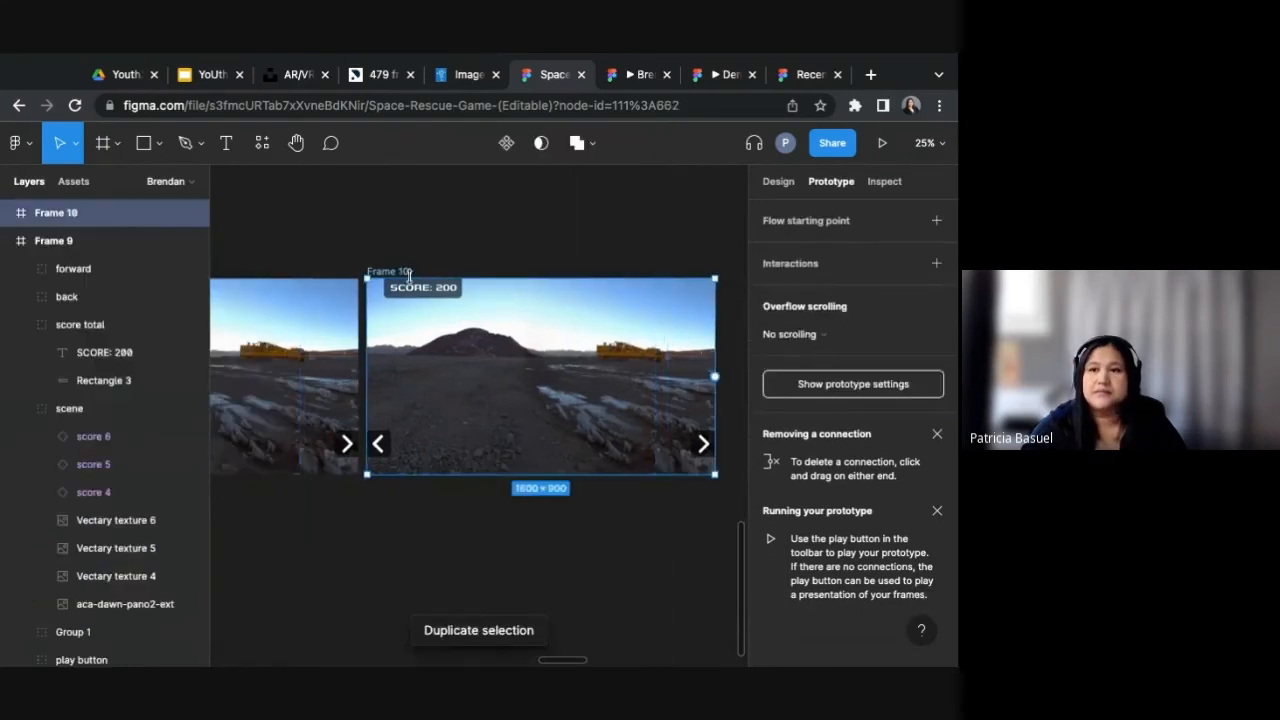
left_click_drag(396, 263, 373, 274)
left_click(380, 264)
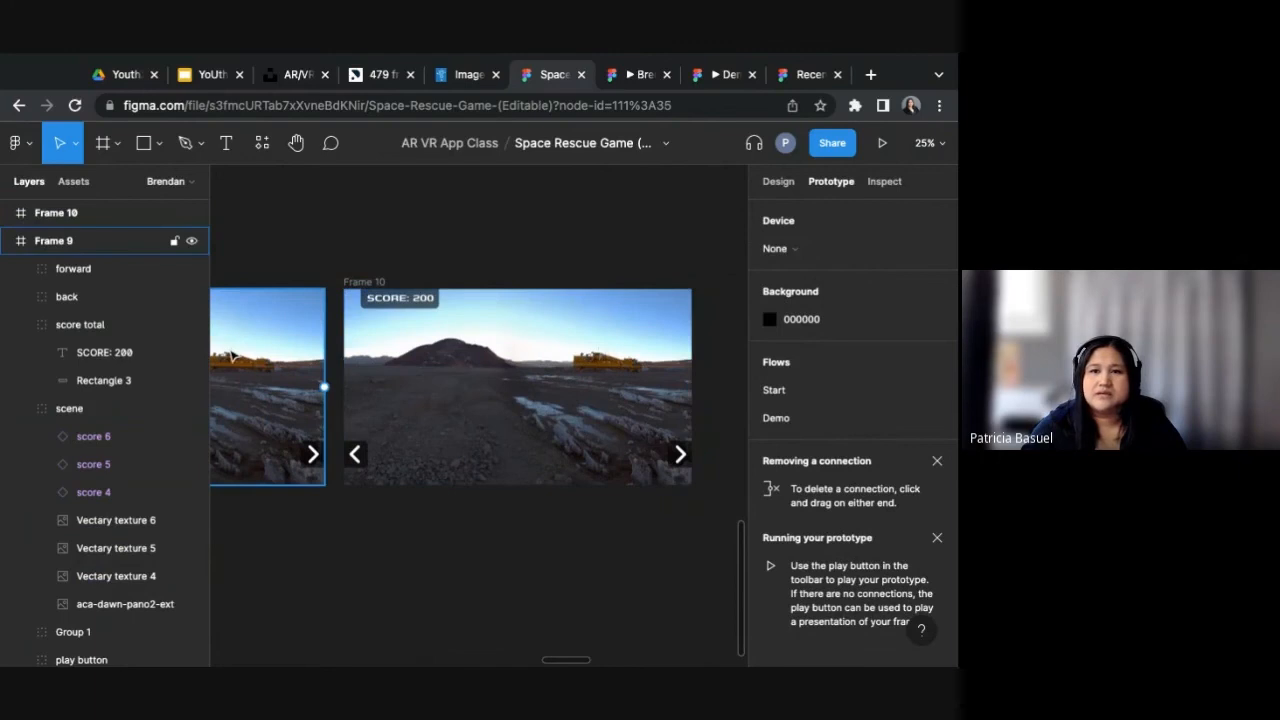
Step: Reposition the scene group in Frame 10 so the frame shows the astronaut standing beside the icy rocks
left_click(16, 242)
left_click(7, 213)
left_click(9, 246)
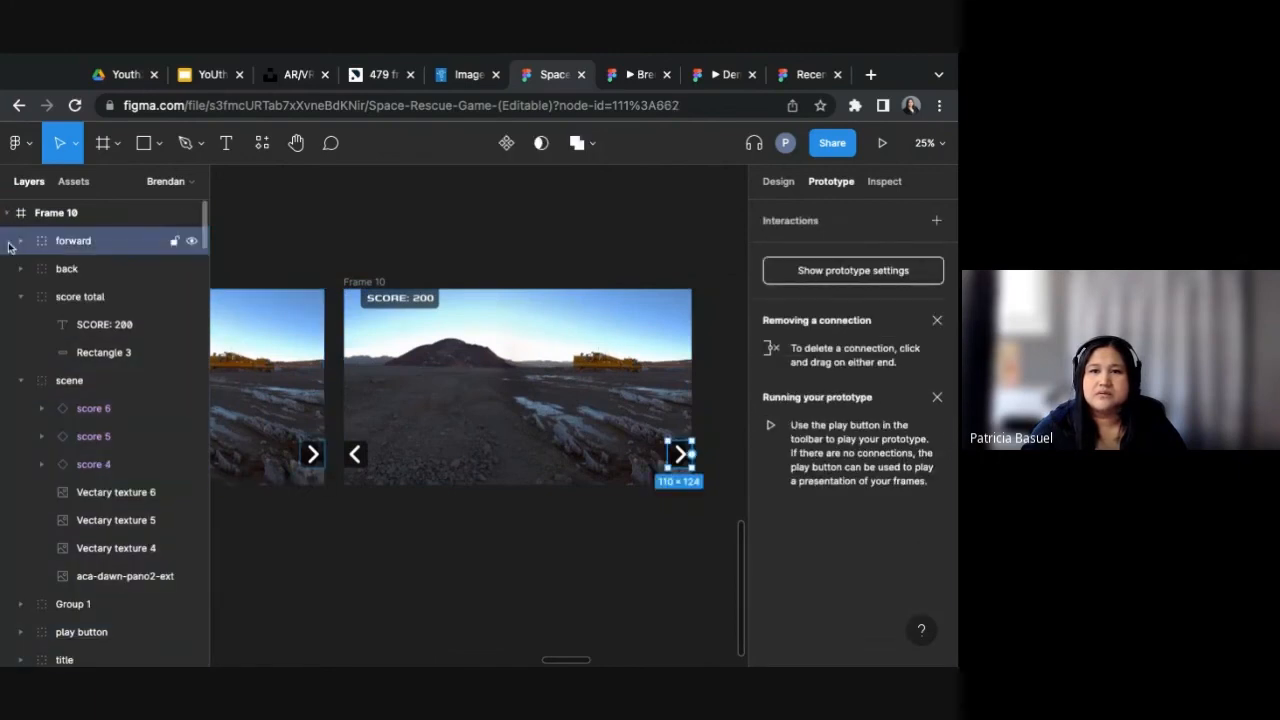
left_click(92, 386)
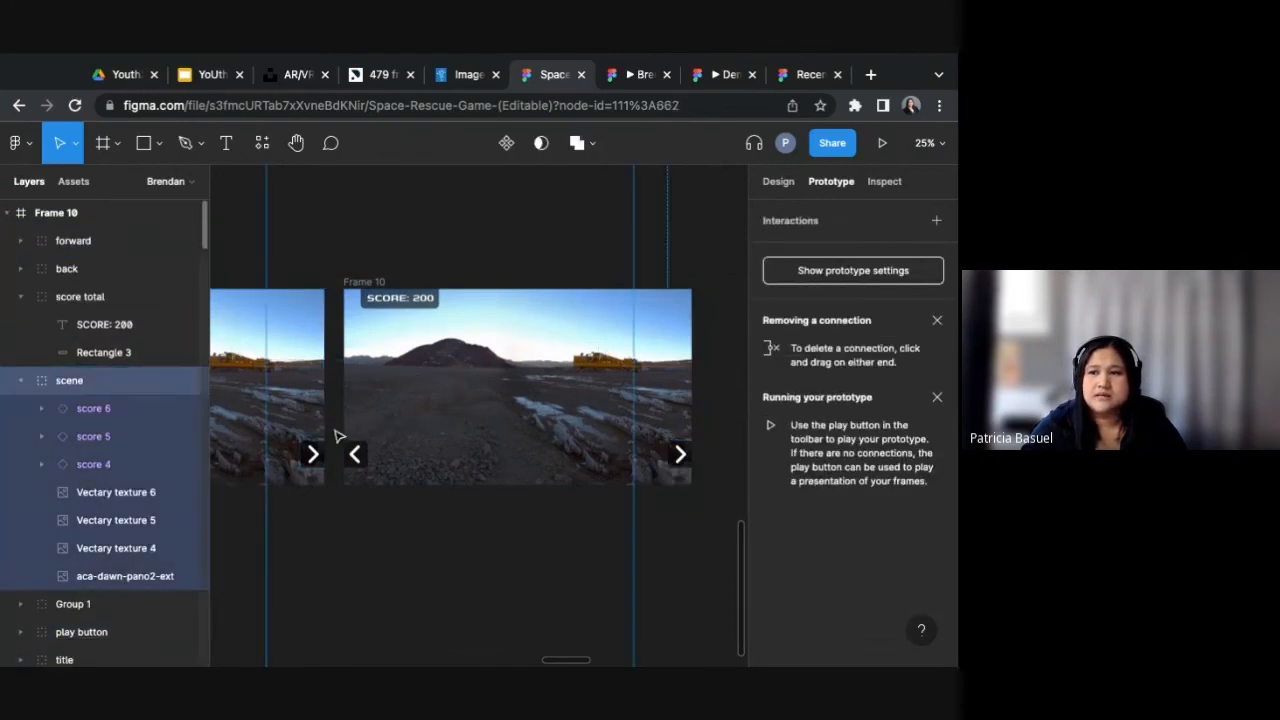
left_click_drag(594, 420, 589, 370)
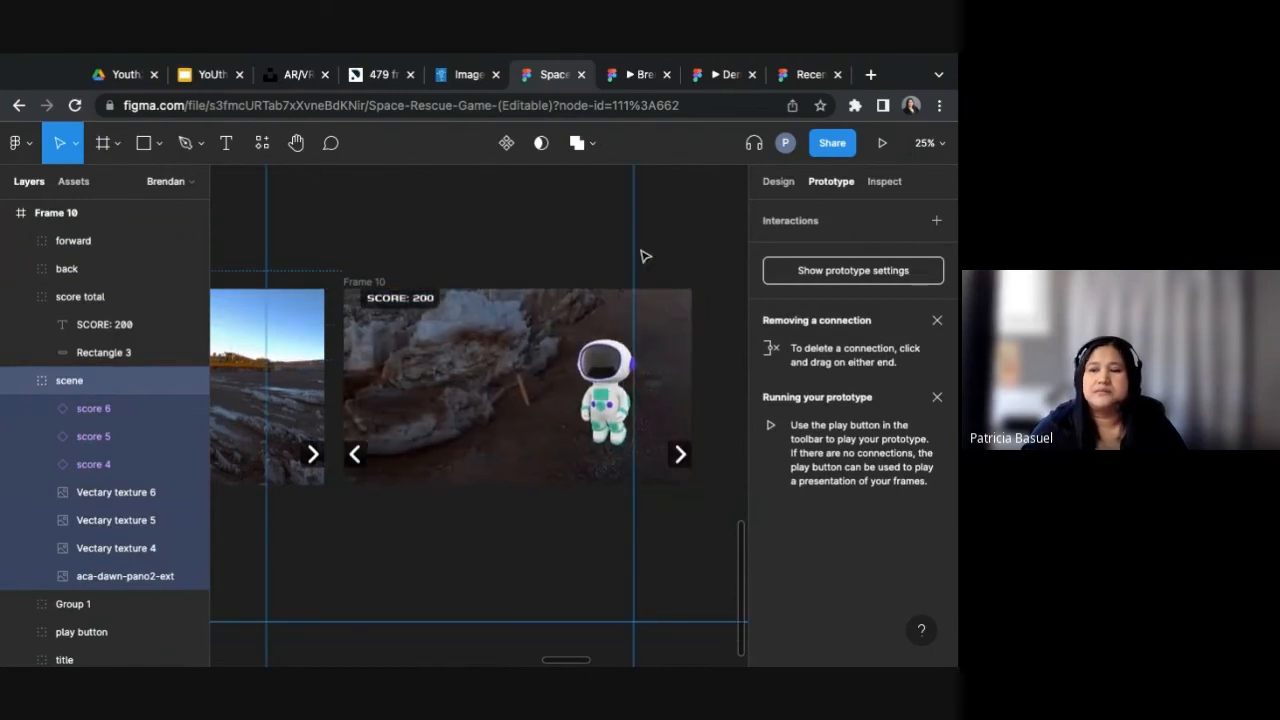
key("Escape")
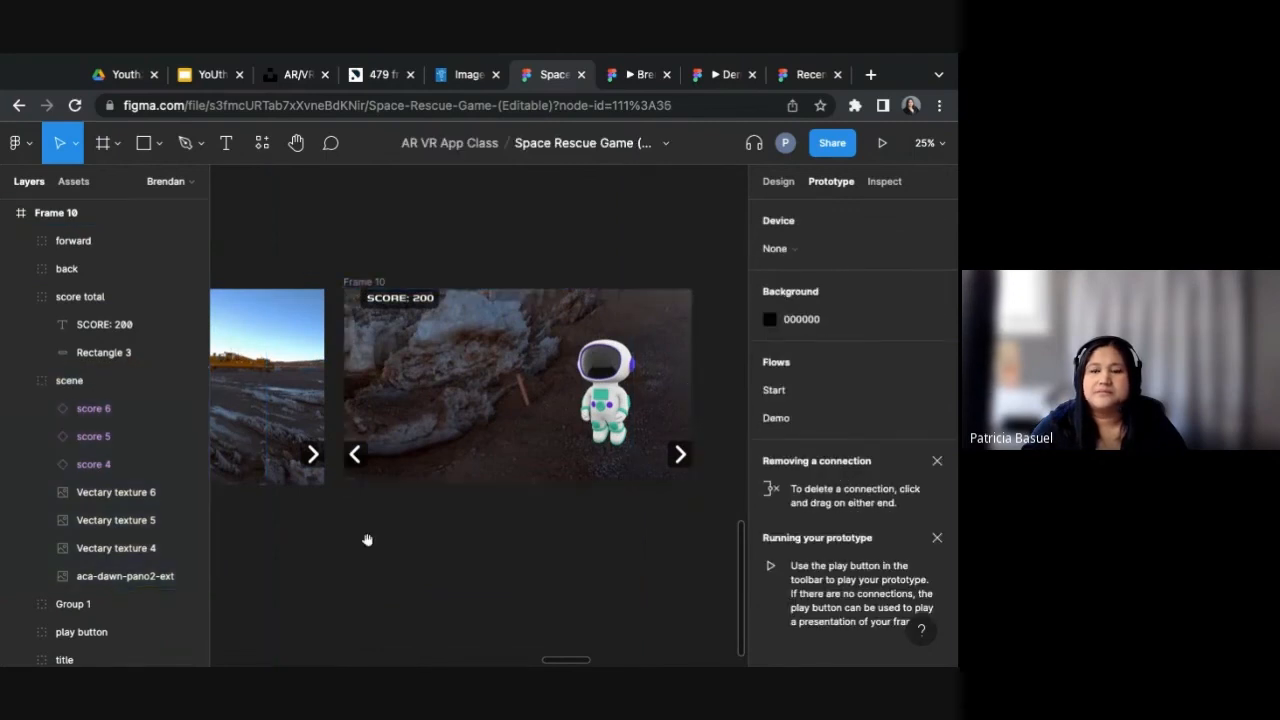
Step: Add an on-click prototype connection from Frame 9's forward arrow to Frame 10
left_click_drag(364, 538, 695, 558)
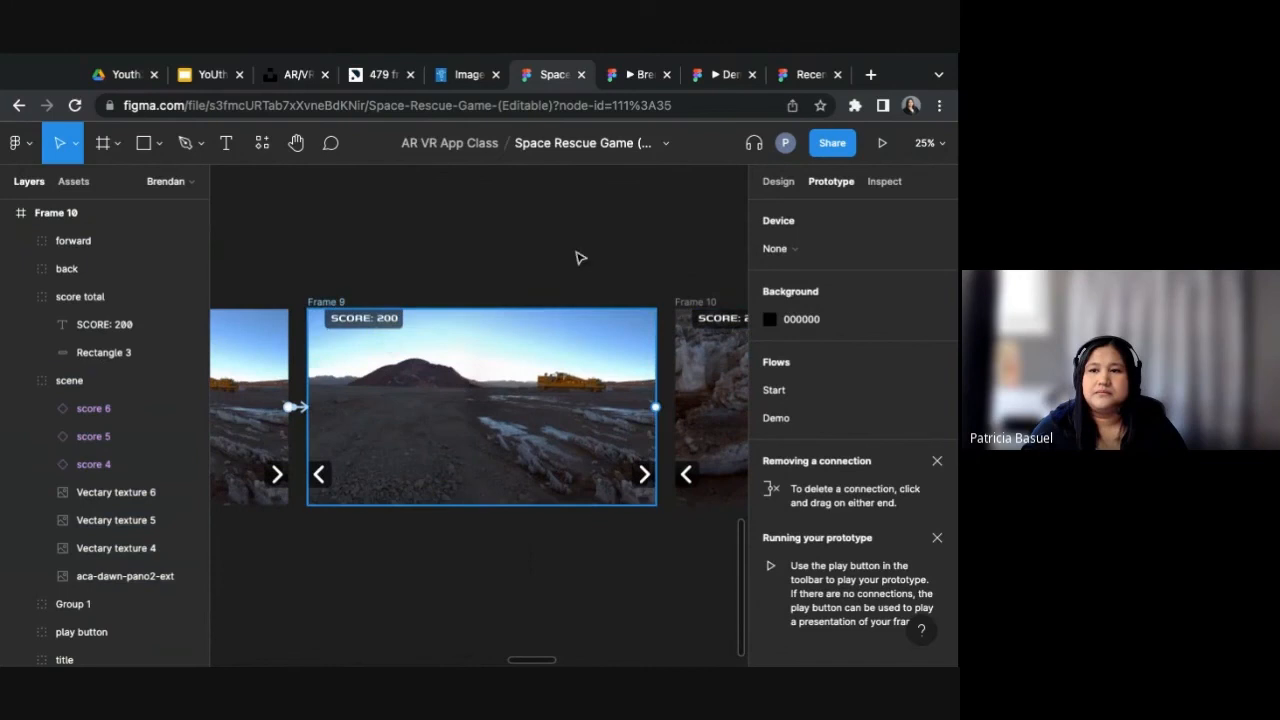
left_click(342, 303)
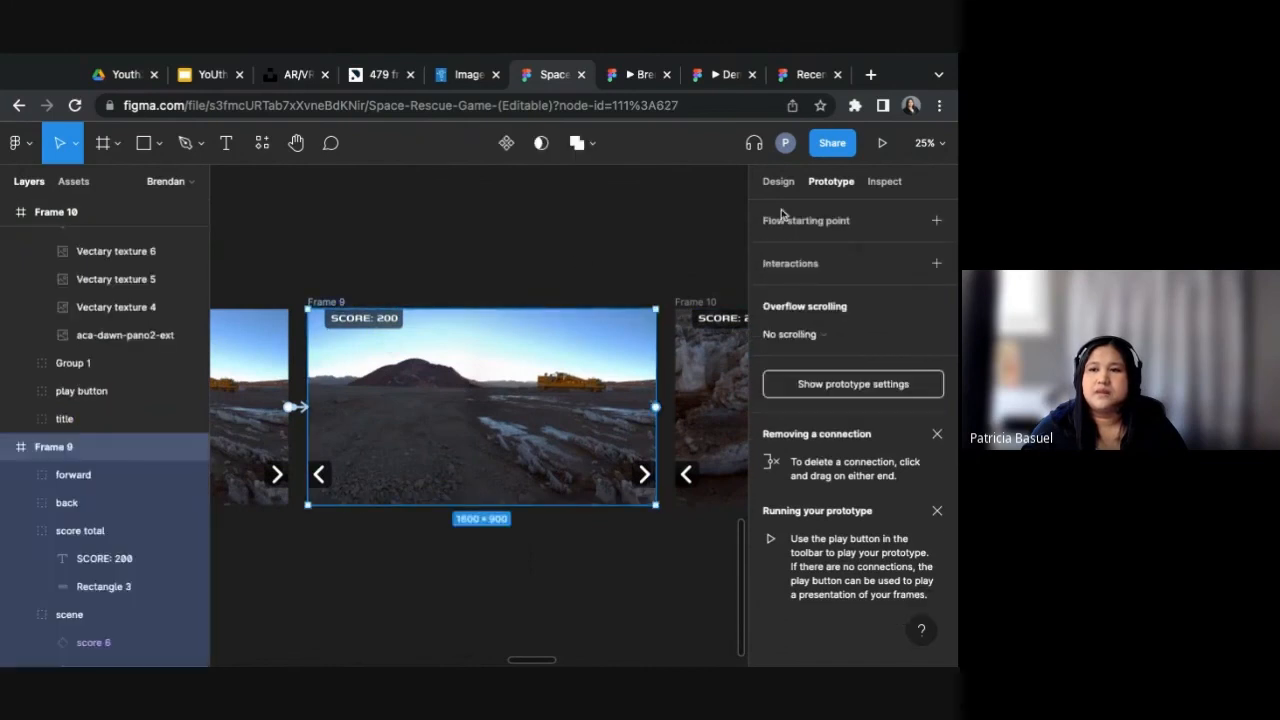
left_click(648, 482)
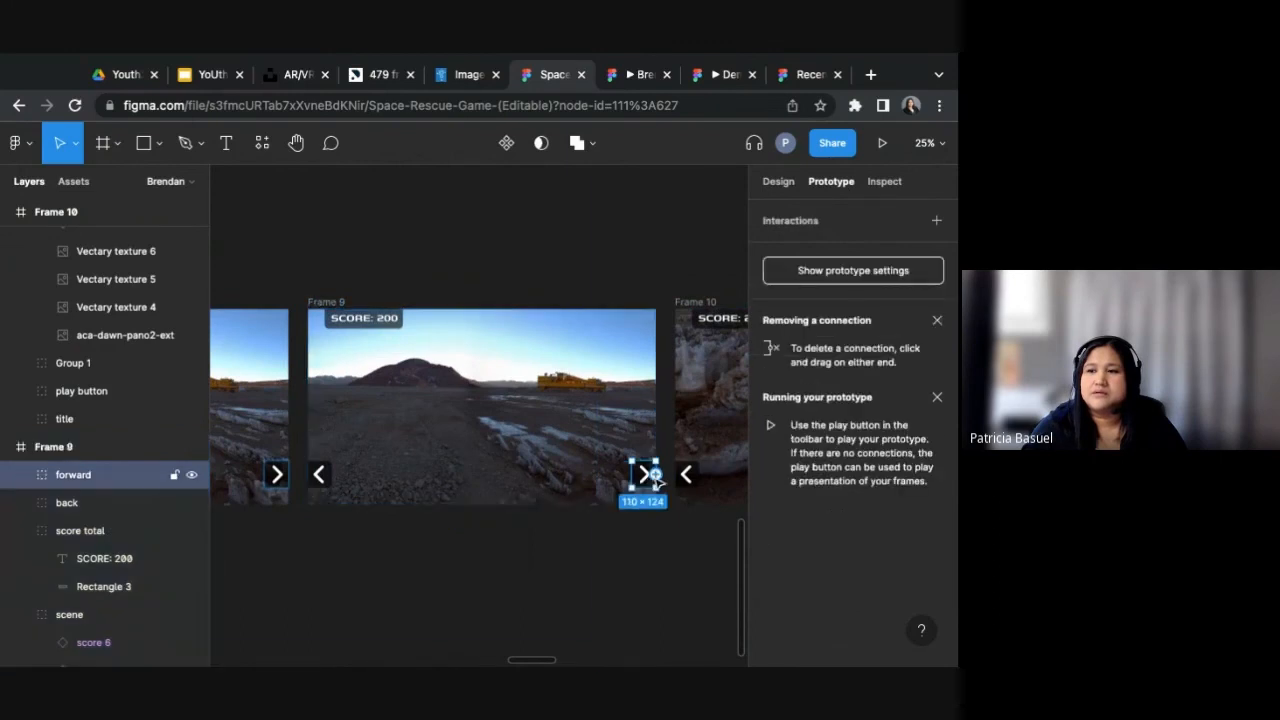
left_click_drag(657, 476, 686, 445)
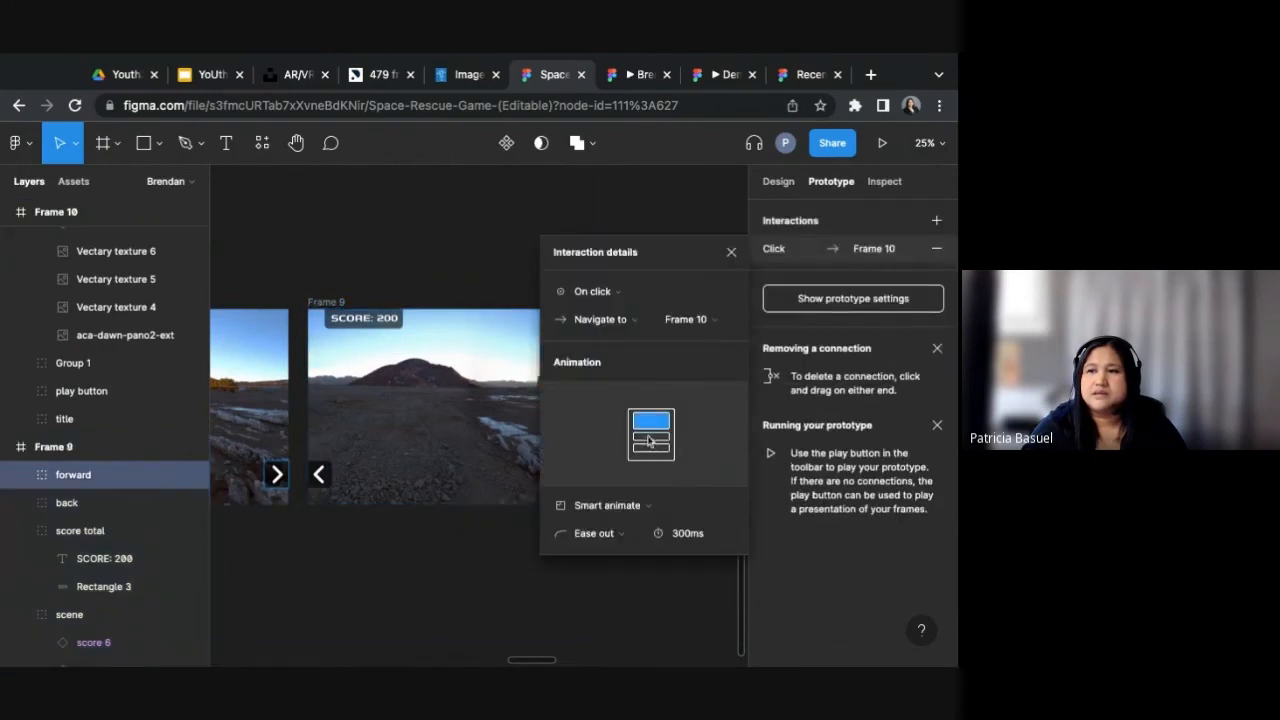
Step: Set the Smart animate duration of Frame 9's forward arrow connection to 3000 ms
left_click(680, 537)
left_click(680, 537)
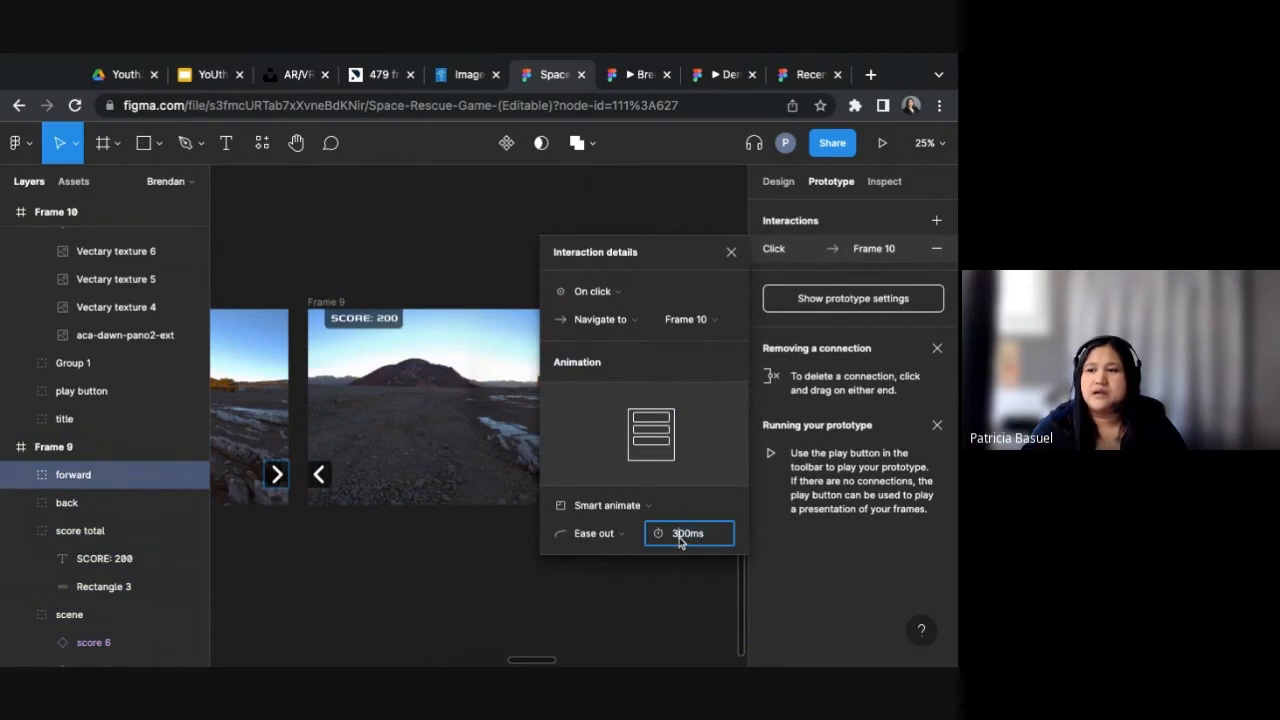
type("0")
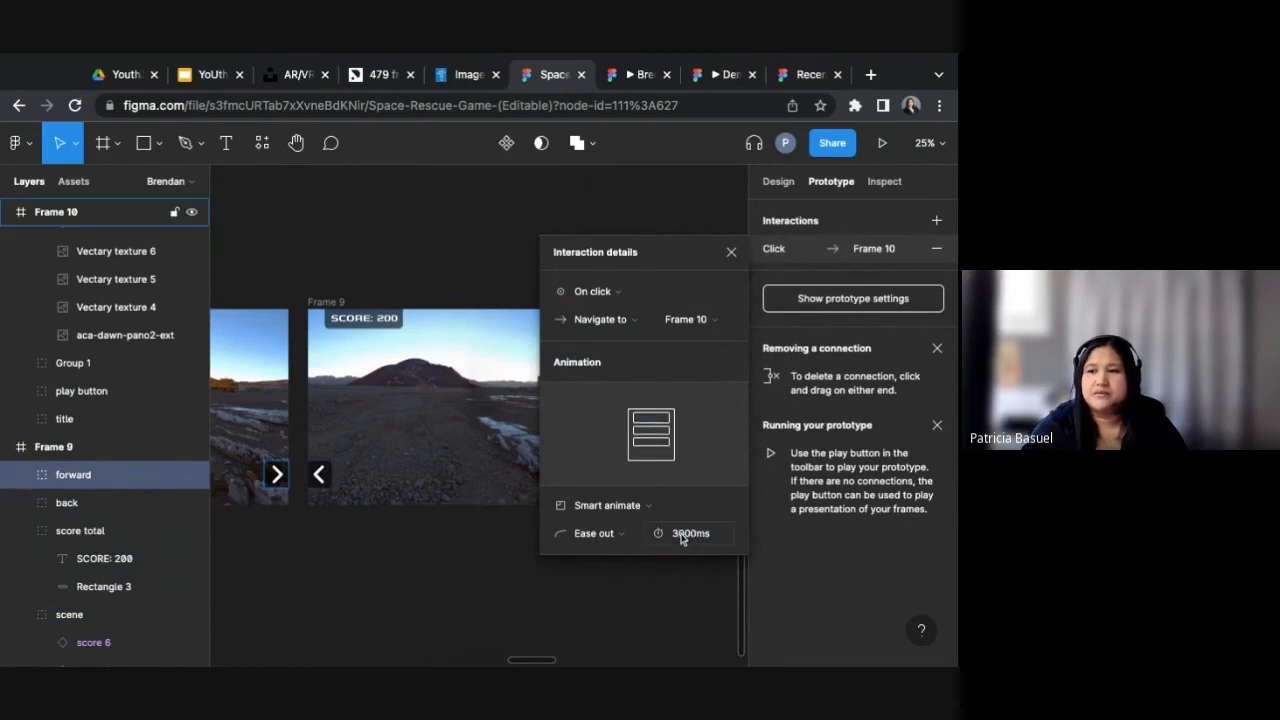
left_click(511, 591)
Step: Test the forward transition from Frame 9 to Frame 10 in the running prototype, then return to the design file
left_click_drag(556, 557, 472, 566)
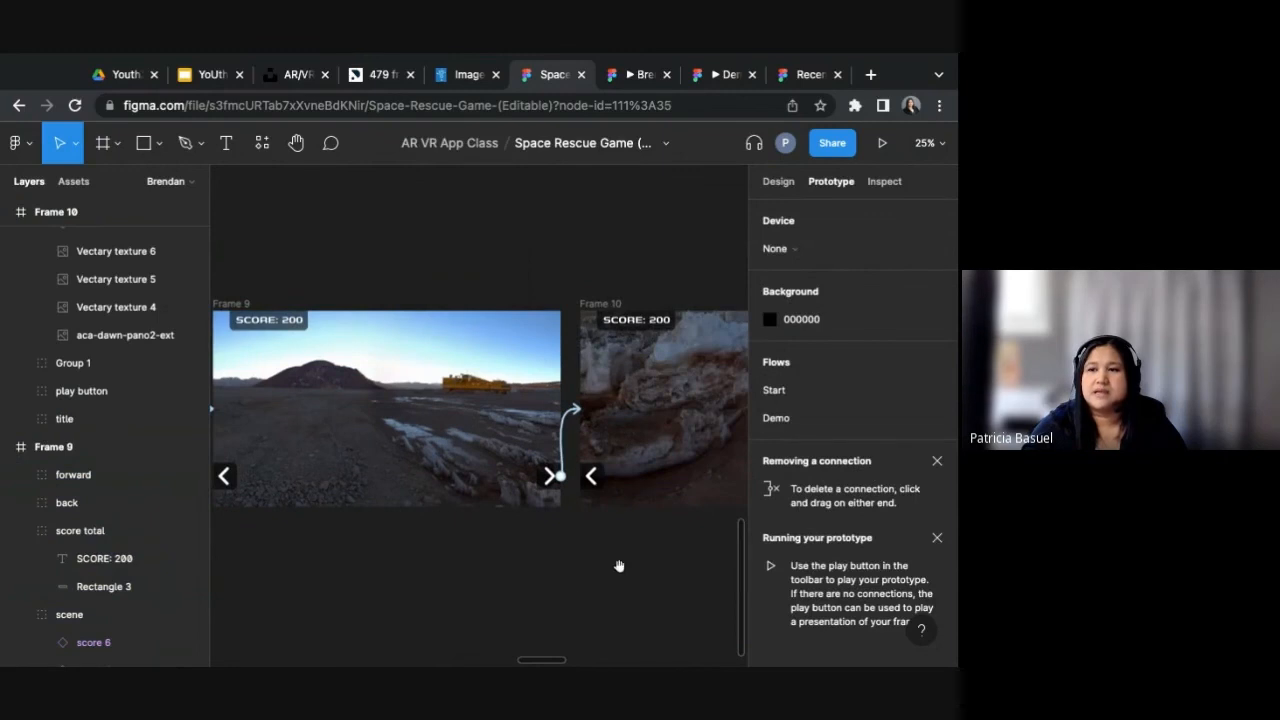
left_click_drag(701, 554, 566, 565)
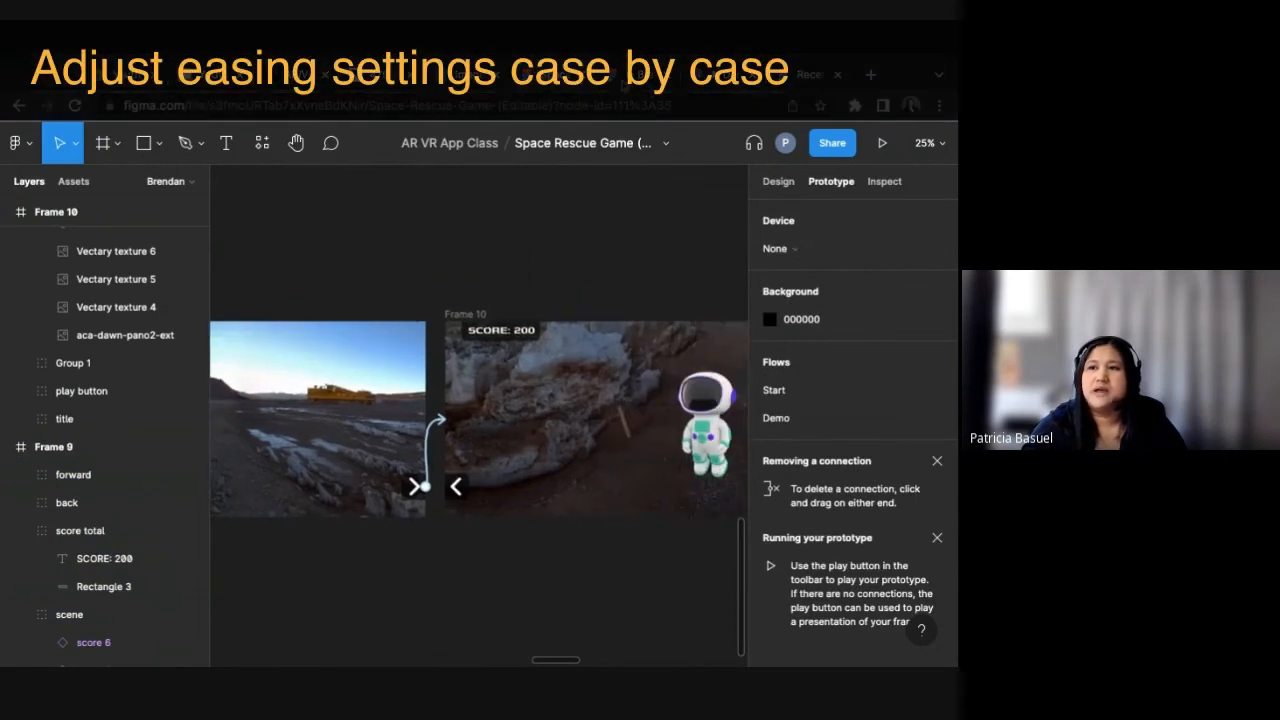
left_click(634, 84)
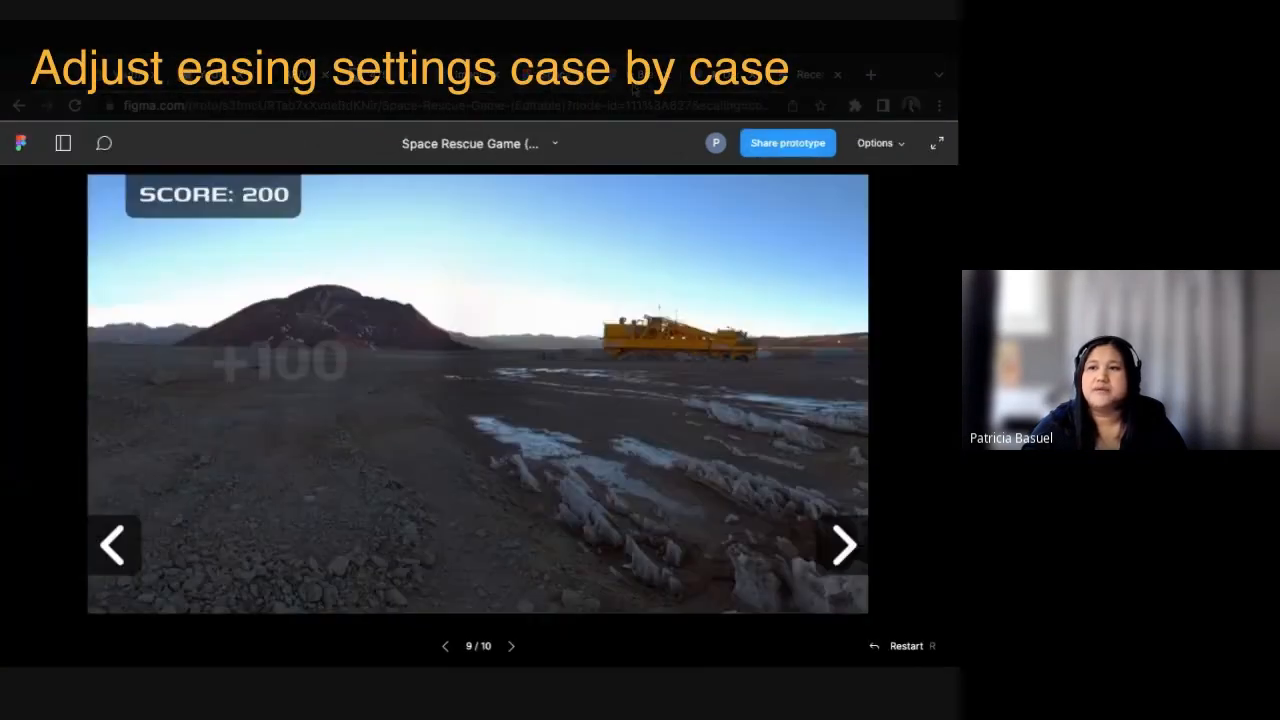
left_click(833, 548)
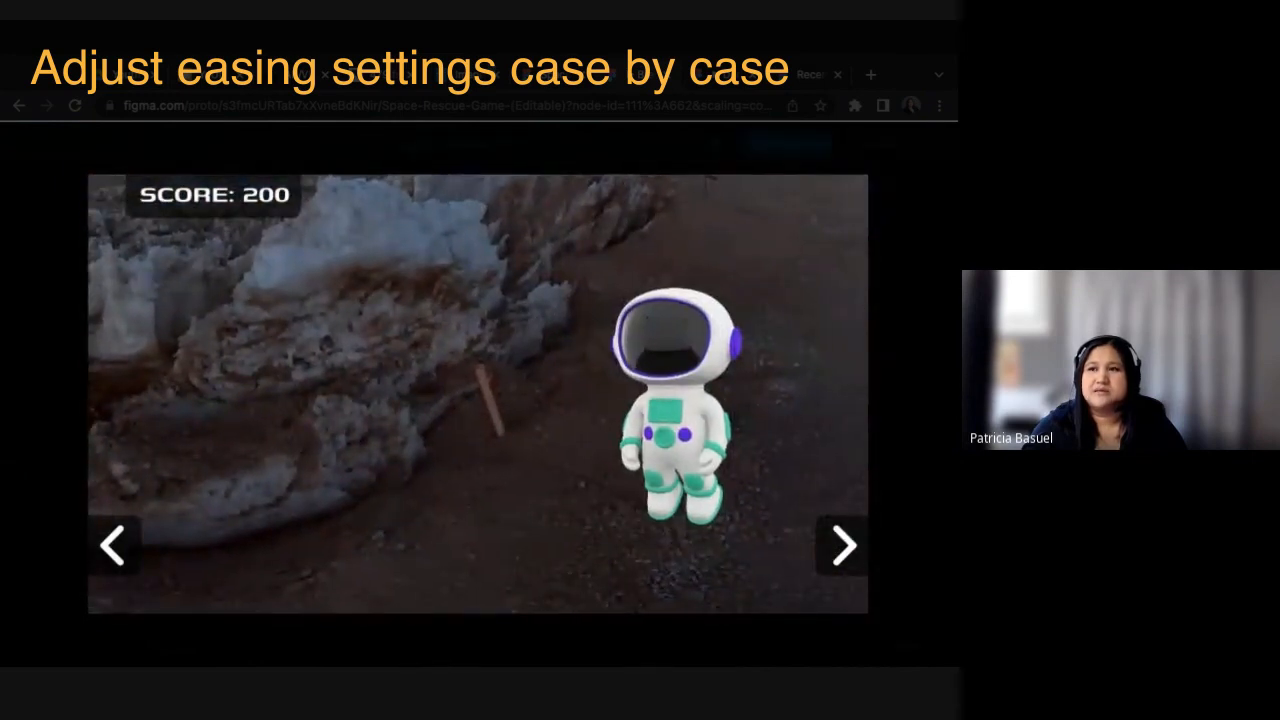
left_click(552, 82)
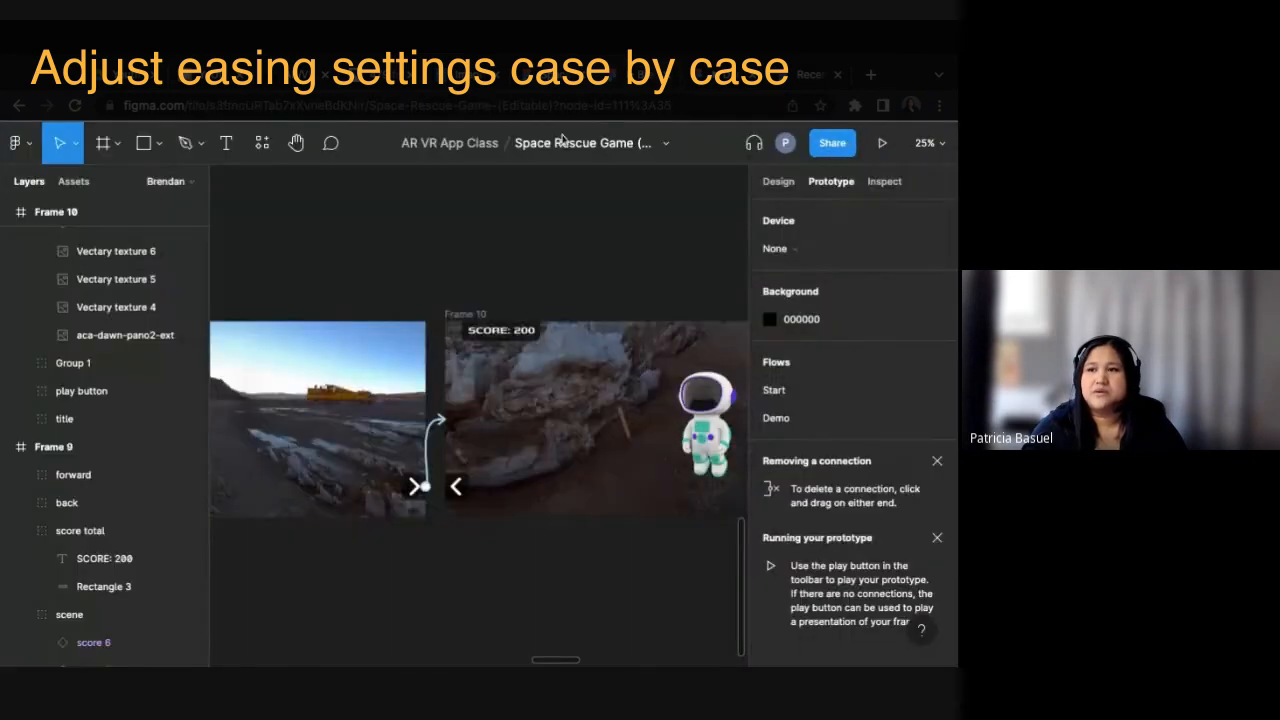
Step: Set the Smart animate duration of the connection from Frame 9's forward arrow to Frame 10 to 10000 ms
left_click(414, 487)
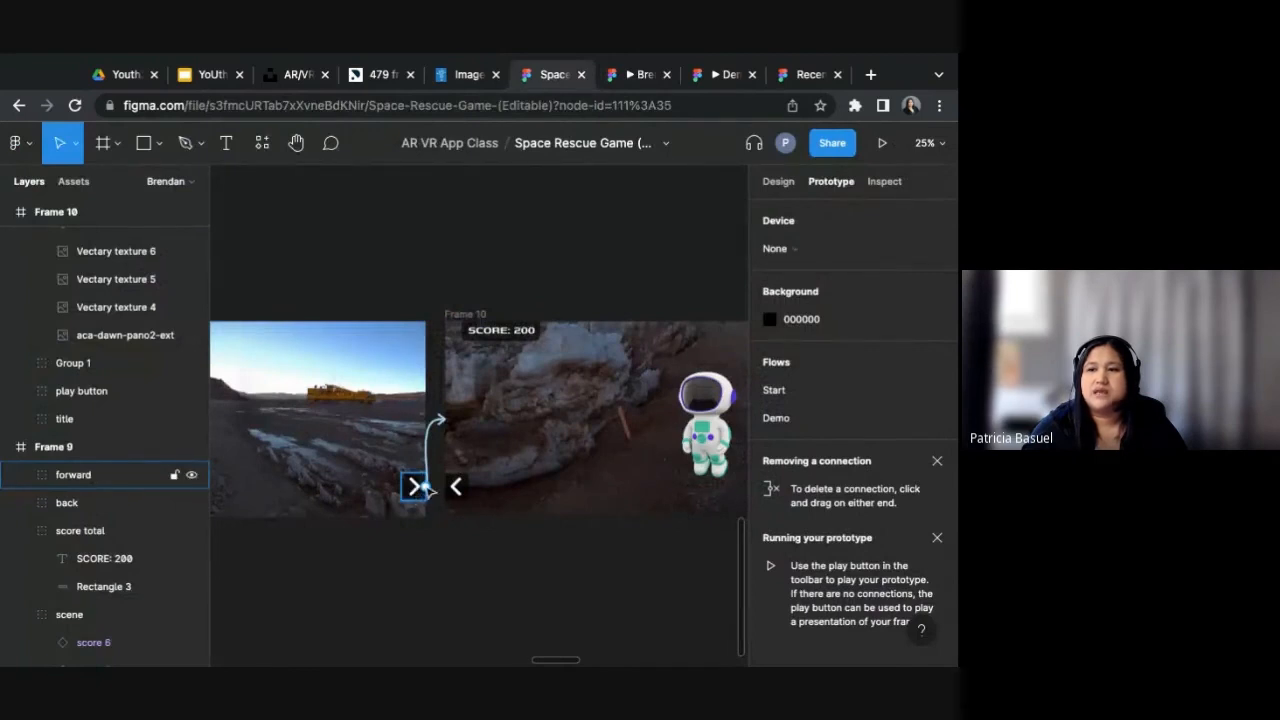
left_click(433, 437)
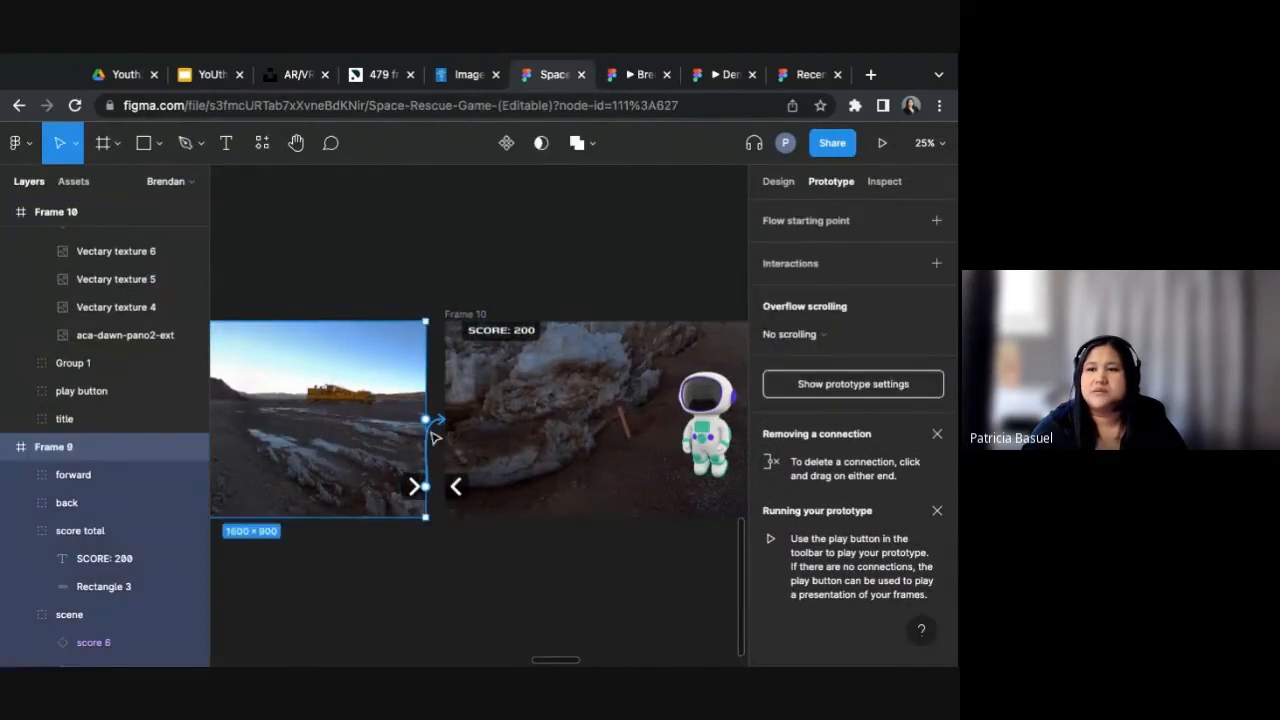
left_click(426, 591)
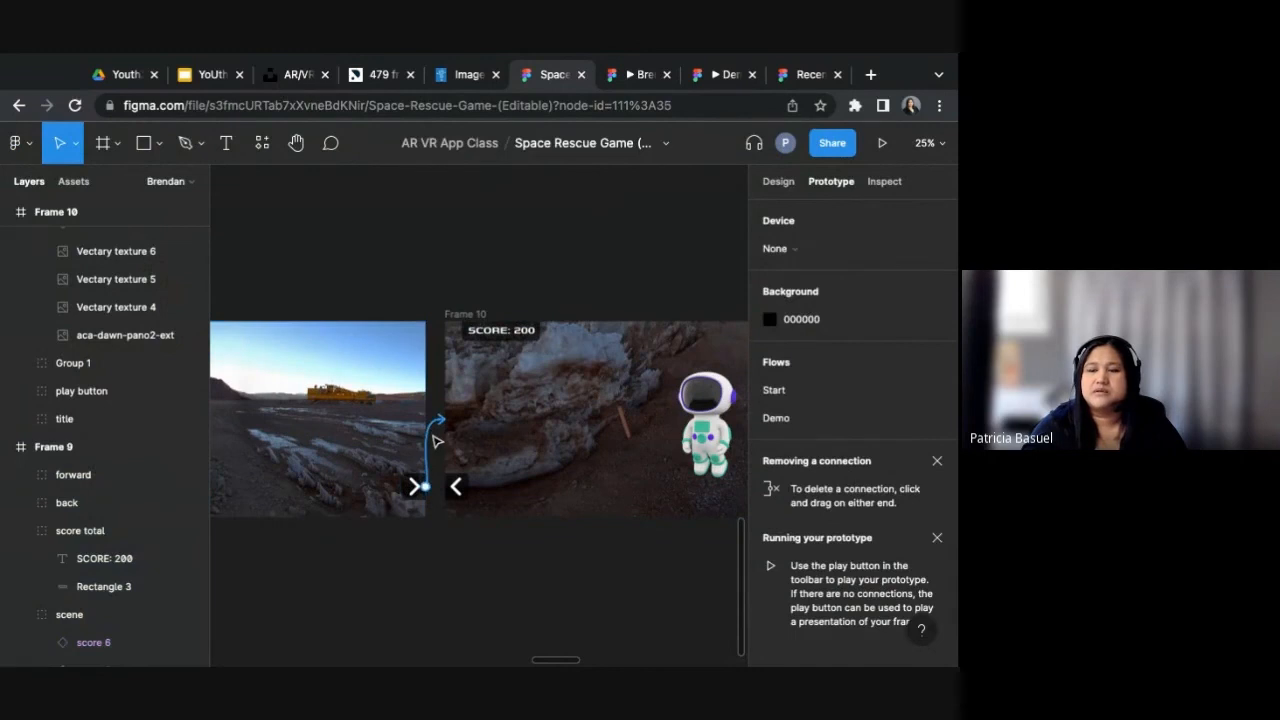
left_click(436, 441)
left_click(683, 534)
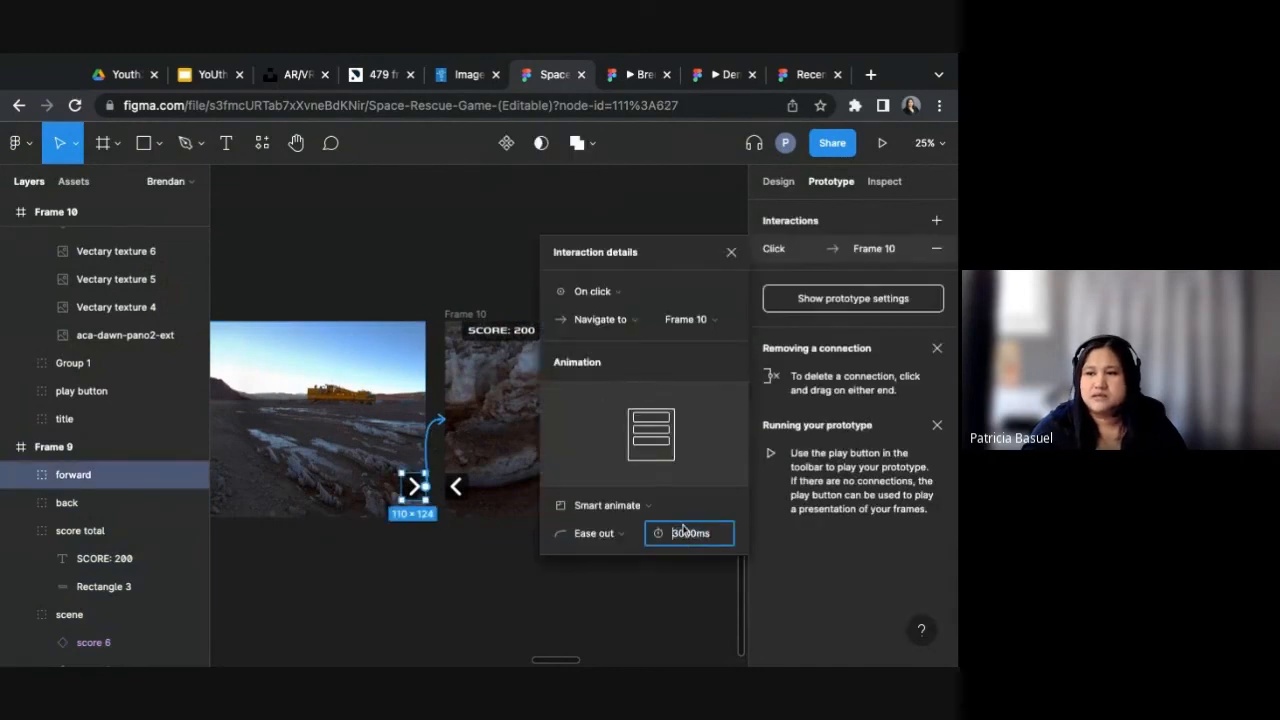
type("10000")
key("Return")
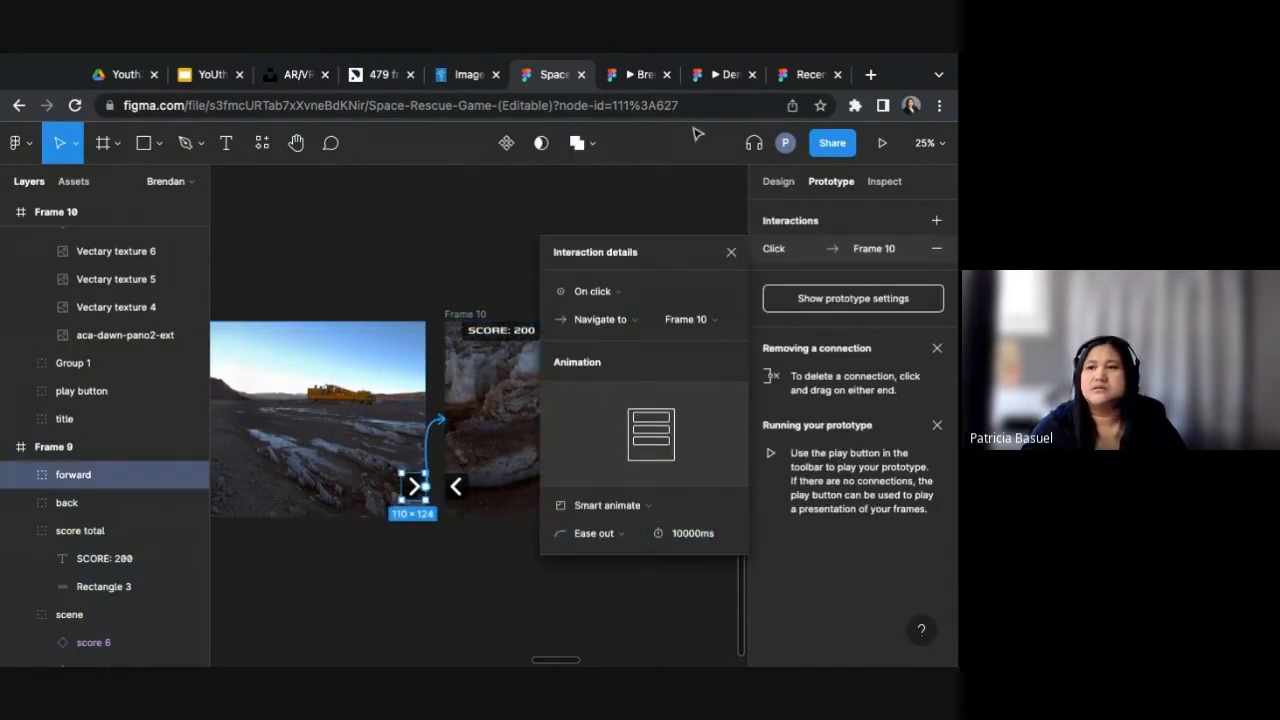
Step: Replay the slower pan from Frame 9 to Frame 10 in the prototype, return to the file and close the interaction details
left_click(655, 87)
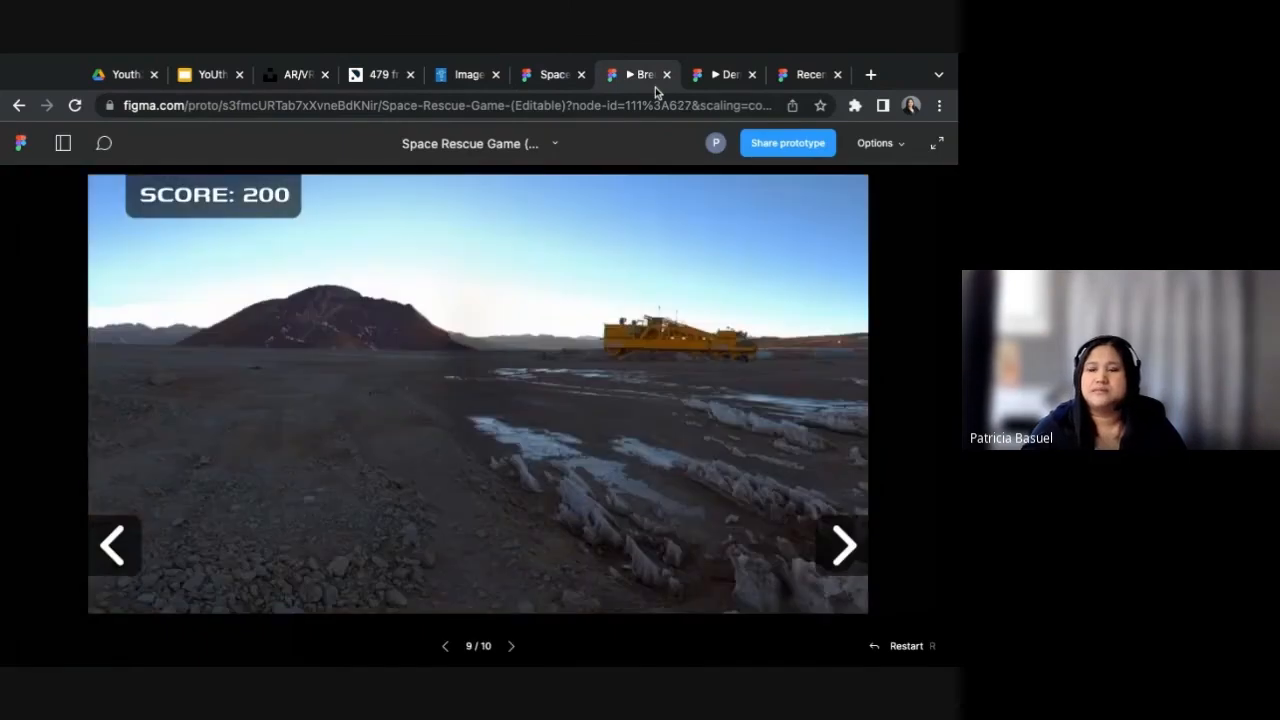
left_click(852, 540)
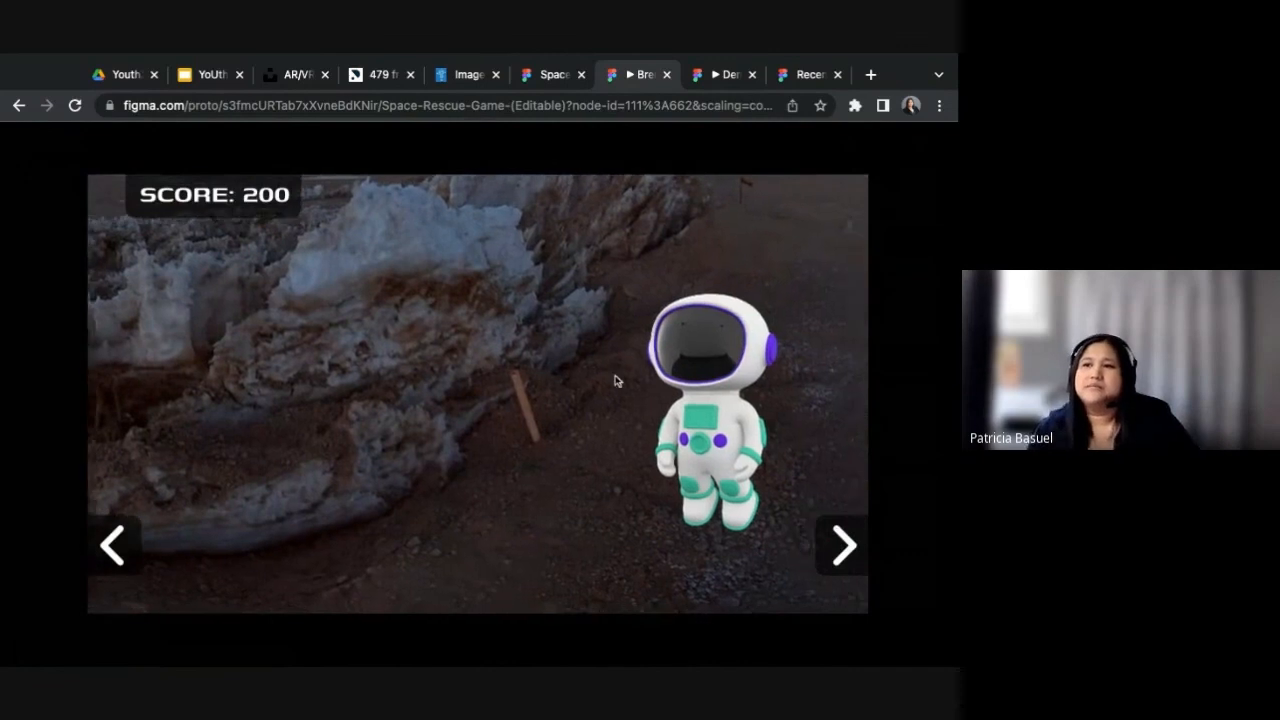
left_click(553, 74)
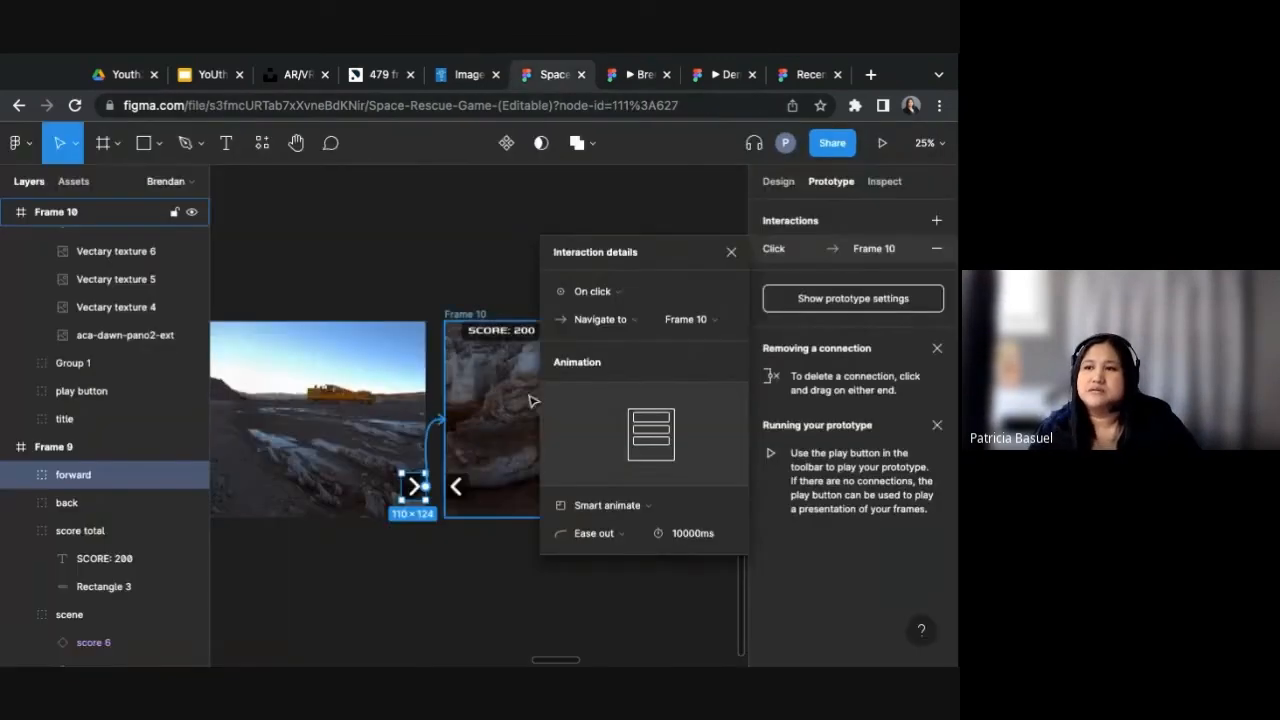
left_click(731, 252)
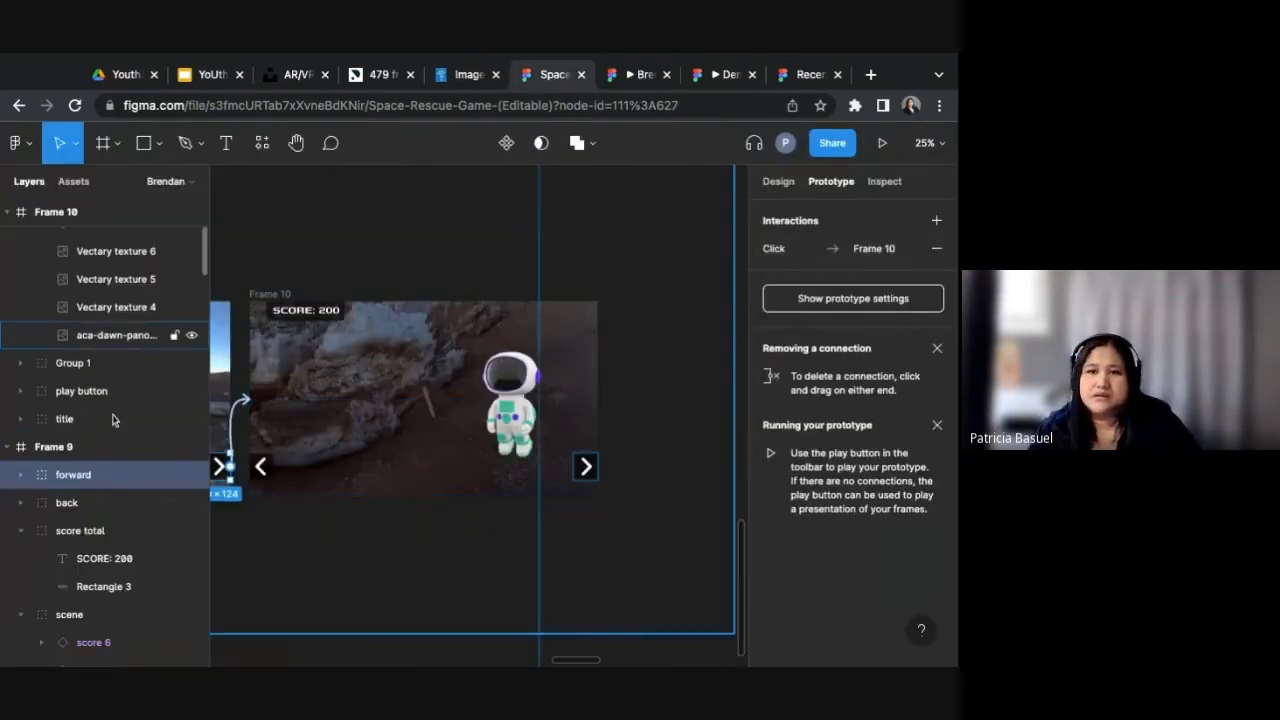
Step: Shift the scene group in Frame 10 slightly downward within the frame
scroll(97, 444, "up", 3)
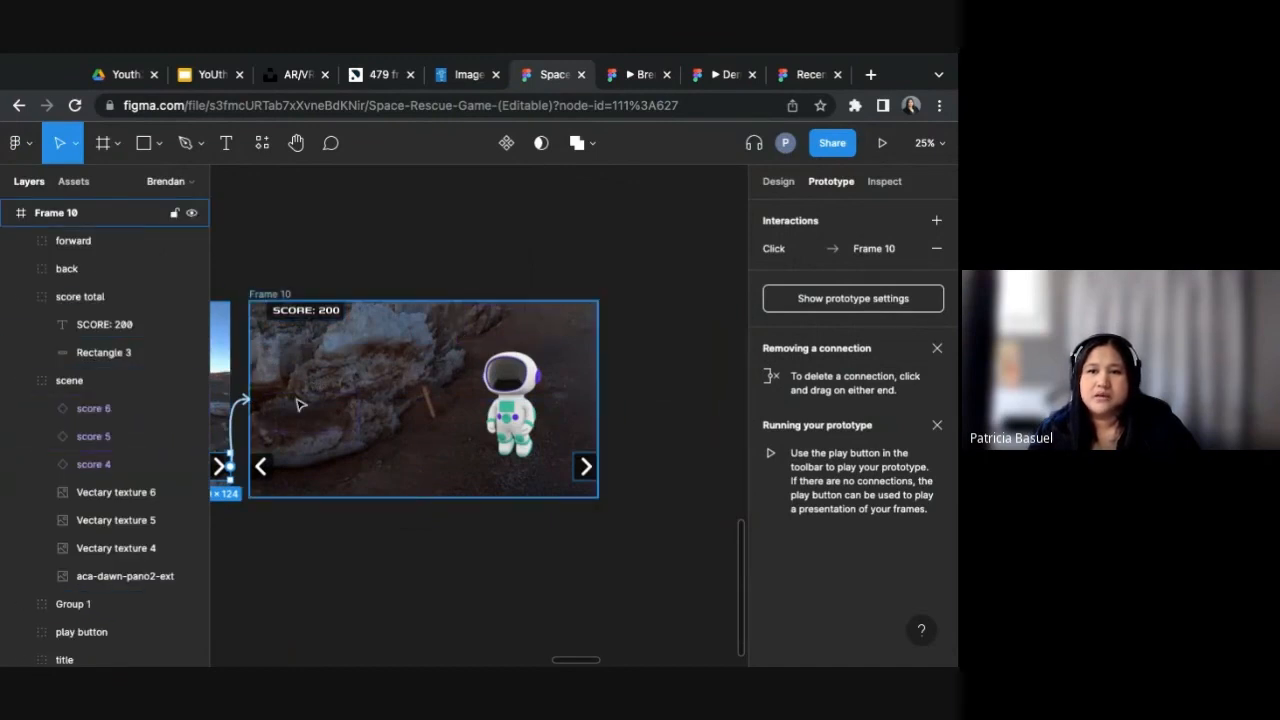
left_click(86, 380)
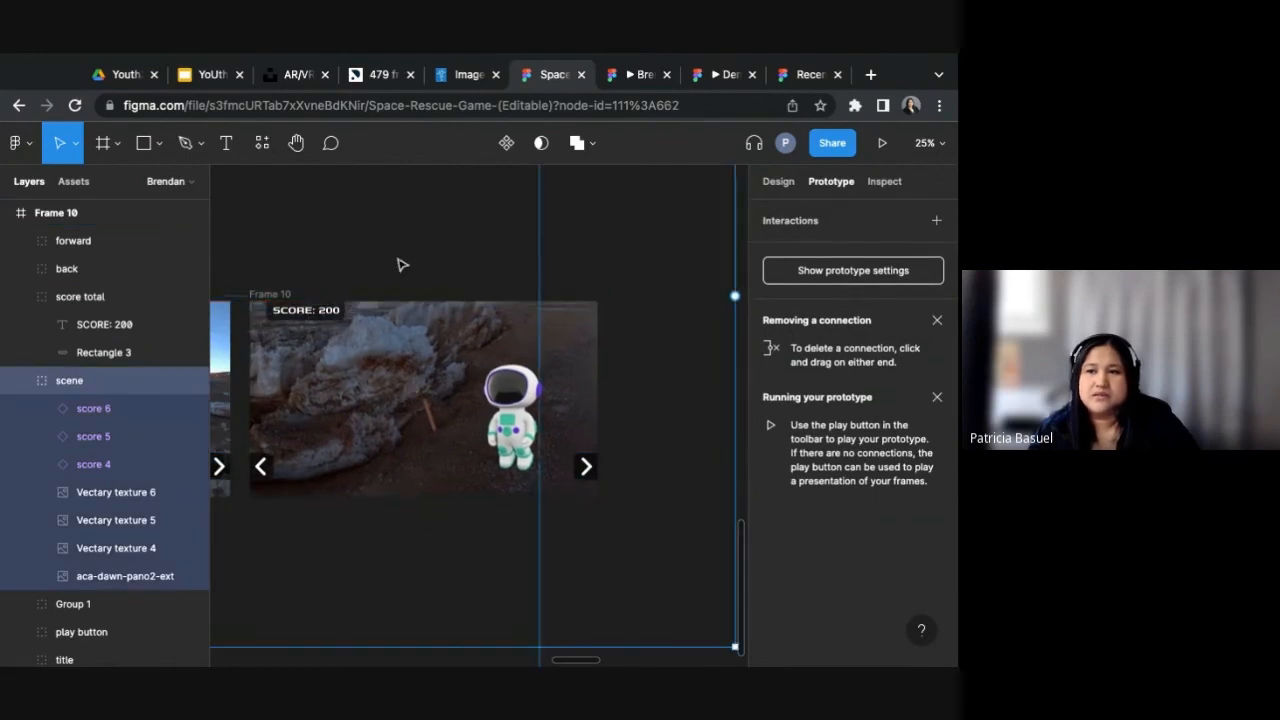
left_click(205, 466)
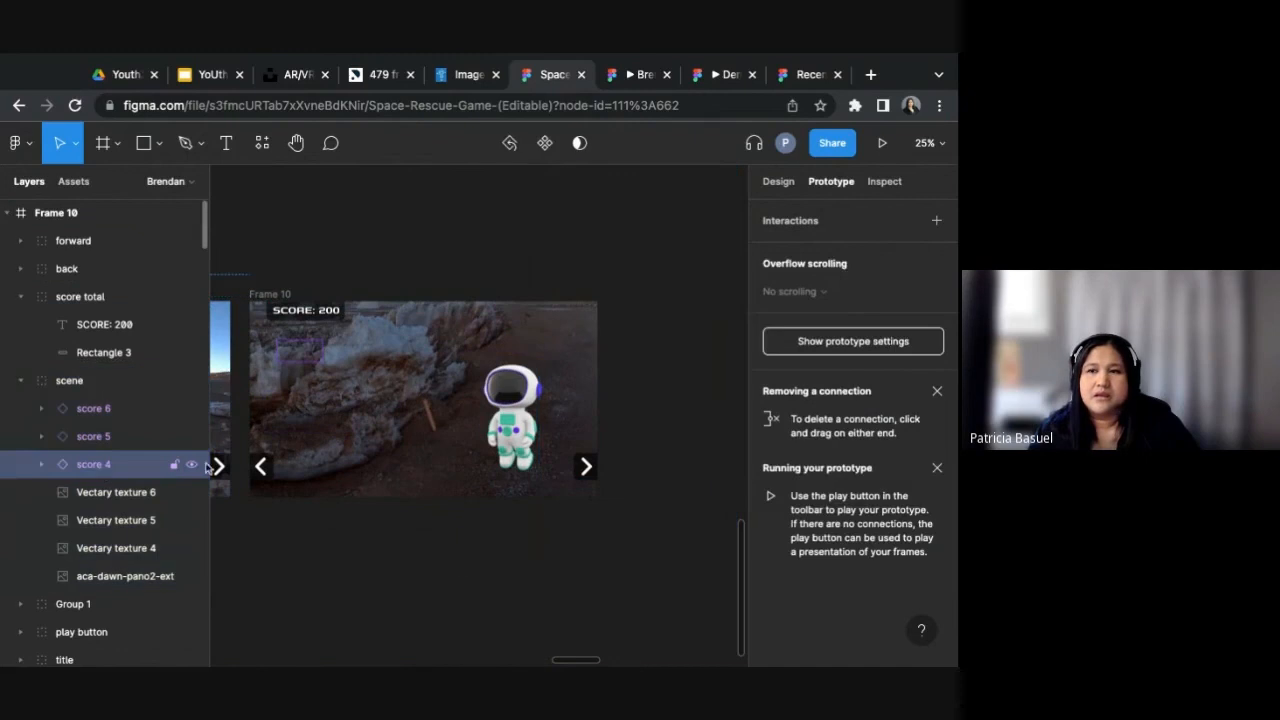
scroll(349, 540, "left", 3)
scroll(349, 540, "right", 2)
left_click(415, 272)
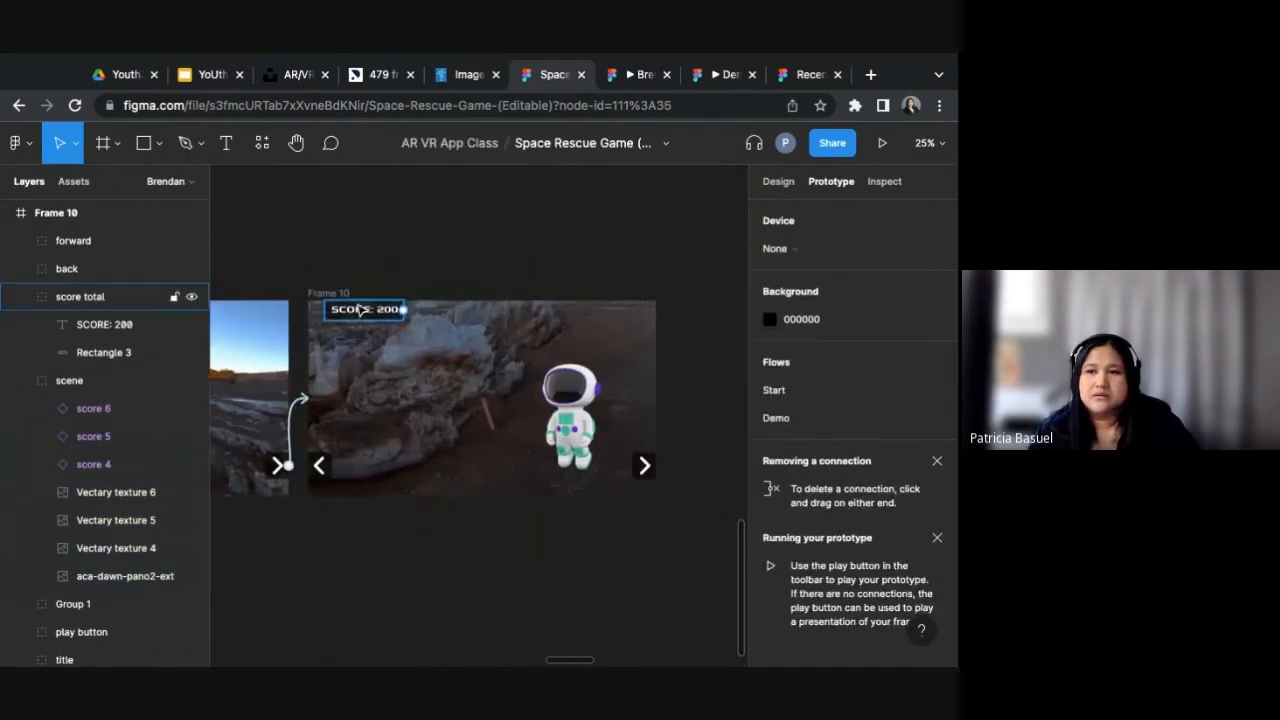
Step: Duplicate Frame 10 and place the copy to its right with a 90 px gap
left_click(365, 293)
key("ctrl+d")
scroll(370, 293, "right", 3)
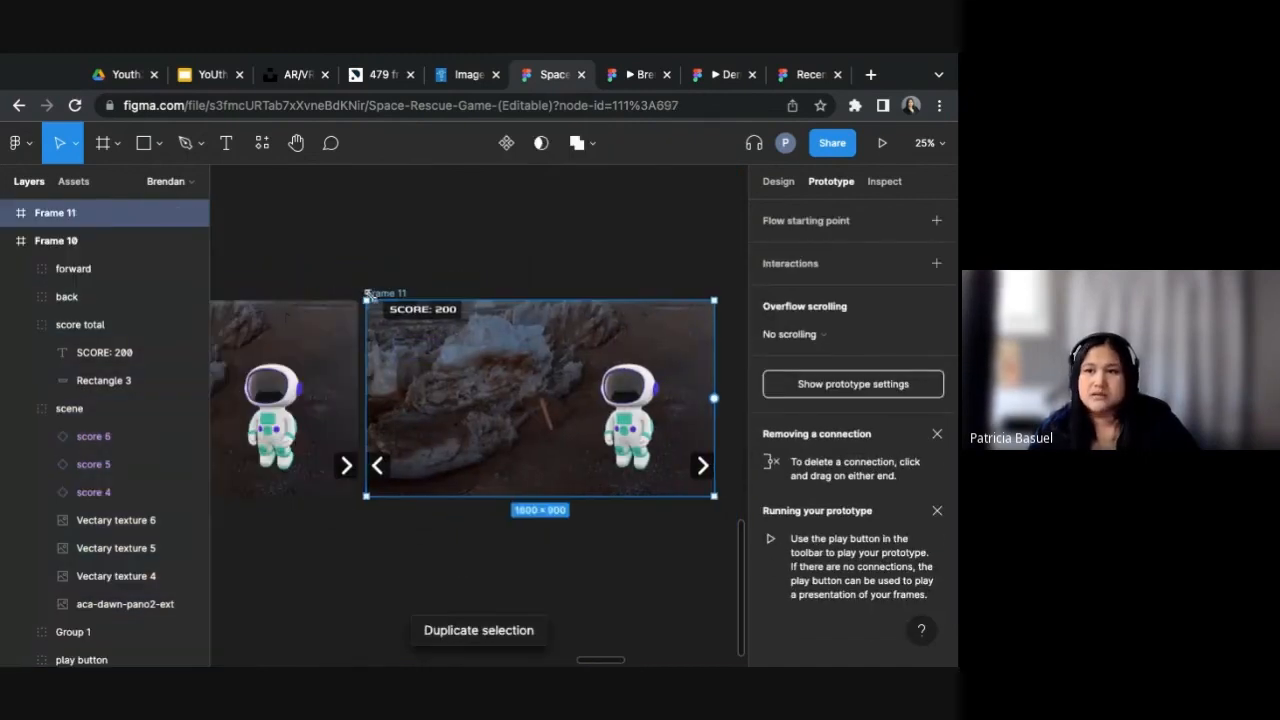
scroll(400, 286, "left", 3)
left_click_drag(643, 275, 652, 275)
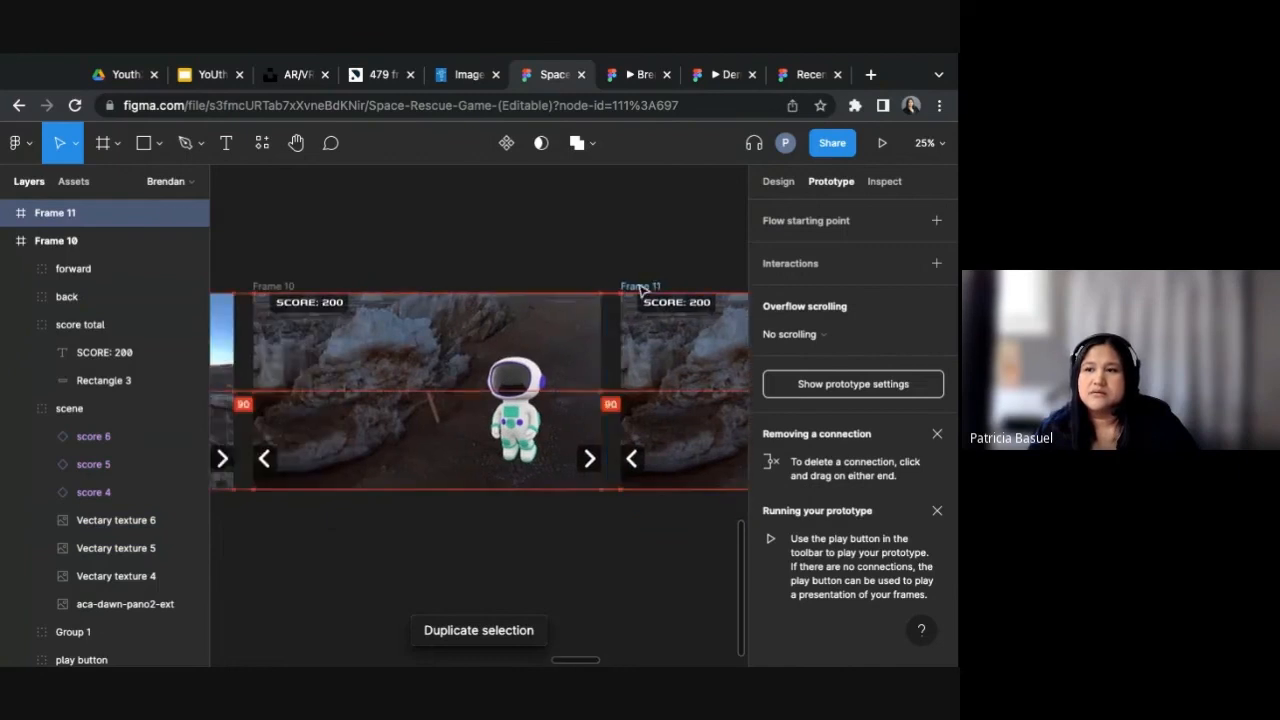
left_click(651, 262)
scroll(652, 262, "right", 5)
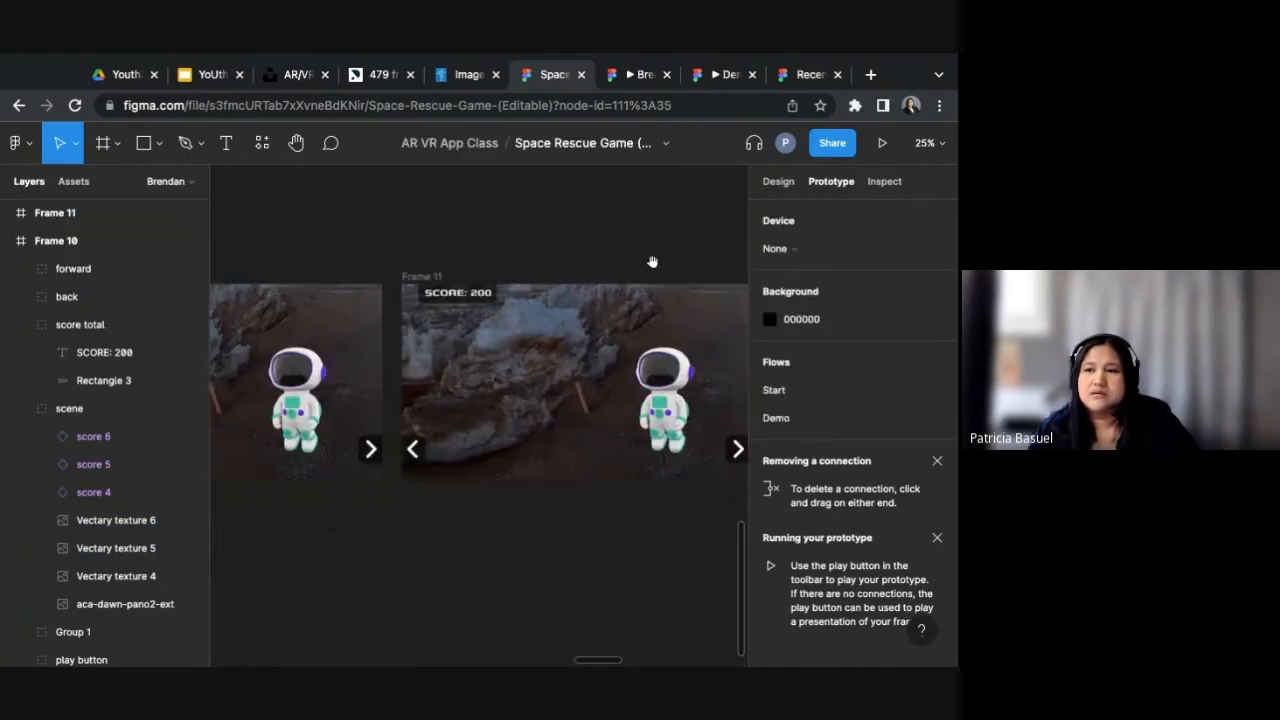
Step: Set the layer opacity of the astronaut image Vectary texture 6 in Frame 11 to 0%
scroll(383, 244, "left", 2)
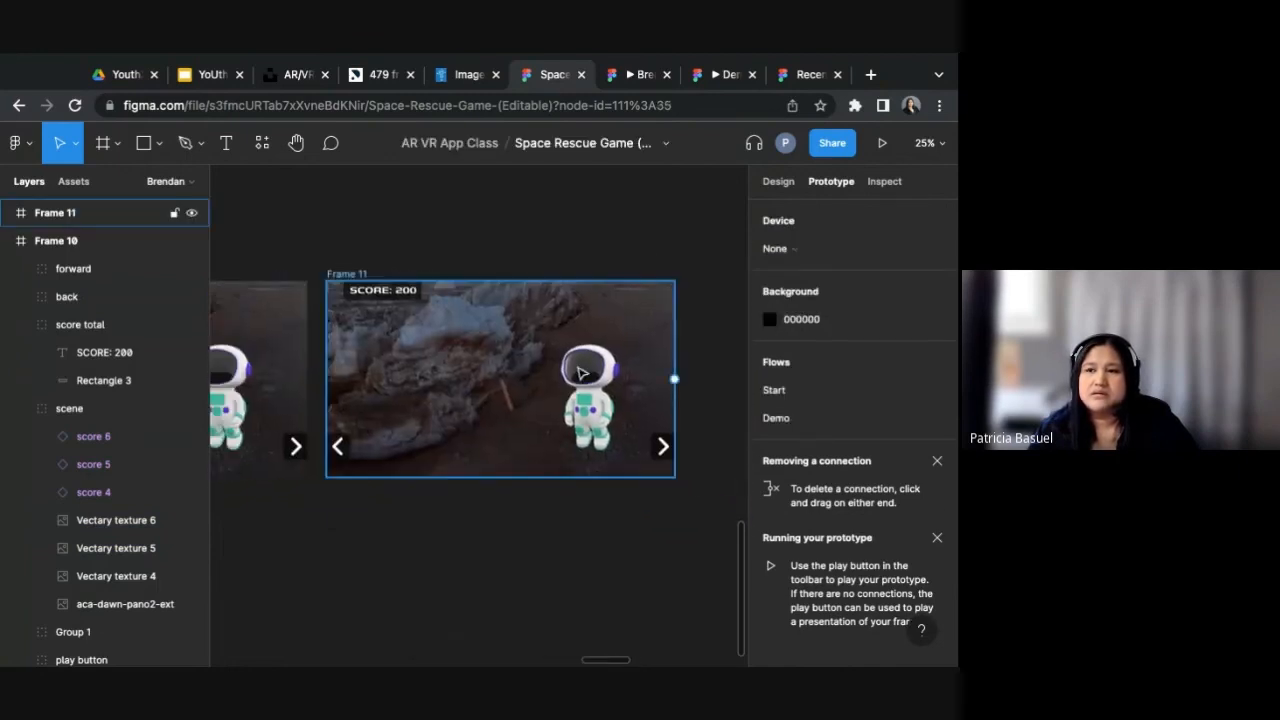
left_click(619, 375)
left_click(585, 377)
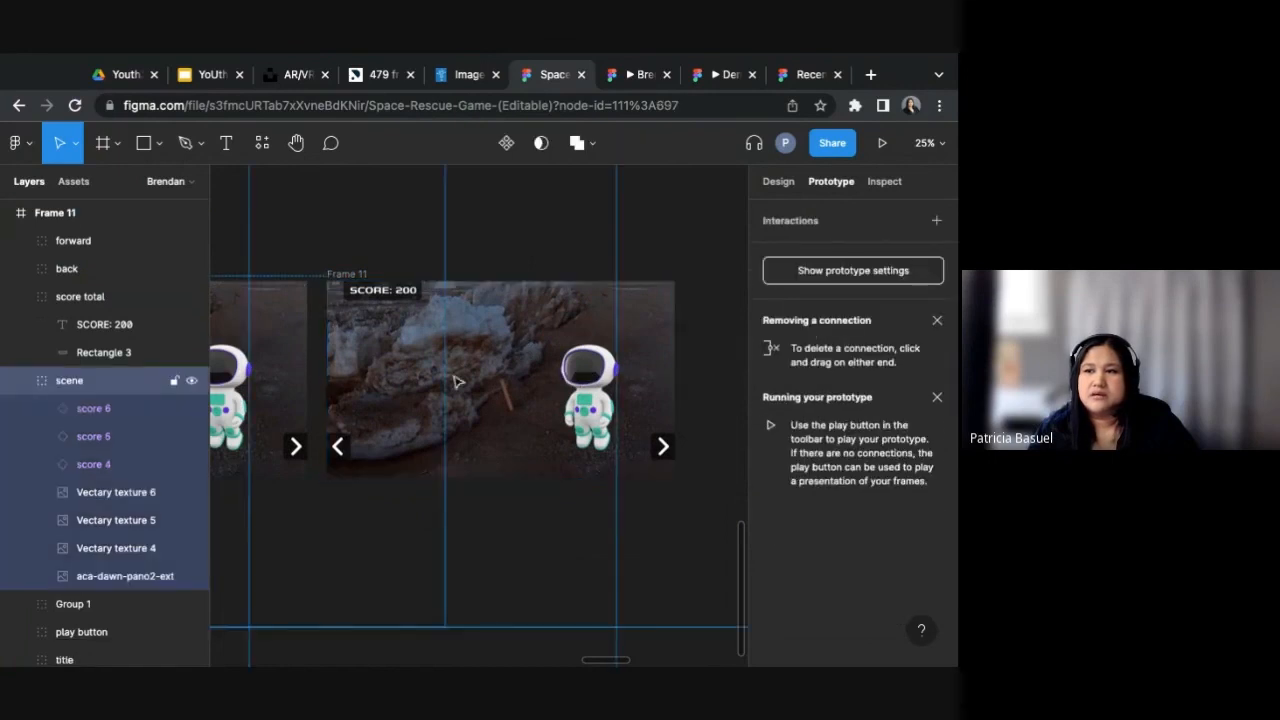
left_click(116, 492)
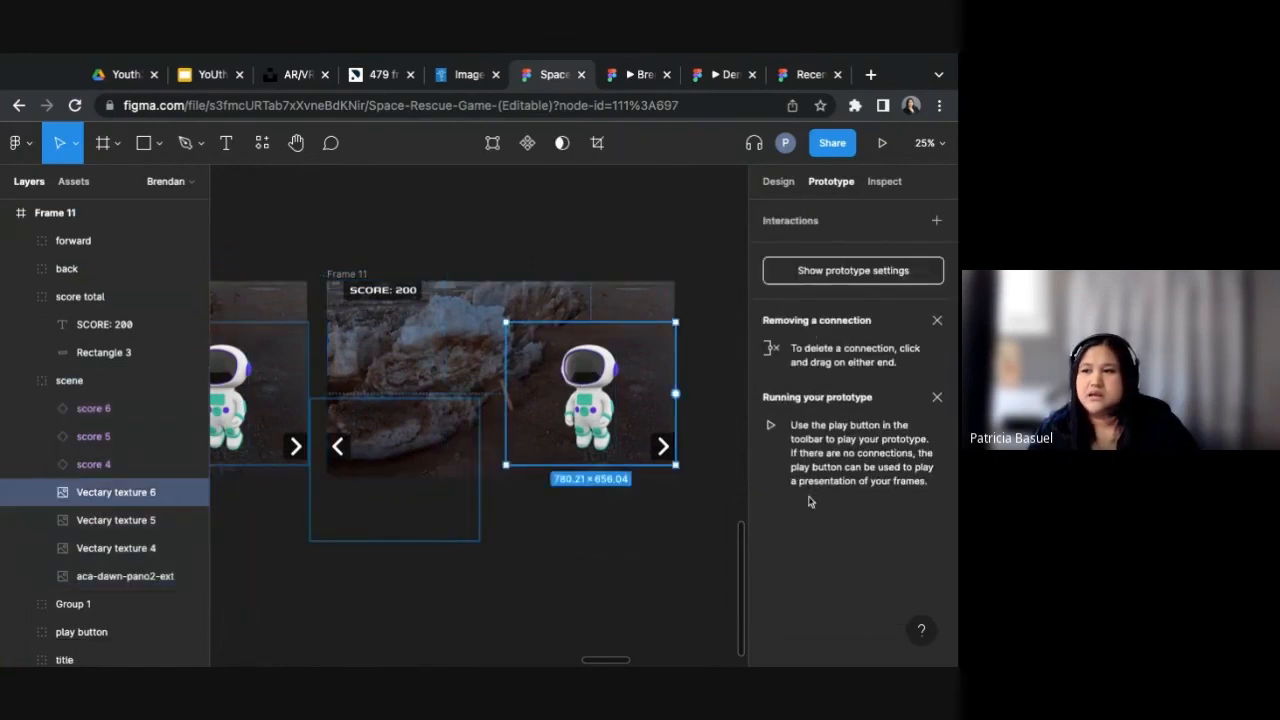
left_click(776, 181)
scroll(882, 575, "down", 1)
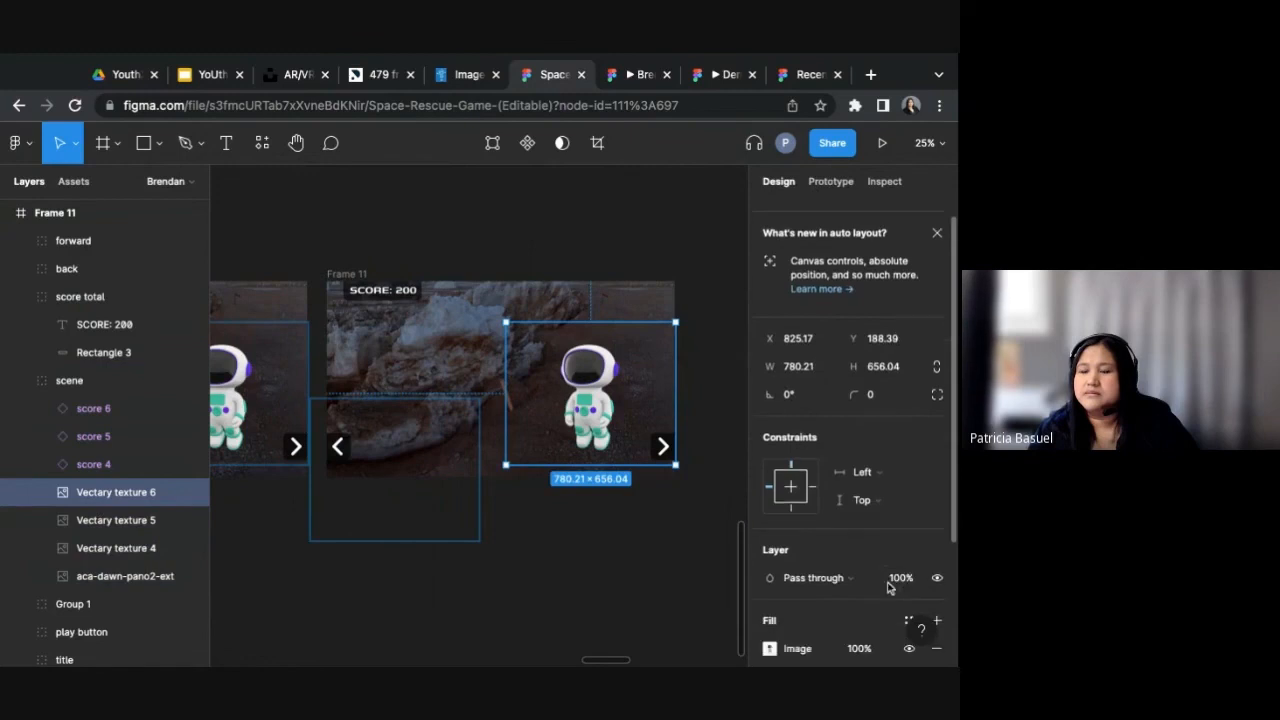
scroll(887, 587, "down", 3)
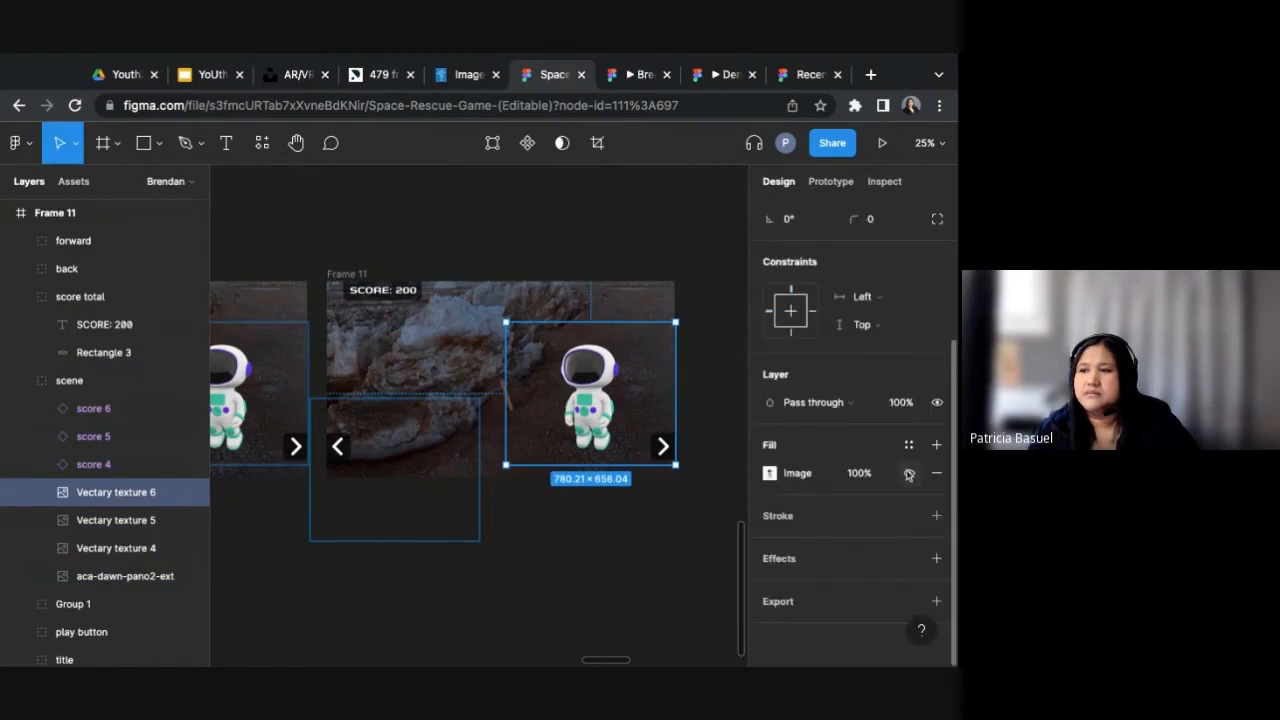
left_click(902, 404)
type("0")
key("Return")
Step: Set the layer opacity of the +100 badge score 6 in Frame 11 to 100%
left_click(576, 318)
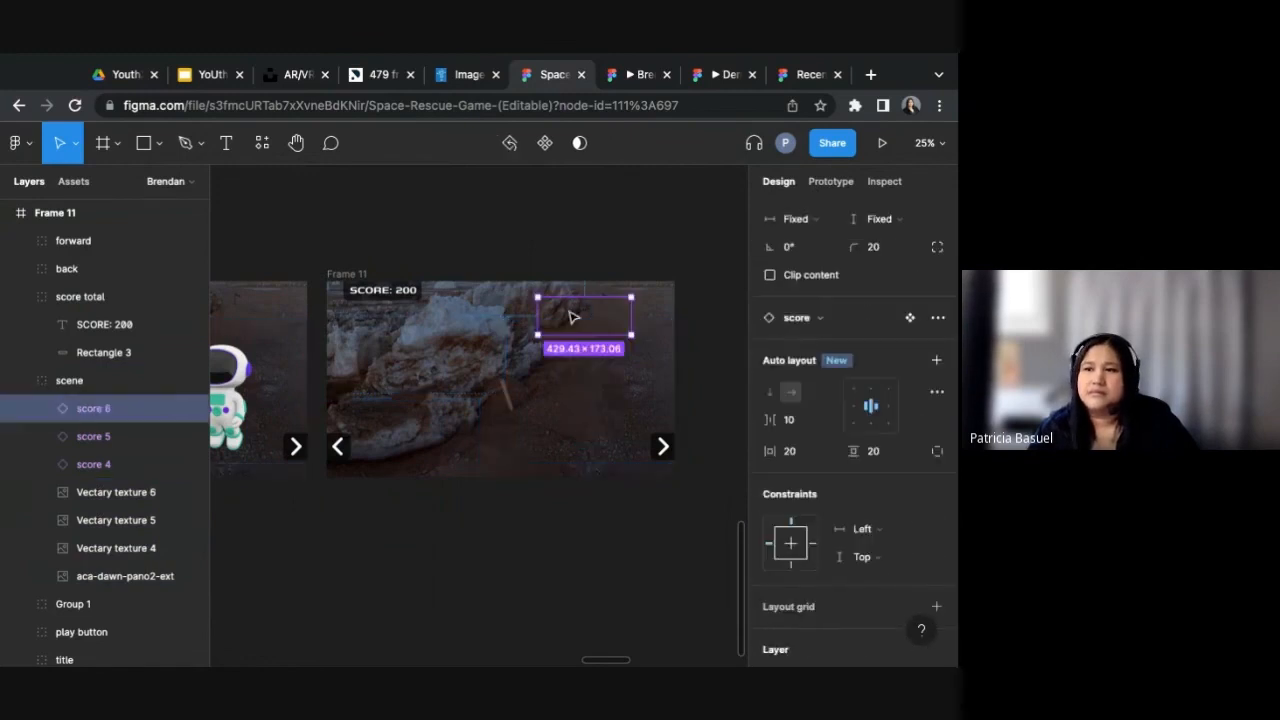
scroll(869, 557, "down", 1)
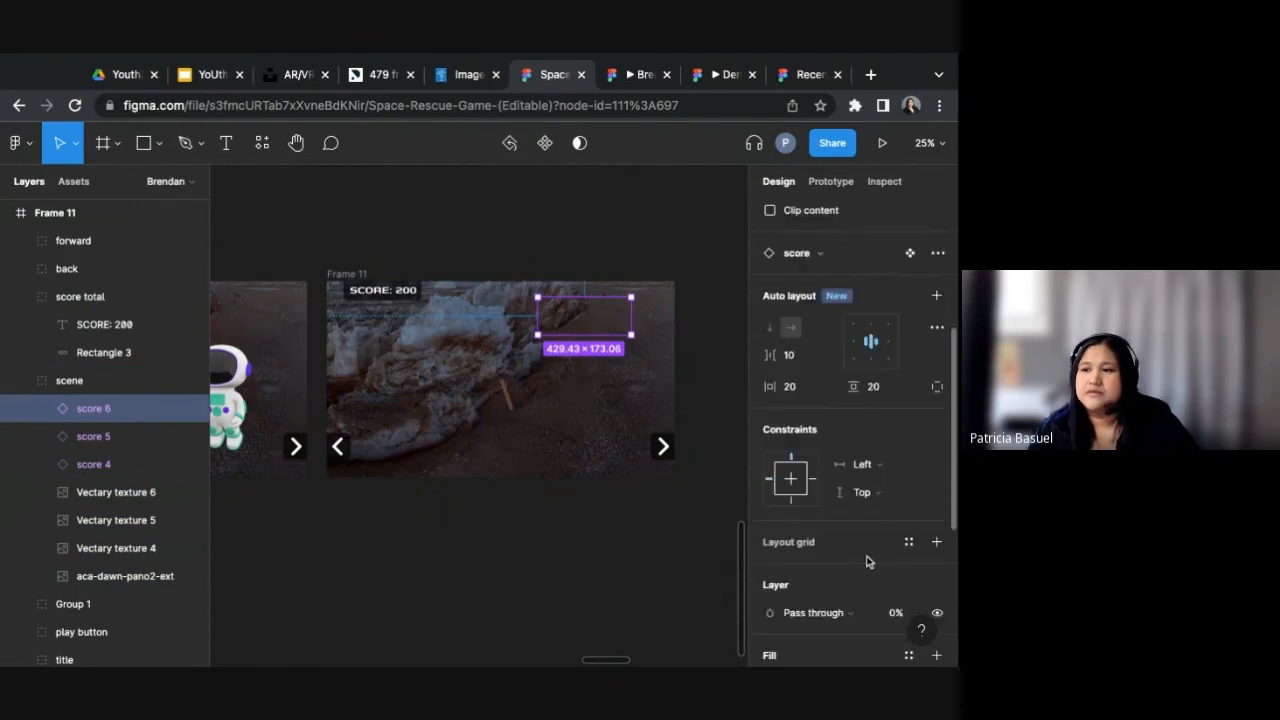
left_click(896, 610)
type("100")
key("Return")
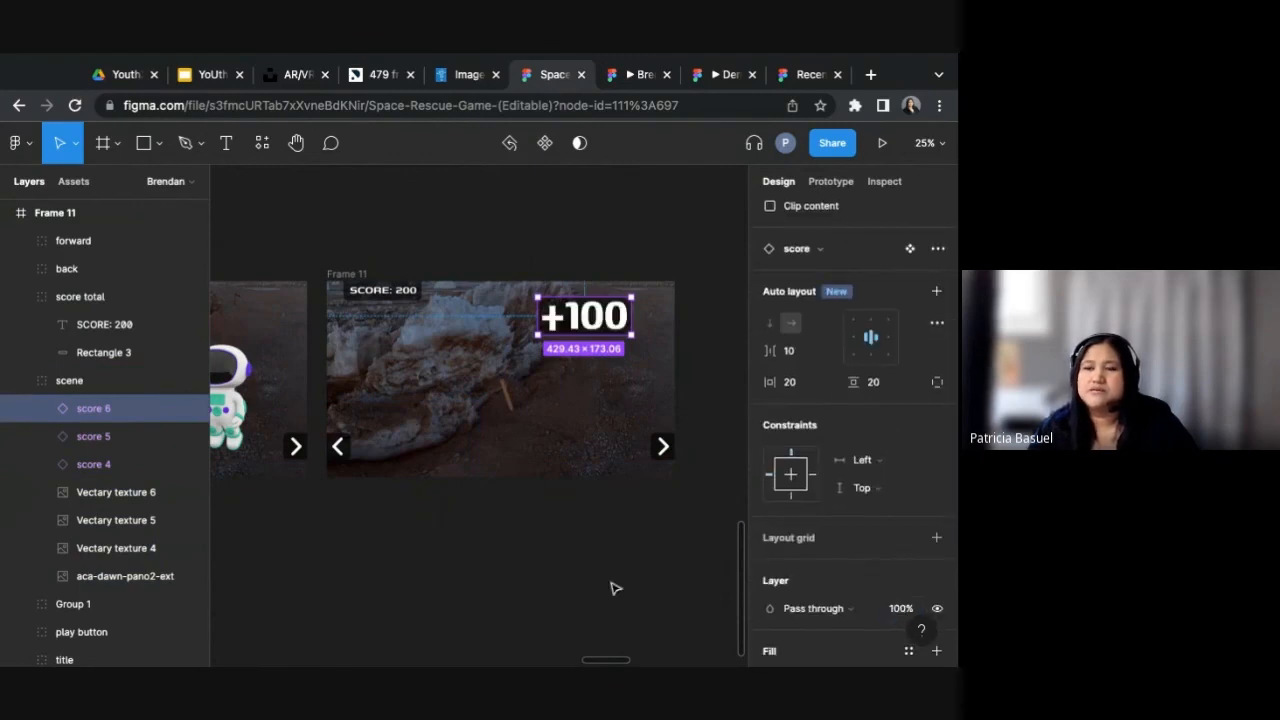
left_click(611, 588)
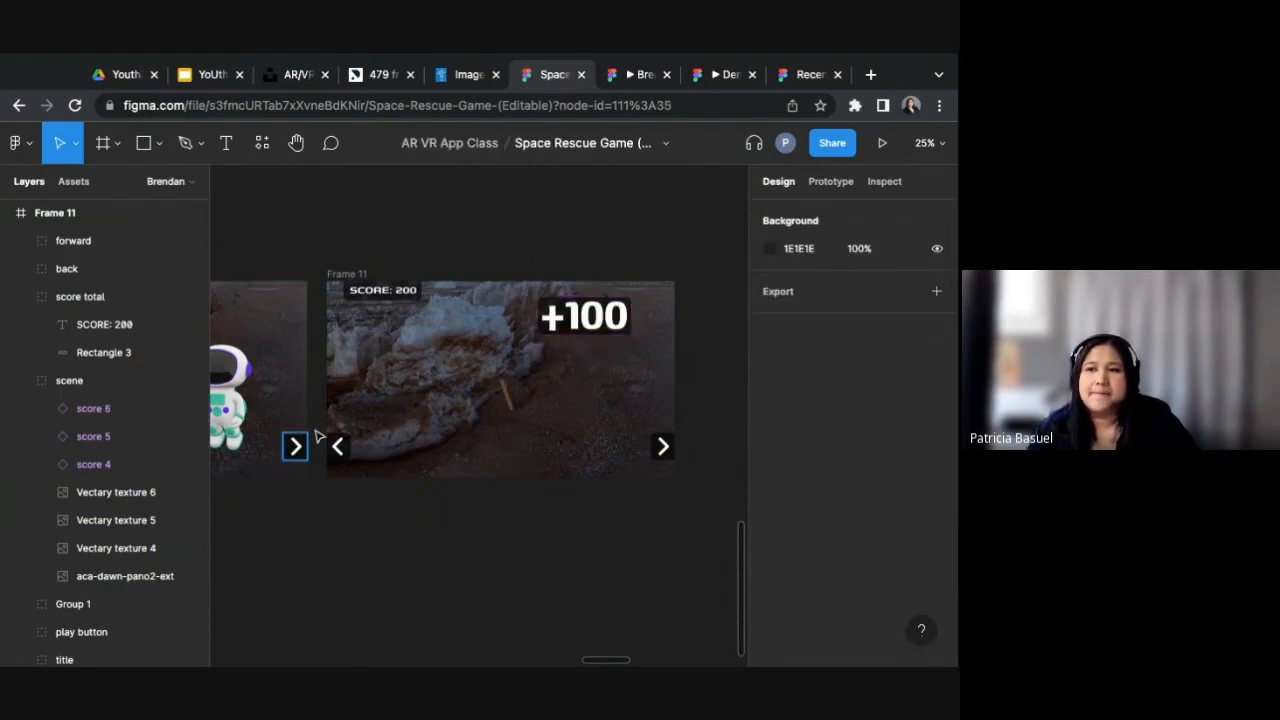
Step: Link the astronaut image Vectary texture 6 in Frame 10 to Frame 11 with an on-click interaction
scroll(363, 523, "left", 3)
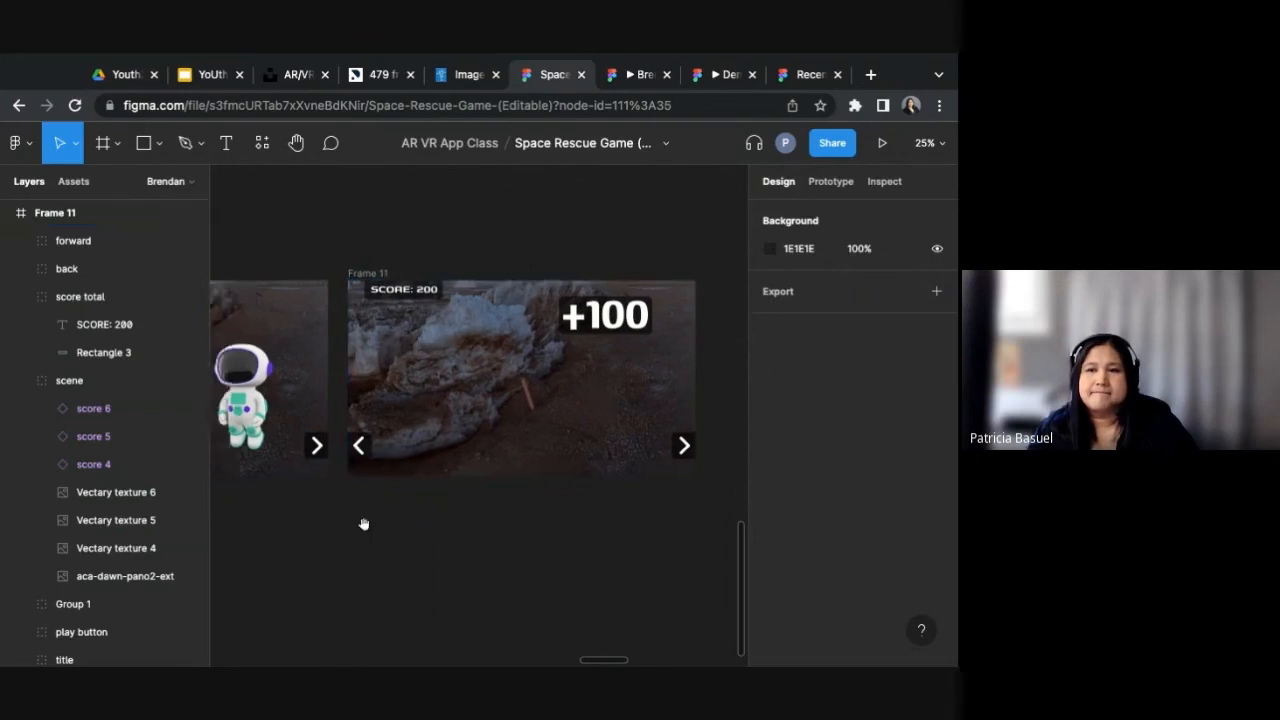
left_click(831, 181)
left_click(358, 383)
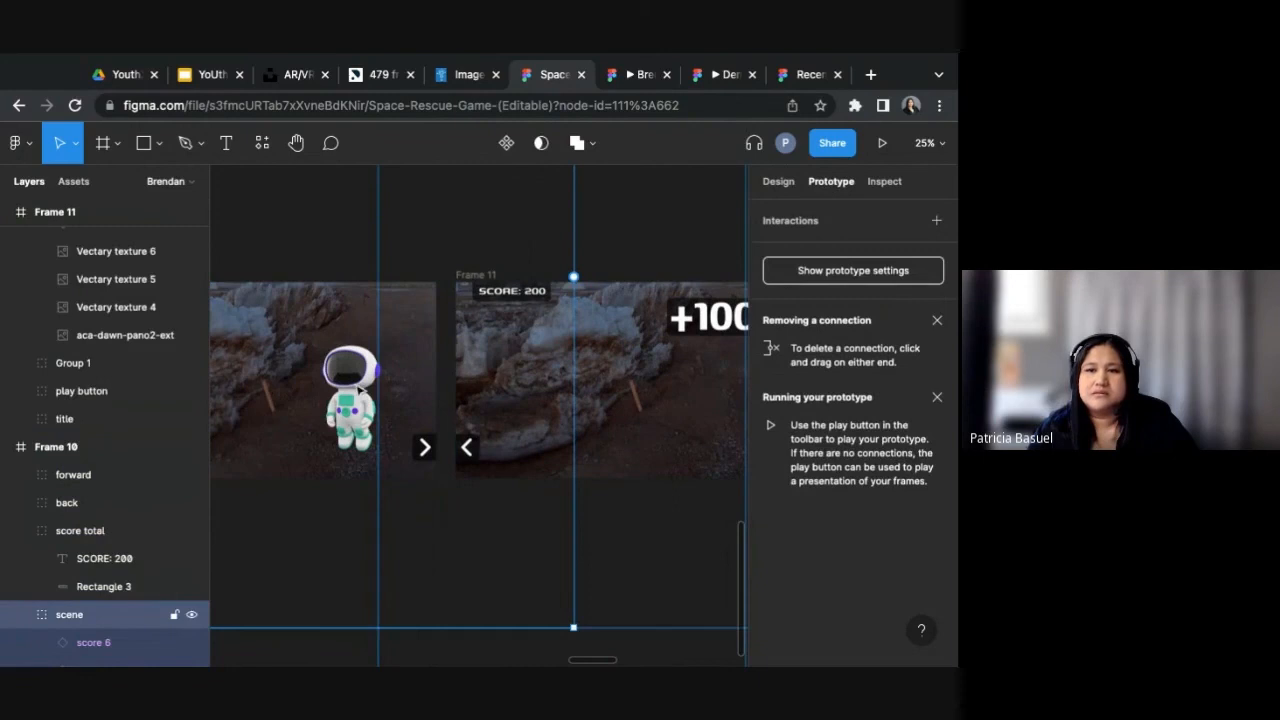
left_click(358, 391)
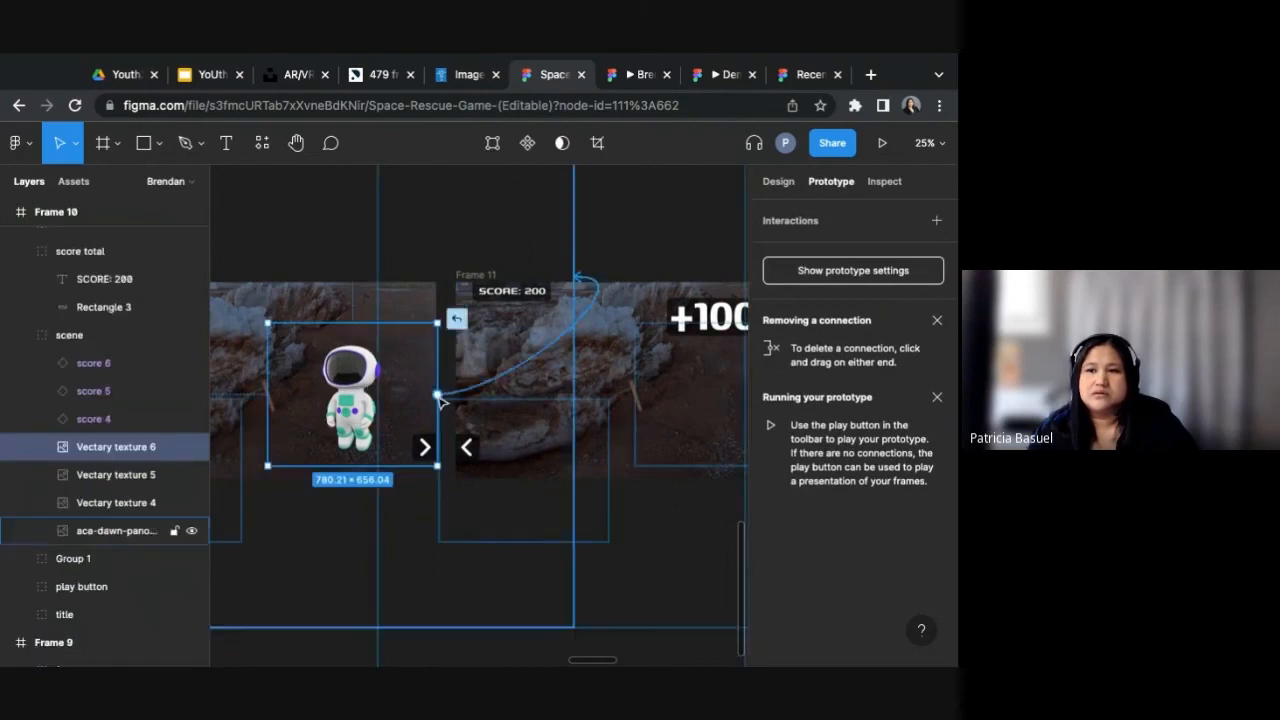
left_click_drag(439, 397, 472, 400)
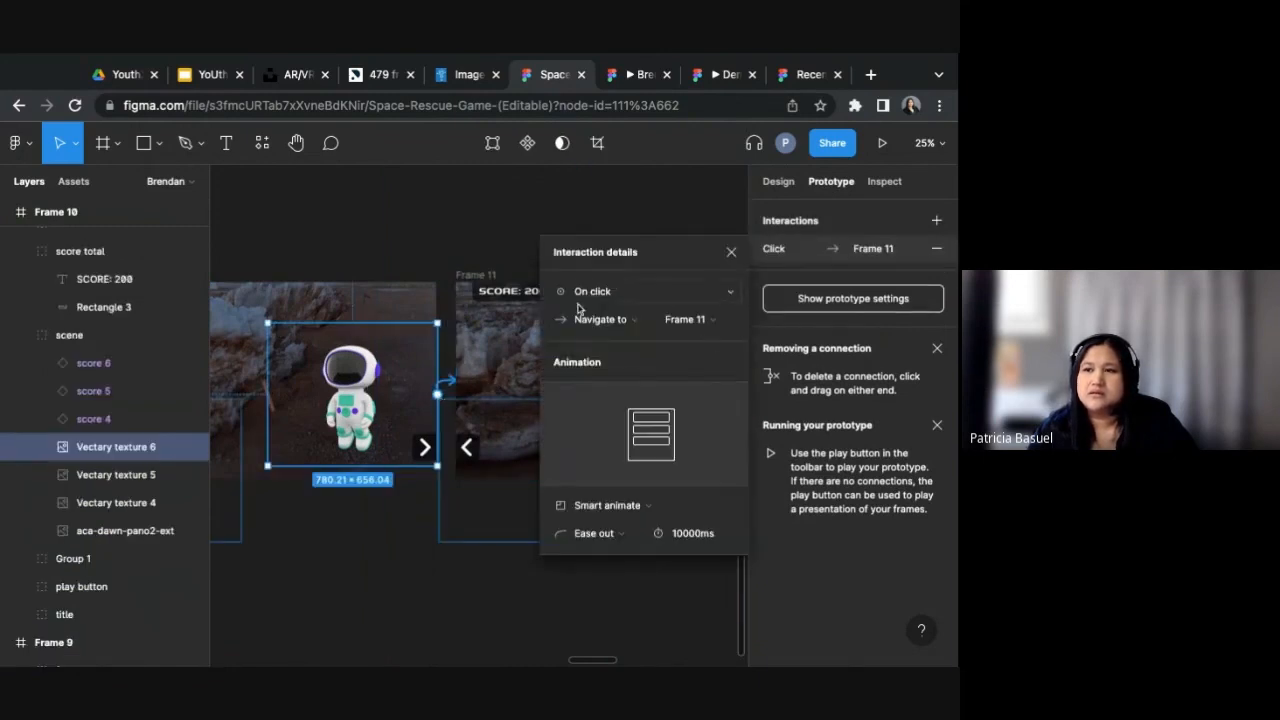
Step: Set the Smart animate duration of the astronaut's link to Frame 11 to 300 ms and close the interaction details
left_click(697, 540)
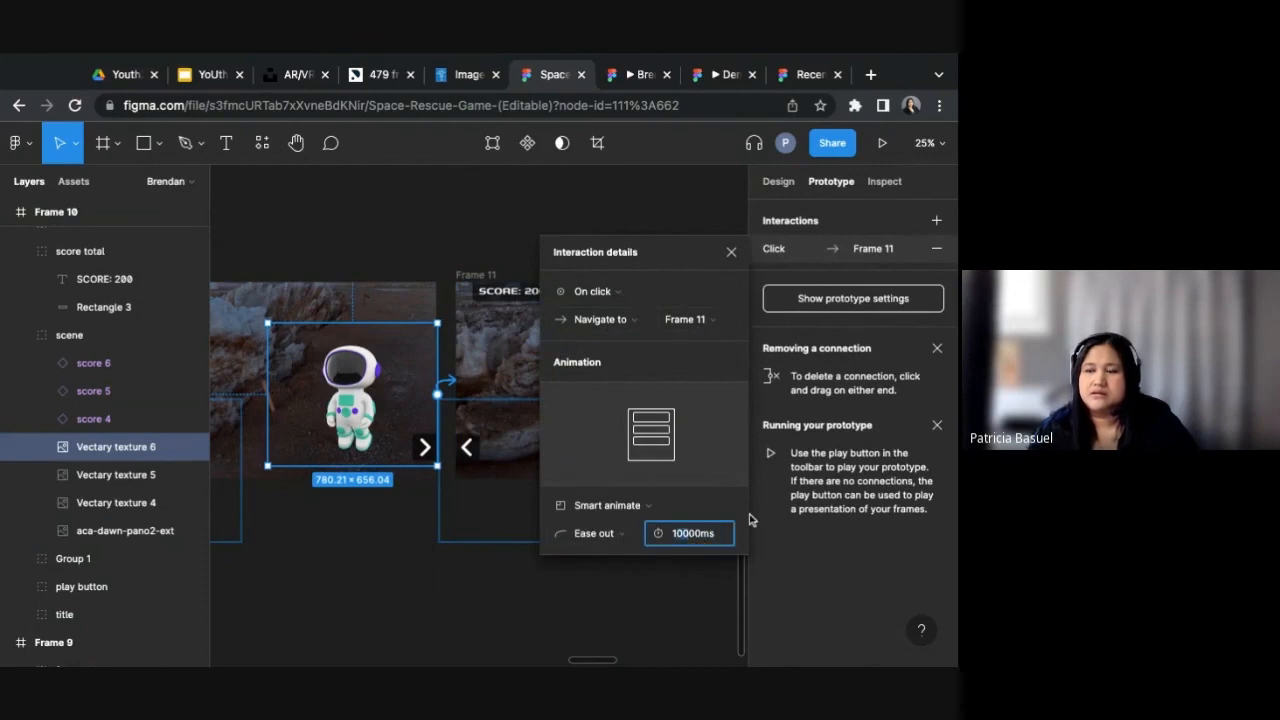
type("3")
key("Return")
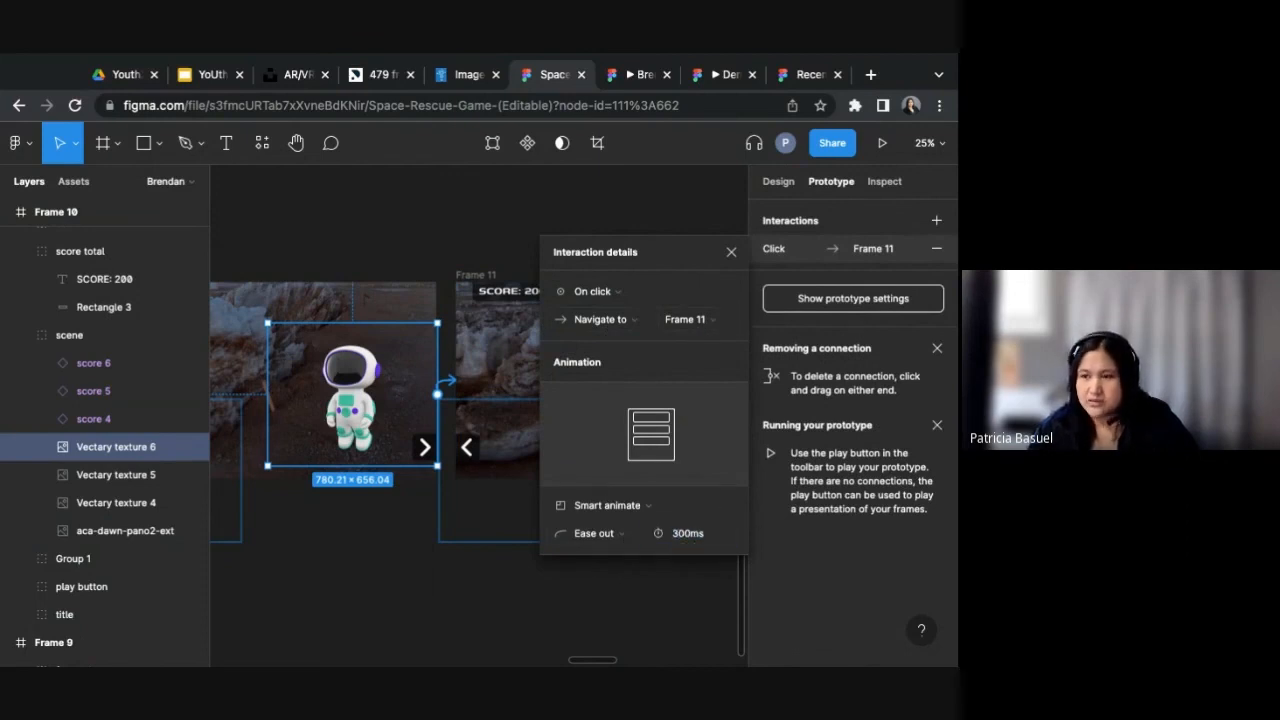
left_click(651, 630)
Step: Duplicate Frame 11 and place the copy to its right, leaving a small gap between the frames
scroll(653, 600, "right", 3)
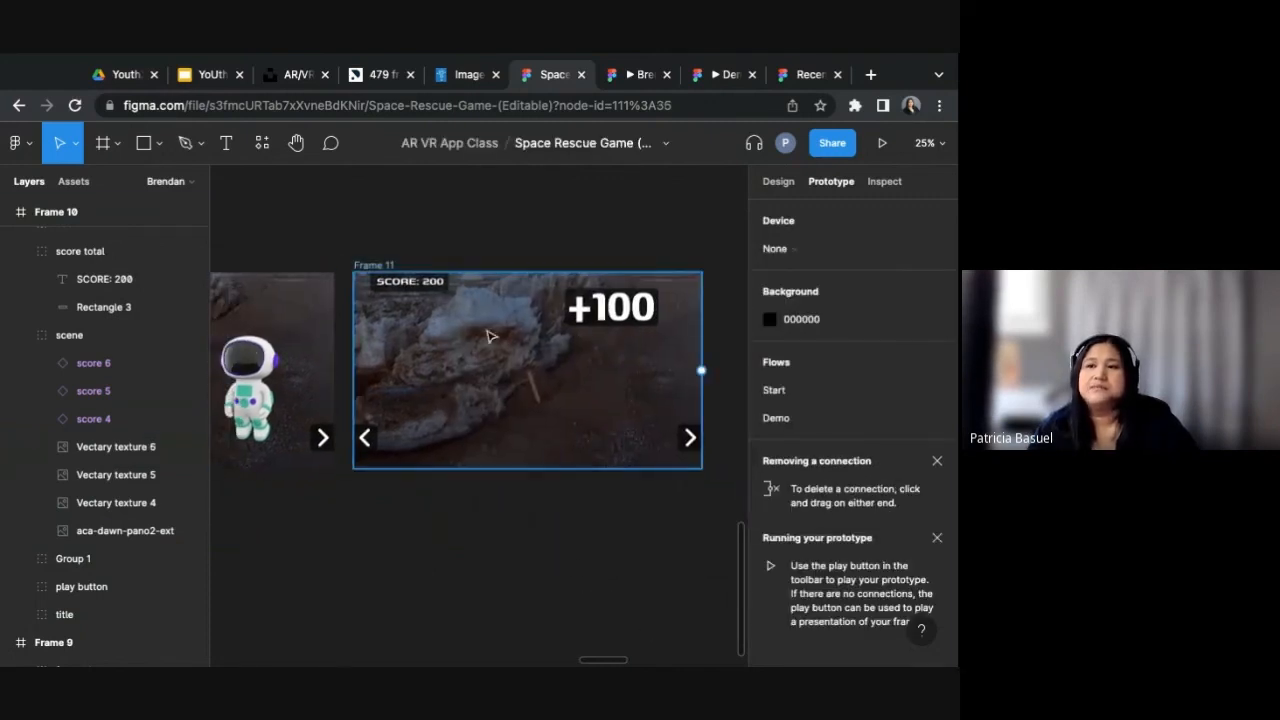
left_click(392, 265)
scroll(535, 263, "right", 2)
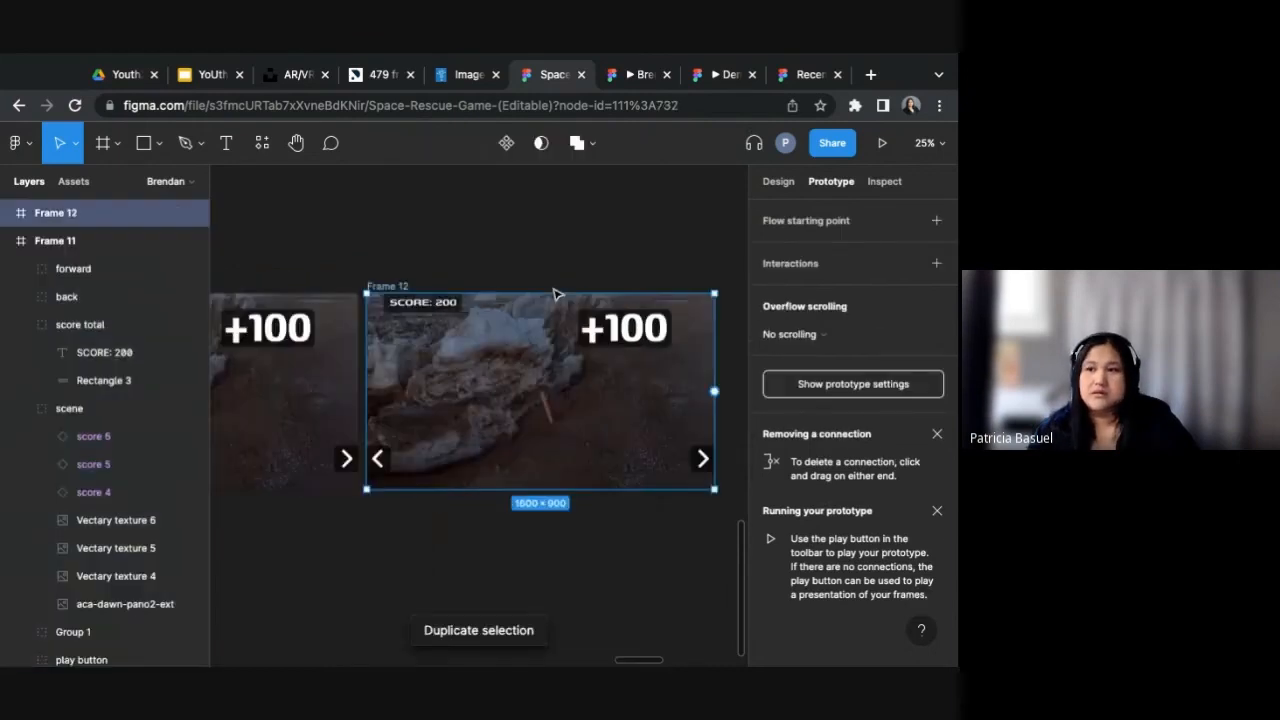
key("ctrl+d")
scroll(620, 300, "left", 3)
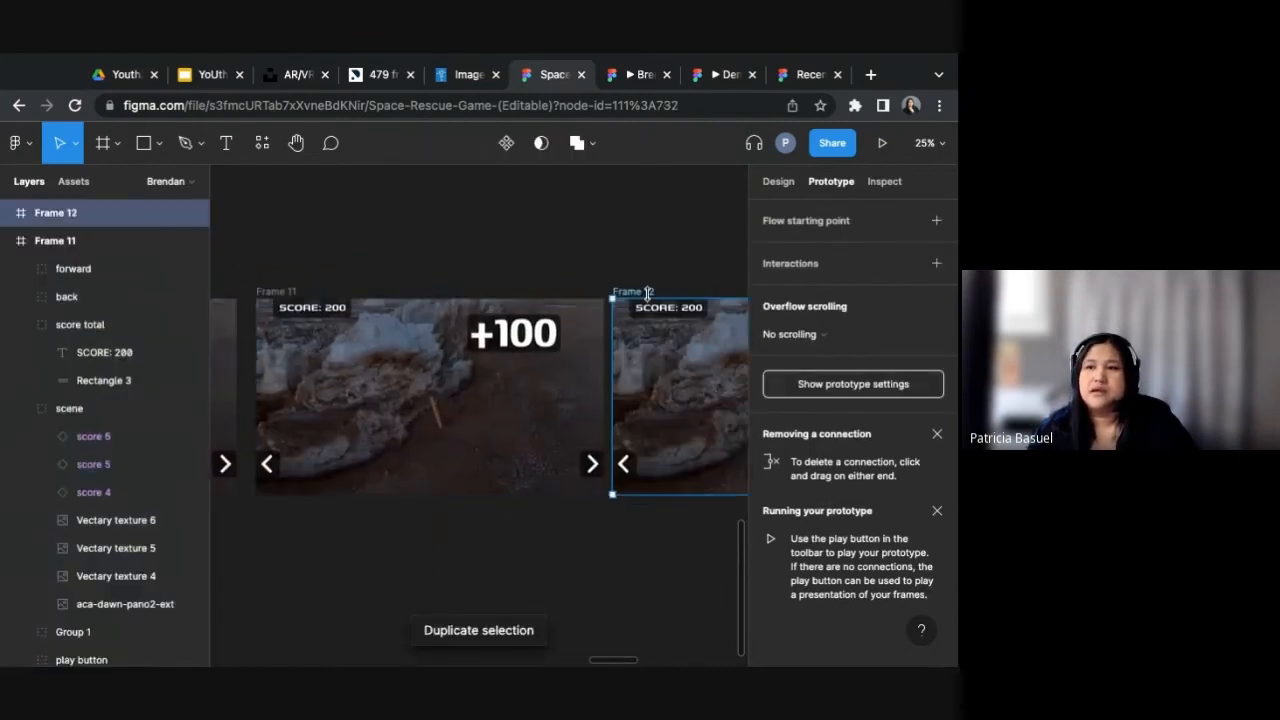
left_click_drag(647, 293, 658, 293)
left_click(670, 281)
Step: Make the +100 badge score 6 in Frame 12 fully transparent through its layer opacity
scroll(686, 251, "right", 3)
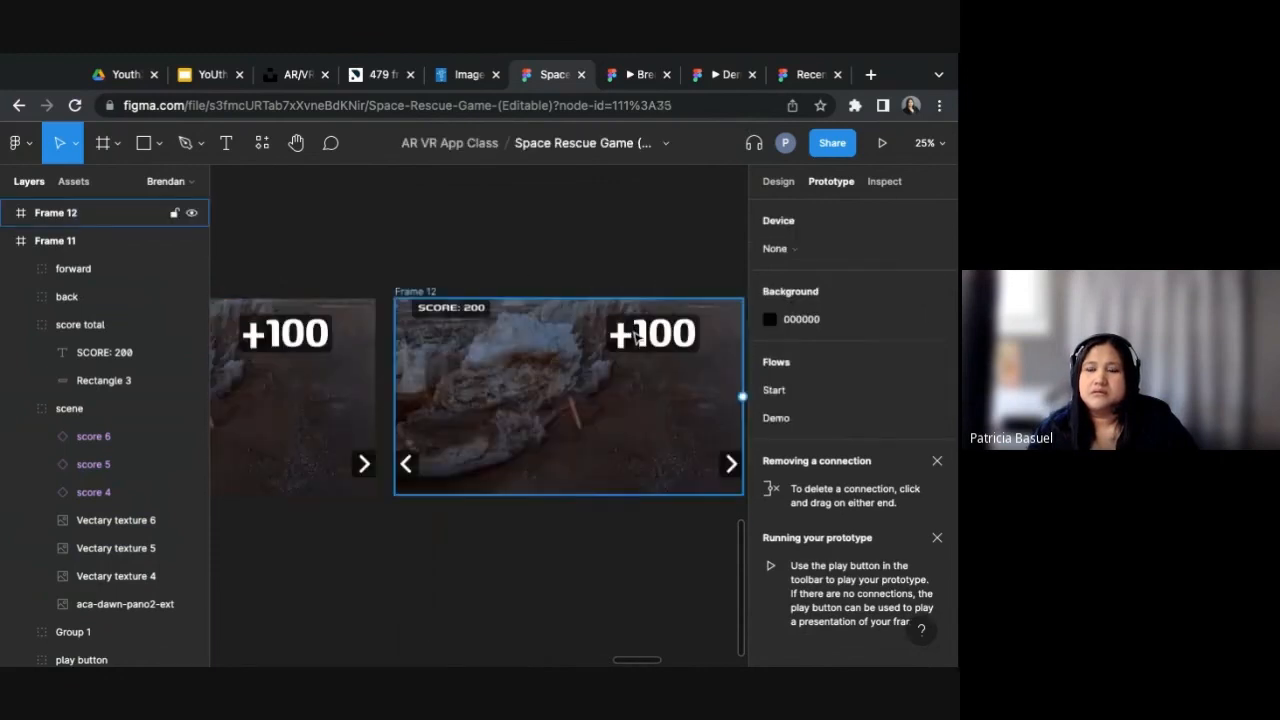
left_click(637, 337)
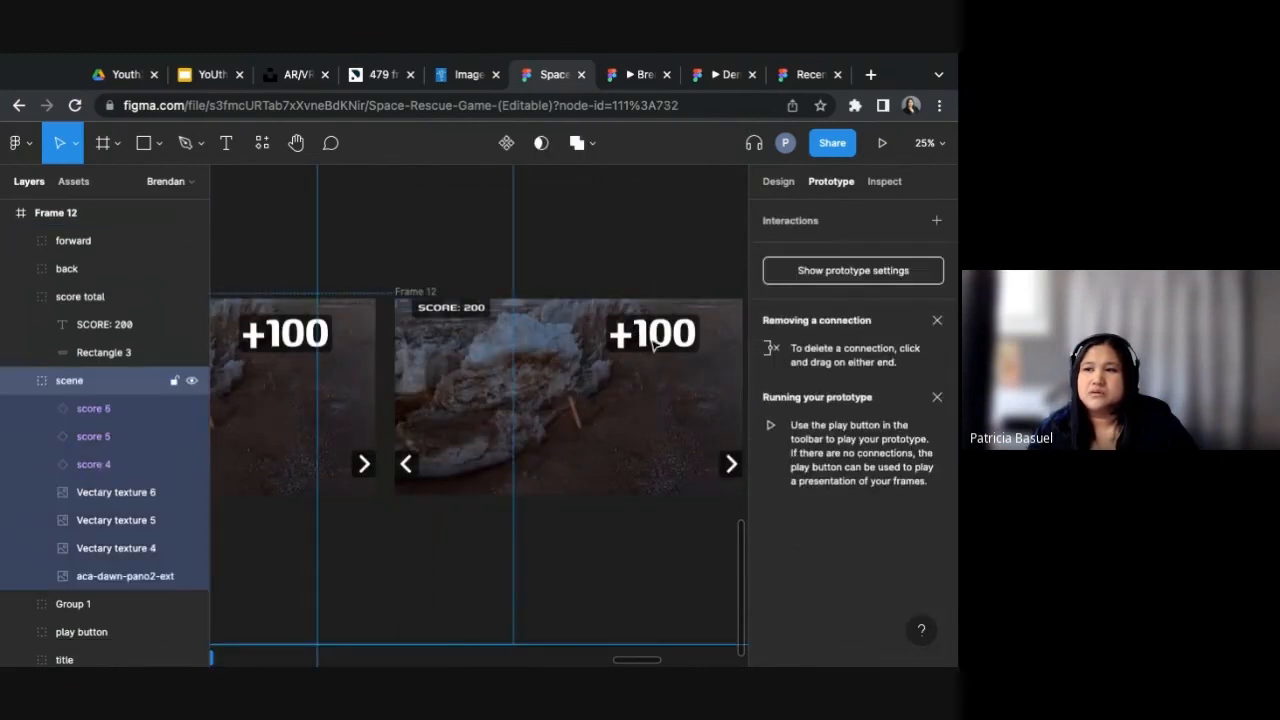
double_click(650, 335)
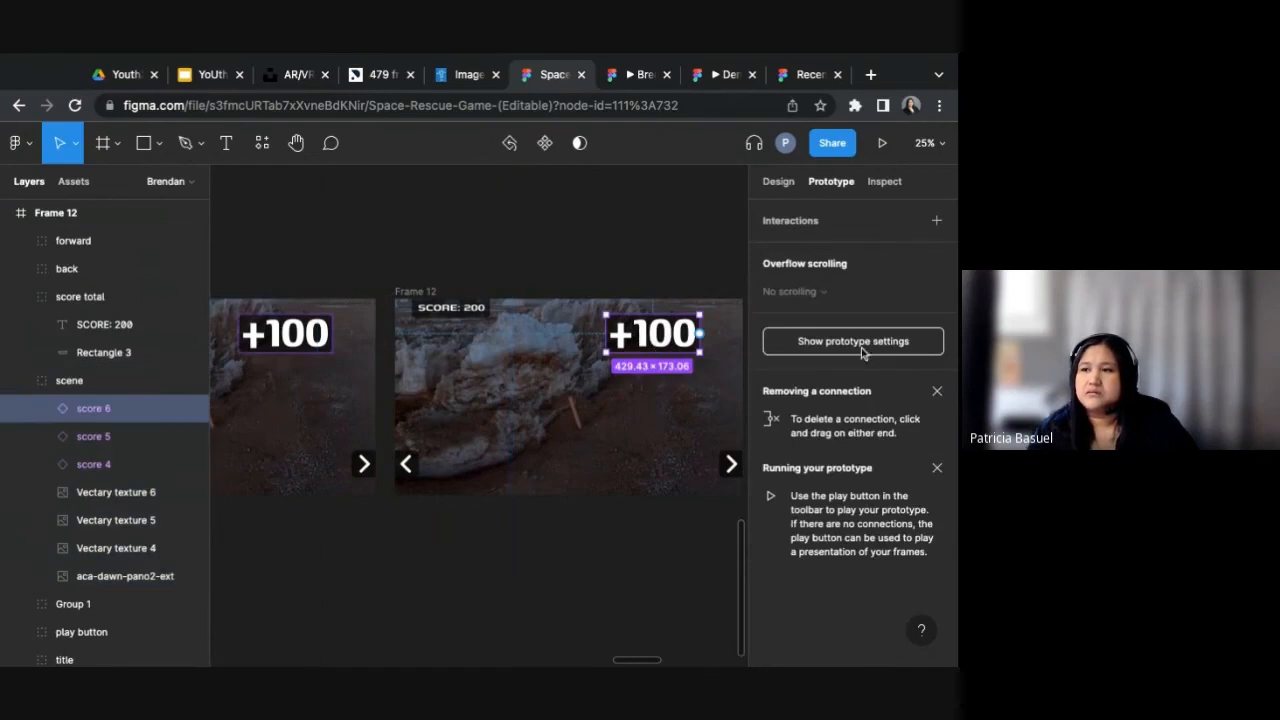
left_click(792, 184)
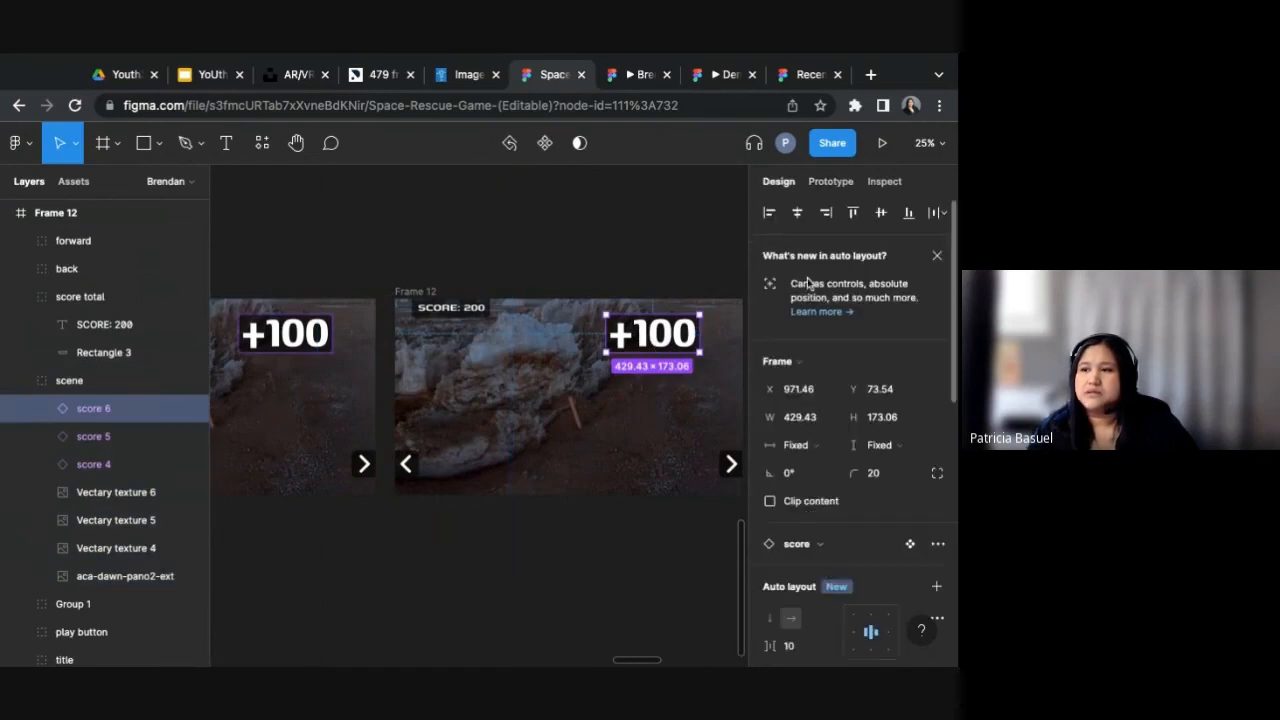
scroll(882, 512, "down", 4)
left_click(903, 526)
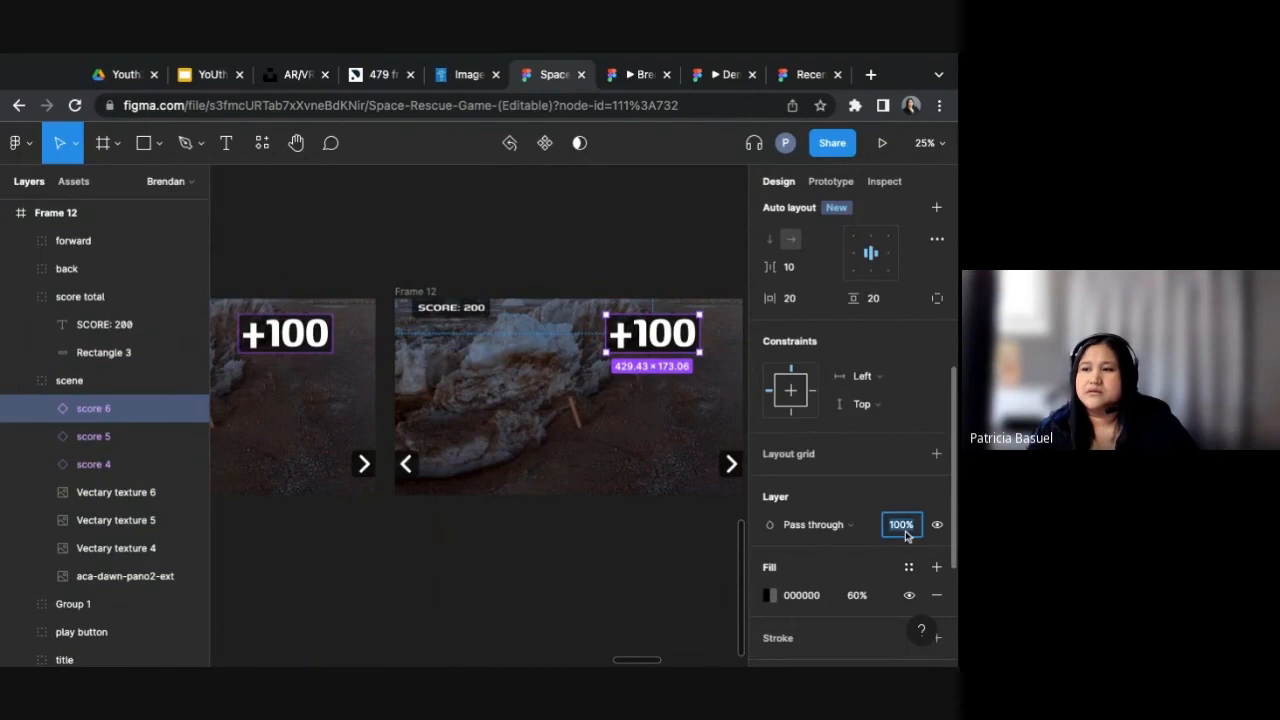
key("Return")
left_click(503, 560)
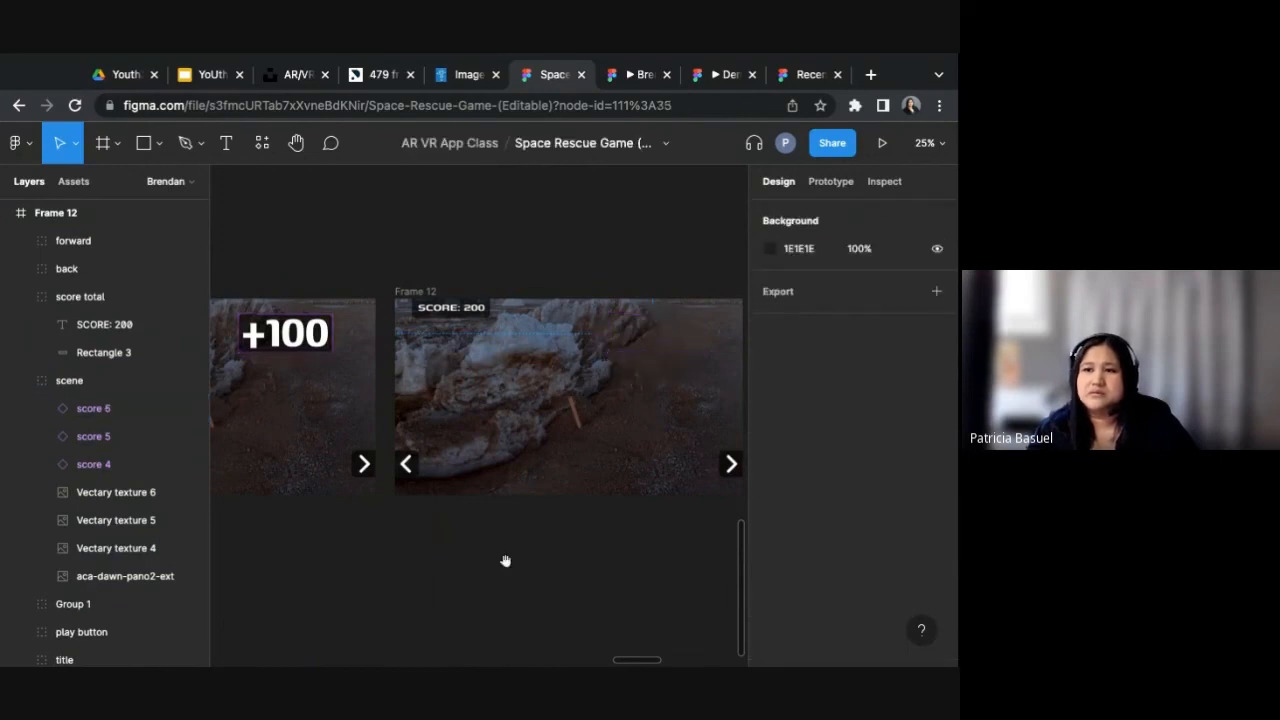
Step: Change the score text in Frame 12 to "SCORE: 300"
scroll(503, 560, "left", 3)
double_click(580, 298)
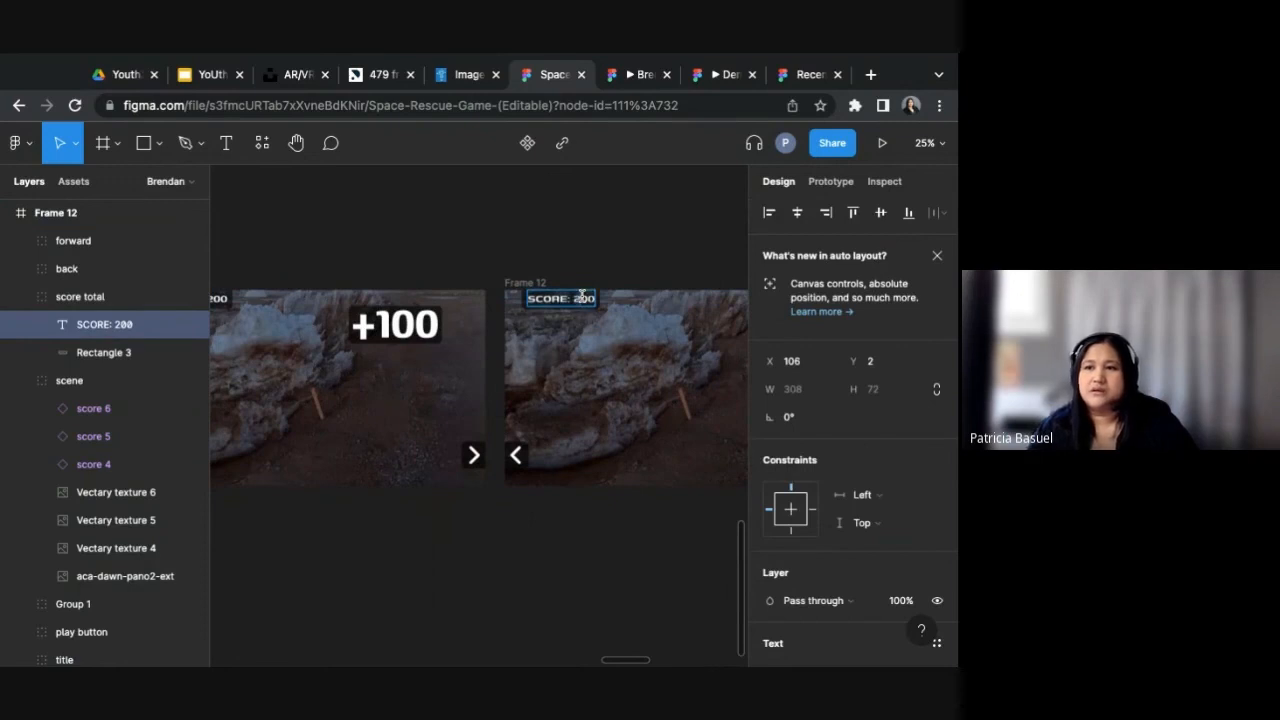
key("BackSpace")
type("3")
key("Return")
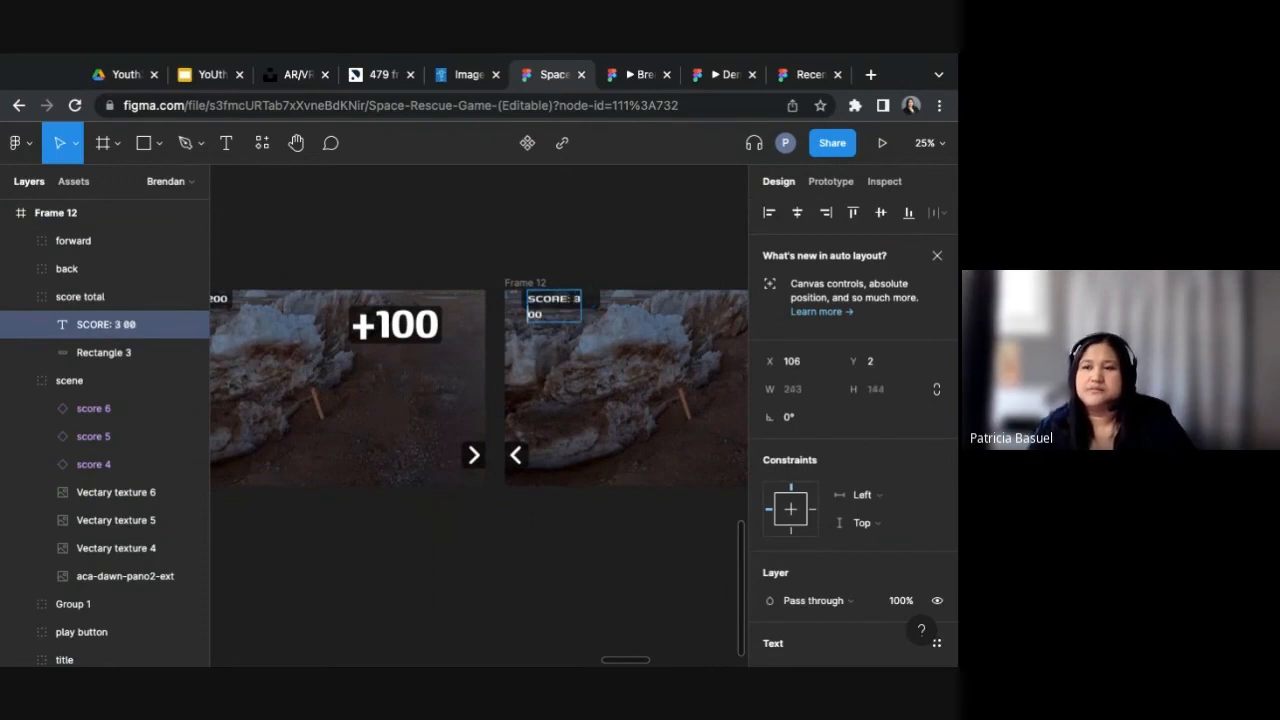
Step: Connect Frame 11 as a whole to Frame 12 with a Smart animate prototype link
scroll(480, 390, "left", 3)
left_click(436, 296)
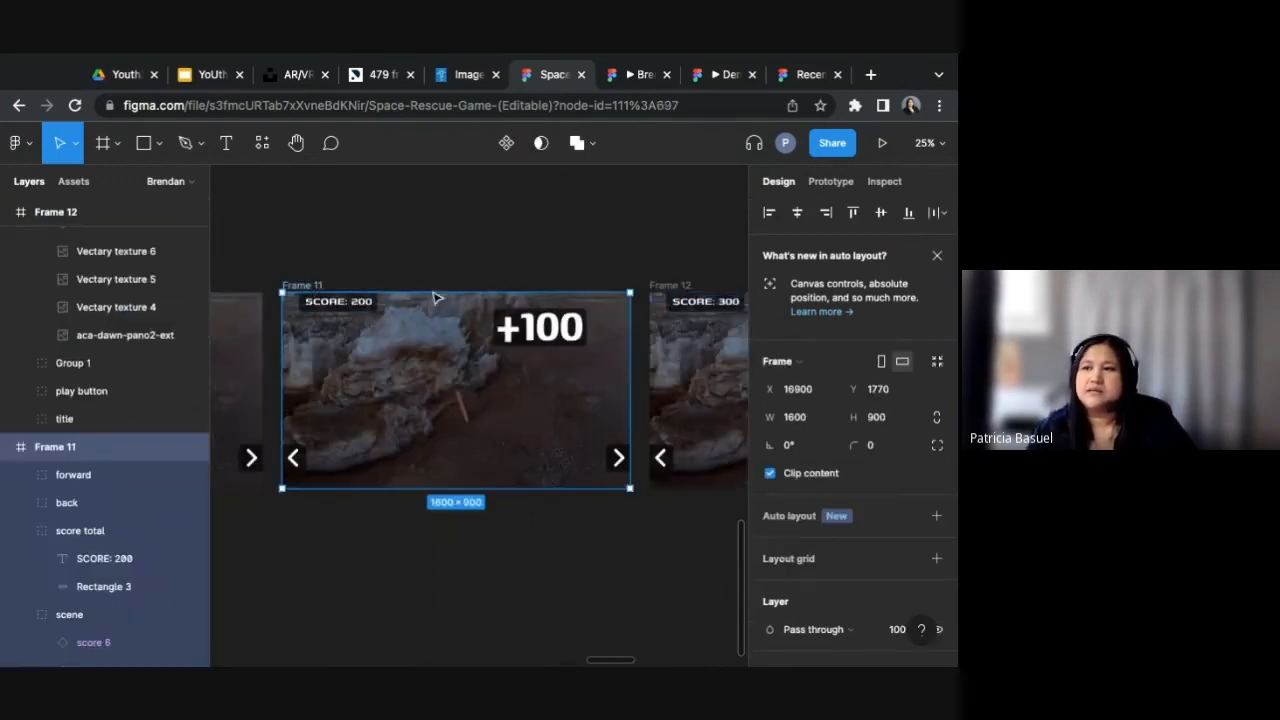
scroll(654, 219, "right", 2)
left_click(820, 186)
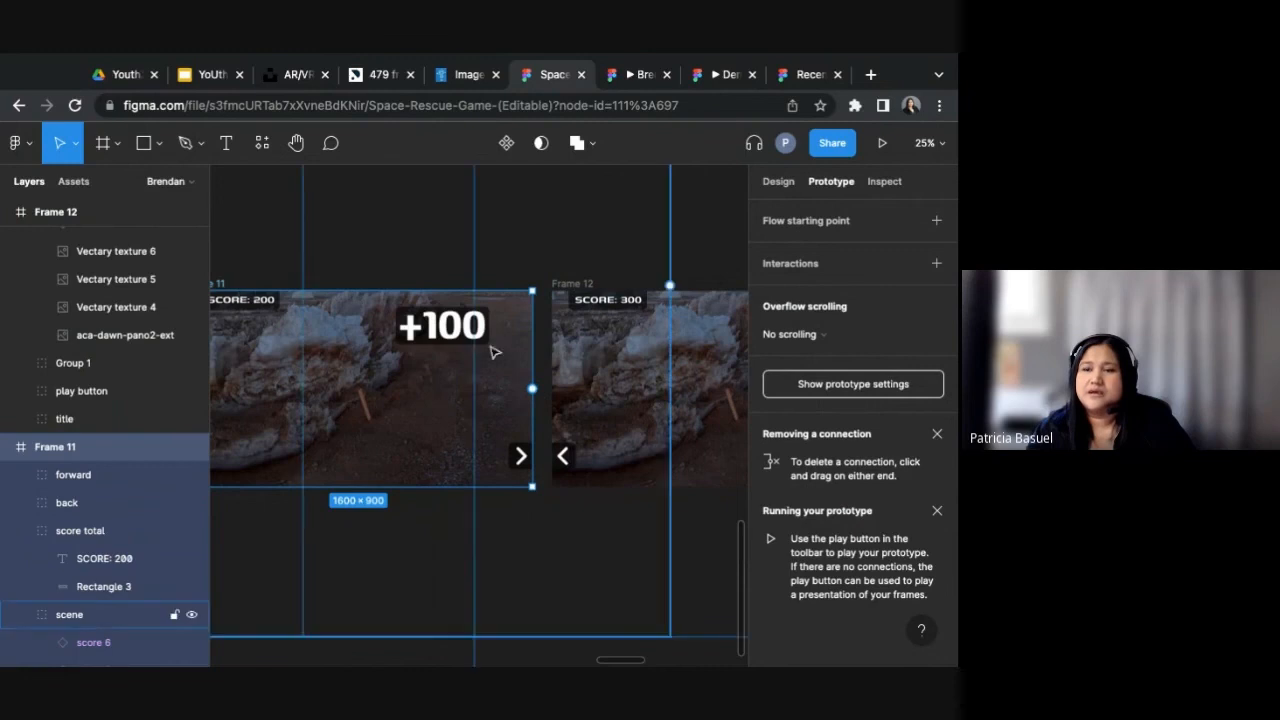
left_click_drag(533, 389, 536, 391)
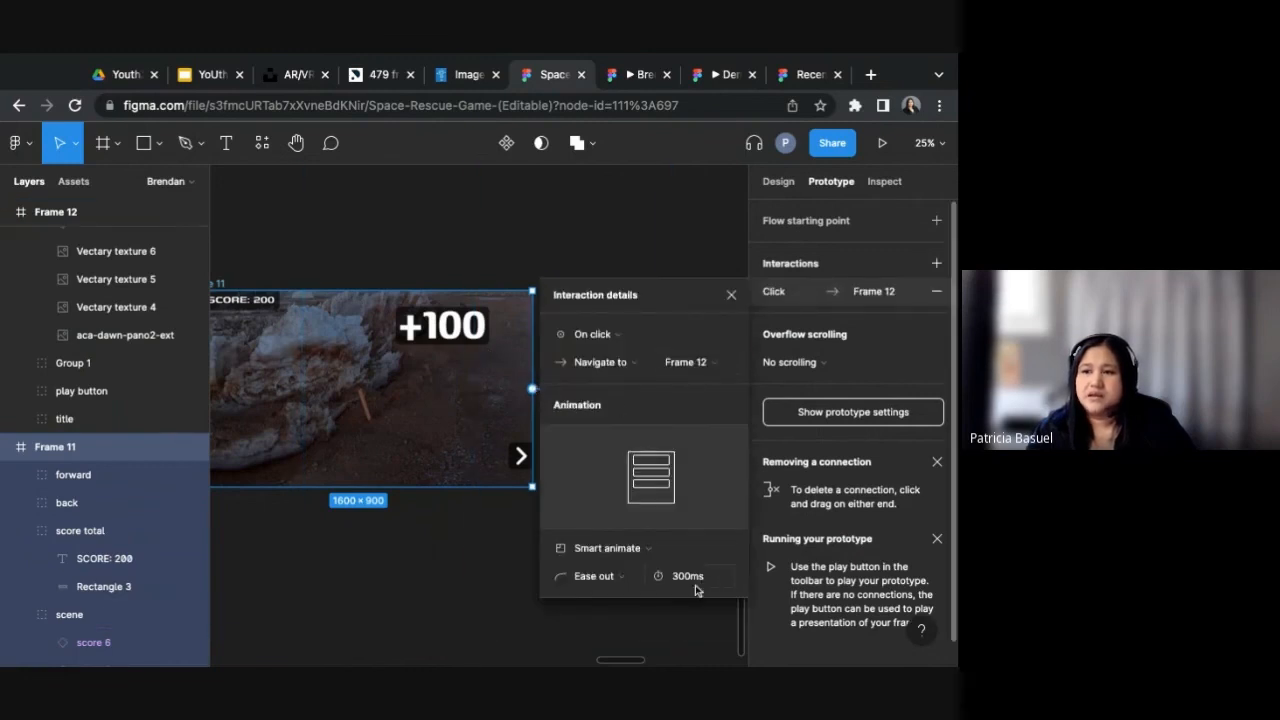
left_click(457, 565)
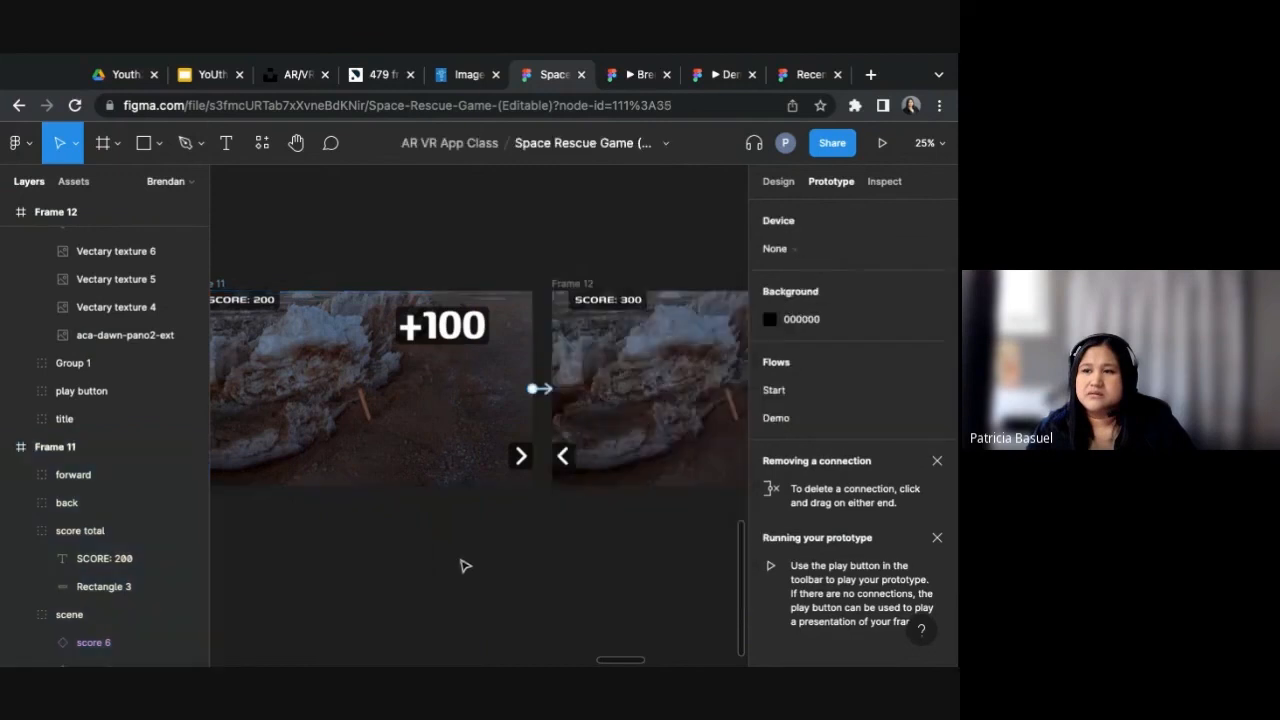
Step: Change the trigger of the Frame 11 to Frame 12 link to After delay with 500 ms, and close the interaction details
left_click(536, 390)
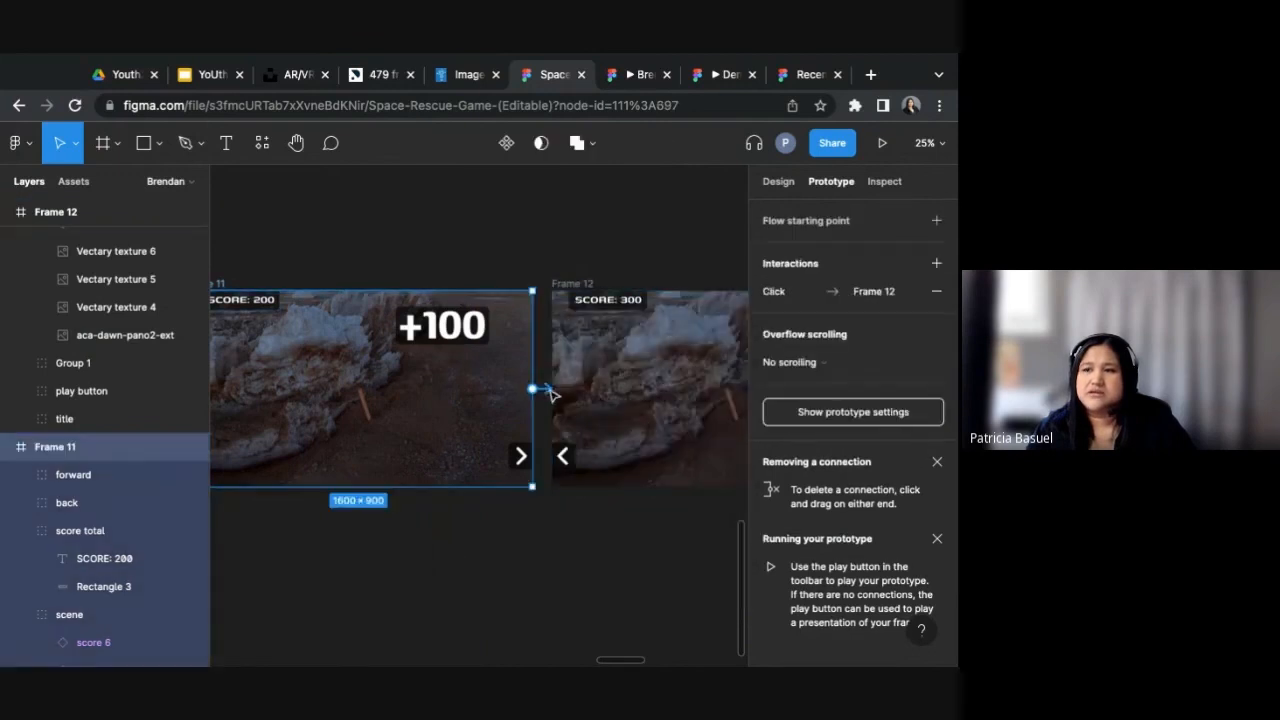
left_click(553, 394)
left_click(616, 336)
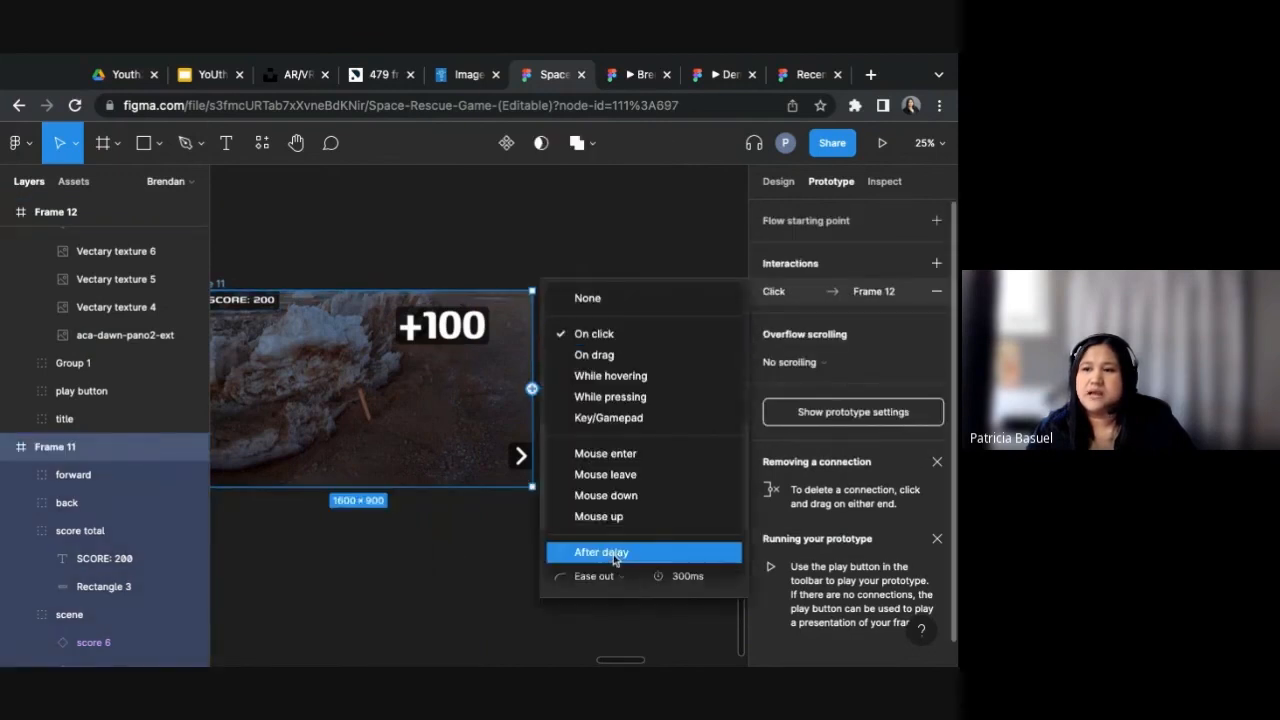
left_click(611, 555)
left_click(676, 336)
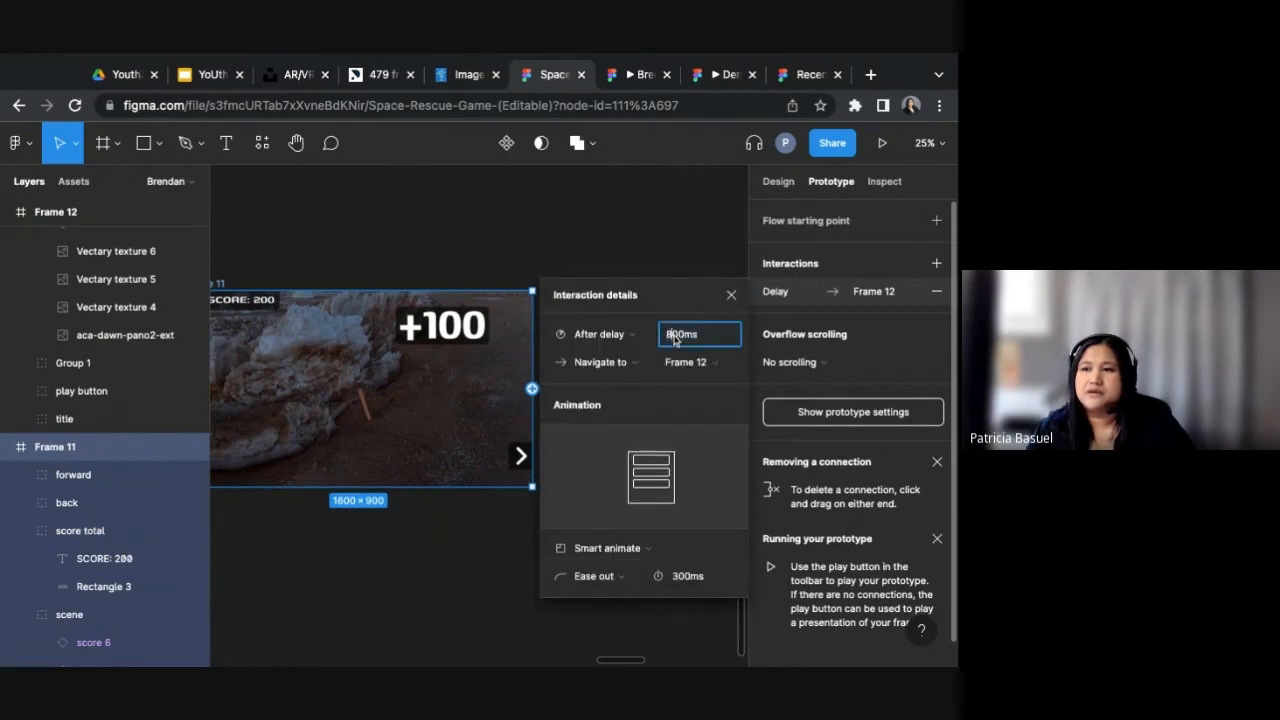
type("500")
key("Return")
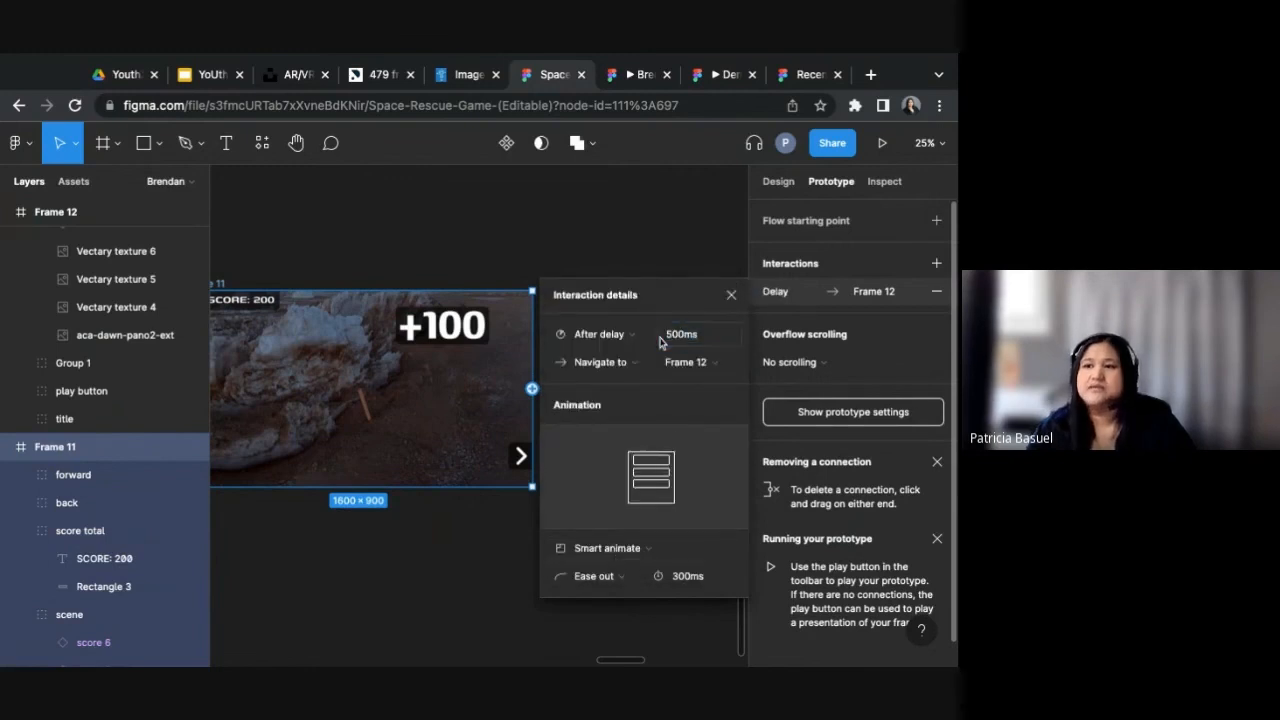
left_click(731, 294)
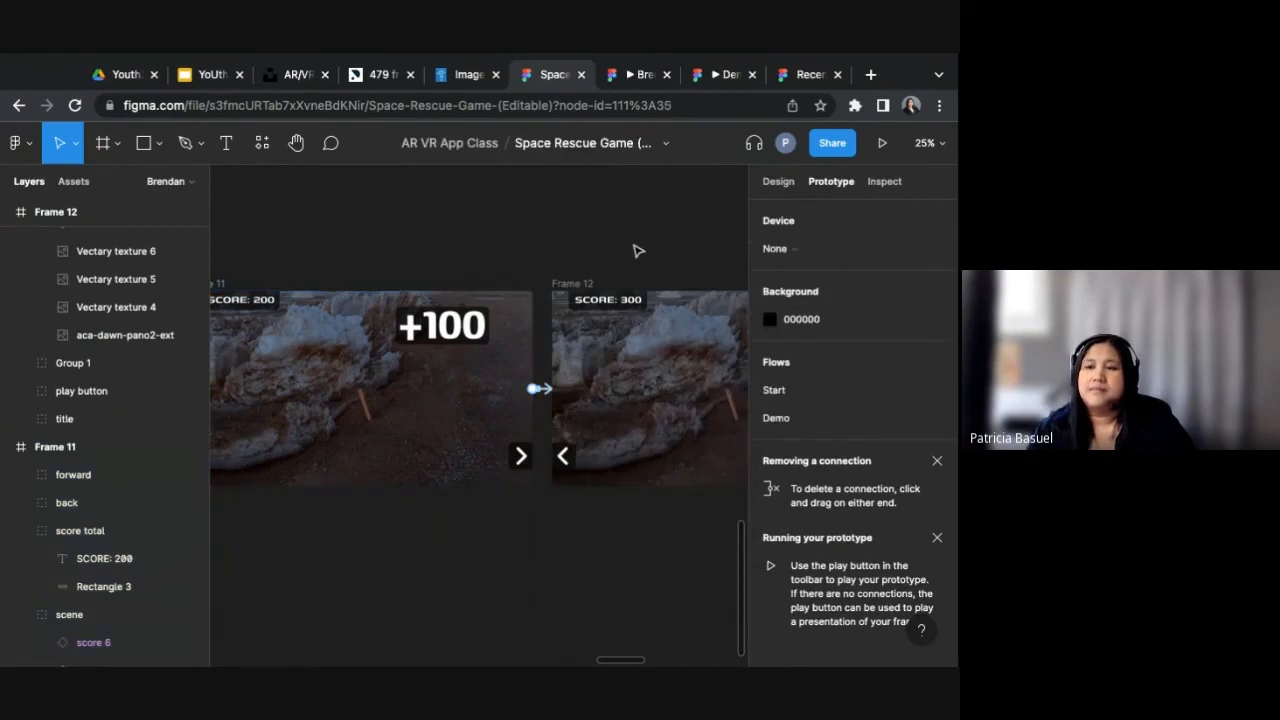
Step: Copy the green "Congratulations! You saved them all!" message group from the All rescued frame and paste it into Frame 12
left_click_drag(634, 251, 497, 260)
scroll(520, 258, "down", 1)
scroll(520, 258, "right", 1)
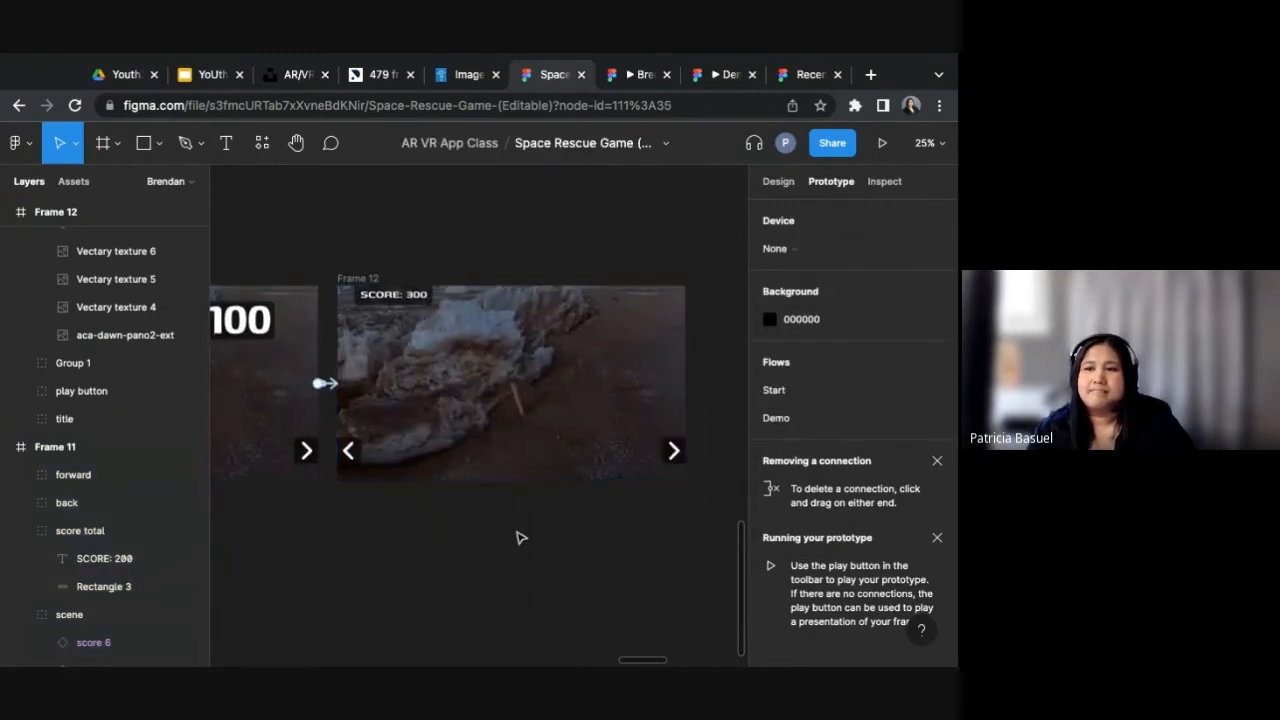
scroll(503, 525, "down", 1)
scroll(503, 525, "left", 1)
scroll(491, 451, "down", 1)
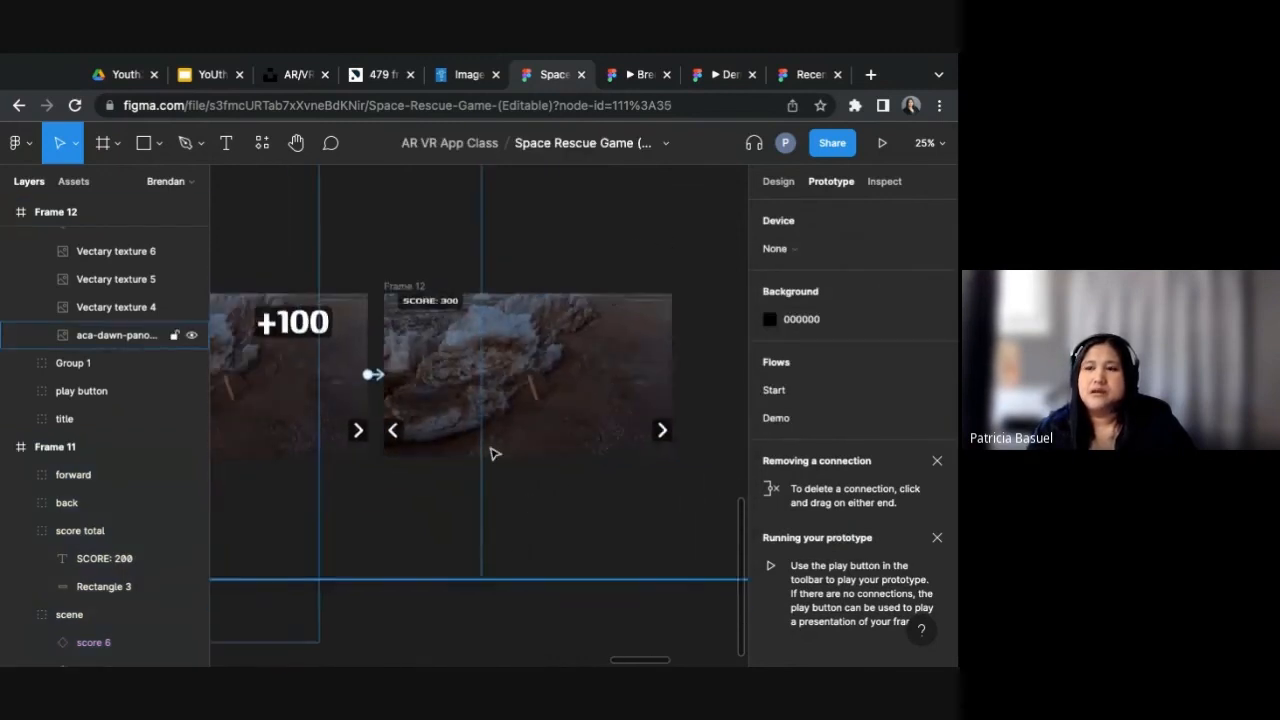
scroll(513, 502, "down", 4)
scroll(526, 406, "right", 5)
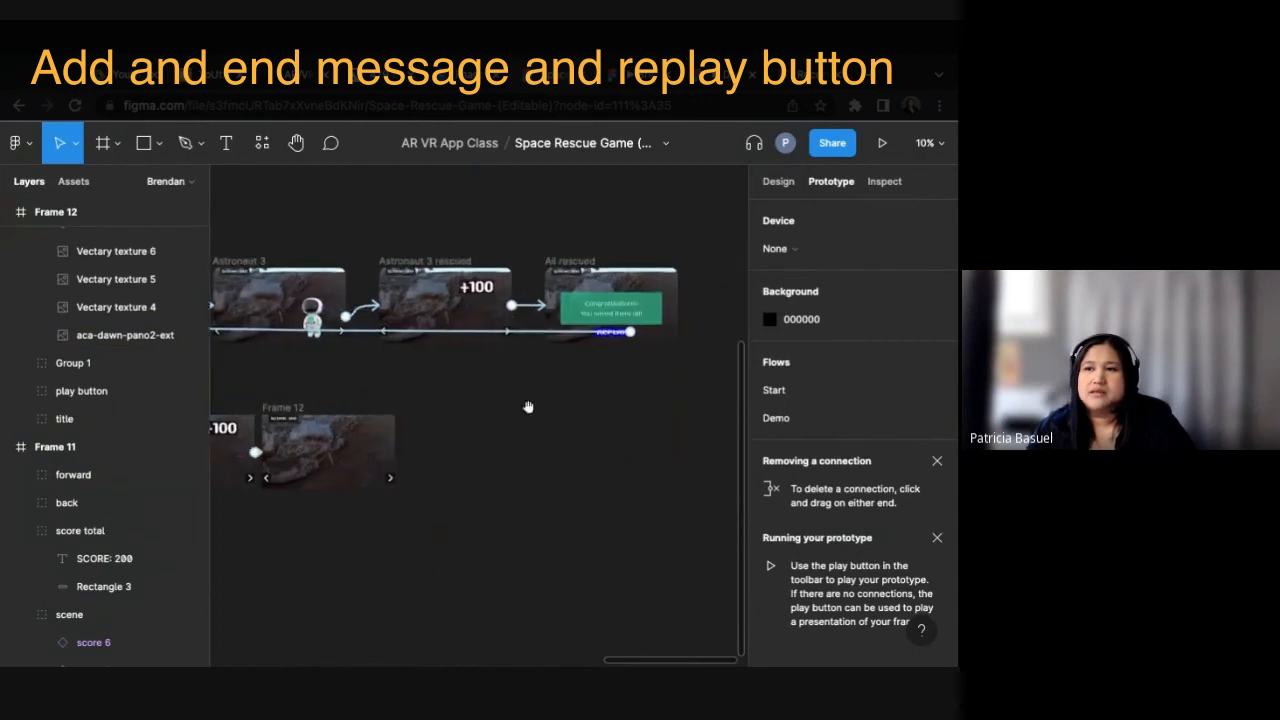
scroll(450, 444, "up", 1)
scroll(450, 444, "left", 3)
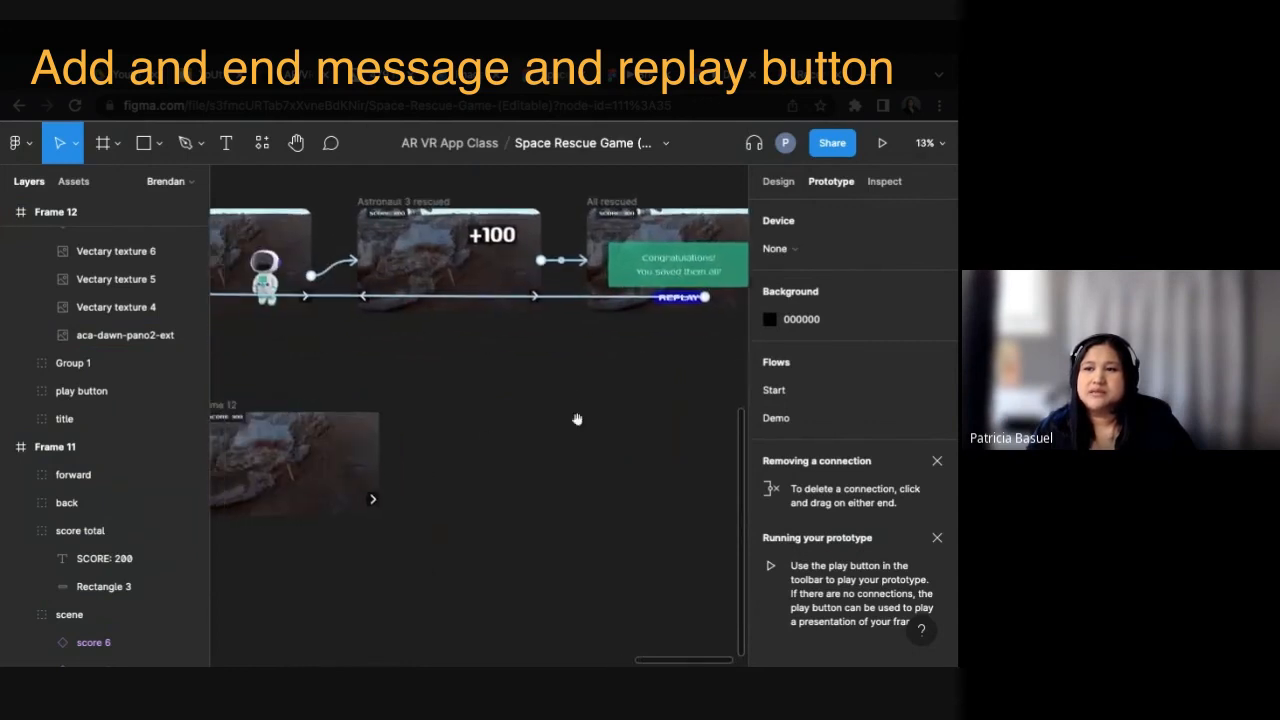
left_click(693, 283)
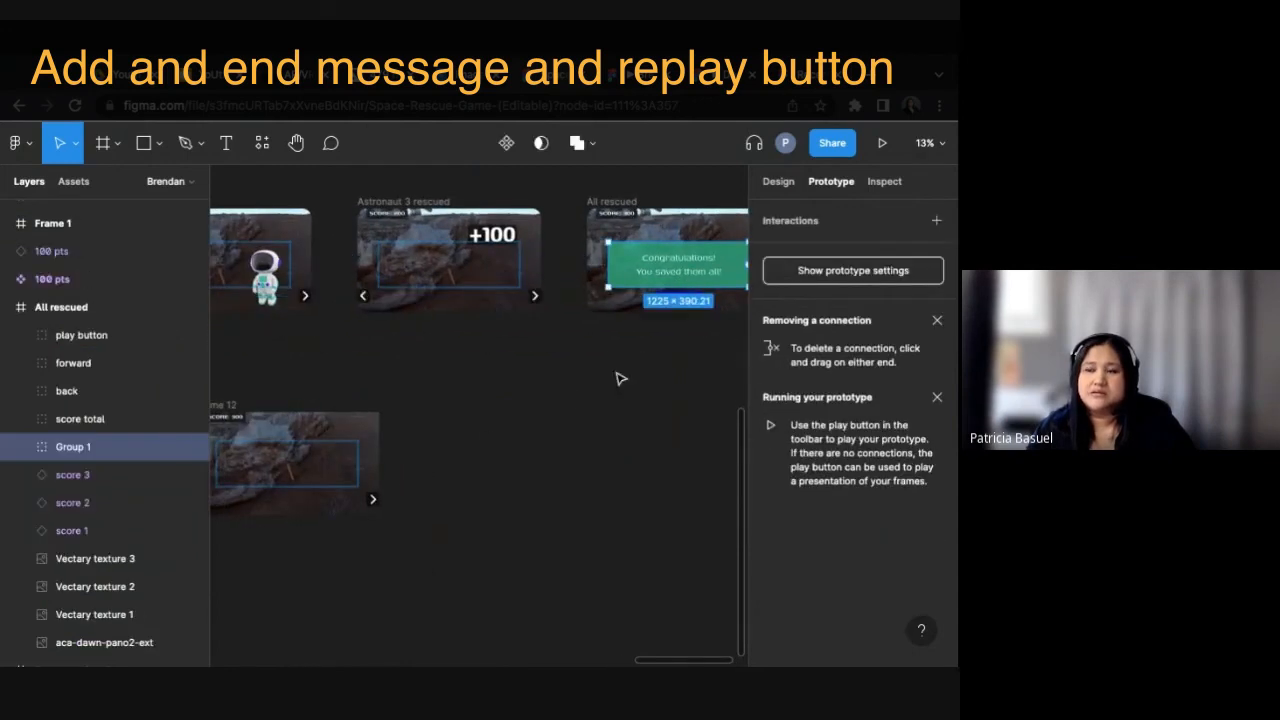
scroll(470, 470, "left", 5)
scroll(470, 470, "down", 2)
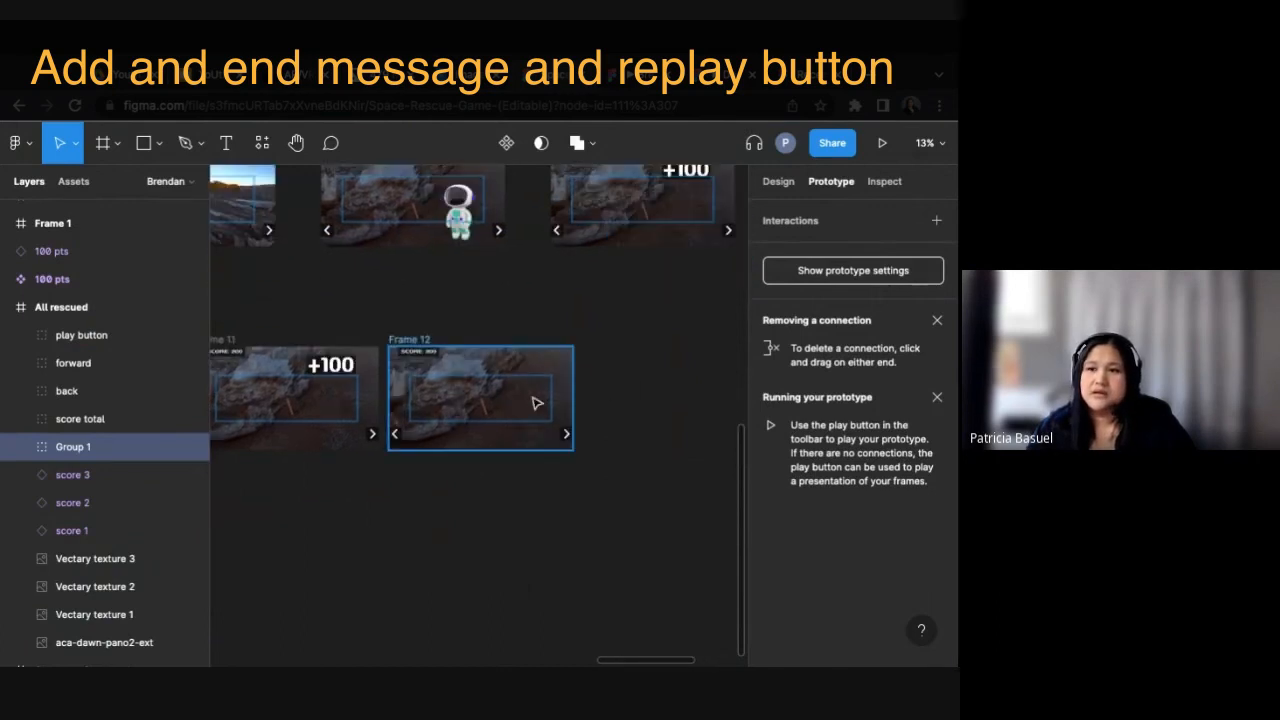
left_click(405, 341)
key("ctrl+v")
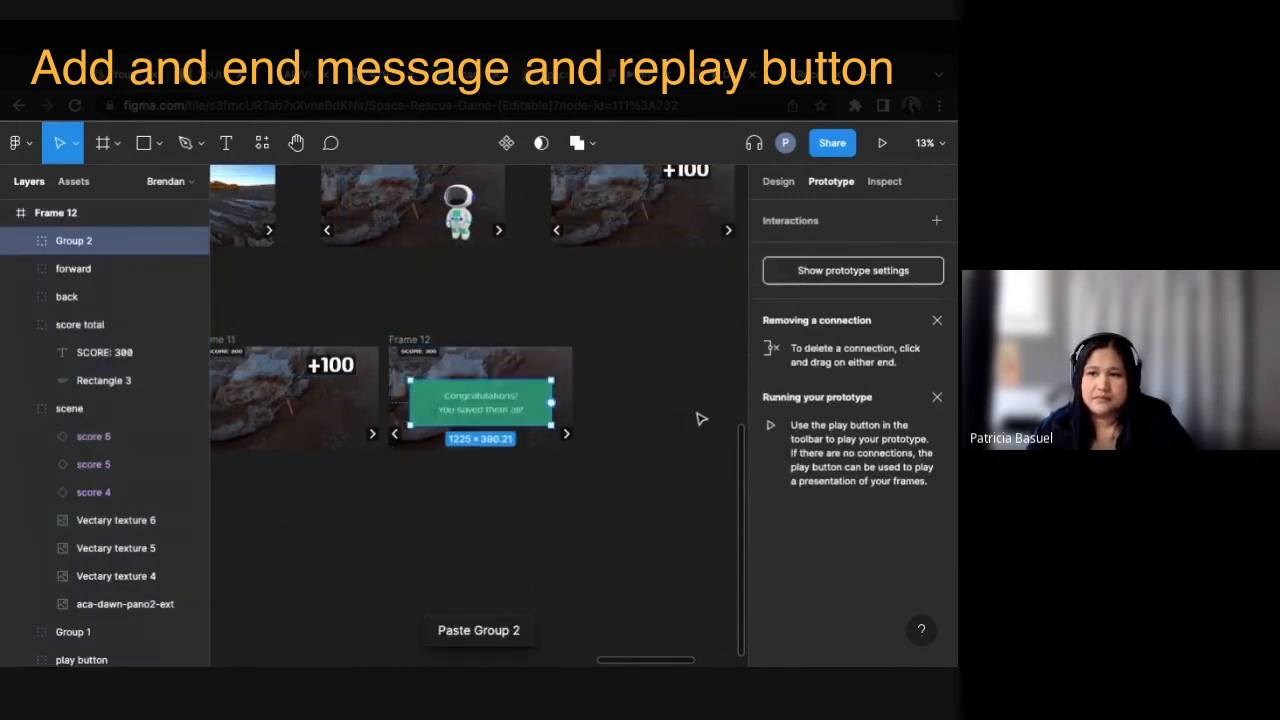
left_click(697, 418)
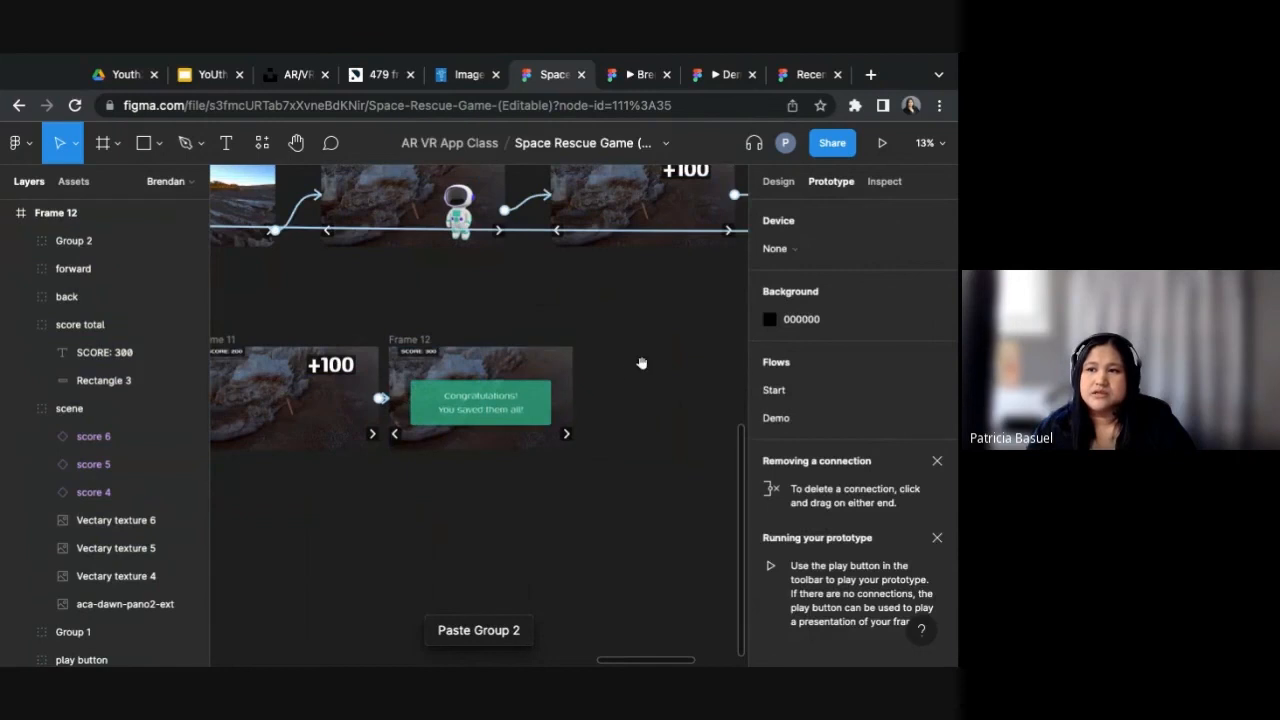
Step: Copy the REPLAY button from the All rescued frame and paste it into Frame 12
scroll(680, 340, "right", 4)
scroll(680, 340, "up", 2)
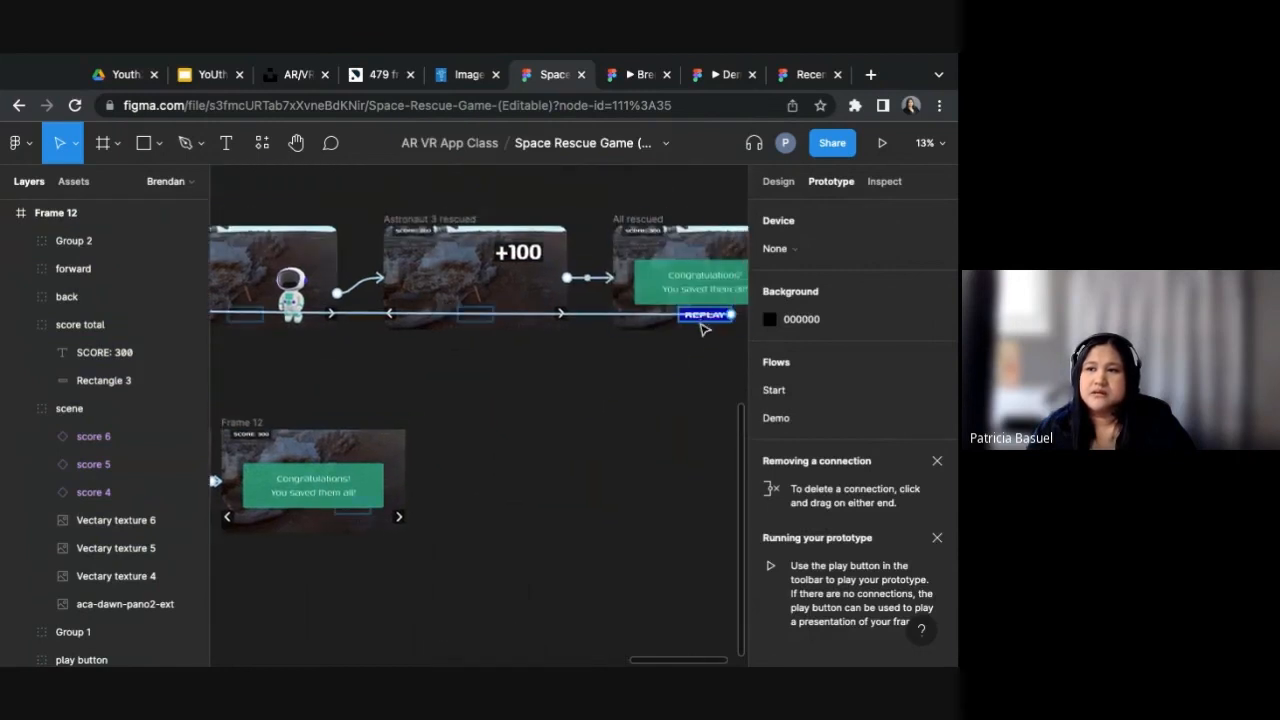
left_click(704, 316)
left_click(474, 506)
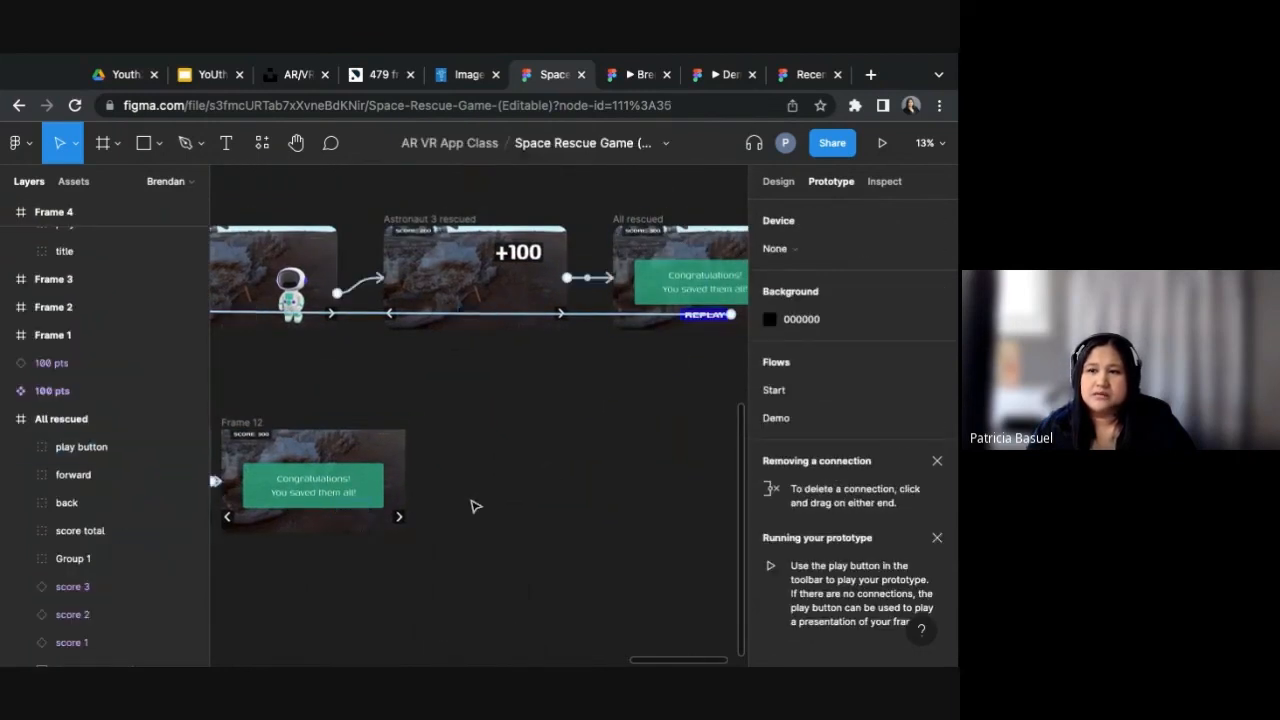
scroll(474, 500, "down", 3)
scroll(474, 500, "left", 4)
left_click(462, 286)
key("ctrl+v")
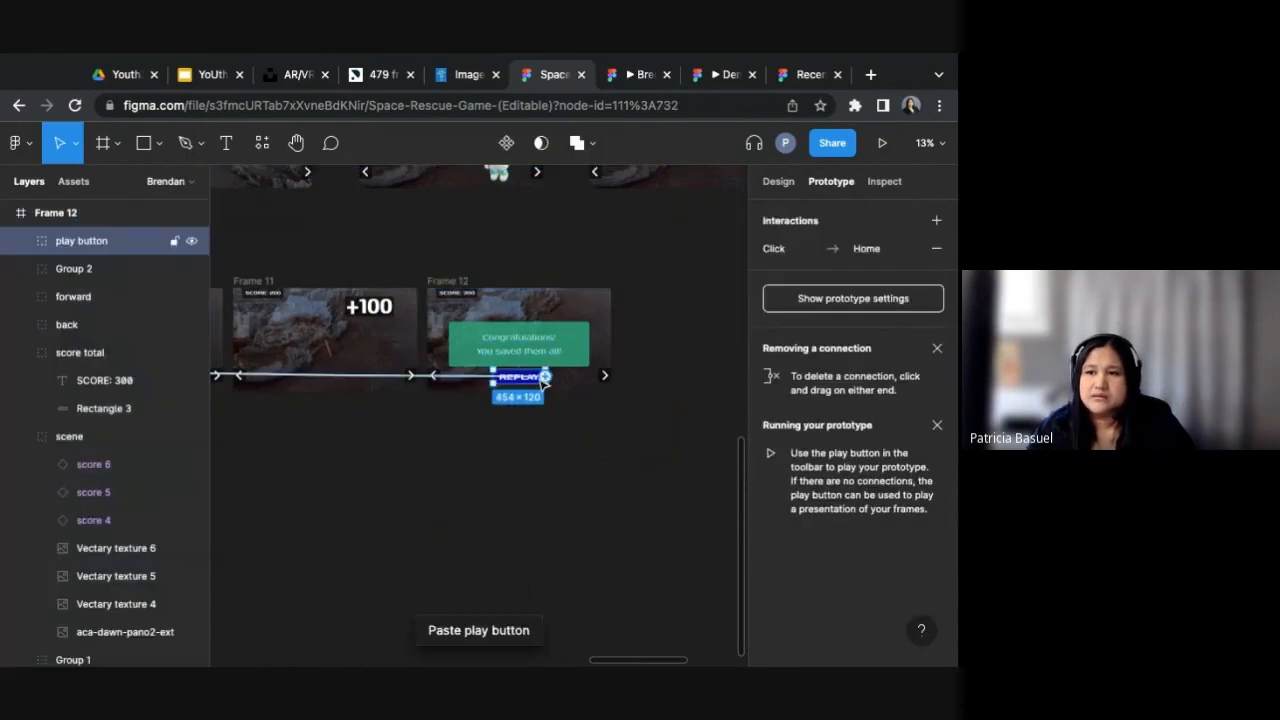
Step: Move the Congratulations message in Frame 12 slightly up, keeping it horizontally centred above the REPLAY button
left_click(547, 350)
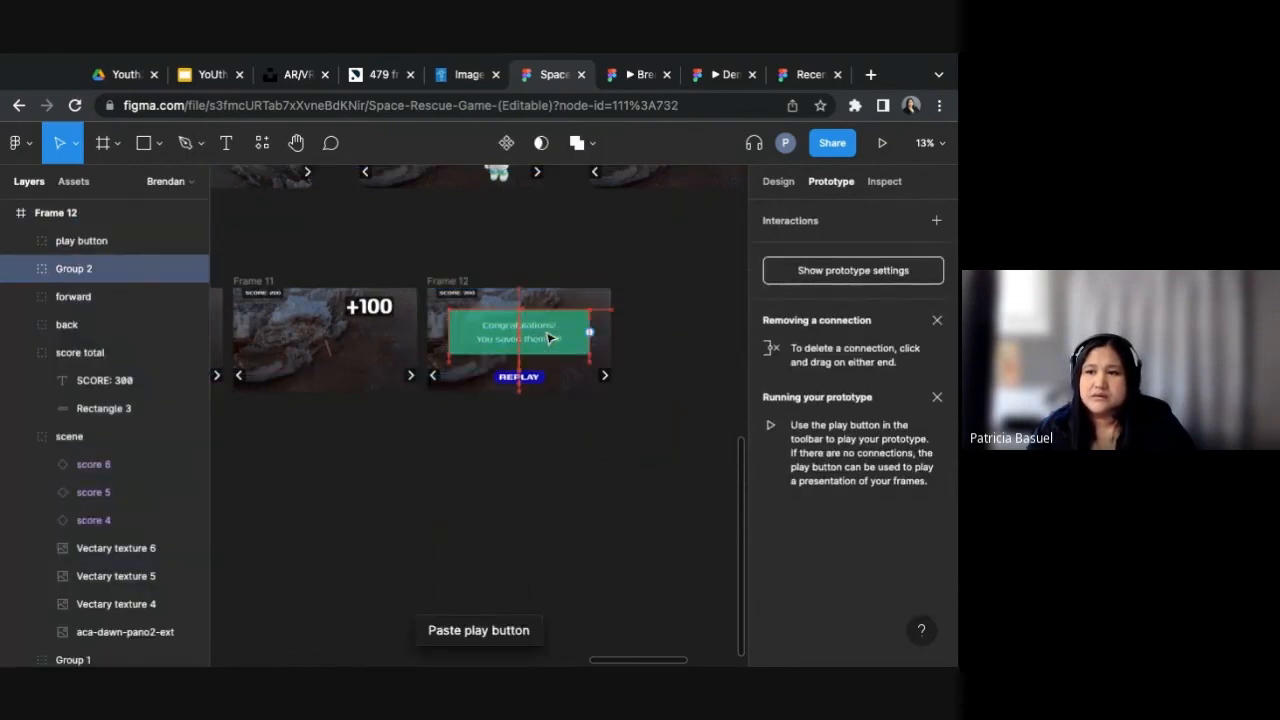
left_click_drag(548, 338, 548, 341)
left_click(689, 346)
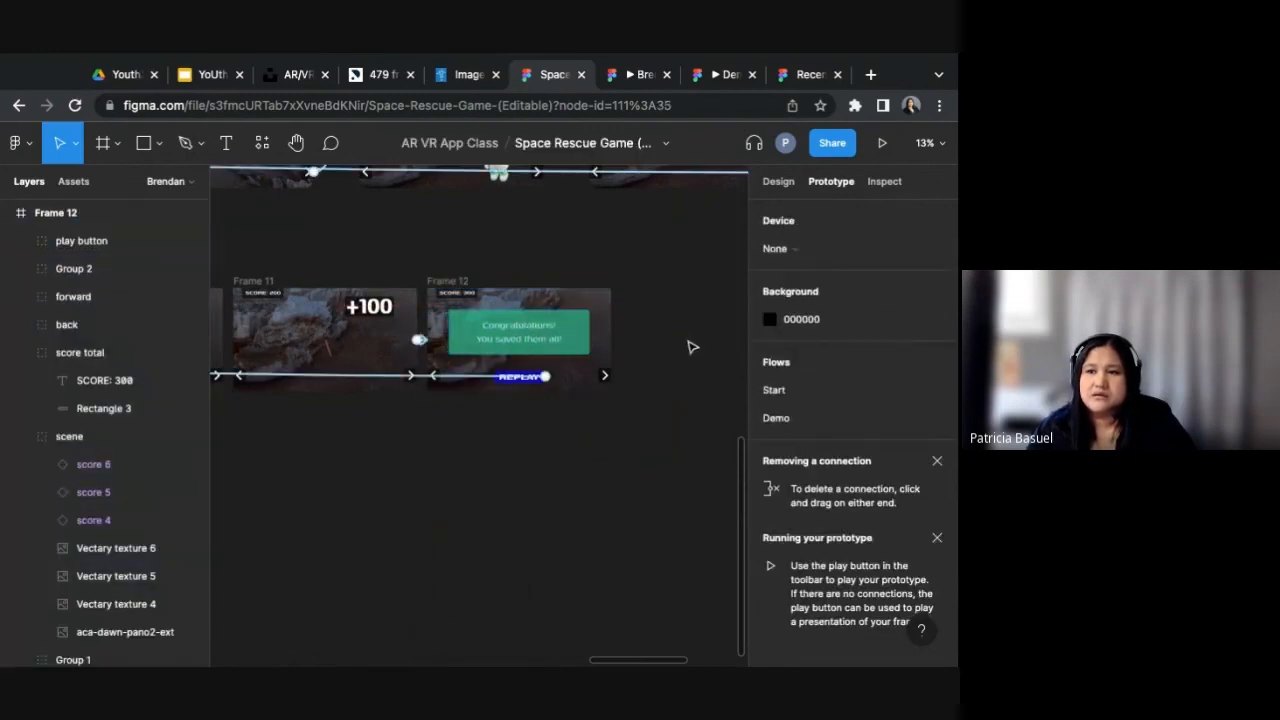
Step: Redirect the REPLAY button's click link in Frame 12 to Frame 1 and close the interaction details
left_click(518, 377)
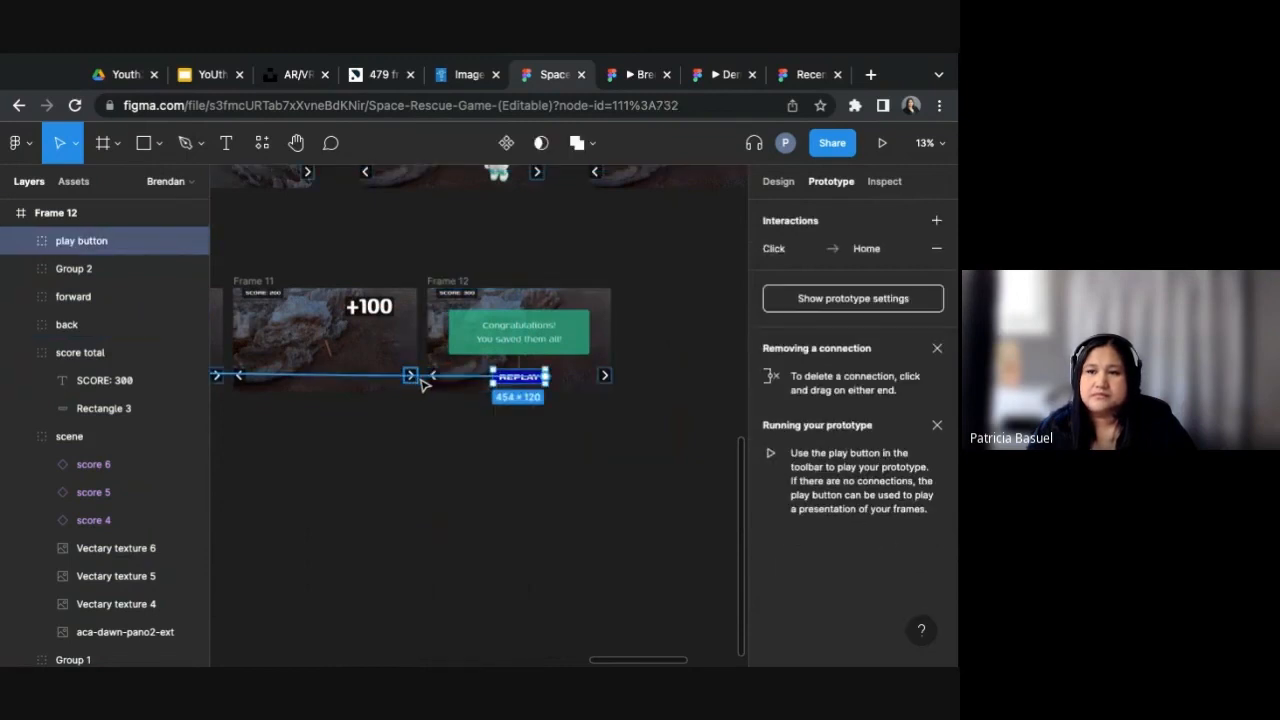
left_click(422, 384)
scroll(370, 478, "left", 8)
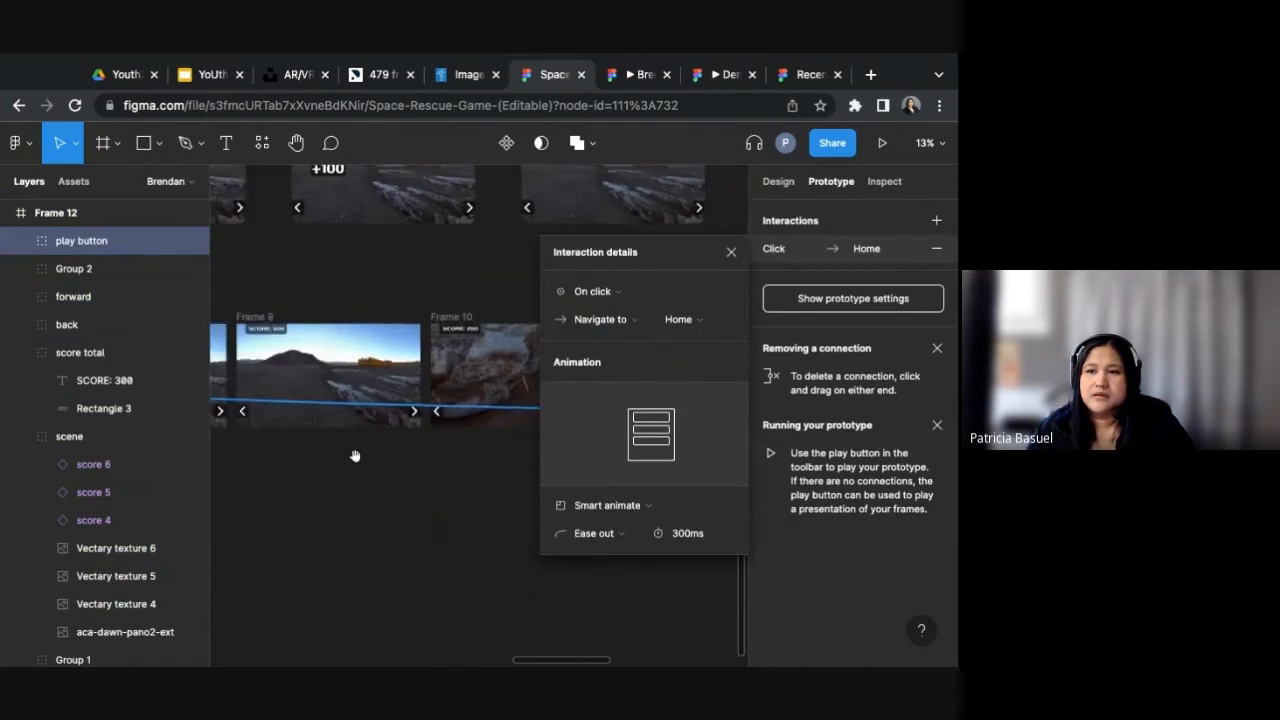
scroll(360, 456, "left", 10)
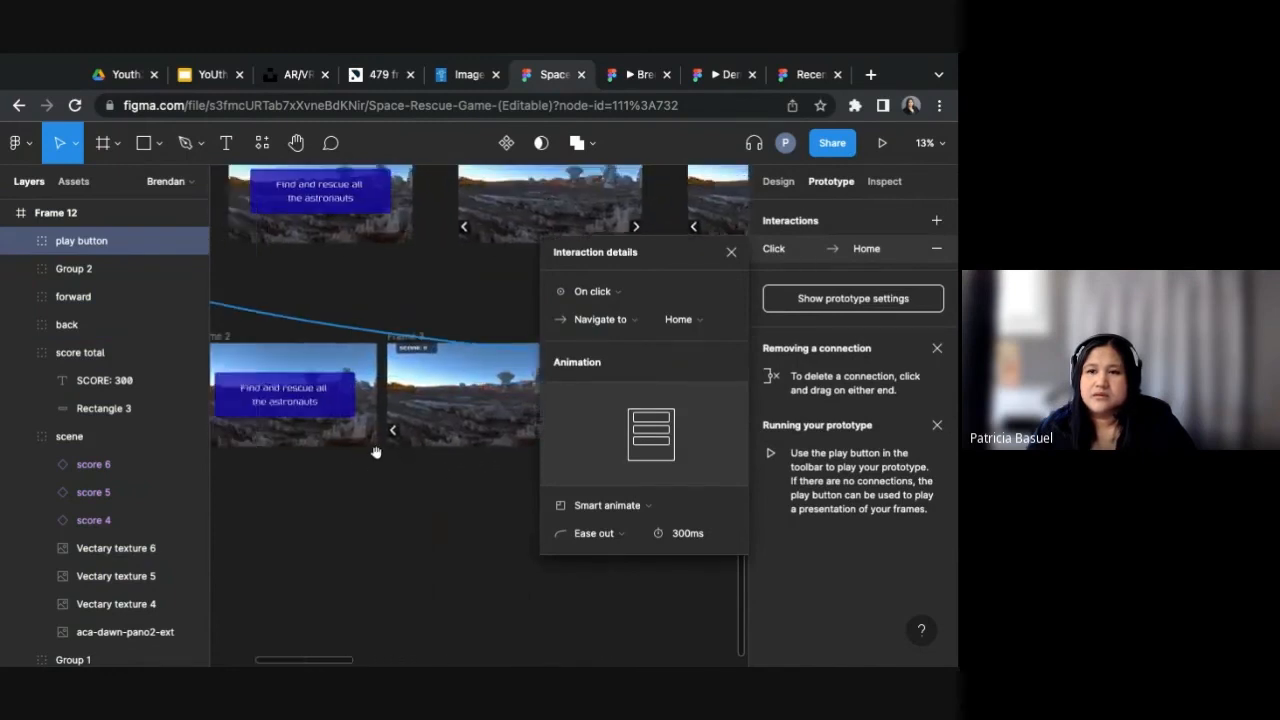
scroll(376, 453, "left", 6)
left_click_drag(377, 308, 372, 432)
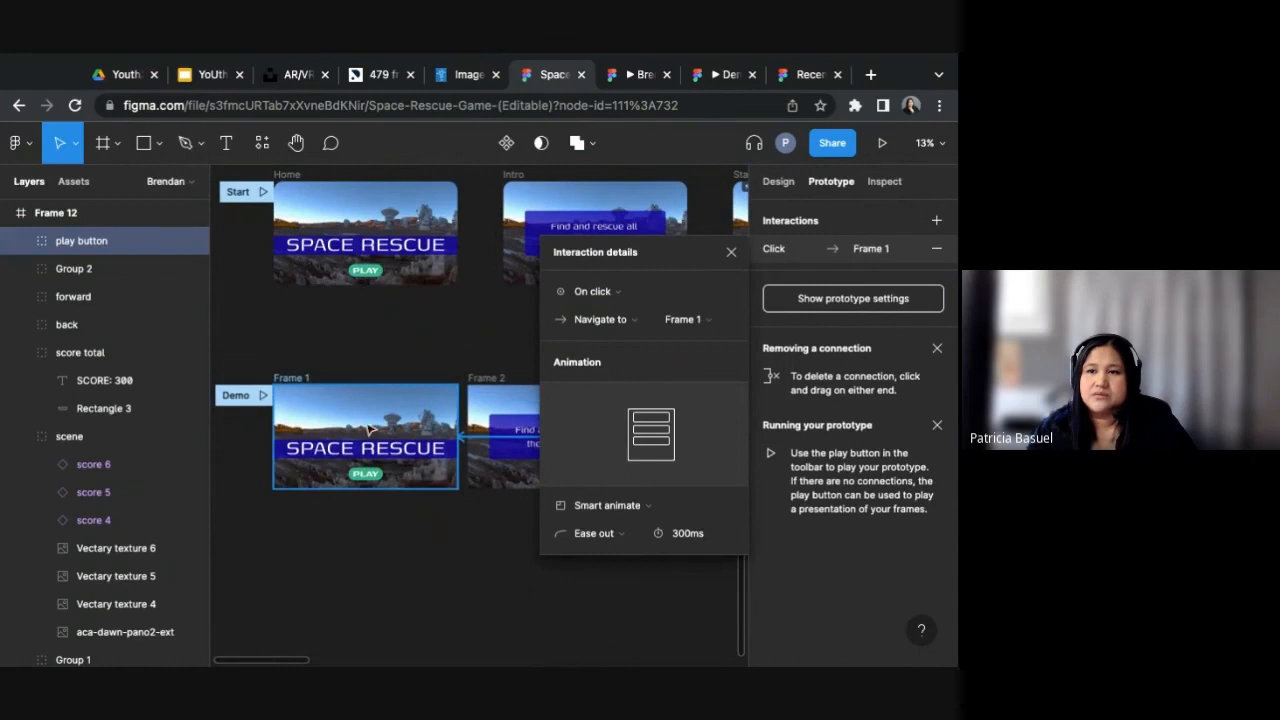
left_click(731, 252)
scroll(583, 337, "right", 6)
scroll(608, 369, "right", 6)
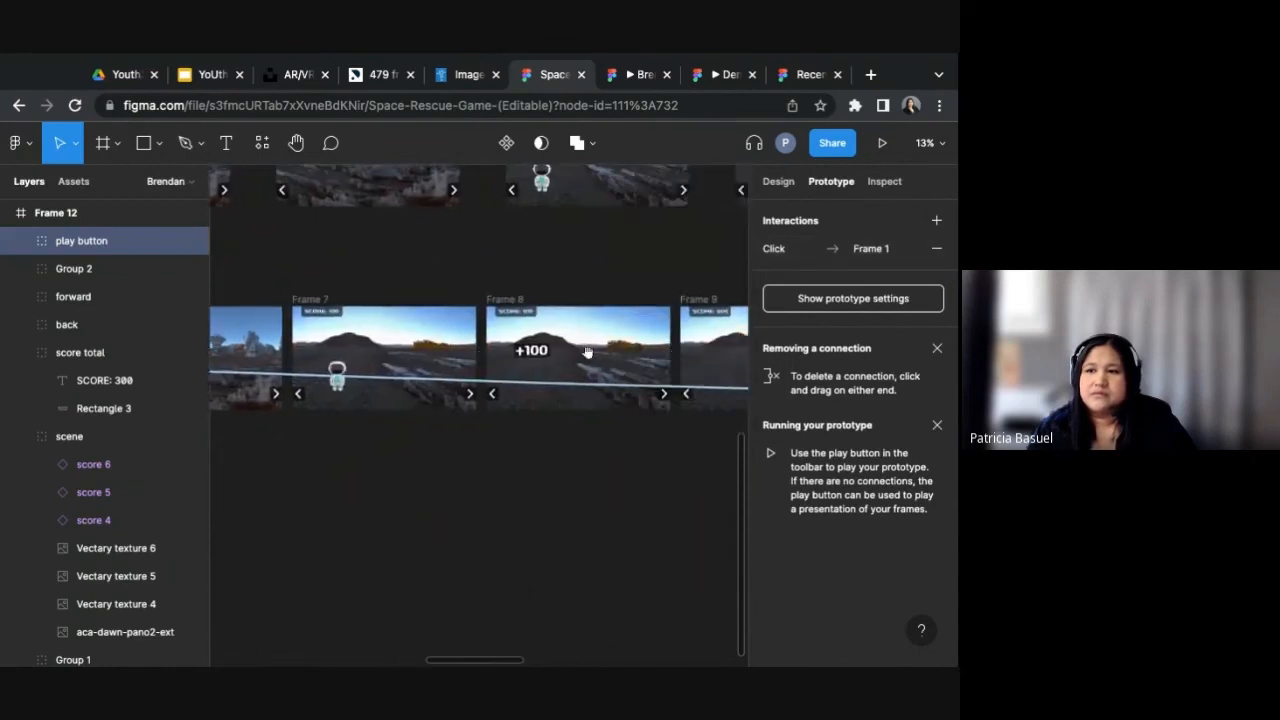
scroll(561, 360, "down", 3)
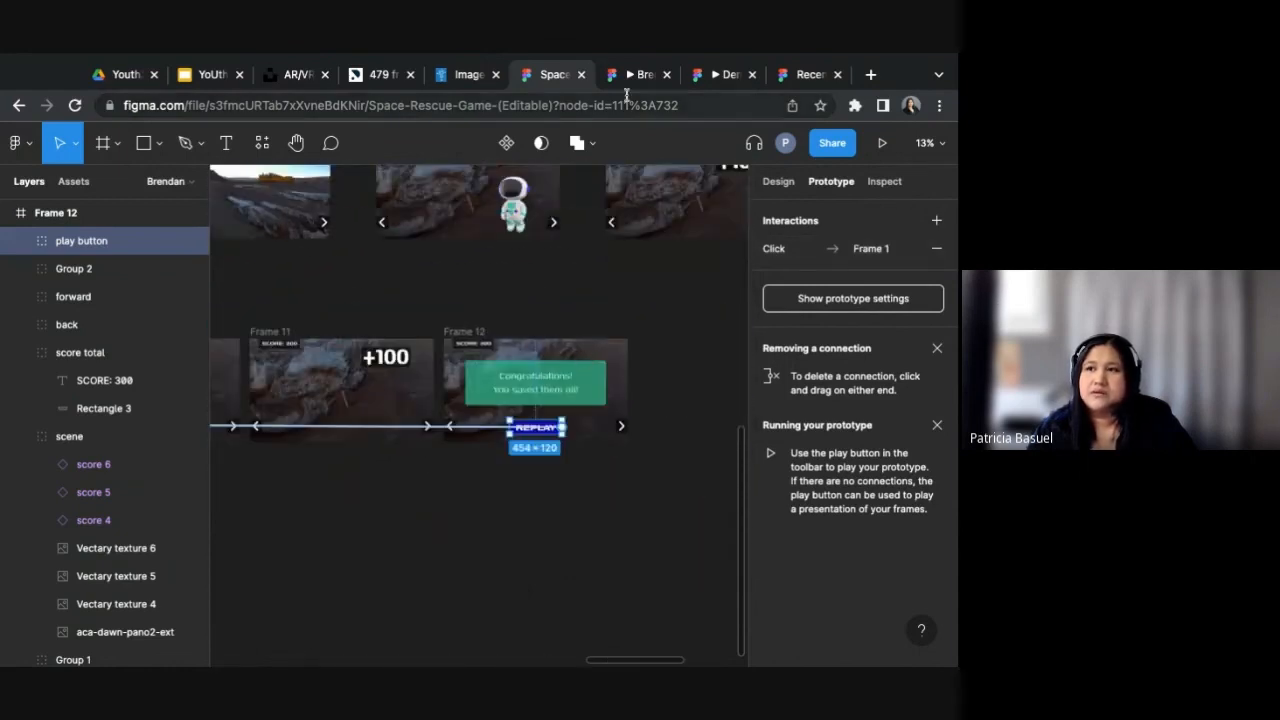